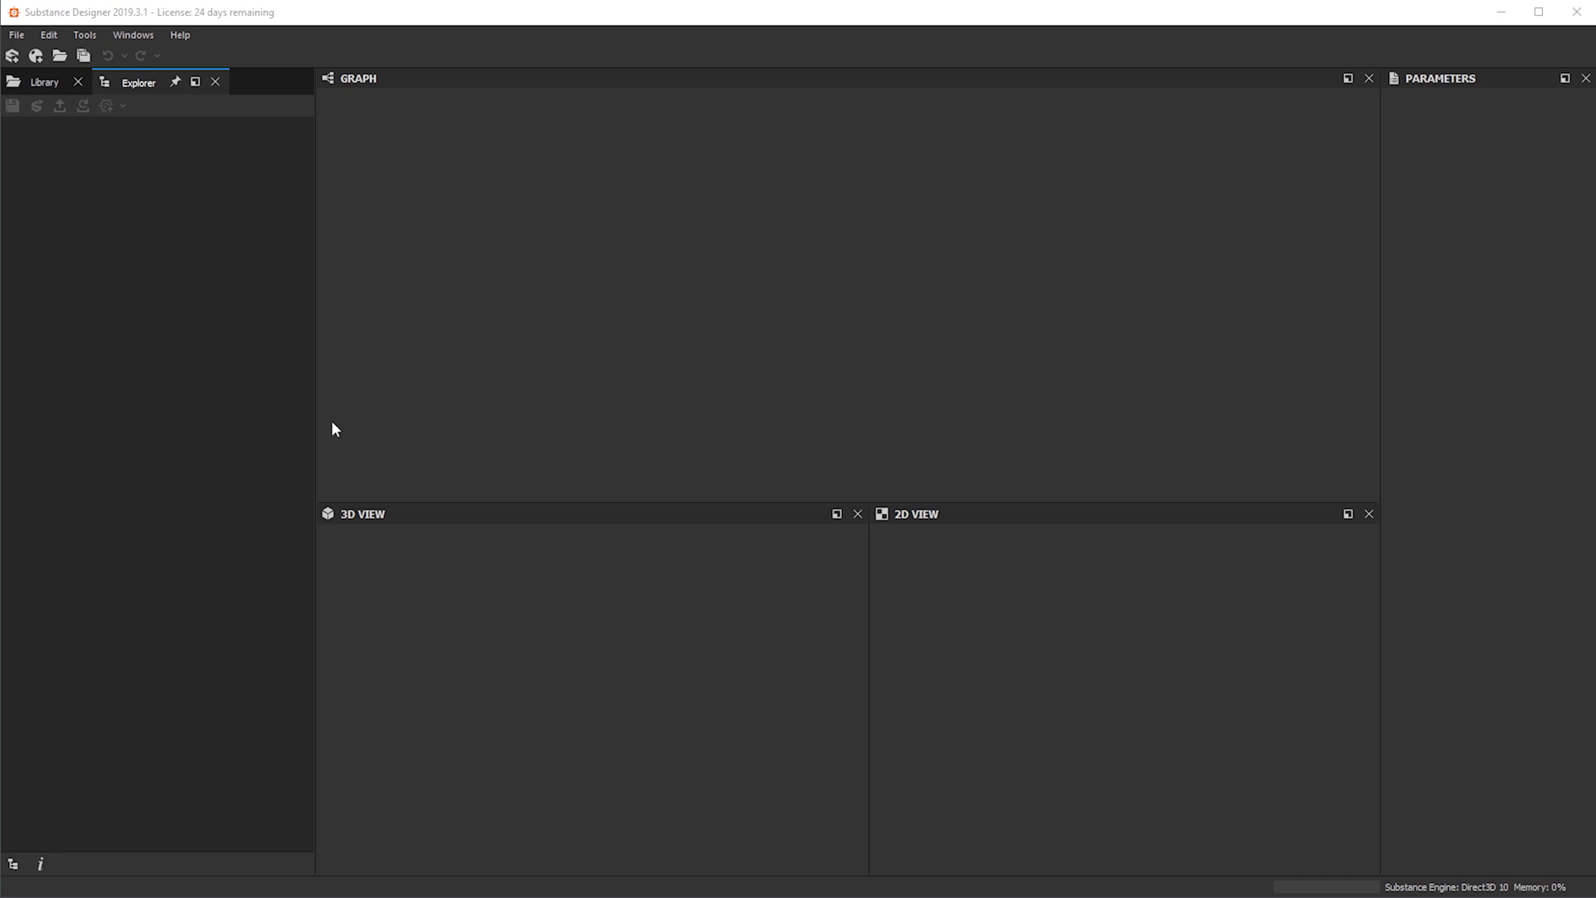
Open the recent package Tiling_Patterns.sbs
{"action": "left_click", "coordinate": [17, 35]}
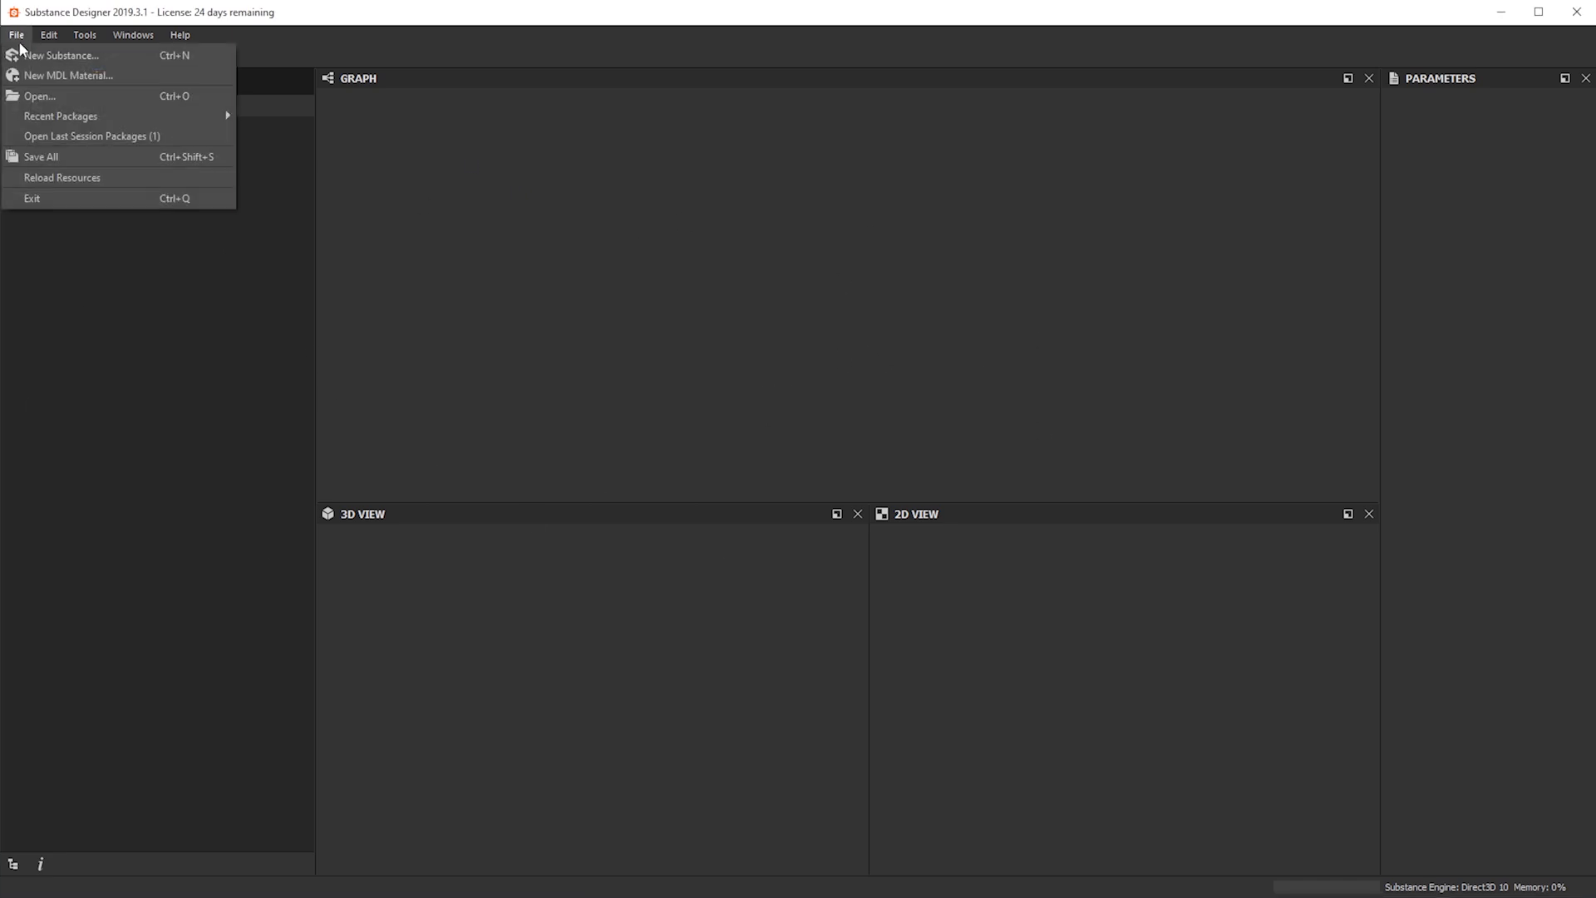
{"action": "mouse_move", "coordinate": [79, 123]}
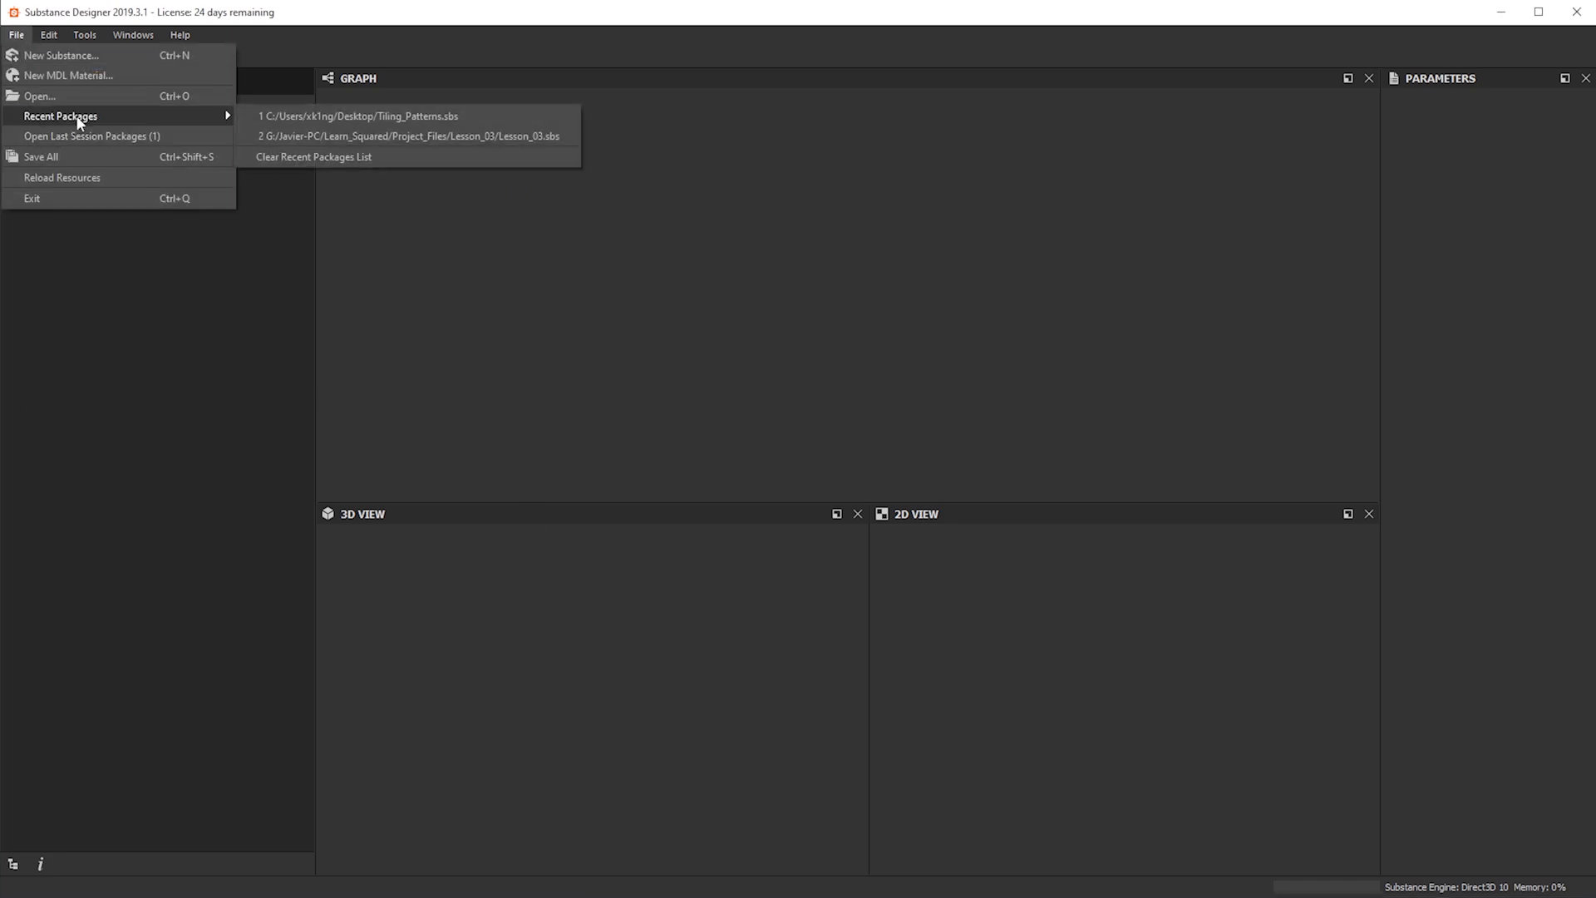
{"action": "left_click", "coordinate": [393, 119]}
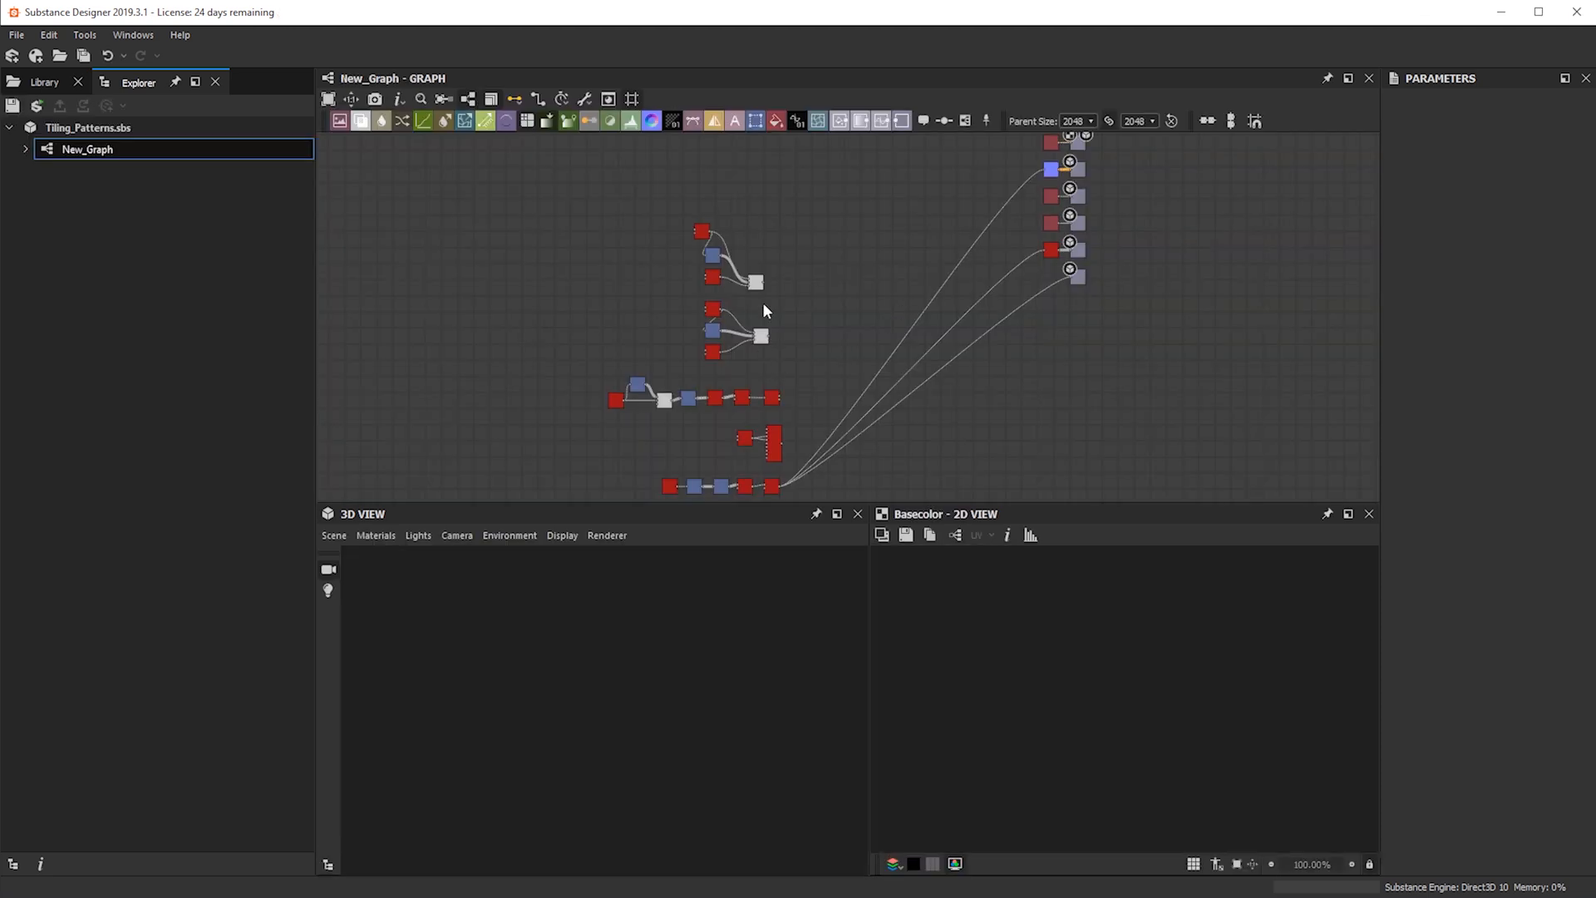
Find the Blend node that produces the herringbone brick pattern and preview it in the 2D view
{"action": "scroll", "coordinate": [790, 396], "scroll_direction": "up", "scroll_amount": 5}
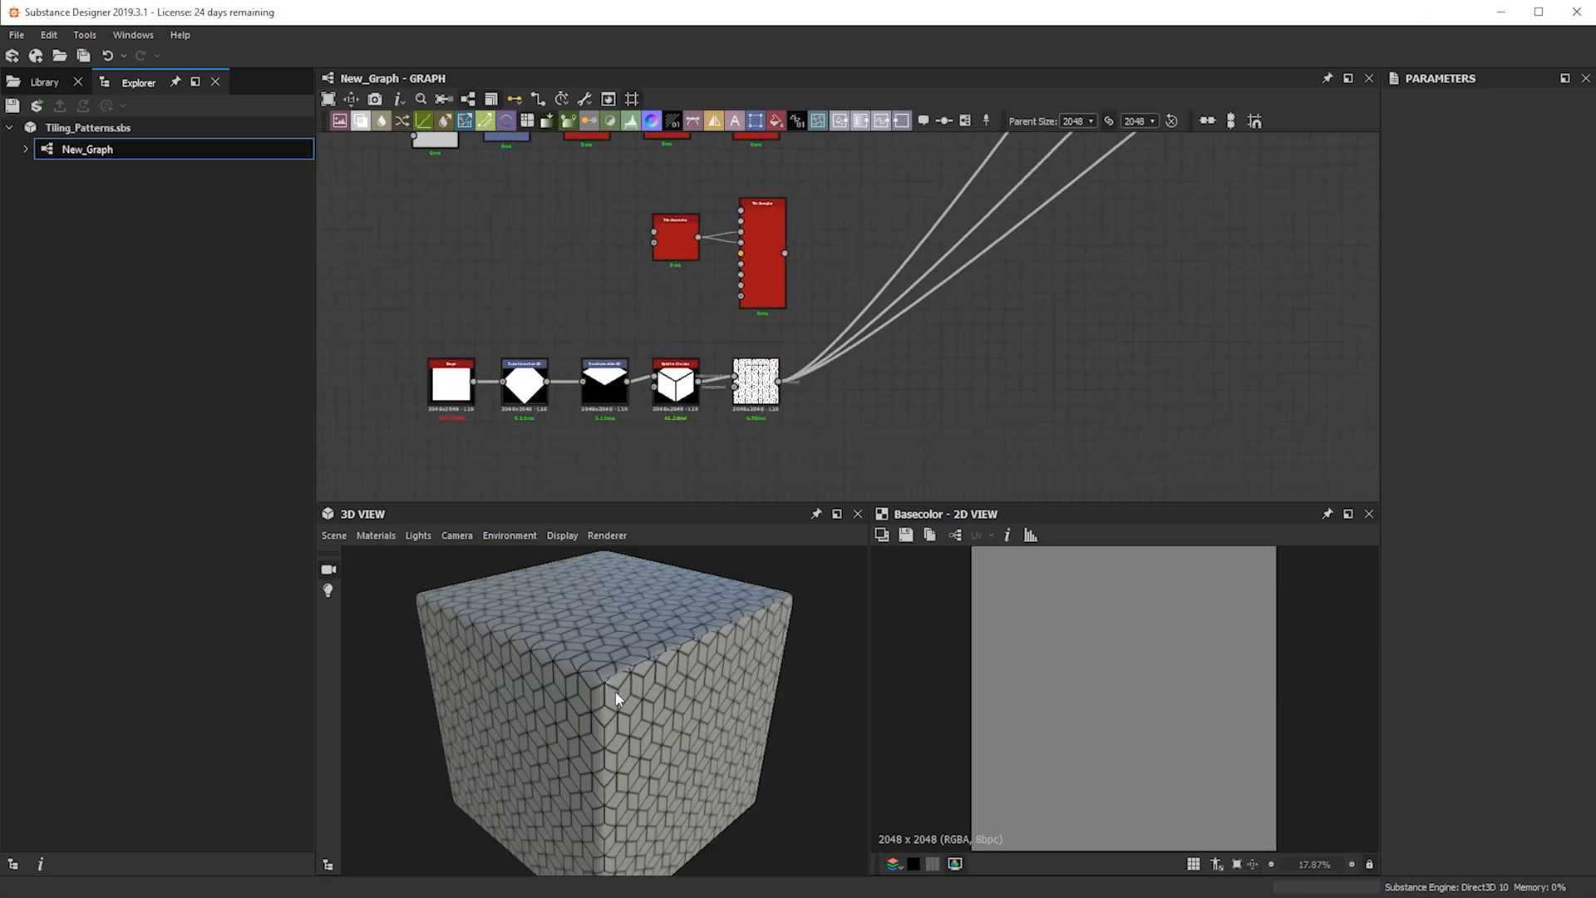
{"action": "middle_click_drag", "start_coordinate": [787, 254], "coordinate": [734, 417]}
{"action": "middle_click_drag", "start_coordinate": [715, 271], "coordinate": [726, 407]}
{"action": "scroll", "coordinate": [728, 405], "scroll_direction": "up", "scroll_amount": 3}
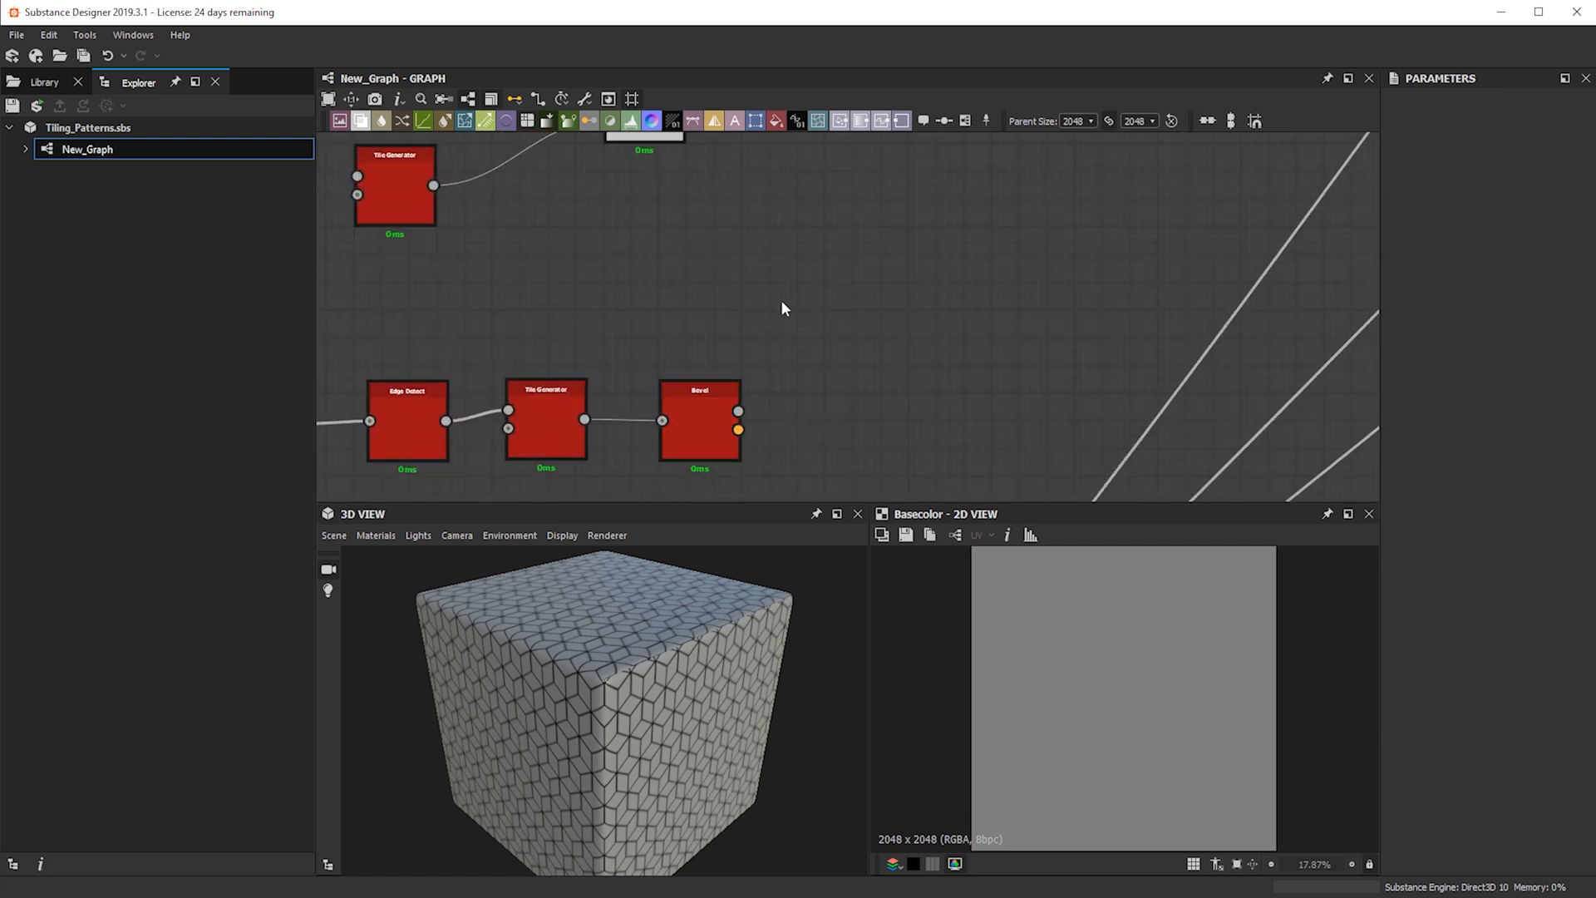
{"action": "scroll", "coordinate": [734, 308], "scroll_direction": "down", "scroll_amount": 2}
{"action": "middle_click_drag", "start_coordinate": [704, 145], "coordinate": [725, 366]}
{"action": "middle_click_drag", "start_coordinate": [685, 314], "coordinate": [731, 407]}
{"action": "middle_click_drag", "start_coordinate": [734, 331], "coordinate": [747, 211]}
{"action": "double_click", "coordinate": [769, 258]}
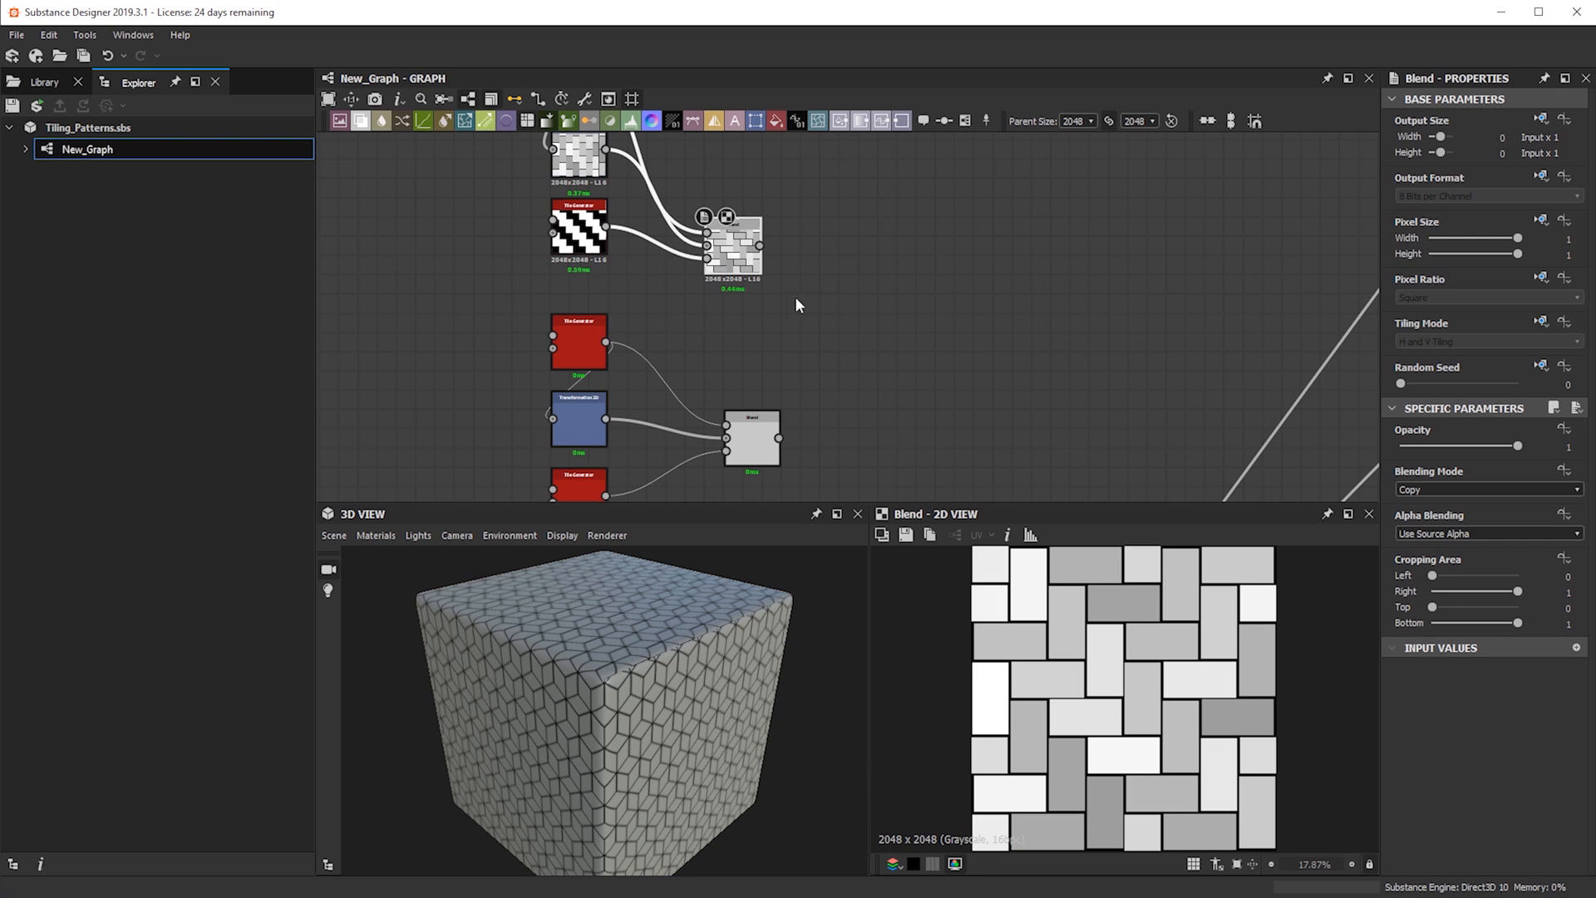
Reroute the three connections feeding the material outputs from the cube pattern's final node to the herringbone Blend node
{"action": "scroll", "coordinate": [821, 304], "scroll_direction": "down", "scroll_amount": 2}
{"action": "scroll", "coordinate": [1139, 653], "scroll_direction": "up", "scroll_amount": 3}
{"action": "scroll", "coordinate": [1153, 677], "scroll_direction": "down", "scroll_amount": 3}
{"action": "scroll", "coordinate": [1132, 680], "scroll_direction": "up", "scroll_amount": 3}
{"action": "scroll", "coordinate": [1132, 679], "scroll_direction": "down", "scroll_amount": 3}
{"action": "middle_click_drag", "start_coordinate": [786, 341], "coordinate": [759, 133]}
{"action": "scroll", "coordinate": [850, 318], "scroll_direction": "down", "scroll_amount": 2}
{"action": "left_click", "coordinate": [795, 461], "text": "shift"}
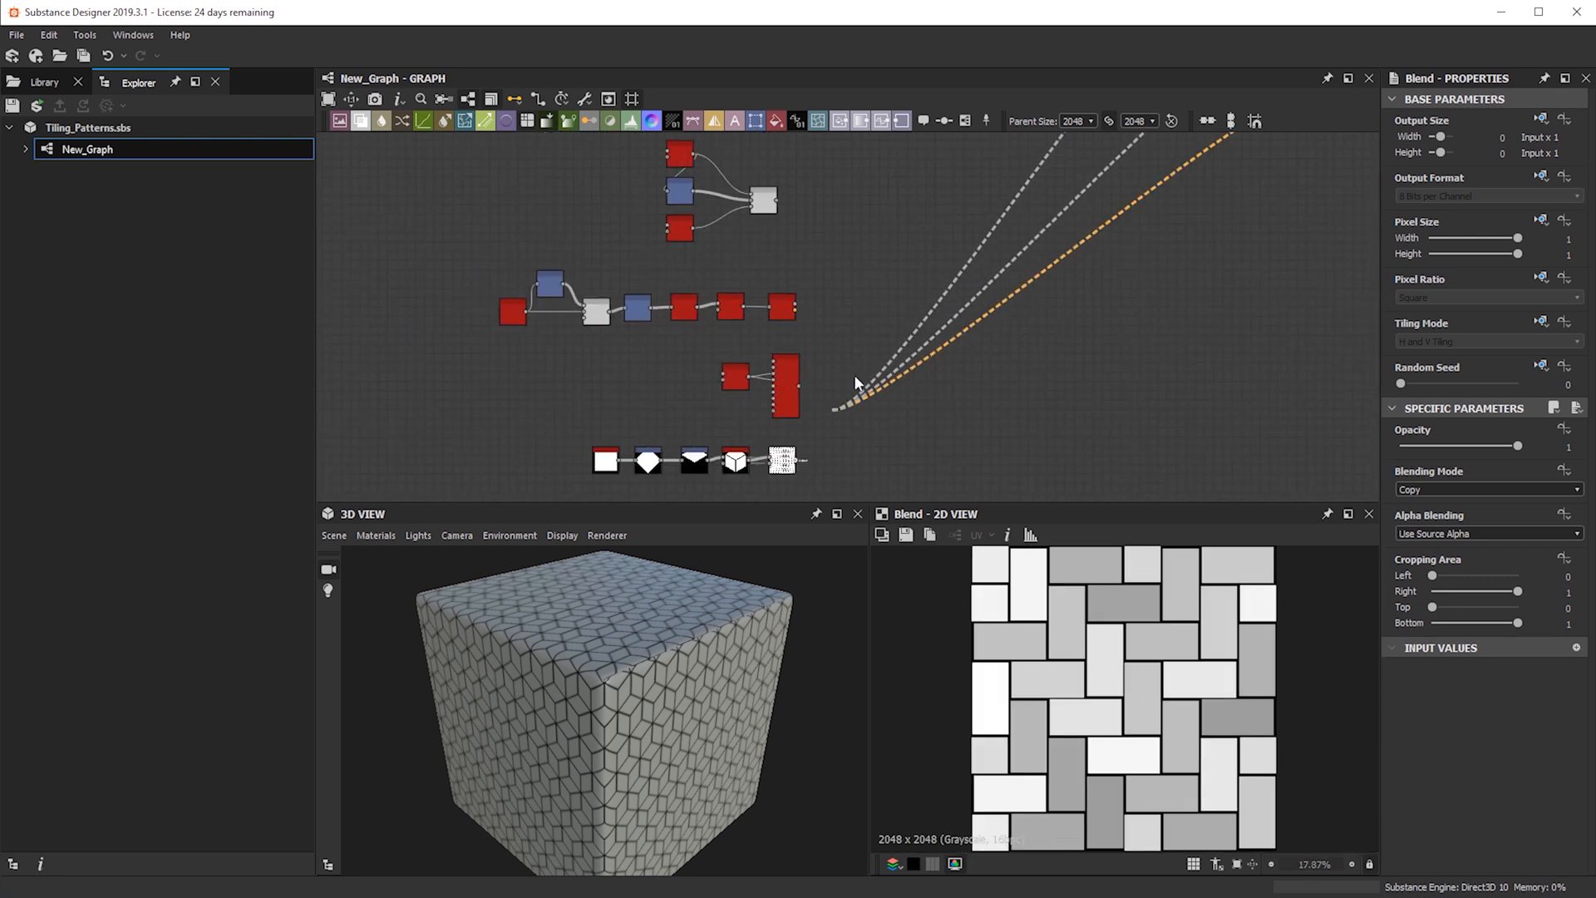
{"action": "middle_click_drag", "start_coordinate": [839, 302], "coordinate": [852, 465]}
{"action": "left_click", "coordinate": [781, 269]}
Delete all the other pattern node groups below the herringbone setup
{"action": "middle_click_drag", "start_coordinate": [899, 319], "coordinate": [892, 229]}
{"action": "scroll", "coordinate": [893, 229], "scroll_direction": "down", "scroll_amount": 3}
{"action": "left_click_drag", "start_coordinate": [948, 421], "coordinate": [599, 221]}
{"action": "key", "text": "Delete"}
{"action": "middle_click_drag", "start_coordinate": [709, 247], "coordinate": [840, 279]}
Duplicate New_Graph by copying it and pasting it into the Tiling_Patterns.sbs package
{"action": "right_click", "coordinate": [84, 148]}
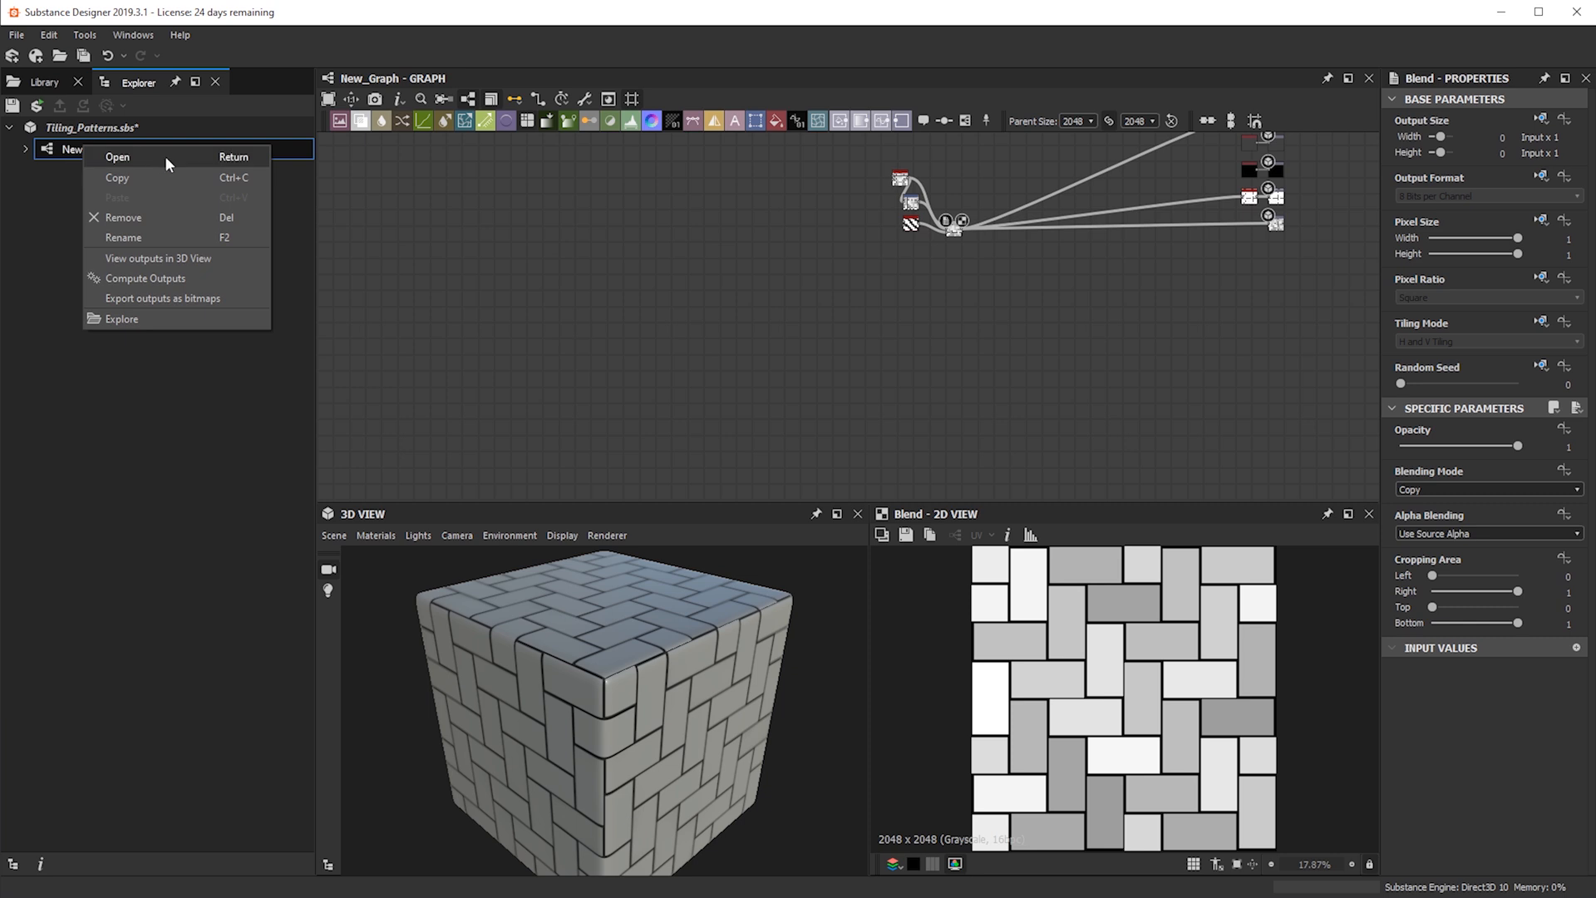
{"action": "left_click", "coordinate": [130, 178]}
{"action": "left_click", "coordinate": [92, 129]}
{"action": "right_click", "coordinate": [91, 131]}
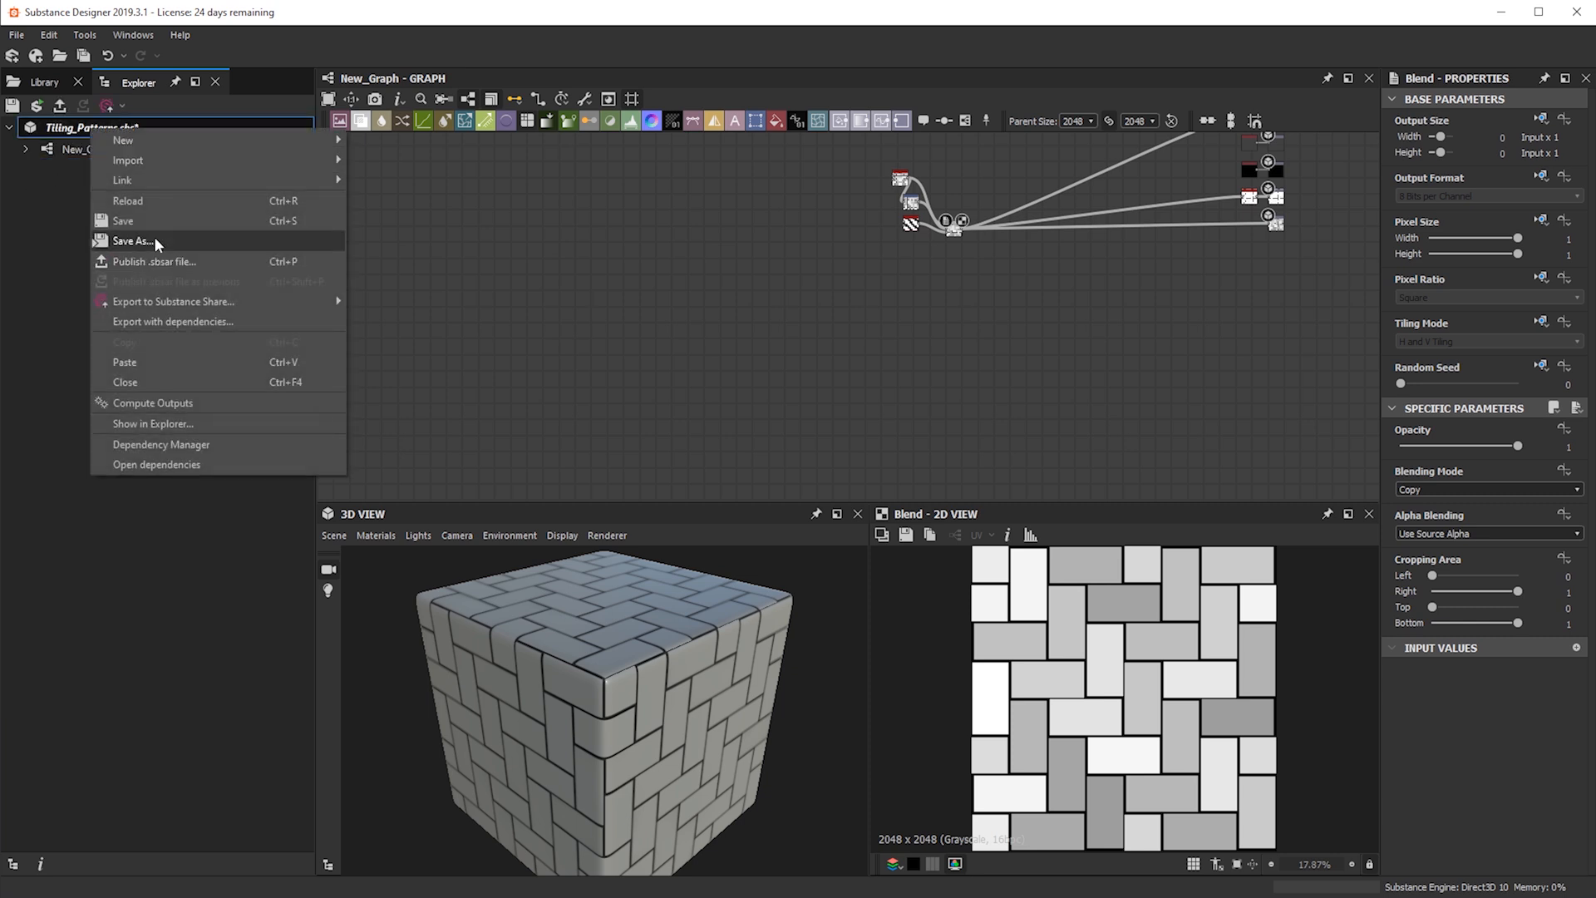
{"action": "left_click", "coordinate": [133, 356]}
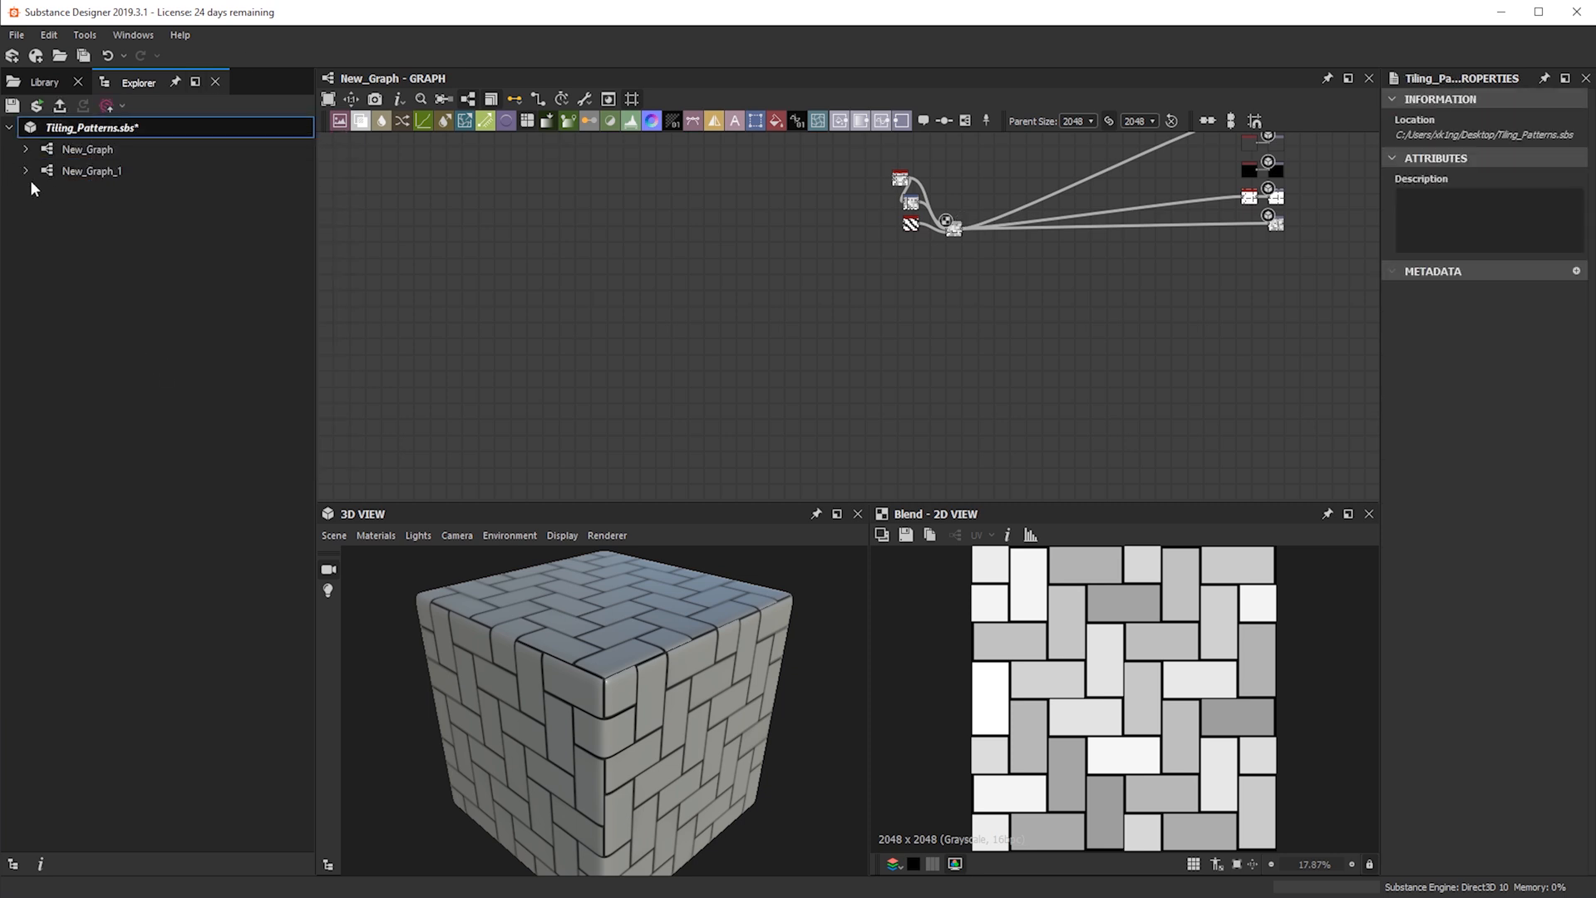
Rename the duplicated graph to Flood_Fill_Demo
{"action": "right_click", "coordinate": [84, 175]}
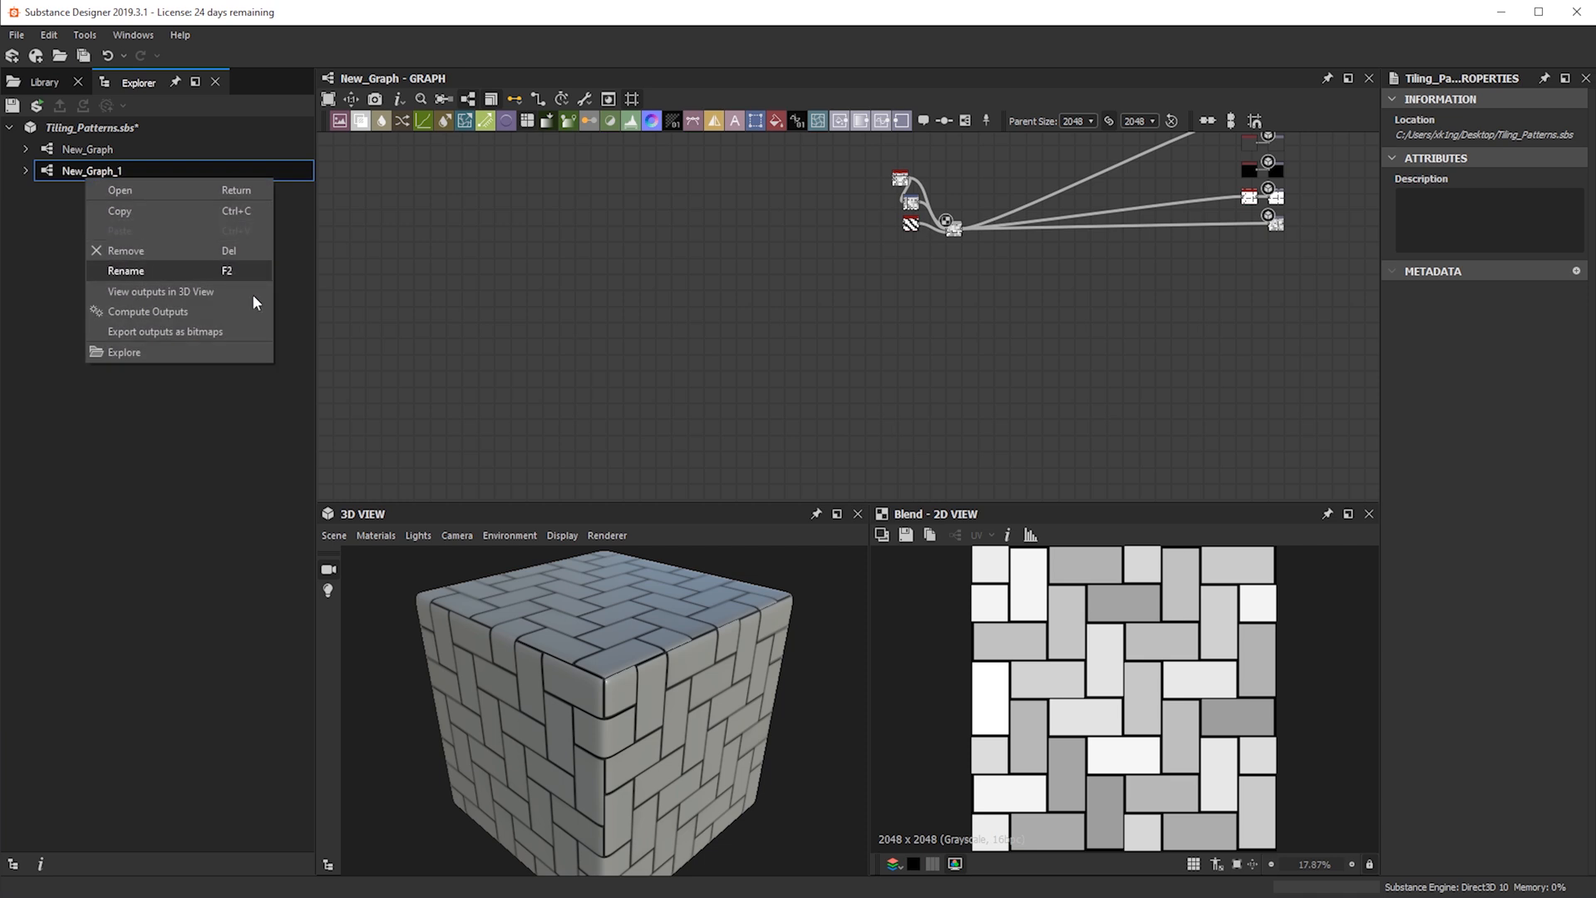
{"action": "left_click", "coordinate": [125, 270]}
{"action": "type", "text": "Flood_F"}
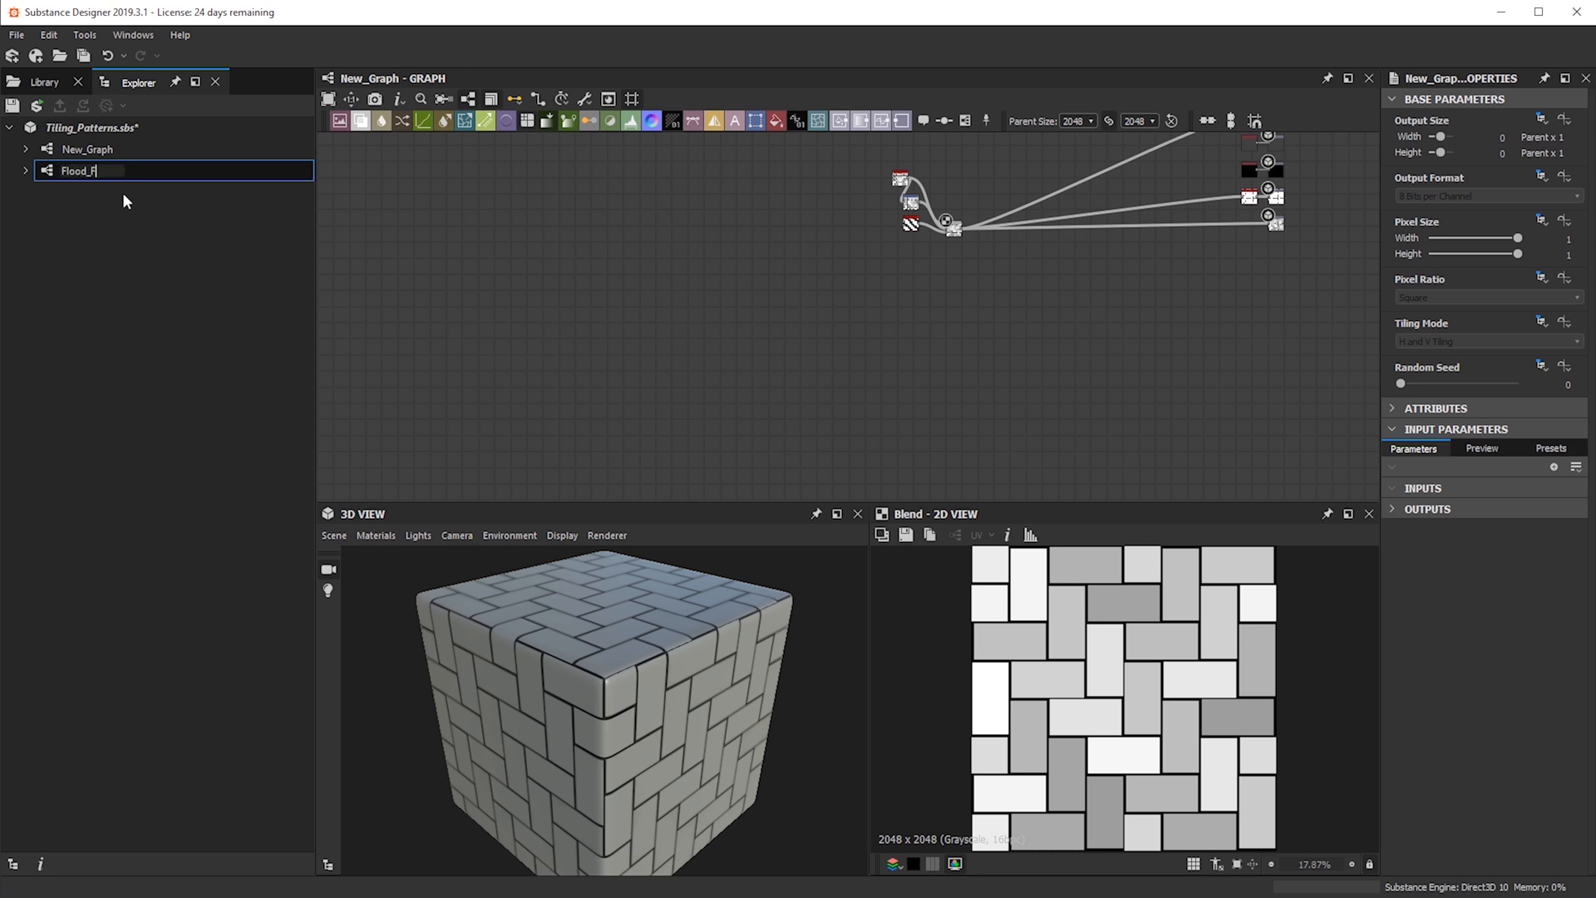
{"action": "type", "text": "ill_Demo"}
{"action": "key", "text": "Return"}
Add a Flood Fill node to the graph and place it beside the herringbone Blend node
{"action": "middle_click_drag", "start_coordinate": [801, 384], "coordinate": [547, 413]}
{"action": "scroll", "coordinate": [786, 303], "scroll_direction": "up", "scroll_amount": 4}
{"action": "middle_click_drag", "start_coordinate": [787, 304], "coordinate": [830, 499]}
{"action": "scroll", "coordinate": [790, 424], "scroll_direction": "down", "scroll_amount": 3}
{"action": "left_click_drag", "start_coordinate": [569, 316], "coordinate": [624, 377]}
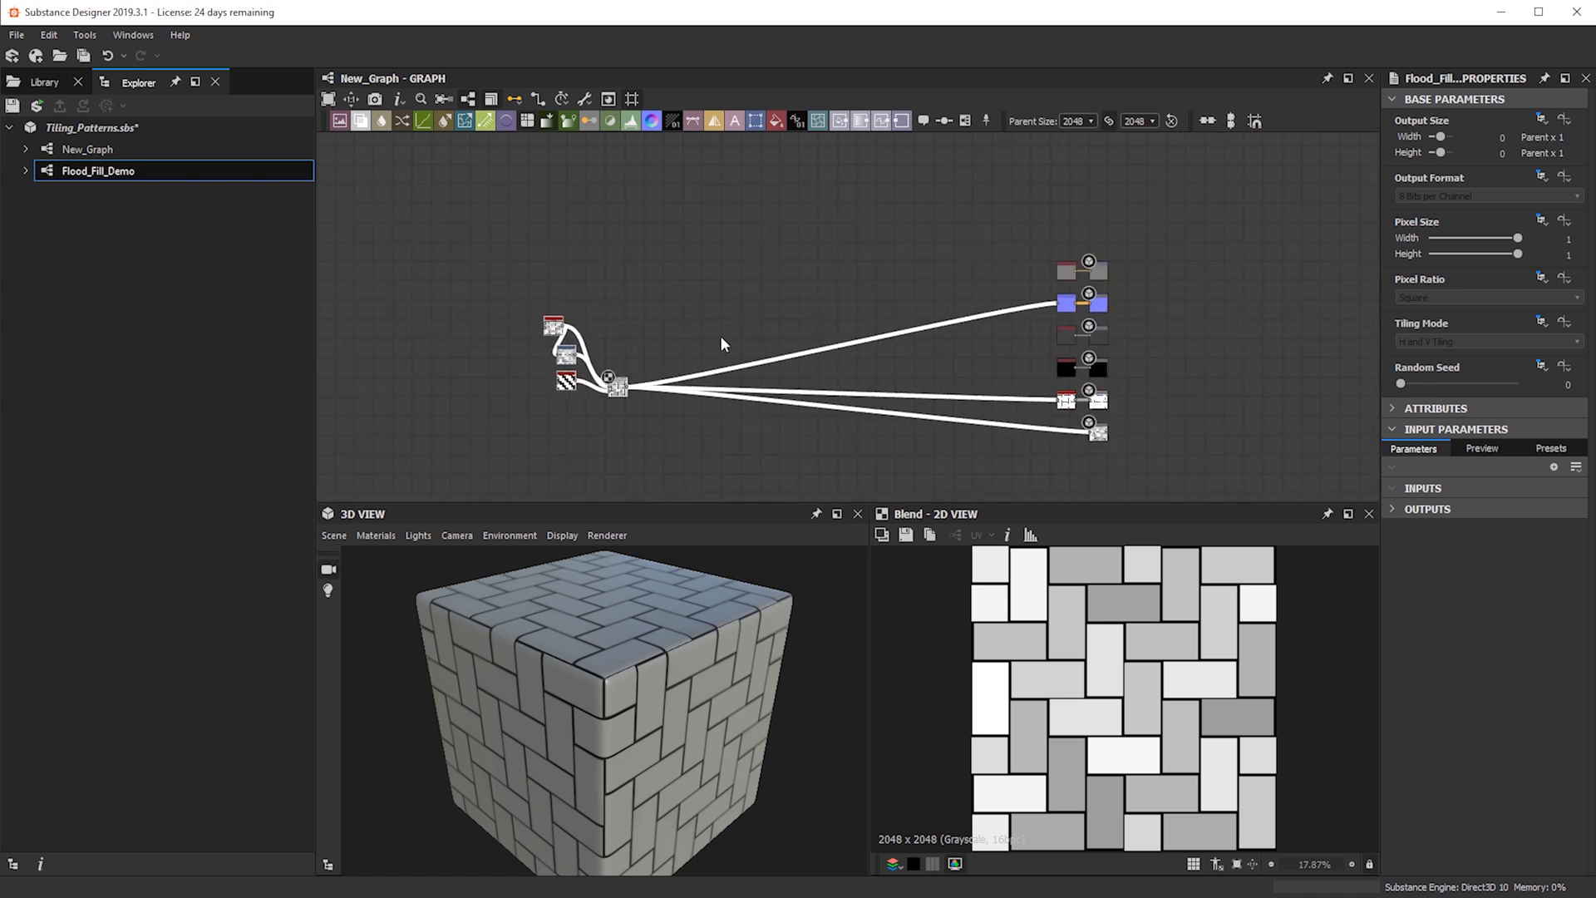
{"action": "scroll", "coordinate": [736, 336], "scroll_direction": "up", "scroll_amount": 3}
{"action": "key", "text": "space"}
{"action": "type", "text": "flood"}
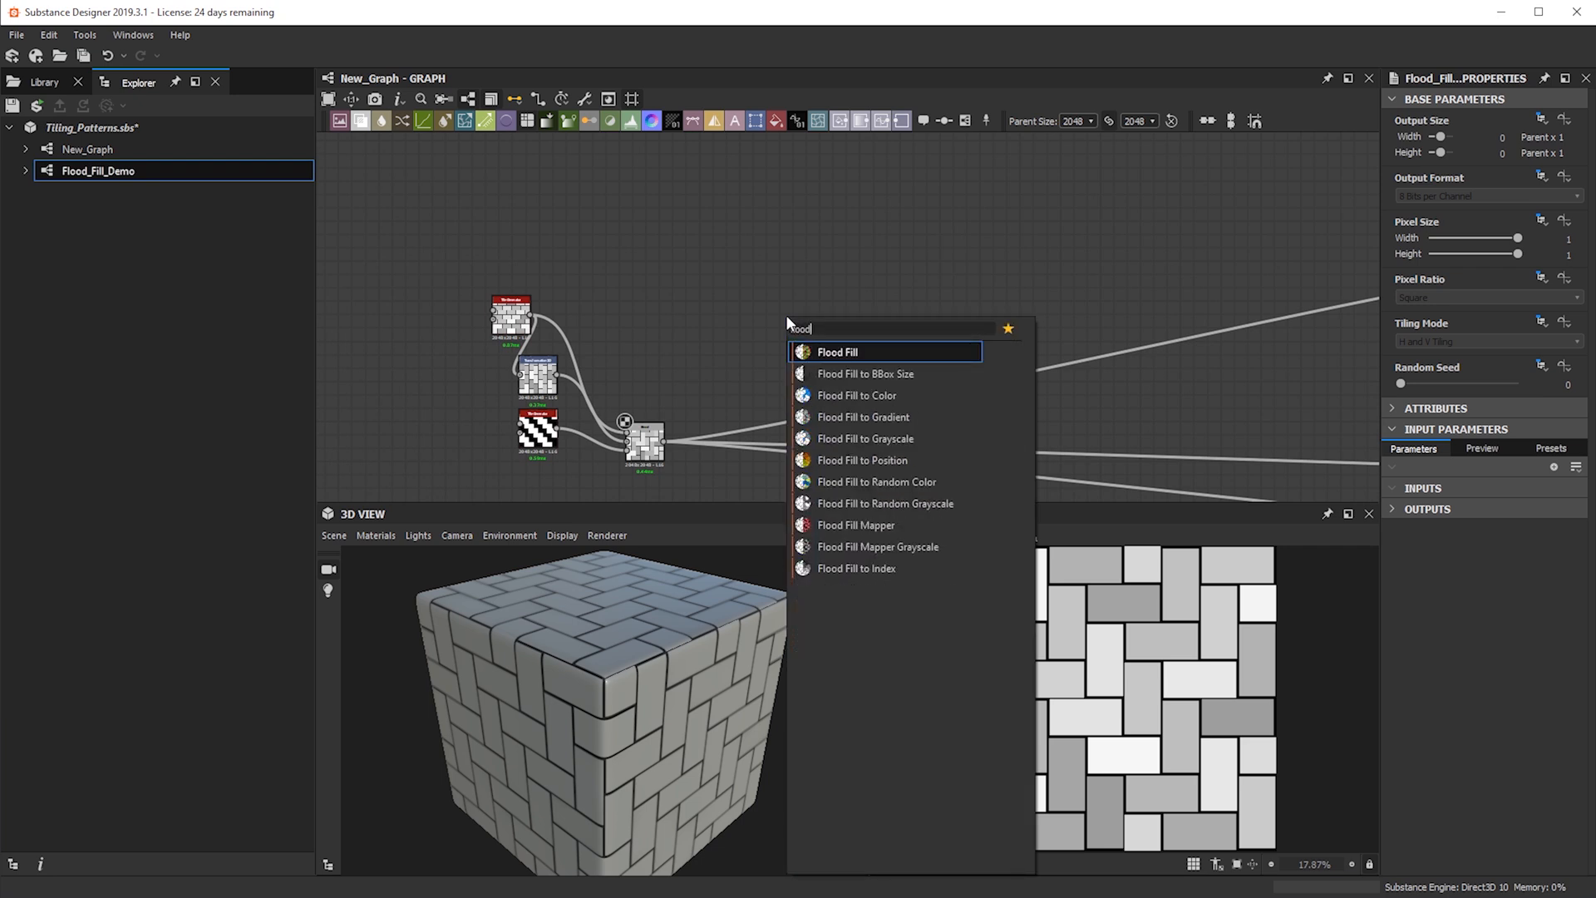
{"action": "key", "text": "Return"}
{"action": "scroll", "coordinate": [787, 341], "scroll_direction": "up", "scroll_amount": 3}
{"action": "left_click_drag", "start_coordinate": [787, 341], "coordinate": [721, 426]}
Preview the Flood Fill node and connect the herringbone Blend output to its input
{"action": "scroll", "coordinate": [695, 349], "scroll_direction": "down", "scroll_amount": 2}
{"action": "middle_click_drag", "start_coordinate": [686, 332], "coordinate": [748, 199]}
{"action": "scroll", "coordinate": [747, 232], "scroll_direction": "up", "scroll_amount": 3}
{"action": "double_click", "coordinate": [811, 276]}
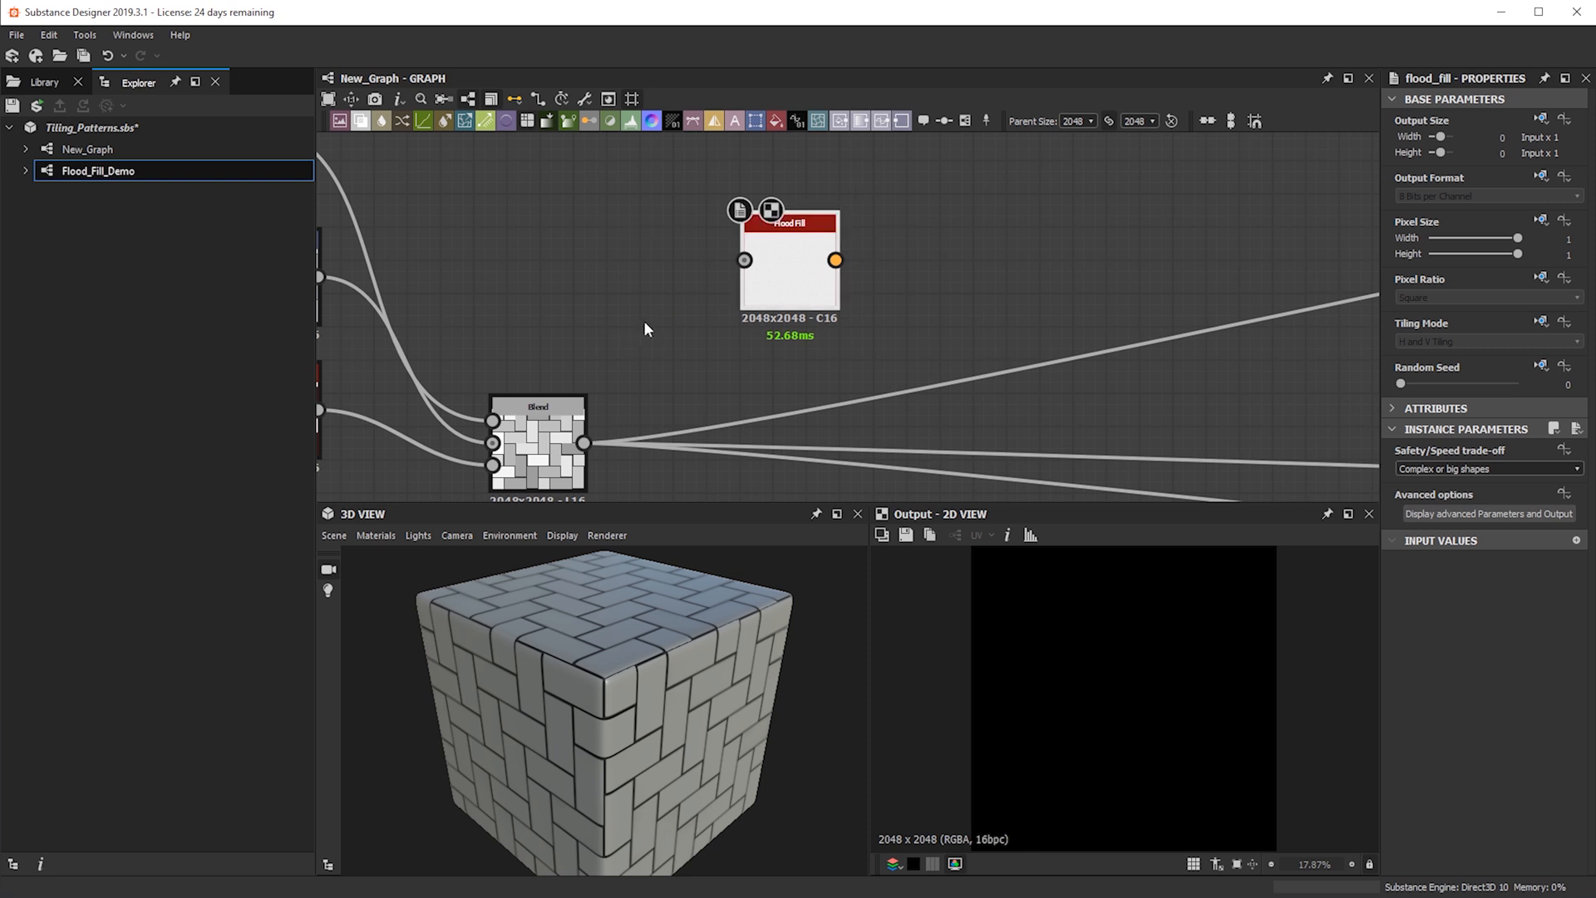
{"action": "scroll", "coordinate": [731, 341], "scroll_direction": "down", "scroll_amount": 3}
{"action": "scroll", "coordinate": [657, 424], "scroll_direction": "up", "scroll_amount": 4}
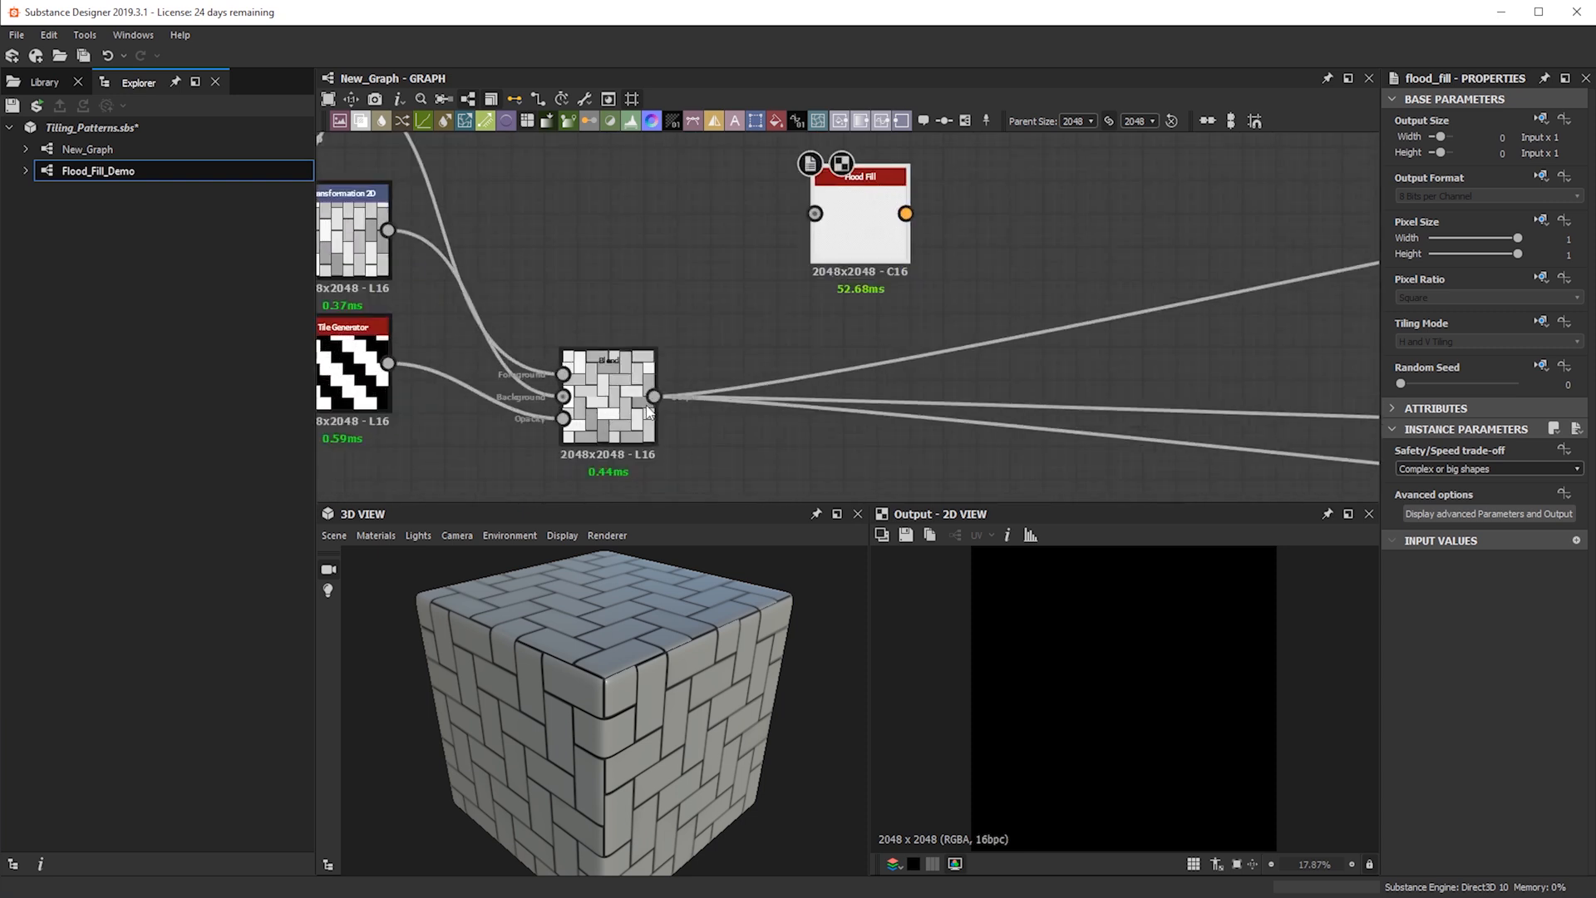
{"action": "scroll", "coordinate": [738, 339], "scroll_direction": "down", "scroll_amount": 2}
{"action": "left_click_drag", "start_coordinate": [682, 383], "coordinate": [851, 245]}
{"action": "scroll", "coordinate": [1146, 657], "scroll_direction": "up", "scroll_amount": 2}
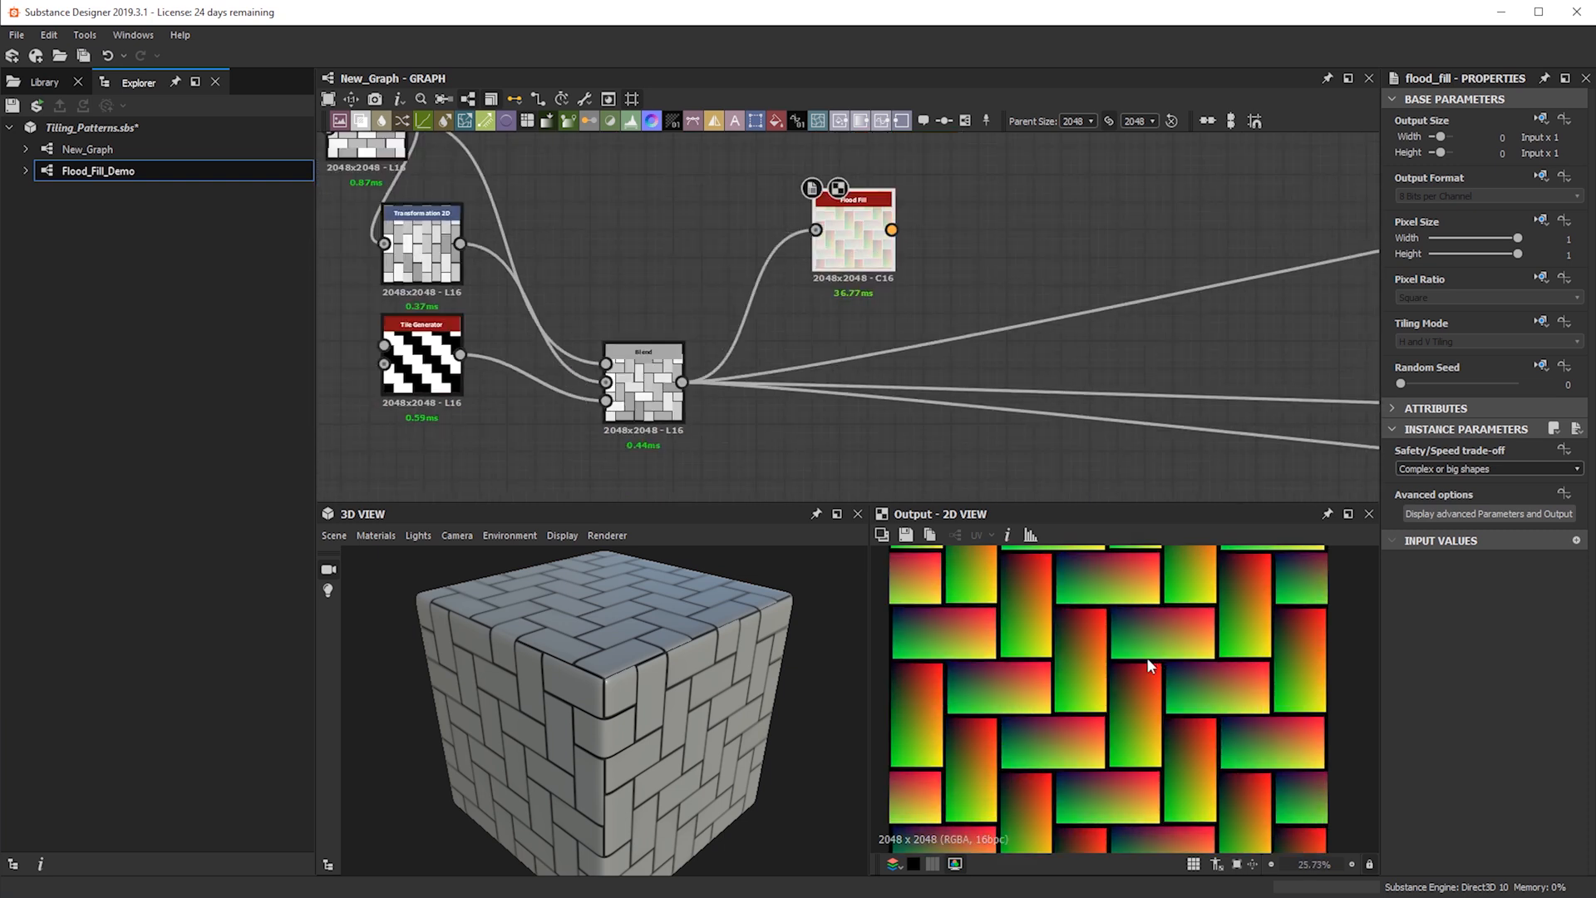
Examine the Flood Fill result in the 2D view and move its node closer to the Blend node
{"action": "scroll", "coordinate": [1155, 665], "scroll_direction": "up", "scroll_amount": 1}
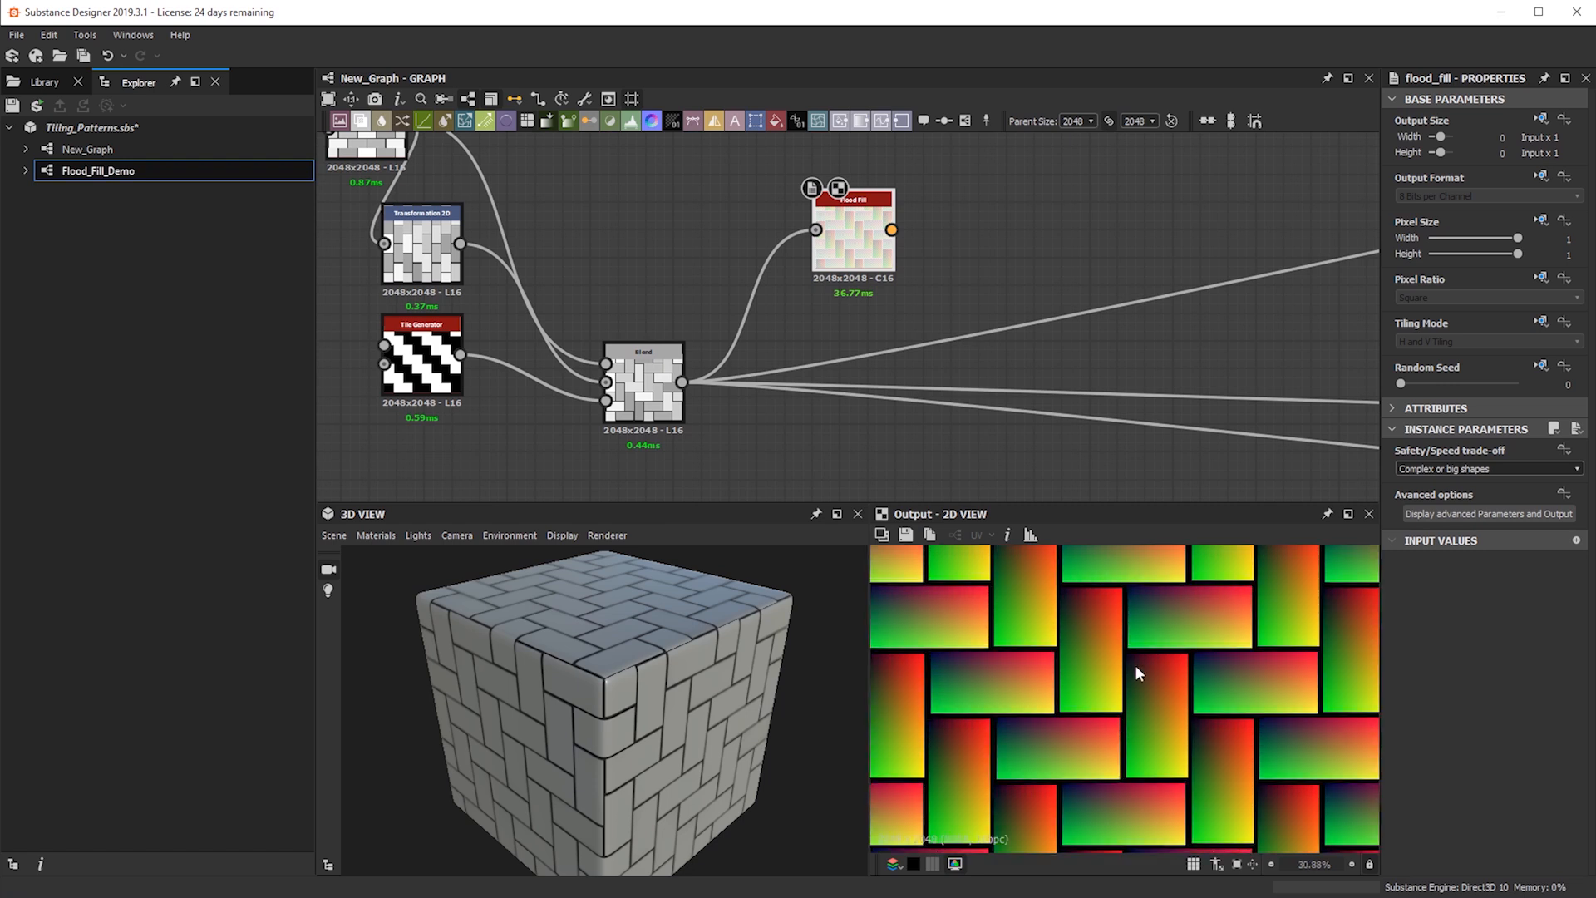
{"action": "scroll", "coordinate": [1136, 658], "scroll_direction": "down", "scroll_amount": 4}
{"action": "left_click_drag", "start_coordinate": [841, 253], "coordinate": [784, 308]}
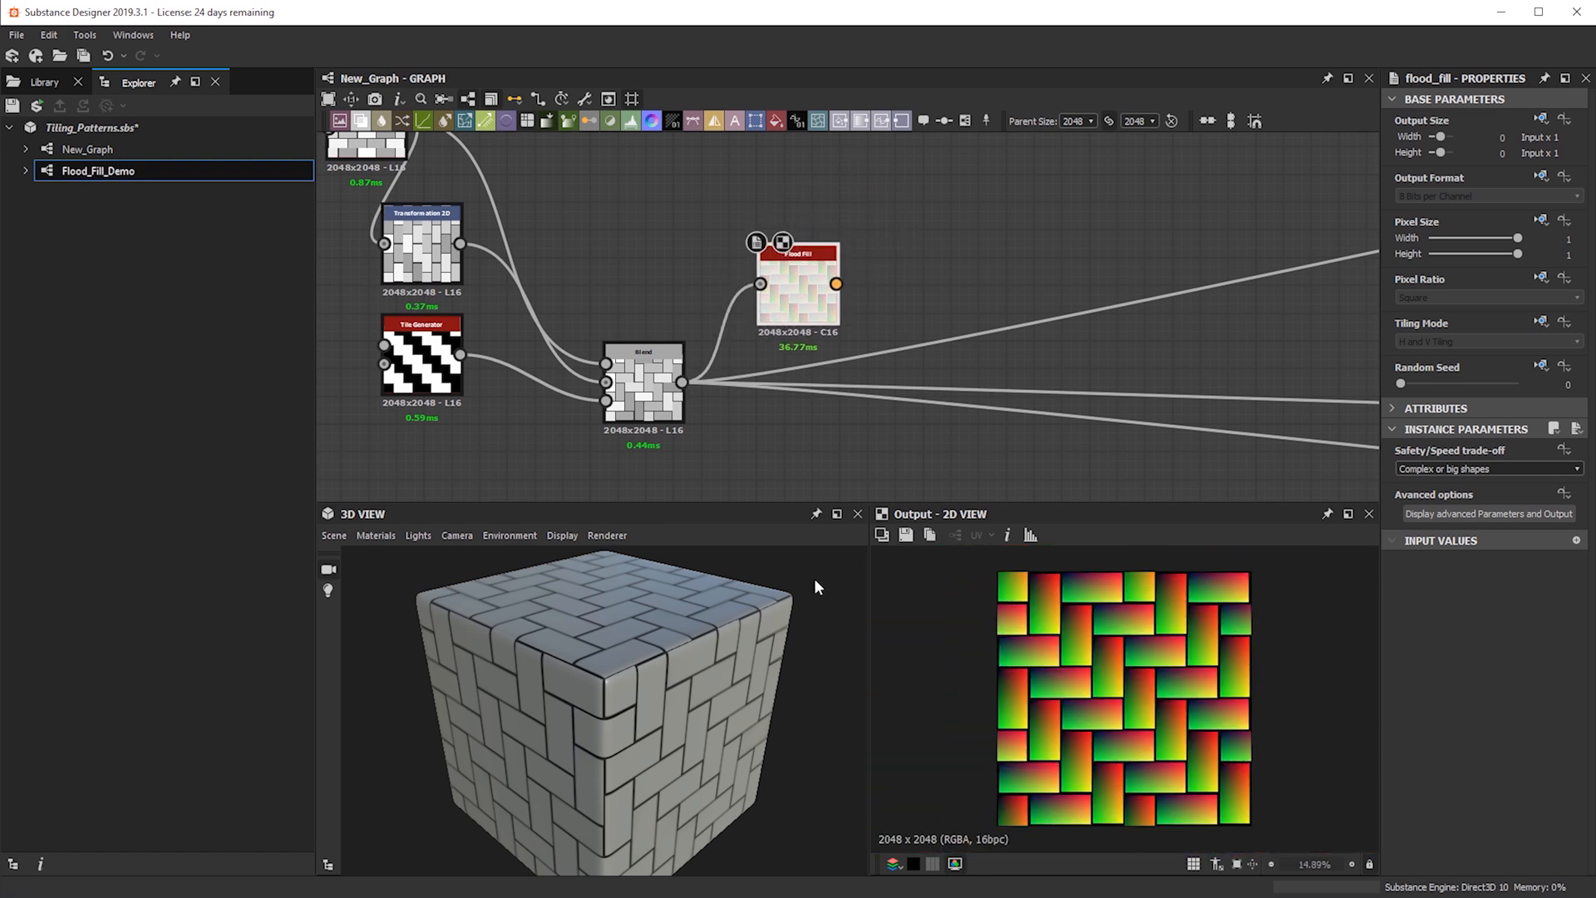
Search the node list for "flood" to review the available Flood Fill node variants
{"action": "middle_click_drag", "start_coordinate": [932, 231], "coordinate": [810, 264]}
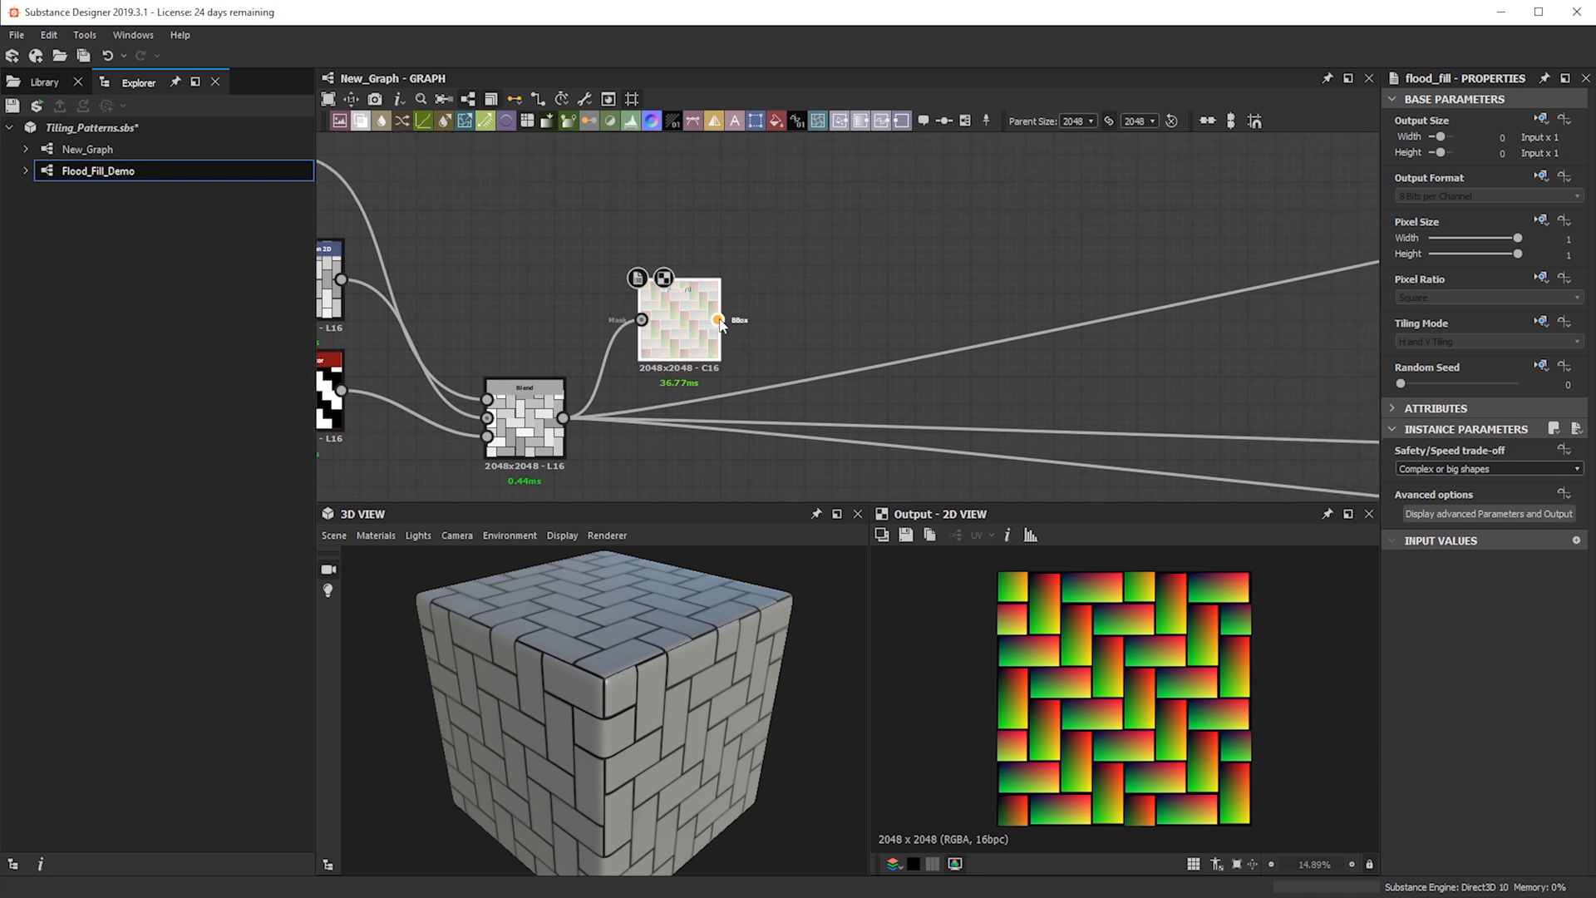
{"action": "key", "text": "space"}
{"action": "type", "text": "flood"}
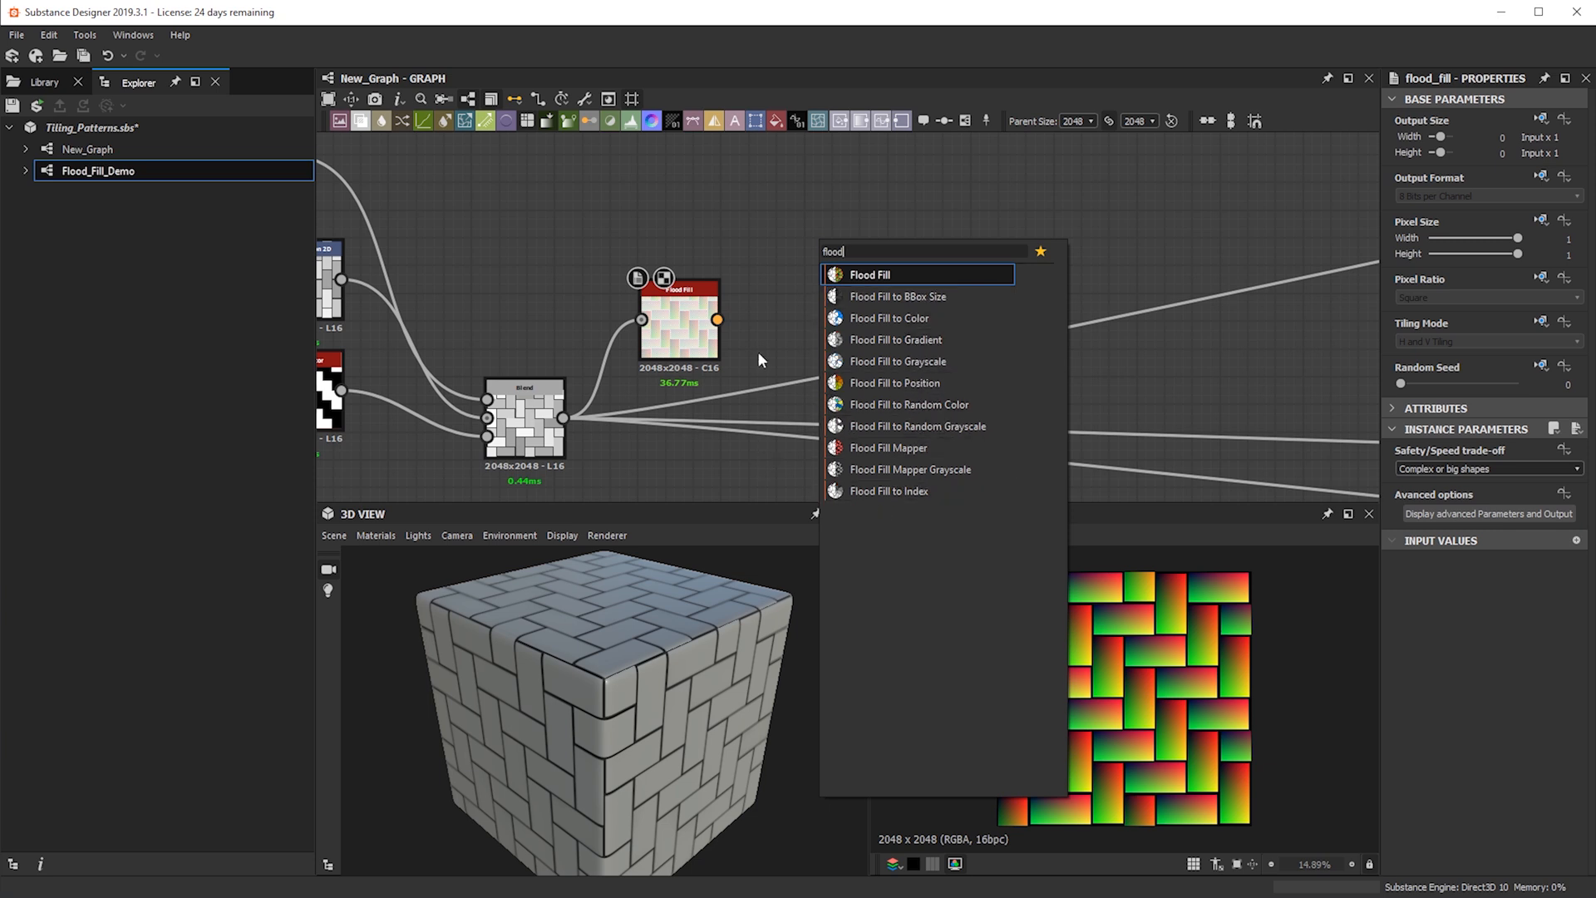
{"action": "key", "text": "Escape"}
Turn on the tiled display in the 2D view and examine the Flood Fill gradients on the bricks up close
{"action": "key", "text": "f"}
{"action": "middle_click_drag", "start_coordinate": [719, 355], "coordinate": [780, 260]}
{"action": "scroll", "coordinate": [716, 352], "scroll_direction": "up", "scroll_amount": 2}
{"action": "left_click", "coordinate": [717, 353]}
{"action": "scroll", "coordinate": [926, 665], "scroll_direction": "up", "scroll_amount": 5}
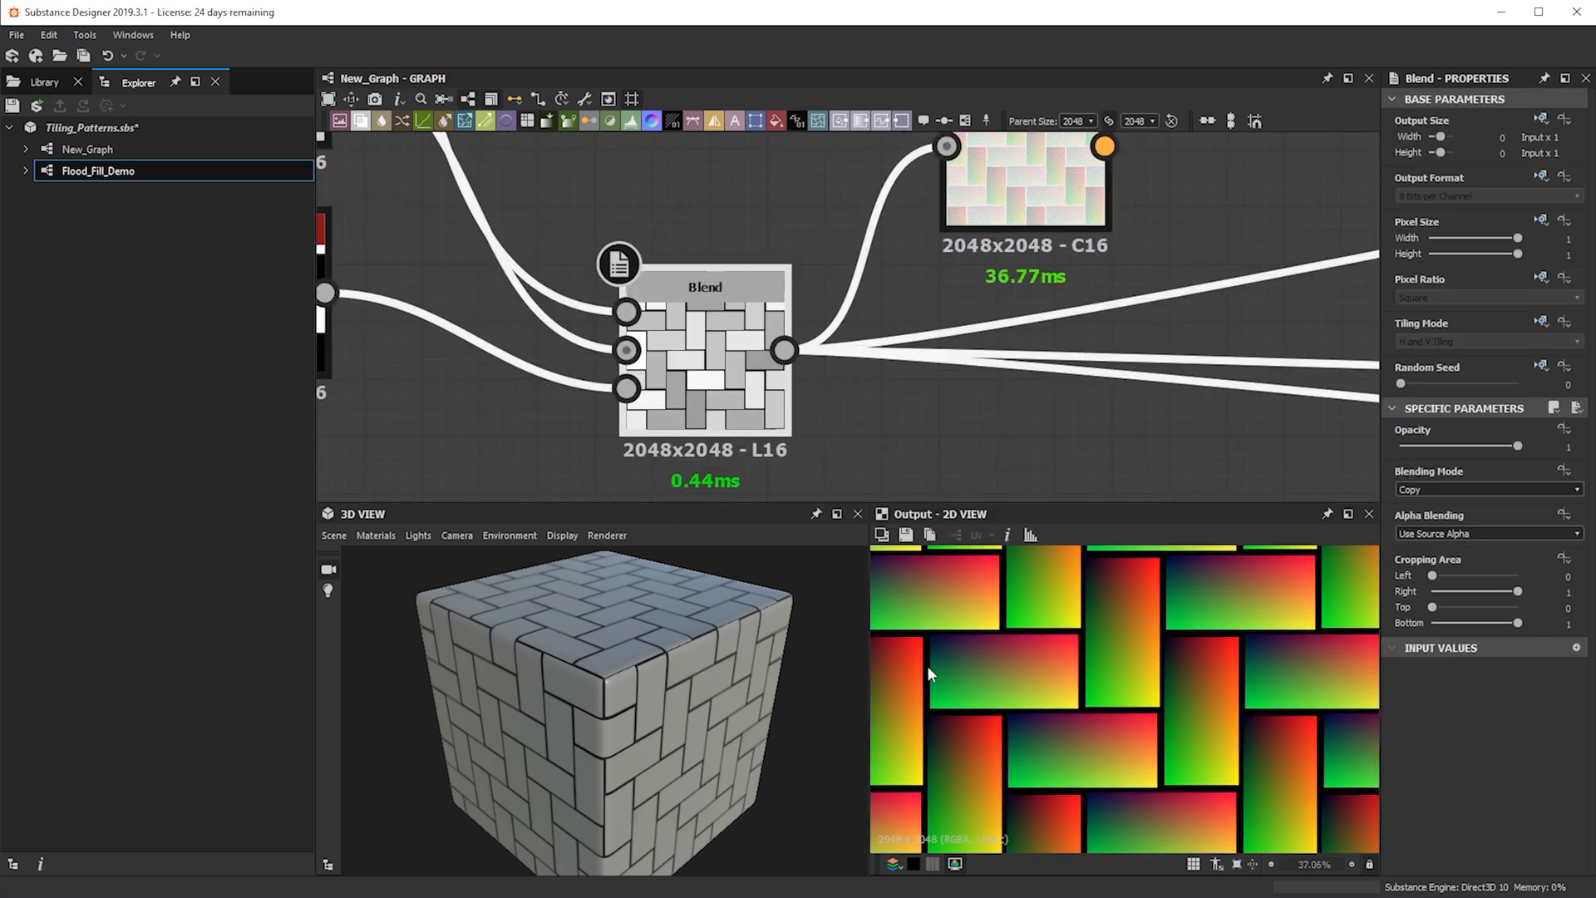
{"action": "scroll", "coordinate": [998, 619], "scroll_direction": "down", "scroll_amount": 5}
{"action": "key", "text": "space"}
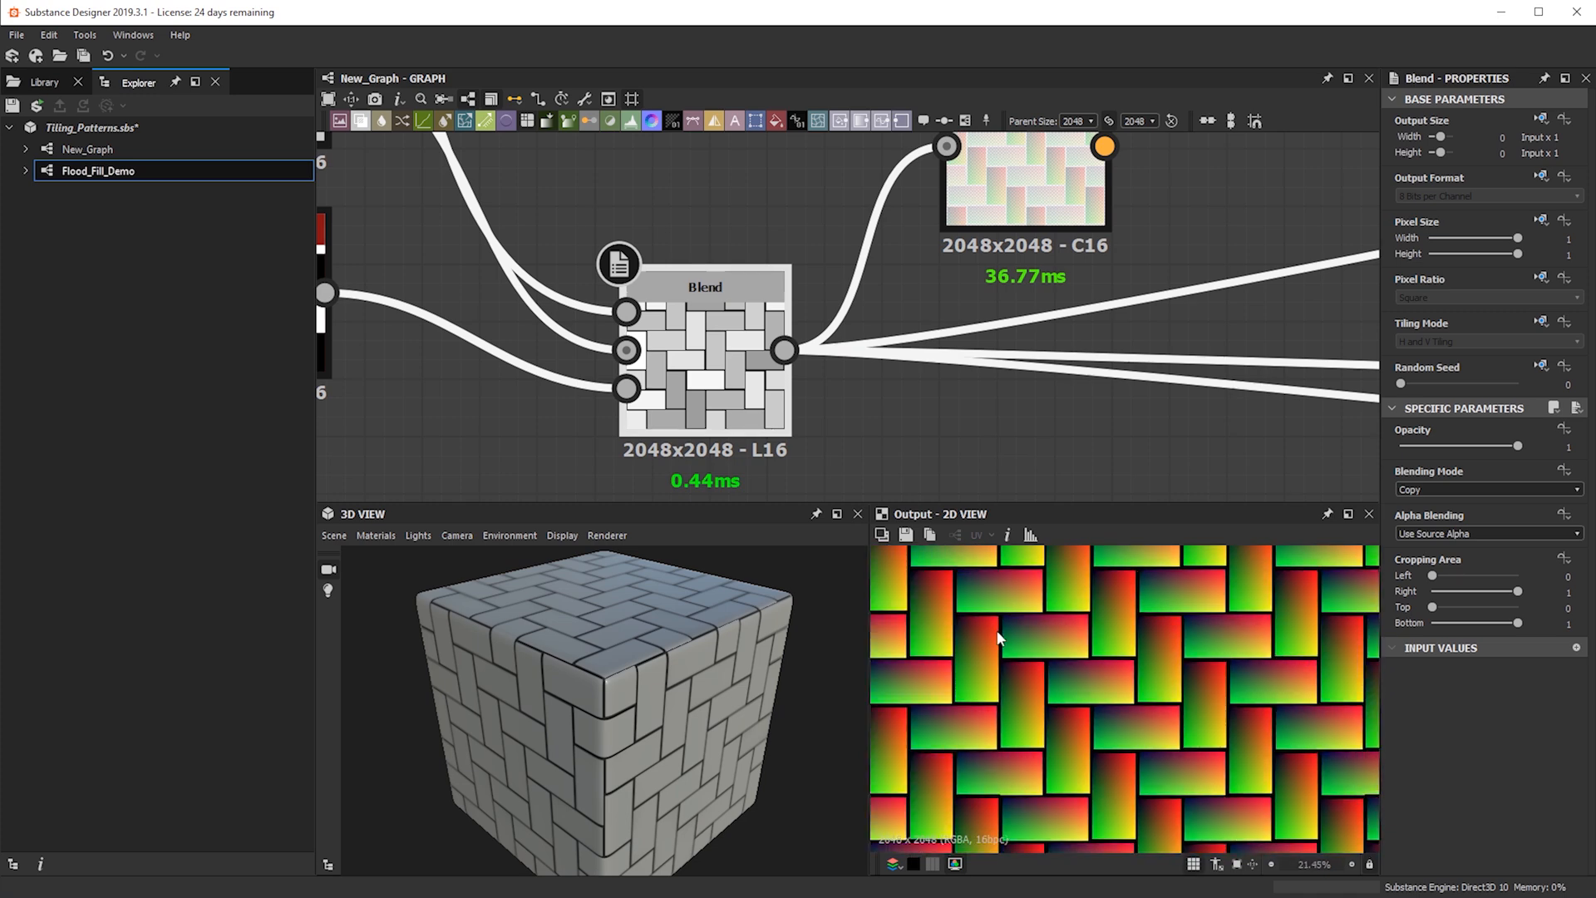
{"action": "scroll", "coordinate": [1000, 635], "scroll_direction": "up", "scroll_amount": 8}
{"action": "scroll", "coordinate": [1084, 632], "scroll_direction": "down", "scroll_amount": 6}
Preview the herringbone Blend node and examine the bricks and the dark gaps between them
{"action": "double_click", "coordinate": [705, 370]}
{"action": "scroll", "coordinate": [950, 715], "scroll_direction": "down", "scroll_amount": 2}
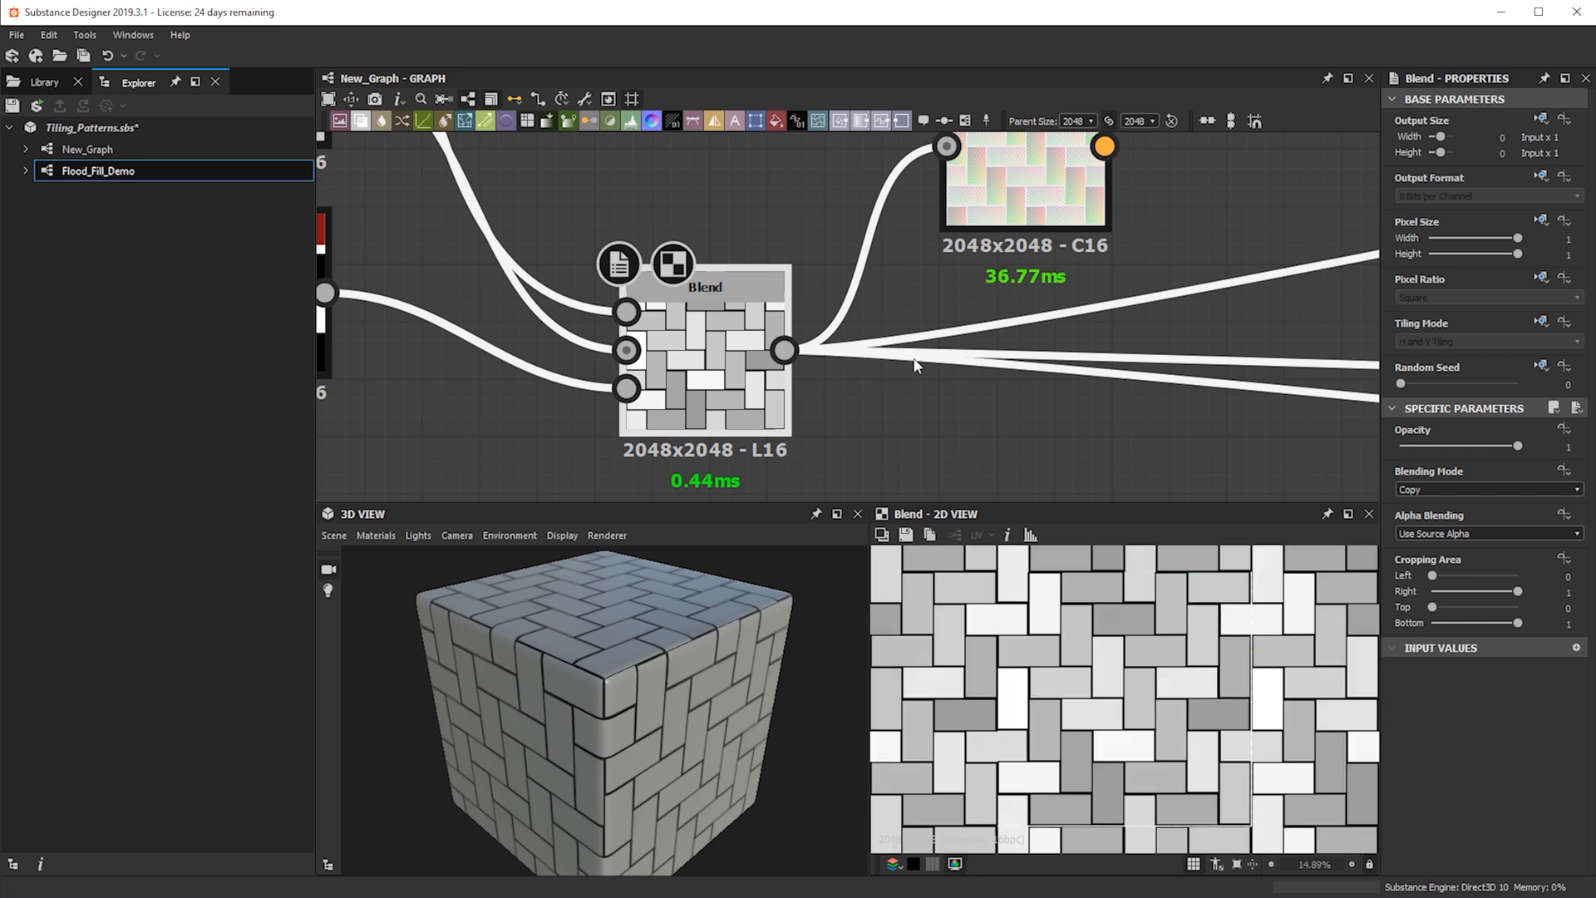
{"action": "scroll", "coordinate": [1059, 680], "scroll_direction": "up", "scroll_amount": 4}
{"action": "scroll", "coordinate": [1059, 681], "scroll_direction": "up", "scroll_amount": 1}
{"action": "scroll", "coordinate": [1181, 567], "scroll_direction": "down", "scroll_amount": 3}
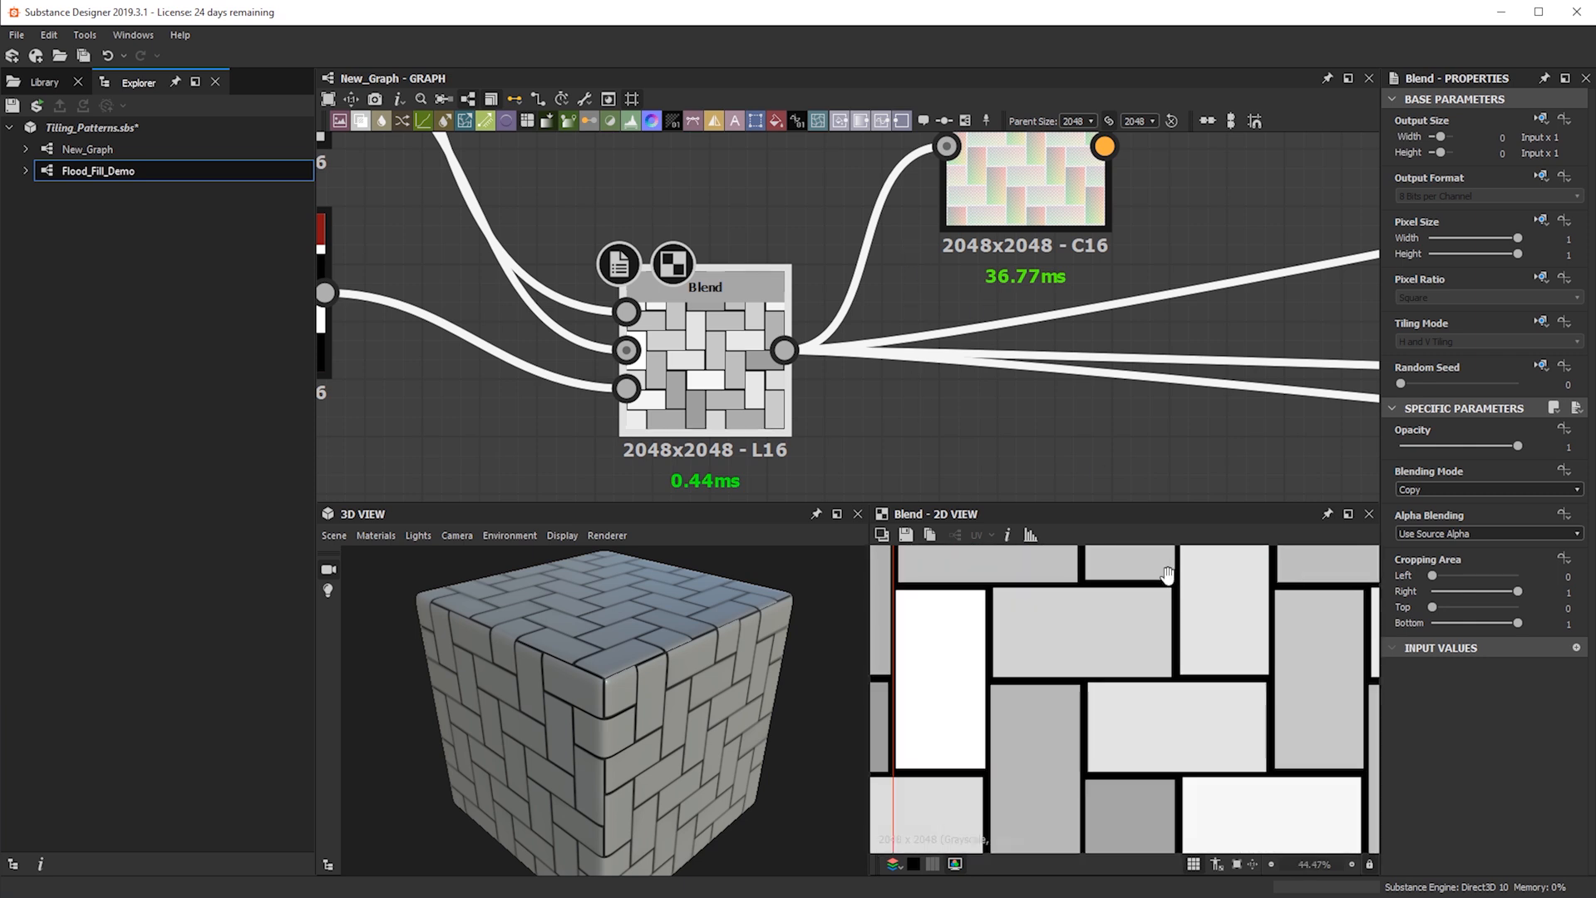
{"action": "middle_click_drag", "start_coordinate": [1174, 570], "coordinate": [1091, 642]}
{"action": "scroll", "coordinate": [1090, 636], "scroll_direction": "up", "scroll_amount": 3}
{"action": "scroll", "coordinate": [1094, 646], "scroll_direction": "down", "scroll_amount": 4}
{"action": "scroll", "coordinate": [858, 282], "scroll_direction": "down", "scroll_amount": 2}
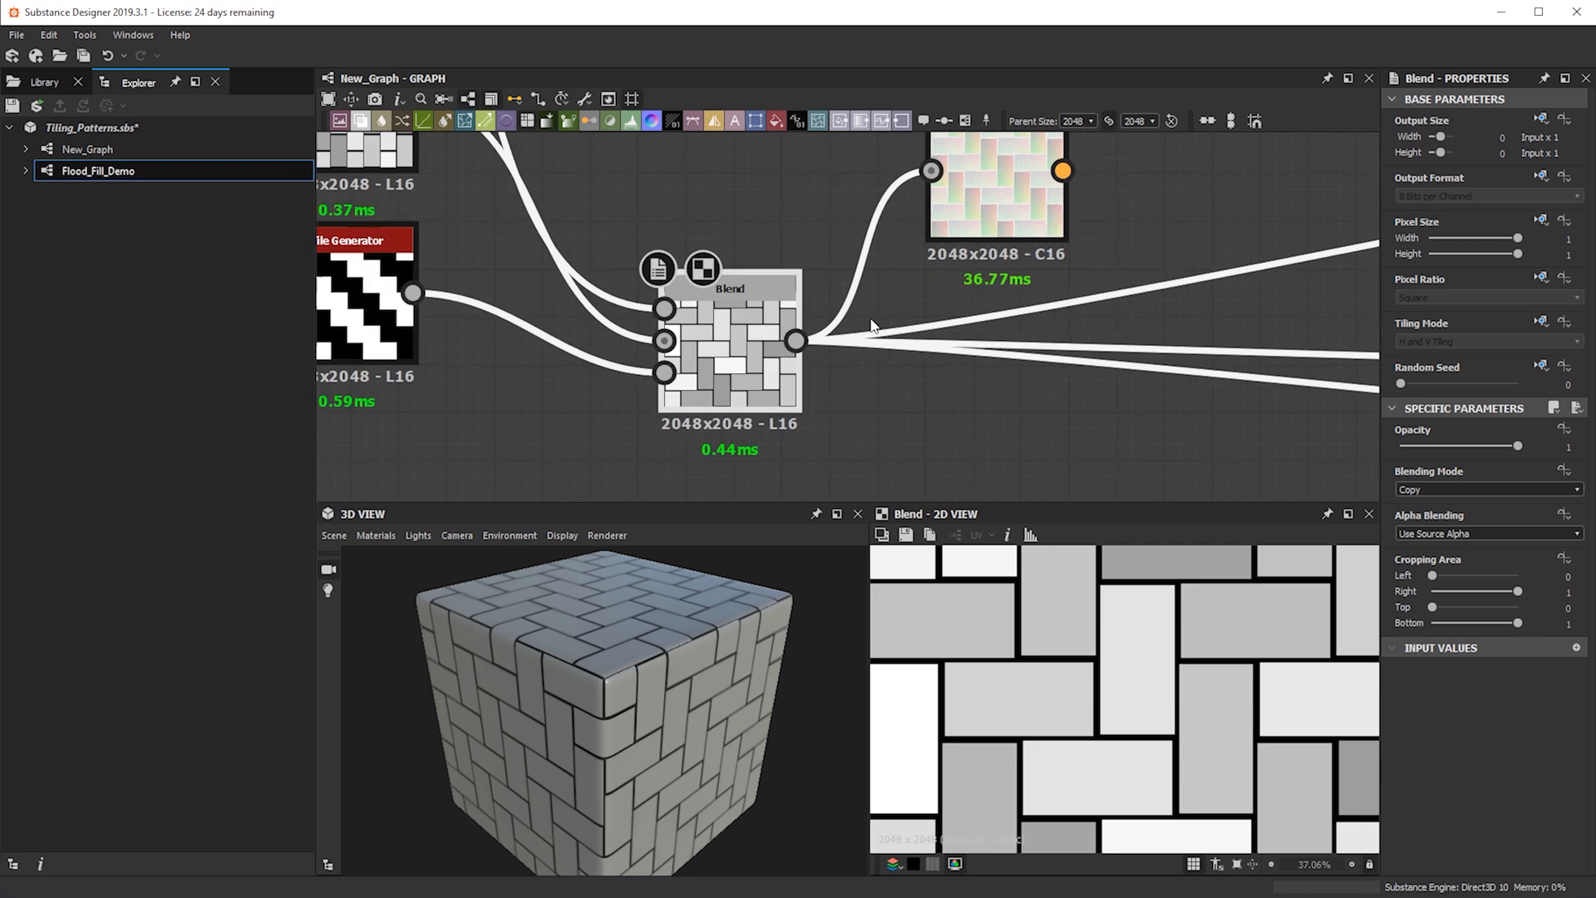
Move the Flood Fill node farther away from the Blend node to make room between them
{"action": "middle_click_drag", "start_coordinate": [945, 270], "coordinate": [781, 275]}
{"action": "left_click_drag", "start_coordinate": [805, 208], "coordinate": [1046, 196]}
{"action": "scroll", "coordinate": [1090, 708], "scroll_direction": "down", "scroll_amount": 2}
{"action": "scroll", "coordinate": [1092, 713], "scroll_direction": "down", "scroll_amount": 3}
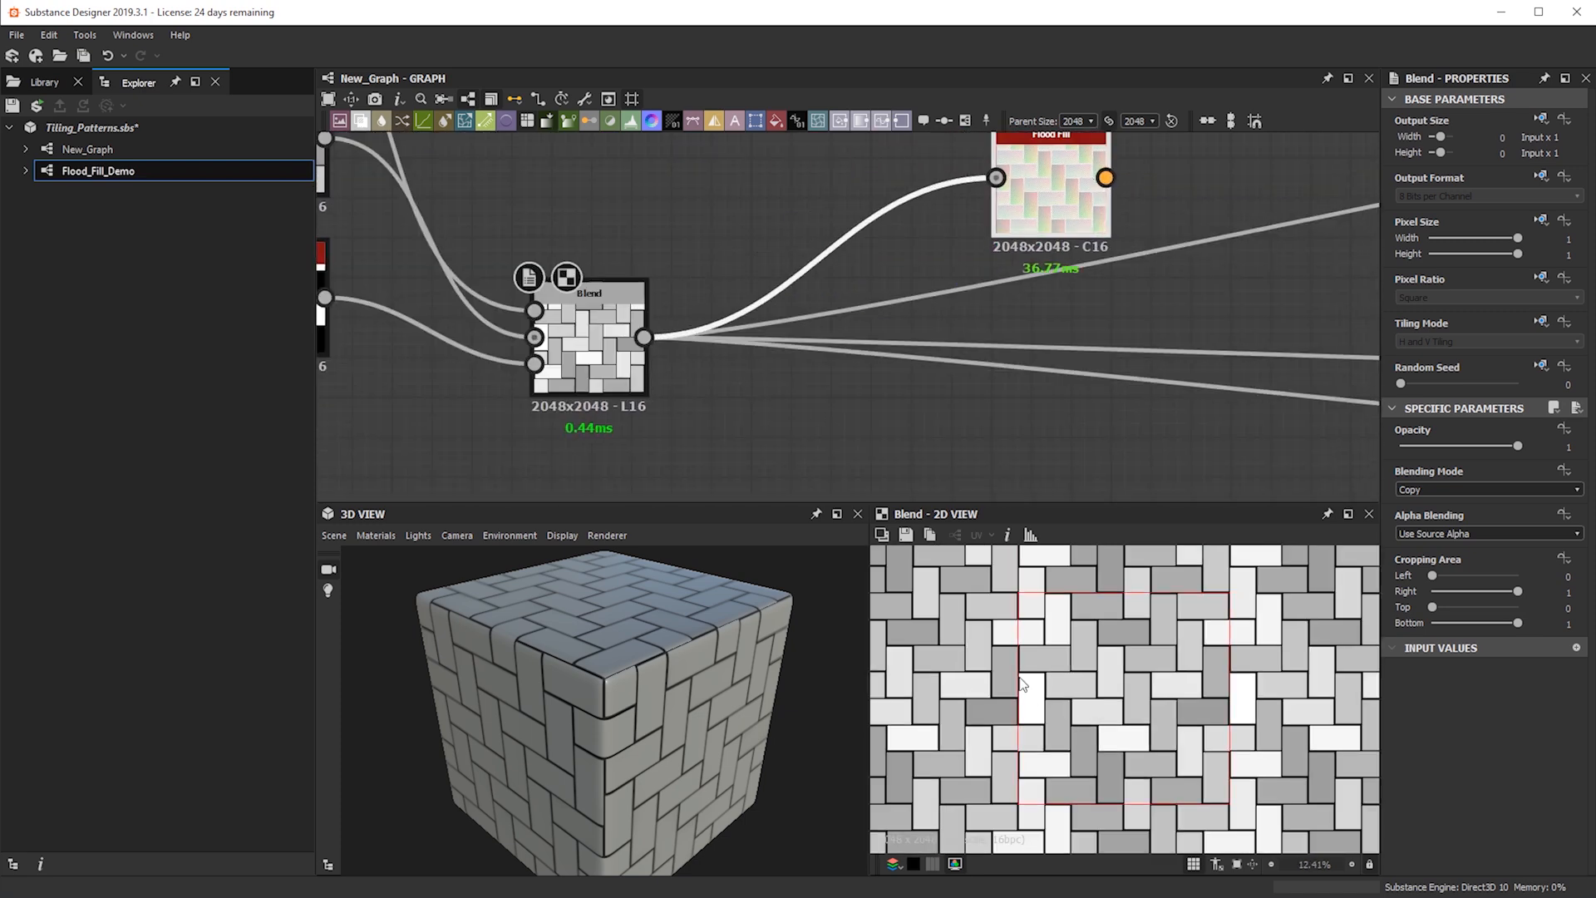
{"action": "scroll", "coordinate": [1039, 681], "scroll_direction": "up", "scroll_amount": 1}
{"action": "middle_click_drag", "start_coordinate": [641, 170], "coordinate": [738, 278]}
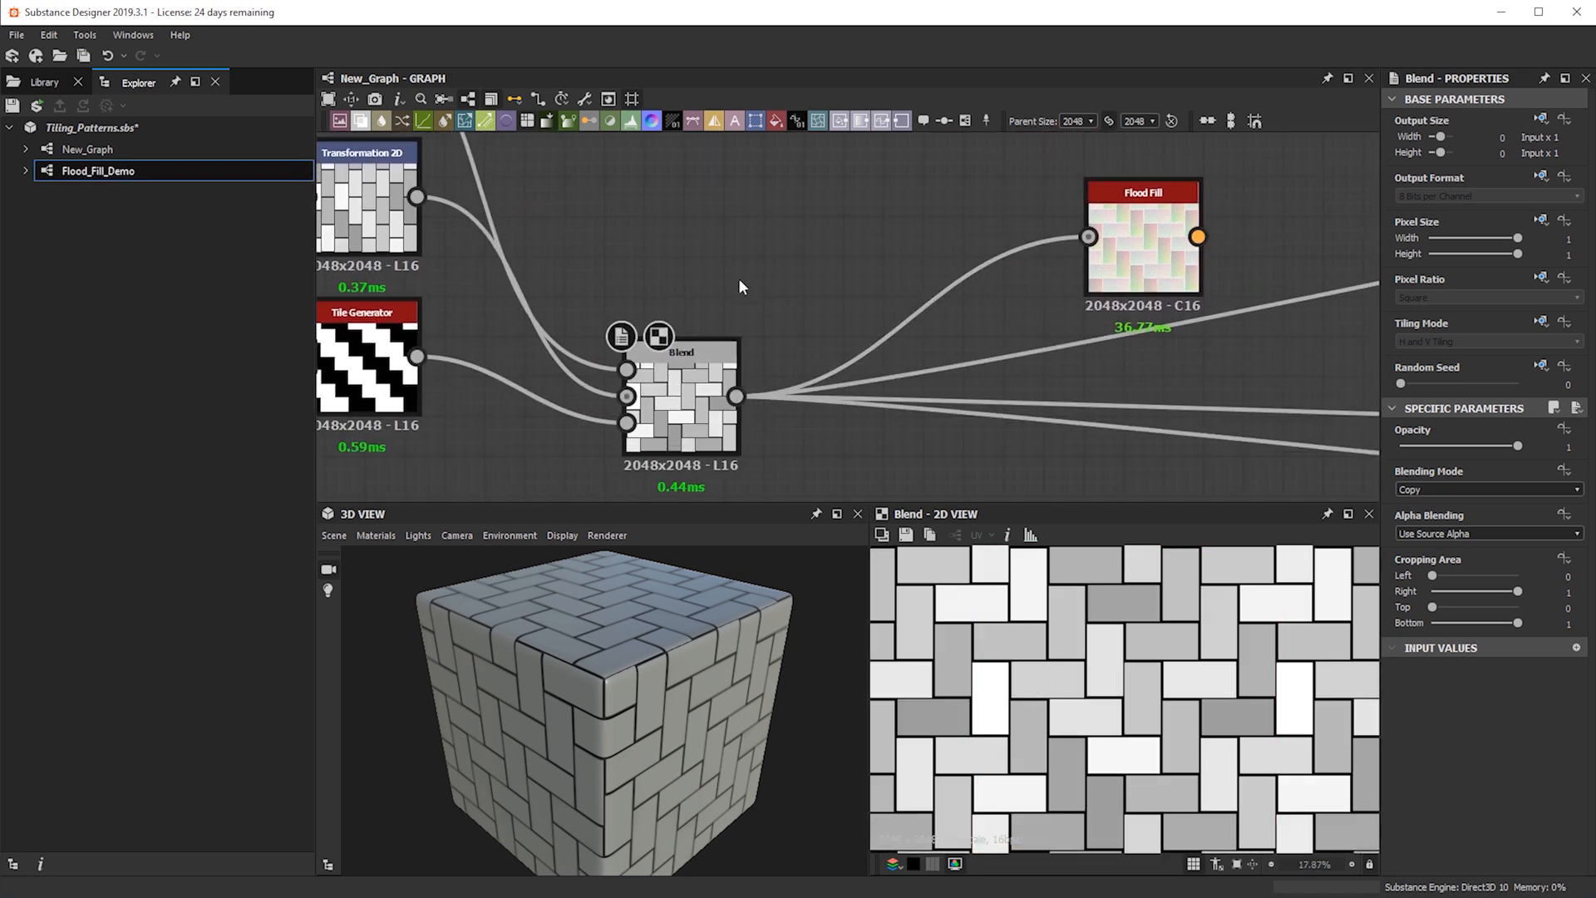
Add a second Flood Fill node fed by the herringbone Blend and place it above the first one
{"action": "key", "text": "space"}
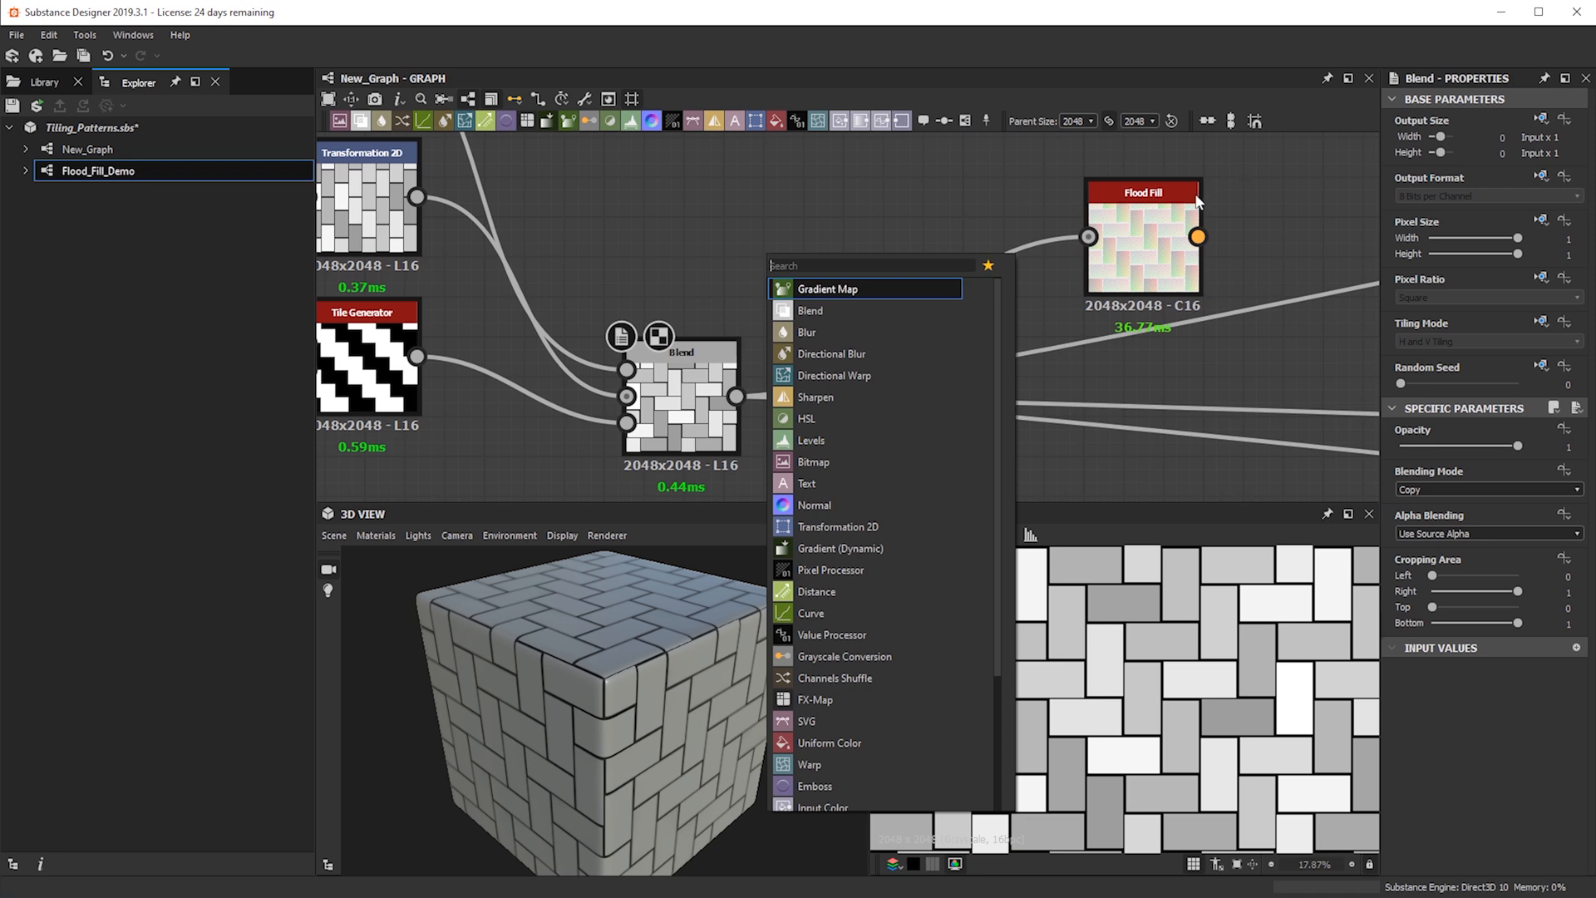
{"action": "key", "text": "Escape"}
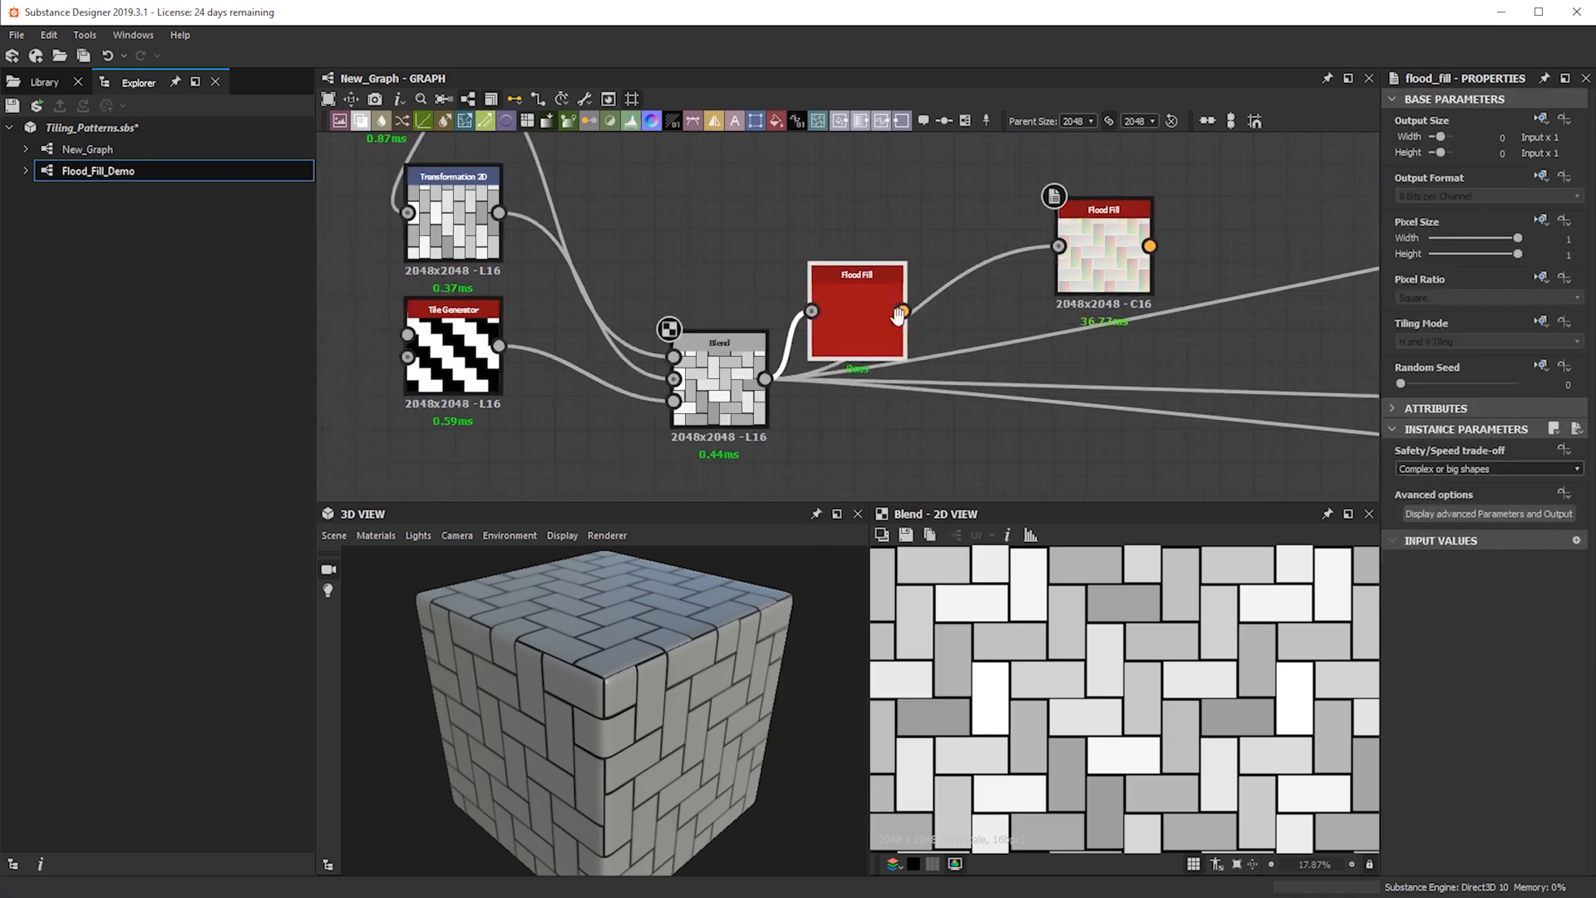
{"action": "left_click_drag", "start_coordinate": [899, 316], "coordinate": [1130, 178]}
Add a Shape node in the free space above the herringbone Blend node
{"action": "key", "text": "space"}
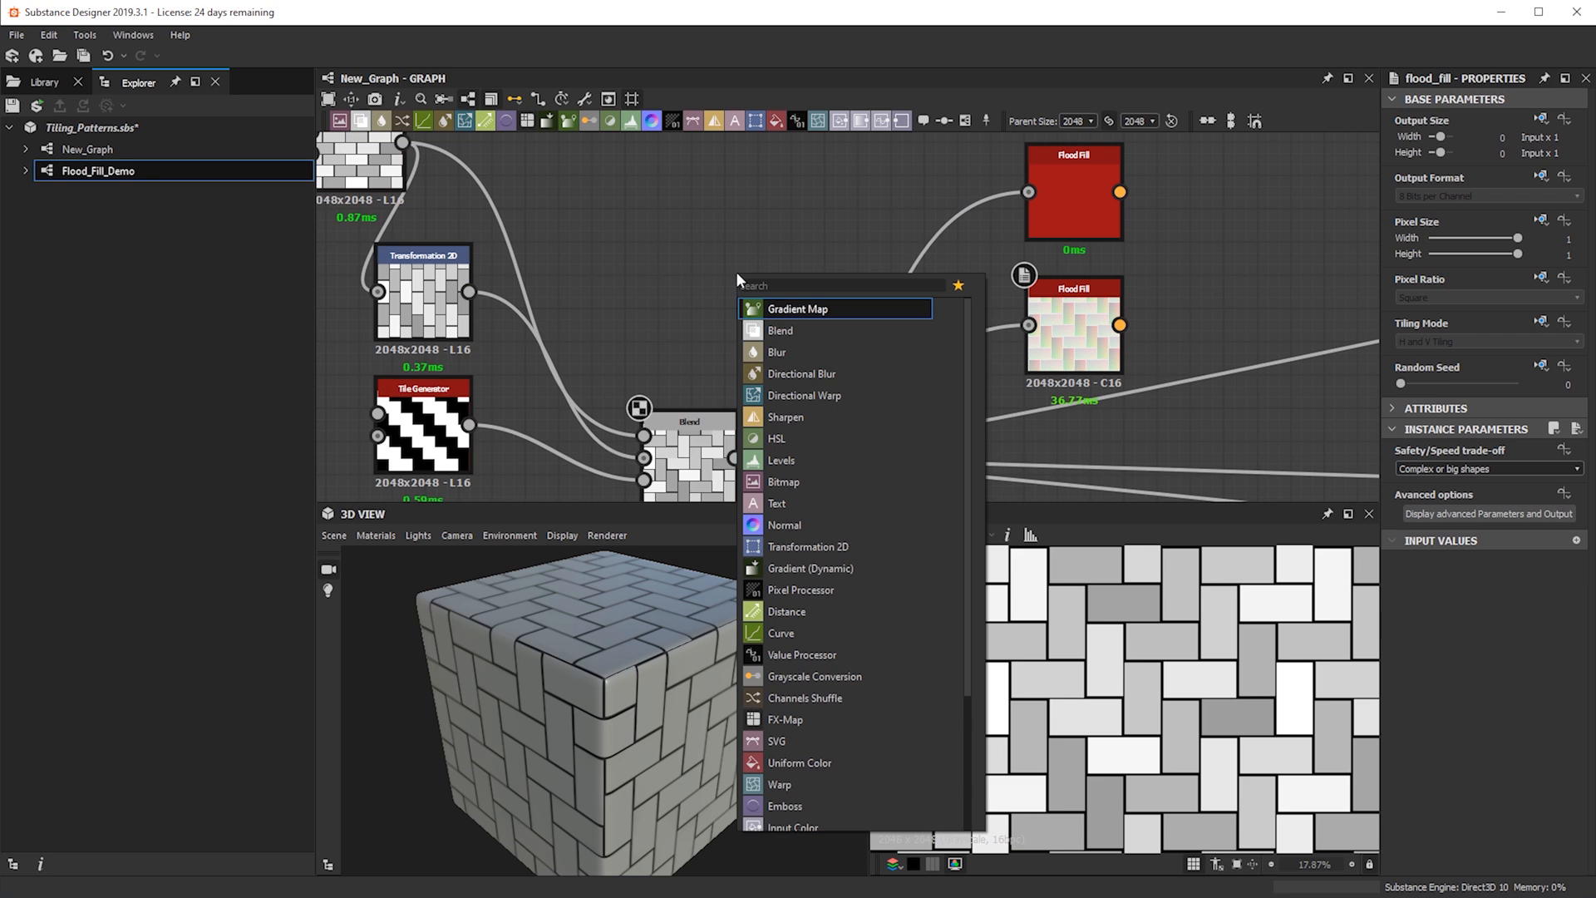
{"action": "key", "text": "Escape"}
{"action": "key", "text": "space"}
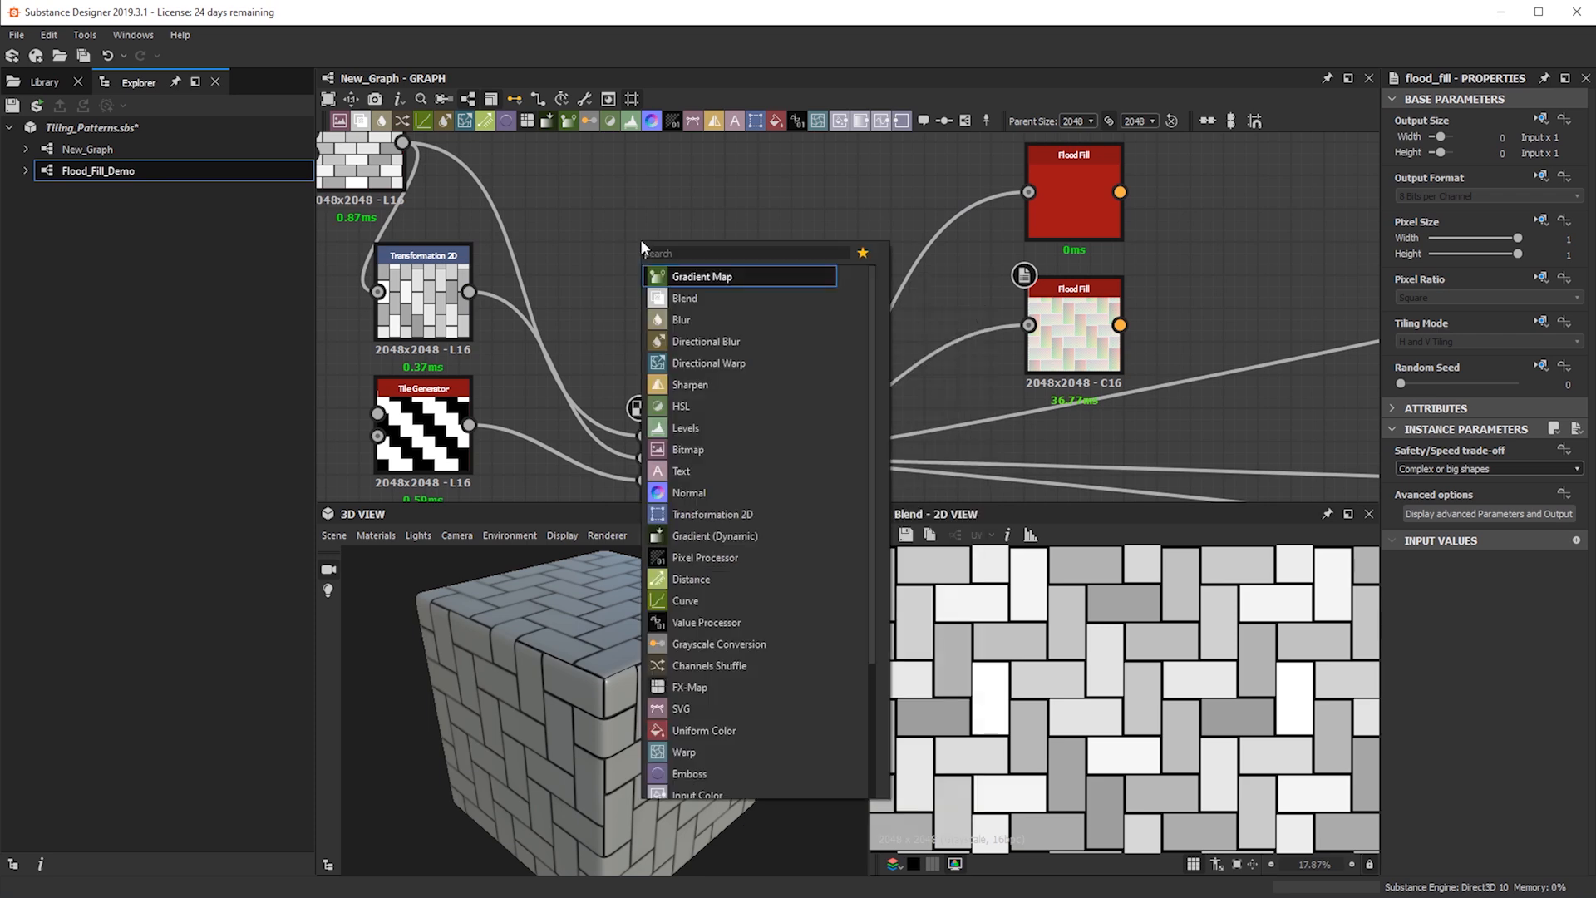
{"action": "type", "text": "shape"}
{"action": "key", "text": "Return"}
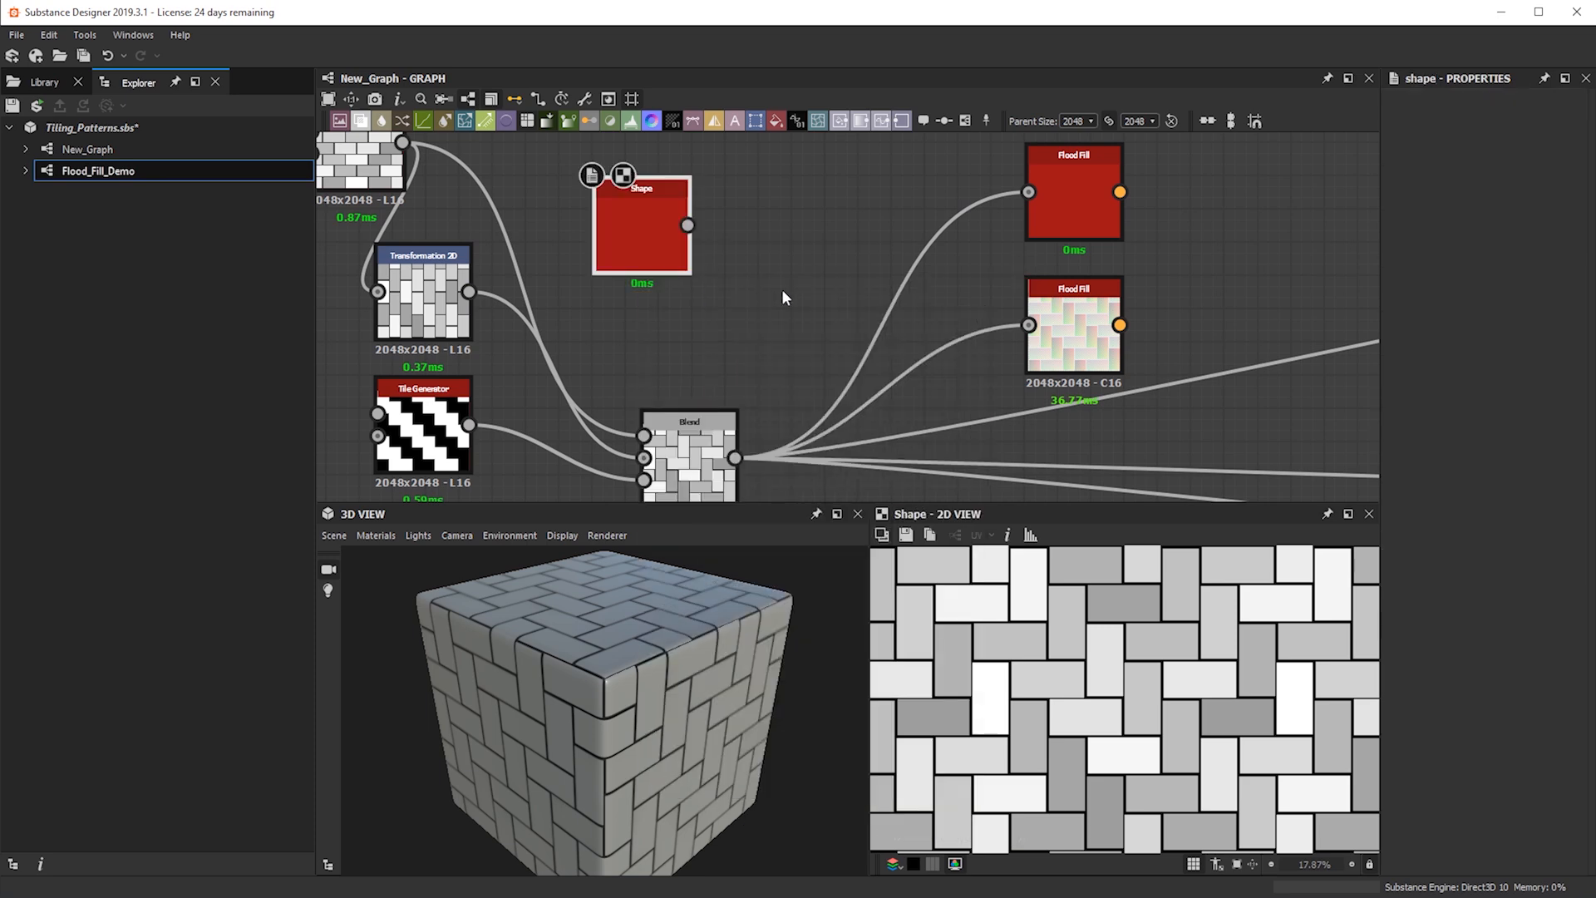
Add a Blend node combining the Shape with the herringbone pattern, and set the Shape's pattern to Disc
{"action": "key", "text": "space"}
{"action": "type", "text": "b"}
{"action": "left_click", "coordinate": [828, 327]}
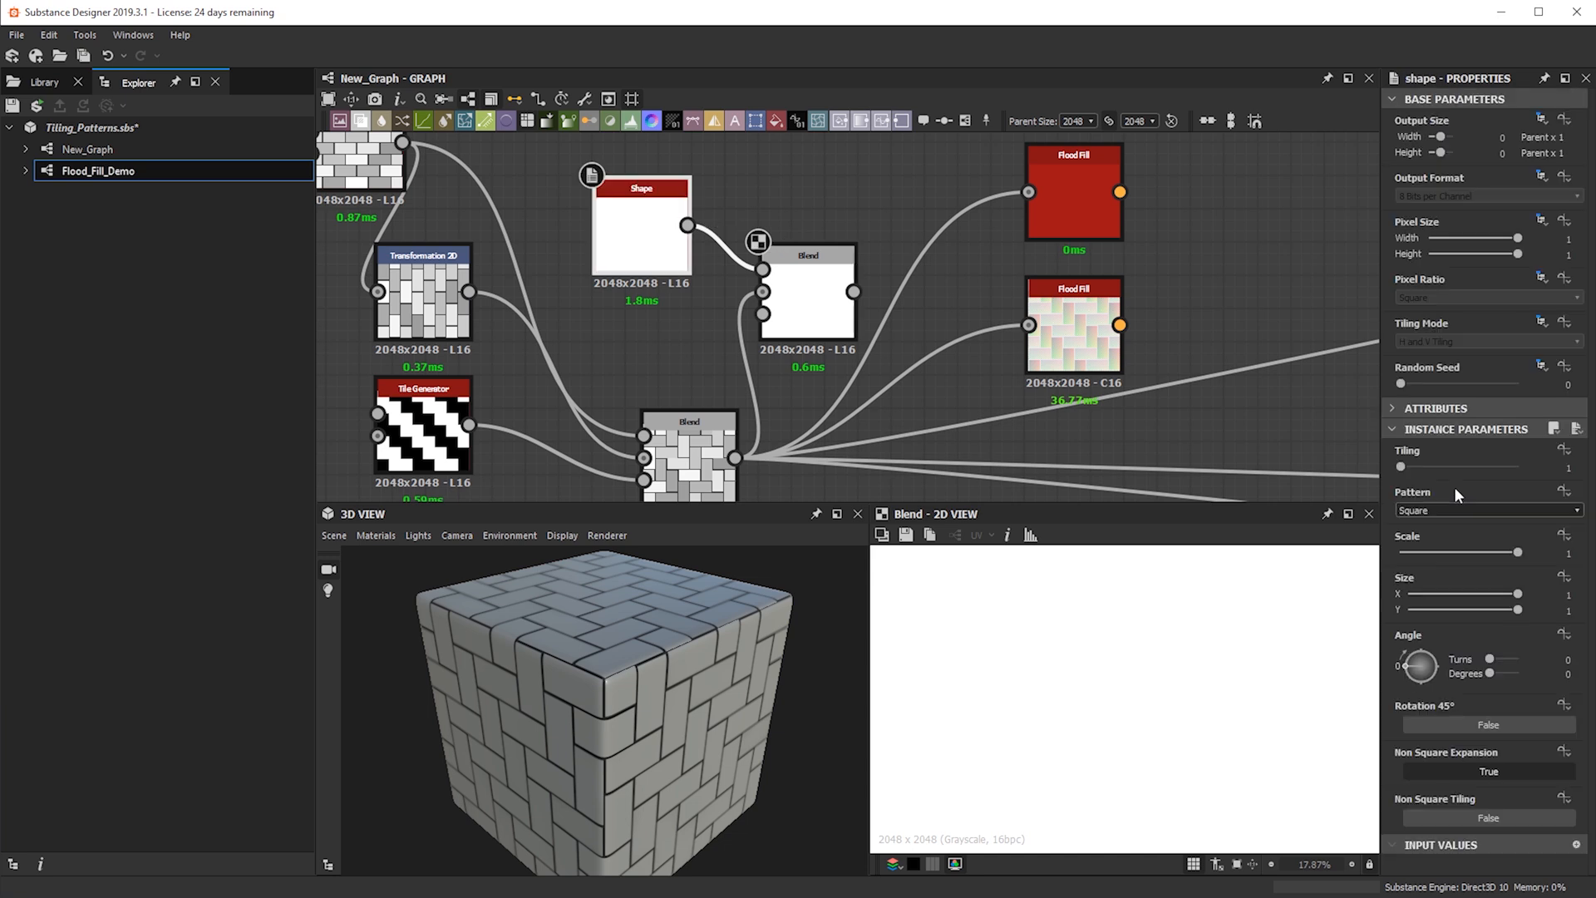
{"action": "left_click", "coordinate": [1453, 508]}
{"action": "left_click", "coordinate": [1442, 535]}
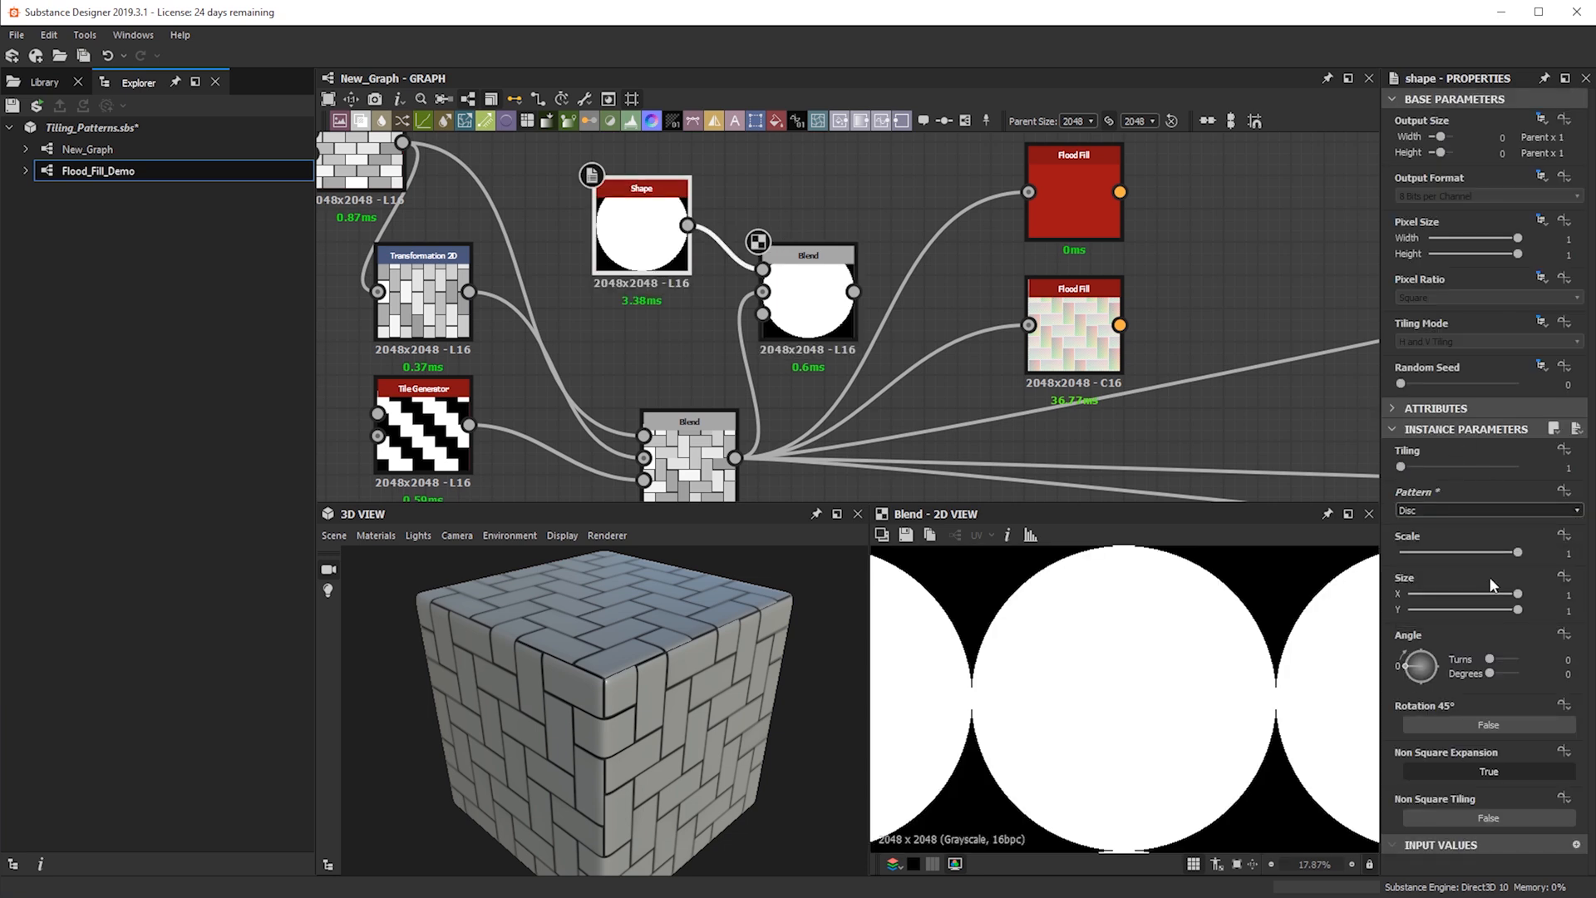
Set the disc Shape's scale to 0.54 and its Blend node's blending mode to Add (Linear Dodge)
{"action": "left_click_drag", "start_coordinate": [1496, 551], "coordinate": [1464, 552]}
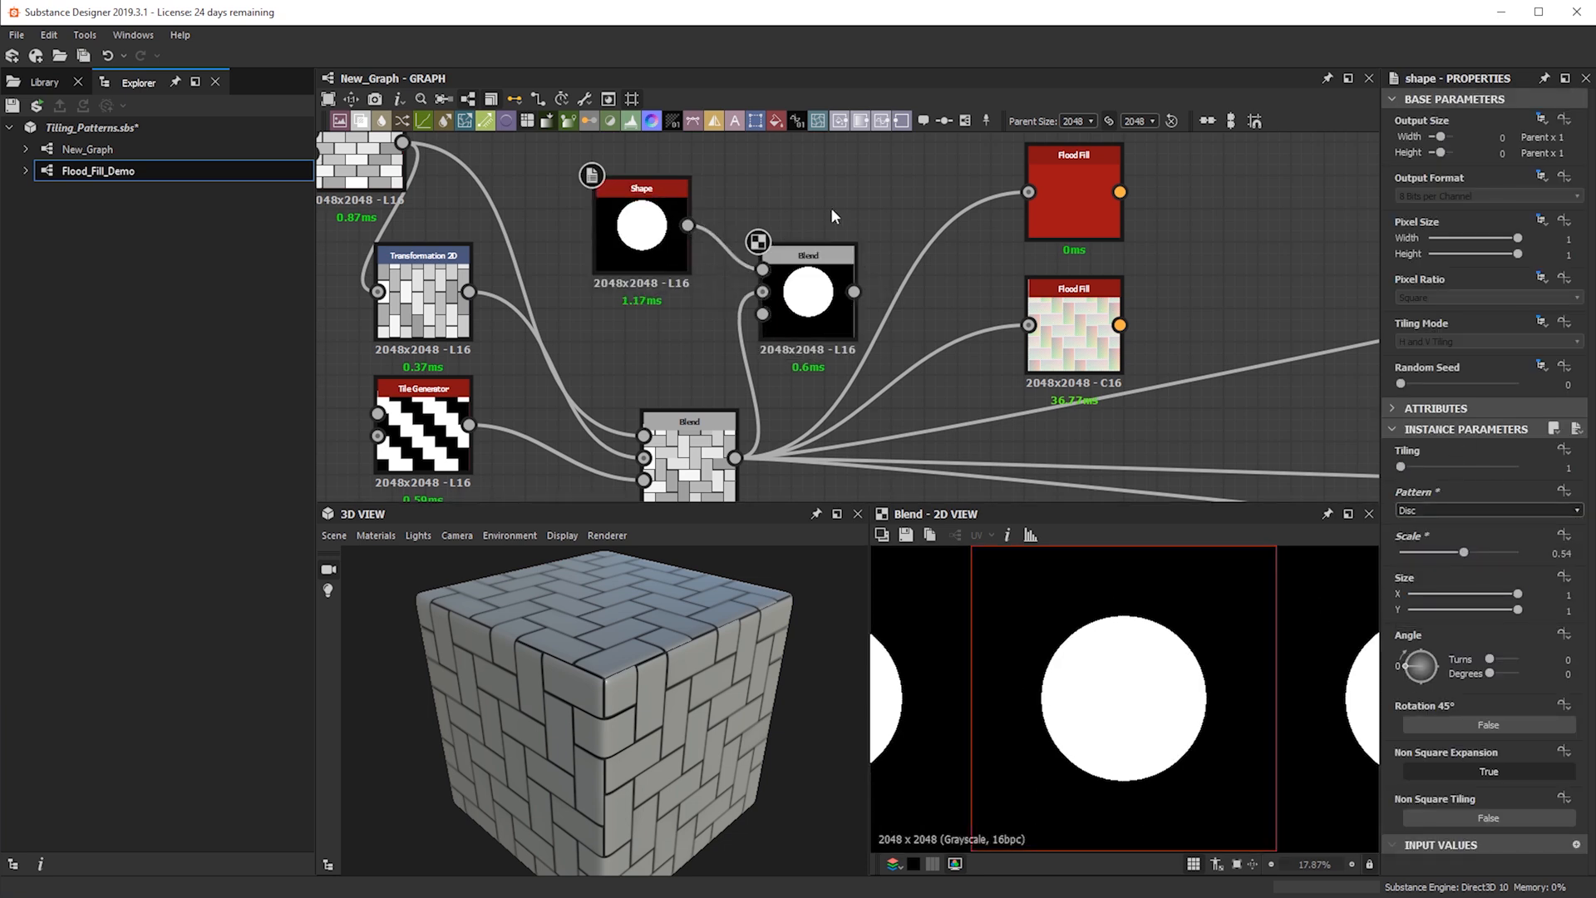
{"action": "left_click", "coordinate": [814, 295]}
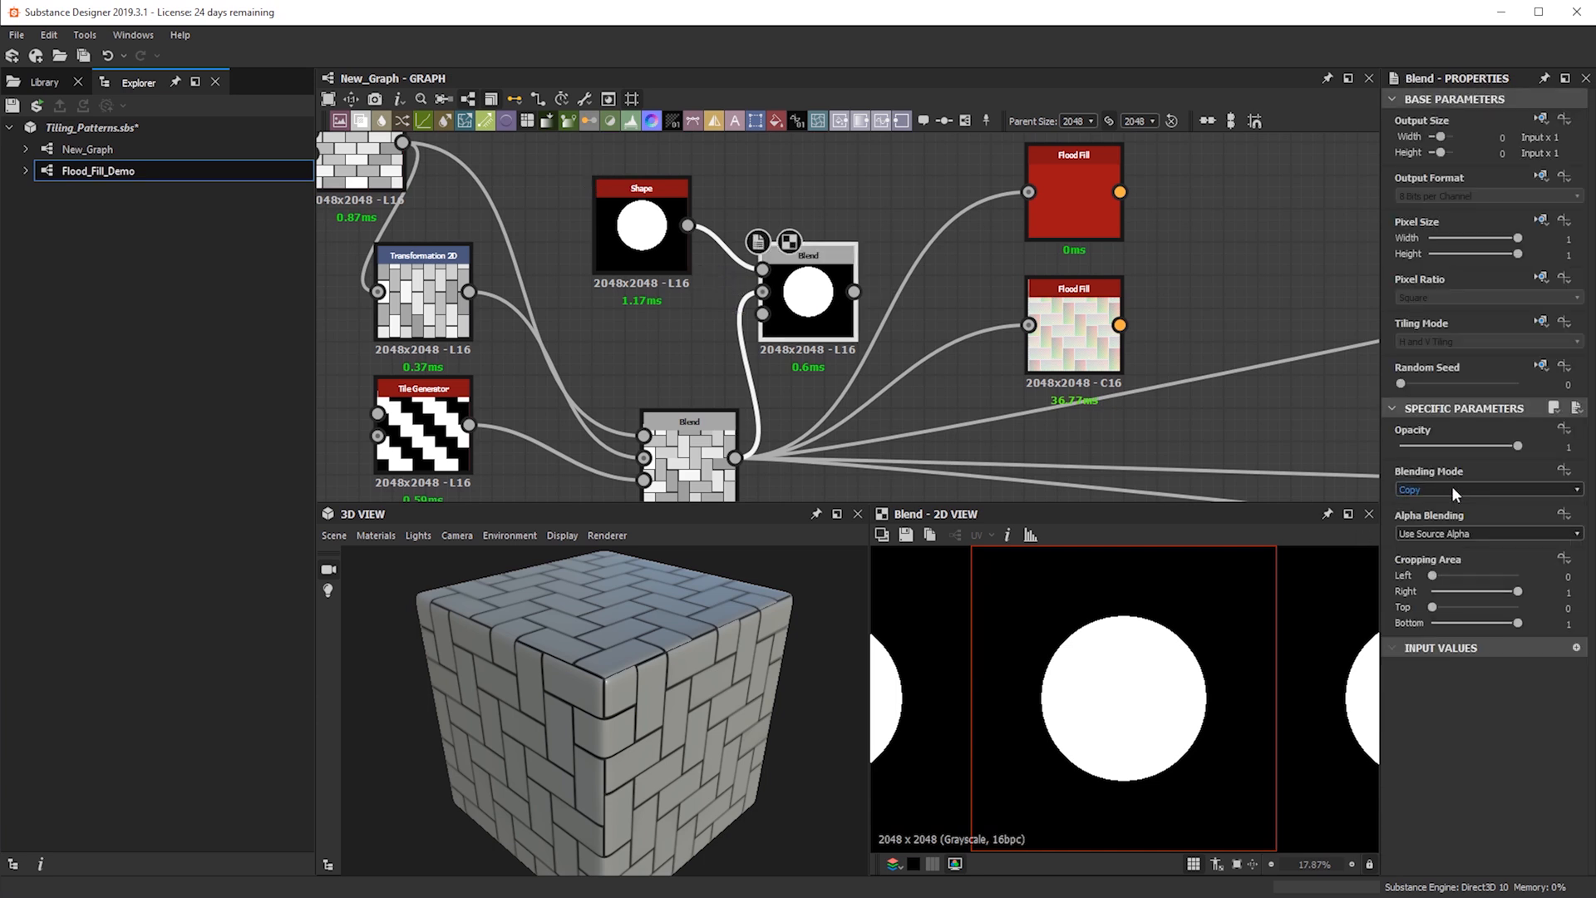
{"action": "scroll", "coordinate": [1452, 488], "scroll_direction": "down", "scroll_amount": 2}
{"action": "scroll", "coordinate": [1451, 487], "scroll_direction": "up", "scroll_amount": 1}
{"action": "scroll", "coordinate": [1092, 665], "scroll_direction": "up", "scroll_amount": 2}
Feed the disc-and-brick Blend into the upper Flood Fill node, place that node beside it and preview its output
{"action": "left_click_drag", "start_coordinate": [836, 286], "coordinate": [1021, 240]}
{"action": "double_click", "coordinate": [1021, 232]}
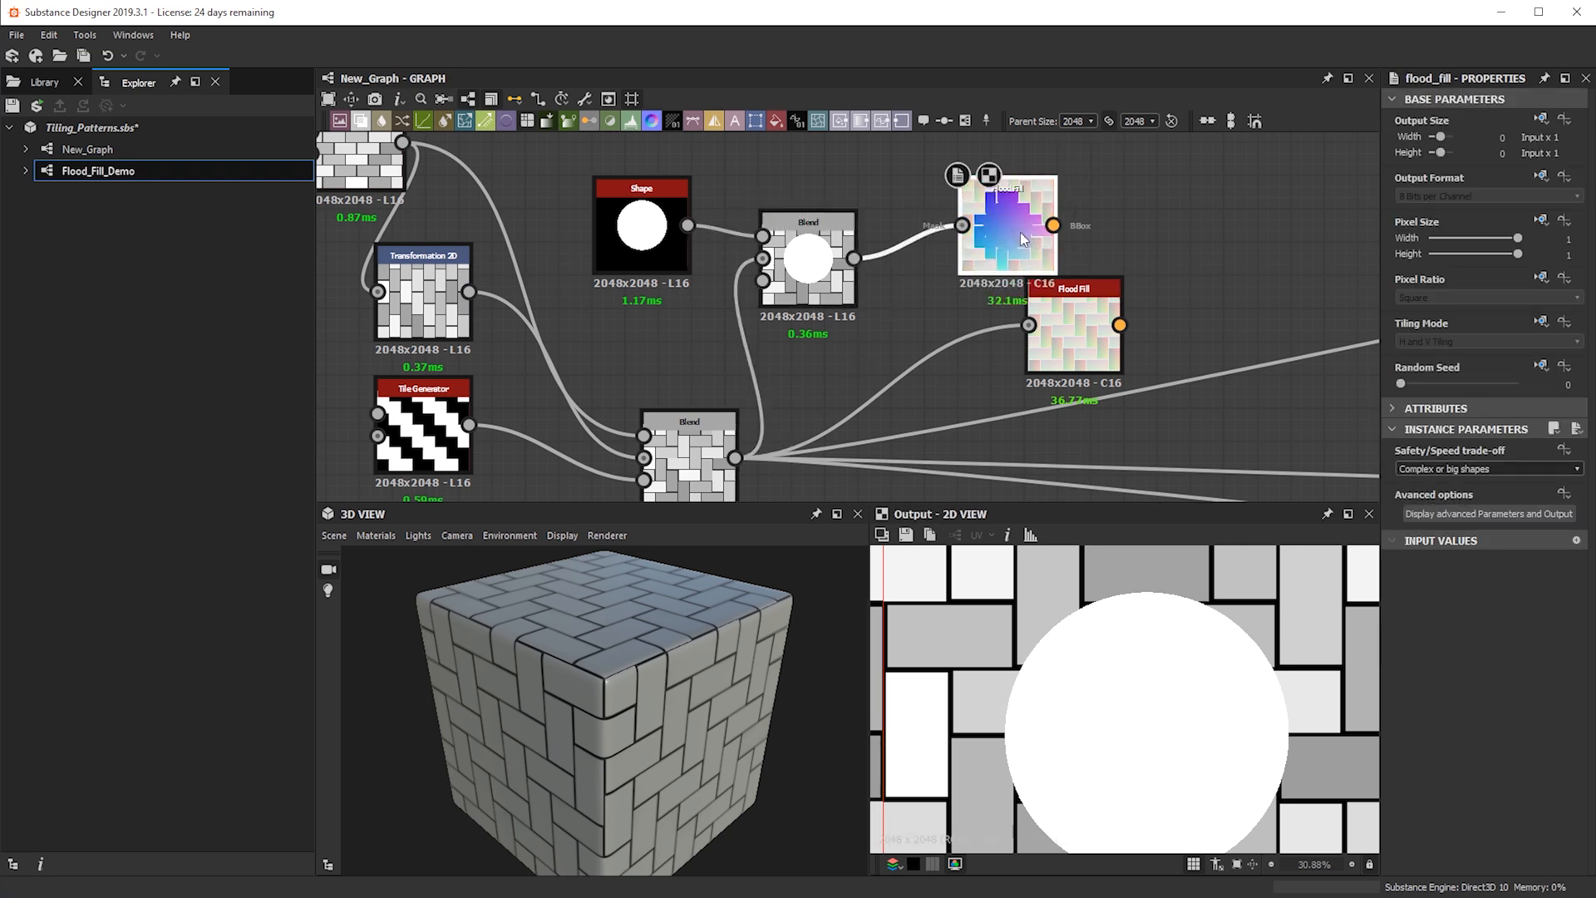
{"action": "scroll", "coordinate": [1052, 698], "scroll_direction": "up", "scroll_amount": 1}
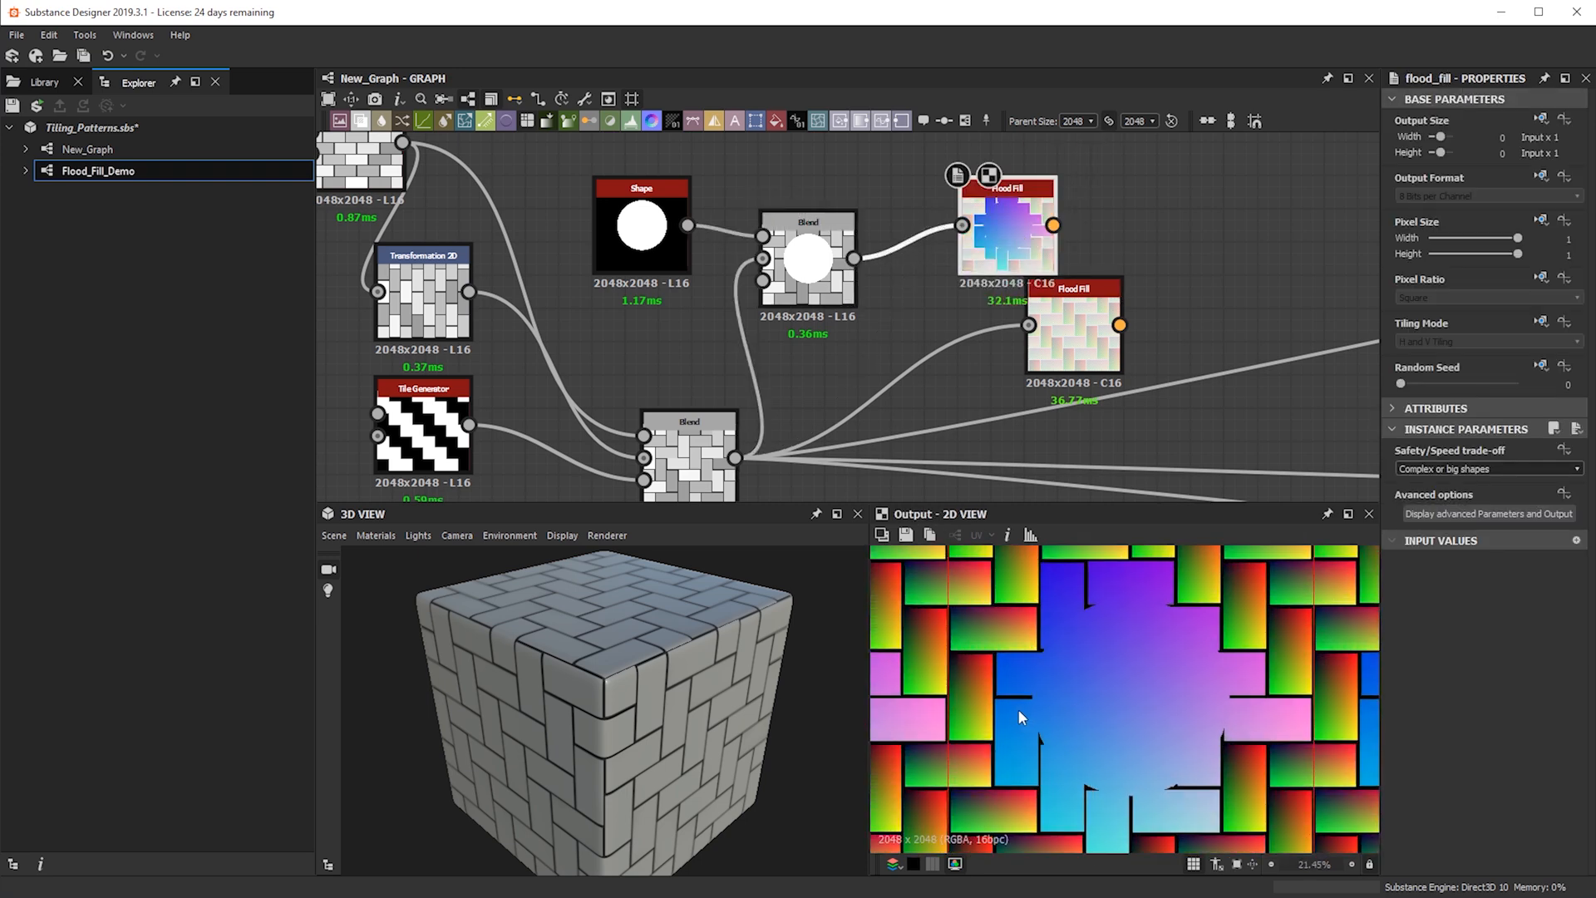
{"action": "scroll", "coordinate": [1035, 707], "scroll_direction": "up", "scroll_amount": 1}
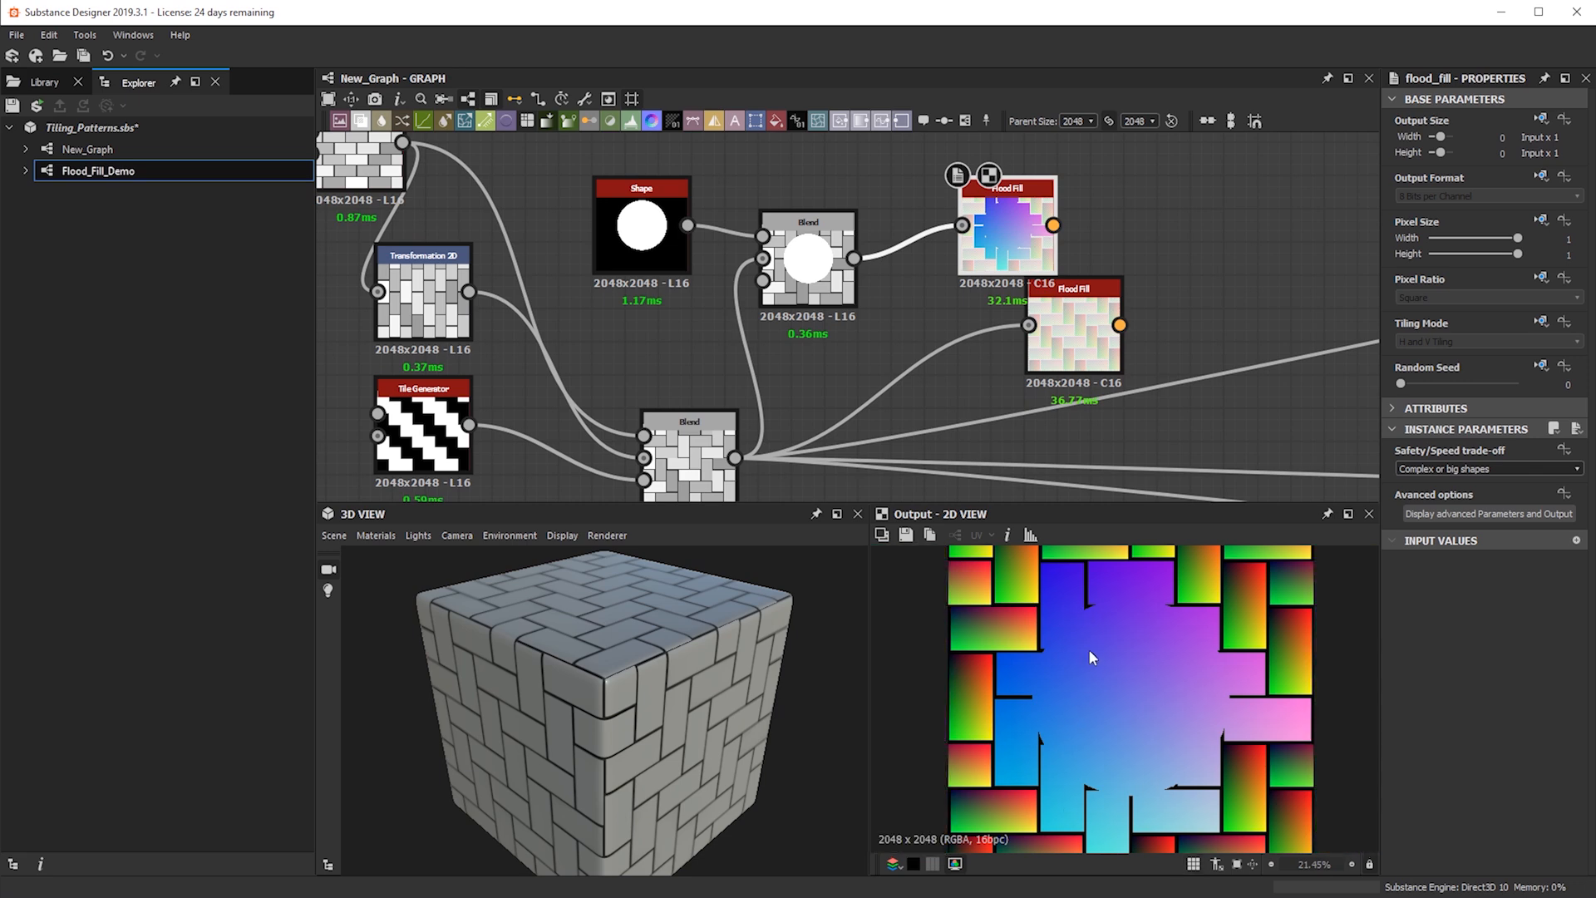
{"action": "scroll", "coordinate": [936, 267], "scroll_direction": "up", "scroll_amount": 2}
Preview the disc-and-brick Blend and examine where the disc overlaps the bricks and the gaps between them
{"action": "left_click", "coordinate": [751, 299]}
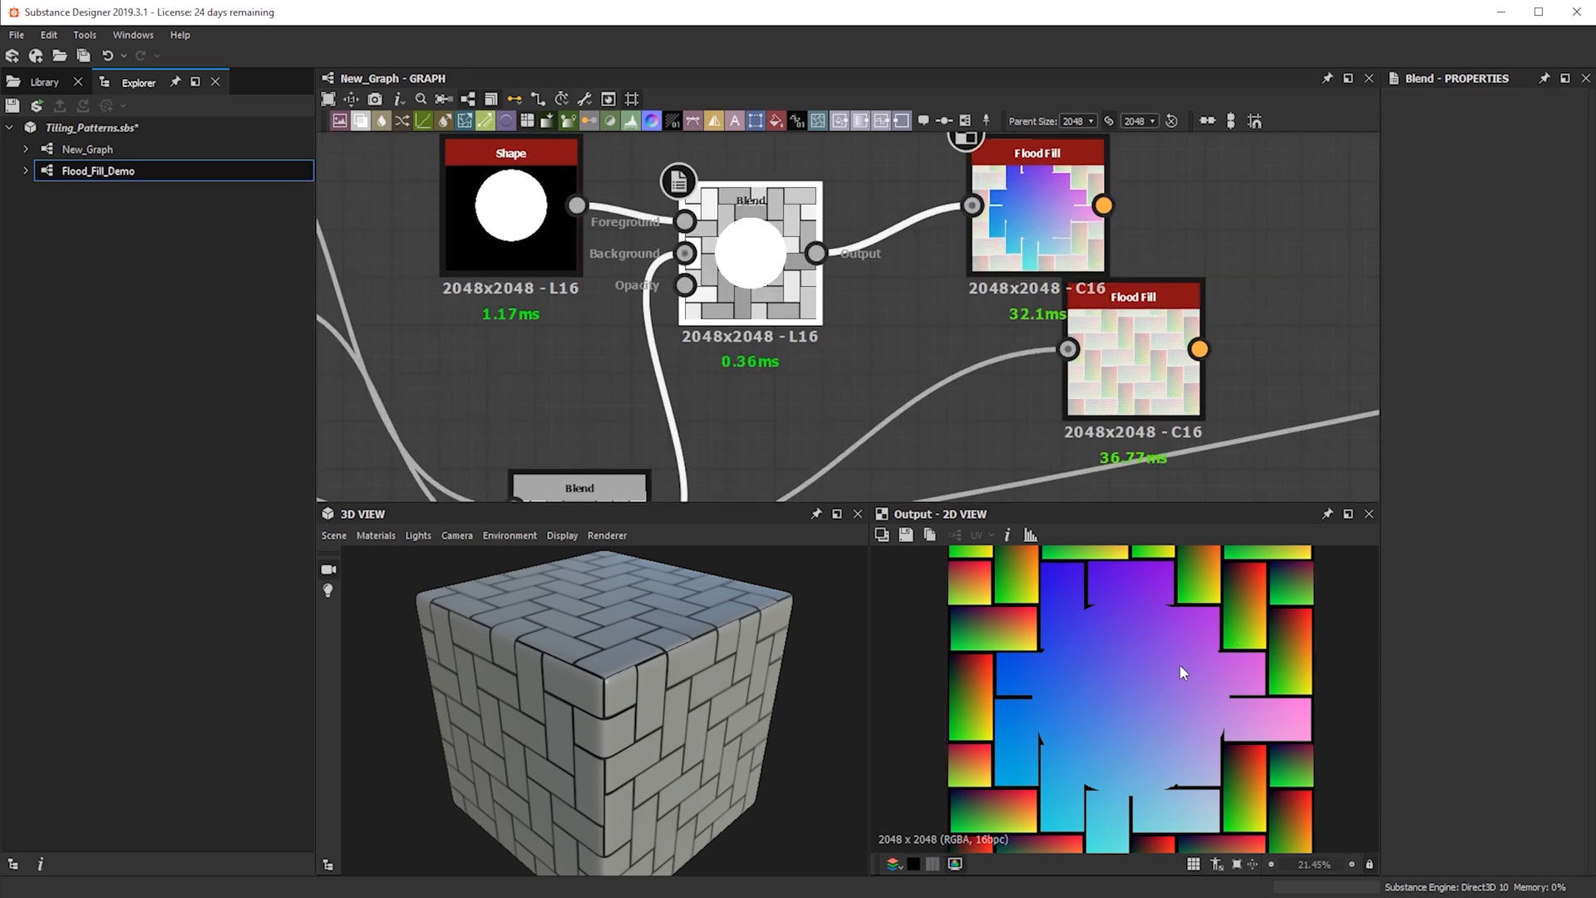
{"action": "scroll", "coordinate": [1156, 607], "scroll_direction": "up", "scroll_amount": 3}
{"action": "scroll", "coordinate": [1266, 777], "scroll_direction": "down", "scroll_amount": 3}
{"action": "scroll", "coordinate": [1190, 693], "scroll_direction": "up", "scroll_amount": 4}
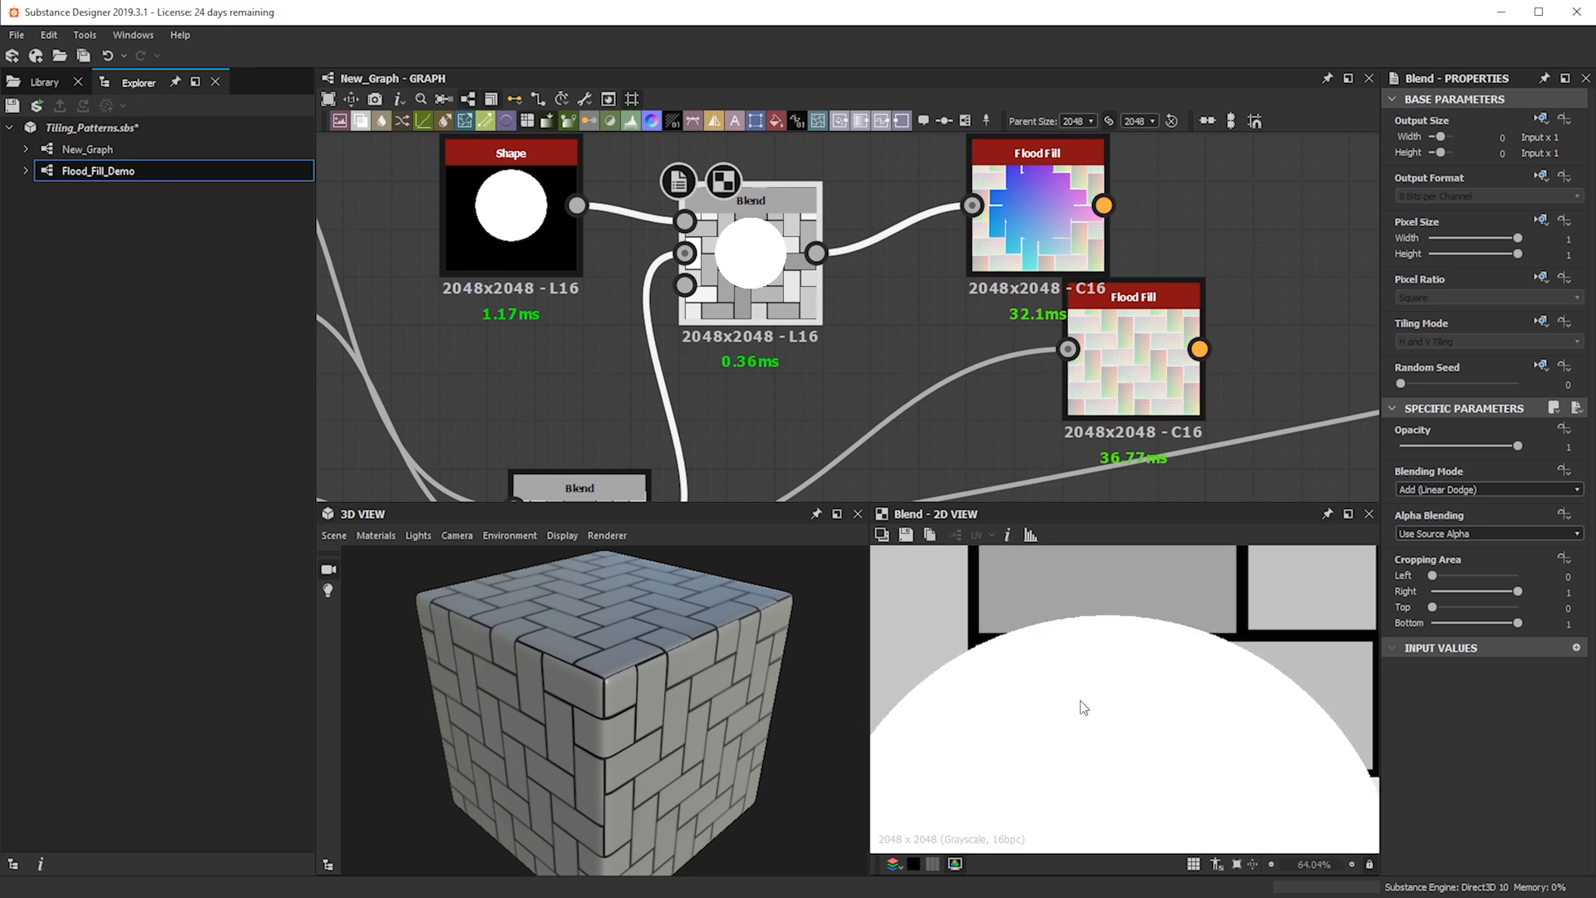
{"action": "middle_click_drag", "start_coordinate": [1003, 683], "coordinate": [1038, 681]}
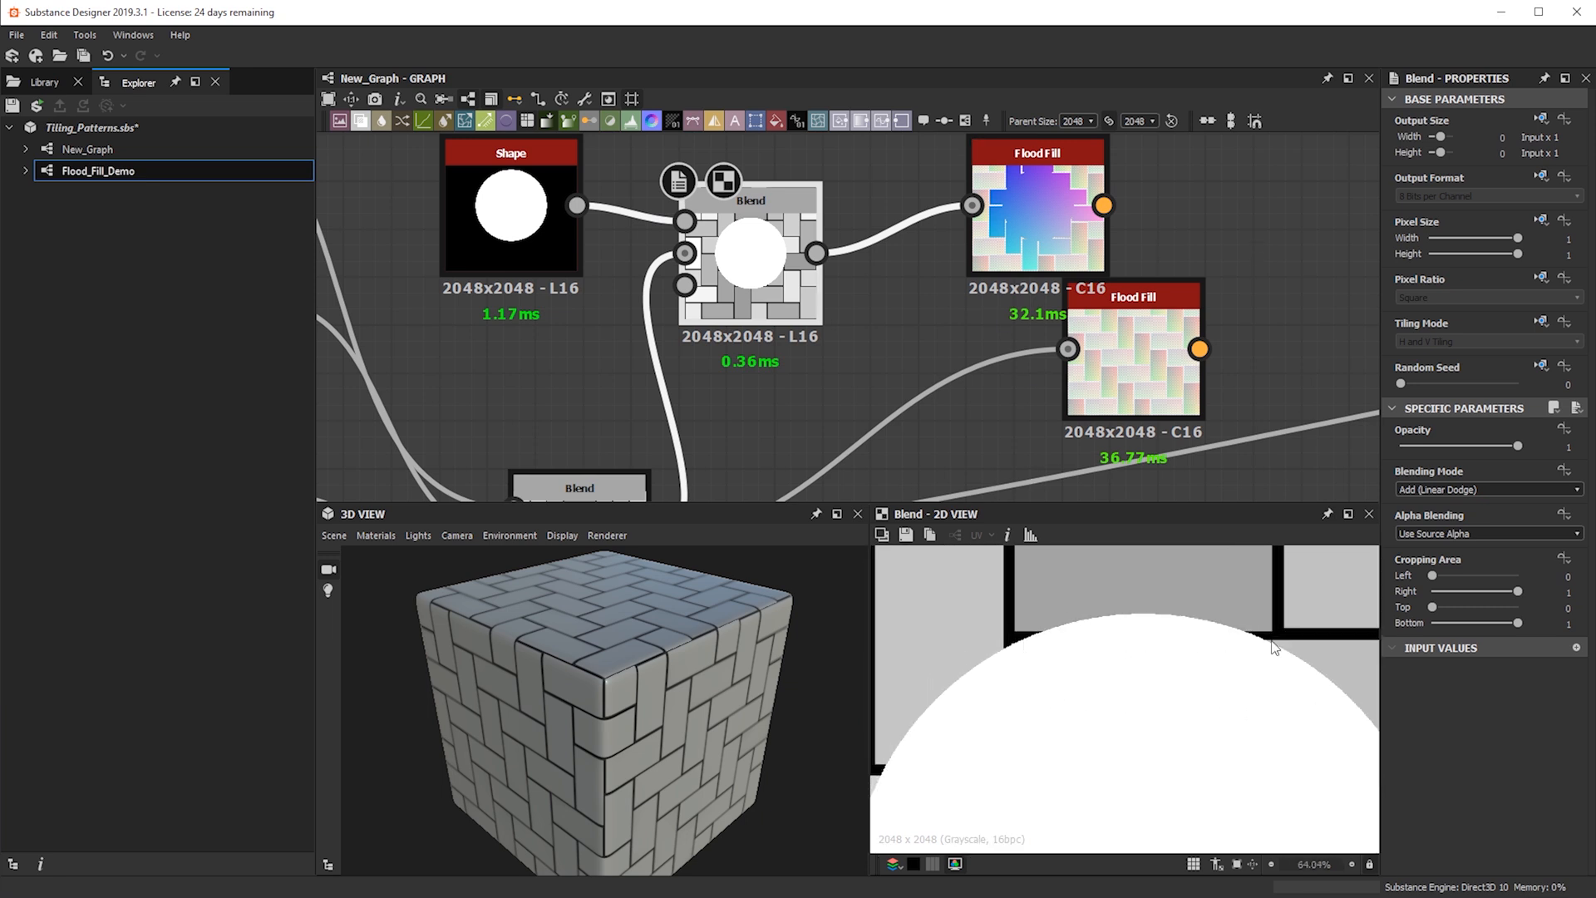
{"action": "scroll", "coordinate": [1042, 641], "scroll_direction": "down", "scroll_amount": 3}
{"action": "middle_click_drag", "start_coordinate": [812, 342], "coordinate": [931, 207]}
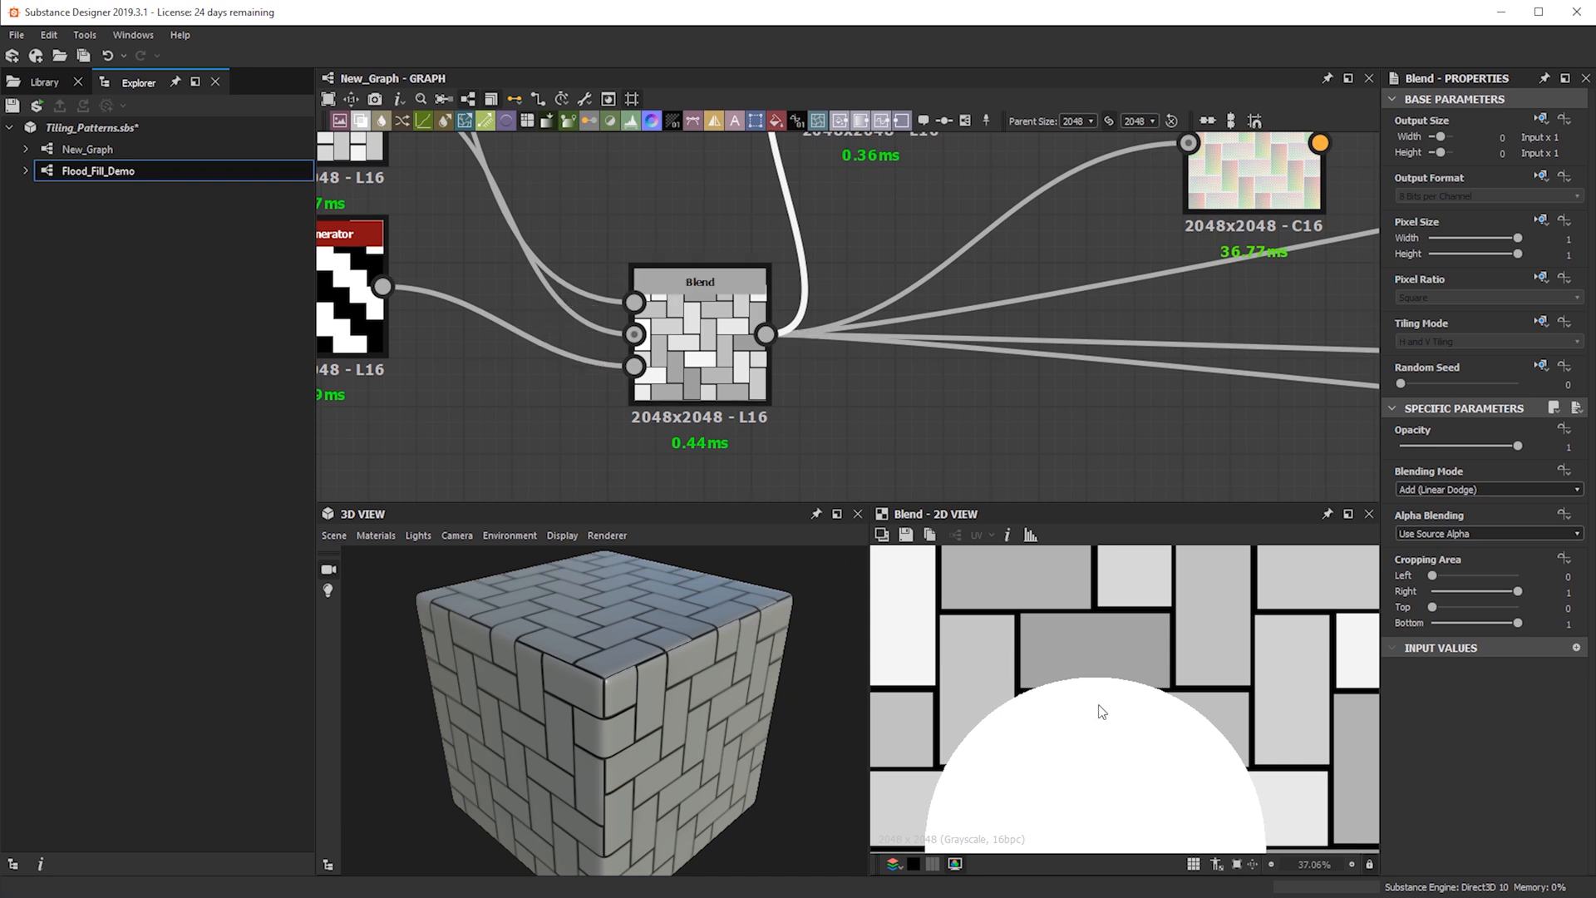
{"action": "scroll", "coordinate": [798, 421], "scroll_direction": "down", "scroll_amount": 2}
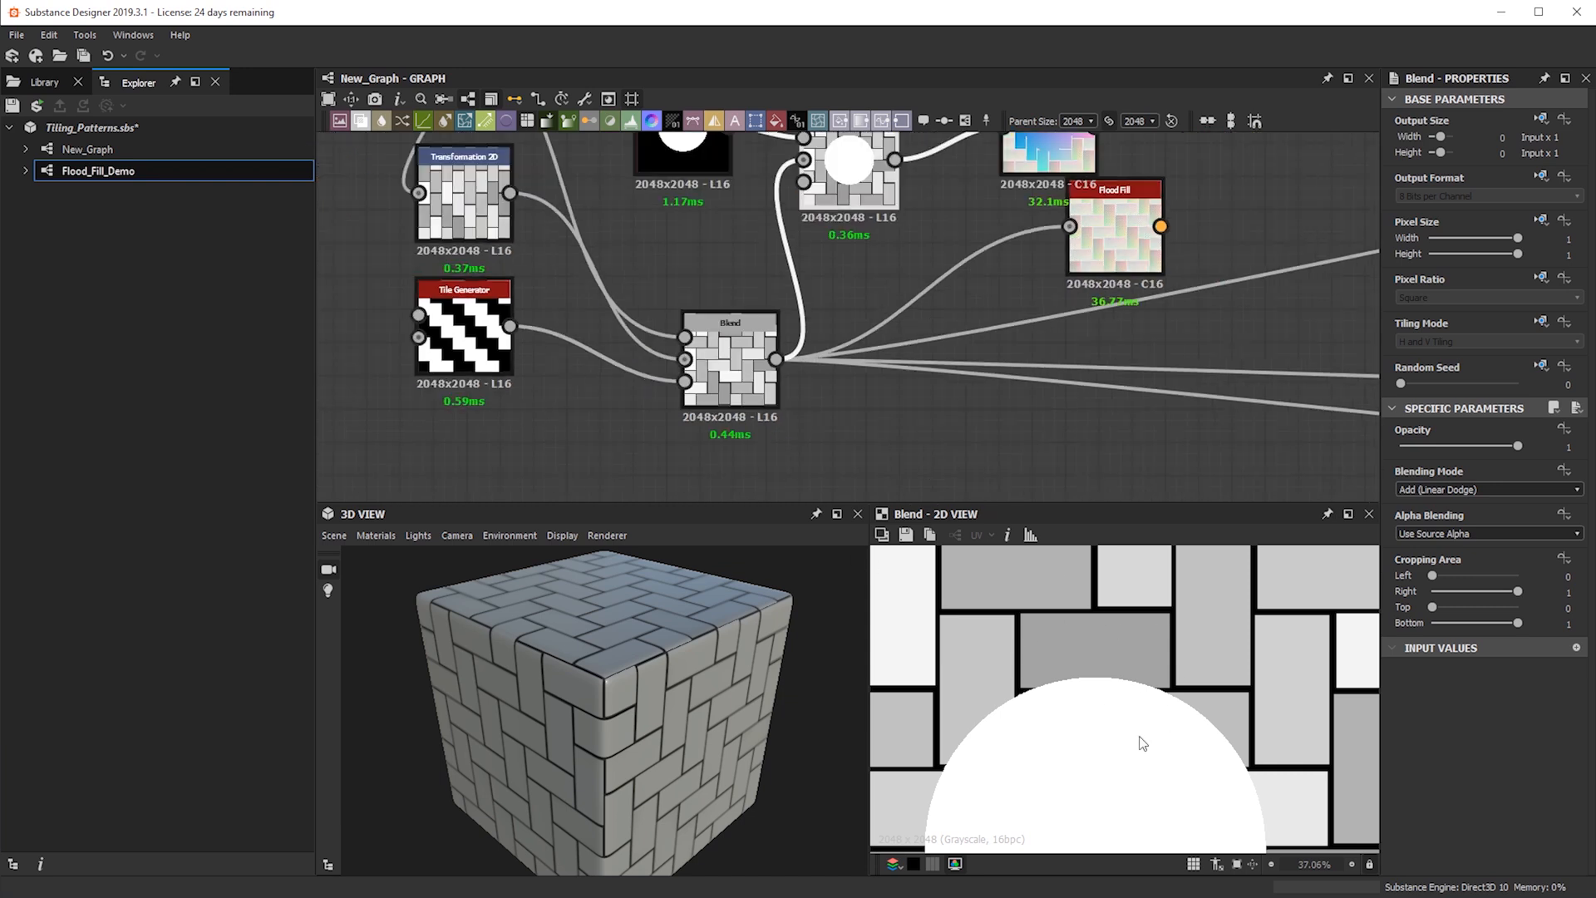
{"action": "scroll", "coordinate": [1140, 643], "scroll_direction": "up", "scroll_amount": 4}
{"action": "scroll", "coordinate": [1158, 576], "scroll_direction": "down", "scroll_amount": 5}
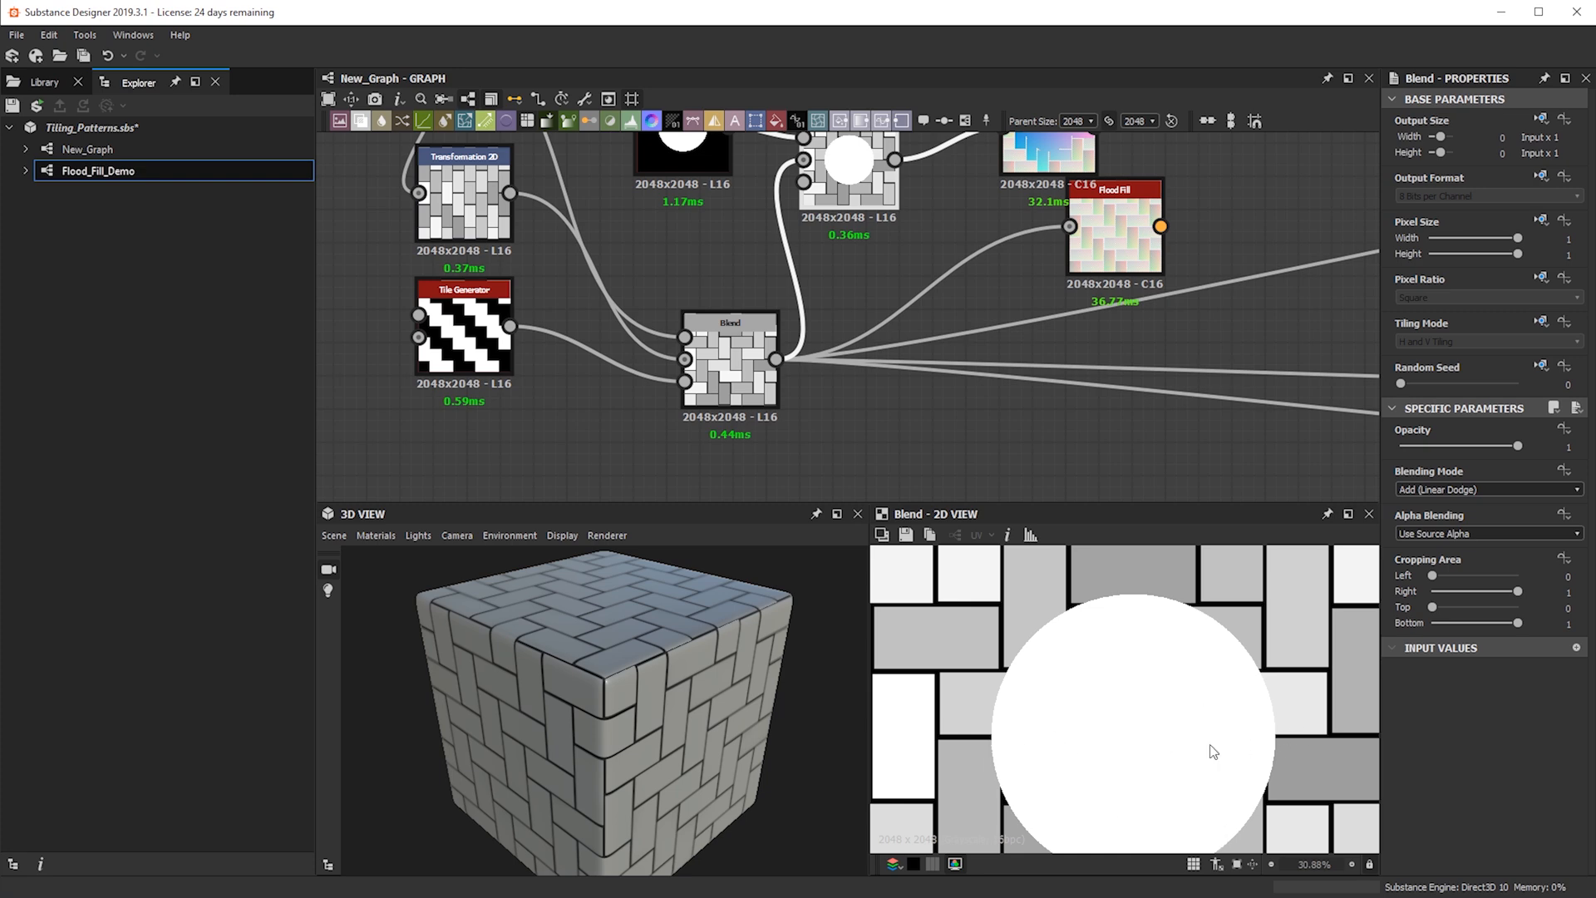
{"action": "scroll", "coordinate": [905, 301], "scroll_direction": "down", "scroll_amount": 2}
{"action": "scroll", "coordinate": [892, 314], "scroll_direction": "up", "scroll_amount": 2}
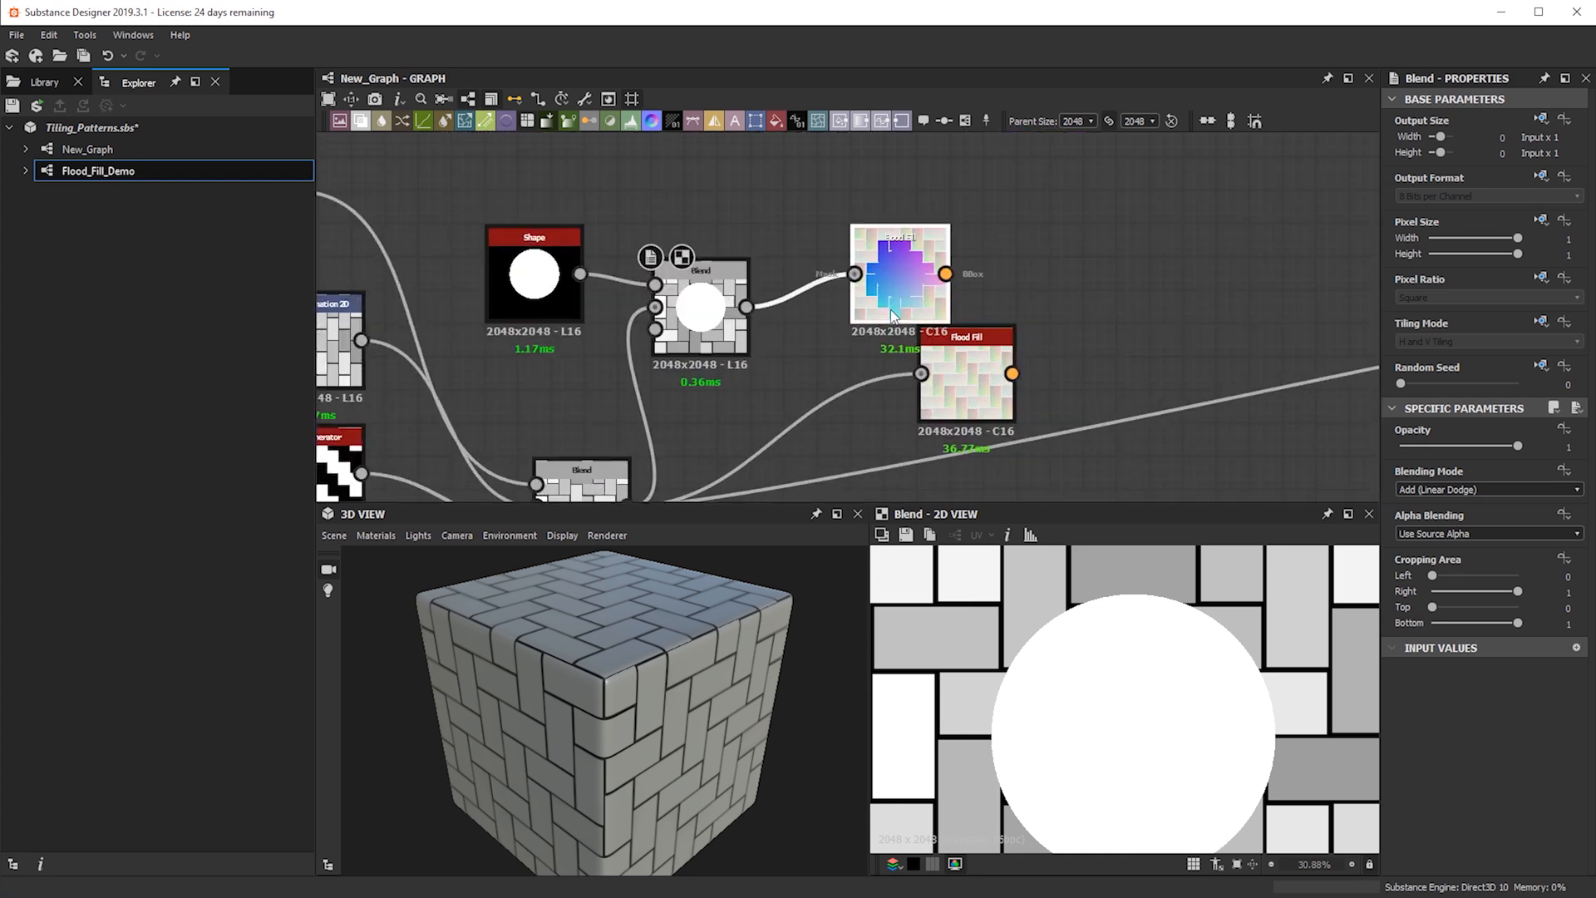
Examine the Flood Fill output where the disc merges the bricks, and line the Blend node up with the Flood Fill node
{"action": "double_click", "coordinate": [892, 314]}
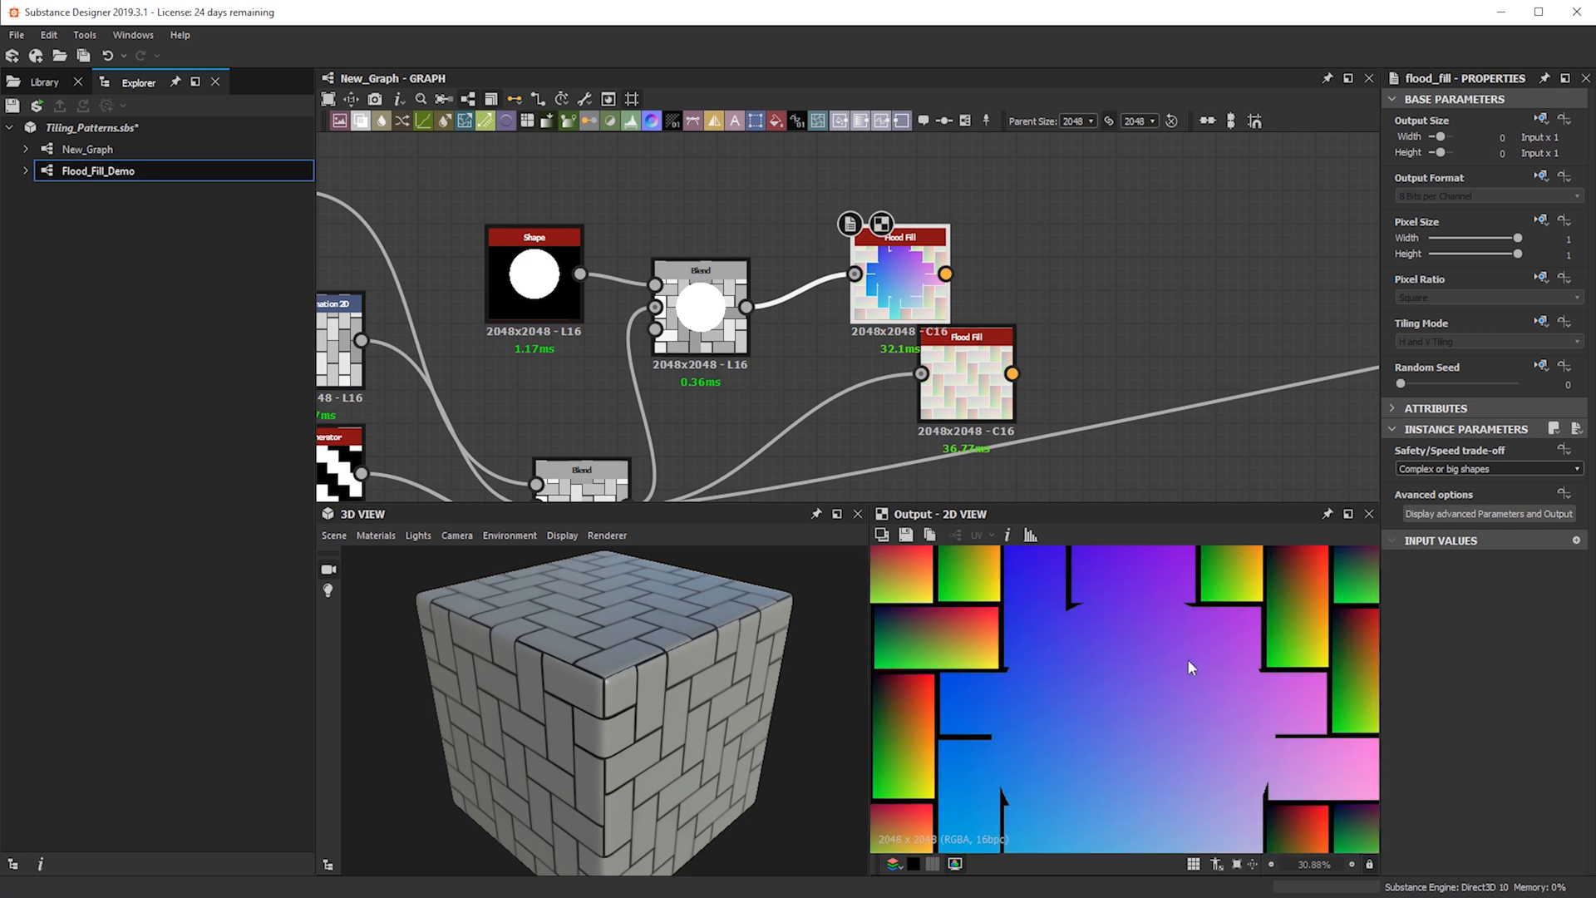
{"action": "scroll", "coordinate": [1122, 656], "scroll_direction": "down", "scroll_amount": 8}
{"action": "scroll", "coordinate": [1104, 732], "scroll_direction": "up", "scroll_amount": 1}
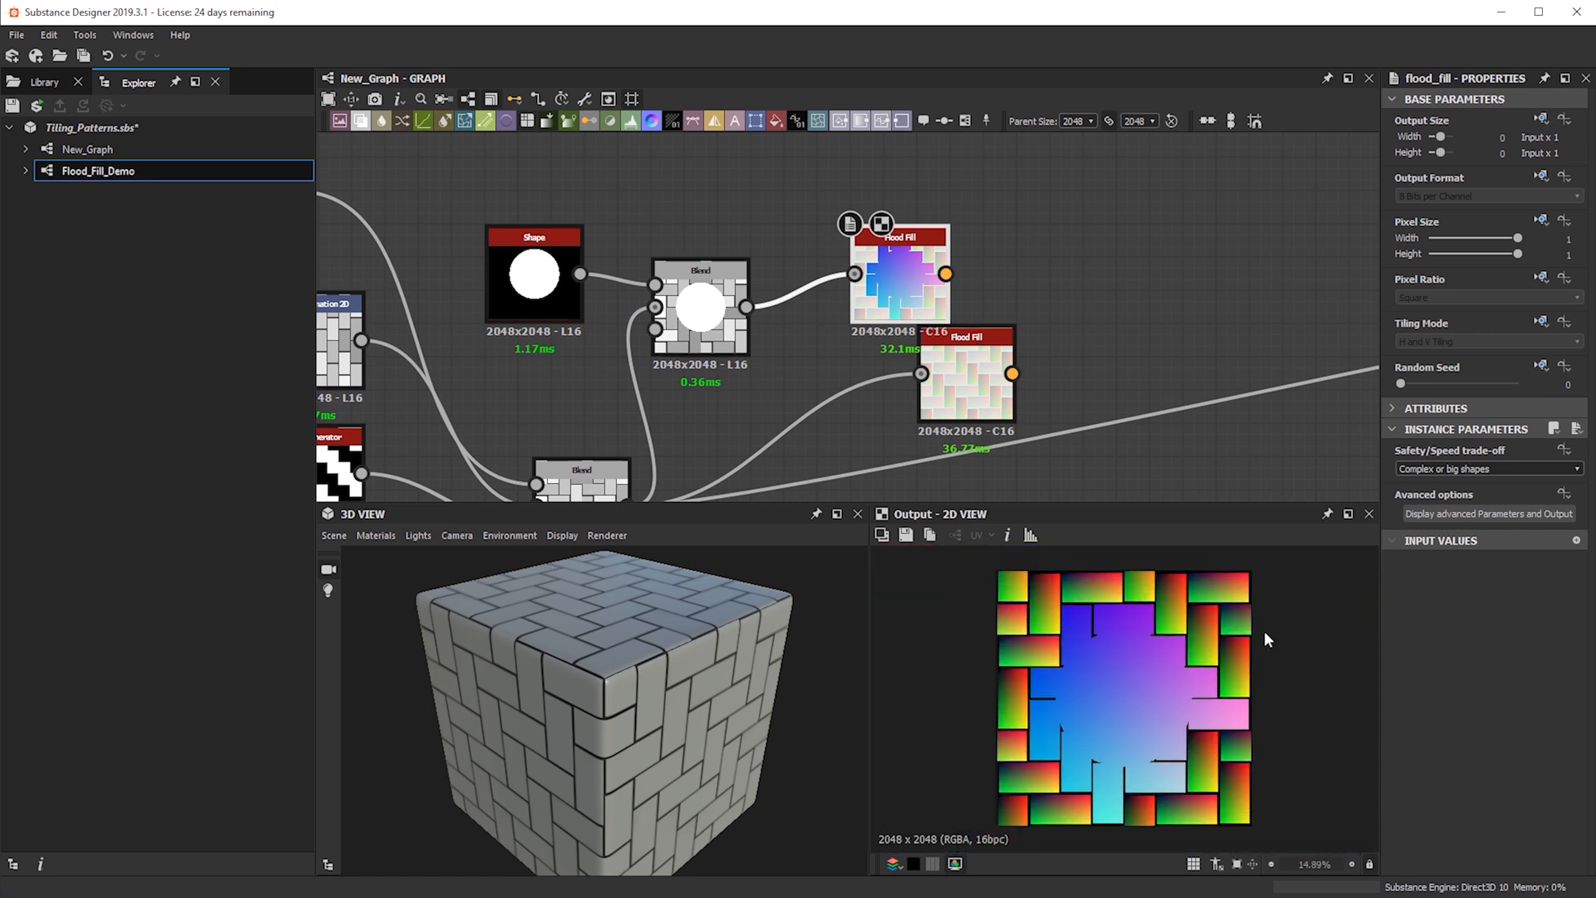
{"action": "left_click_drag", "start_coordinate": [701, 299], "coordinate": [719, 267]}
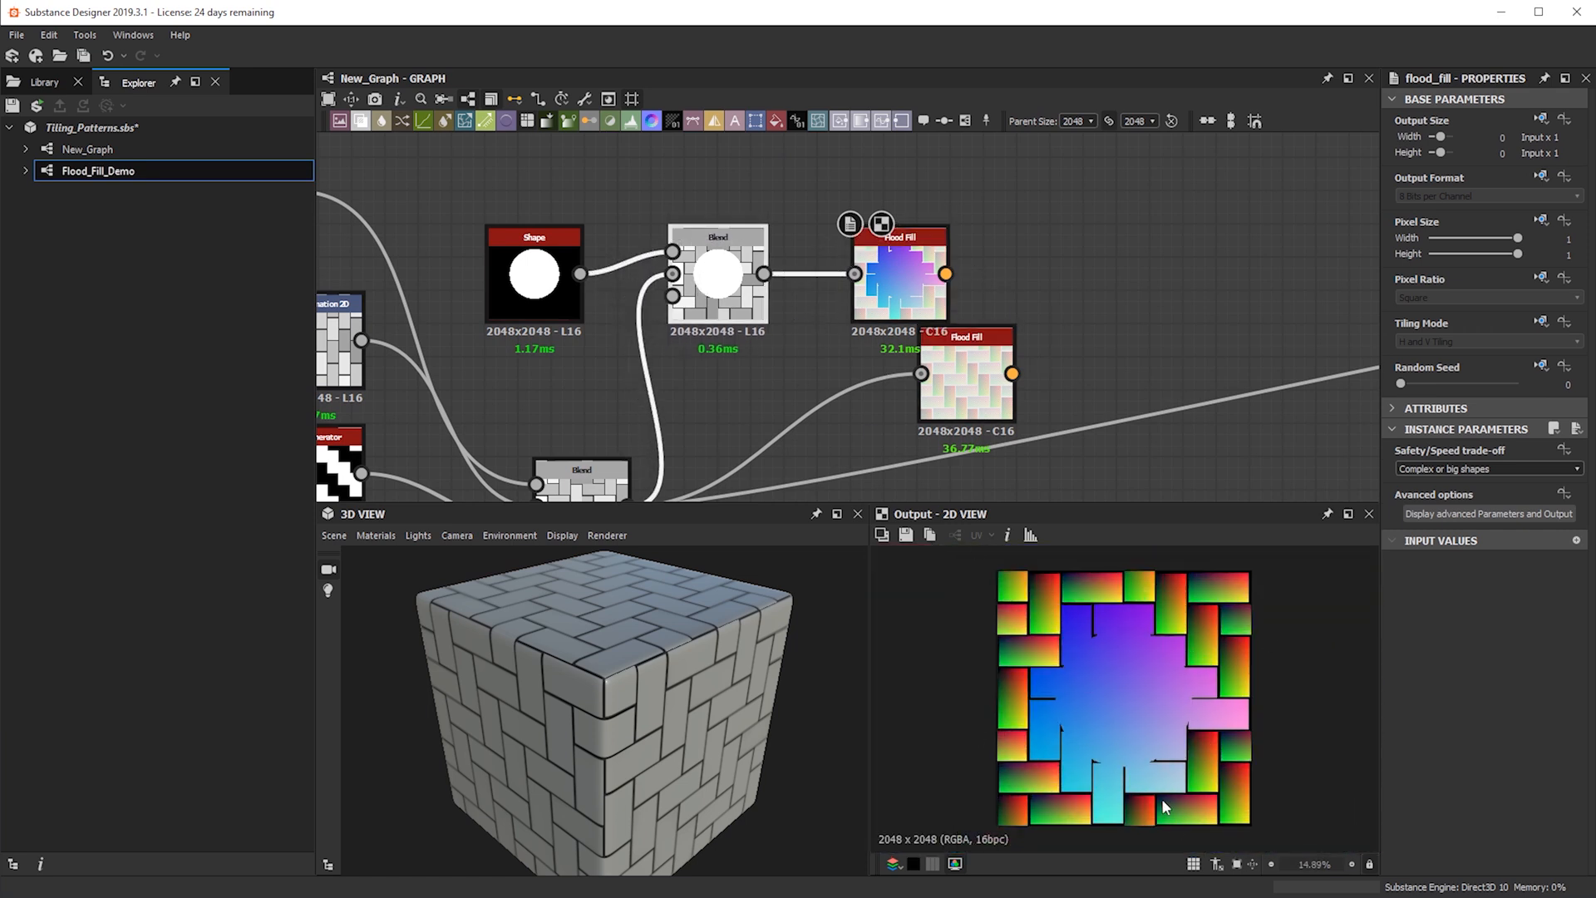
{"action": "scroll", "coordinate": [1064, 703], "scroll_direction": "up", "scroll_amount": 6}
{"action": "scroll", "coordinate": [1069, 695], "scroll_direction": "down", "scroll_amount": 3}
{"action": "scroll", "coordinate": [1054, 637], "scroll_direction": "up", "scroll_amount": 1}
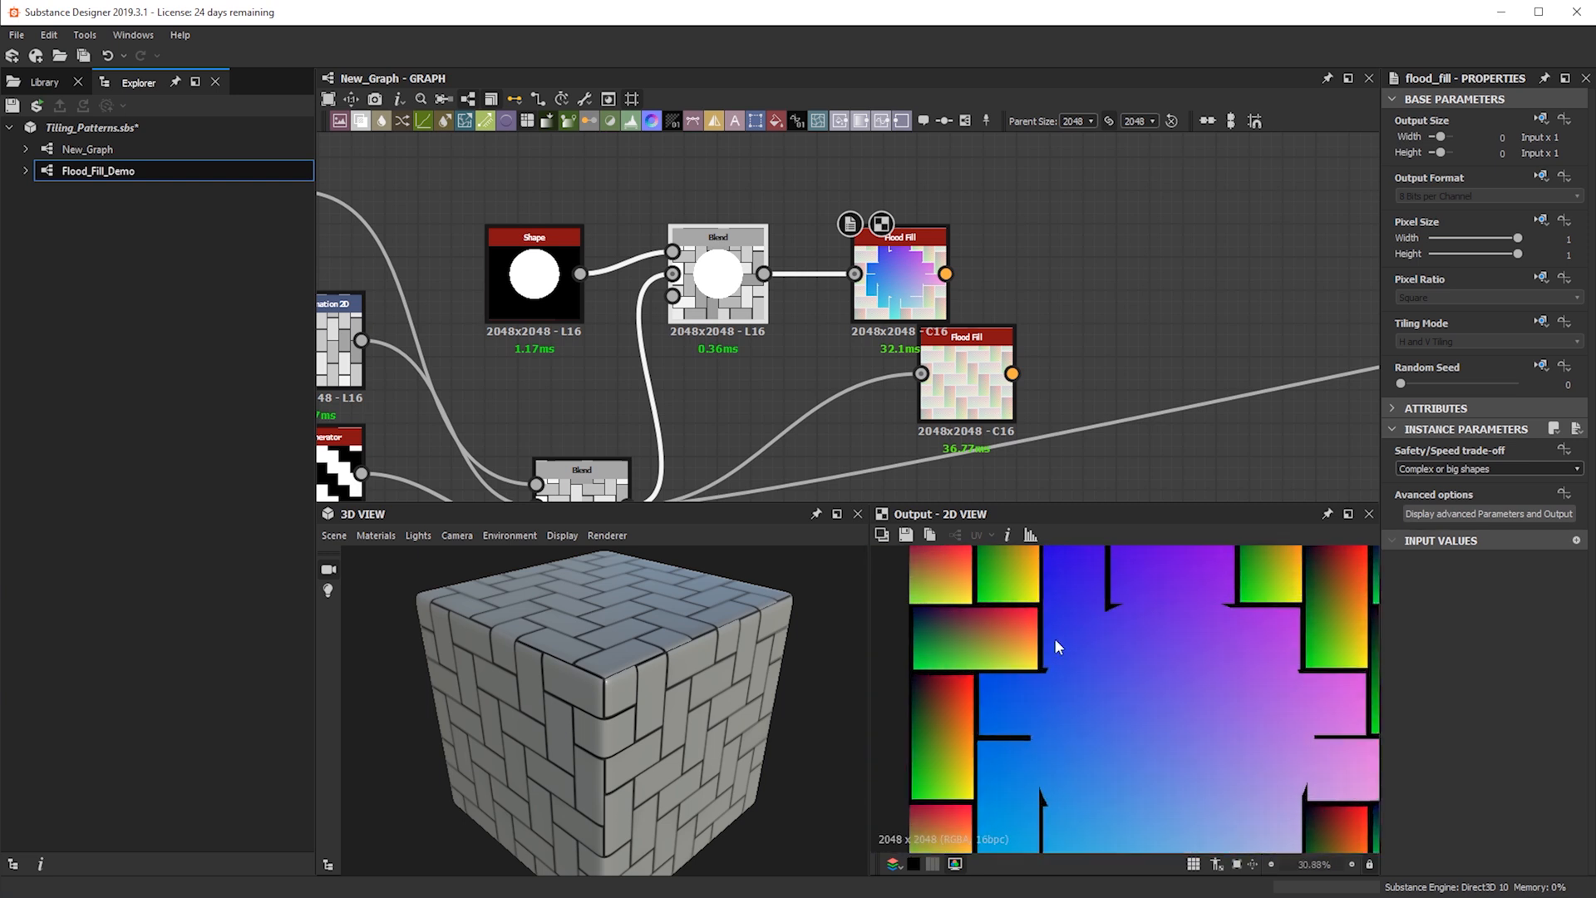
{"action": "scroll", "coordinate": [1144, 670], "scroll_direction": "down", "scroll_amount": 2}
Duplicate the Flood Fill node fed by the disc Blend, place the copy above it and preview it
{"action": "left_click_drag", "start_coordinate": [944, 316], "coordinate": [1011, 232]}
{"action": "scroll", "coordinate": [1011, 231], "scroll_direction": "down", "scroll_amount": 2}
{"action": "key", "text": "ctrl+d"}
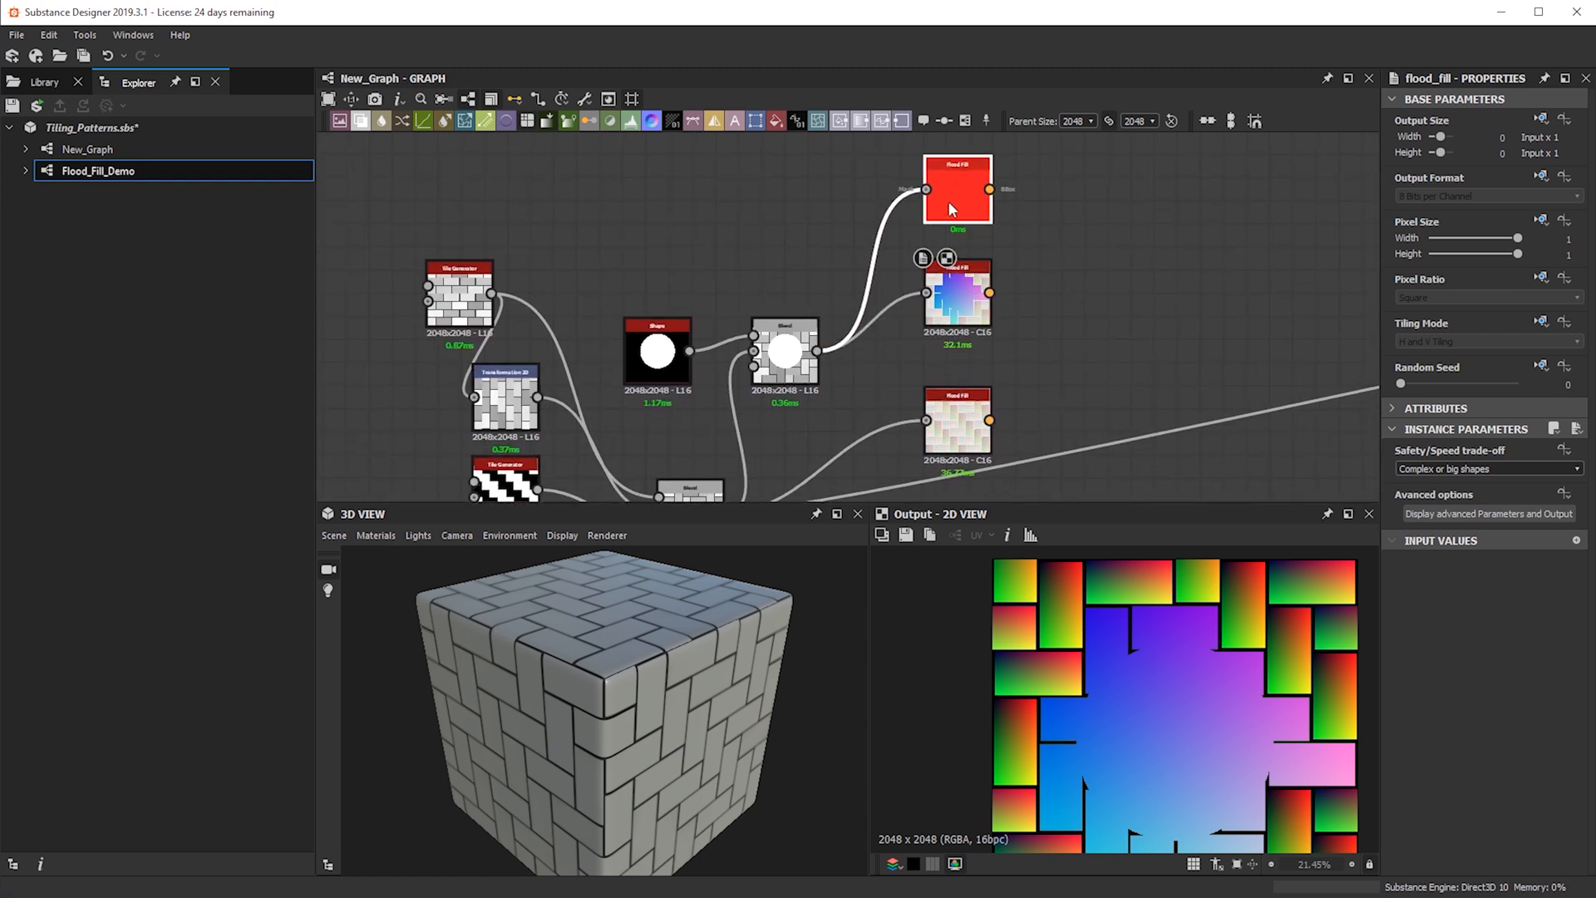
{"action": "double_click", "coordinate": [941, 182]}
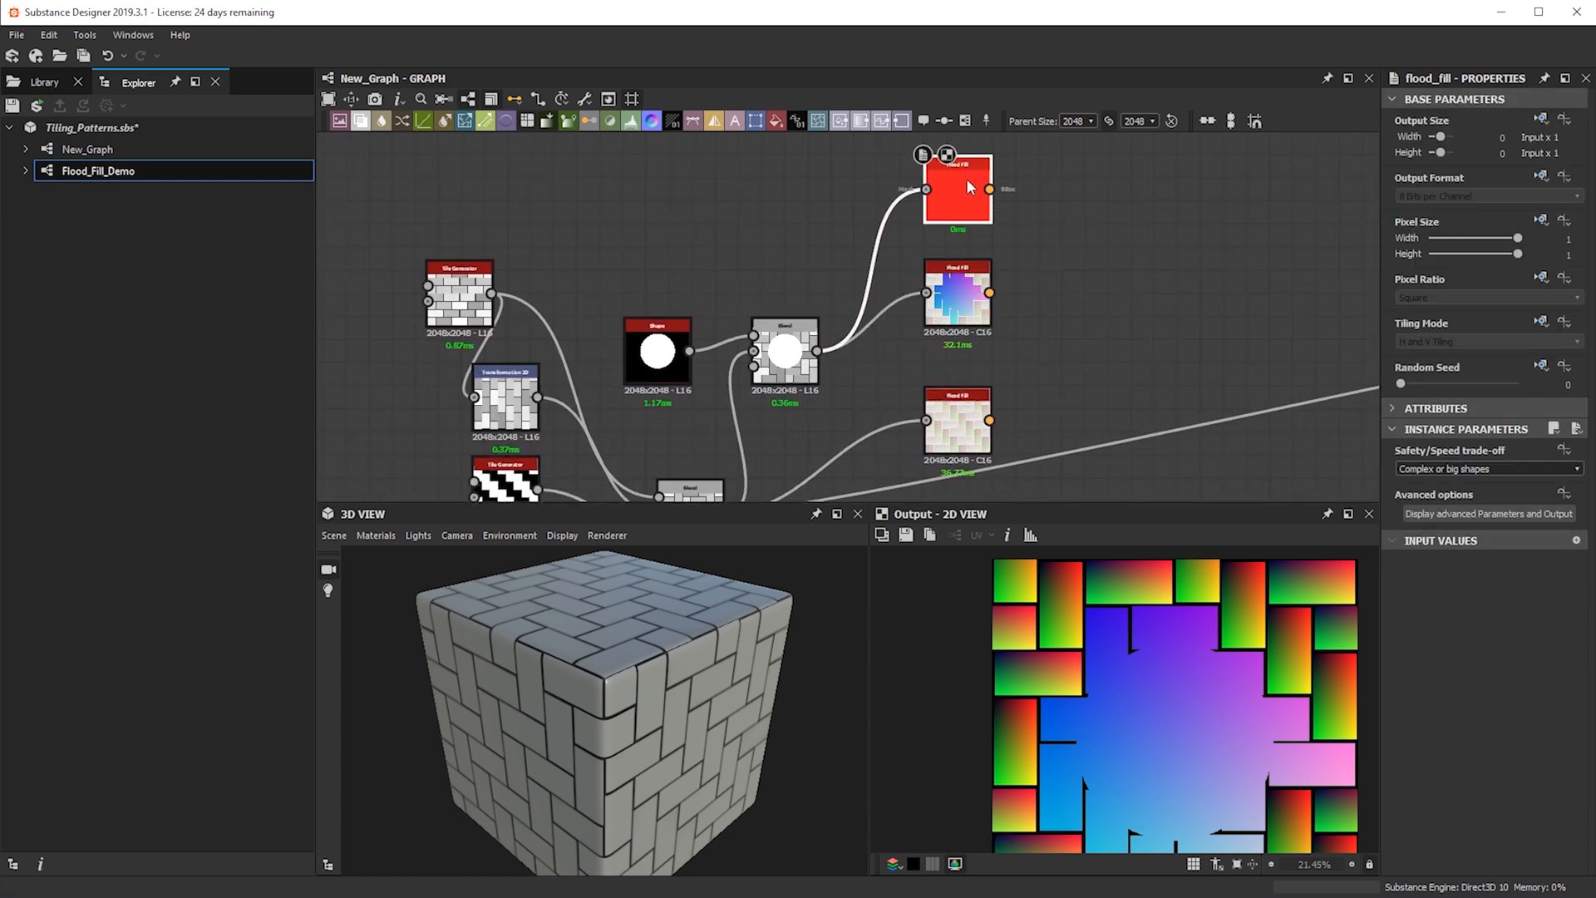
Compare the duplicated Flood Fill's output with and without alpha transparency in the 2D view
{"action": "left_click", "coordinate": [917, 869]}
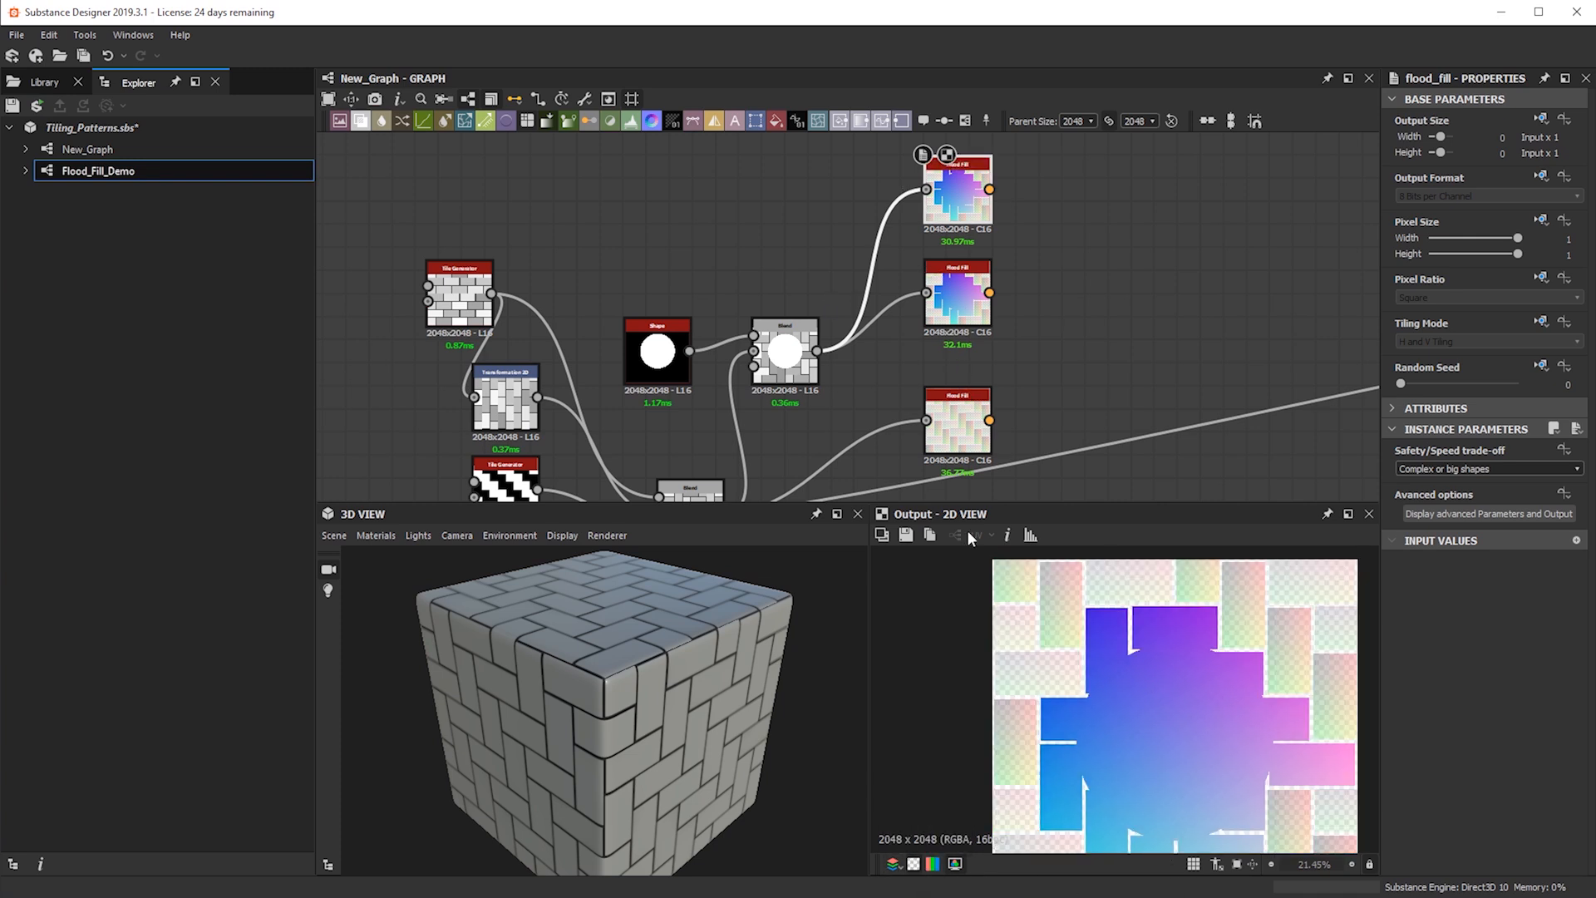
{"action": "scroll", "coordinate": [1060, 615], "scroll_direction": "down", "scroll_amount": 3}
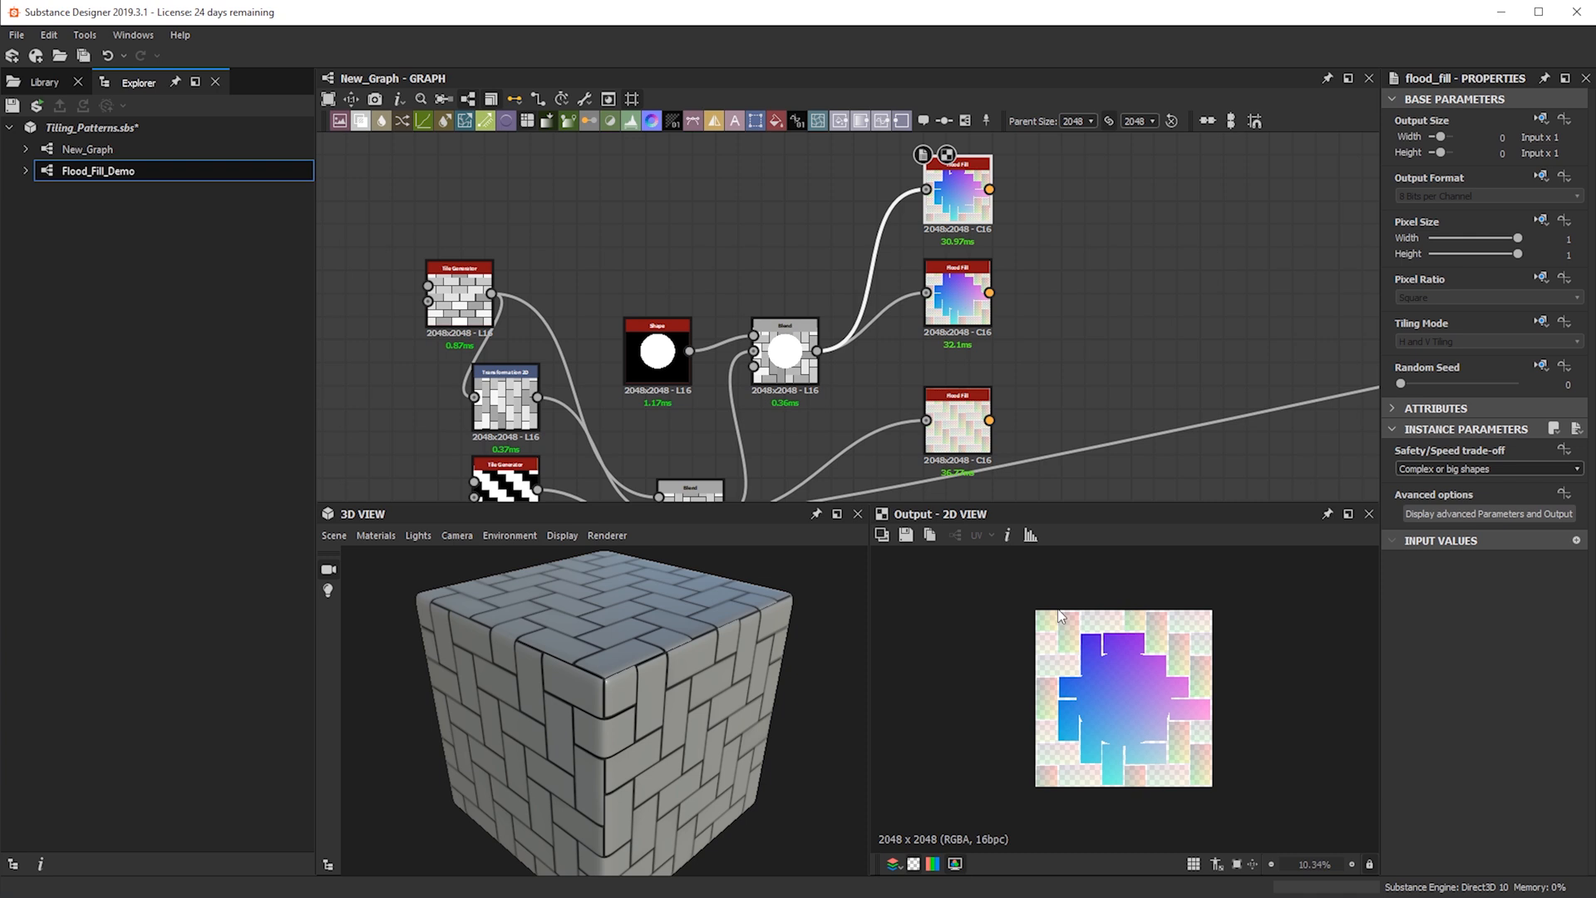
{"action": "left_click", "coordinate": [913, 864]}
{"action": "scroll", "coordinate": [1059, 750], "scroll_direction": "up", "scroll_amount": 3}
{"action": "scroll", "coordinate": [984, 756], "scroll_direction": "down", "scroll_amount": 1}
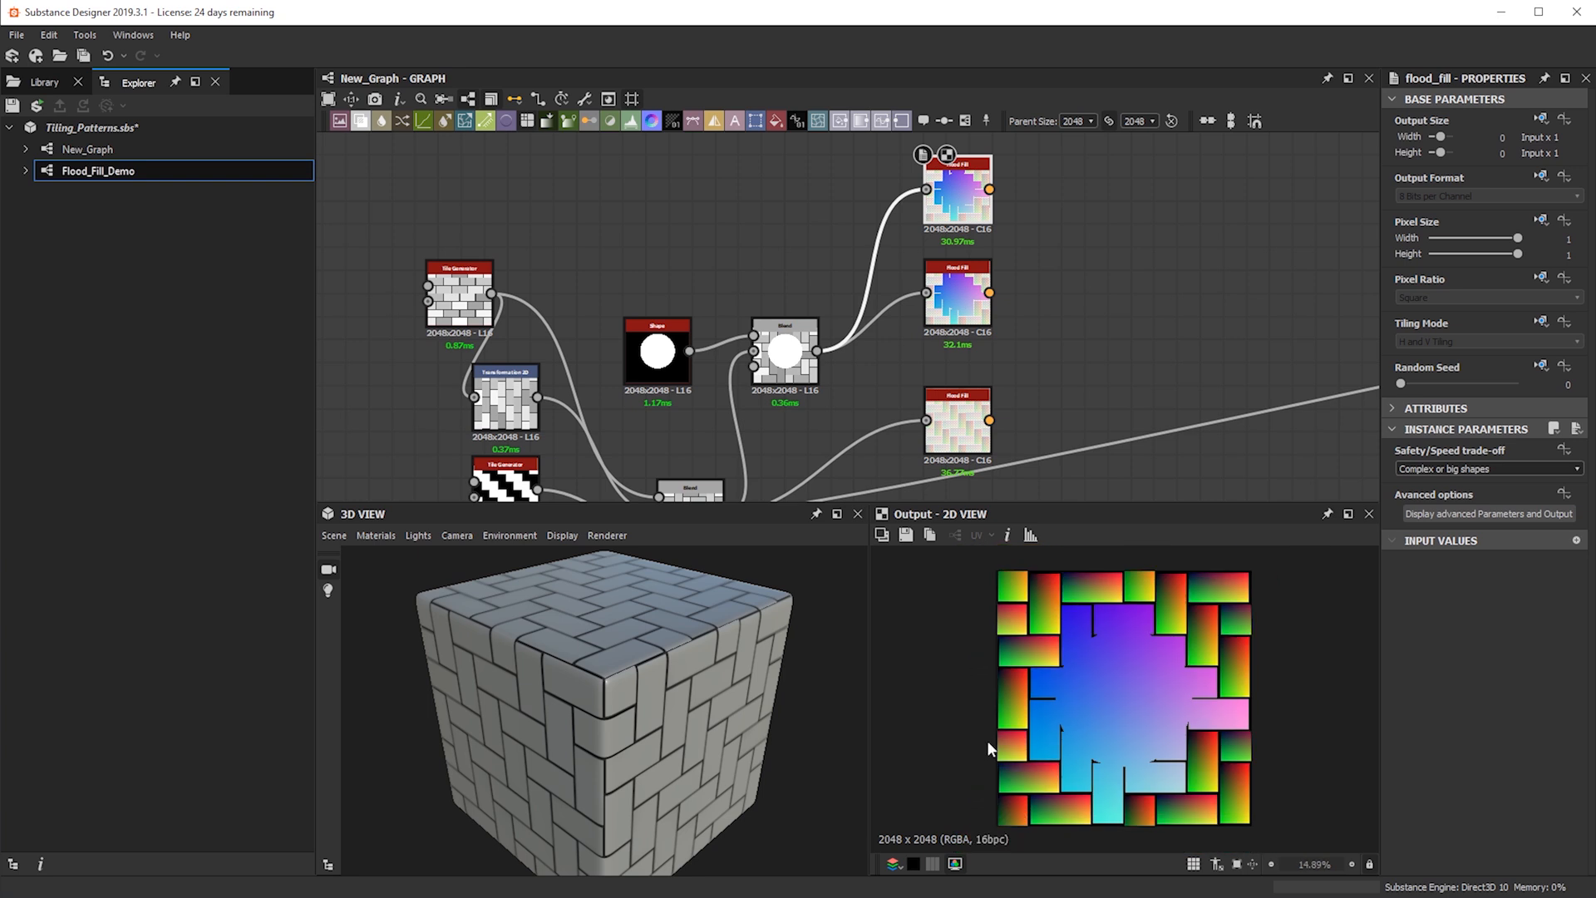
{"action": "scroll", "coordinate": [1243, 678], "scroll_direction": "up", "scroll_amount": 2}
{"action": "scroll", "coordinate": [1231, 656], "scroll_direction": "down", "scroll_amount": 1}
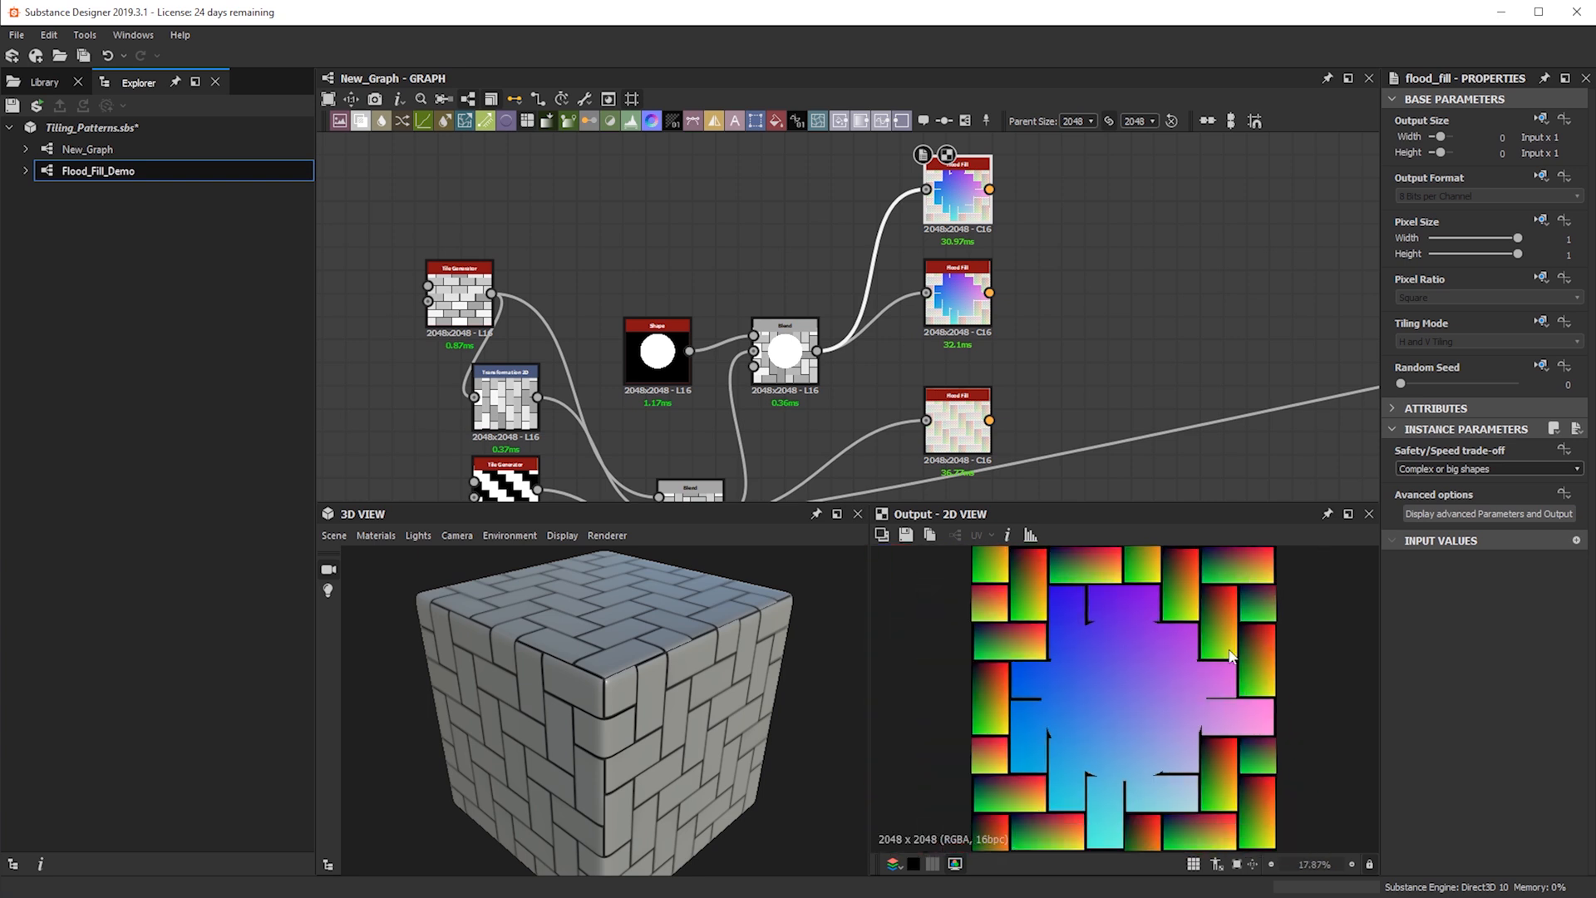
{"action": "left_click", "coordinate": [913, 865]}
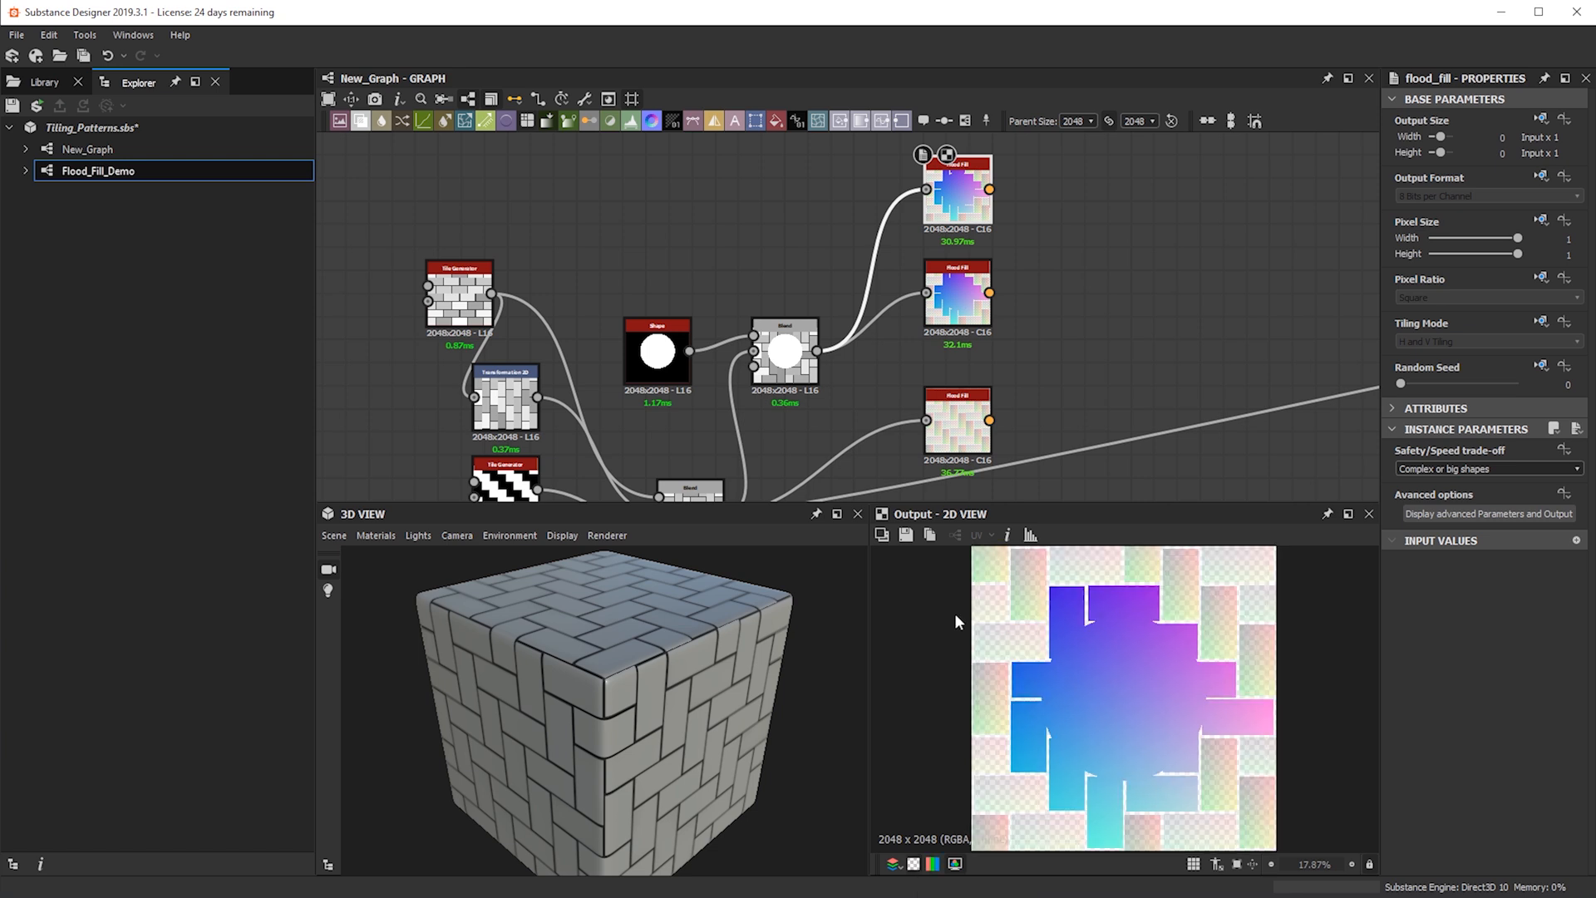
{"action": "scroll", "coordinate": [1015, 588], "scroll_direction": "up", "scroll_amount": 3}
{"action": "scroll", "coordinate": [1078, 705], "scroll_direction": "down", "scroll_amount": 4}
{"action": "scroll", "coordinate": [1295, 715], "scroll_direction": "up", "scroll_amount": 2}
{"action": "middle_click_drag", "start_coordinate": [1222, 721], "coordinate": [1115, 614]}
Delete the disc Shape, its Blend and the two Flood Fill nodes fed by it, keeping only the herringbone Flood Fill
{"action": "key", "text": "f"}
{"action": "middle_click_drag", "start_coordinate": [1027, 315], "coordinate": [1042, 283]}
{"action": "left_click_drag", "start_coordinate": [1096, 293], "coordinate": [977, 162]}
{"action": "middle_click_drag", "start_coordinate": [811, 247], "coordinate": [810, 285]}
{"action": "key", "text": "Delete"}
{"action": "left_click_drag", "start_coordinate": [656, 237], "coordinate": [865, 362]}
{"action": "key", "text": "Delete"}
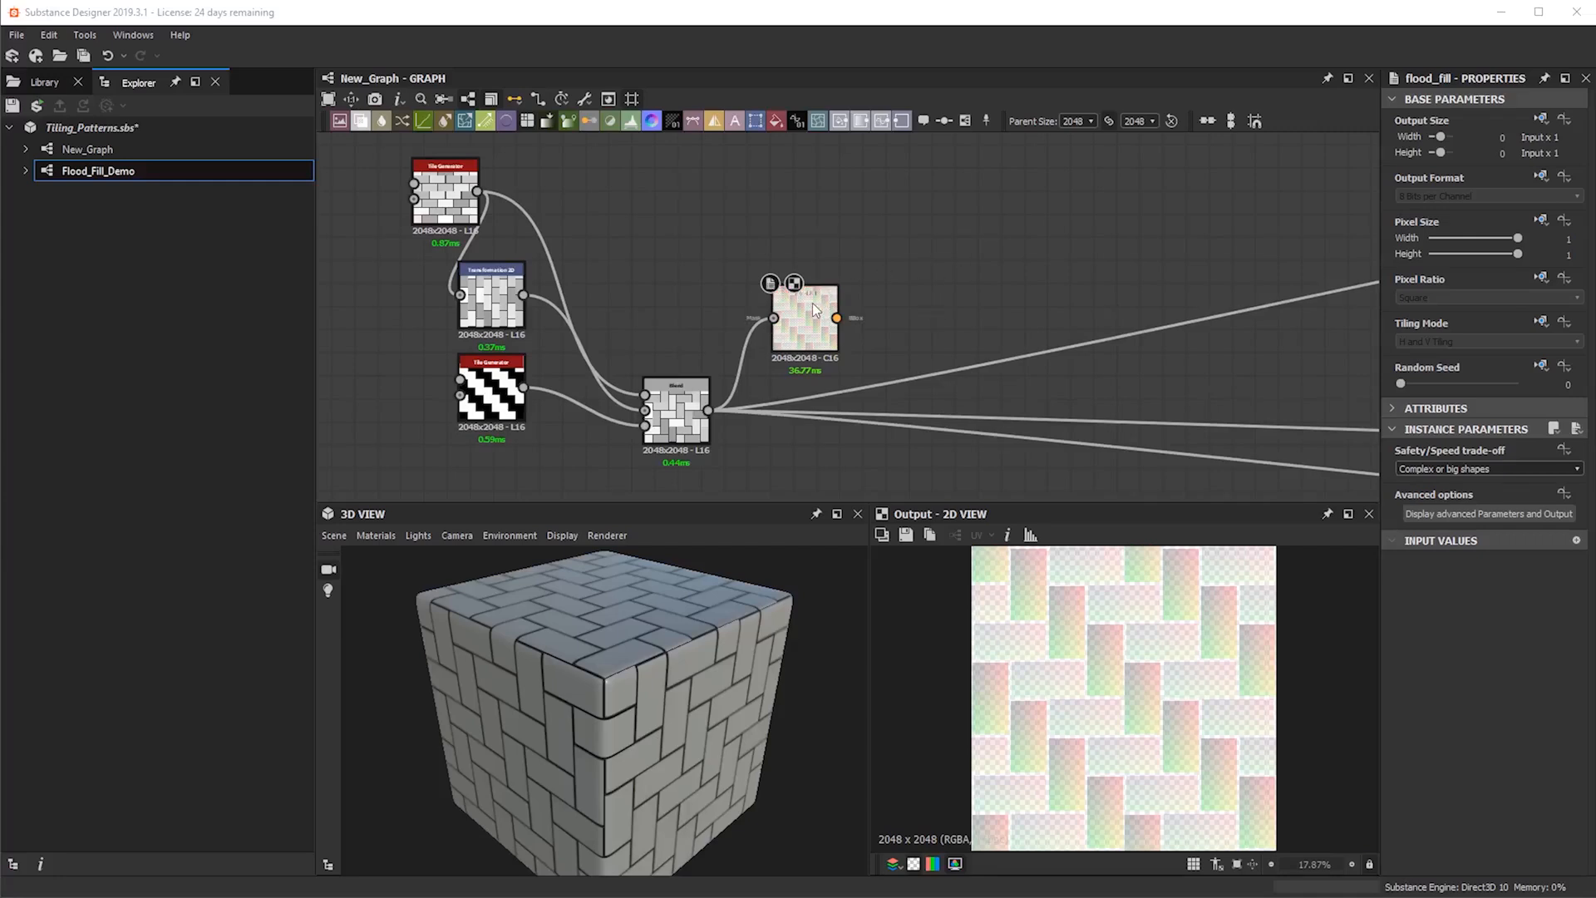
Turn off the alpha transparency display for the remaining Flood Fill's output in the 2D view
{"action": "scroll", "coordinate": [812, 302], "scroll_direction": "up", "scroll_amount": 2}
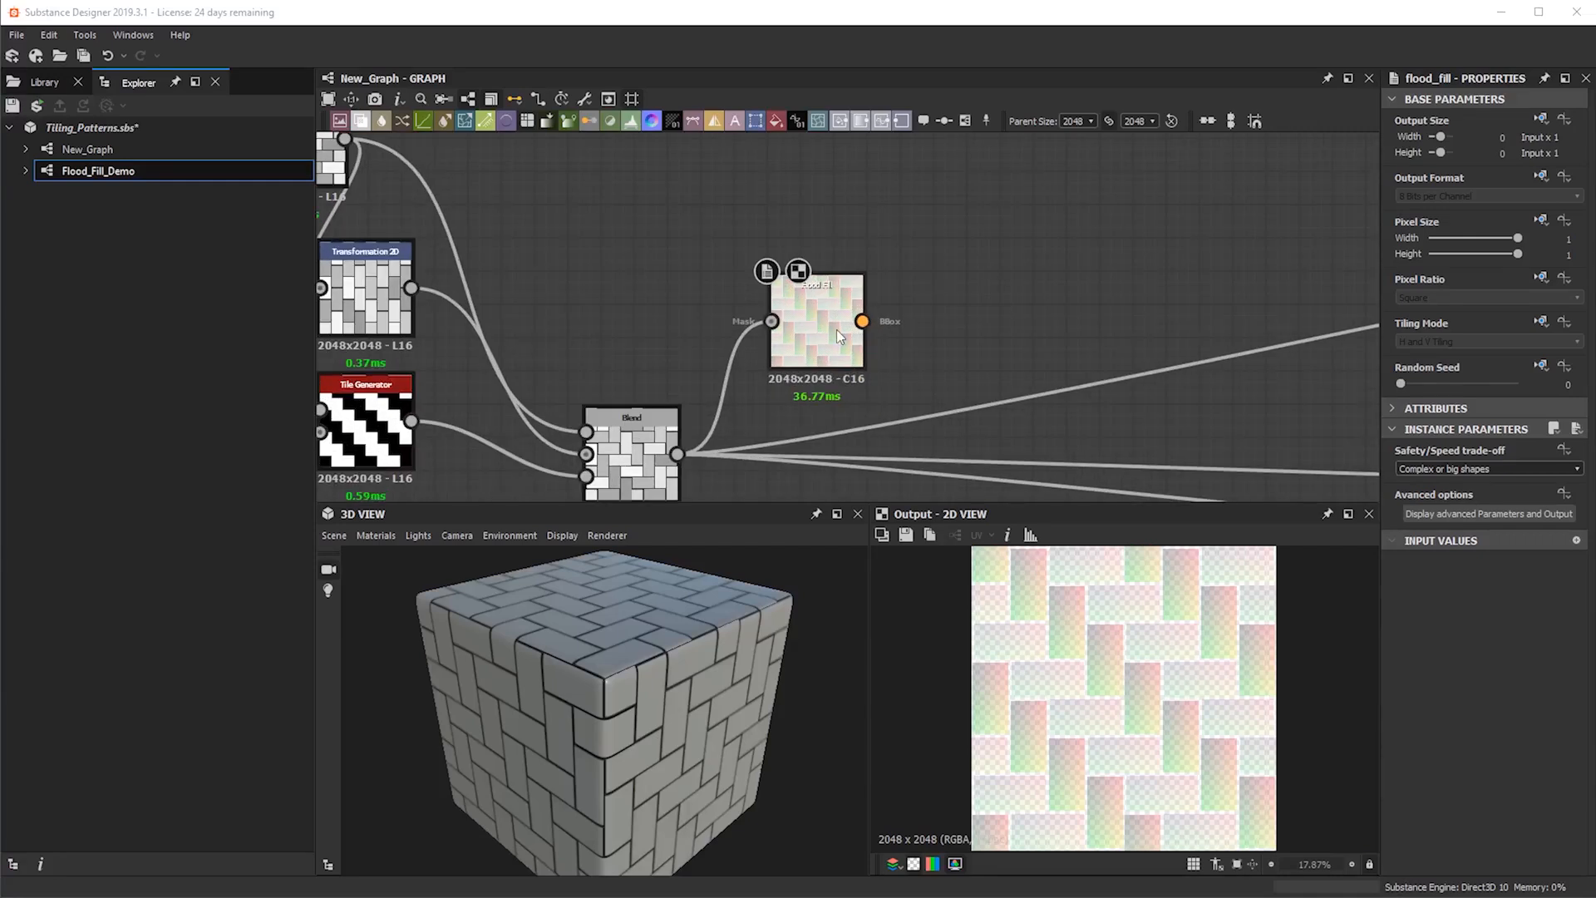
{"action": "middle_click_drag", "start_coordinate": [898, 404], "coordinate": [848, 340]}
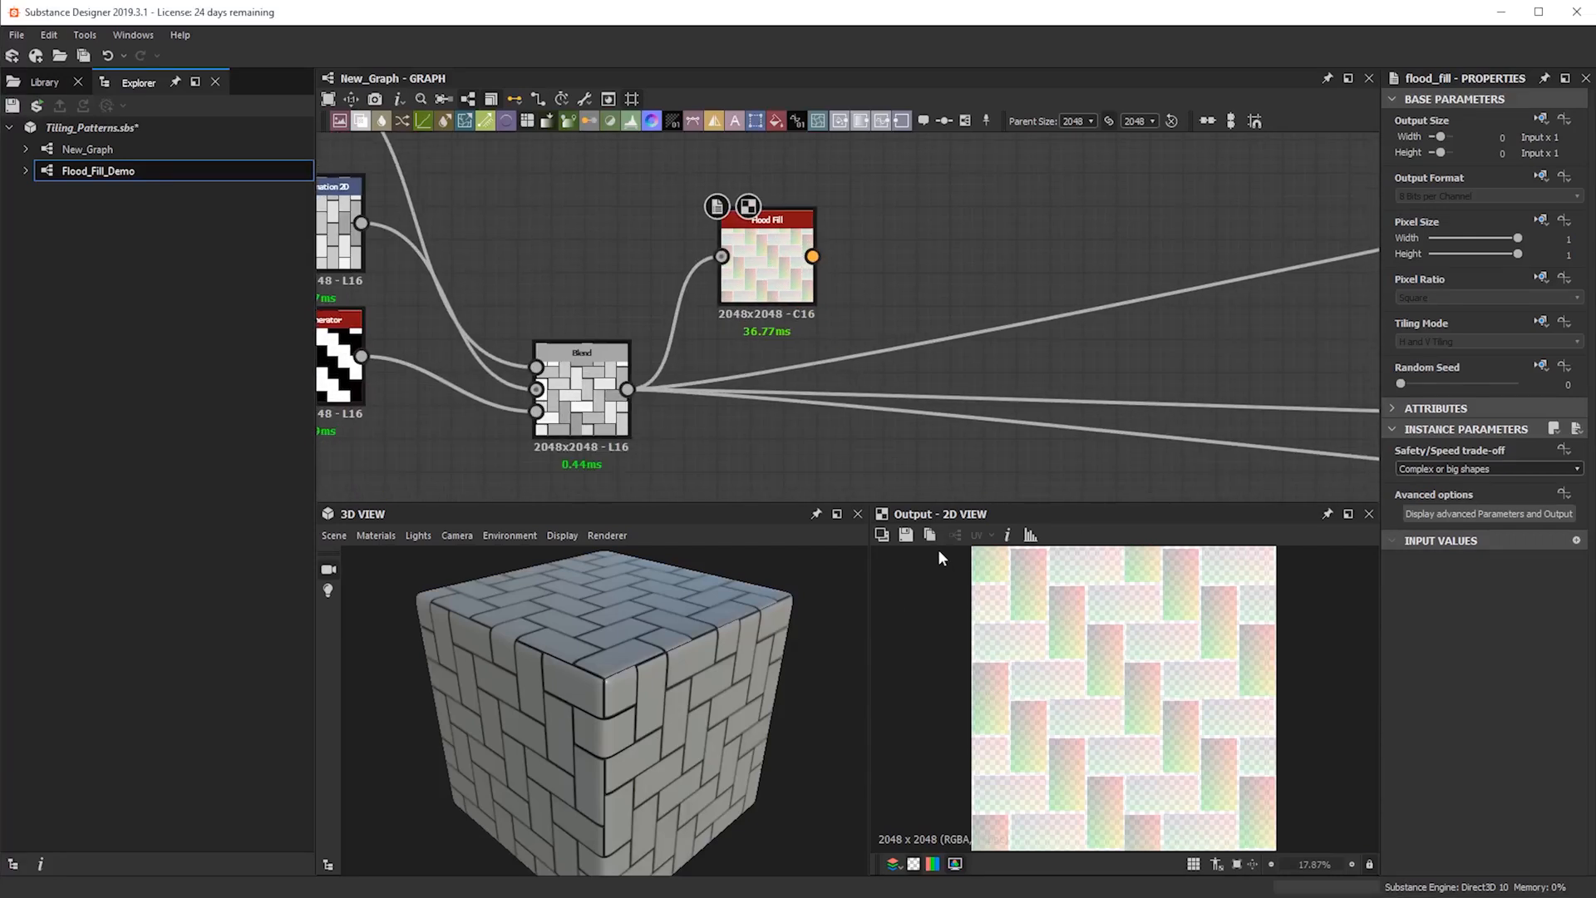
{"action": "left_click", "coordinate": [914, 864]}
Add a Flood Fill to Gradient node fed by the Flood Fill node and preview its output
{"action": "middle_click_drag", "start_coordinate": [909, 146], "coordinate": [912, 285]}
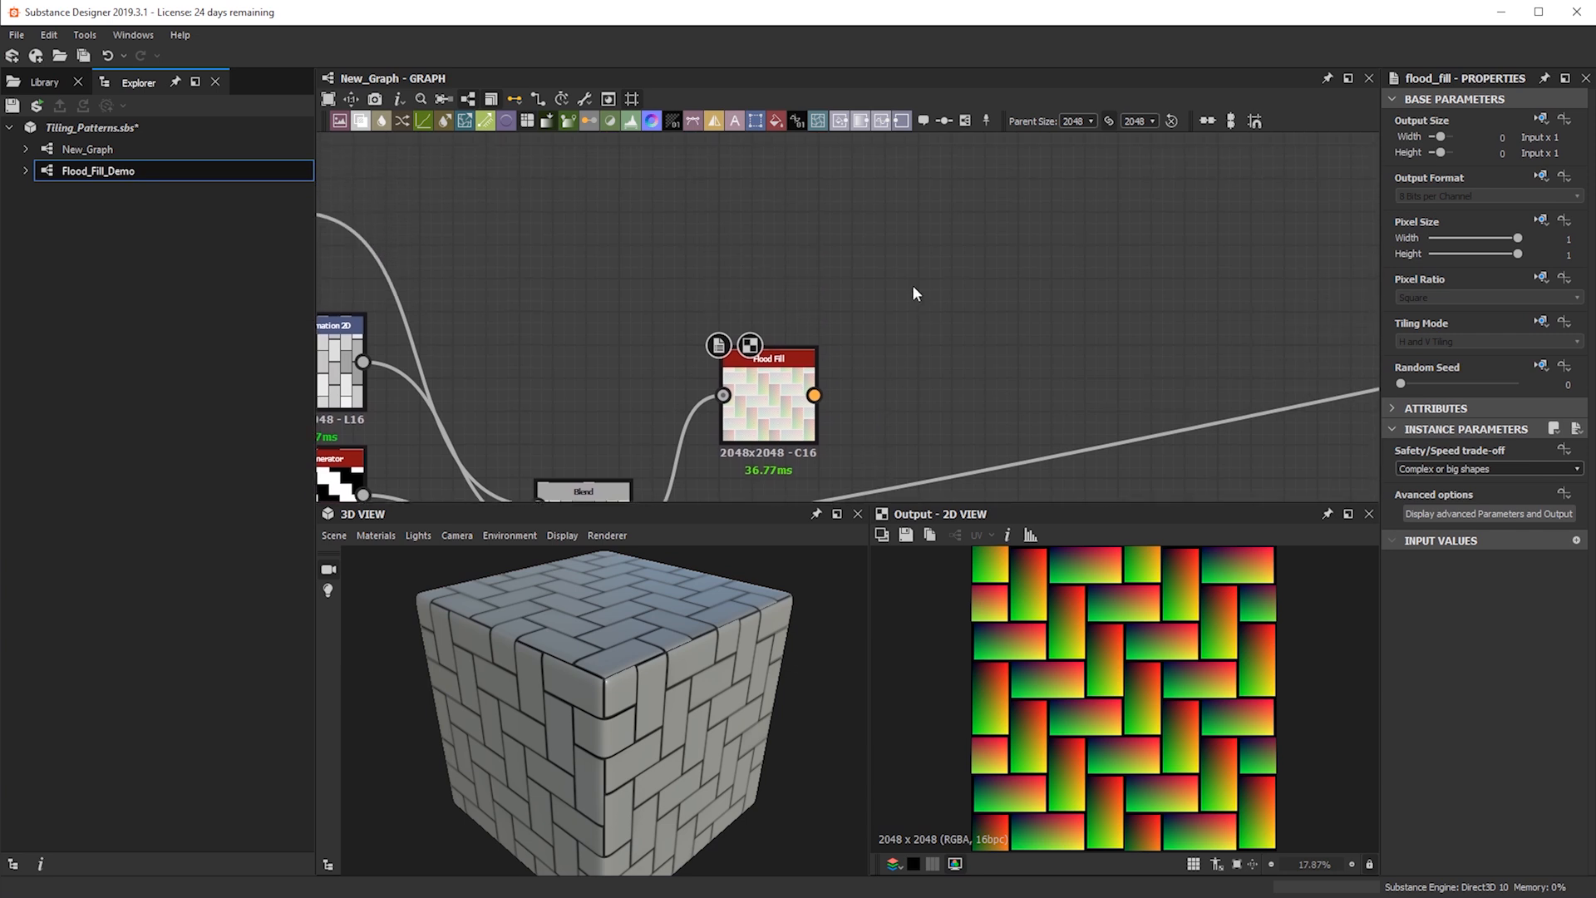
{"action": "key", "text": "space"}
{"action": "type", "text": "flood"}
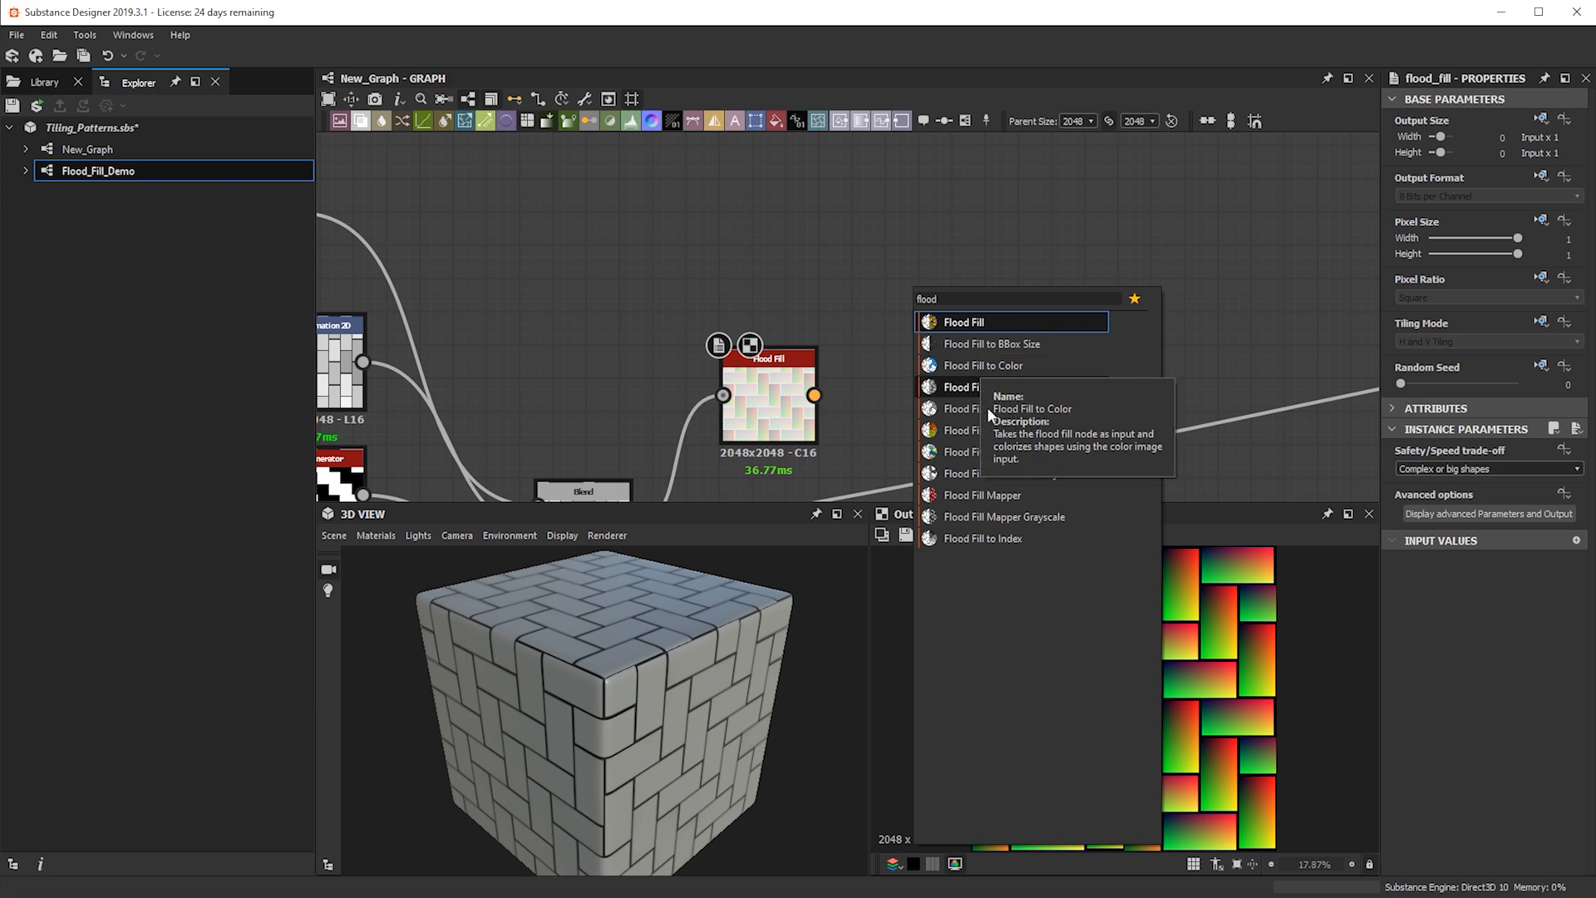
{"action": "left_click", "coordinate": [887, 252]}
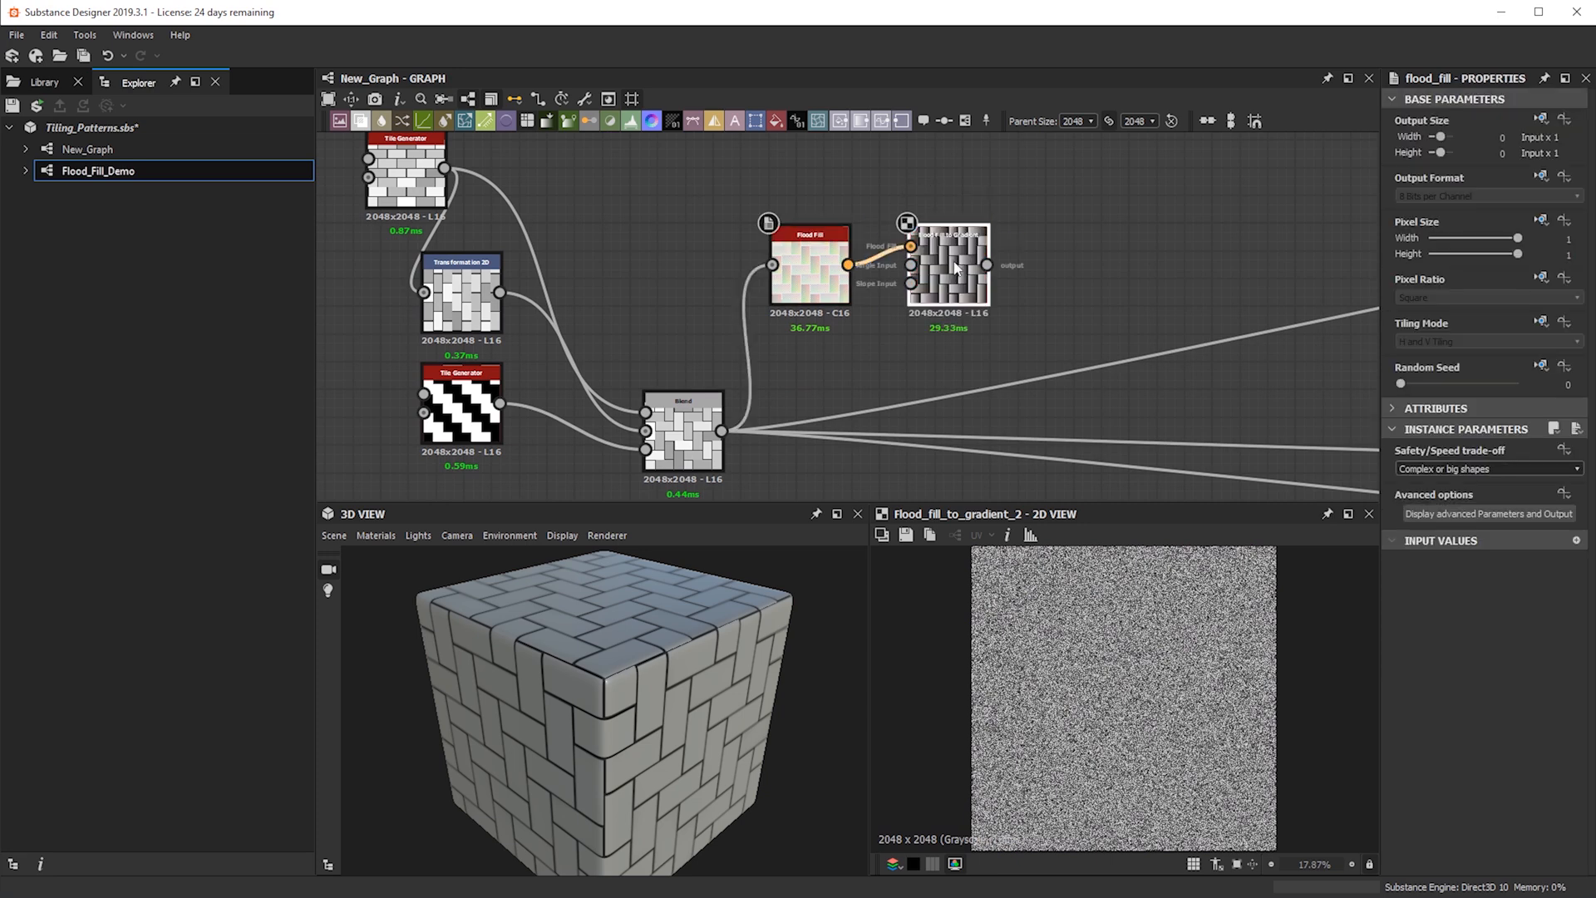
{"action": "scroll", "coordinate": [1084, 684], "scroll_direction": "up", "scroll_amount": 1}
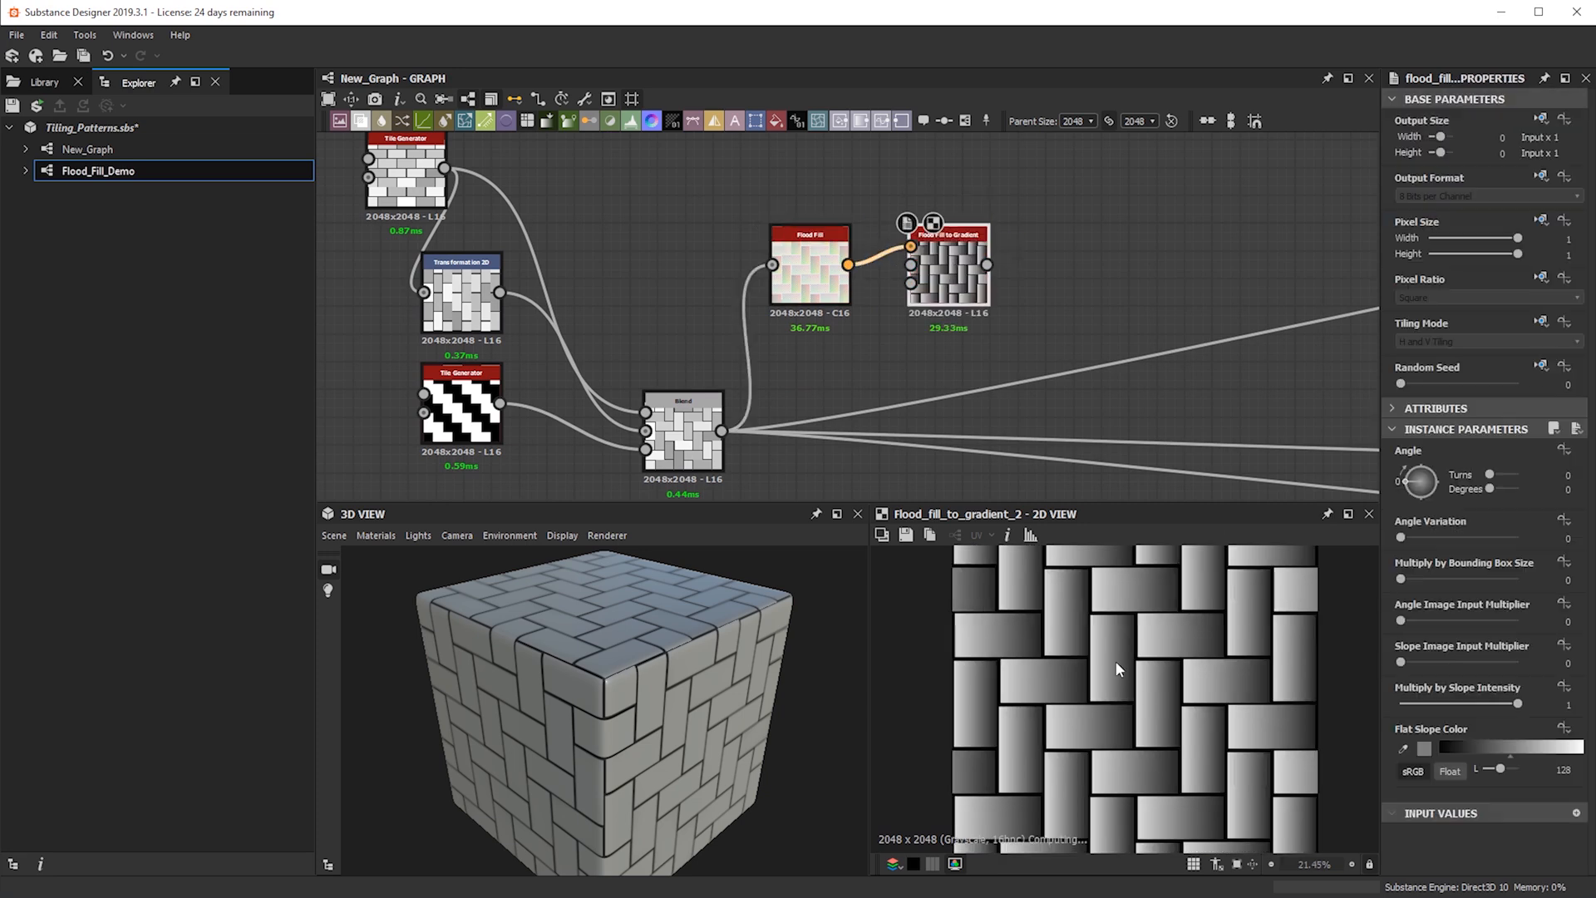
{"action": "scroll", "coordinate": [1085, 794], "scroll_direction": "down", "scroll_amount": 1}
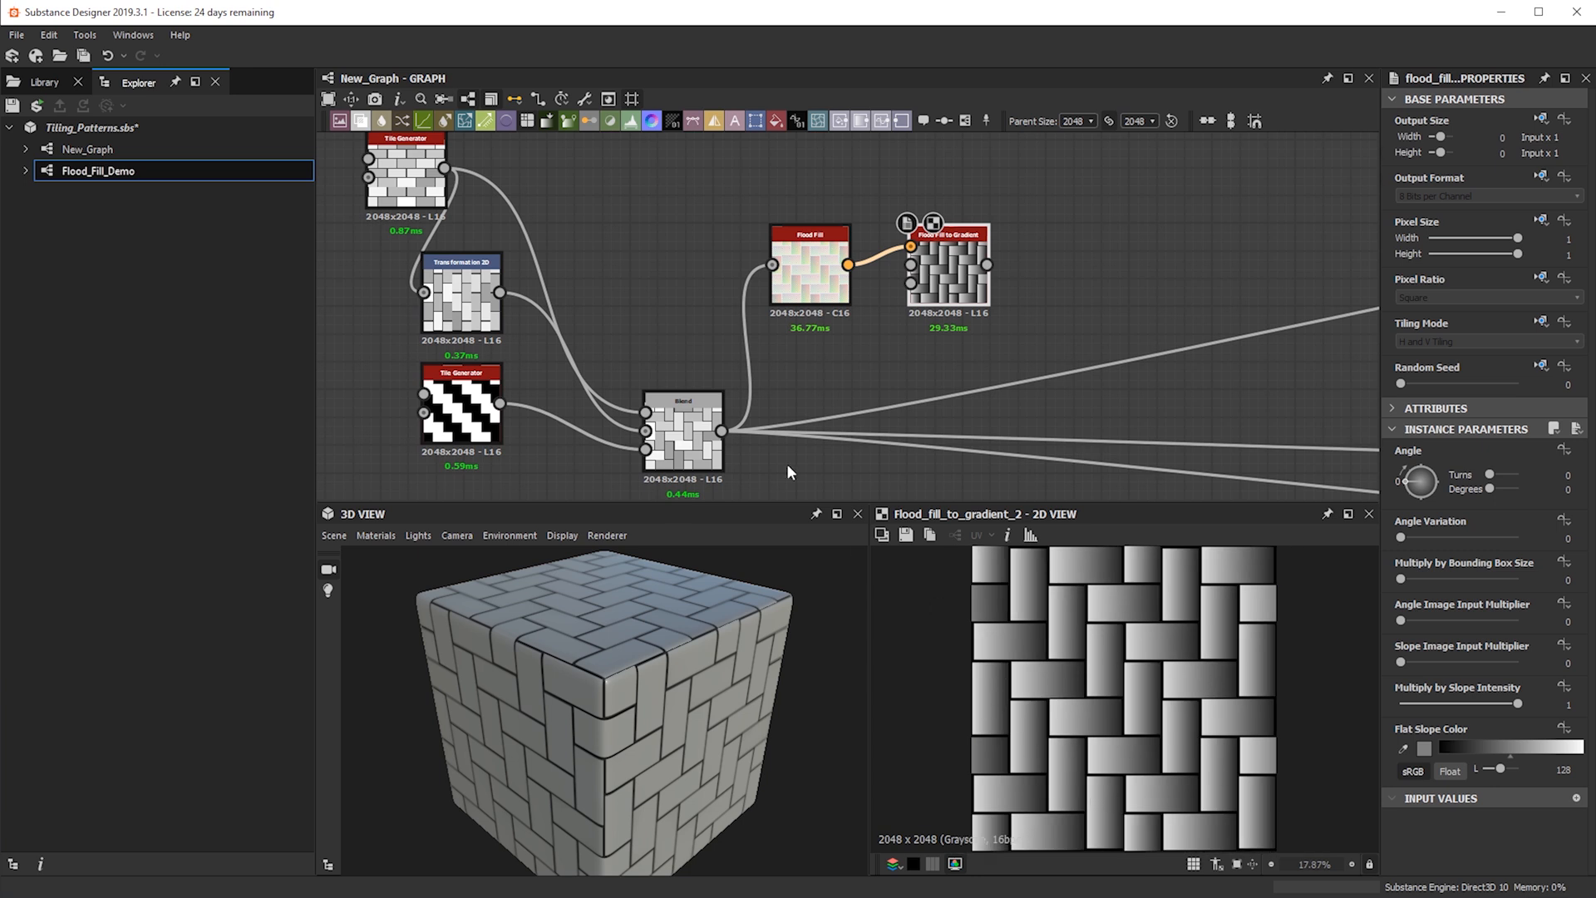
Preview the herringbone Blend node's output and examine its individual bricks in the 2D view
{"action": "double_click", "coordinate": [681, 442]}
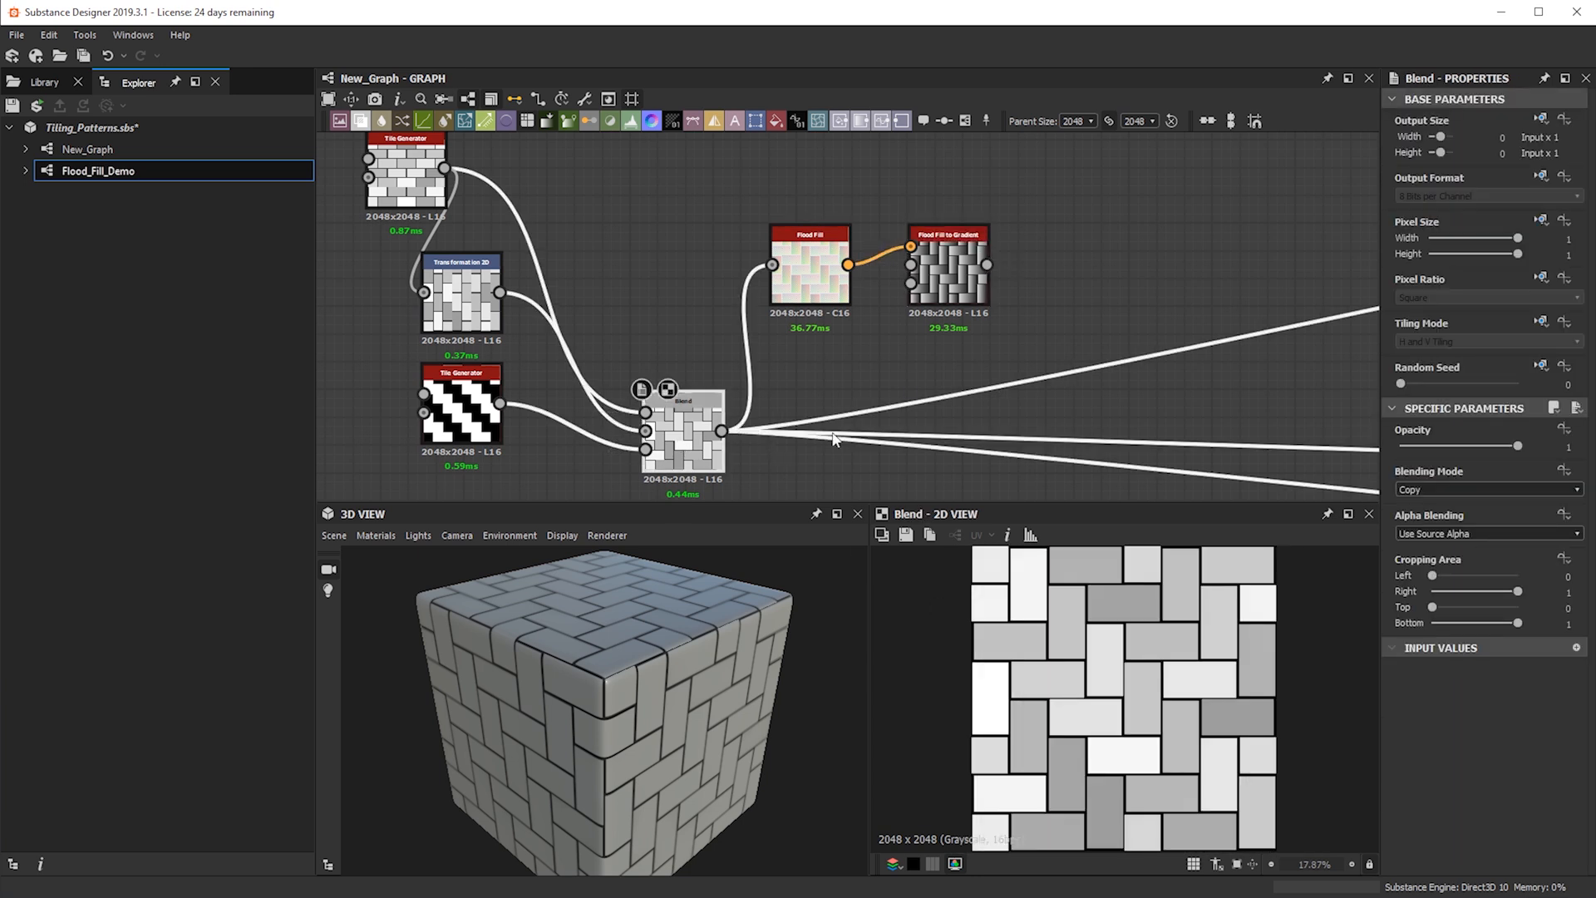
{"action": "scroll", "coordinate": [1110, 668], "scroll_direction": "up", "scroll_amount": 2}
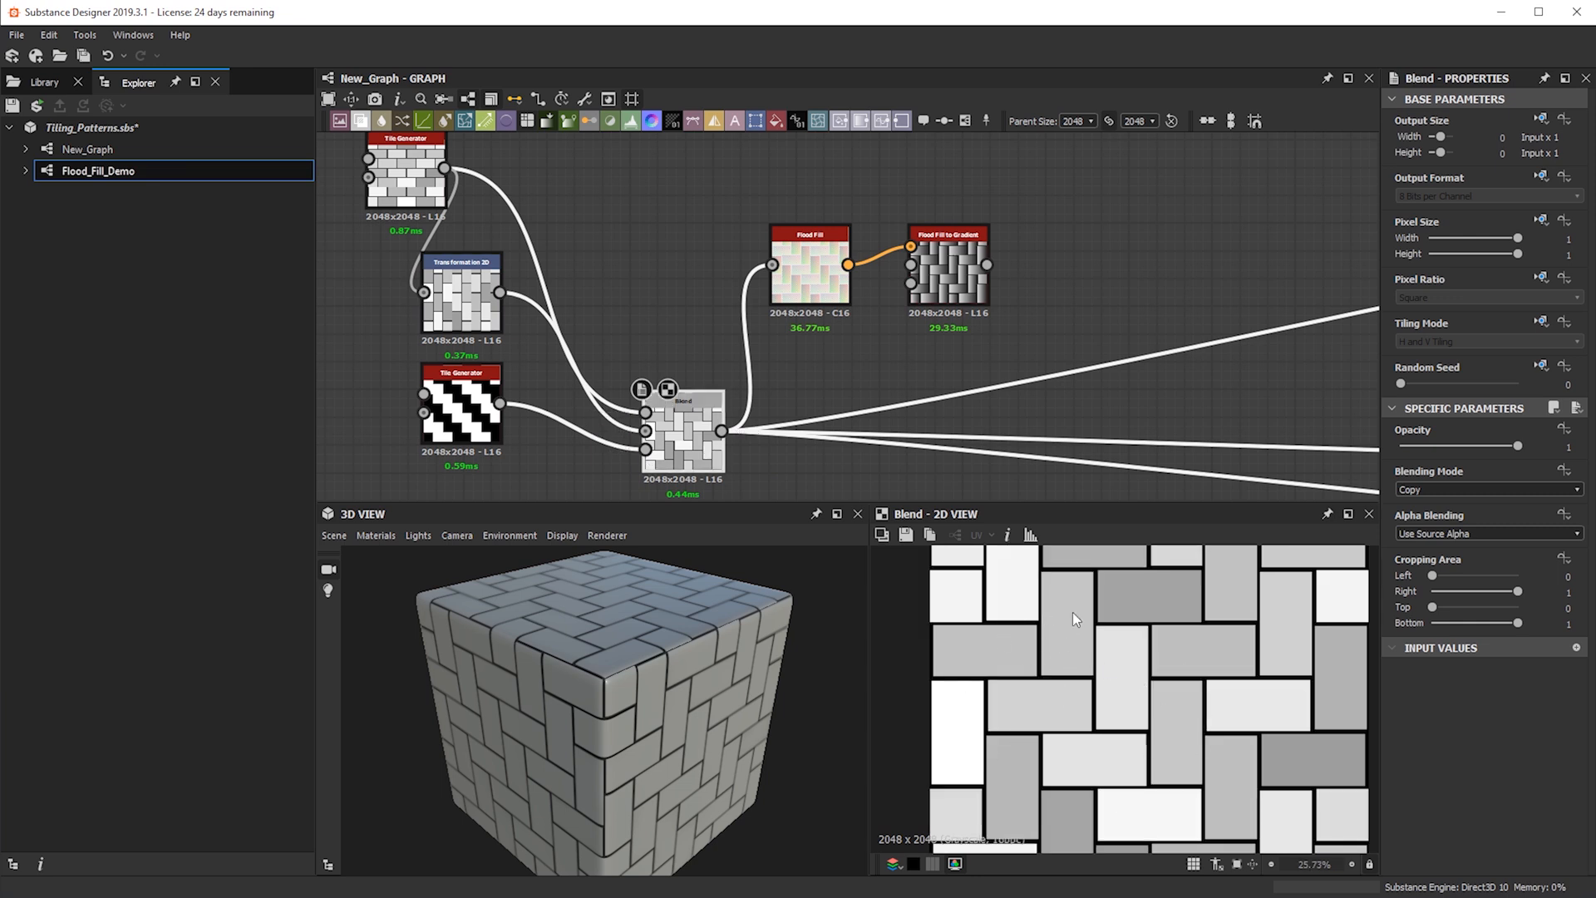
{"action": "scroll", "coordinate": [1073, 616], "scroll_direction": "down", "scroll_amount": 4}
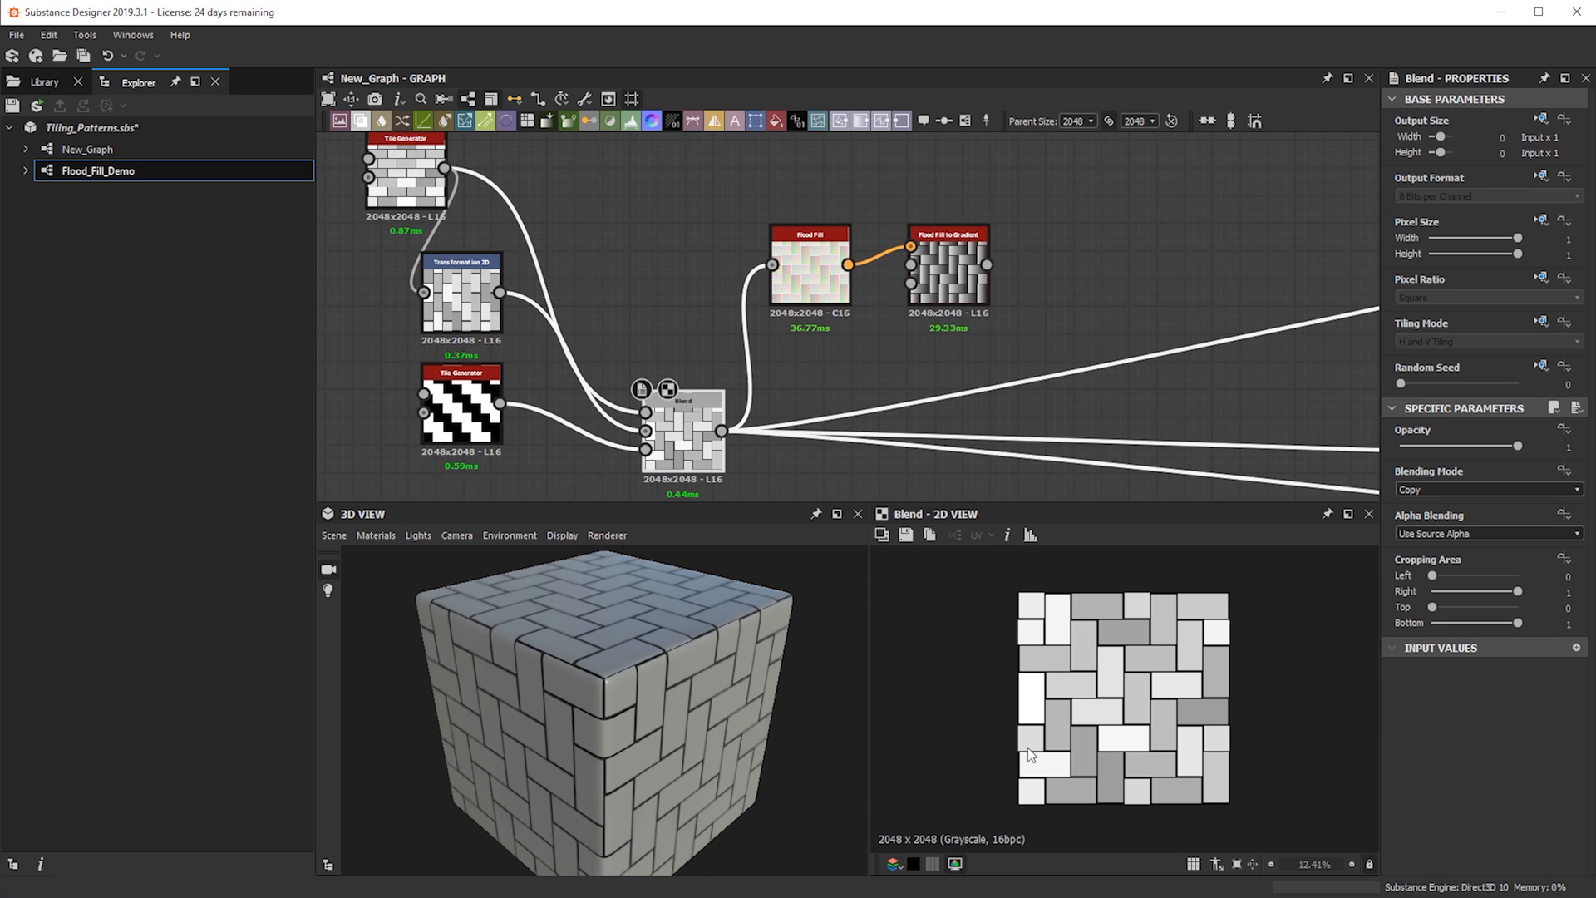
{"action": "scroll", "coordinate": [1124, 677], "scroll_direction": "up", "scroll_amount": 5}
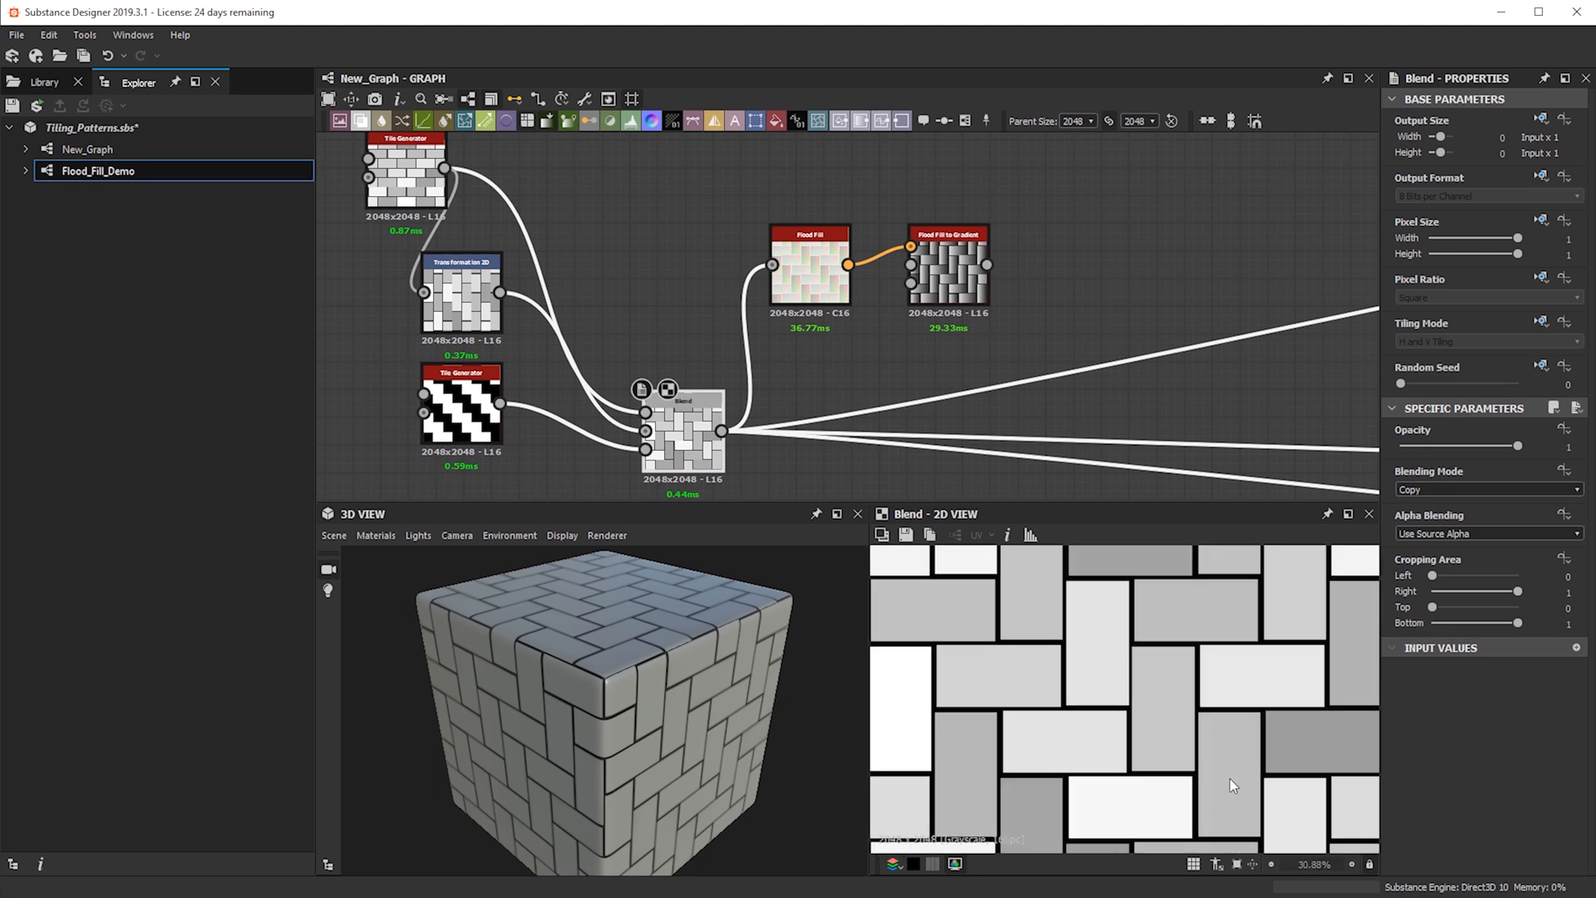
Preview the Flood Fill to Gradient node's output, and move it together with the Flood Fill node further above the herringbone Blend
{"action": "scroll", "coordinate": [1233, 785], "scroll_direction": "down", "scroll_amount": 3}
{"action": "left_click", "coordinate": [810, 278]}
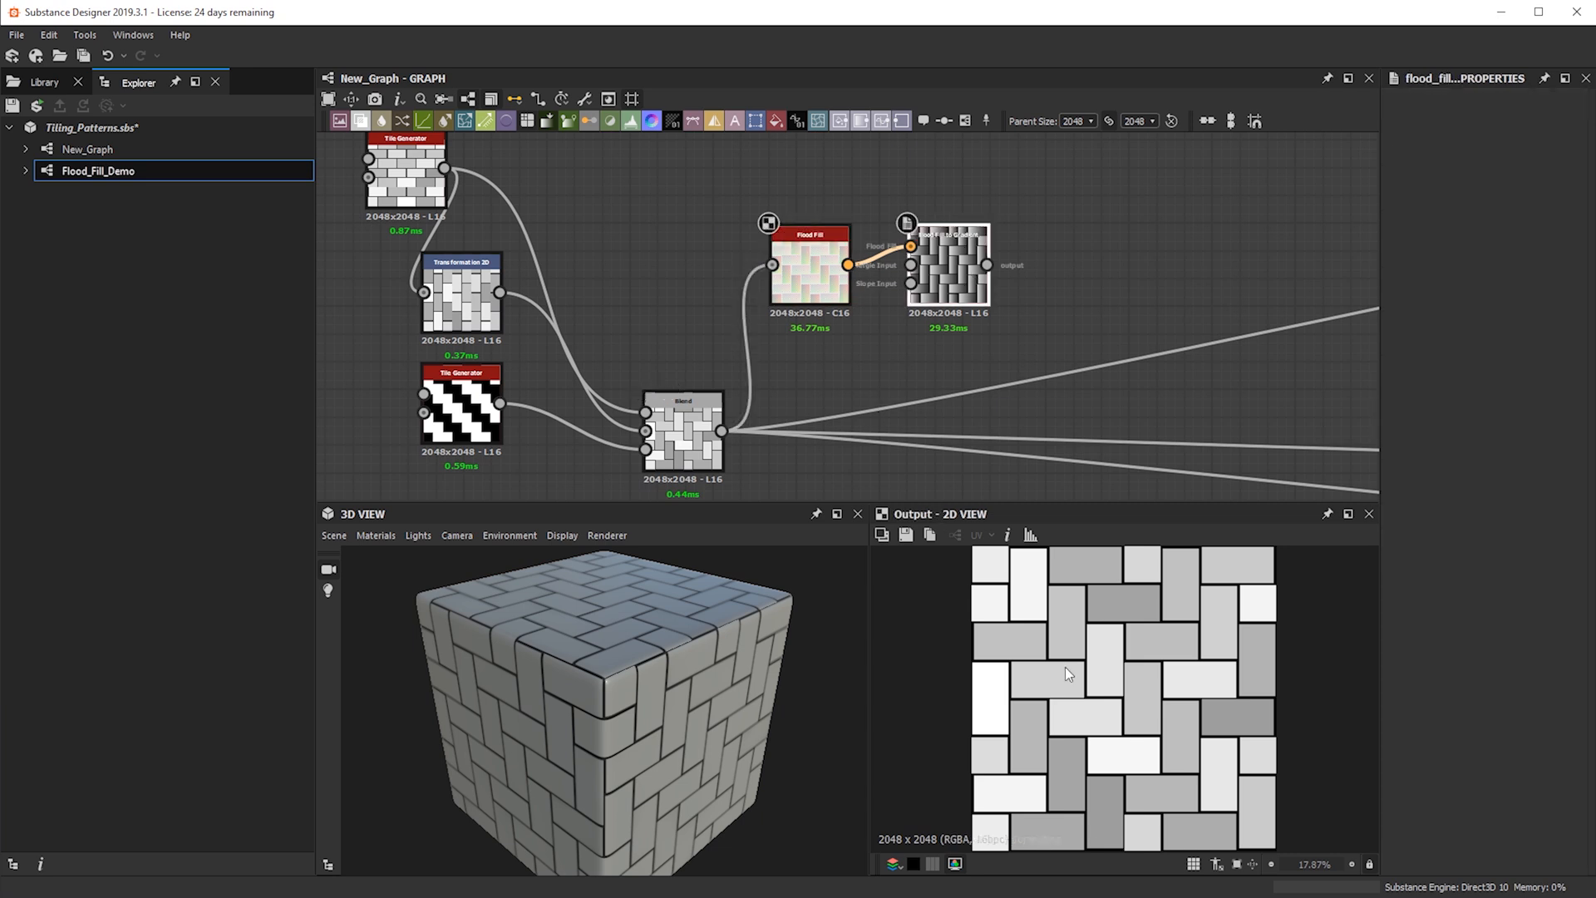
{"action": "double_click", "coordinate": [948, 270]}
{"action": "scroll", "coordinate": [1130, 722], "scroll_direction": "up", "scroll_amount": 2}
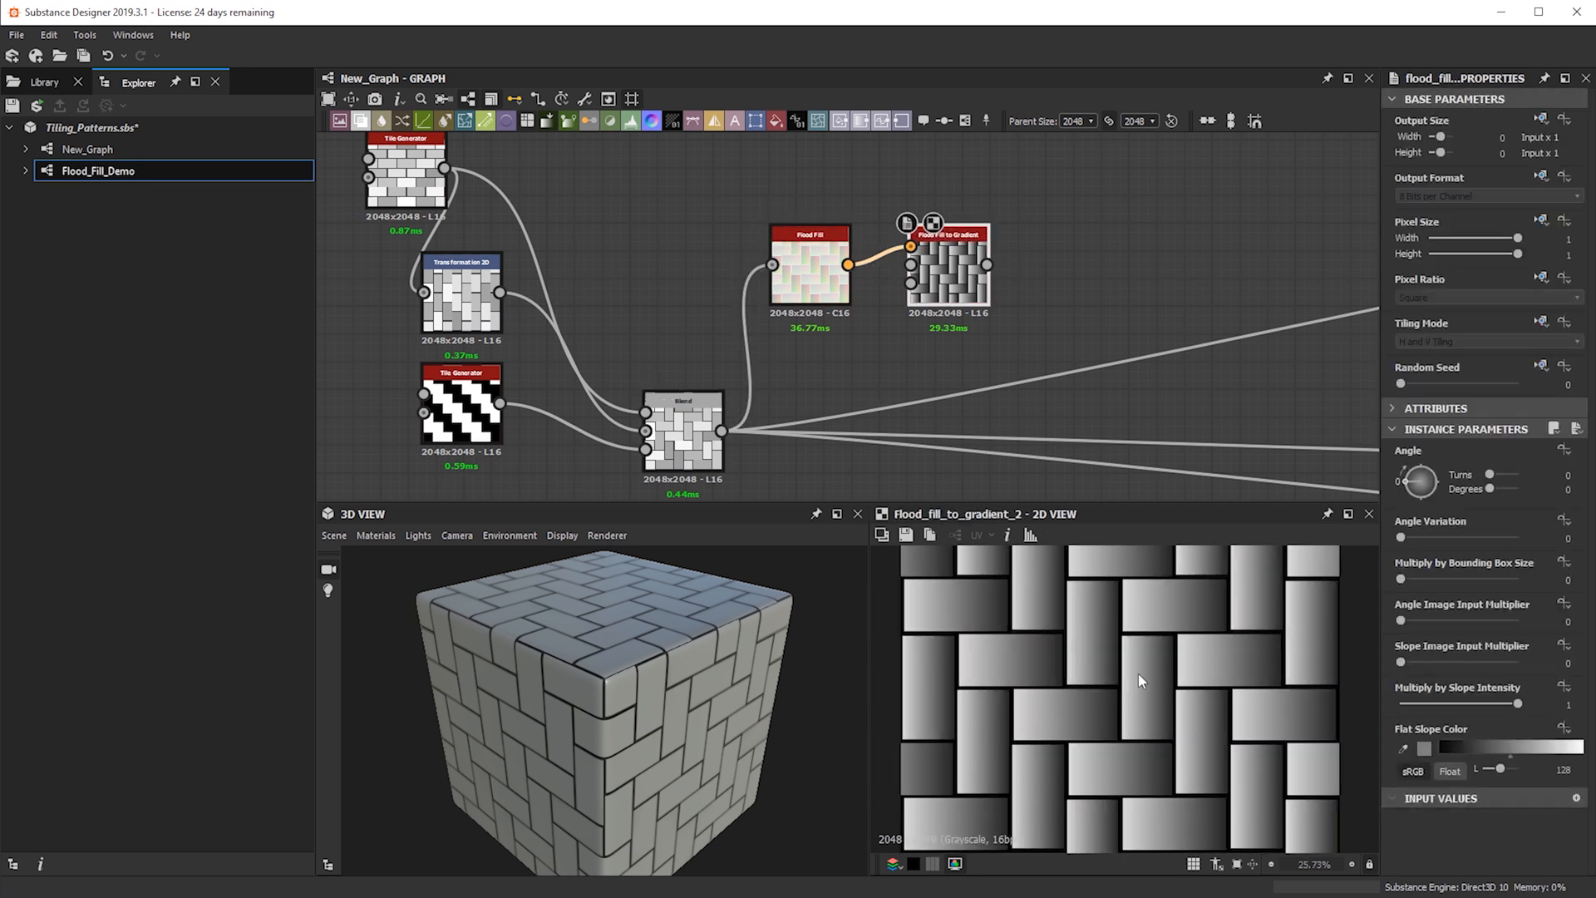
{"action": "scroll", "coordinate": [958, 316], "scroll_direction": "down", "scroll_amount": 3}
{"action": "left_click_drag", "start_coordinate": [810, 201], "coordinate": [958, 218]}
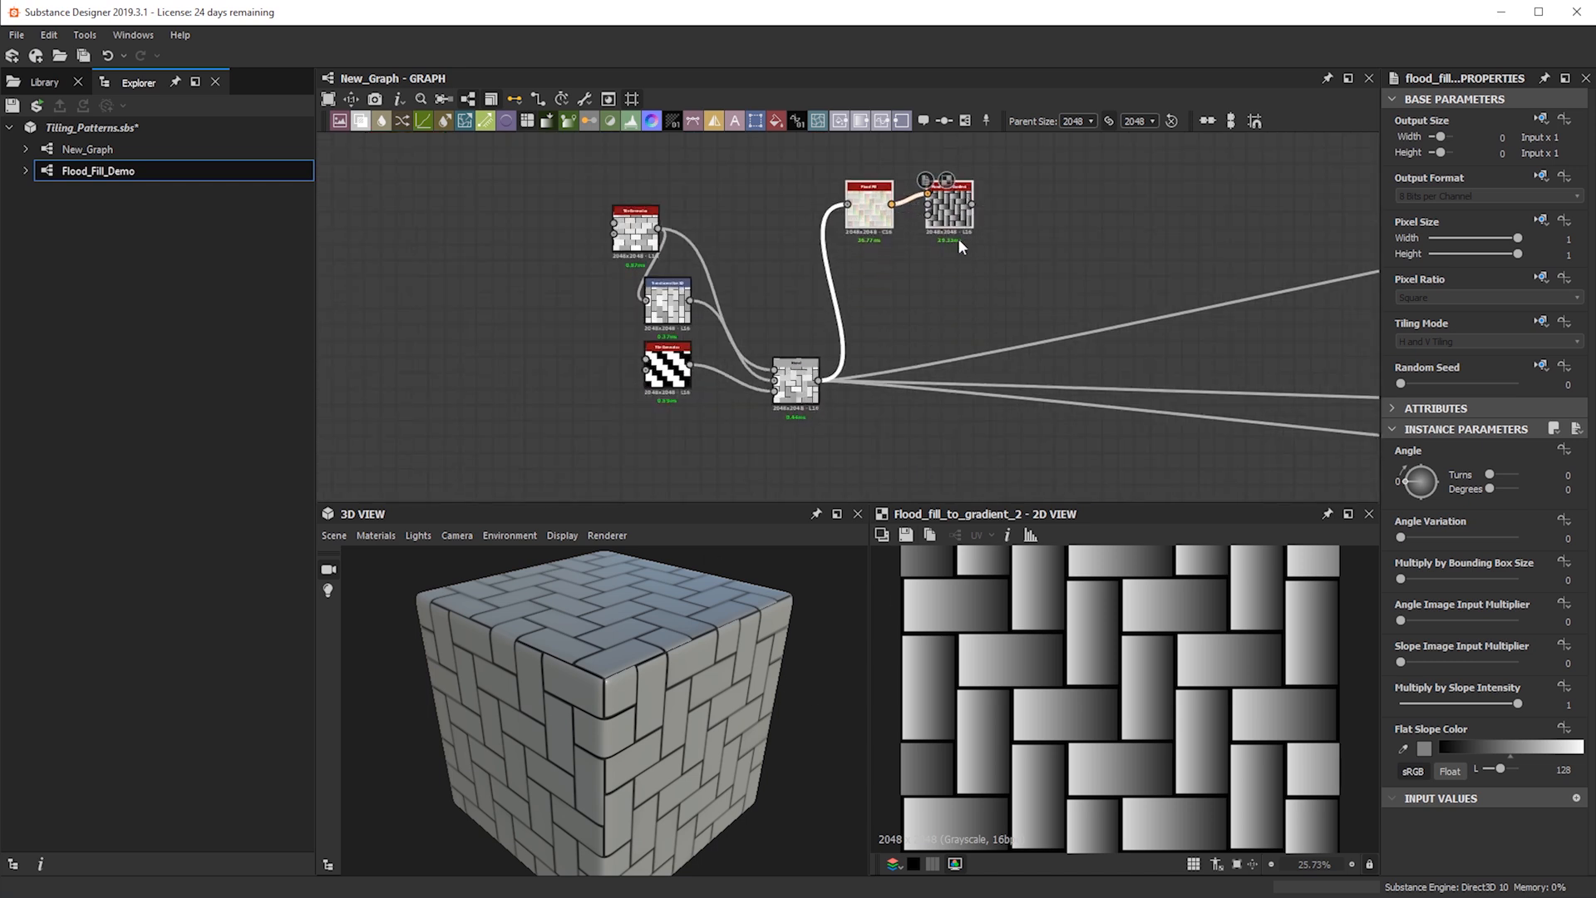
{"action": "scroll", "coordinate": [956, 221], "scroll_direction": "up", "scroll_amount": 2}
Edit the 3D view material's height settings: Tessellation Factor 16, Phong Tessellation Factor 1 and Scale 5.21
{"action": "left_click_drag", "start_coordinate": [612, 665], "coordinate": [964, 686]}
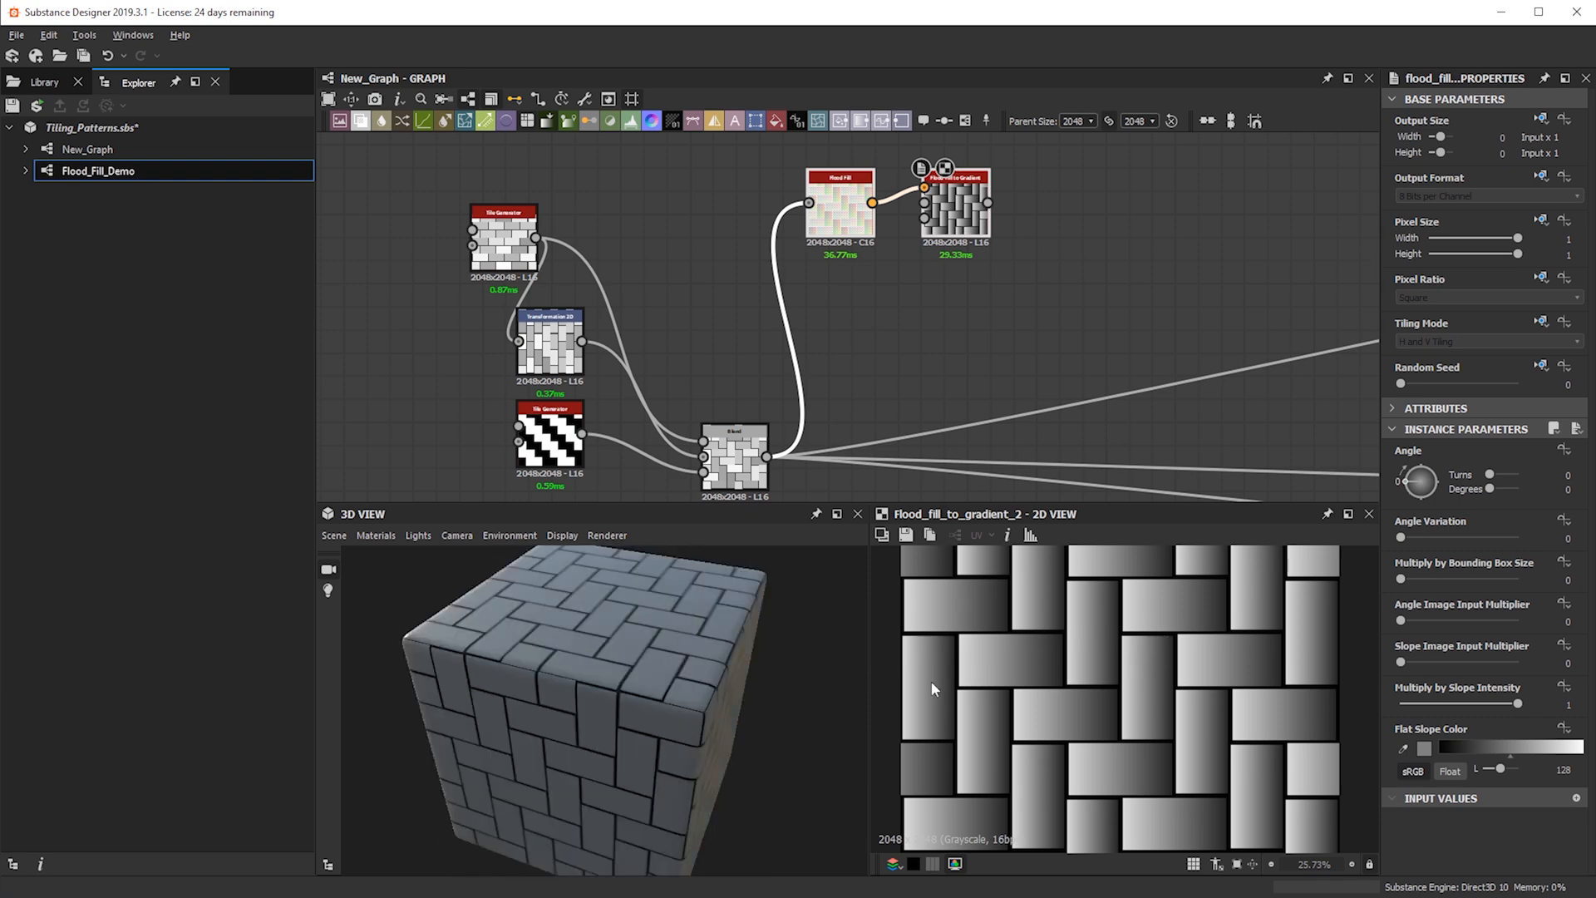
{"action": "left_click_drag", "start_coordinate": [632, 594], "coordinate": [465, 607]}
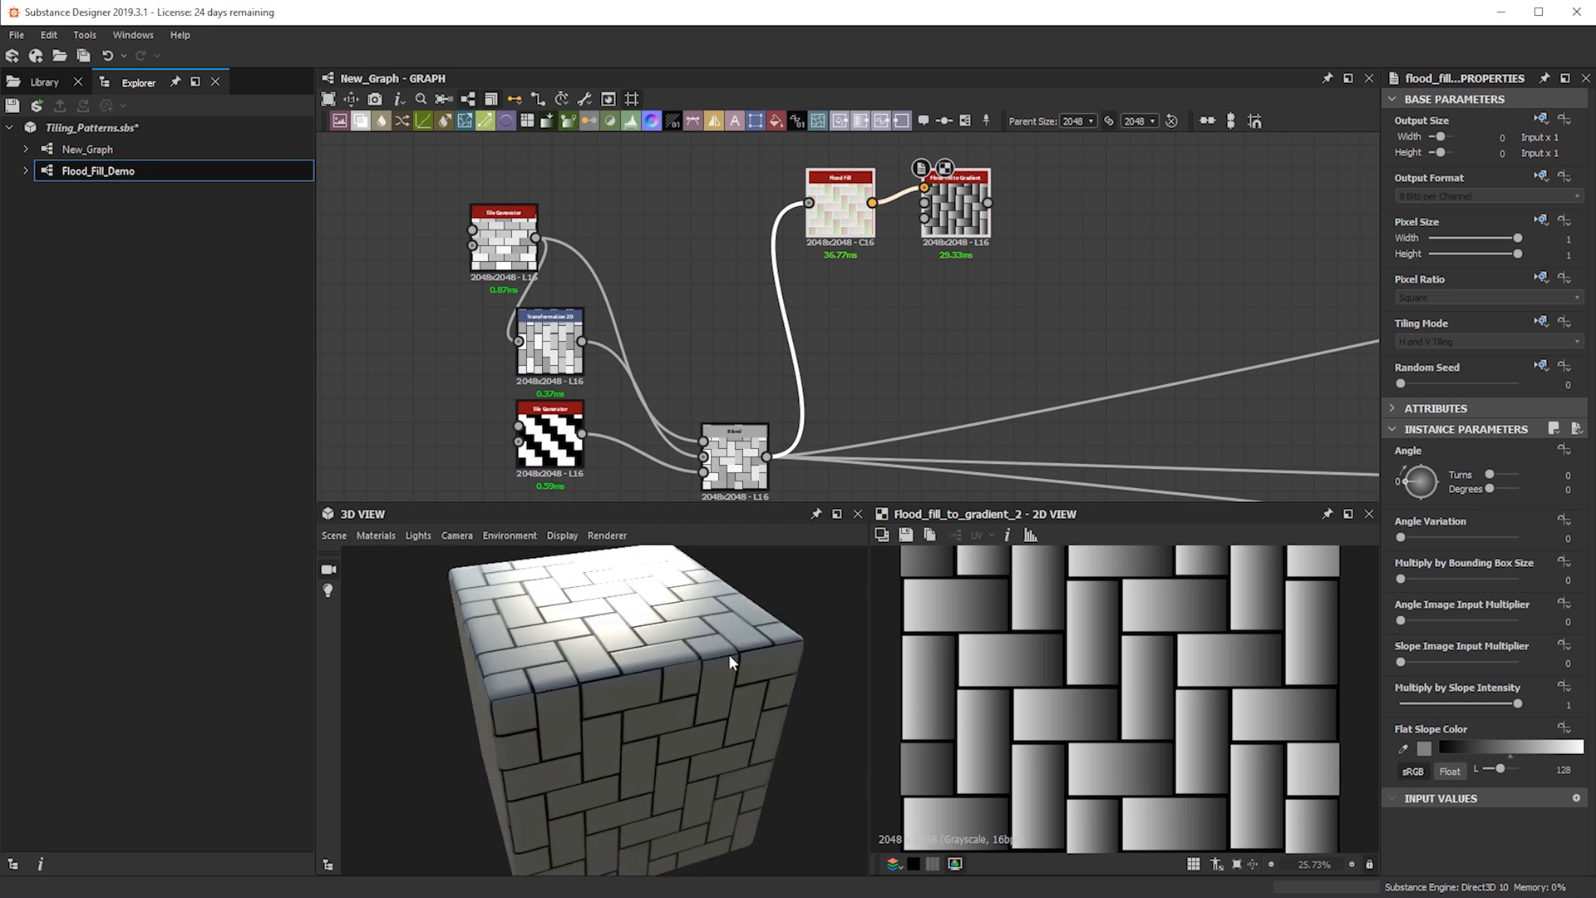
{"action": "left_click", "coordinate": [378, 541]}
{"action": "mouse_move", "coordinate": [453, 557]}
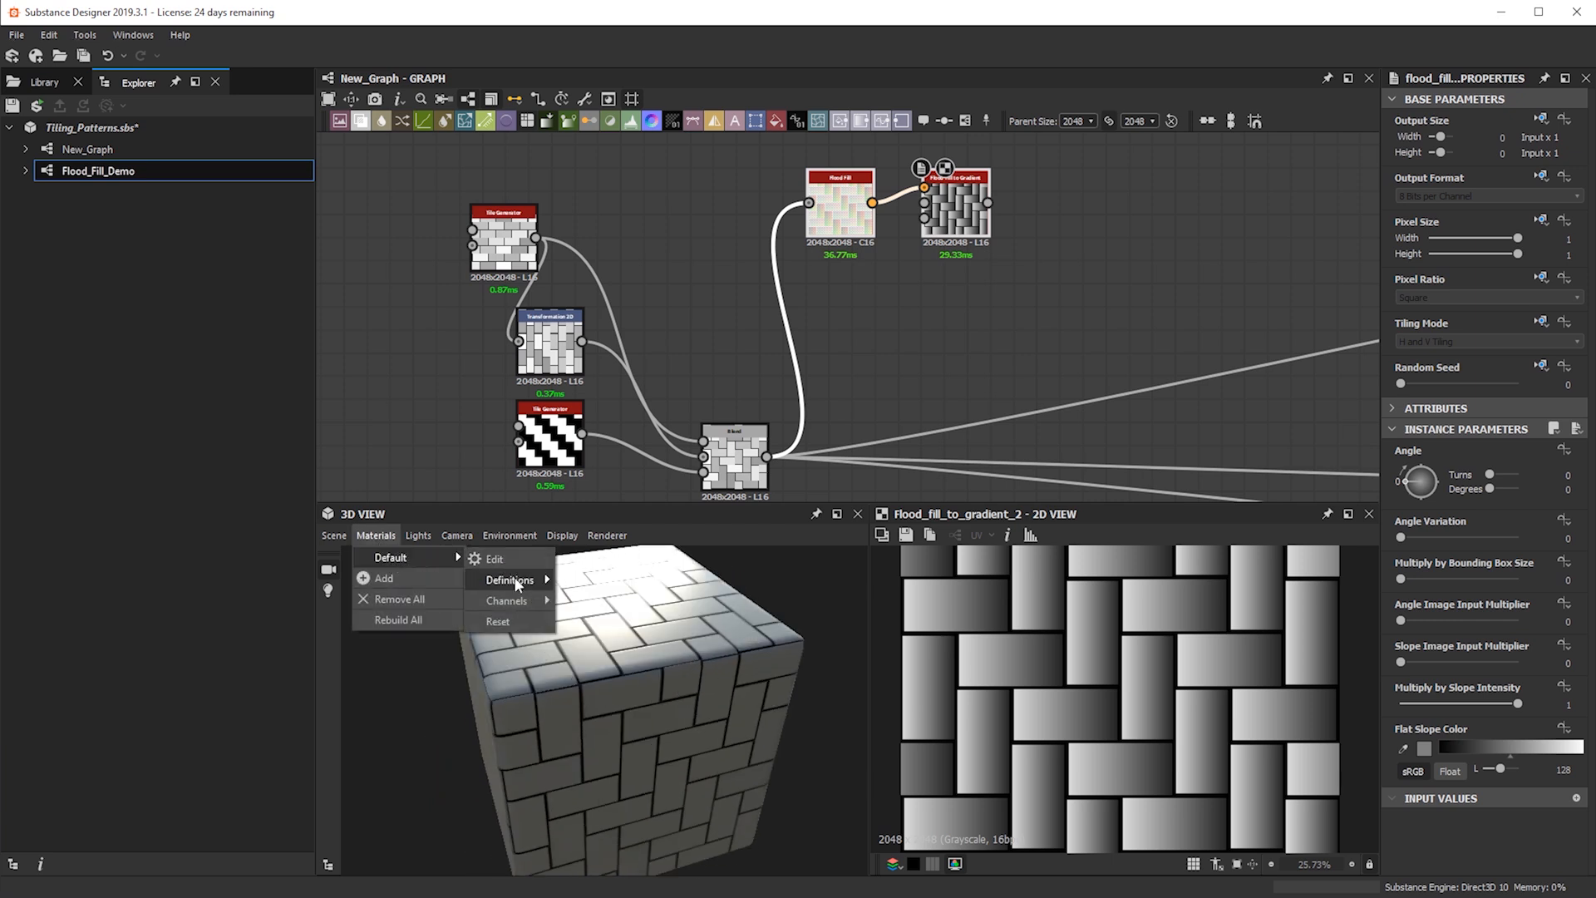
{"action": "mouse_move", "coordinate": [515, 579]}
{"action": "mouse_move", "coordinate": [655, 639]}
{"action": "left_click", "coordinate": [871, 661]}
{"action": "left_click_drag", "start_coordinate": [615, 706], "coordinate": [897, 634]}
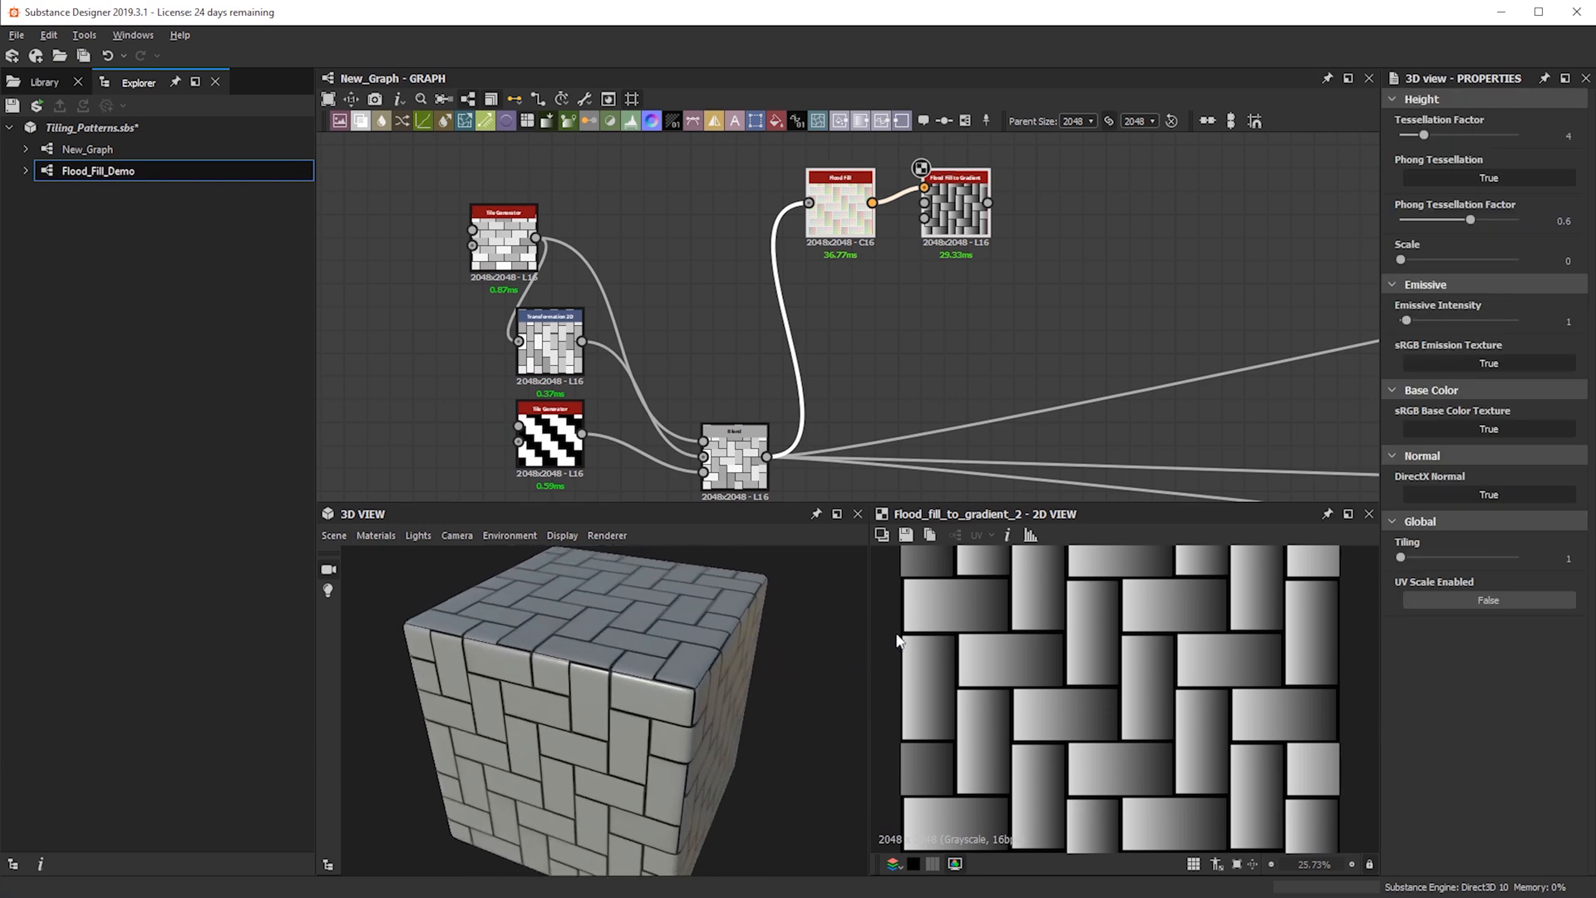
{"action": "left_click_drag", "start_coordinate": [1471, 219], "coordinate": [1518, 220]}
{"action": "left_click_drag", "start_coordinate": [1400, 259], "coordinate": [1464, 253]}
Examine the cube's displaced bricks up close in the 3D view and compare them with the herringbone Blend's output in the 2D view
{"action": "right_click_drag", "start_coordinate": [640, 622], "coordinate": [638, 628], "text": "ctrl+shift"}
{"action": "middle_click_drag", "start_coordinate": [637, 629], "coordinate": [671, 654]}
{"action": "scroll", "coordinate": [670, 654], "scroll_direction": "up", "scroll_amount": 3}
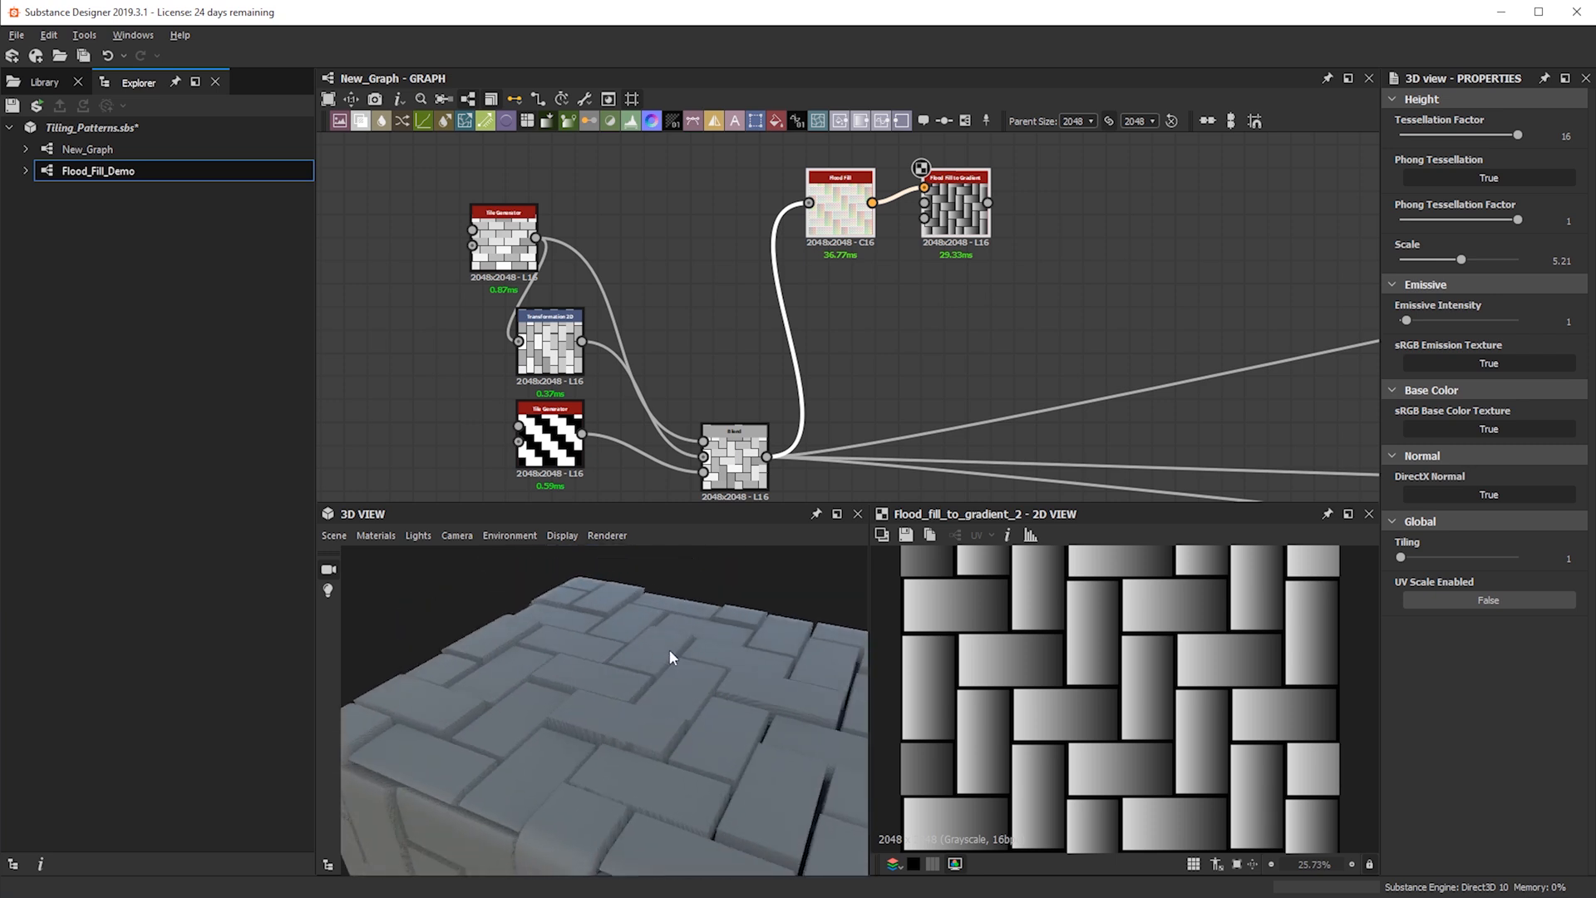
{"action": "left_click_drag", "start_coordinate": [670, 653], "coordinate": [684, 624]}
{"action": "right_click_drag", "start_coordinate": [684, 623], "coordinate": [732, 665], "text": "ctrl+shift"}
{"action": "left_click_drag", "start_coordinate": [731, 665], "coordinate": [670, 676]}
{"action": "left_click", "coordinate": [753, 474]}
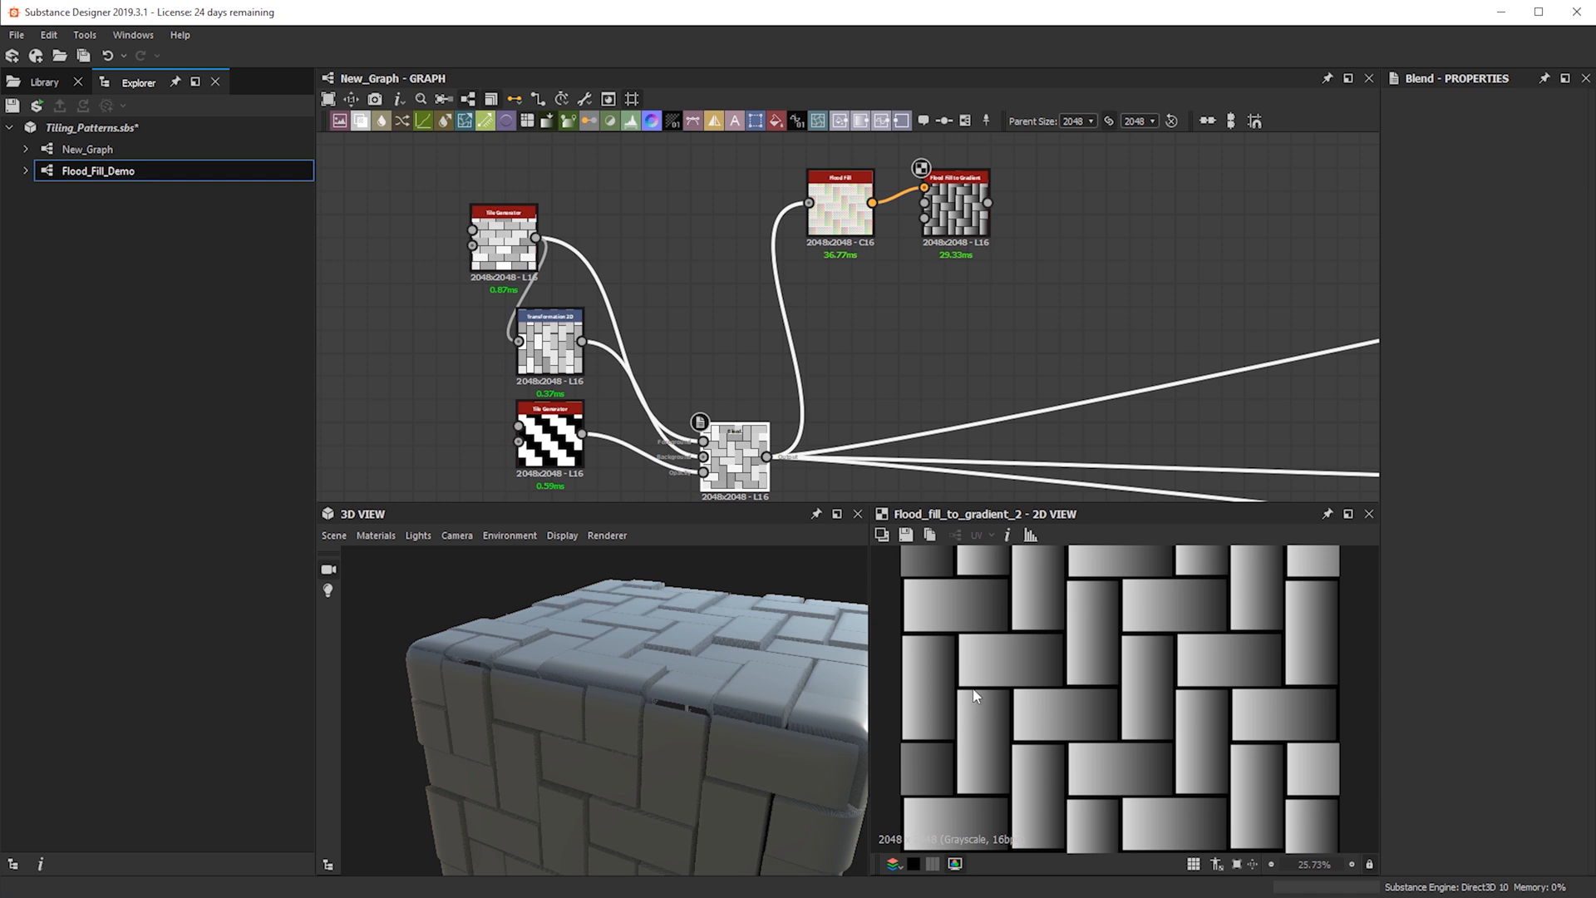
{"action": "left_click_drag", "start_coordinate": [665, 706], "coordinate": [713, 663]}
{"action": "scroll", "coordinate": [601, 702], "scroll_direction": "up", "scroll_amount": 3}
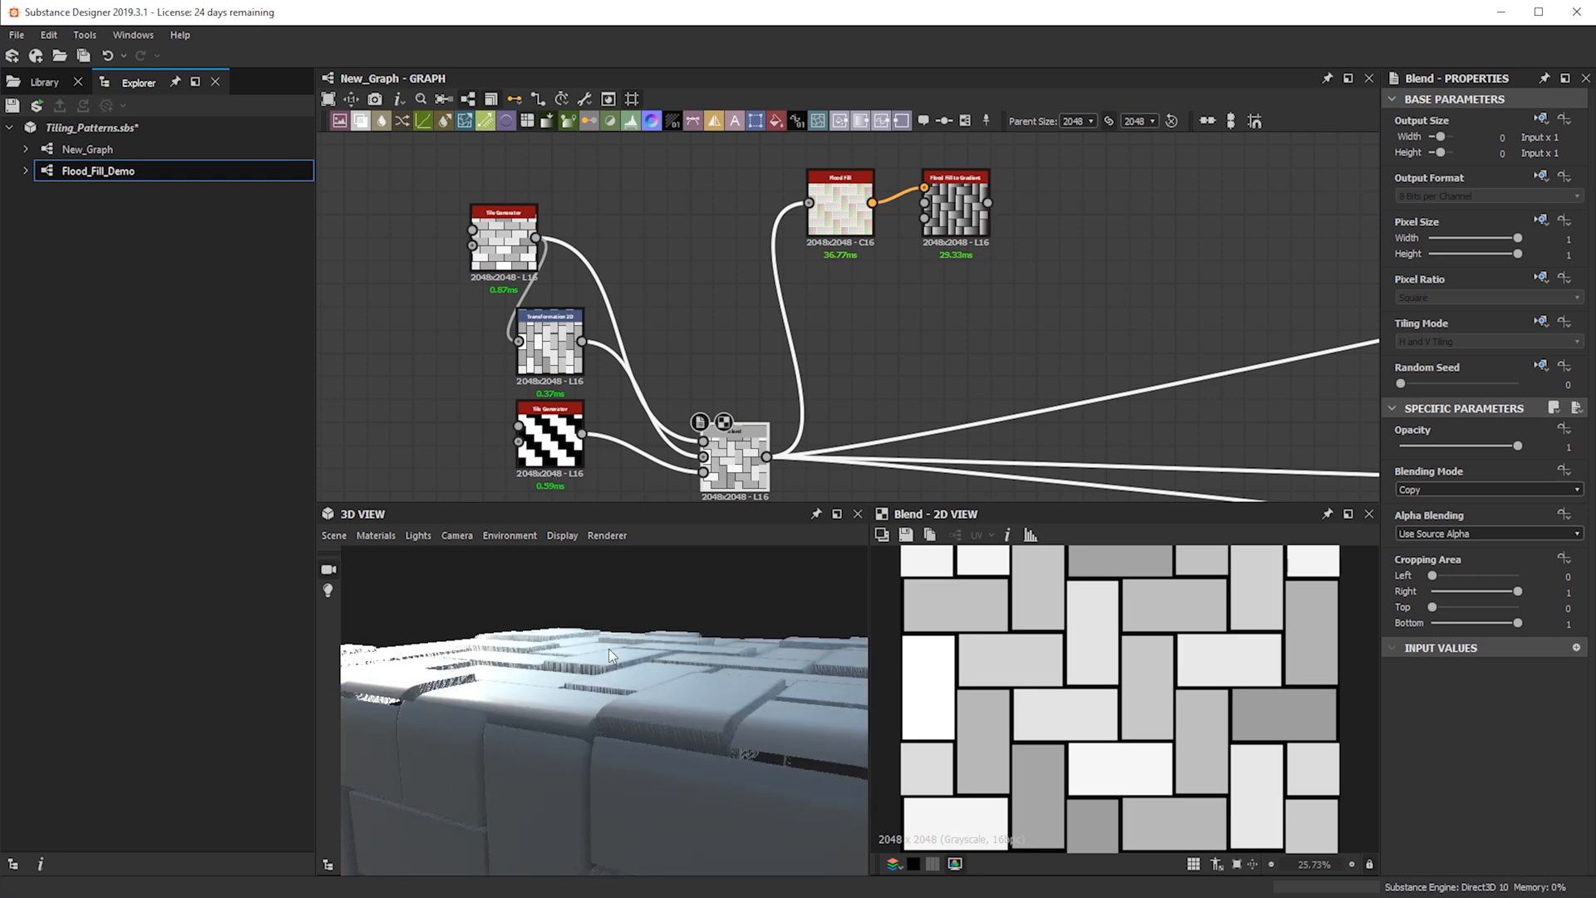
{"action": "scroll", "coordinate": [895, 340], "scroll_direction": "down", "scroll_amount": 3}
Move the two Flood Fill nodes closer to the herringbone Blend and reroute its outgoing downstream connections to the Flood Fill to Gradient output
{"action": "left_click_drag", "start_coordinate": [981, 204], "coordinate": [864, 259]}
{"action": "left_click_drag", "start_coordinate": [863, 246], "coordinate": [860, 343]}
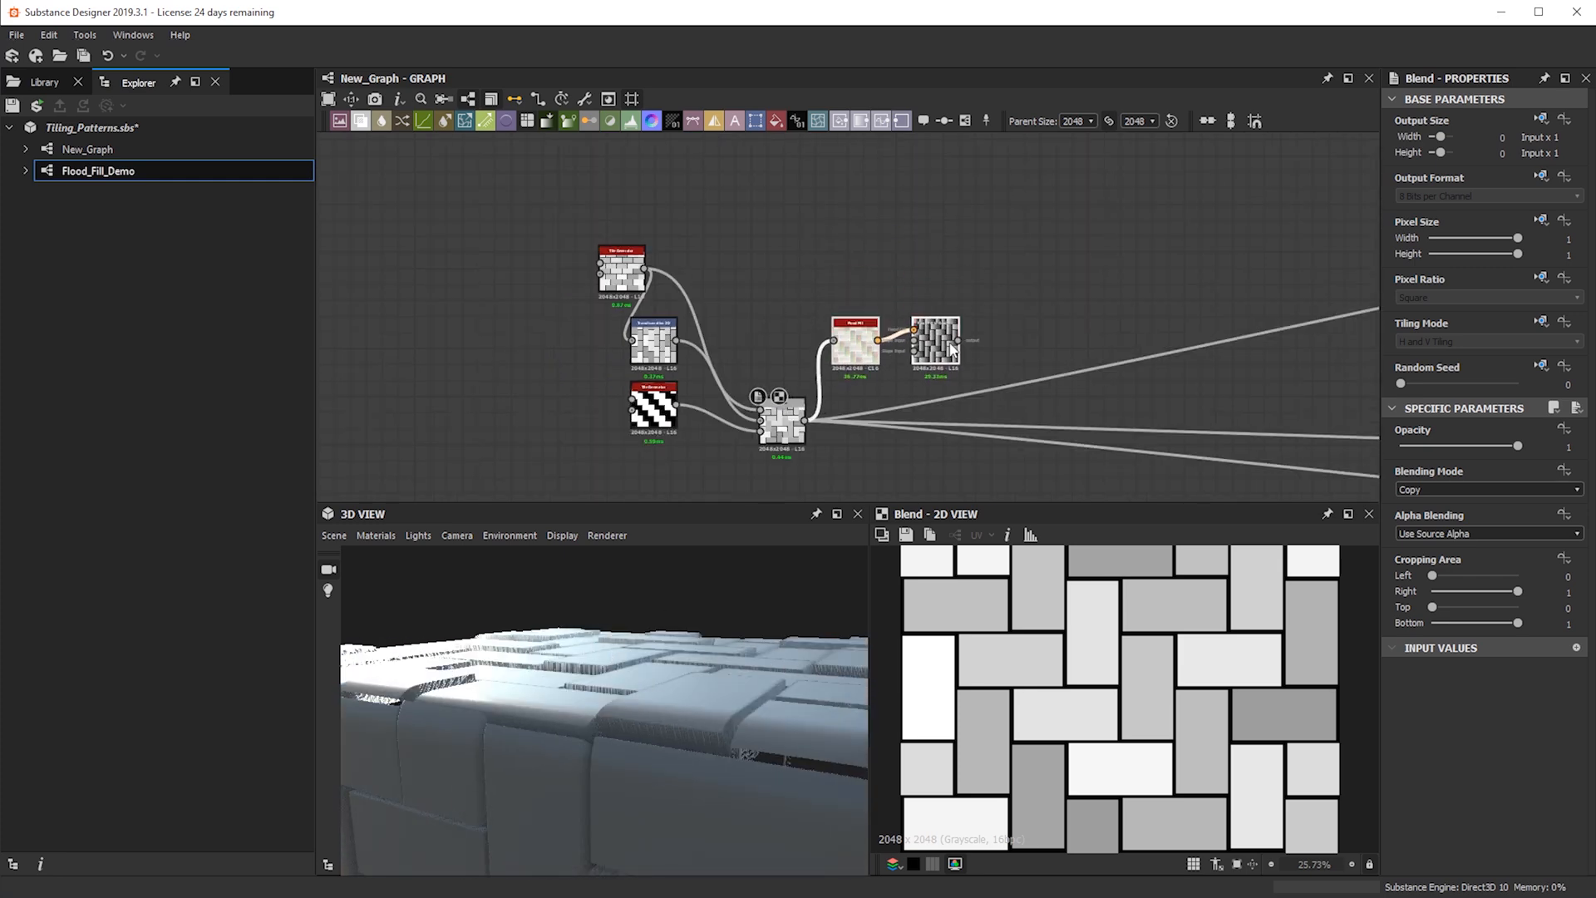
{"action": "scroll", "coordinate": [953, 345], "scroll_direction": "up", "scroll_amount": 3}
{"action": "middle_click_drag", "start_coordinate": [868, 278], "coordinate": [803, 213]}
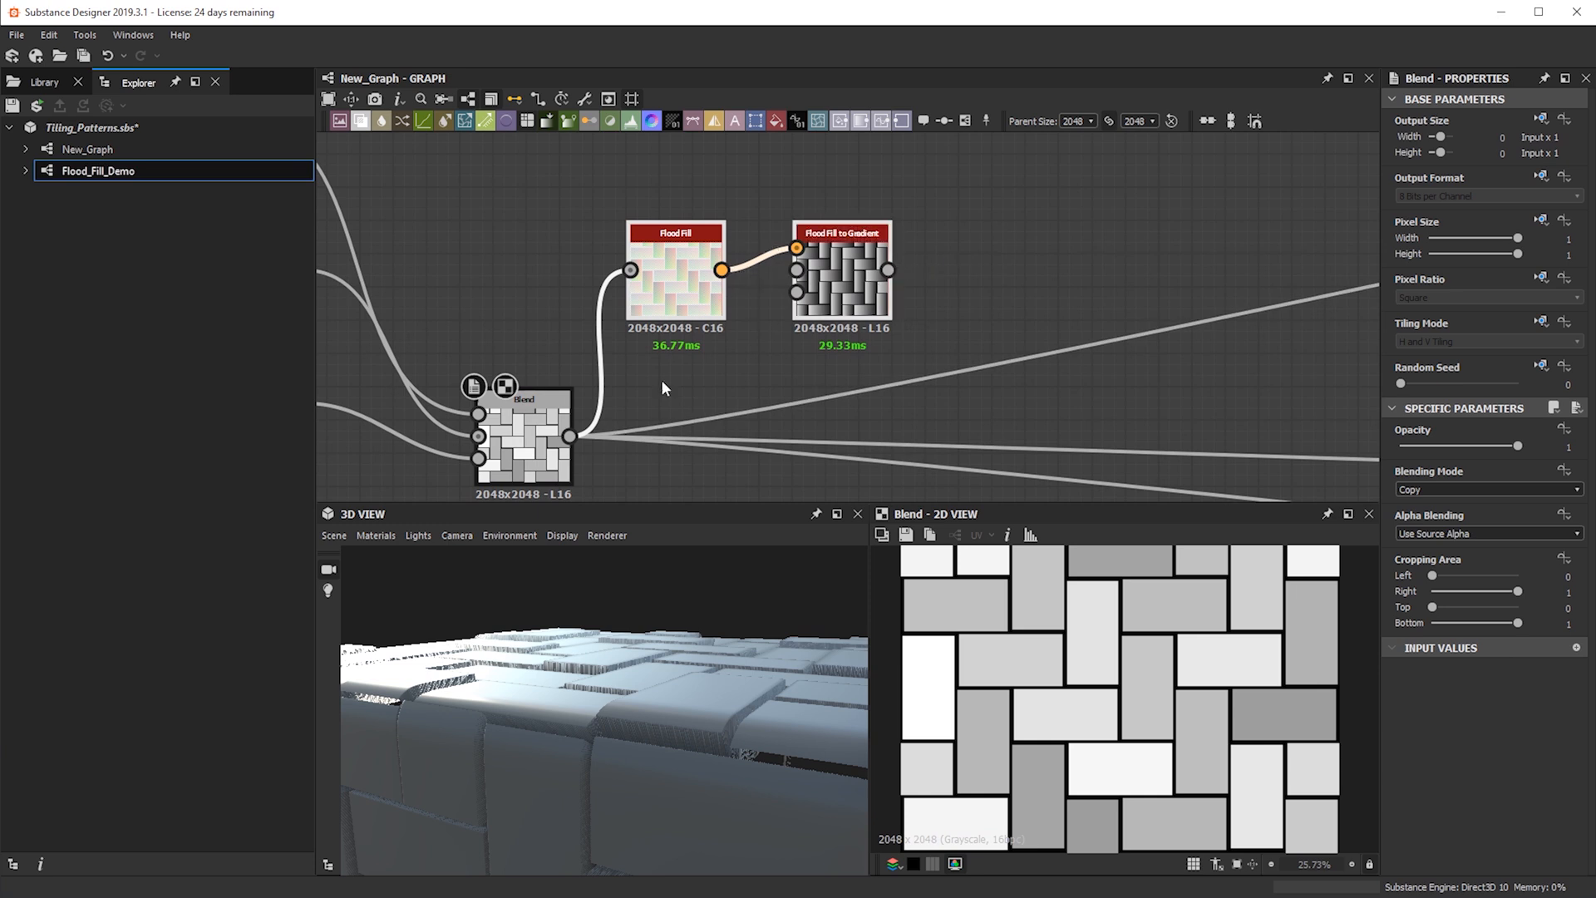
{"action": "left_click_drag", "start_coordinate": [569, 437], "coordinate": [886, 272], "text": "shift"}
Examine the slope of the gradient-driven bricks on the cube in the 3D view
{"action": "left_click_drag", "start_coordinate": [596, 675], "coordinate": [546, 695]}
{"action": "left_click_drag", "start_coordinate": [628, 737], "coordinate": [670, 714]}
{"action": "scroll", "coordinate": [886, 312], "scroll_direction": "up", "scroll_amount": 5}
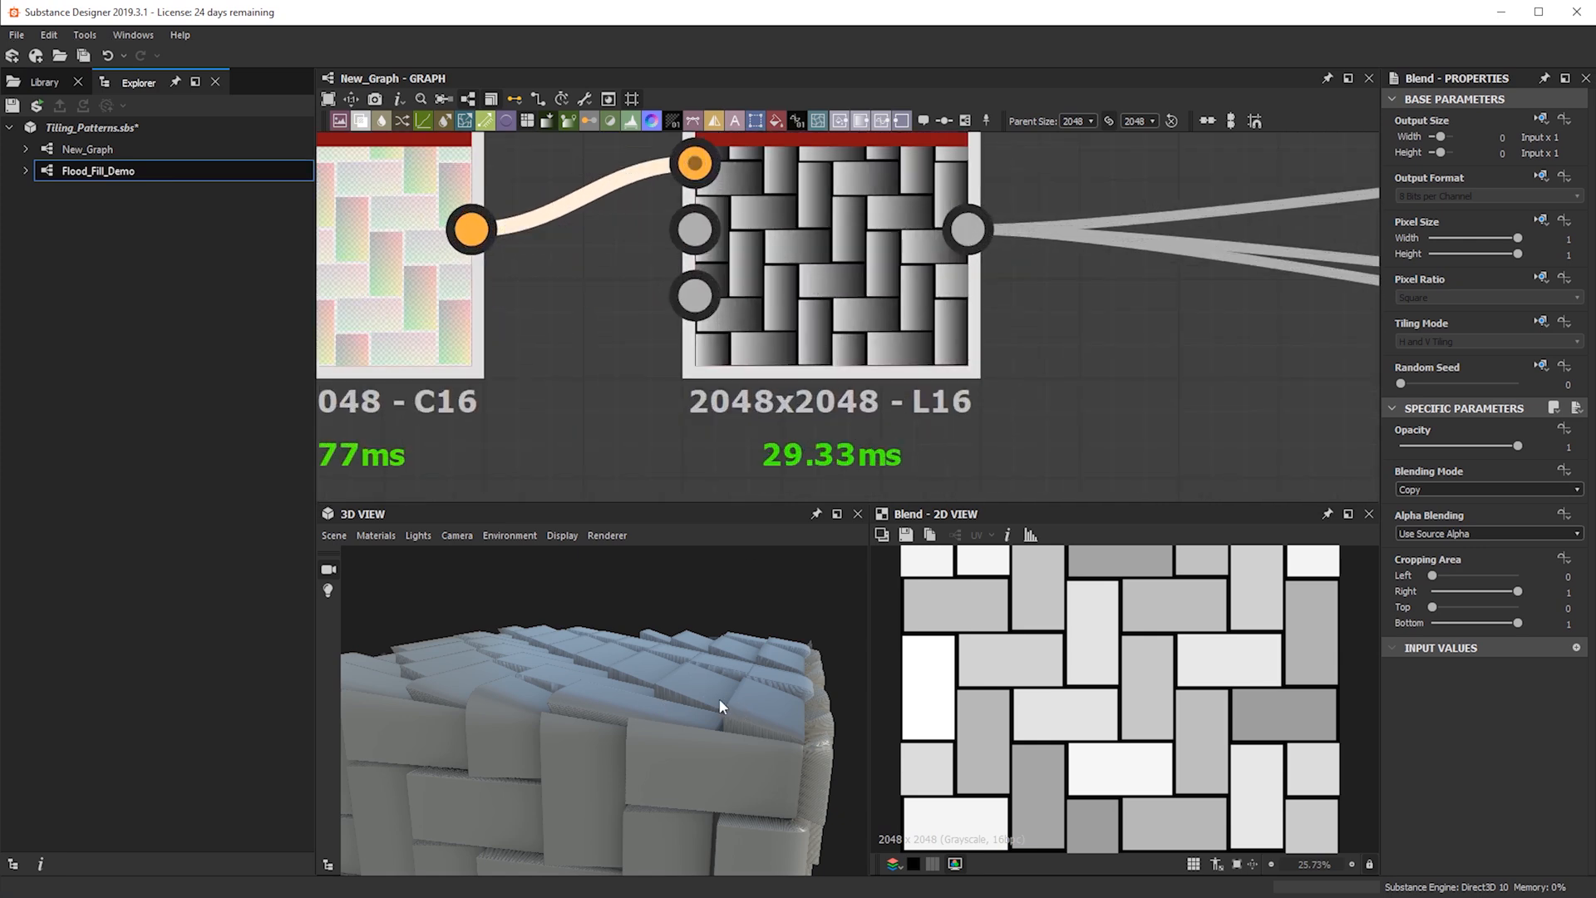
{"action": "left_click_drag", "start_coordinate": [720, 706], "coordinate": [724, 724]}
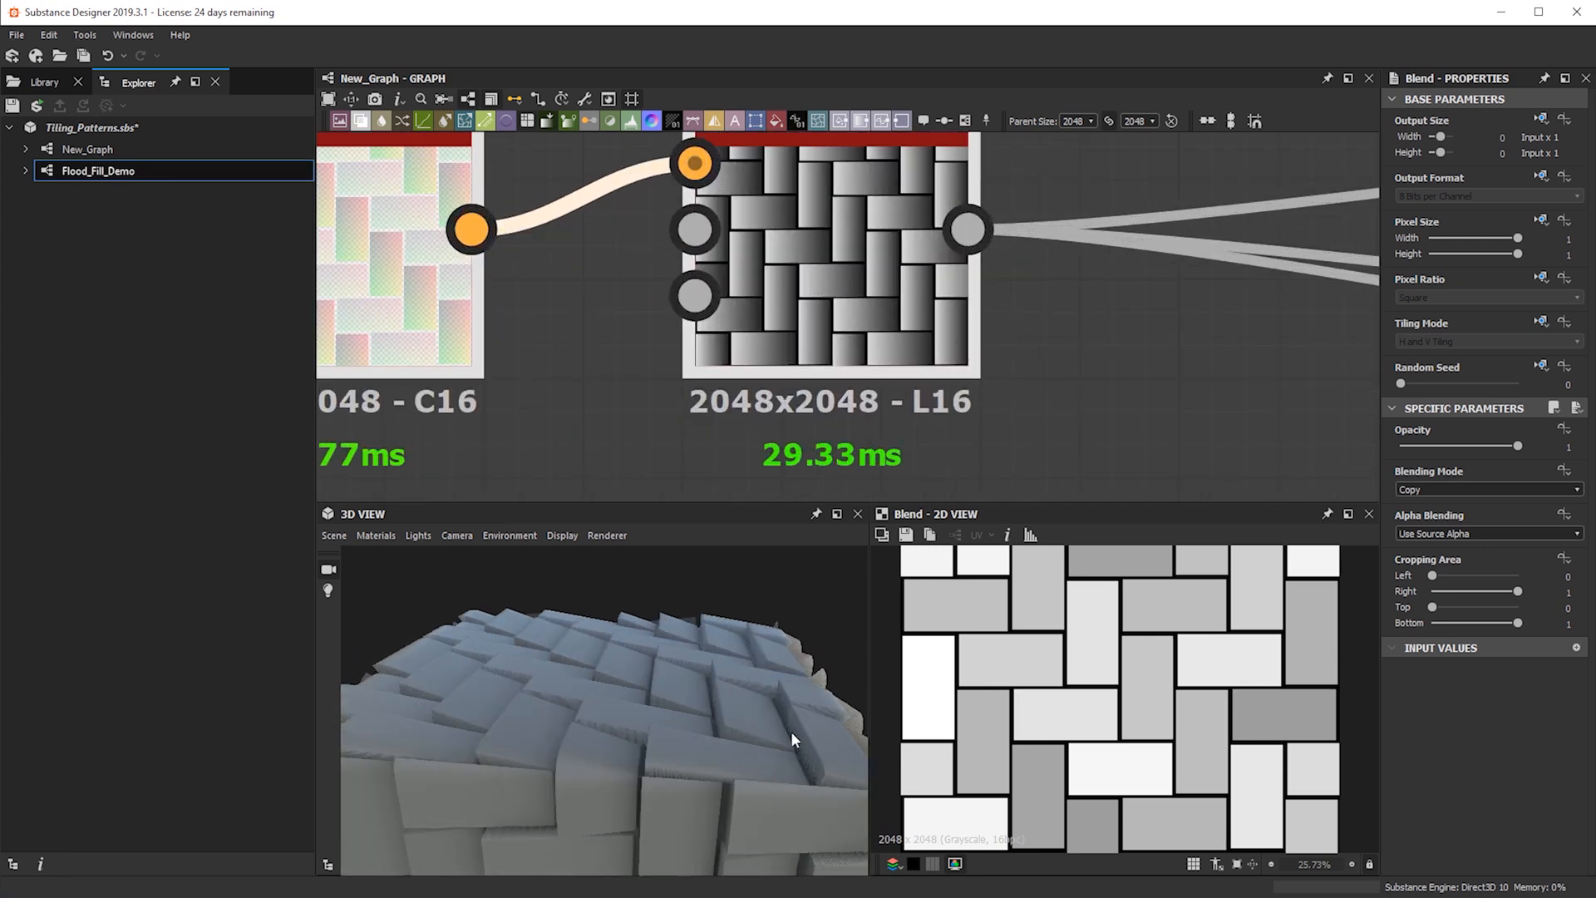
{"action": "scroll", "coordinate": [740, 712], "scroll_direction": "down", "scroll_amount": 3}
{"action": "left_click_drag", "start_coordinate": [677, 691], "coordinate": [666, 618]}
{"action": "scroll", "coordinate": [599, 389], "scroll_direction": "down", "scroll_amount": 3}
Set the Flood Fill to Gradient node's Angle Variation to 1
{"action": "middle_click_drag", "start_coordinate": [772, 377], "coordinate": [773, 264]}
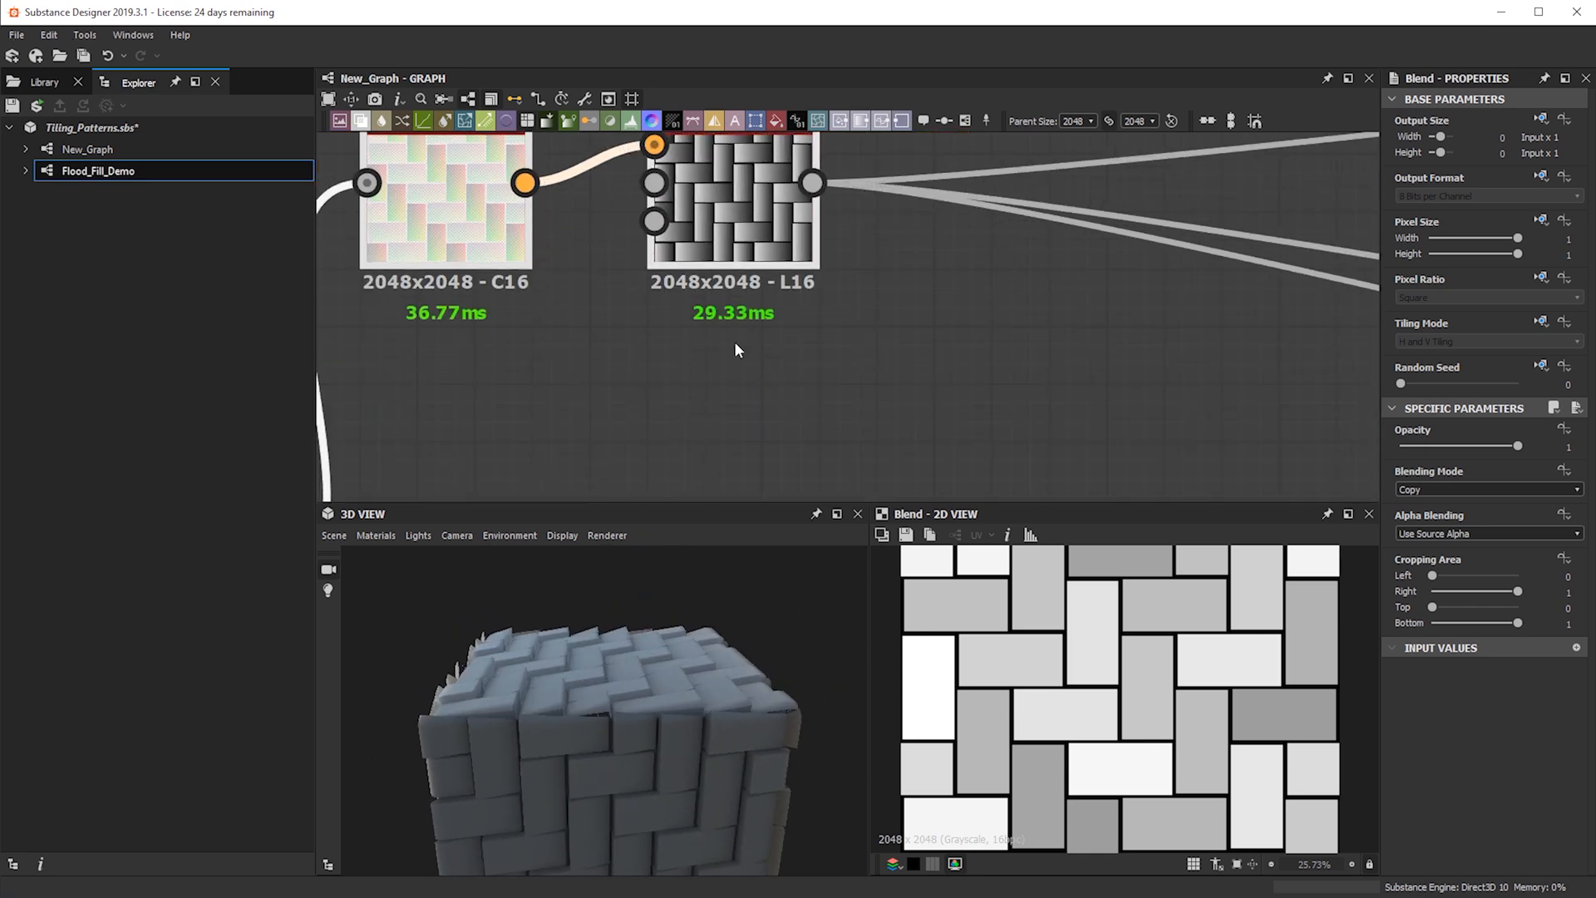
{"action": "middle_click_drag", "start_coordinate": [735, 343], "coordinate": [783, 417]}
{"action": "scroll", "coordinate": [783, 417], "scroll_direction": "down", "scroll_amount": 2}
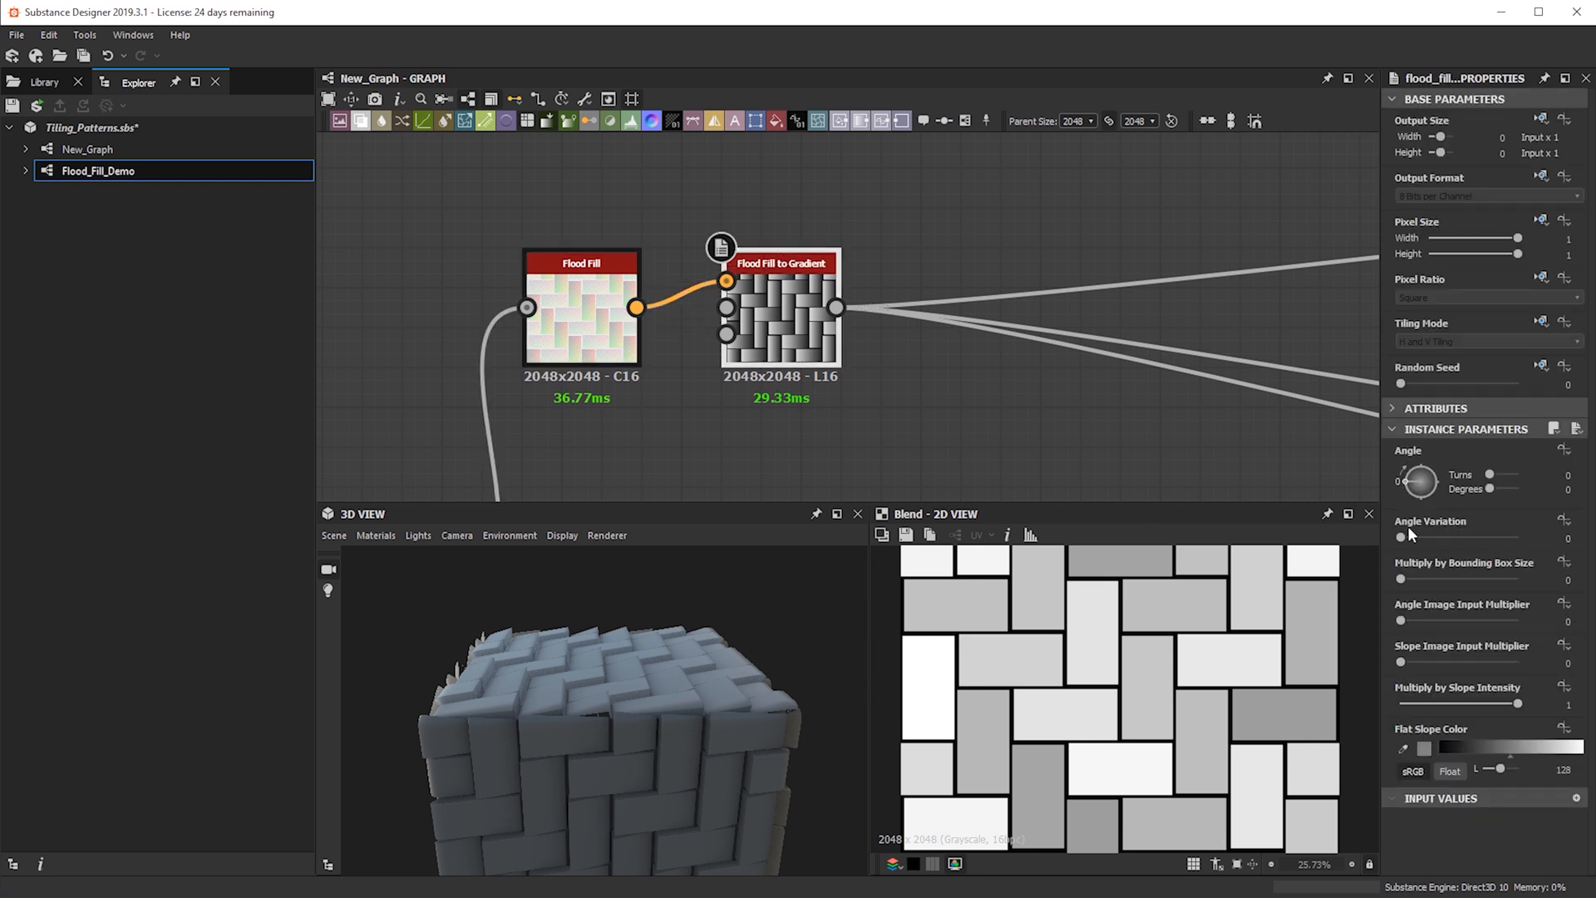
{"action": "left_click_drag", "start_coordinate": [698, 701], "coordinate": [1302, 657]}
{"action": "left_click_drag", "start_coordinate": [1419, 536], "coordinate": [1543, 532]}
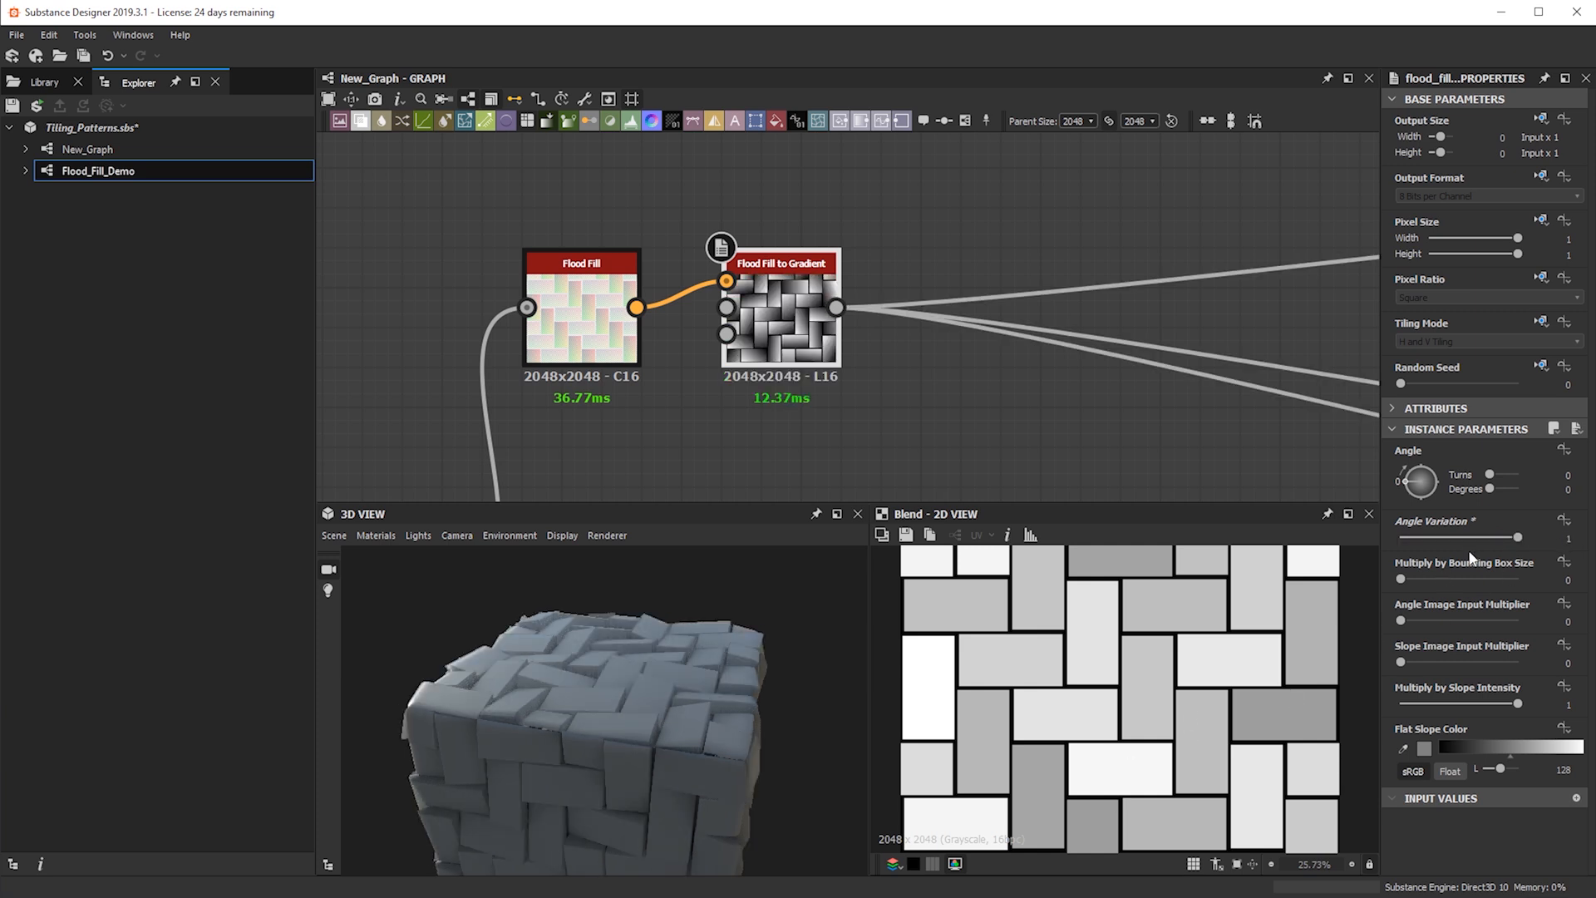
Examine the varied tilt directions of the bricks from several sides of the cube in the 3D view
{"action": "left_click_drag", "start_coordinate": [634, 686], "coordinate": [855, 678]}
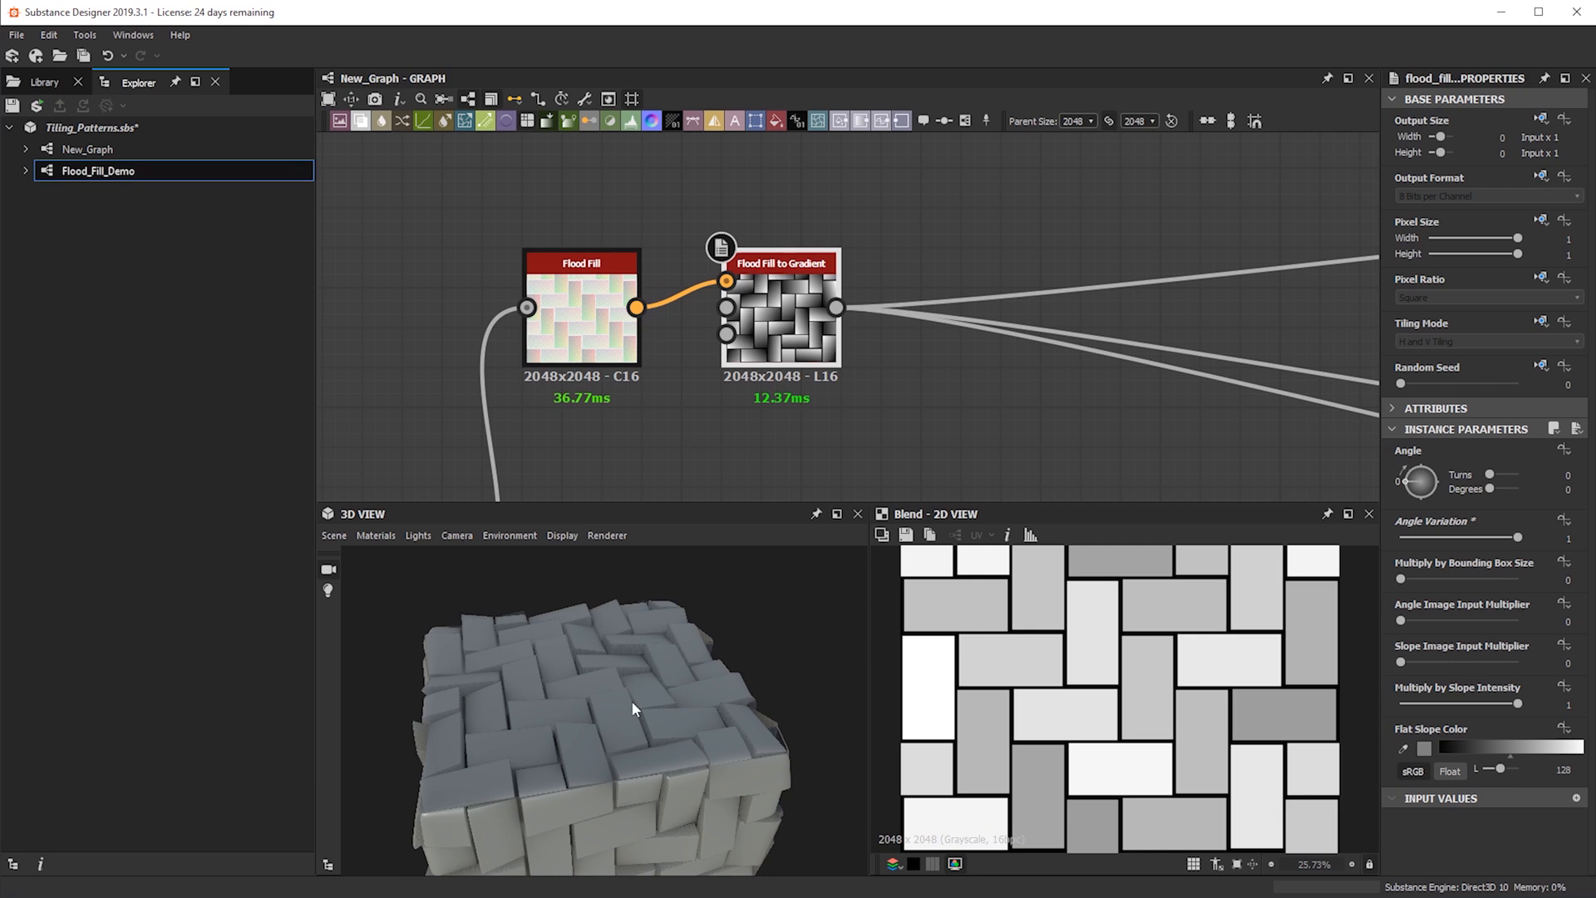
{"action": "left_click_drag", "start_coordinate": [636, 681], "coordinate": [537, 669]}
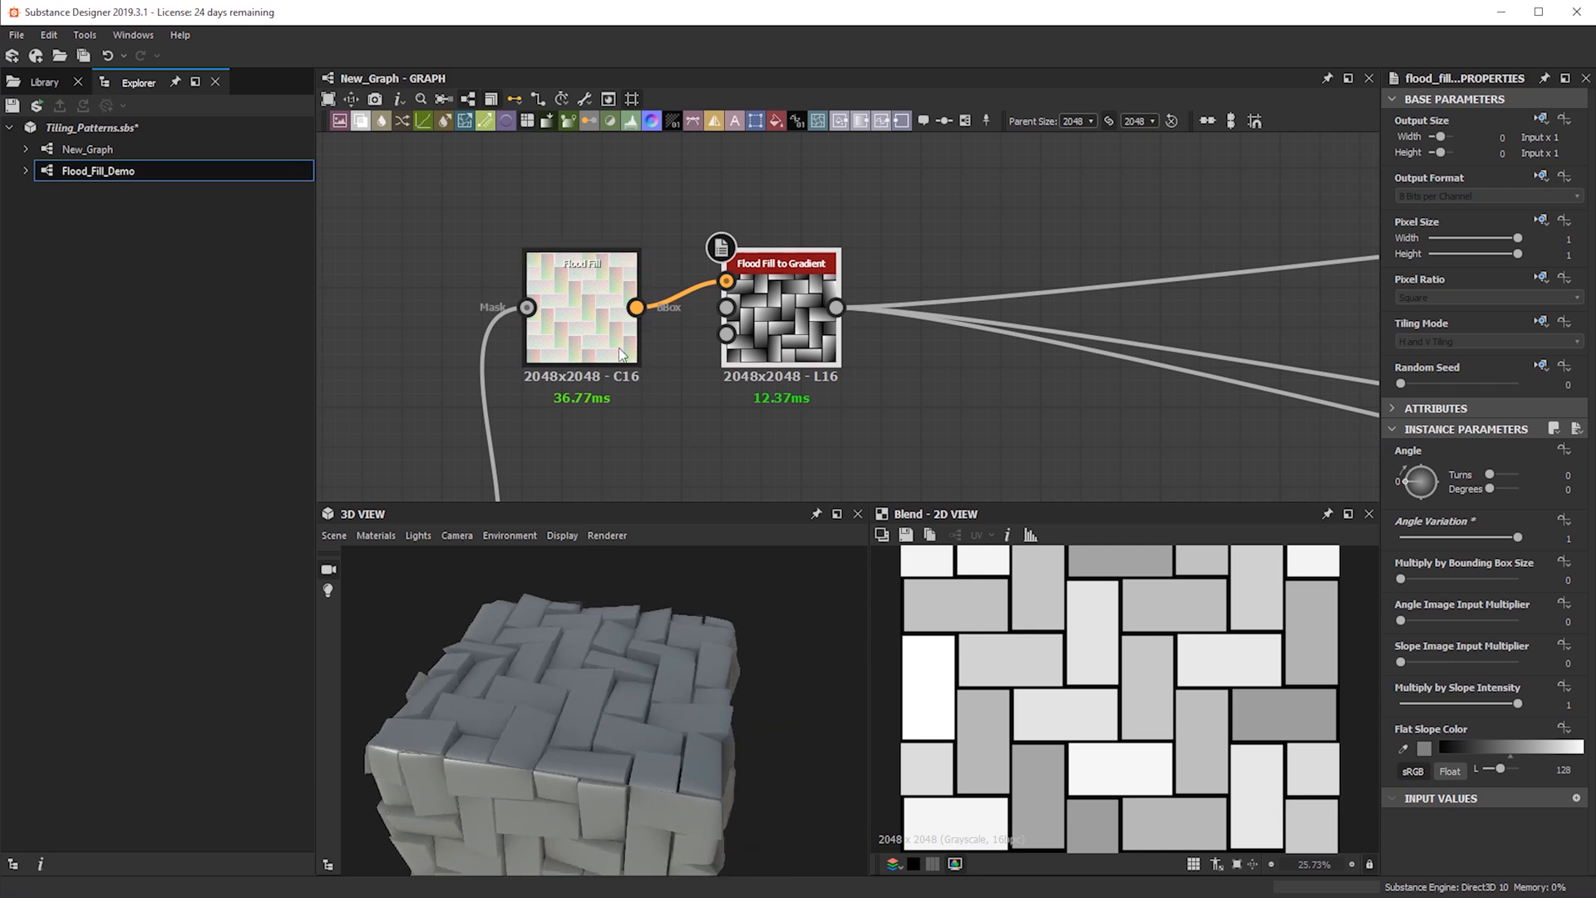
{"action": "left_click_drag", "start_coordinate": [629, 661], "coordinate": [930, 647]}
{"action": "scroll", "coordinate": [650, 672], "scroll_direction": "up", "scroll_amount": 3}
{"action": "left_click_drag", "start_coordinate": [650, 671], "coordinate": [773, 716]}
{"action": "right_click_drag", "start_coordinate": [642, 686], "coordinate": [701, 685], "text": "ctrl+shift"}
{"action": "scroll", "coordinate": [700, 686], "scroll_direction": "down", "scroll_amount": 2}
{"action": "left_click_drag", "start_coordinate": [701, 686], "coordinate": [565, 587]}
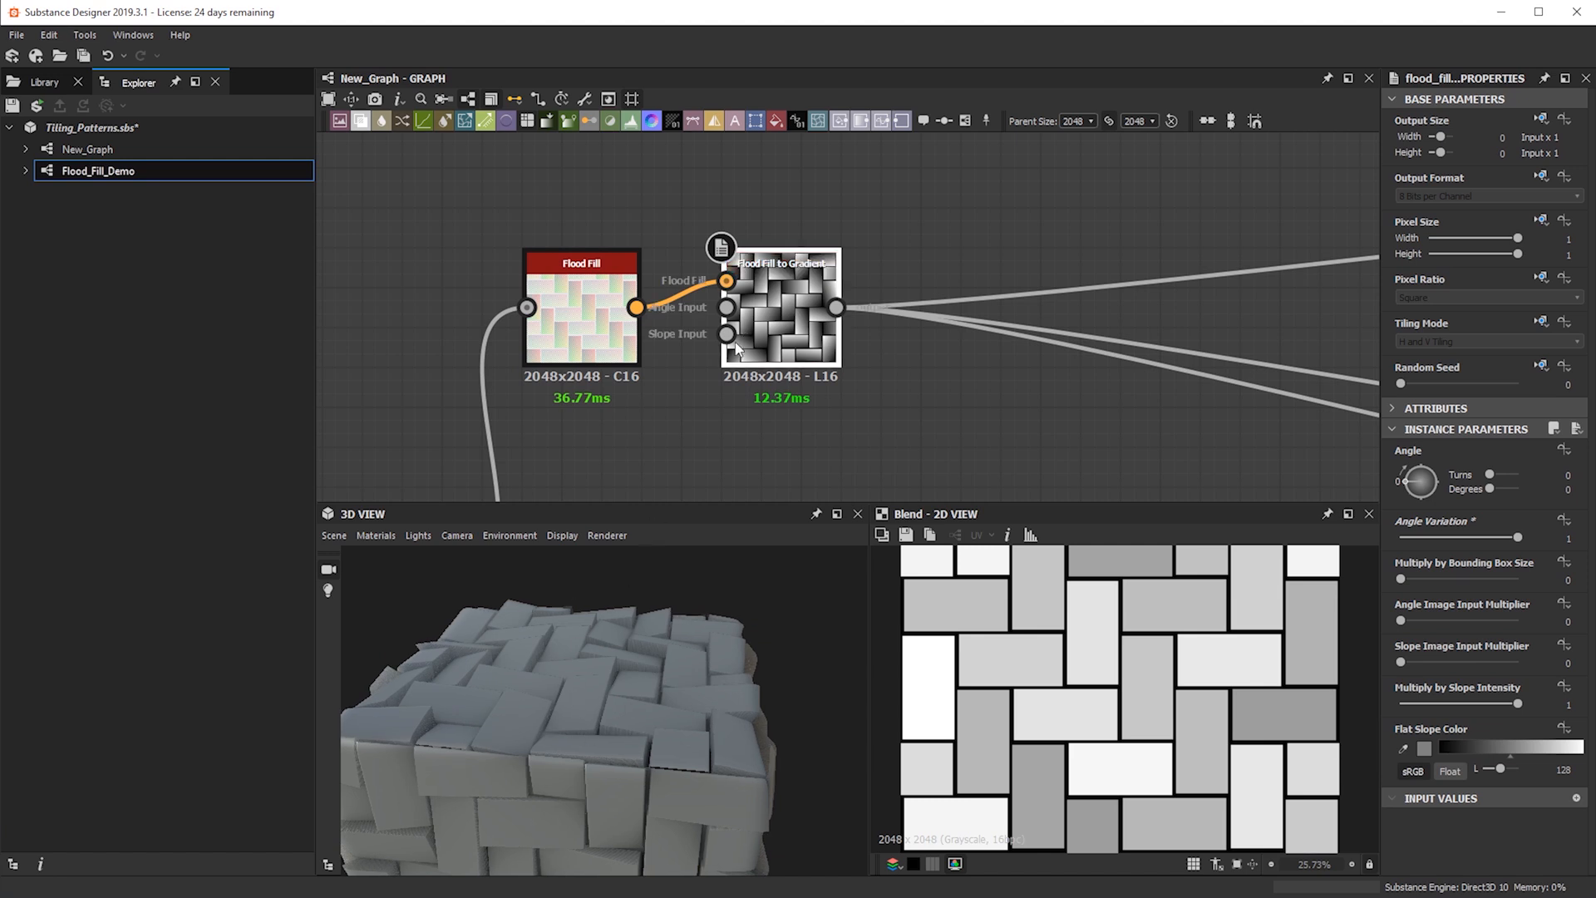
{"action": "scroll", "coordinate": [723, 308], "scroll_direction": "down", "scroll_amount": 2}
{"action": "middle_click_drag", "start_coordinate": [724, 307], "coordinate": [730, 240]}
{"action": "scroll", "coordinate": [724, 360], "scroll_direction": "down", "scroll_amount": 2}
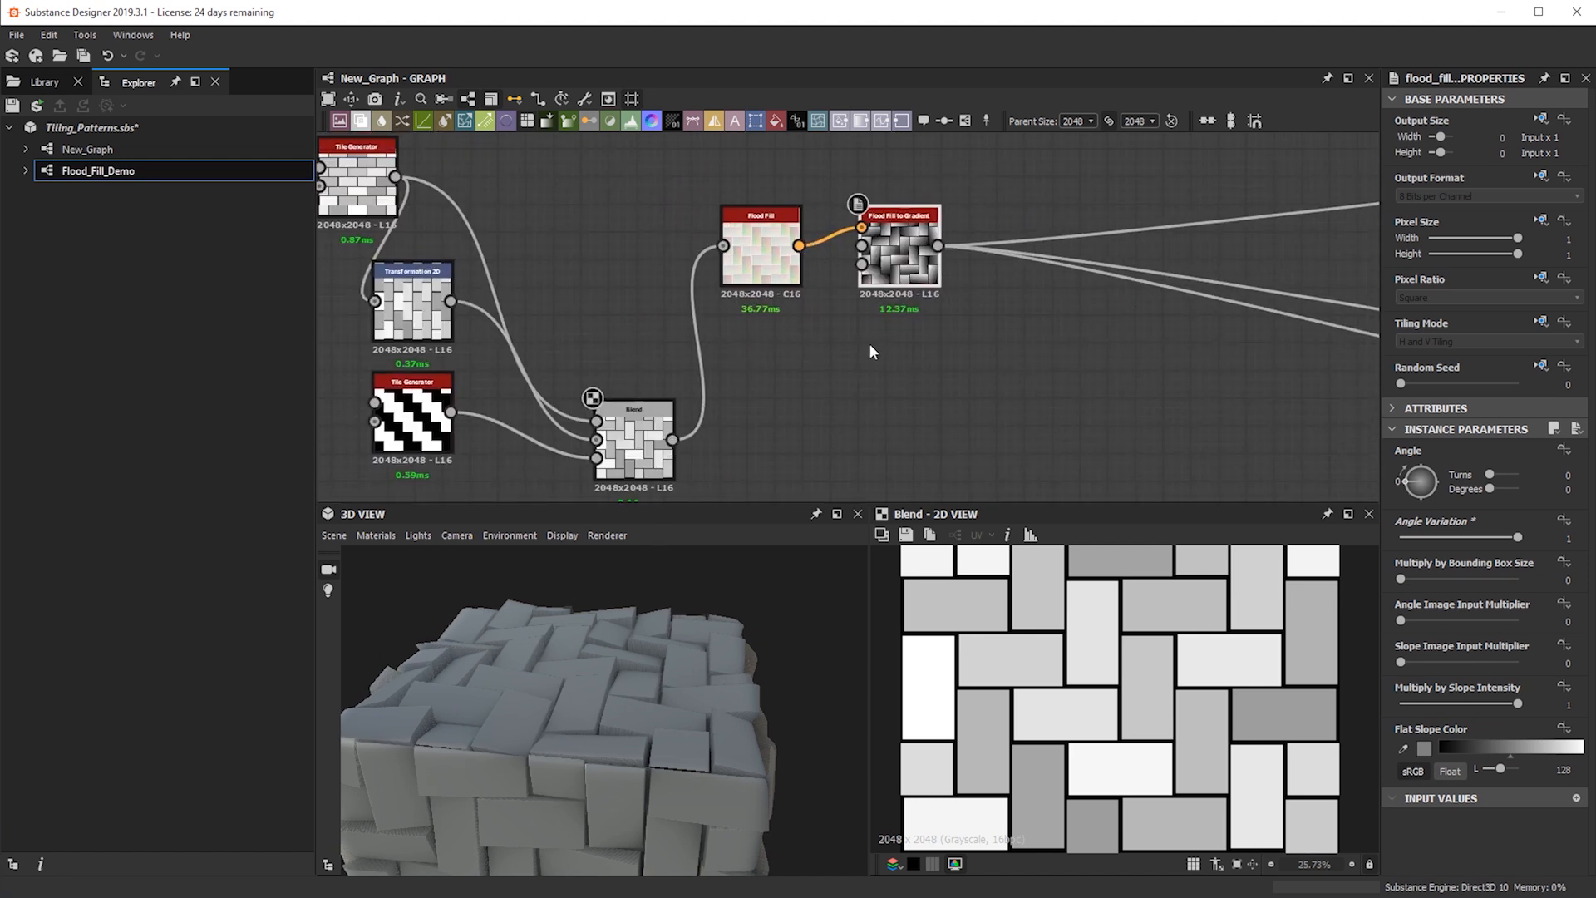
{"action": "scroll", "coordinate": [869, 340], "scroll_direction": "down", "scroll_amount": 1}
{"action": "left_click_drag", "start_coordinate": [632, 686], "coordinate": [665, 645]}
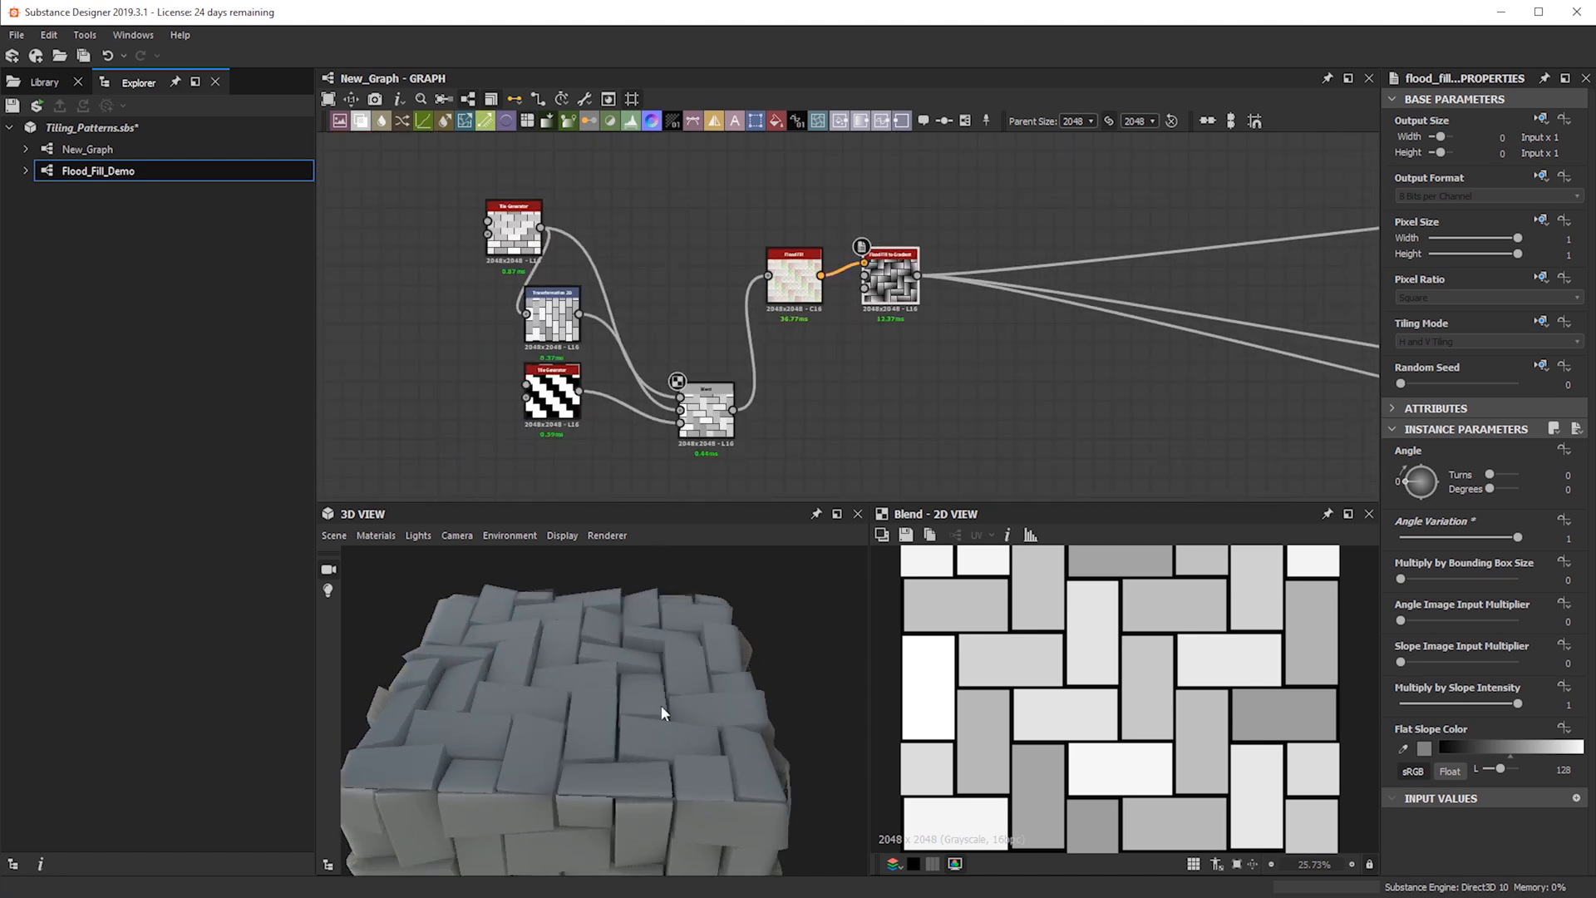
{"action": "left_click_drag", "start_coordinate": [573, 724], "coordinate": [708, 675]}
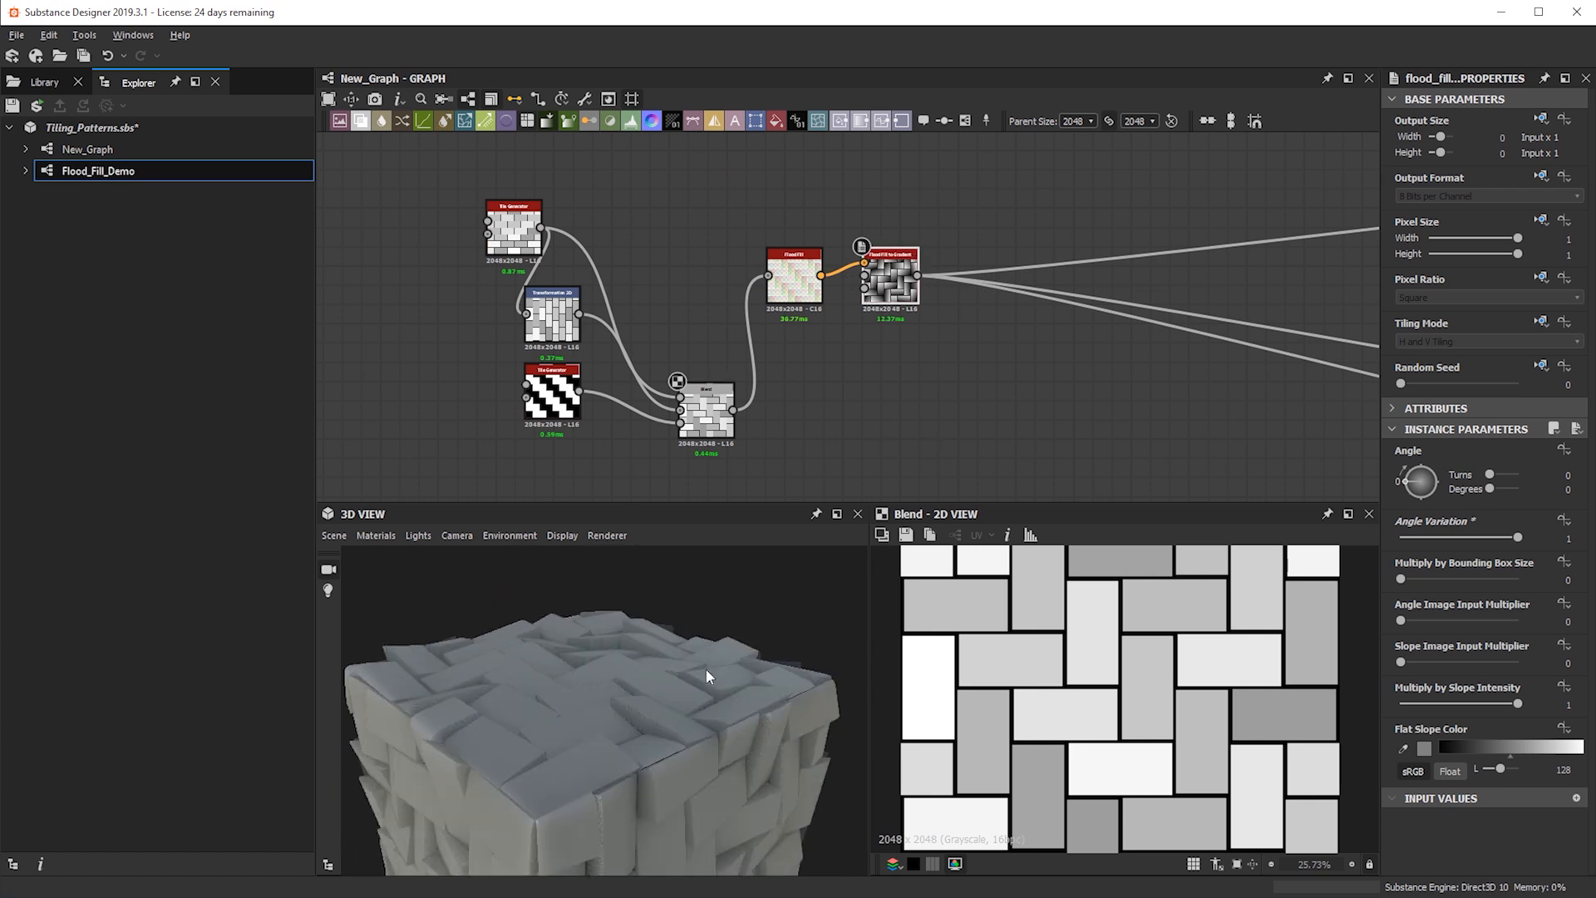
{"action": "left_click_drag", "start_coordinate": [570, 703], "coordinate": [632, 715]}
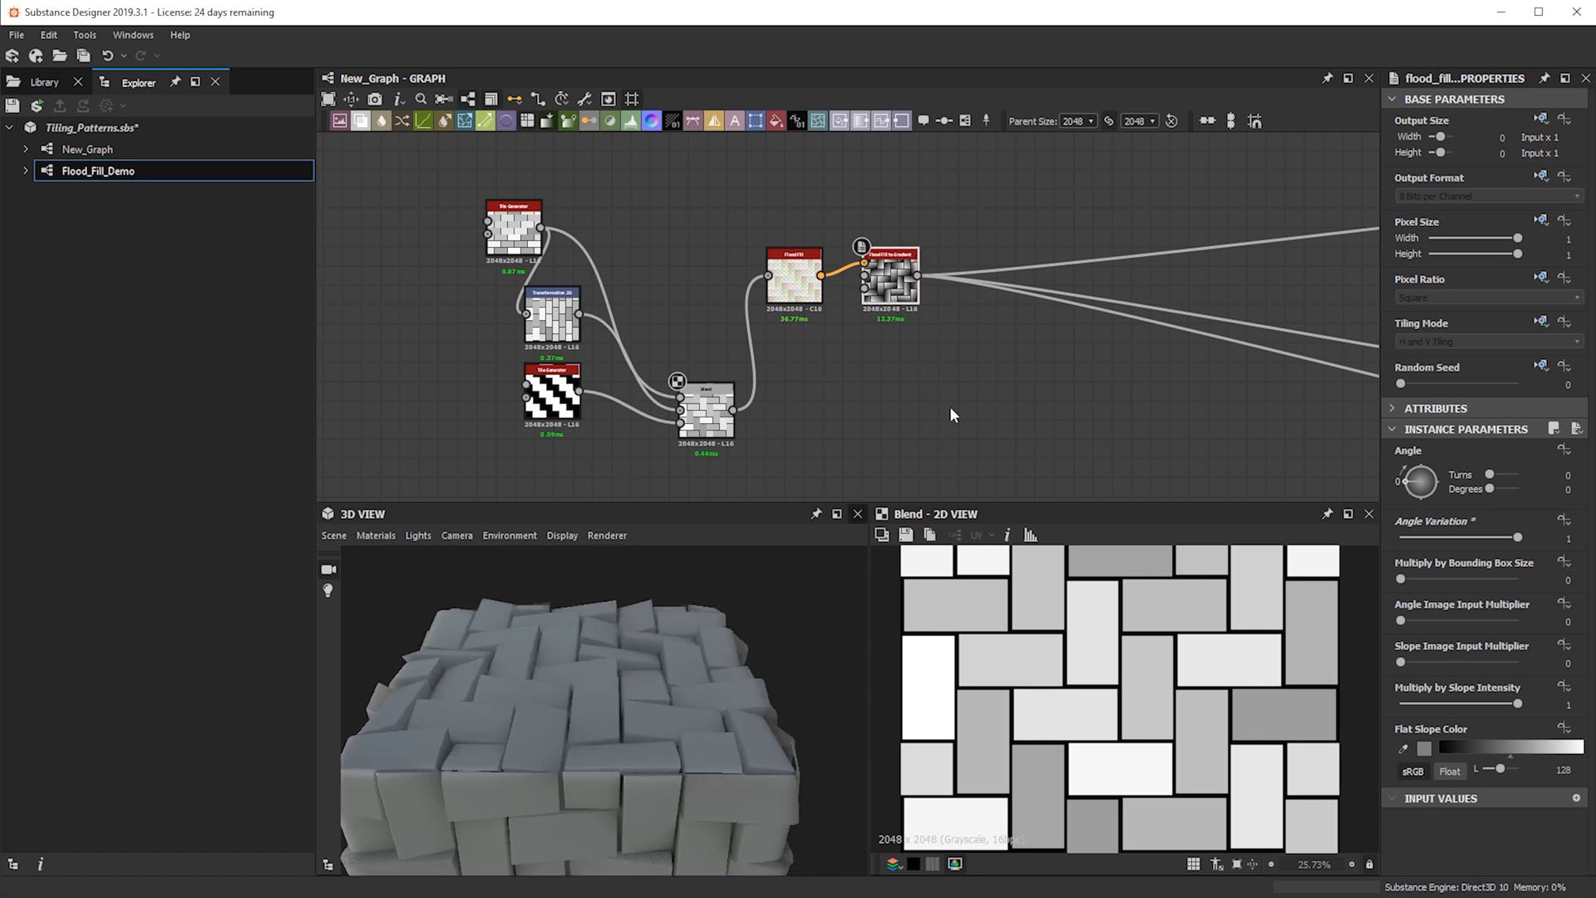
Blend the Flood Fill to Gradient output over the herringbone pattern with a new Blend node at 0.39 opacity, and reroute the outgoing connections to it
{"action": "middle_click_drag", "start_coordinate": [771, 391], "coordinate": [776, 380]}
{"action": "key", "text": "space"}
{"action": "type", "text": "b"}
{"action": "key", "text": "Escape"}
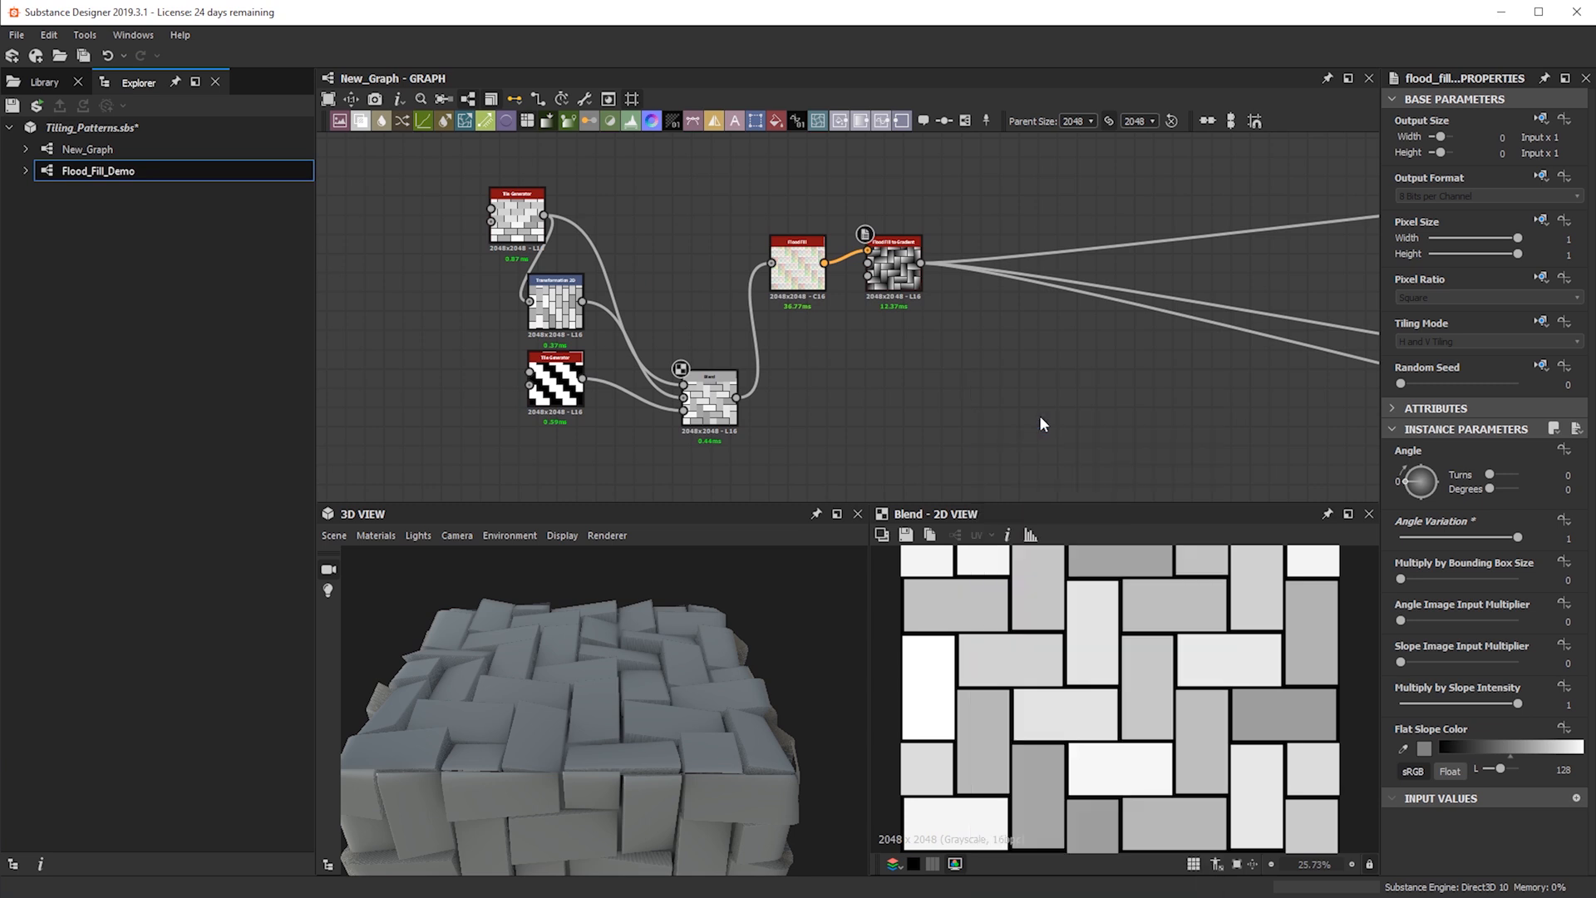
{"action": "left_click_drag", "start_coordinate": [736, 397], "coordinate": [981, 396]}
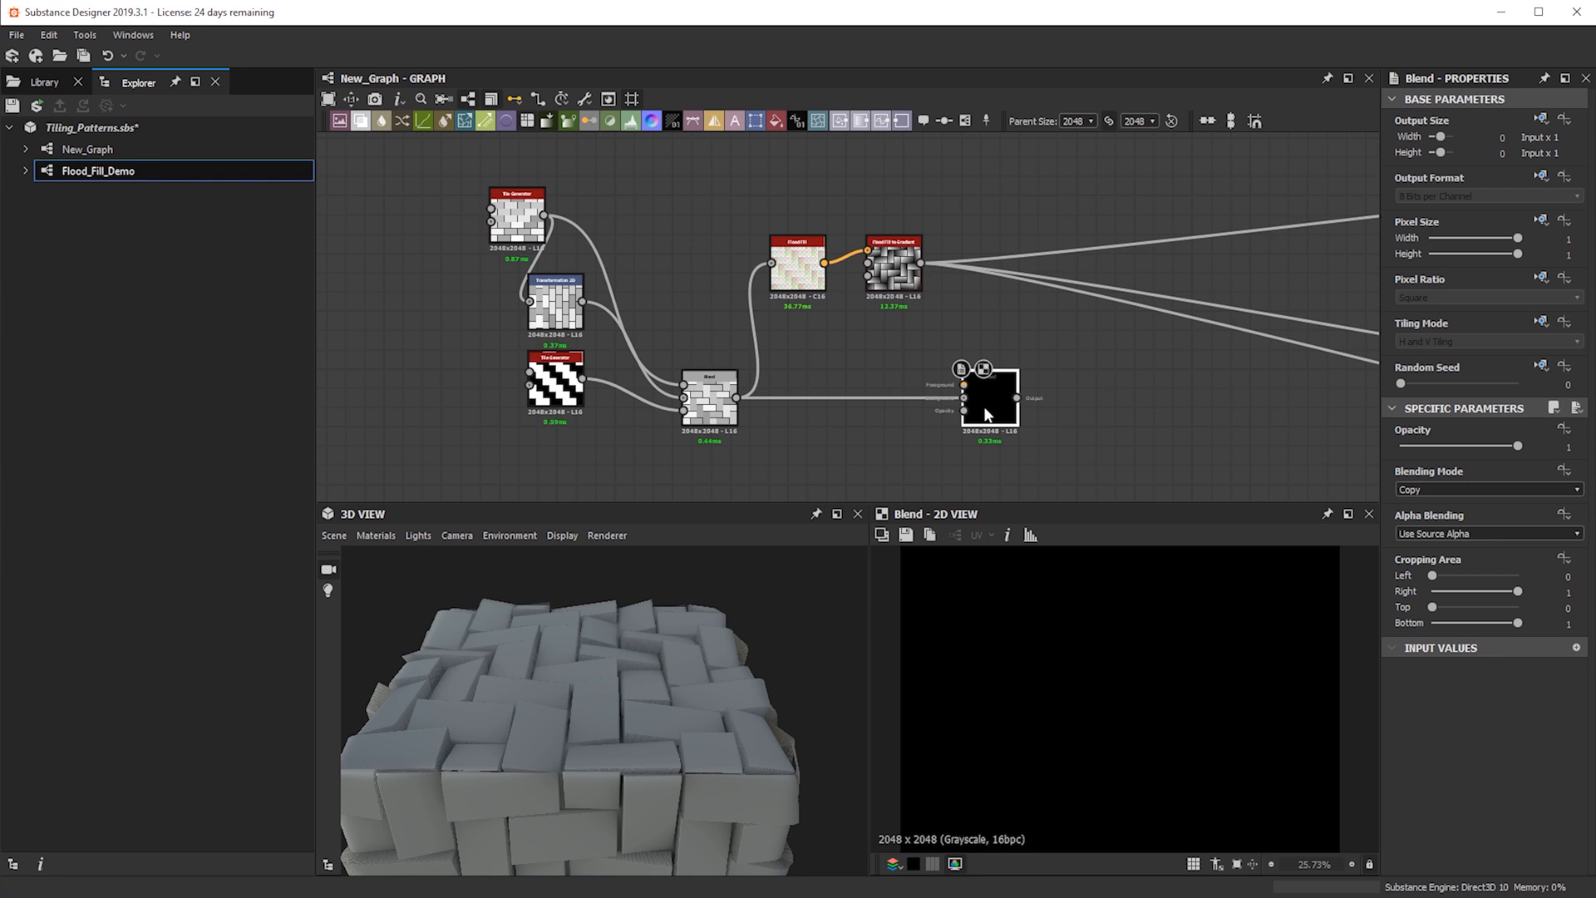
{"action": "left_click_drag", "start_coordinate": [923, 264], "coordinate": [979, 389]}
{"action": "left_click_drag", "start_coordinate": [1518, 446], "coordinate": [1445, 452]}
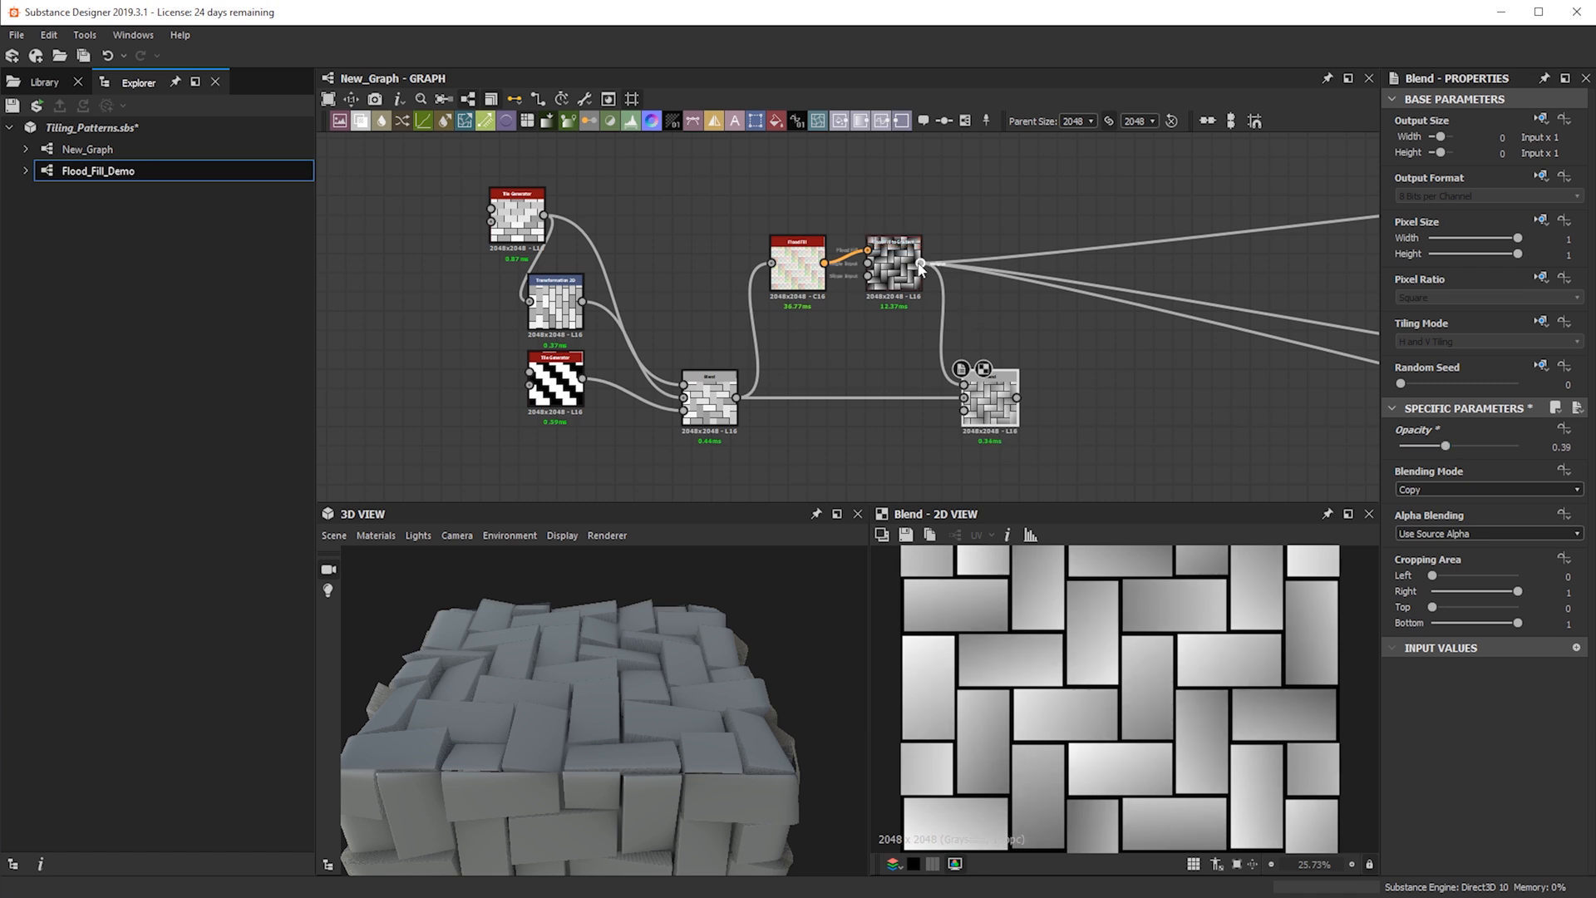
{"action": "left_click_drag", "start_coordinate": [529, 695], "coordinate": [804, 725]}
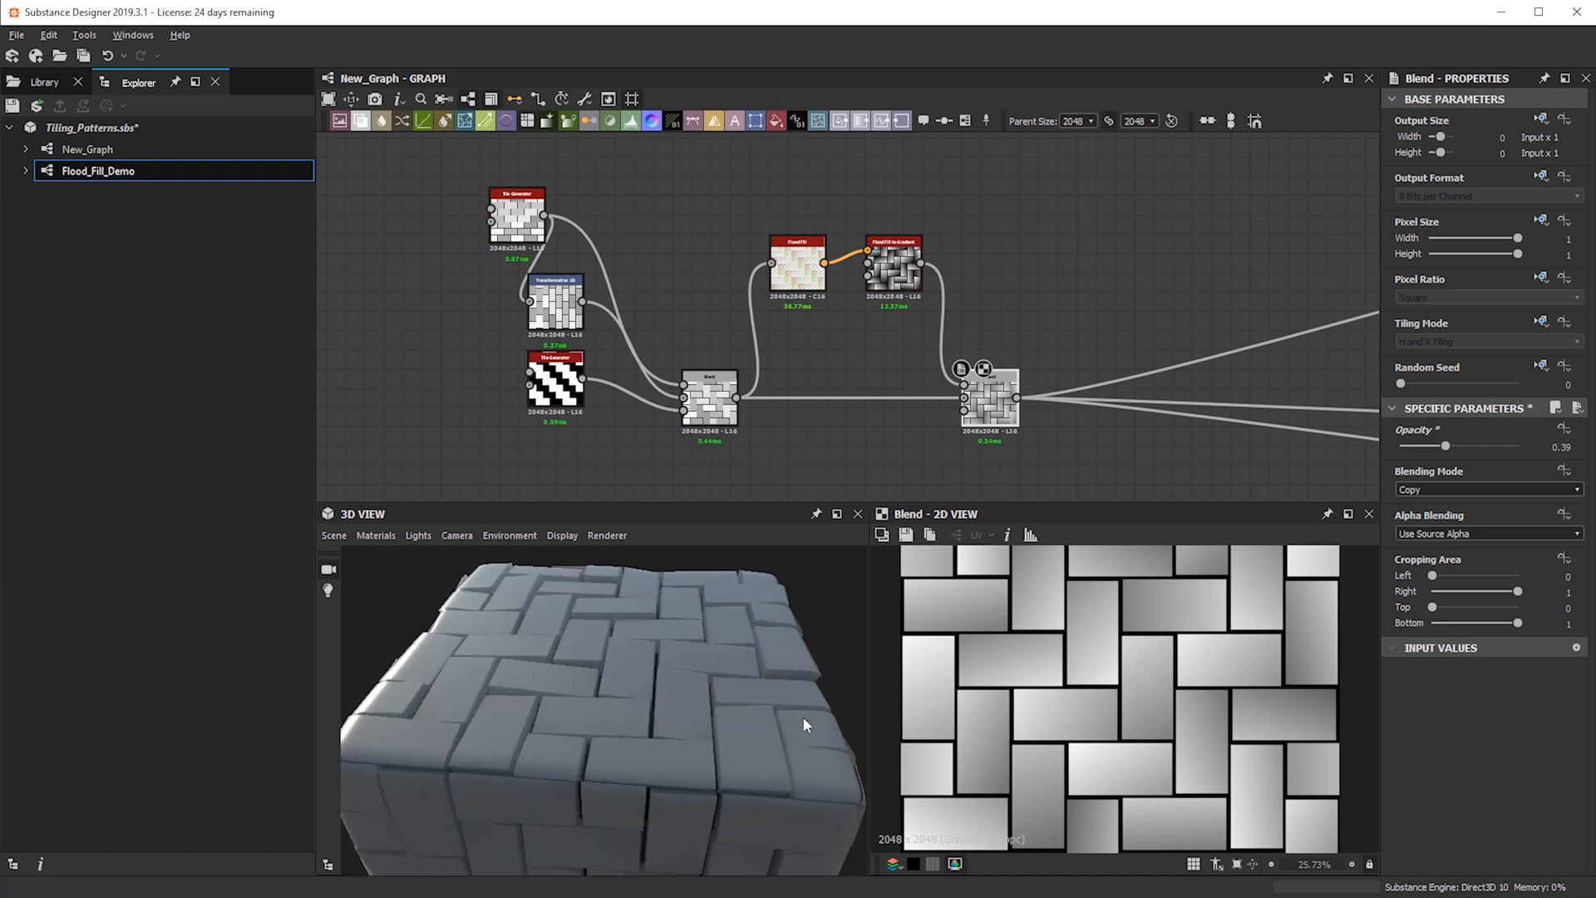
Set the new Blend's opacity to 1, compare the Subtract, Multiply and Add Sub modes, and choose Add (Linear Dodge) as its blending mode
{"action": "left_click", "coordinate": [1430, 491]}
{"action": "left_click_drag", "start_coordinate": [1455, 446], "coordinate": [1529, 447]}
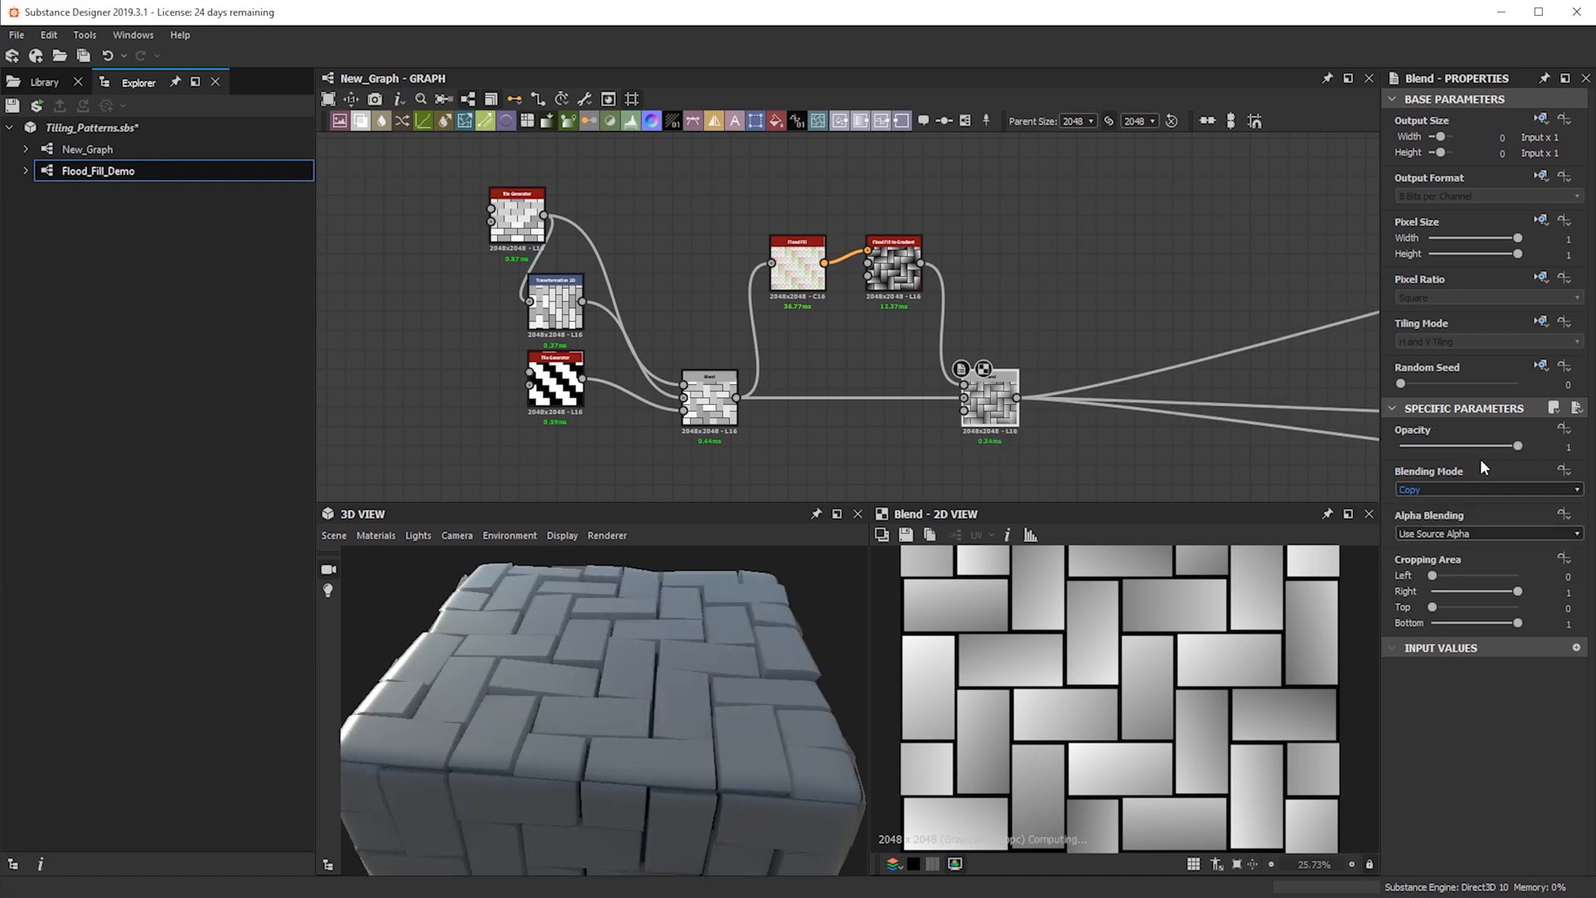
{"action": "scroll", "coordinate": [1467, 487], "scroll_direction": "down", "scroll_amount": 1}
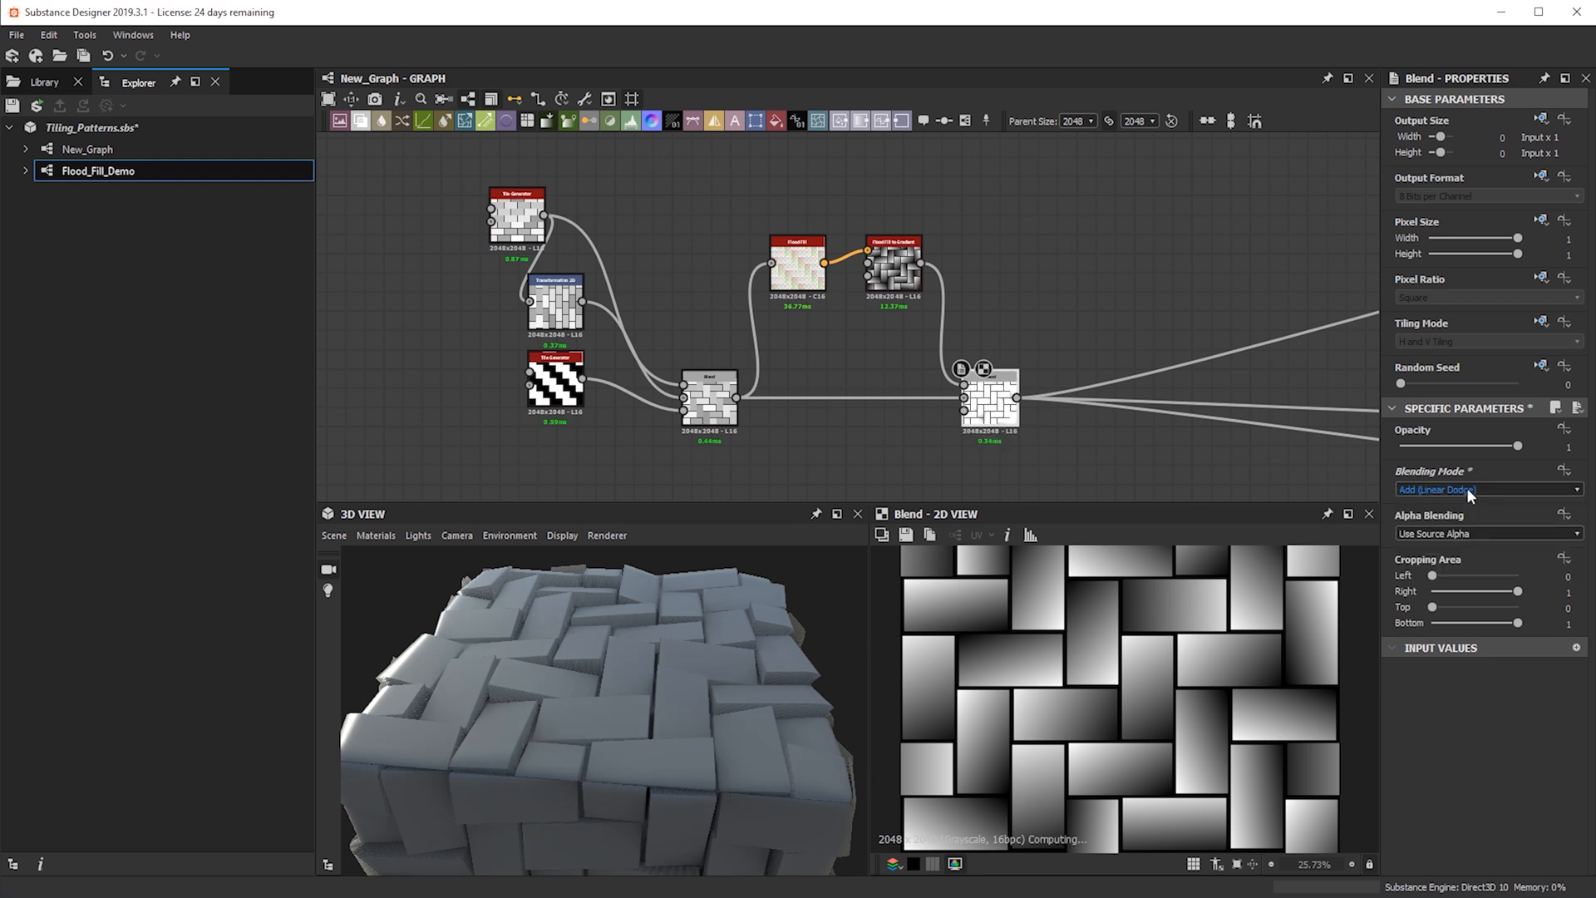
{"action": "scroll", "coordinate": [1466, 487], "scroll_direction": "down", "scroll_amount": 1}
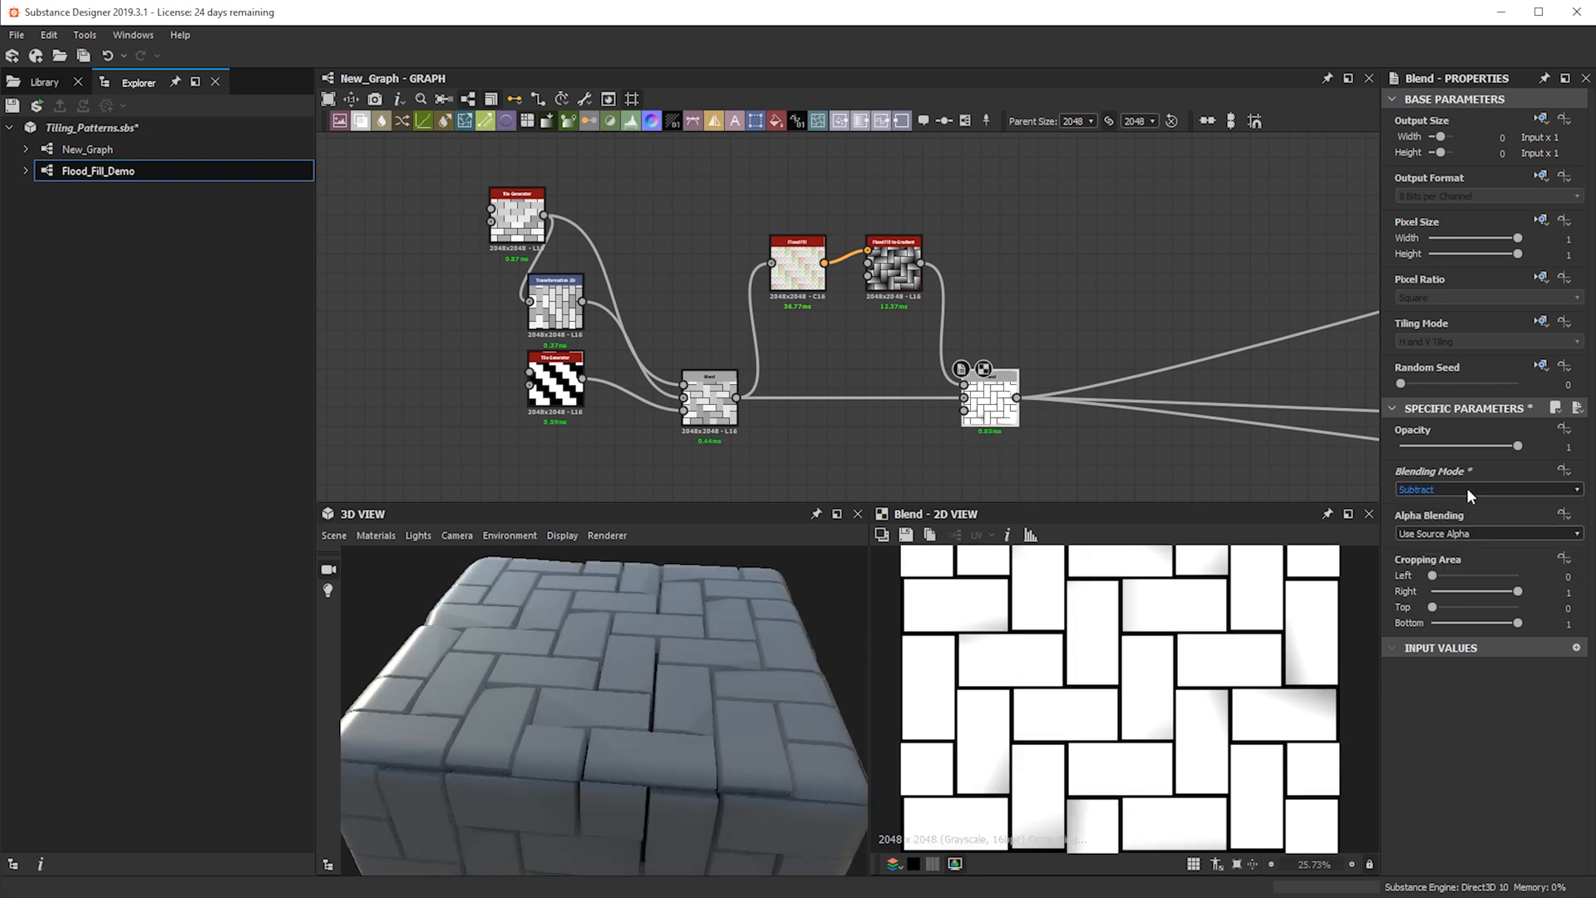
{"action": "scroll", "coordinate": [1467, 487], "scroll_direction": "down", "scroll_amount": 1}
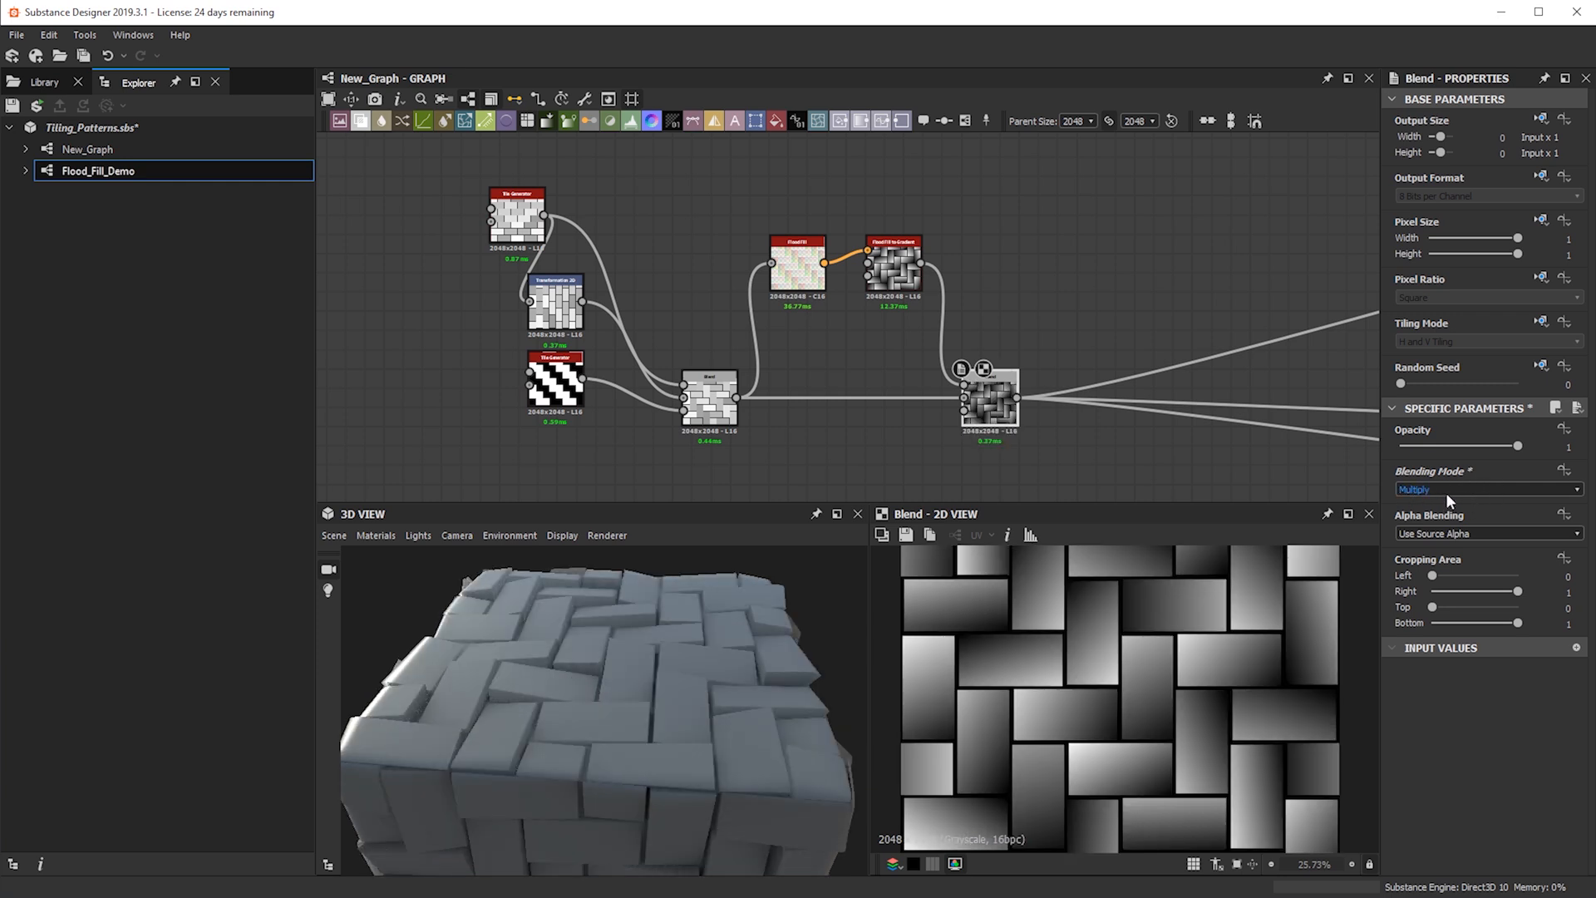
{"action": "scroll", "coordinate": [1447, 493], "scroll_direction": "down", "scroll_amount": 1}
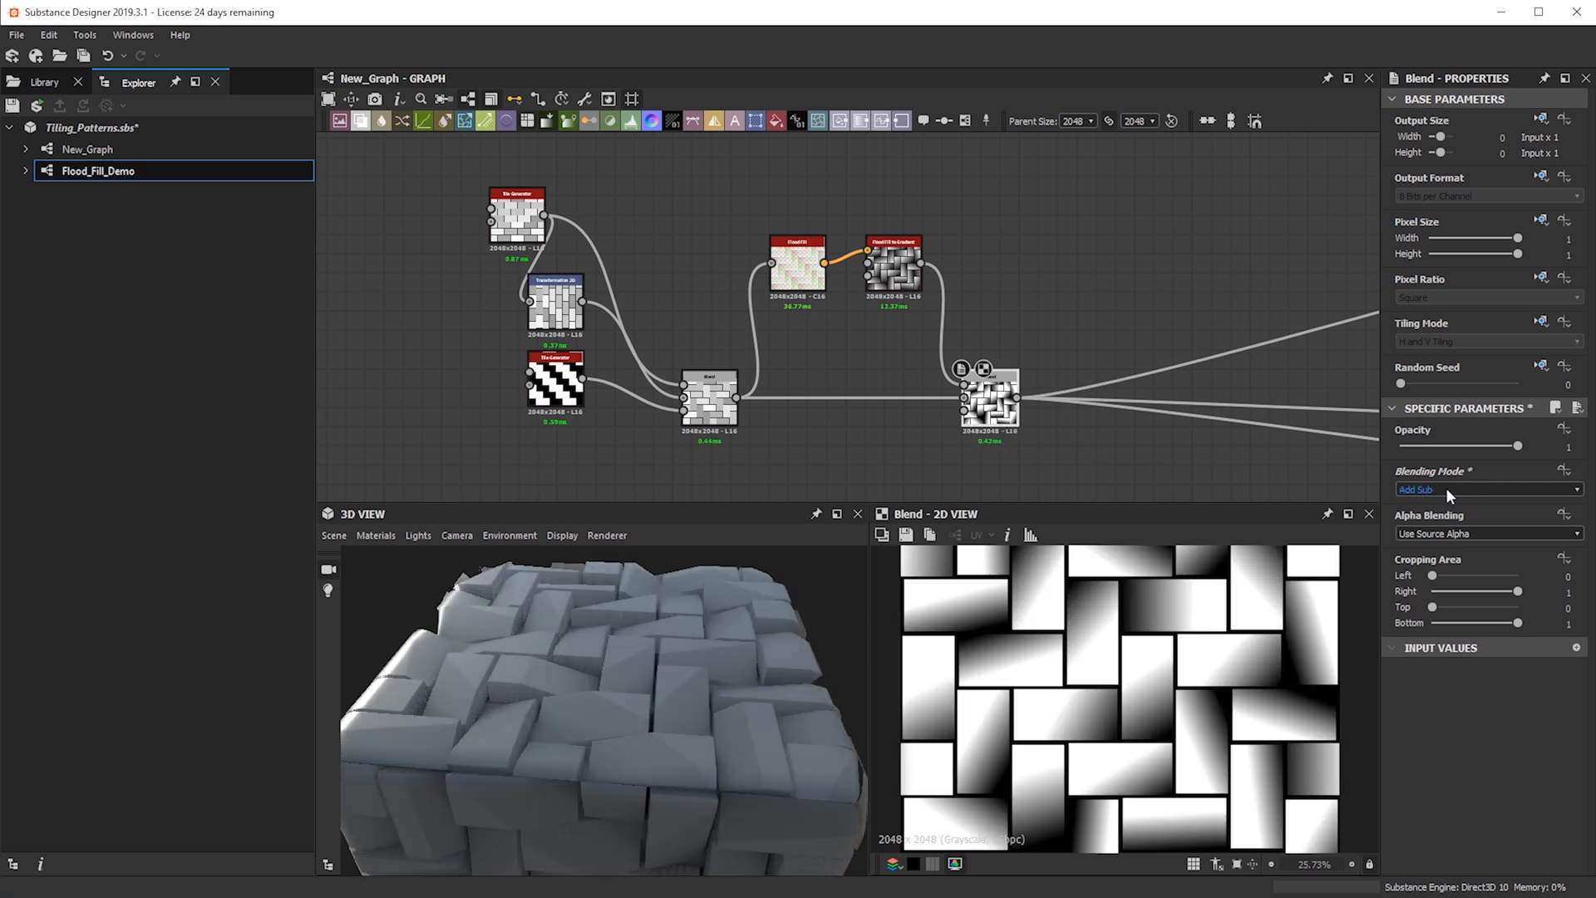
{"action": "scroll", "coordinate": [1444, 488], "scroll_direction": "up", "scroll_amount": 3}
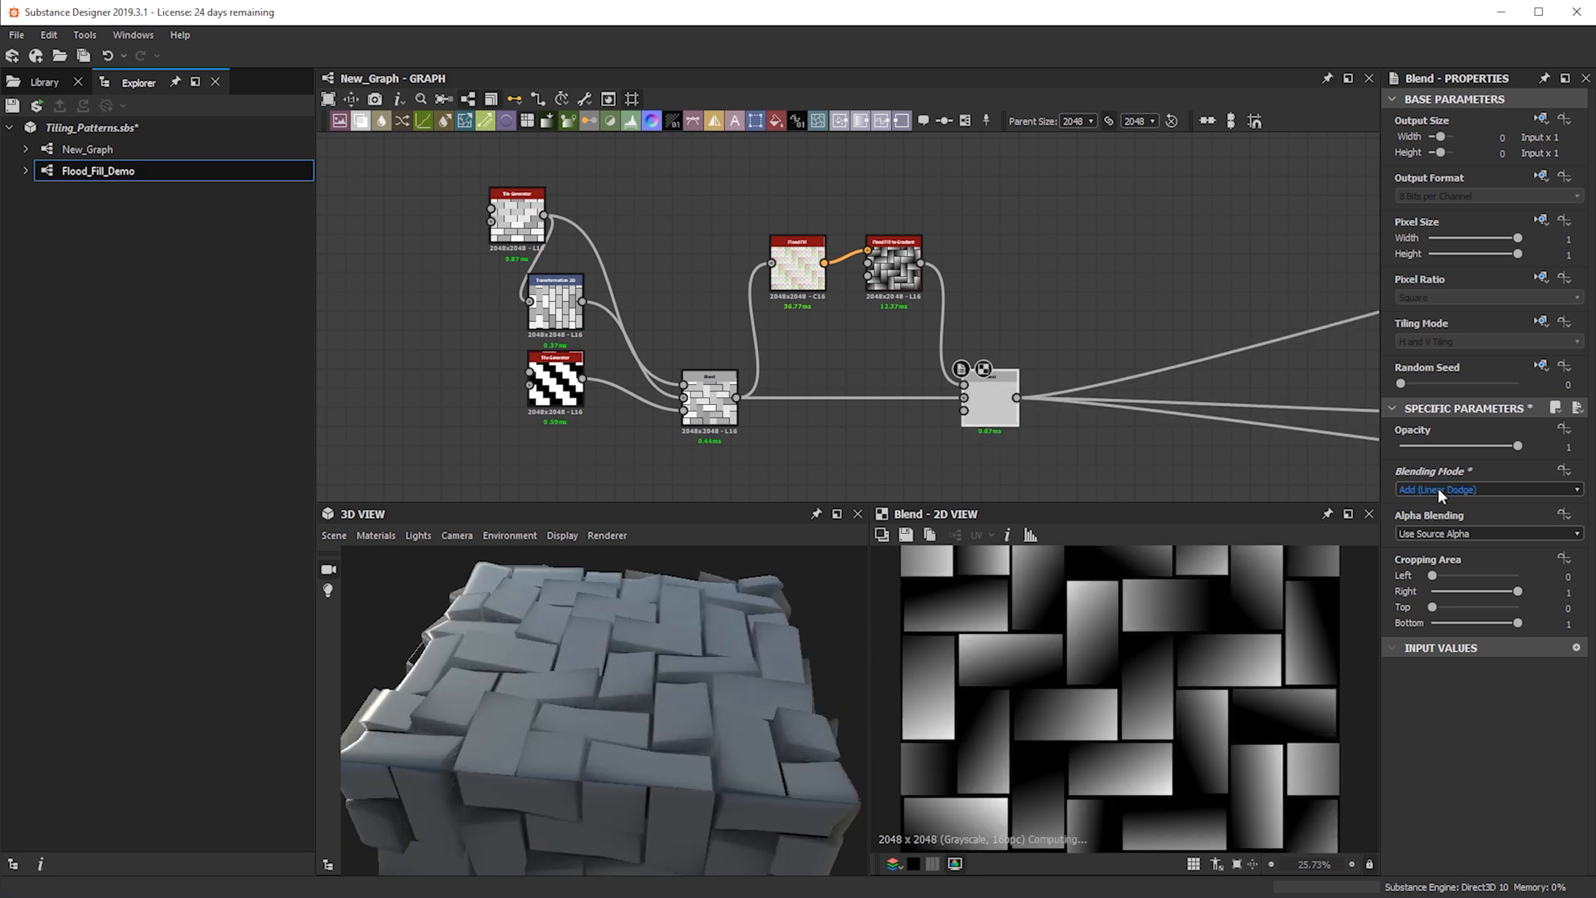
{"action": "scroll", "coordinate": [1435, 487], "scroll_direction": "down", "scroll_amount": 1}
{"action": "scroll", "coordinate": [1433, 487], "scroll_direction": "up", "scroll_amount": 1}
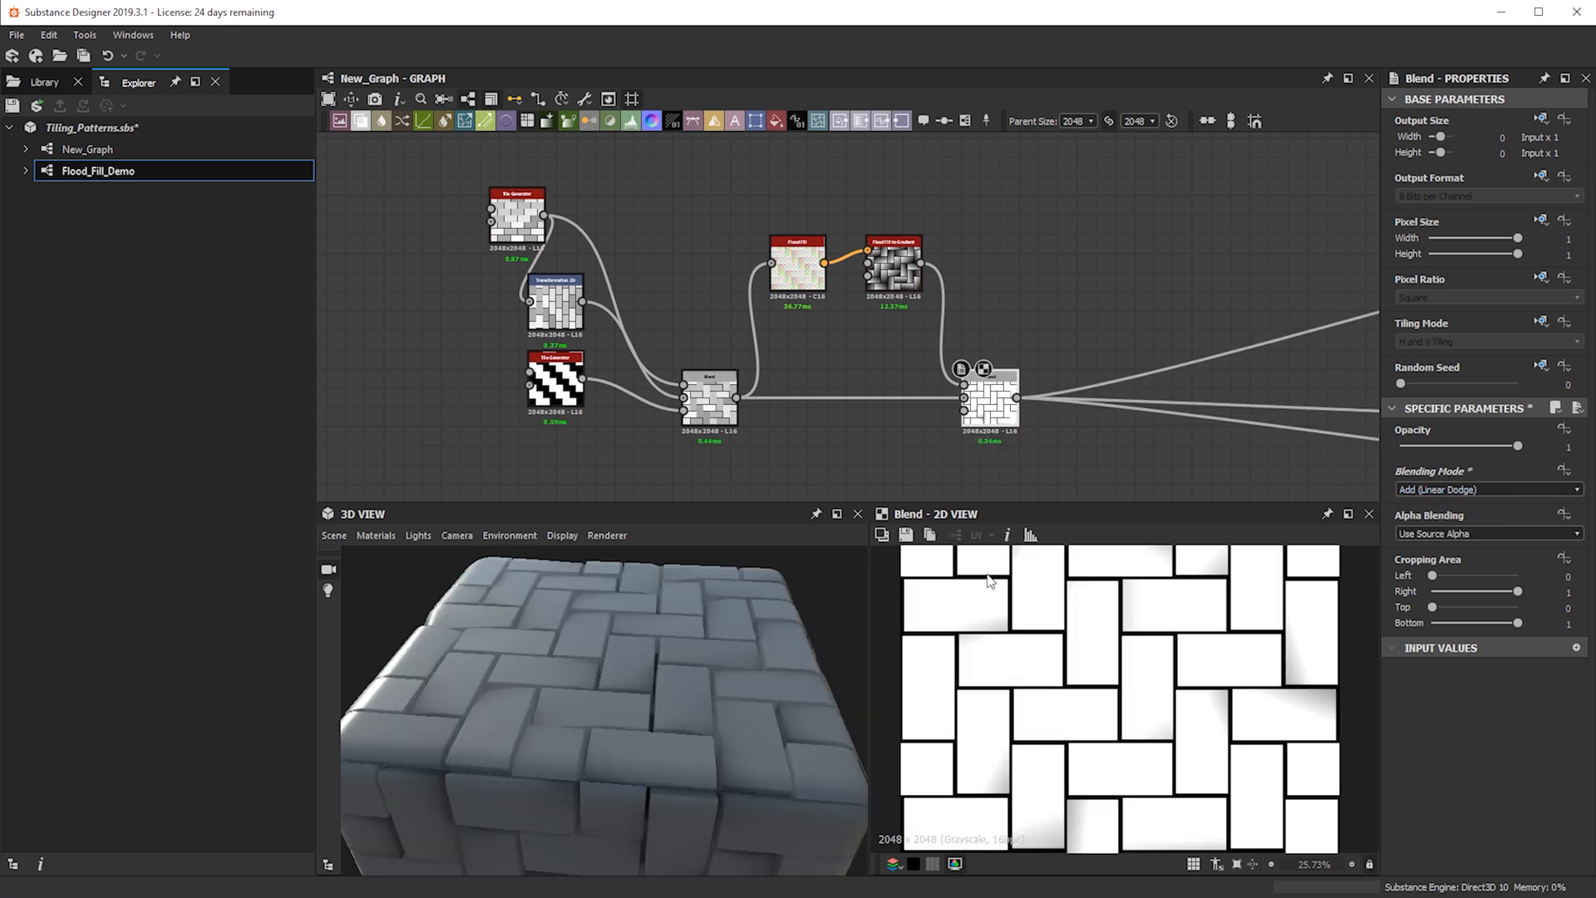
Examine the brick slopes from the Add (Linear Dodge) blend up close on several cube faces, rotating the environment light
{"action": "left_click_drag", "start_coordinate": [575, 712], "coordinate": [748, 556]}
{"action": "scroll", "coordinate": [527, 756], "scroll_direction": "up", "scroll_amount": 3}
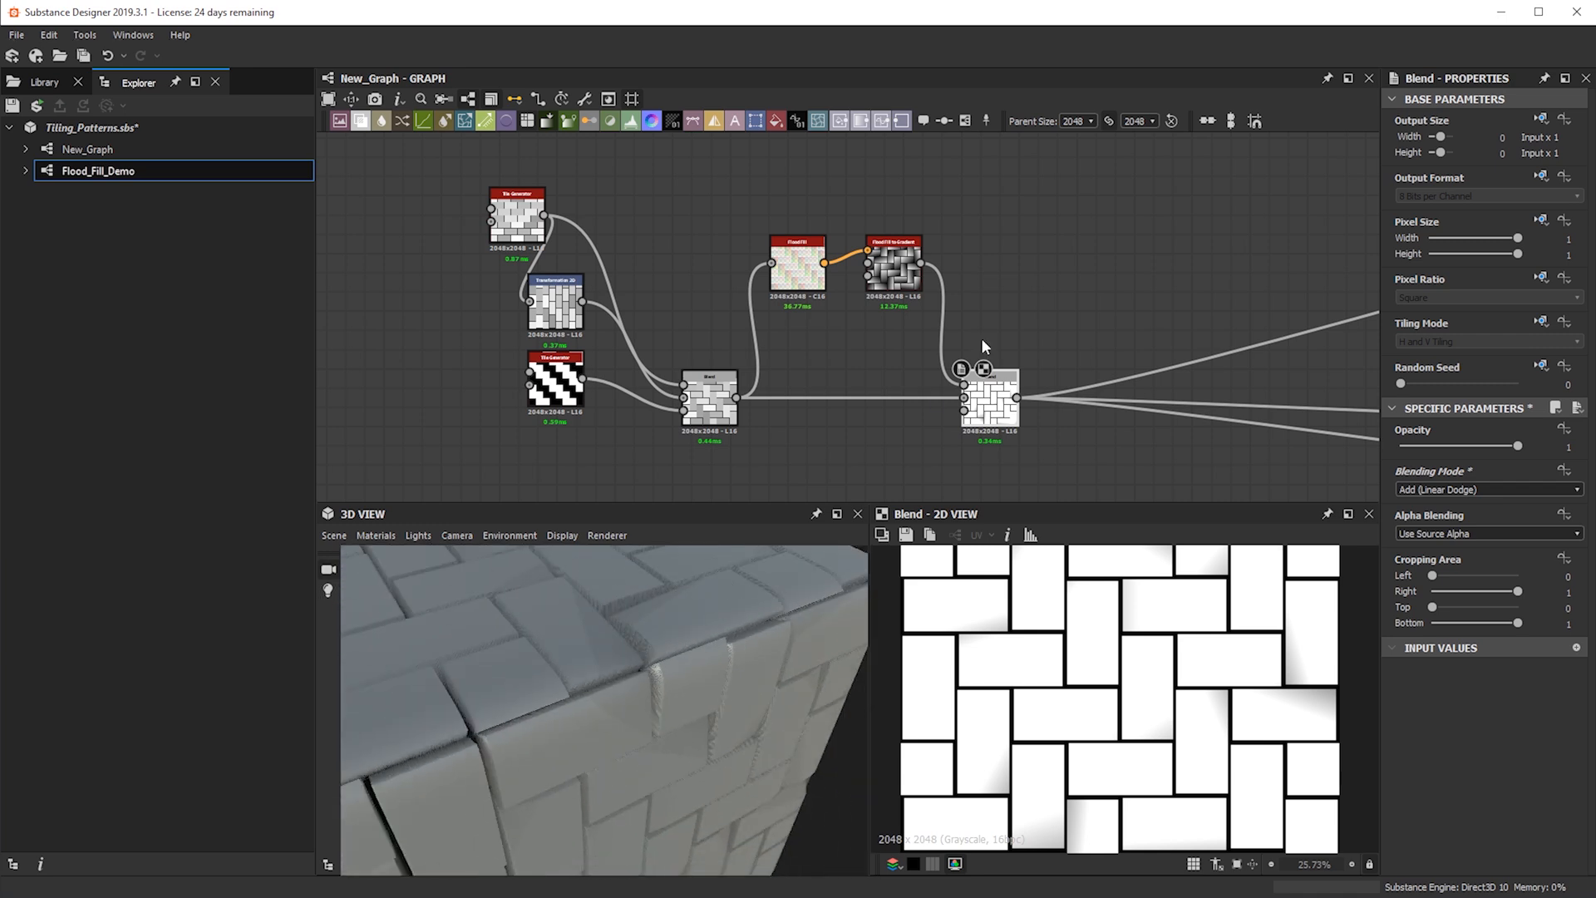
{"action": "left_click_drag", "start_coordinate": [532, 640], "coordinate": [616, 702]}
{"action": "middle_click_drag", "start_coordinate": [634, 682], "coordinate": [699, 608]}
{"action": "right_click_drag", "start_coordinate": [699, 608], "coordinate": [506, 652], "text": "ctrl+shift"}
{"action": "scroll", "coordinate": [506, 652], "scroll_direction": "up", "scroll_amount": 4}
{"action": "left_click_drag", "start_coordinate": [506, 652], "coordinate": [539, 588]}
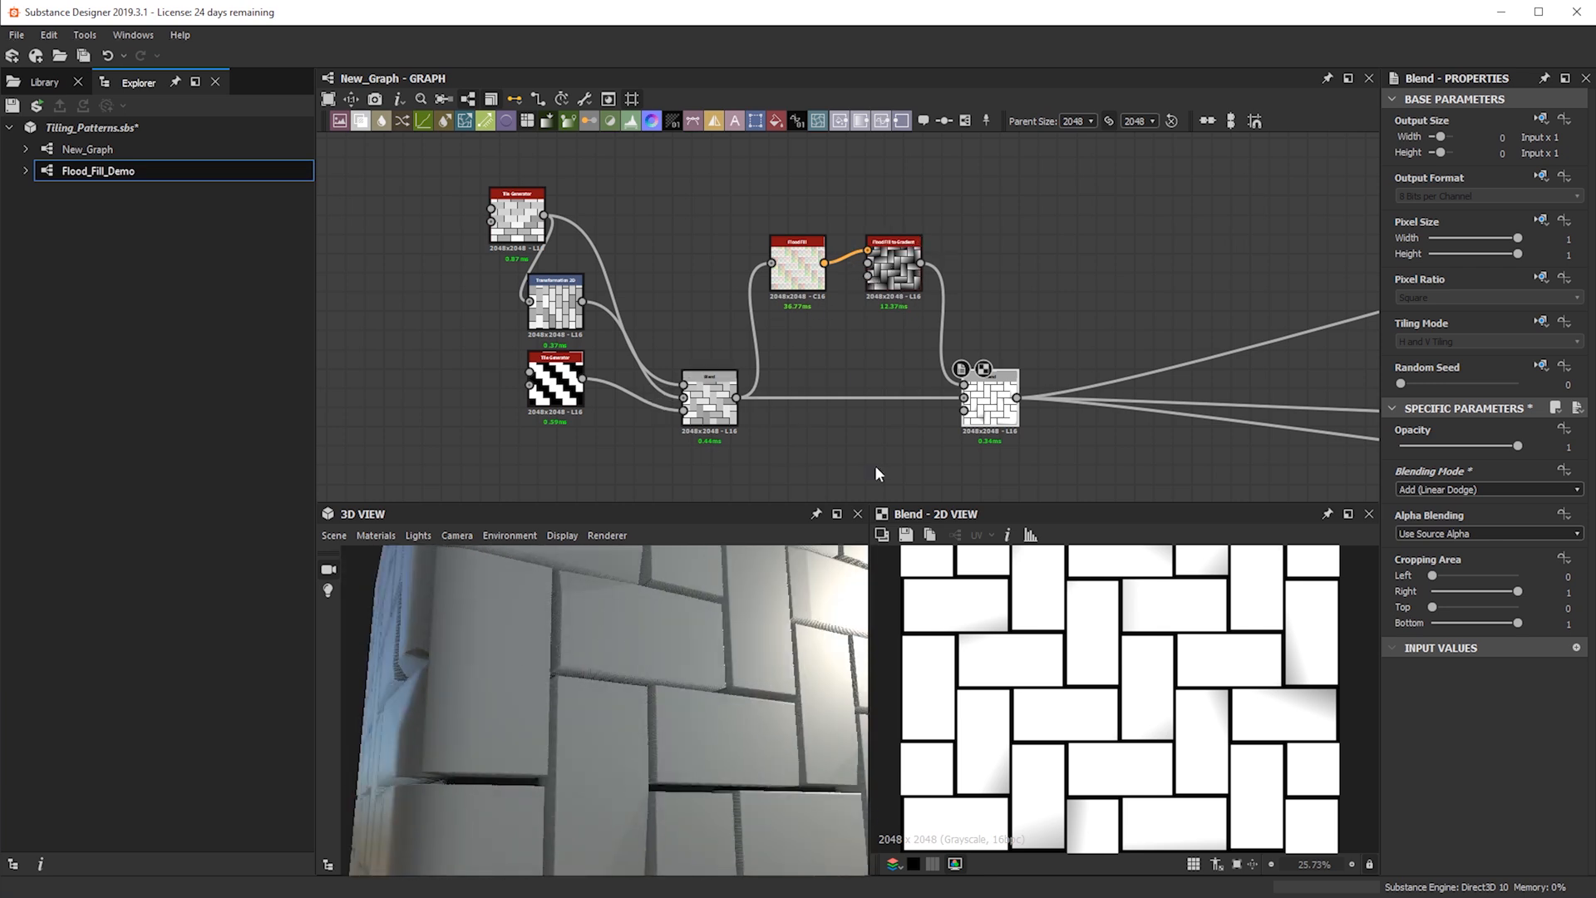
{"action": "left_click_drag", "start_coordinate": [617, 651], "coordinate": [511, 678]}
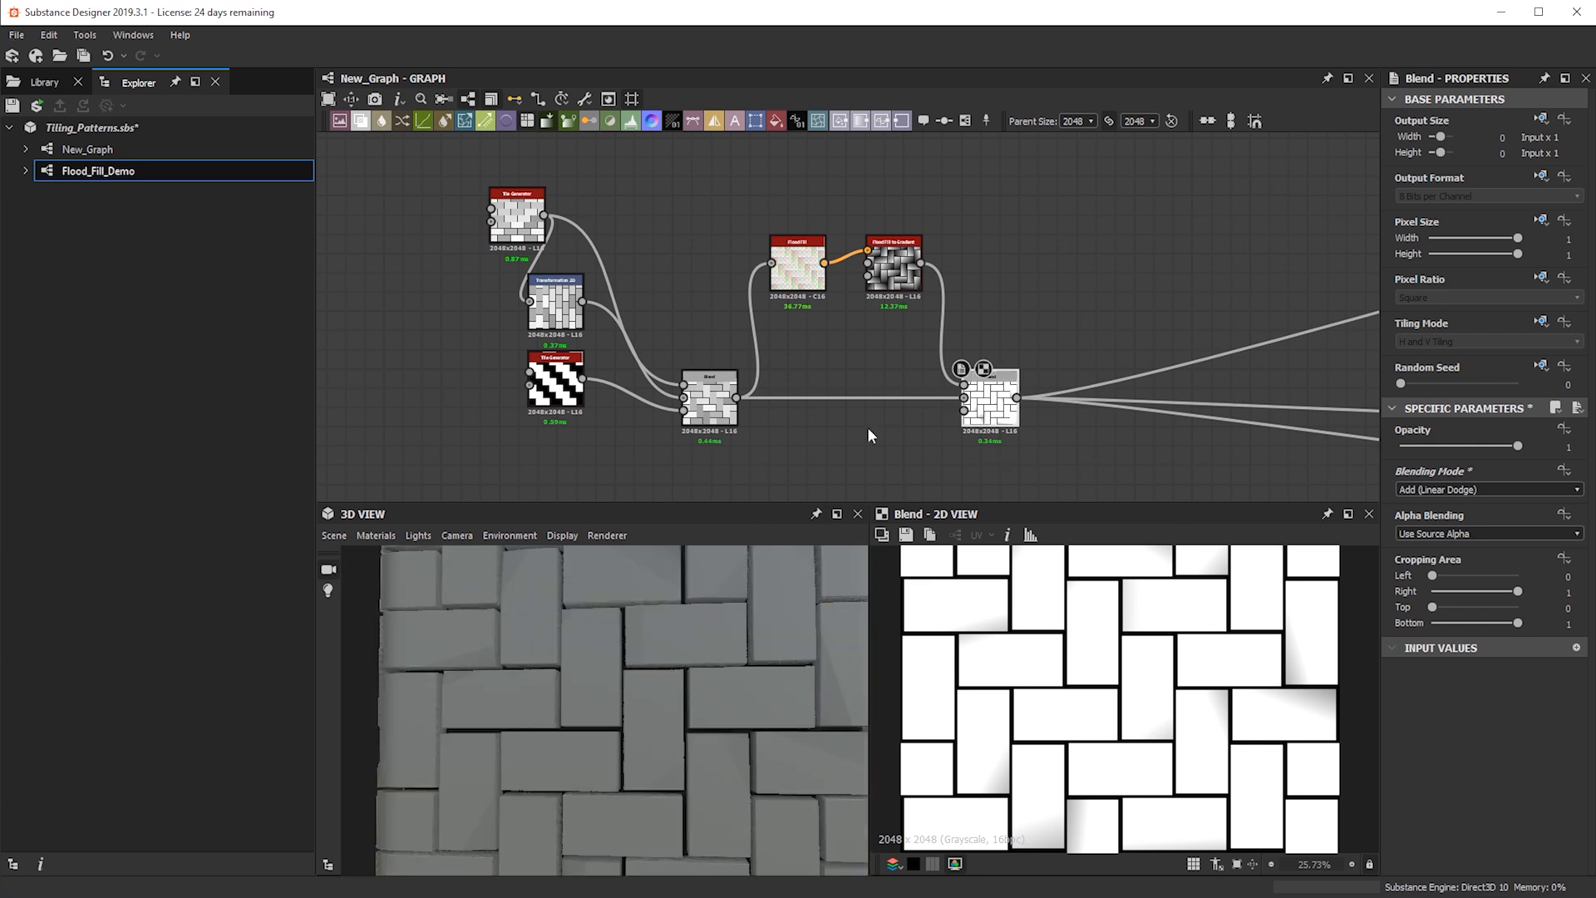
{"action": "left_click_drag", "start_coordinate": [665, 644], "coordinate": [698, 625]}
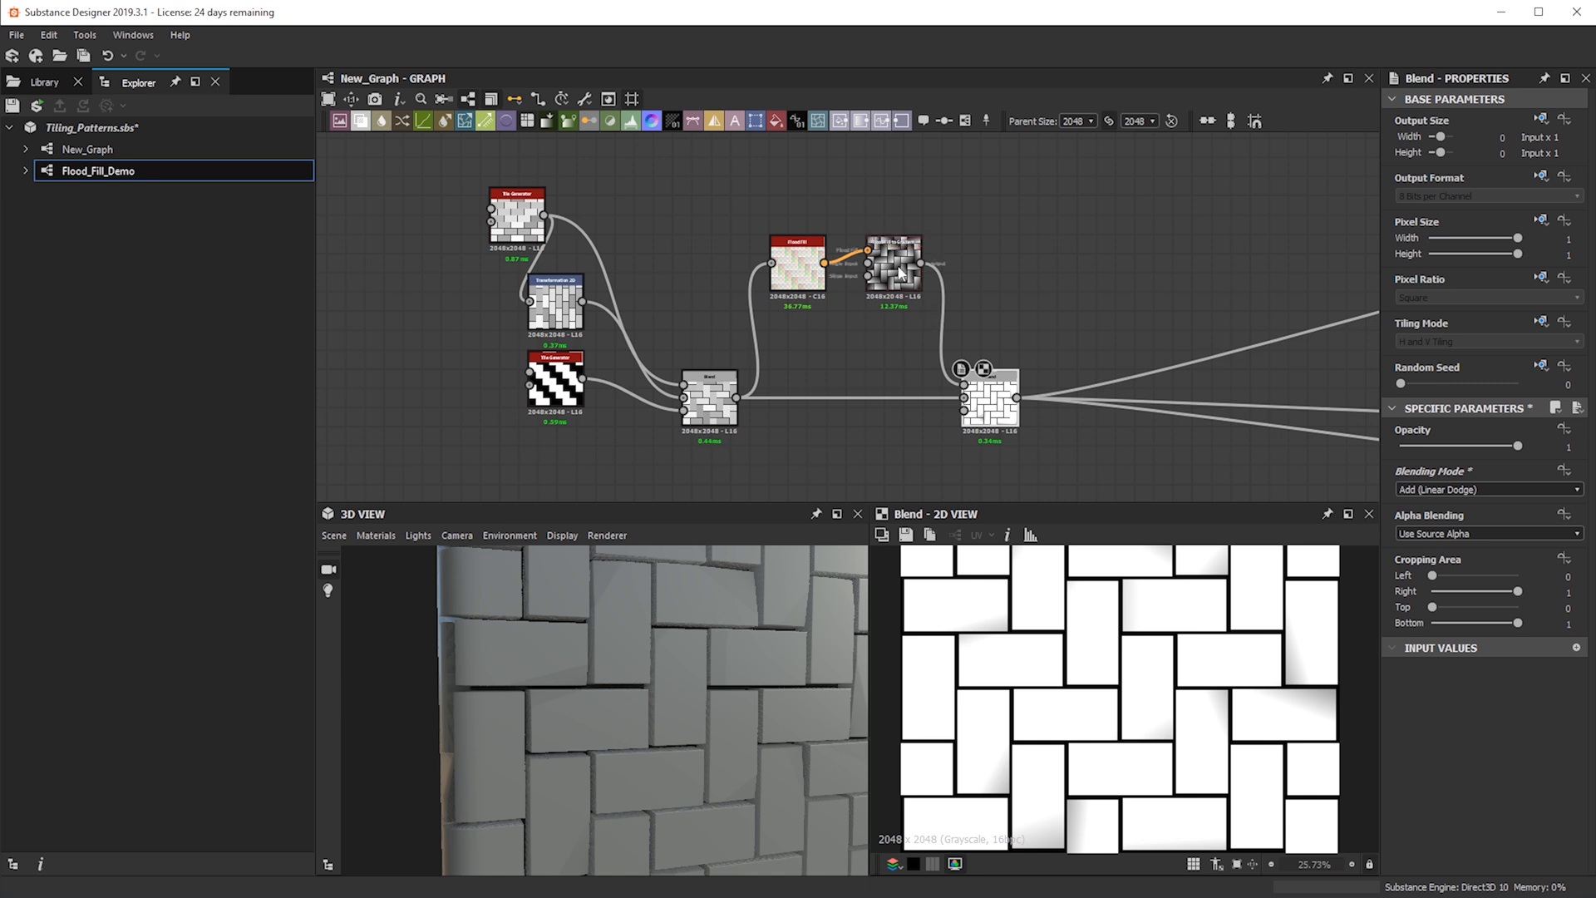
Reroute the outgoing connections from the Add (Linear Dodge) Blend back to the herringbone Blend, and spread out the flood fill and Blend nodes
{"action": "left_click_drag", "start_coordinate": [893, 295], "coordinate": [894, 266]}
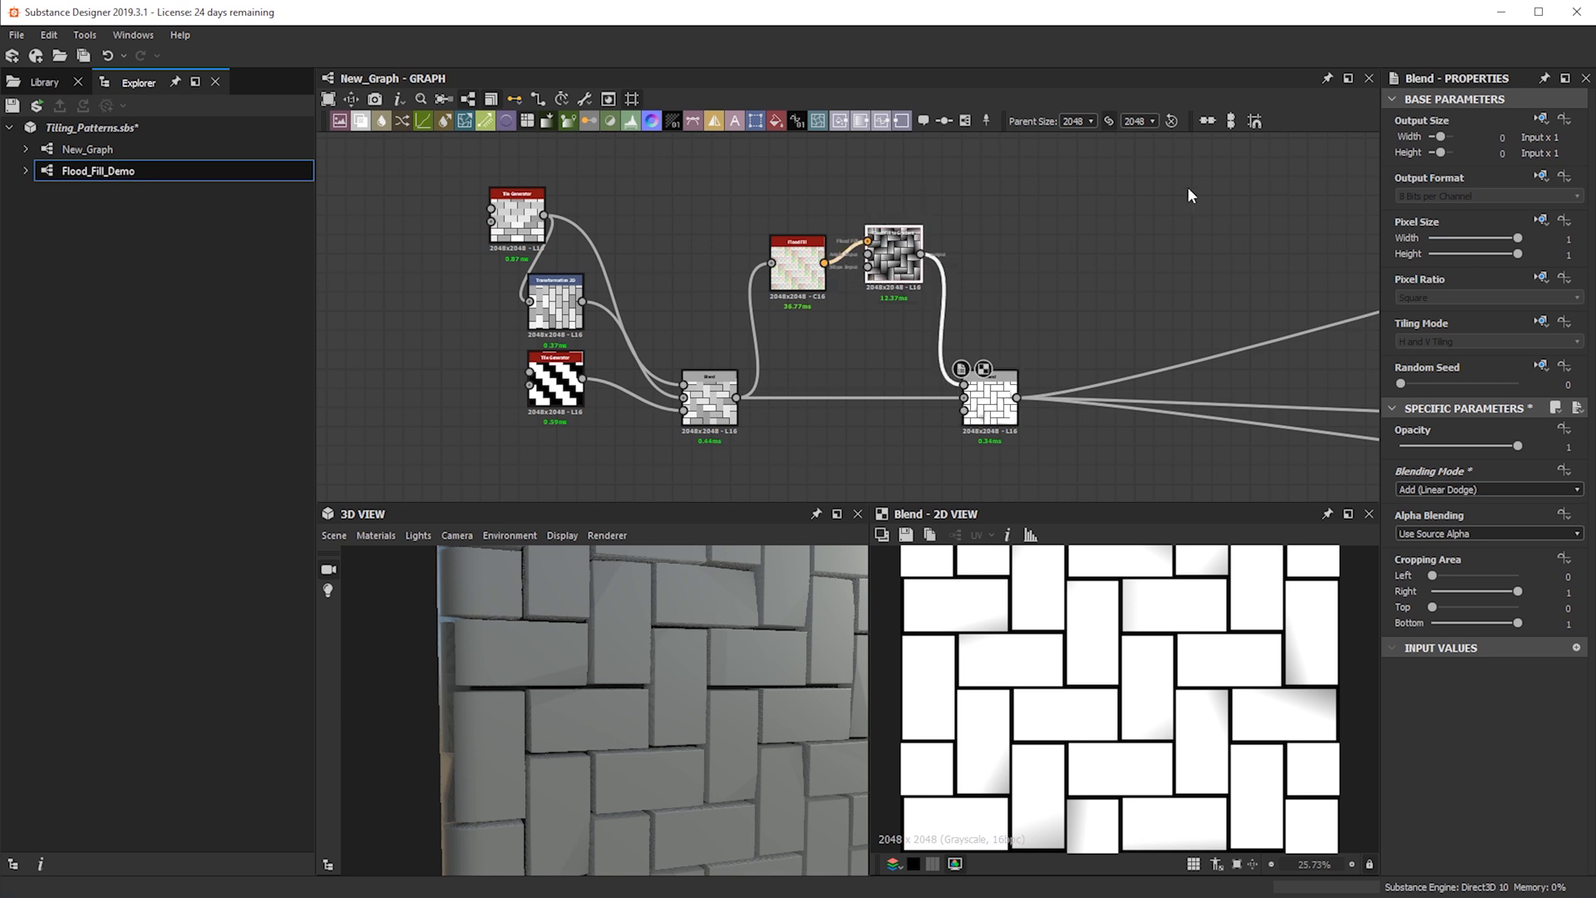
{"action": "middle_click_drag", "start_coordinate": [1139, 323], "coordinate": [1016, 341]}
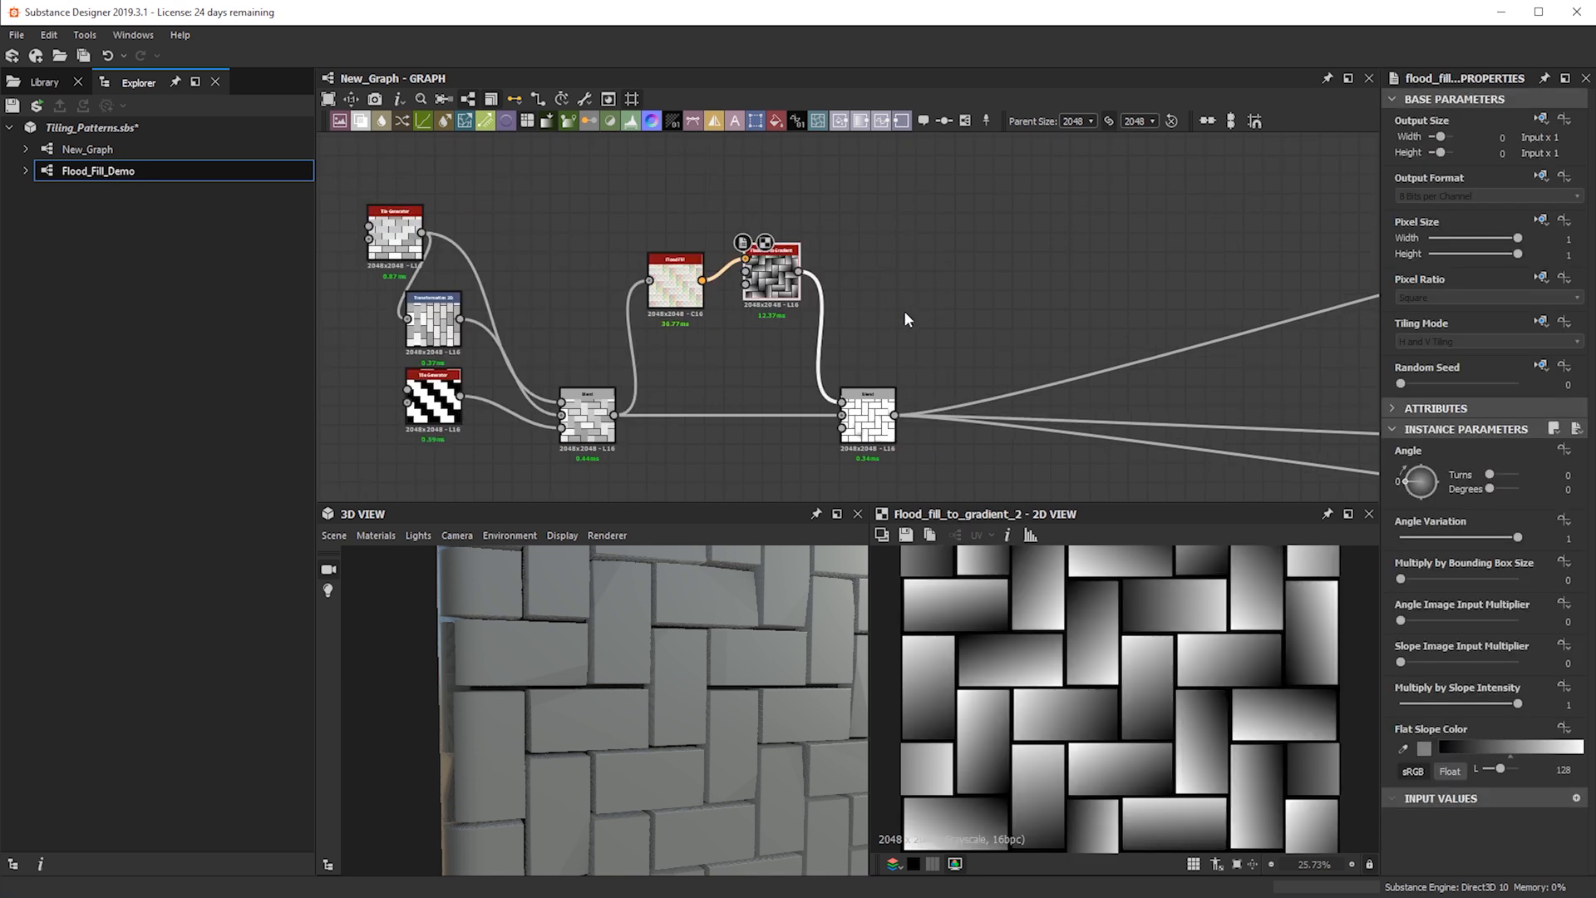
{"action": "left_click", "coordinate": [874, 432]}
{"action": "left_click_drag", "start_coordinate": [895, 414], "coordinate": [615, 415], "text": "shift"}
{"action": "left_click_drag", "start_coordinate": [696, 665], "coordinate": [574, 657]}
{"action": "scroll", "coordinate": [605, 701], "scroll_direction": "down", "scroll_amount": 3}
{"action": "left_click_drag", "start_coordinate": [873, 420], "coordinate": [911, 305]}
{"action": "left_click_drag", "start_coordinate": [780, 277], "coordinate": [782, 279]}
{"action": "left_click_drag", "start_coordinate": [778, 276], "coordinate": [758, 142]}
{"action": "left_click_drag", "start_coordinate": [905, 309], "coordinate": [953, 323]}
{"action": "middle_click_drag", "start_coordinate": [833, 256], "coordinate": [819, 355]}
{"action": "left_click", "coordinate": [793, 222]}
{"action": "left_click_drag", "start_coordinate": [734, 246], "coordinate": [753, 254]}
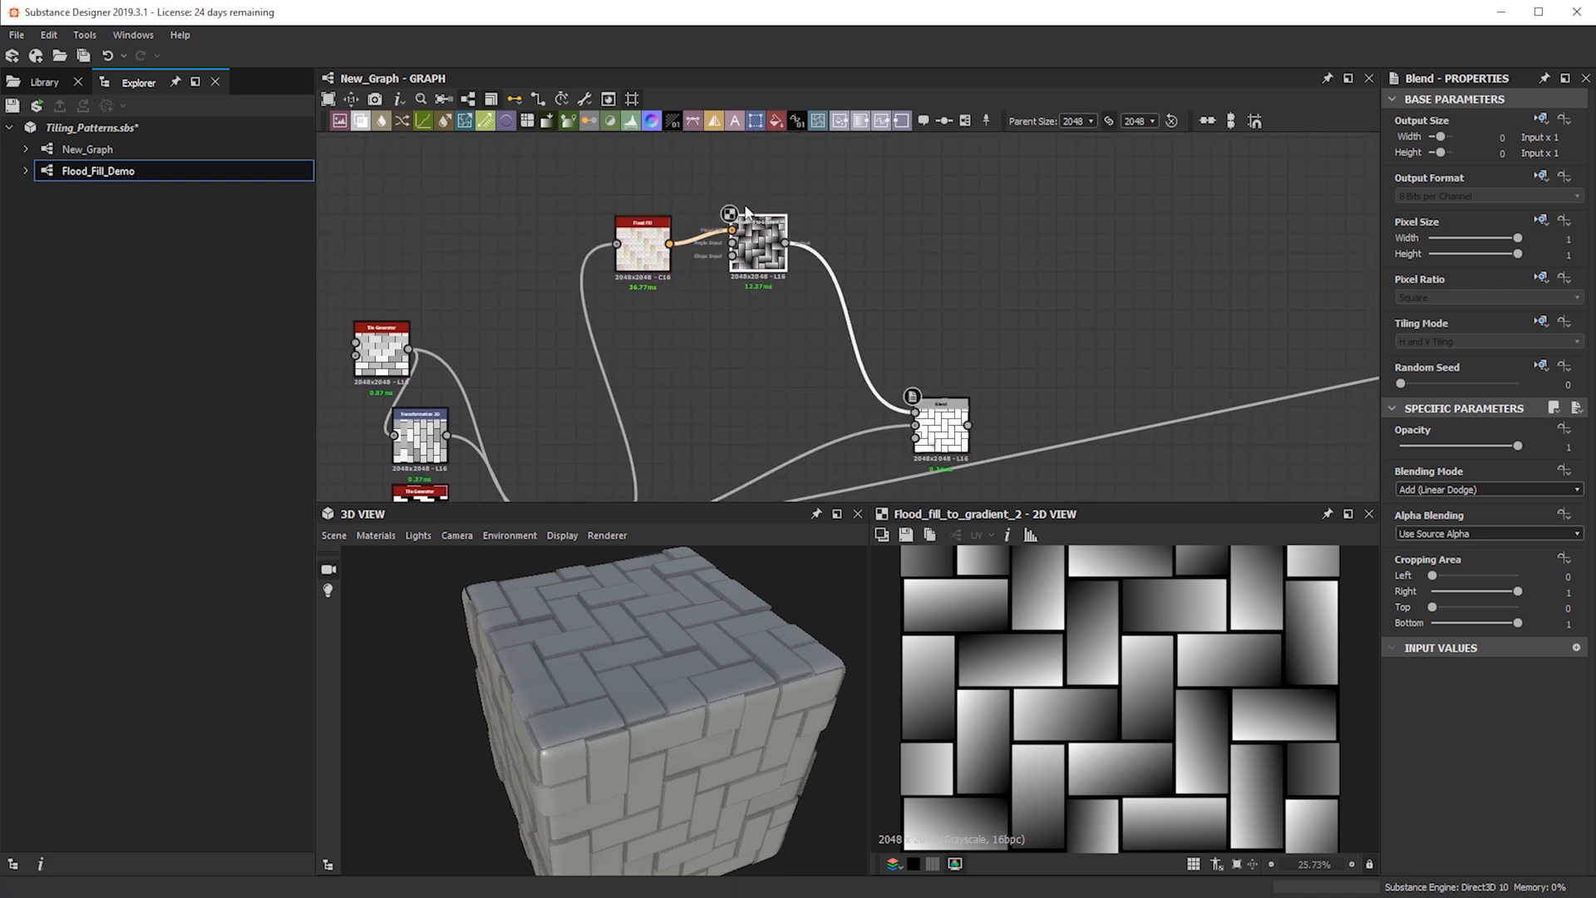
Duplicate the Flood Fill to Gradient node, give the copy a higher Random Seed, and align it below the original
{"action": "key", "text": "ctrl+d"}
{"action": "left_click_drag", "start_coordinate": [848, 317], "coordinate": [774, 345]}
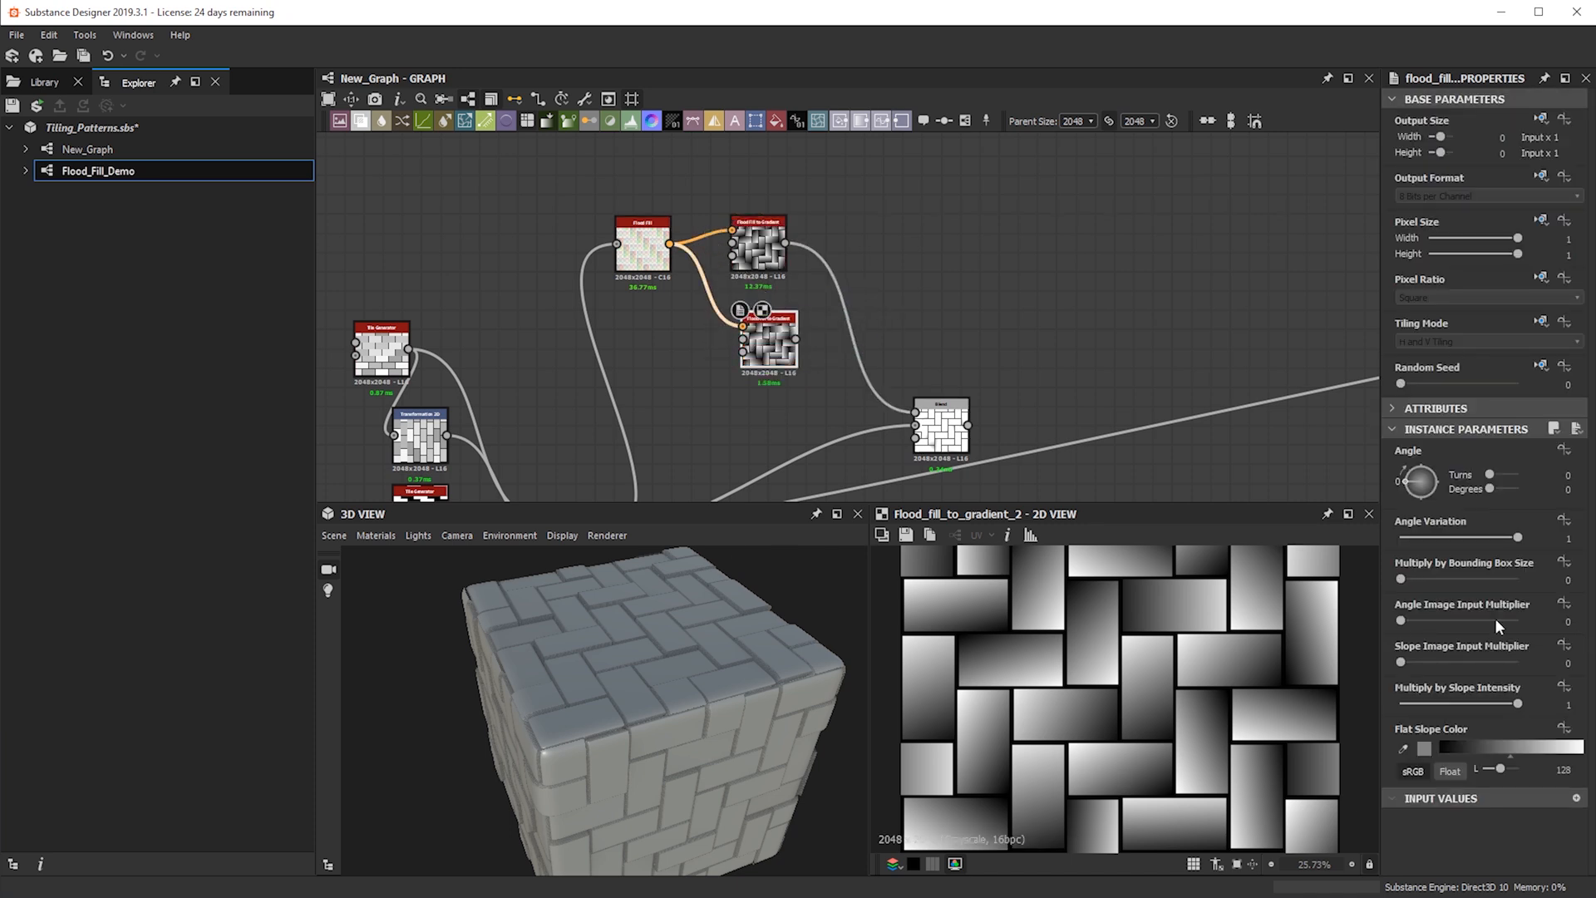
{"action": "left_click_drag", "start_coordinate": [1401, 384], "coordinate": [1411, 384]}
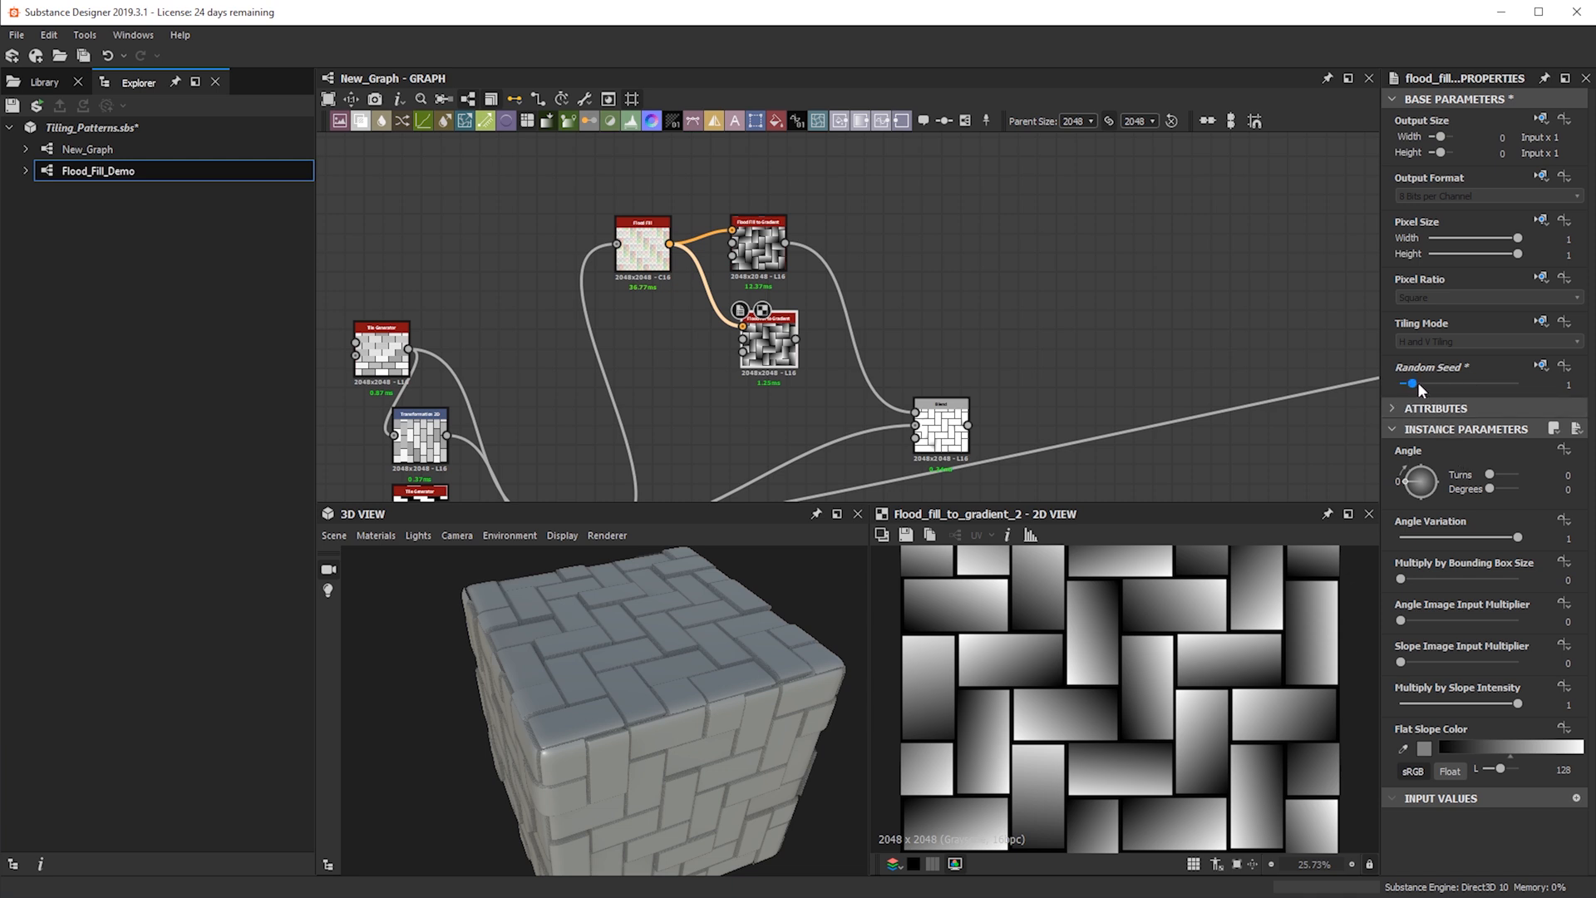
{"action": "mouse_move", "coordinate": [1415, 383]}
{"action": "left_mouse_down"}
{"action": "mouse_move", "coordinate": [1479, 384]}
{"action": "mouse_move", "coordinate": [1436, 383]}
{"action": "left_mouse_up"}
{"action": "left_click", "coordinate": [766, 245]}
{"action": "double_click", "coordinate": [764, 242]}
{"action": "left_click_drag", "start_coordinate": [768, 351], "coordinate": [757, 332]}
Add a new Blend node with the original Flood Fill to Gradient as foreground and its duplicate as background
{"action": "left_click", "coordinate": [933, 242]}
{"action": "key", "text": "space"}
{"action": "key", "text": "Escape"}
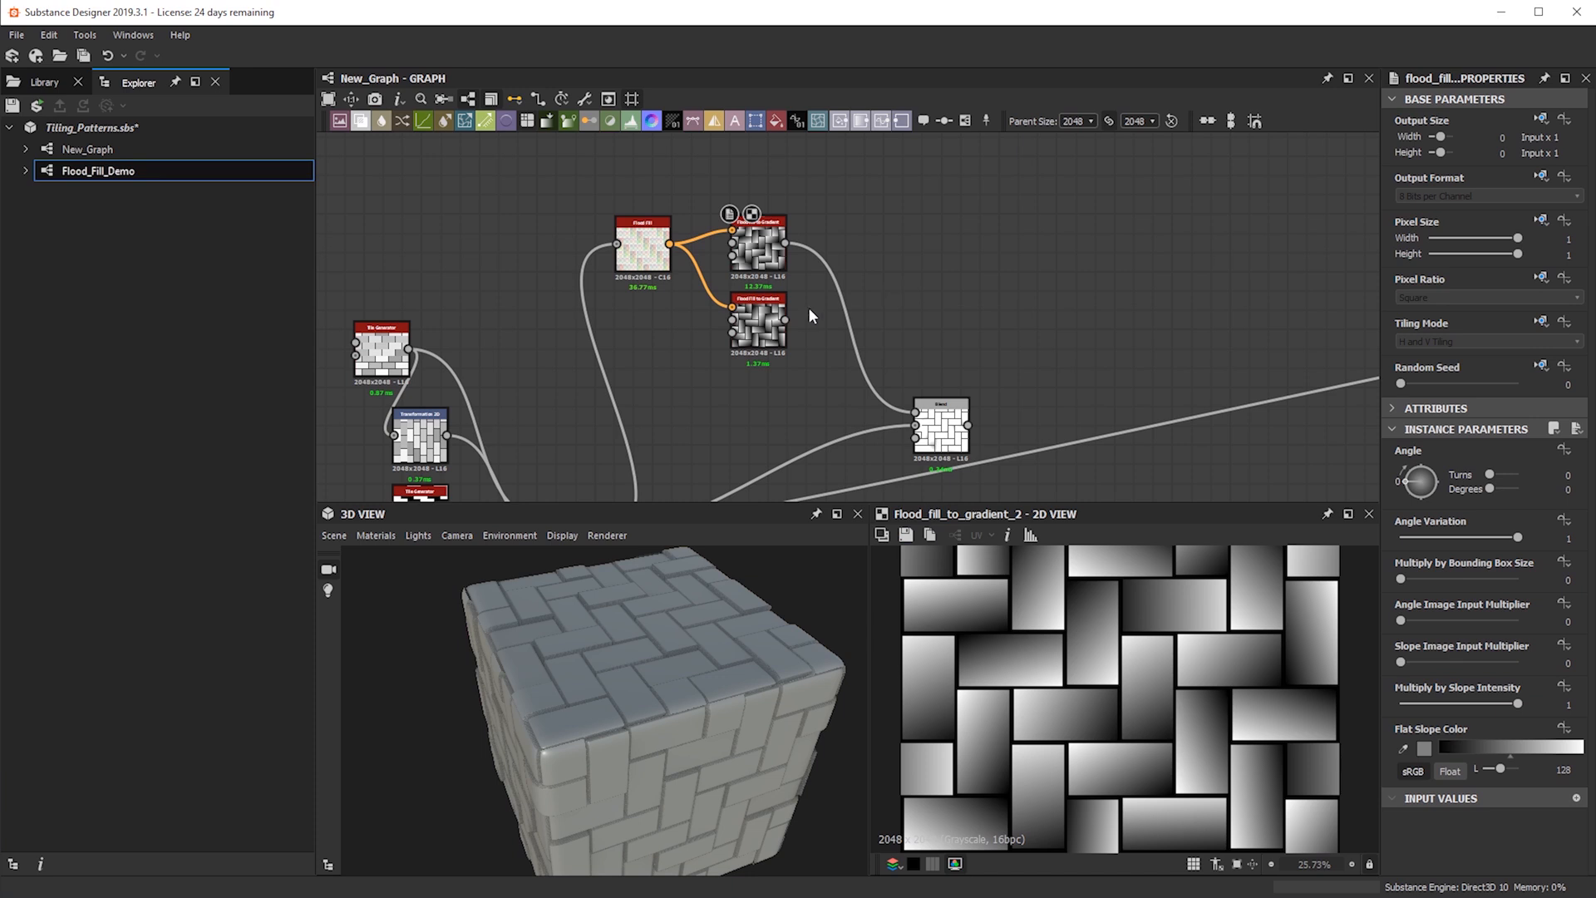
{"action": "left_click_drag", "start_coordinate": [785, 319], "coordinate": [890, 271]}
{"action": "left_click_drag", "start_coordinate": [786, 243], "coordinate": [896, 282]}
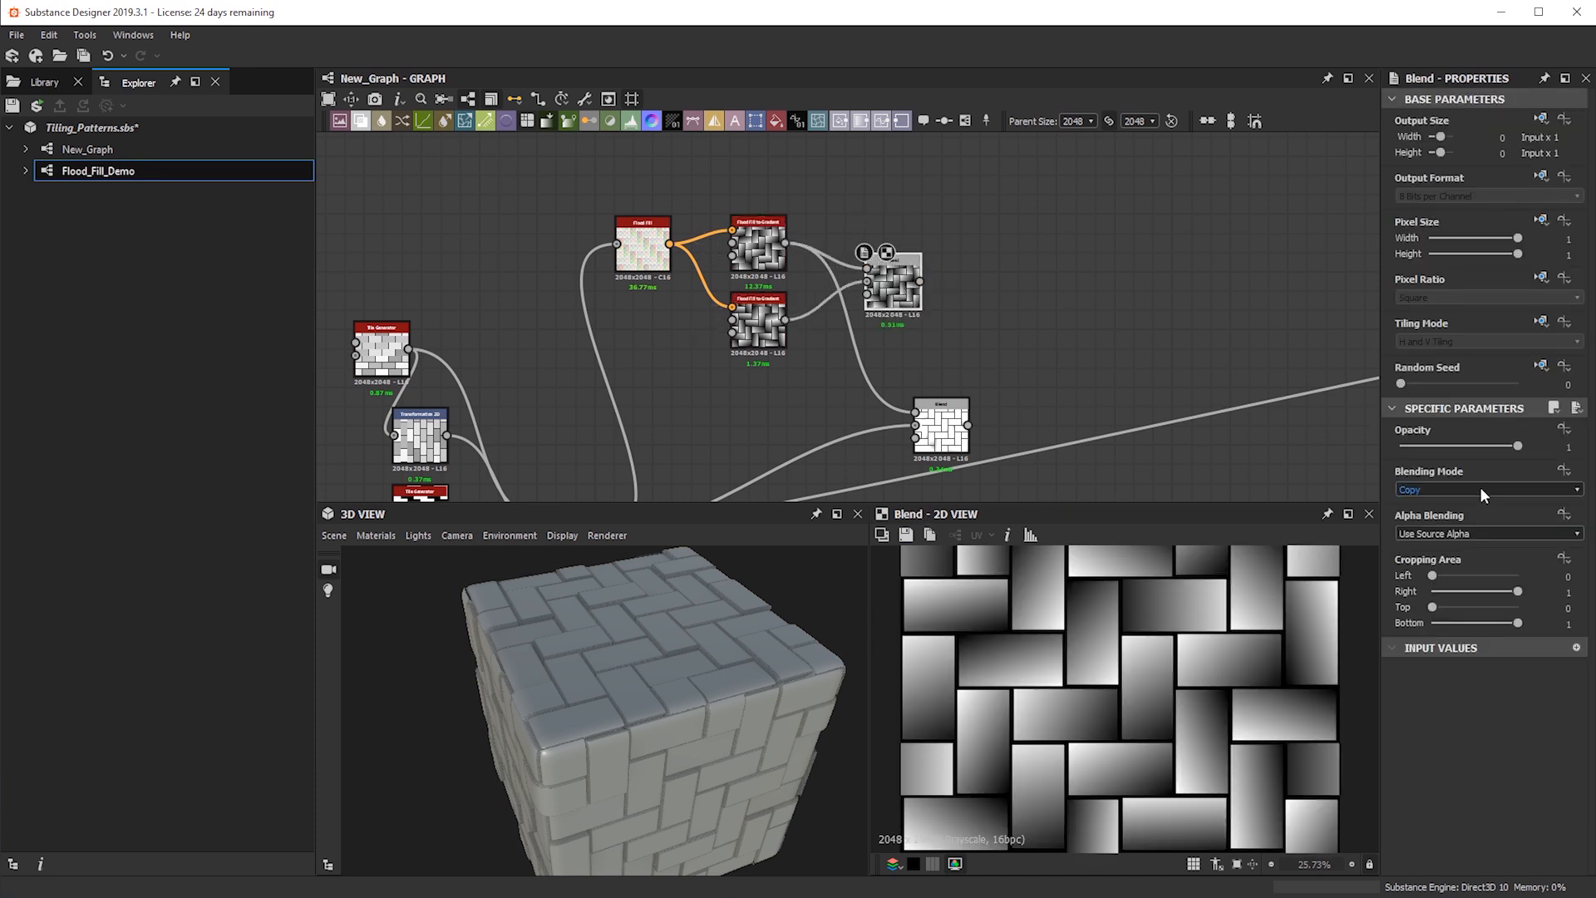
Compare the Multiply and Max (Lighten) modes, set the gradient Blend to Min (Darken), and inspect its brick gradients in the 2D view
{"action": "scroll", "coordinate": [1483, 493], "scroll_direction": "down", "scroll_amount": 3}
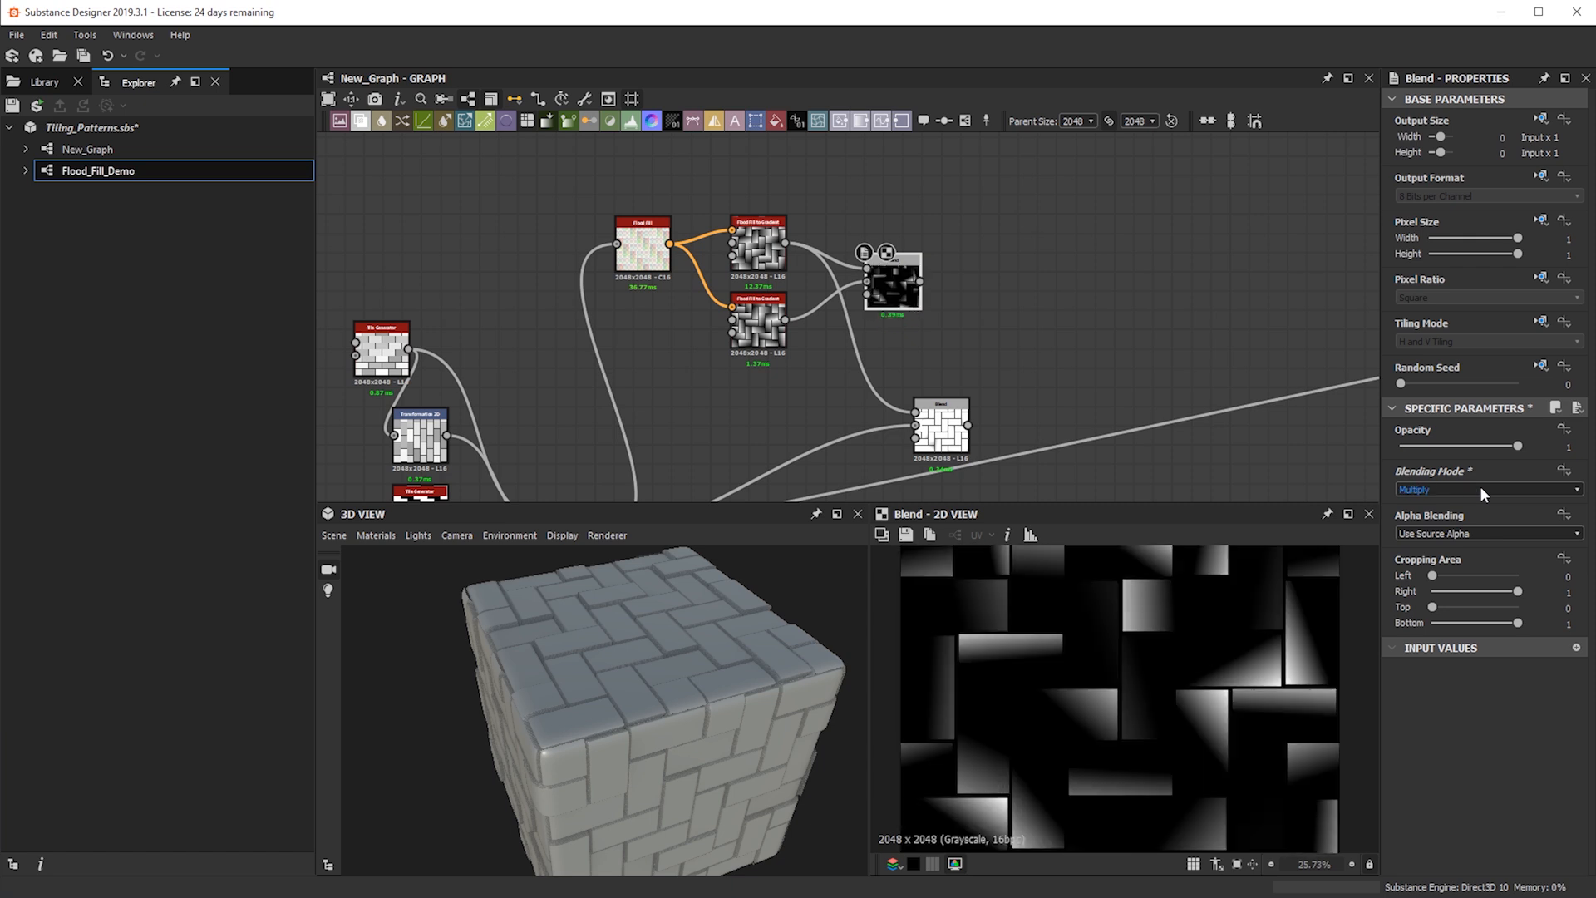
{"action": "scroll", "coordinate": [1470, 491], "scroll_direction": "down", "scroll_amount": 3}
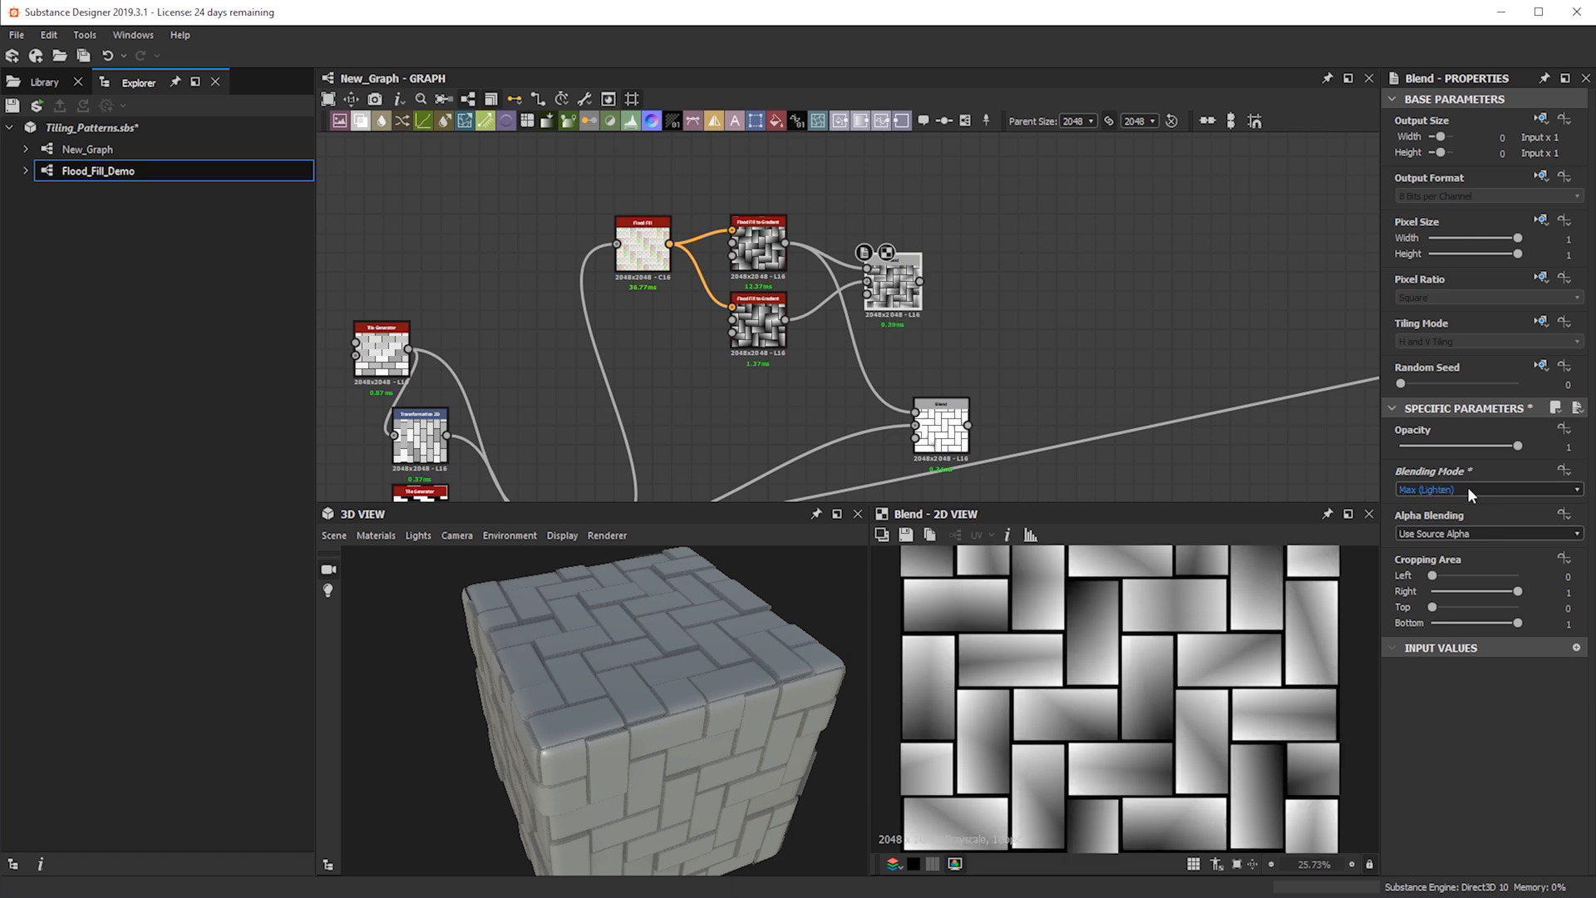
{"action": "scroll", "coordinate": [1440, 493], "scroll_direction": "up", "scroll_amount": 1}
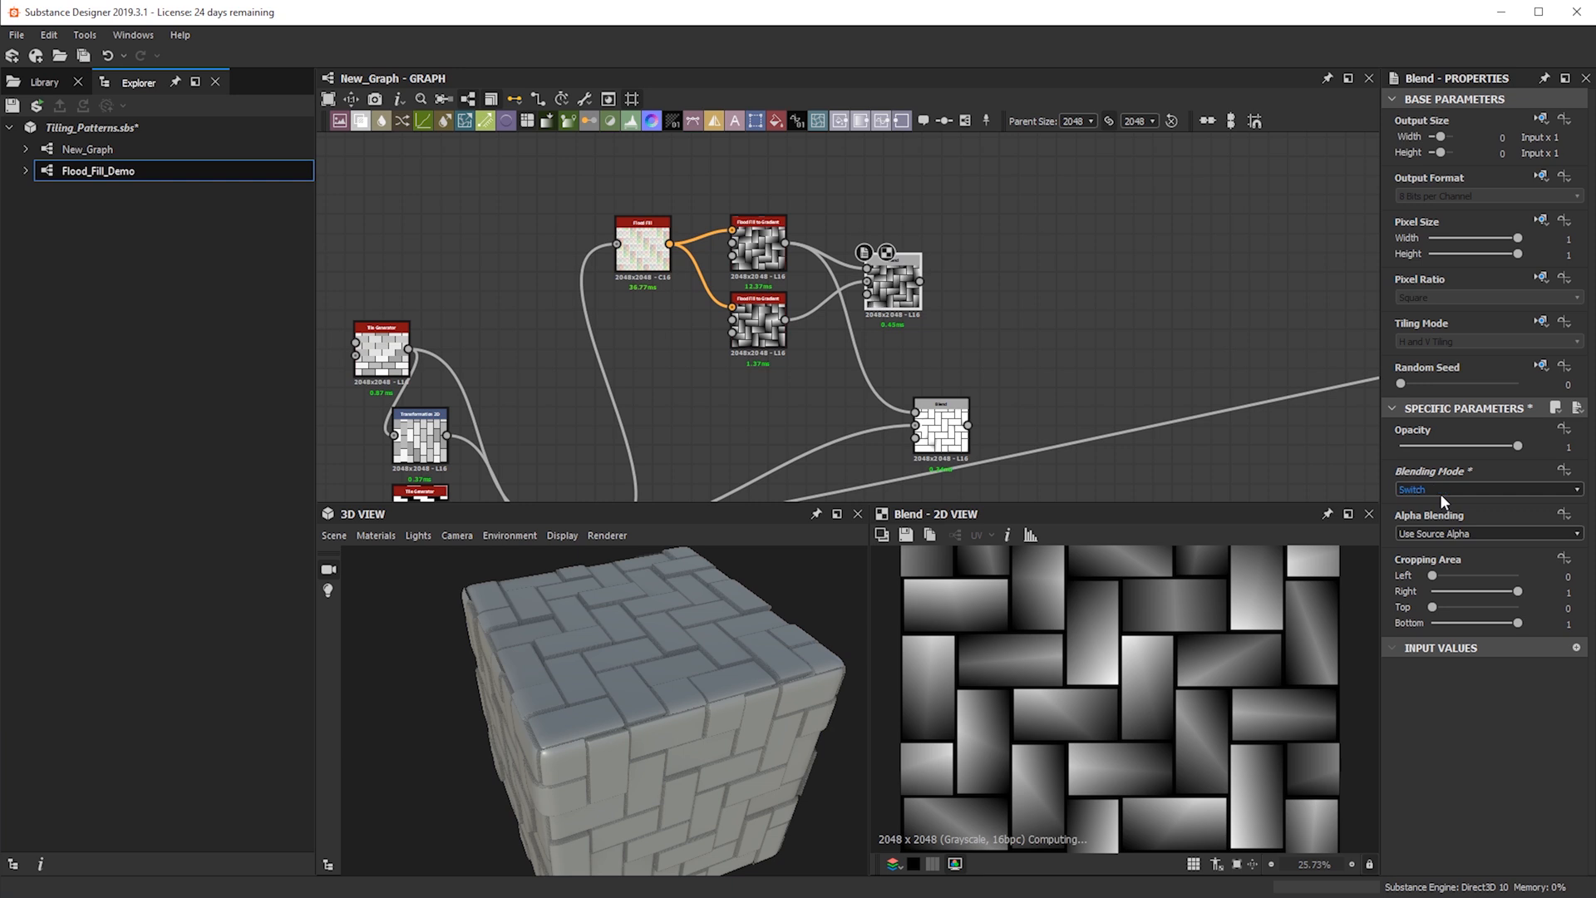
{"action": "scroll", "coordinate": [1443, 491], "scroll_direction": "down", "scroll_amount": 1}
{"action": "middle_click_drag", "start_coordinate": [1099, 281], "coordinate": [1063, 232]}
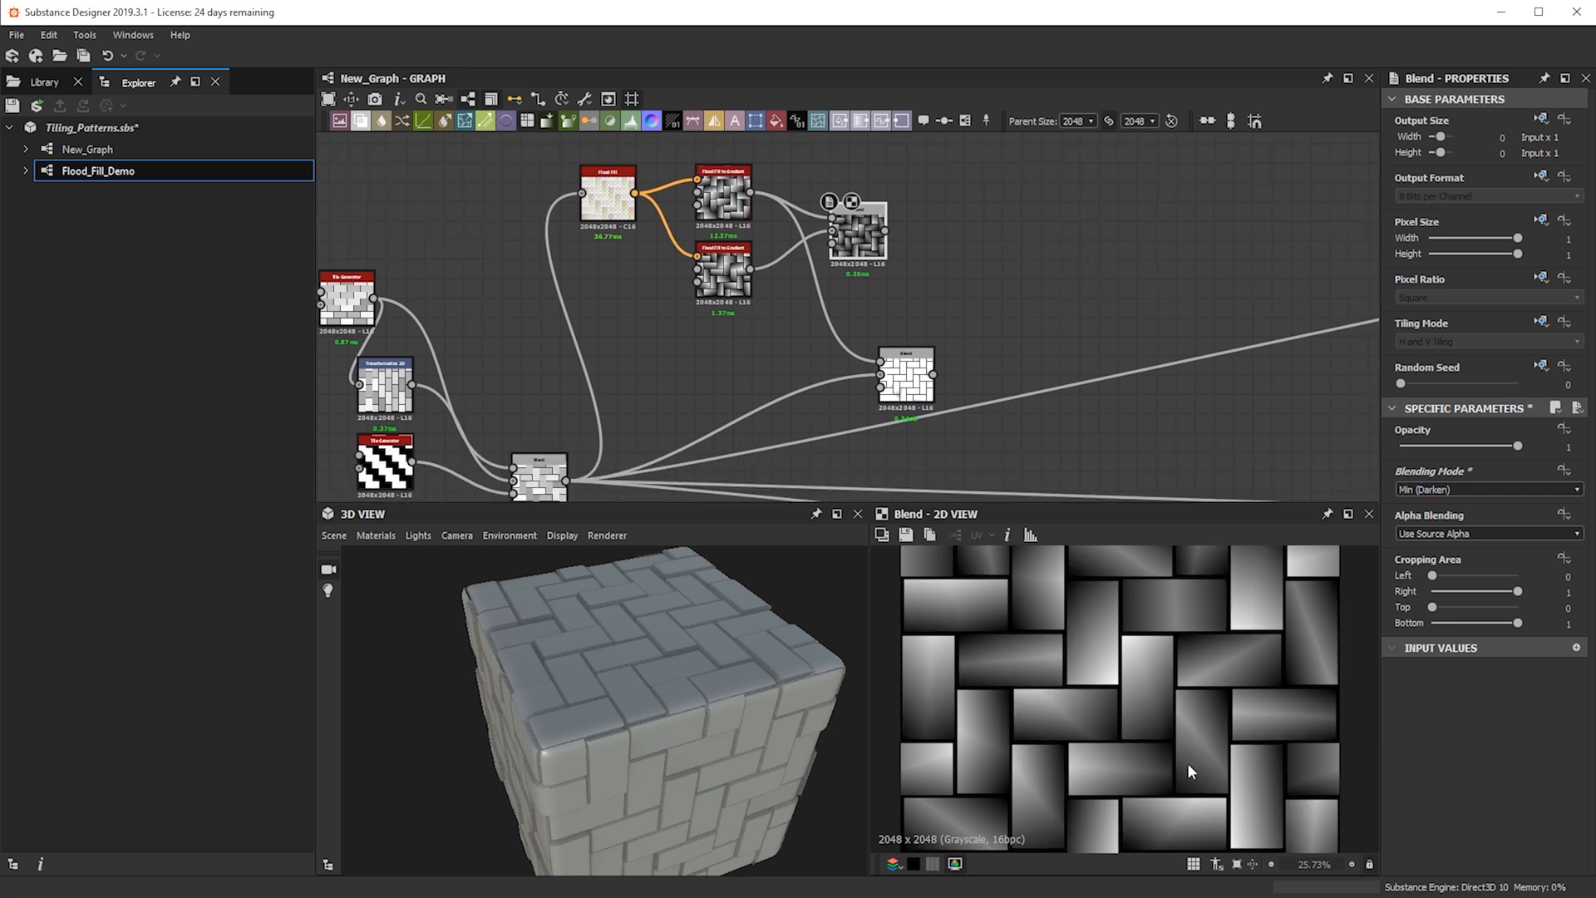
{"action": "scroll", "coordinate": [1187, 761], "scroll_direction": "up", "scroll_amount": 1}
{"action": "scroll", "coordinate": [1141, 653], "scroll_direction": "down", "scroll_amount": 1}
{"action": "middle_click_drag", "start_coordinate": [1140, 653], "coordinate": [1067, 699]}
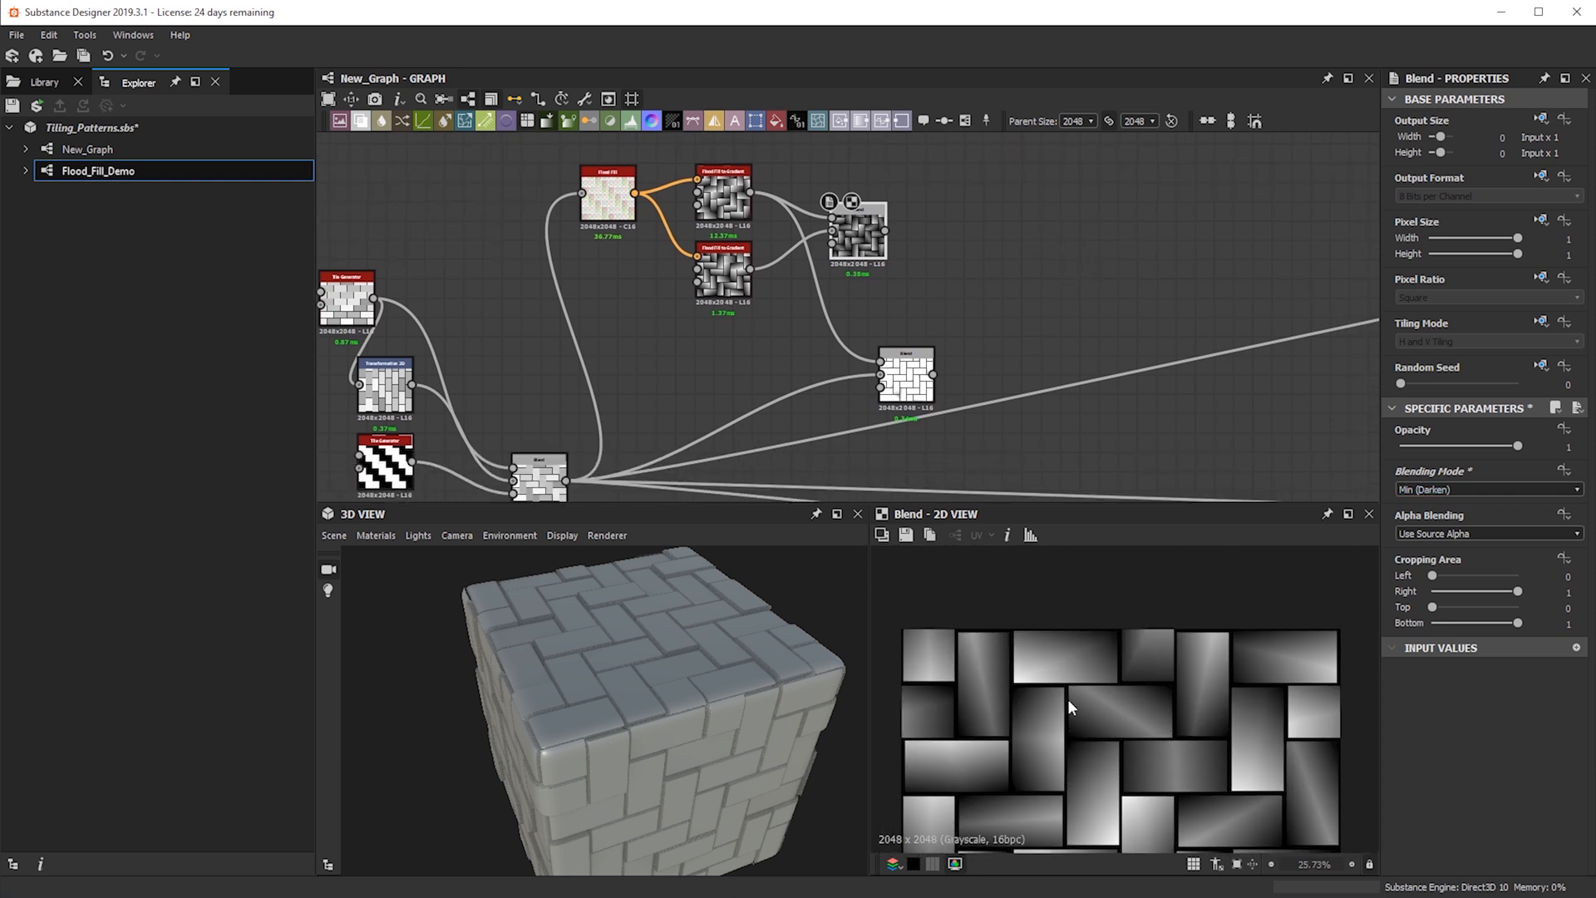
{"action": "scroll", "coordinate": [1033, 717], "scroll_direction": "up", "scroll_amount": 2}
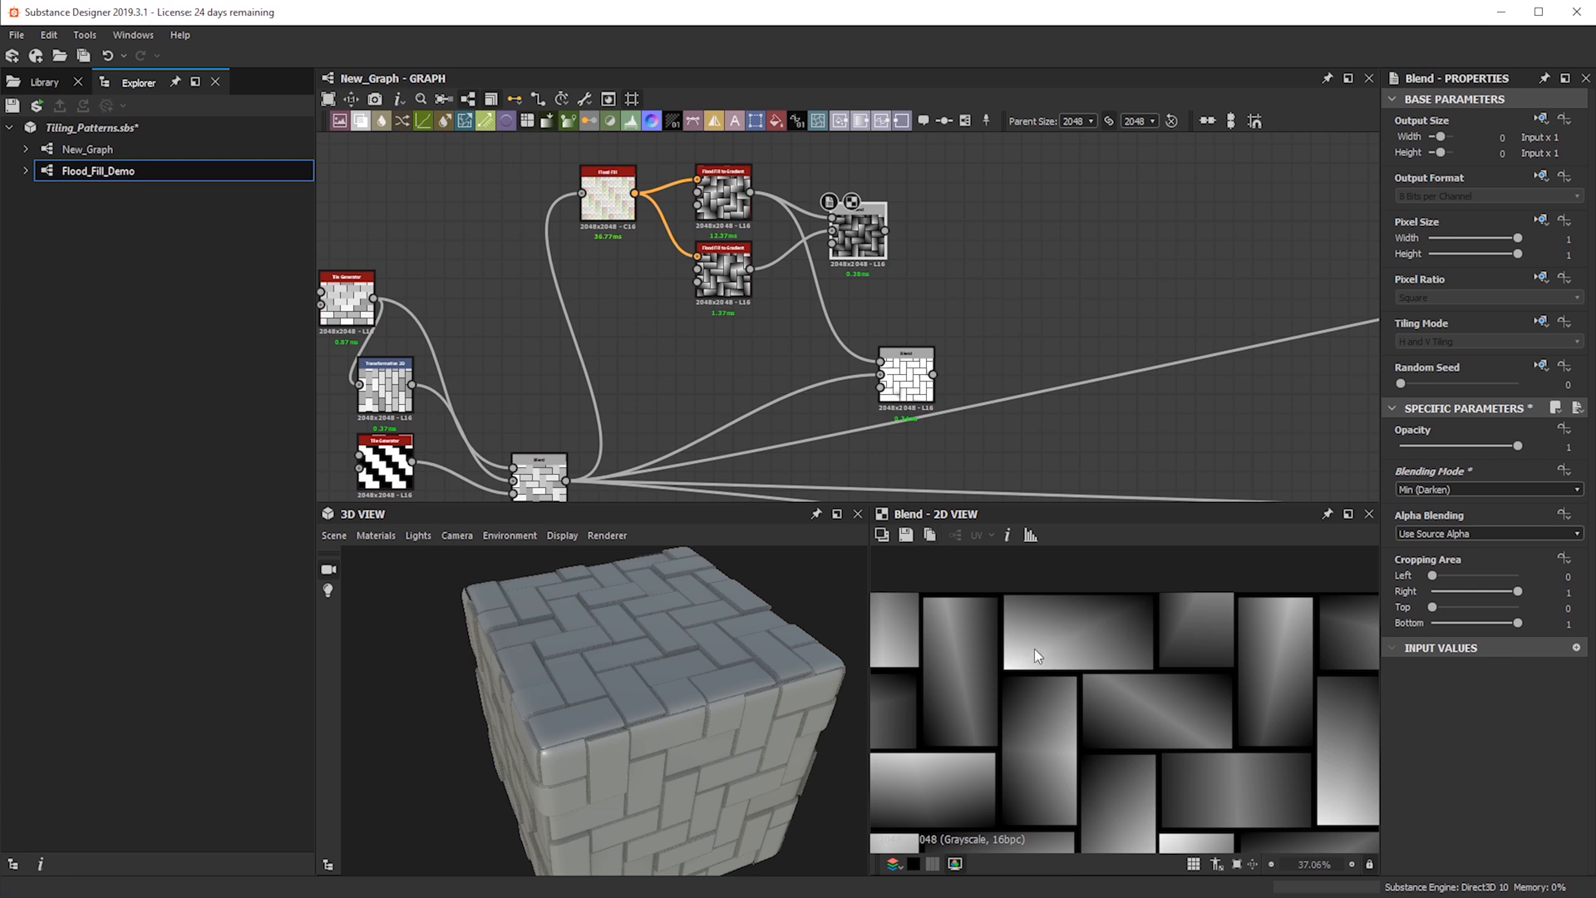
{"action": "middle_click_drag", "start_coordinate": [1188, 735], "coordinate": [1055, 647]}
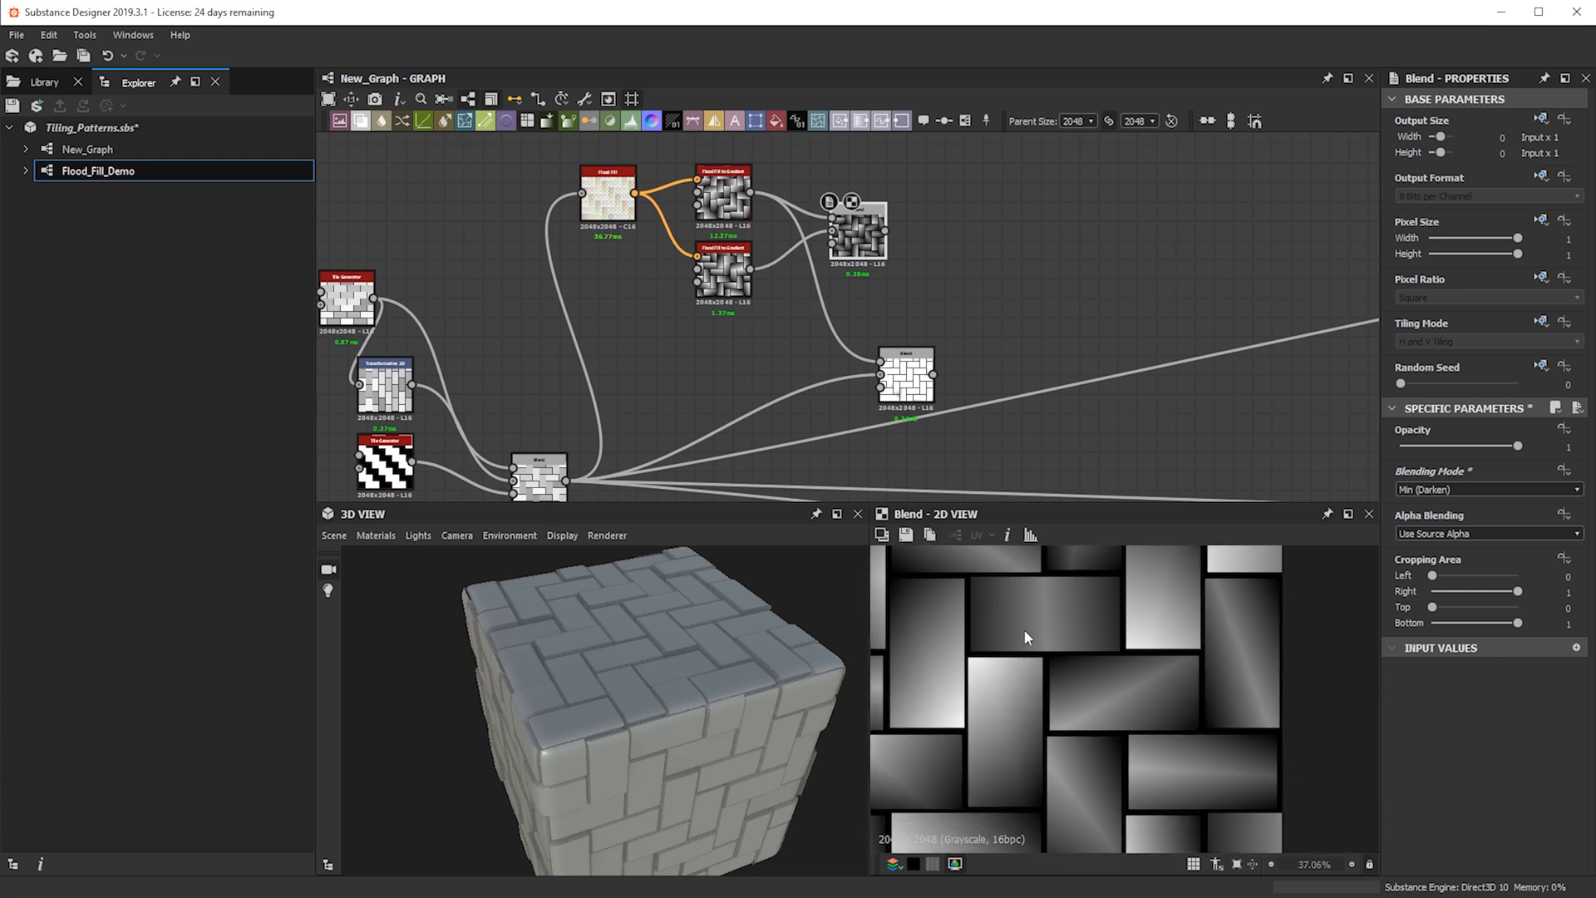
Delete the Add (Linear Dodge) Blend, reroute the herringbone Blend's material connections to the Min (Darken) Blend, and inspect the bricks in 3D
{"action": "left_click_drag", "start_coordinate": [930, 388], "coordinate": [939, 337]}
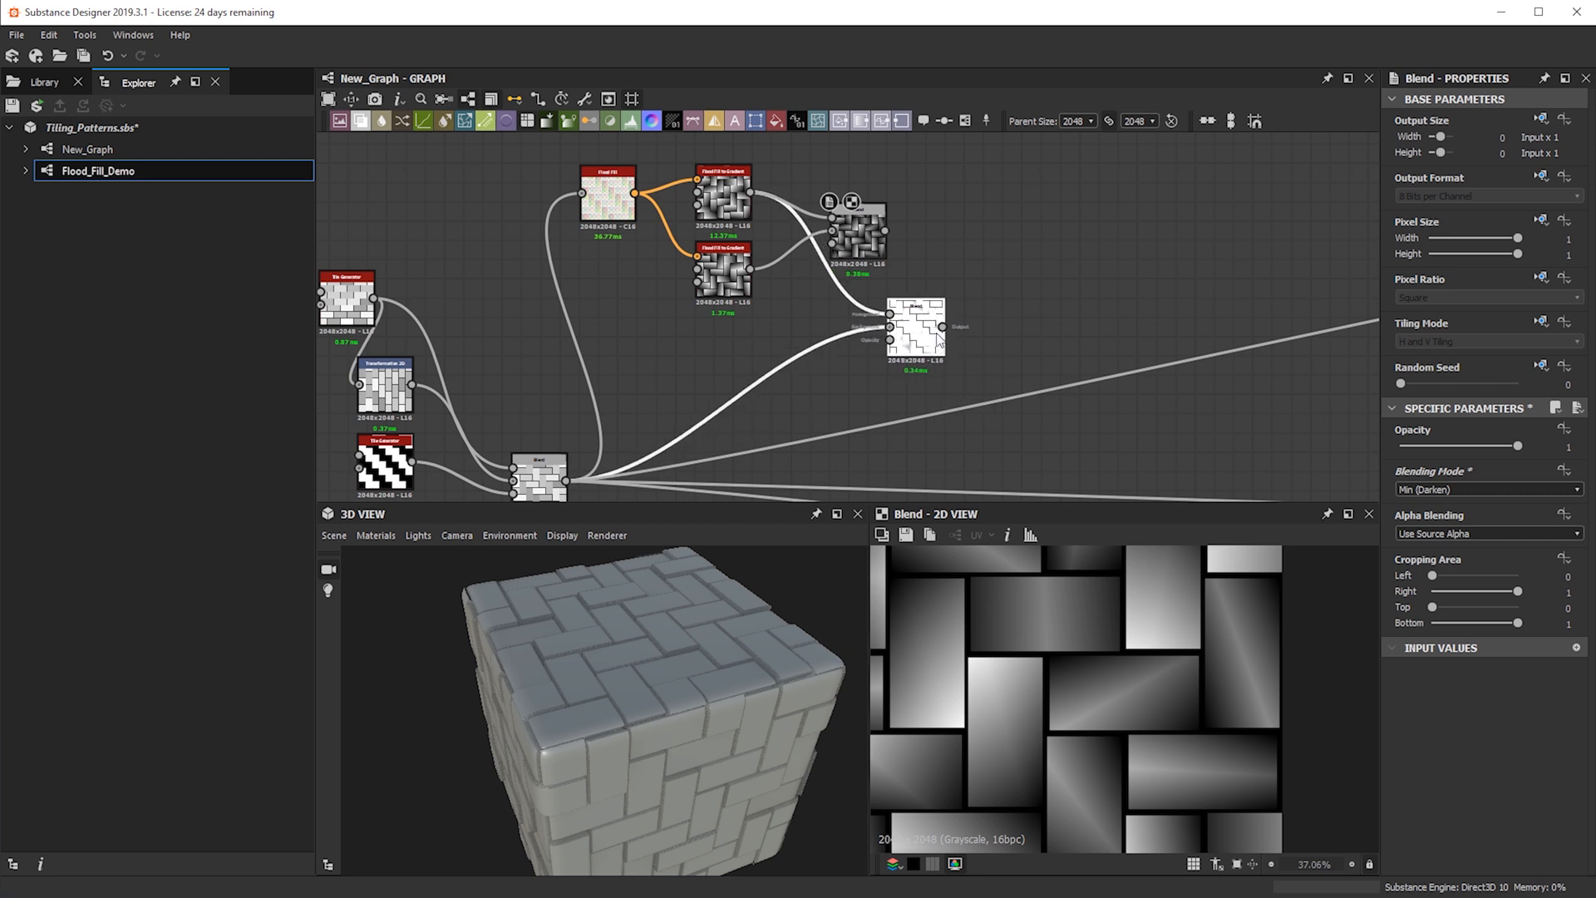
{"action": "key", "text": "Delete"}
{"action": "middle_click_drag", "start_coordinate": [696, 455], "coordinate": [745, 385]}
{"action": "left_click_drag", "start_coordinate": [620, 416], "coordinate": [935, 161], "text": "shift"}
{"action": "left_click_drag", "start_coordinate": [596, 701], "coordinate": [720, 710]}
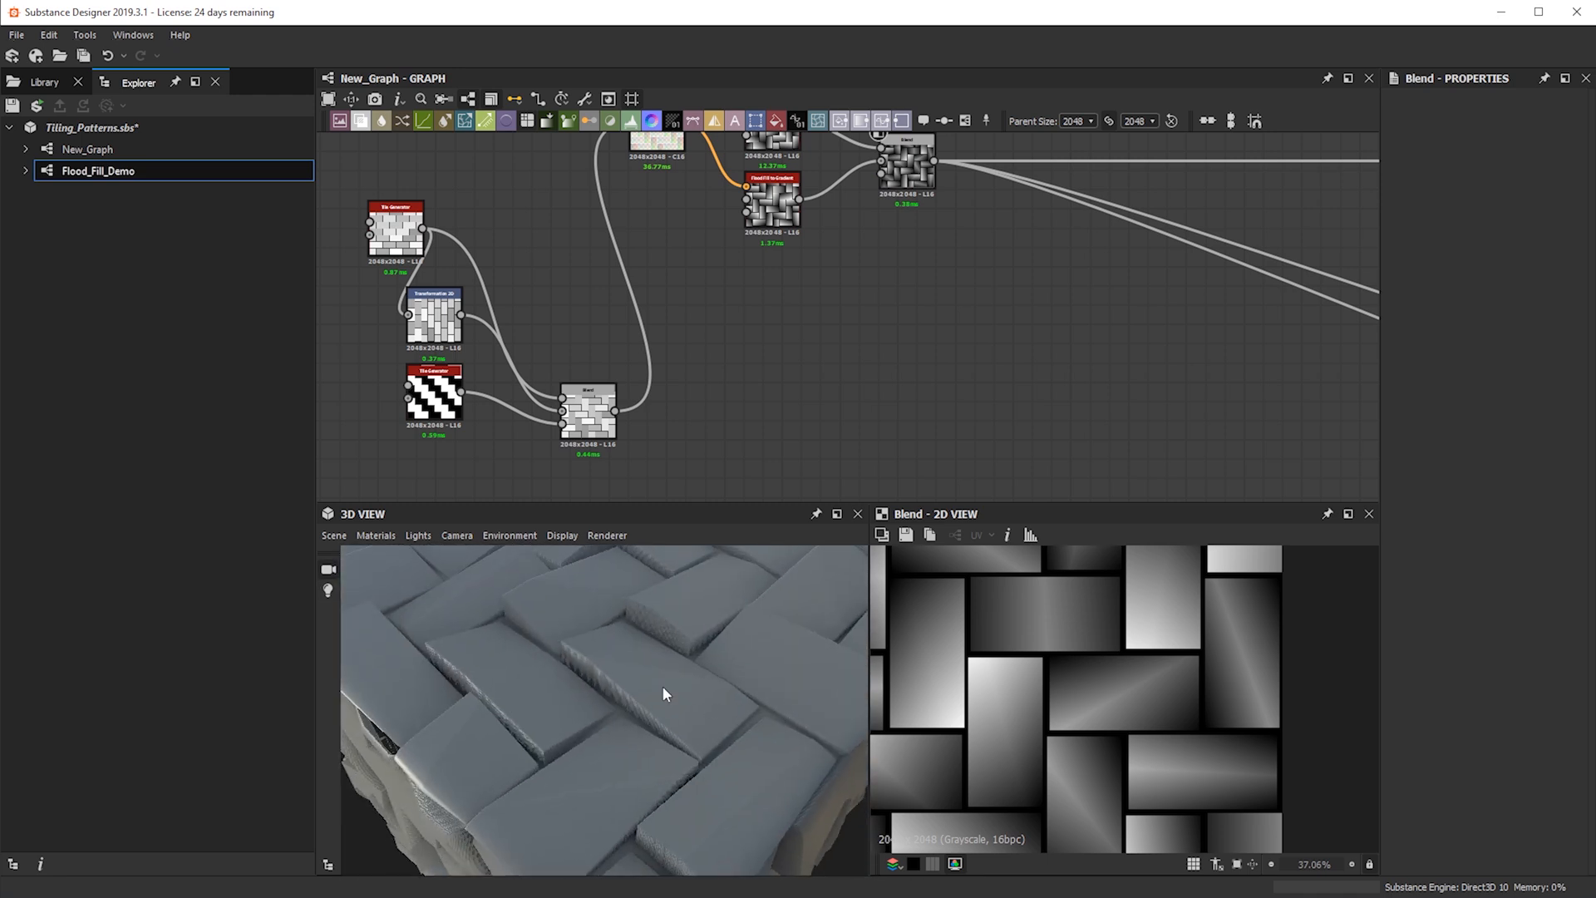
{"action": "left_click_drag", "start_coordinate": [569, 665], "coordinate": [633, 752]}
{"action": "scroll", "coordinate": [824, 254], "scroll_direction": "down", "scroll_amount": 2}
Duplicate the second Flood Fill to Gradient together with the Min (Darken) Blend, and set the copied gradient's Random Seed to 7
{"action": "middle_click_drag", "start_coordinate": [647, 297], "coordinate": [783, 349]}
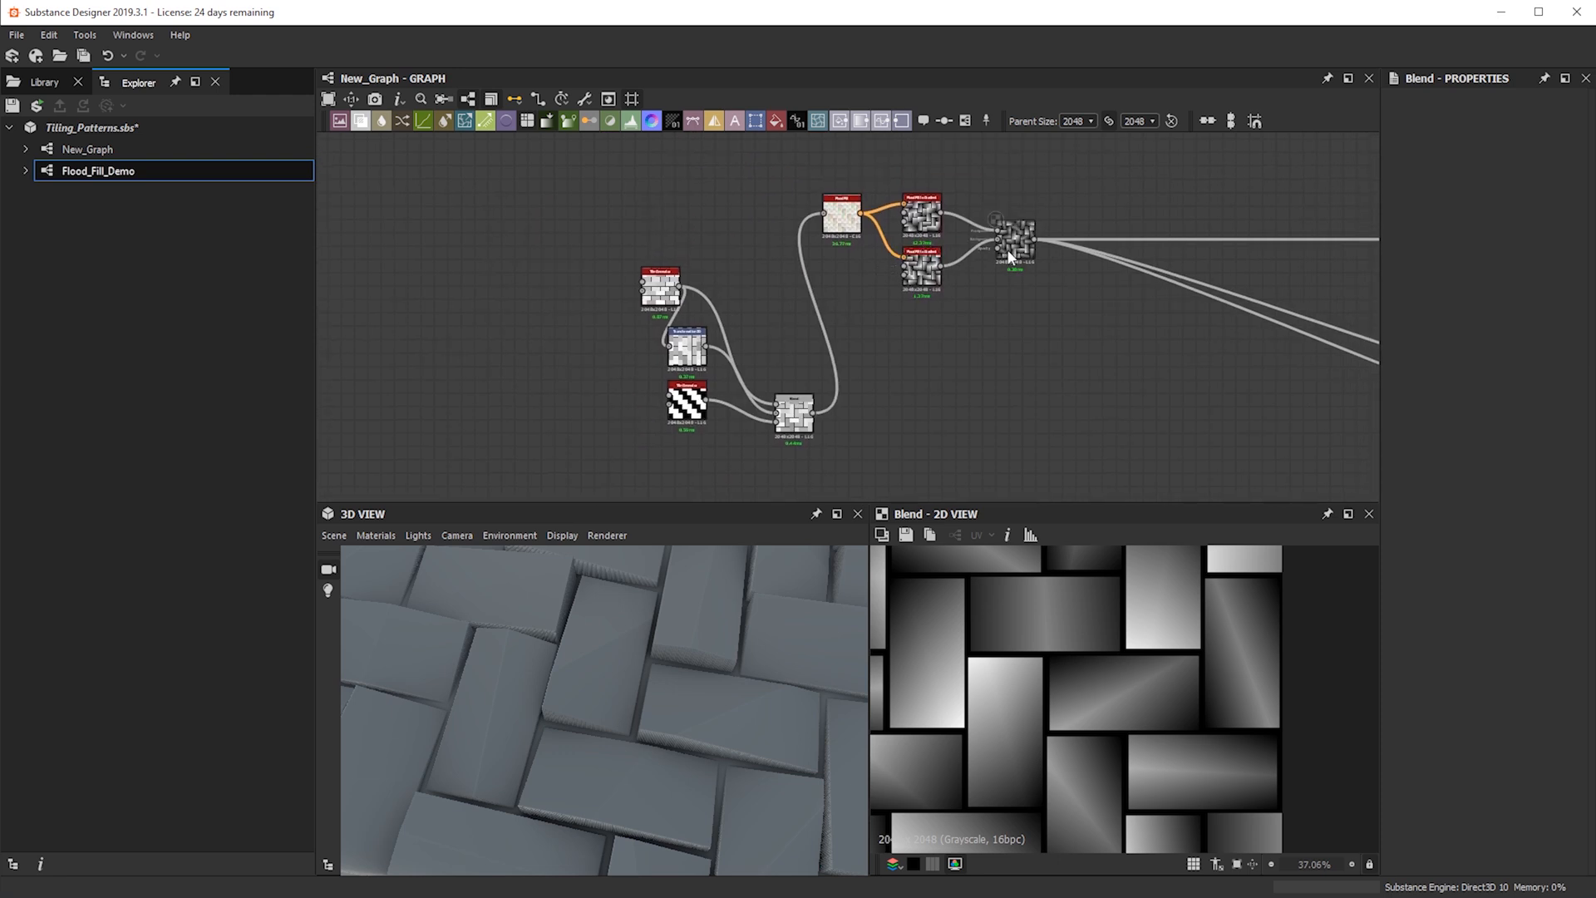
{"action": "left_click_drag", "start_coordinate": [1010, 256], "coordinate": [1039, 290]}
{"action": "scroll", "coordinate": [1038, 290], "scroll_direction": "up", "scroll_amount": 4}
{"action": "left_click_drag", "start_coordinate": [1037, 382], "coordinate": [864, 291]}
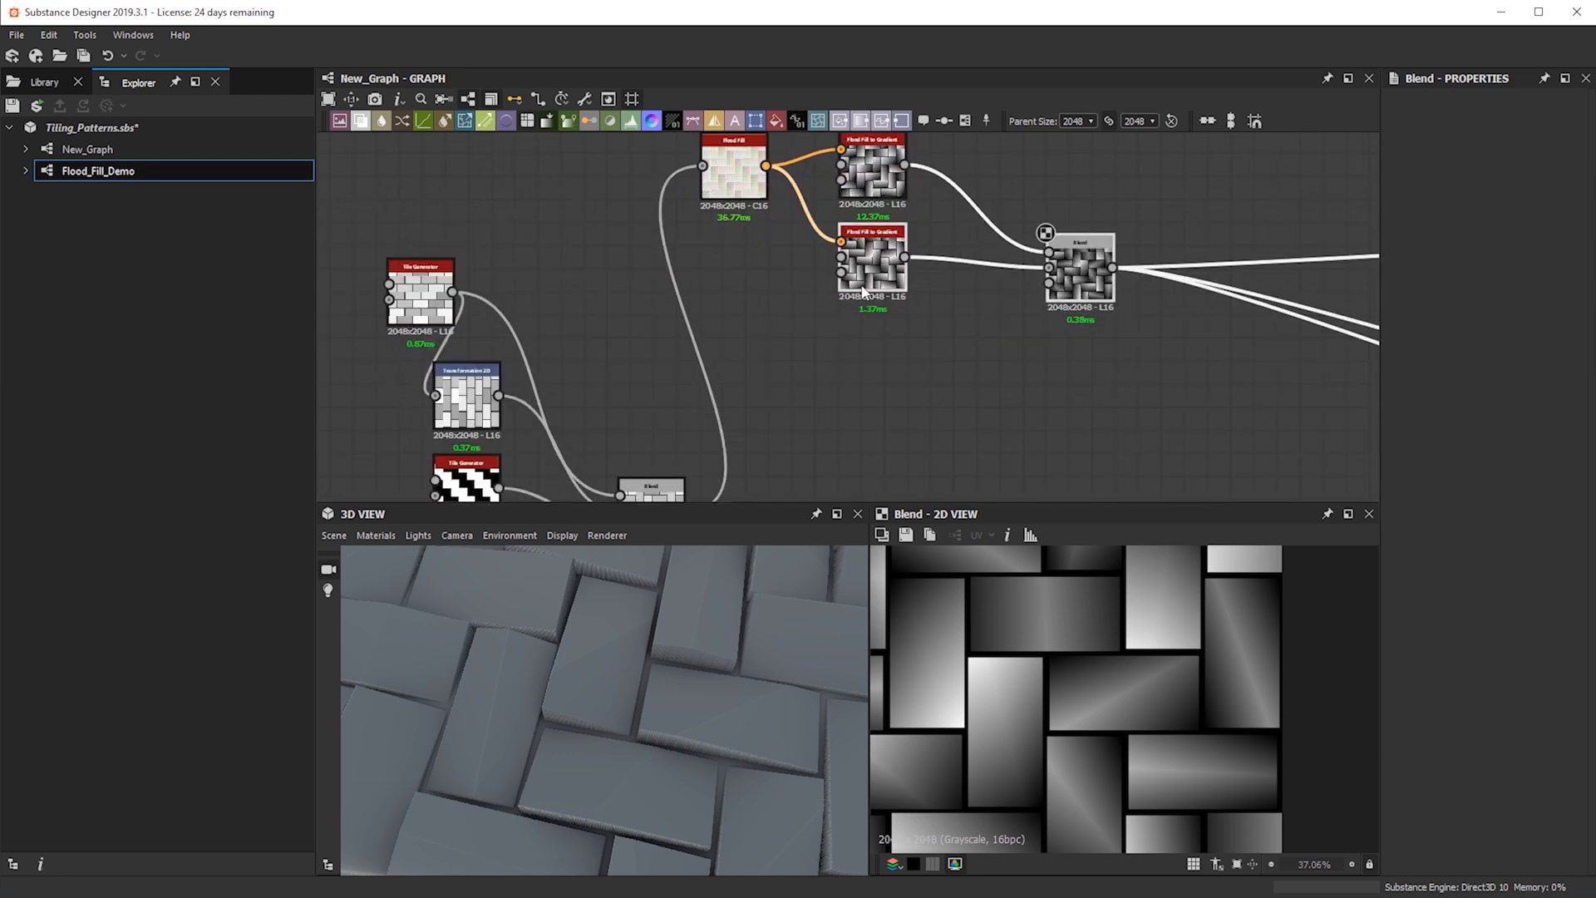
{"action": "key", "text": "ctrl+d"}
{"action": "left_click_drag", "start_coordinate": [935, 333], "coordinate": [1086, 420]}
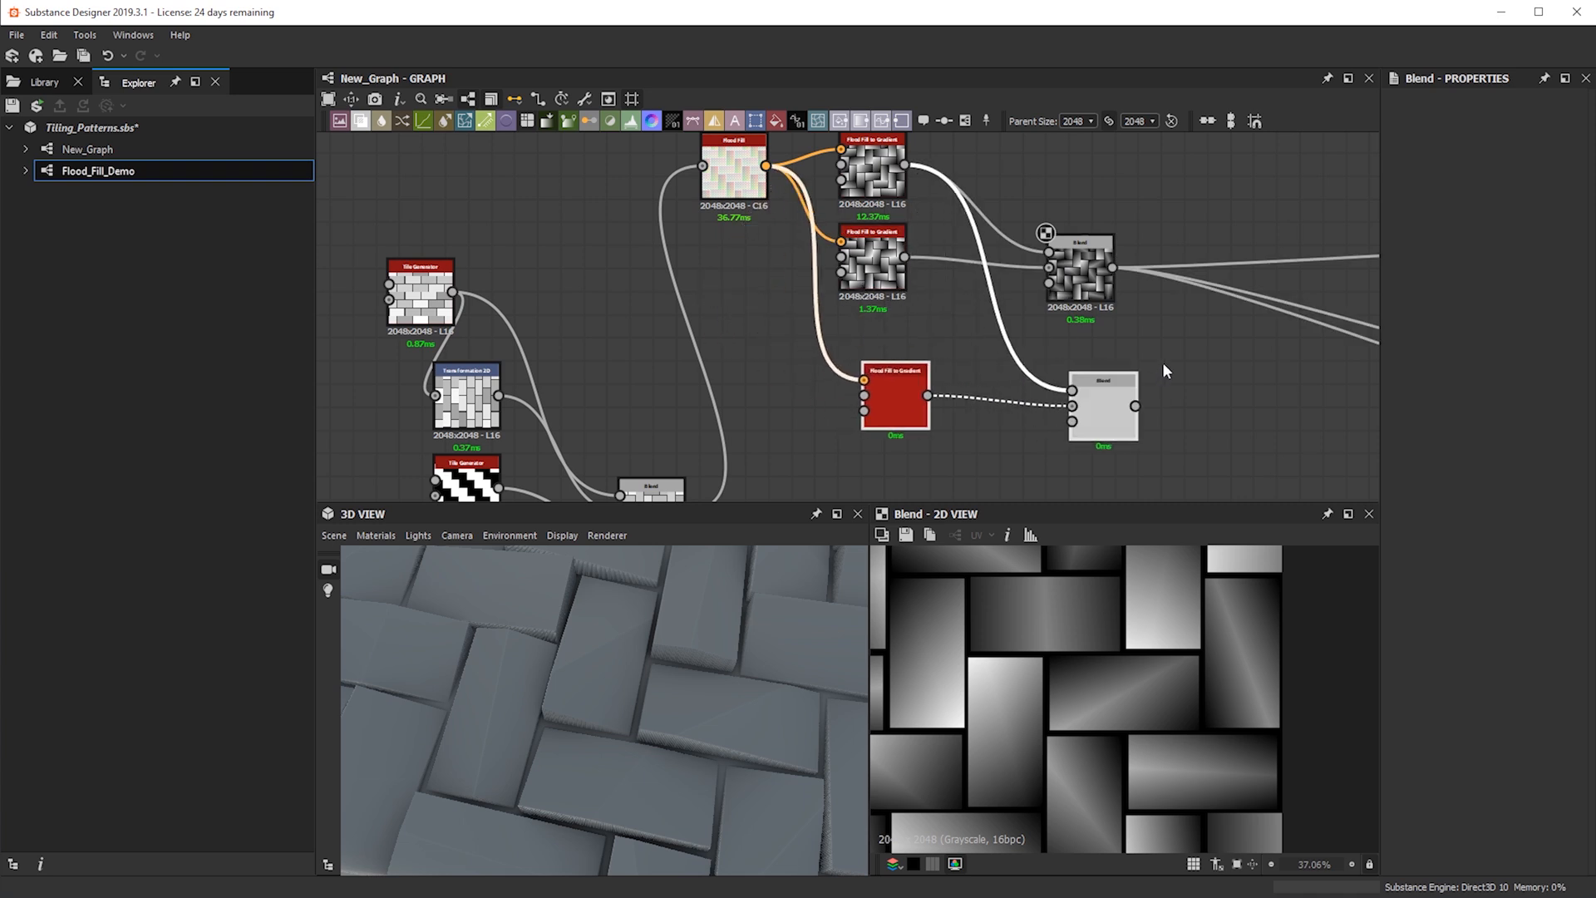
{"action": "double_click", "coordinate": [902, 384]}
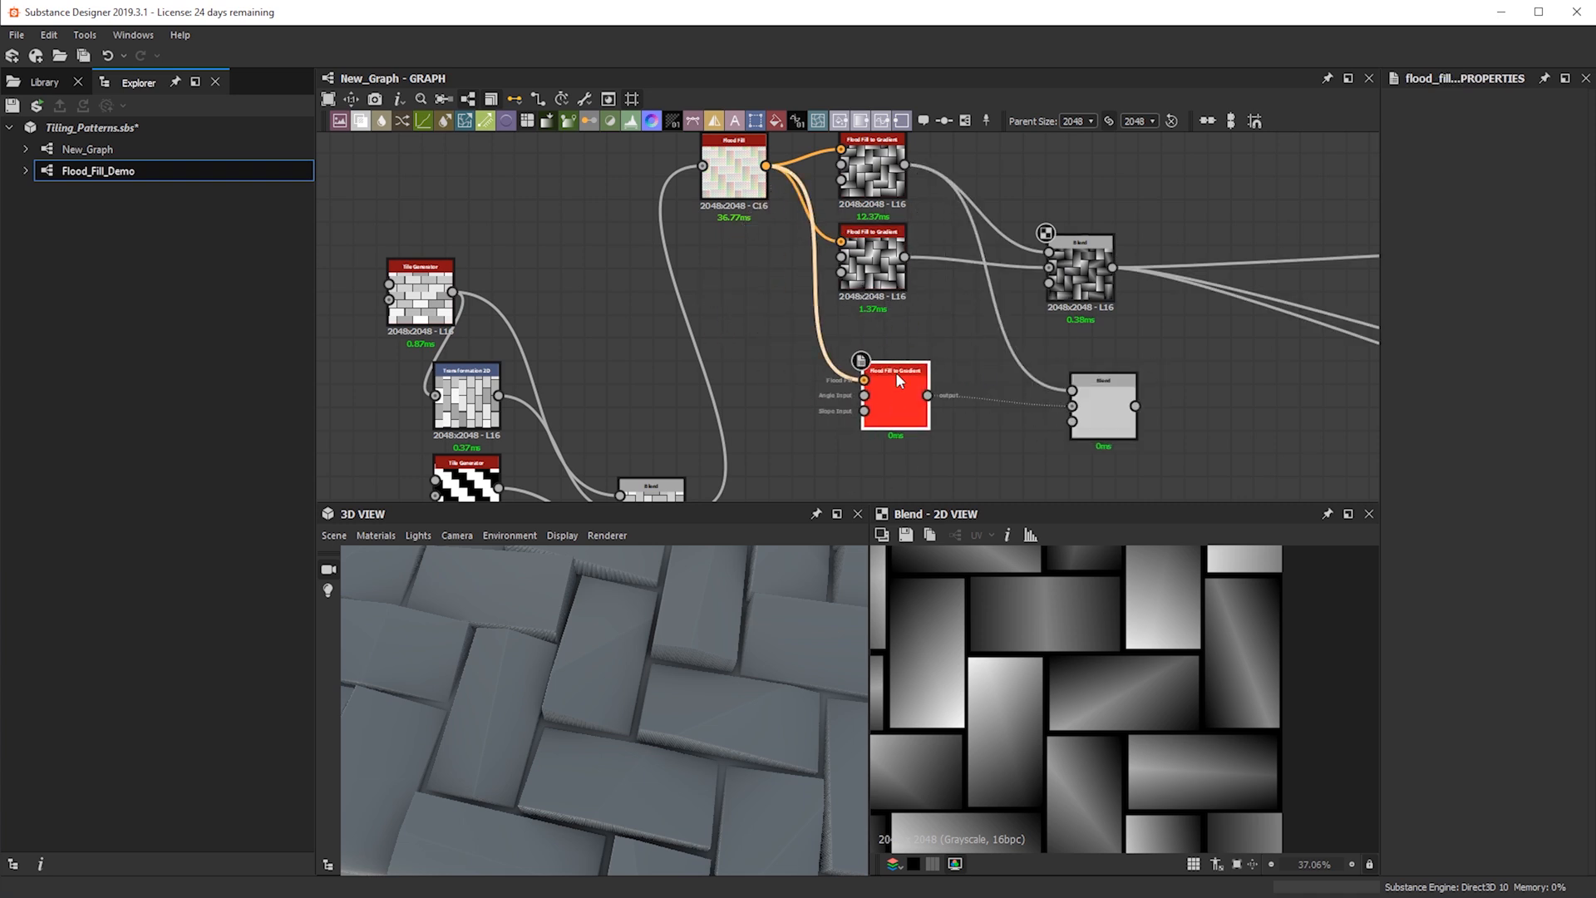
{"action": "left_click_drag", "start_coordinate": [1449, 380], "coordinate": [1481, 384]}
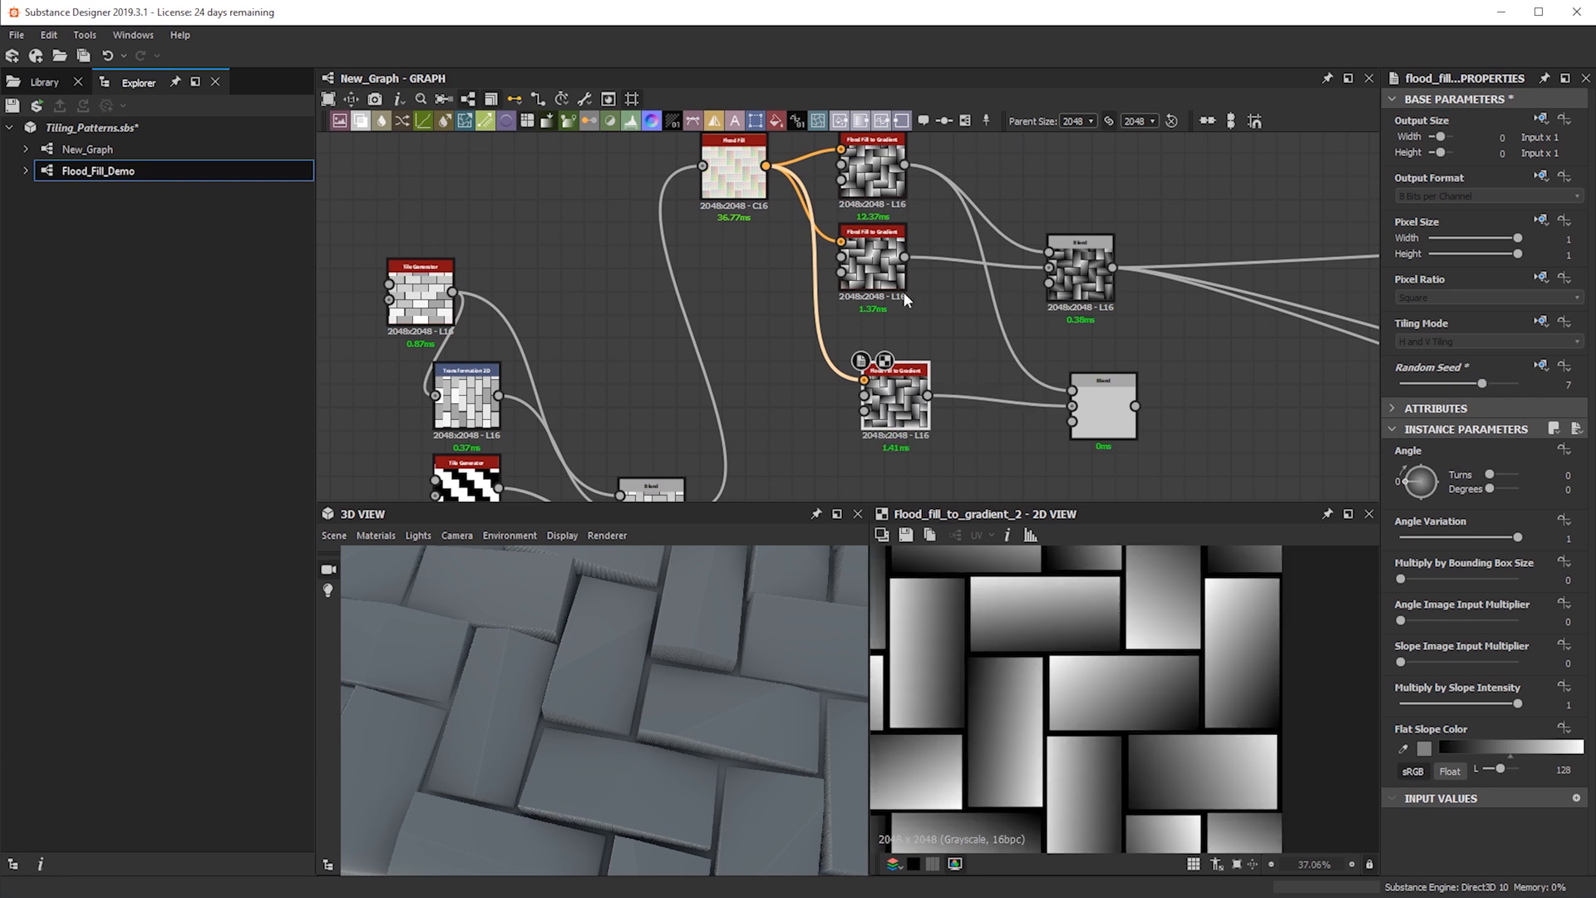
Feed the first Min (Darken) Blend into the copied Blend's foreground and inspect the combined gradients in the 2D view
{"action": "left_click_drag", "start_coordinate": [1084, 381], "coordinate": [1152, 370]}
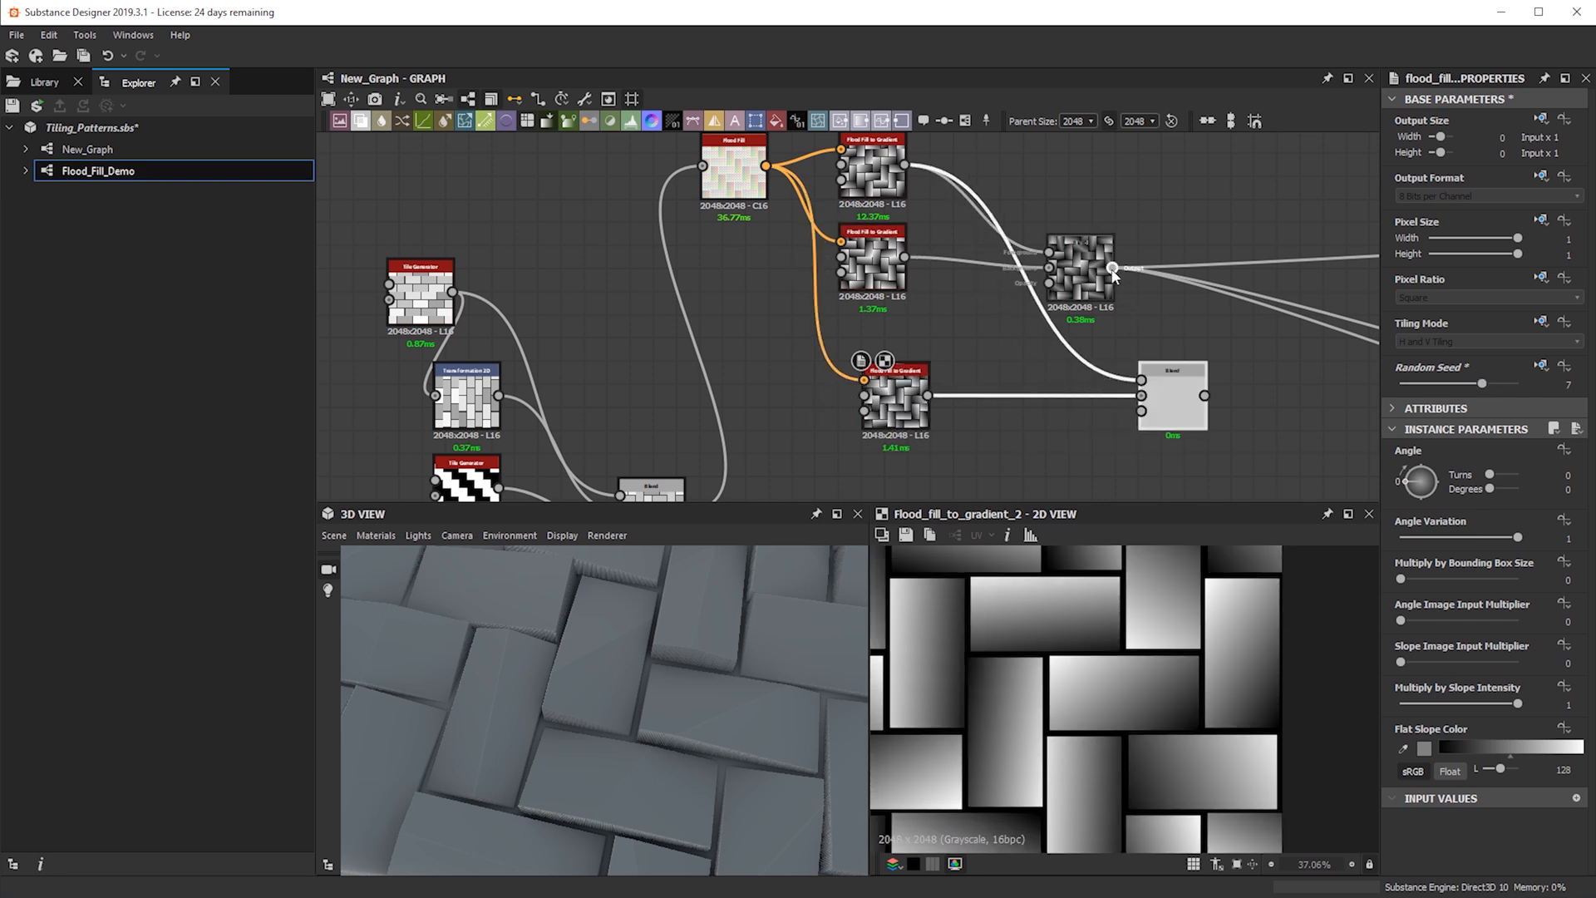
{"action": "double_click", "coordinate": [1172, 394]}
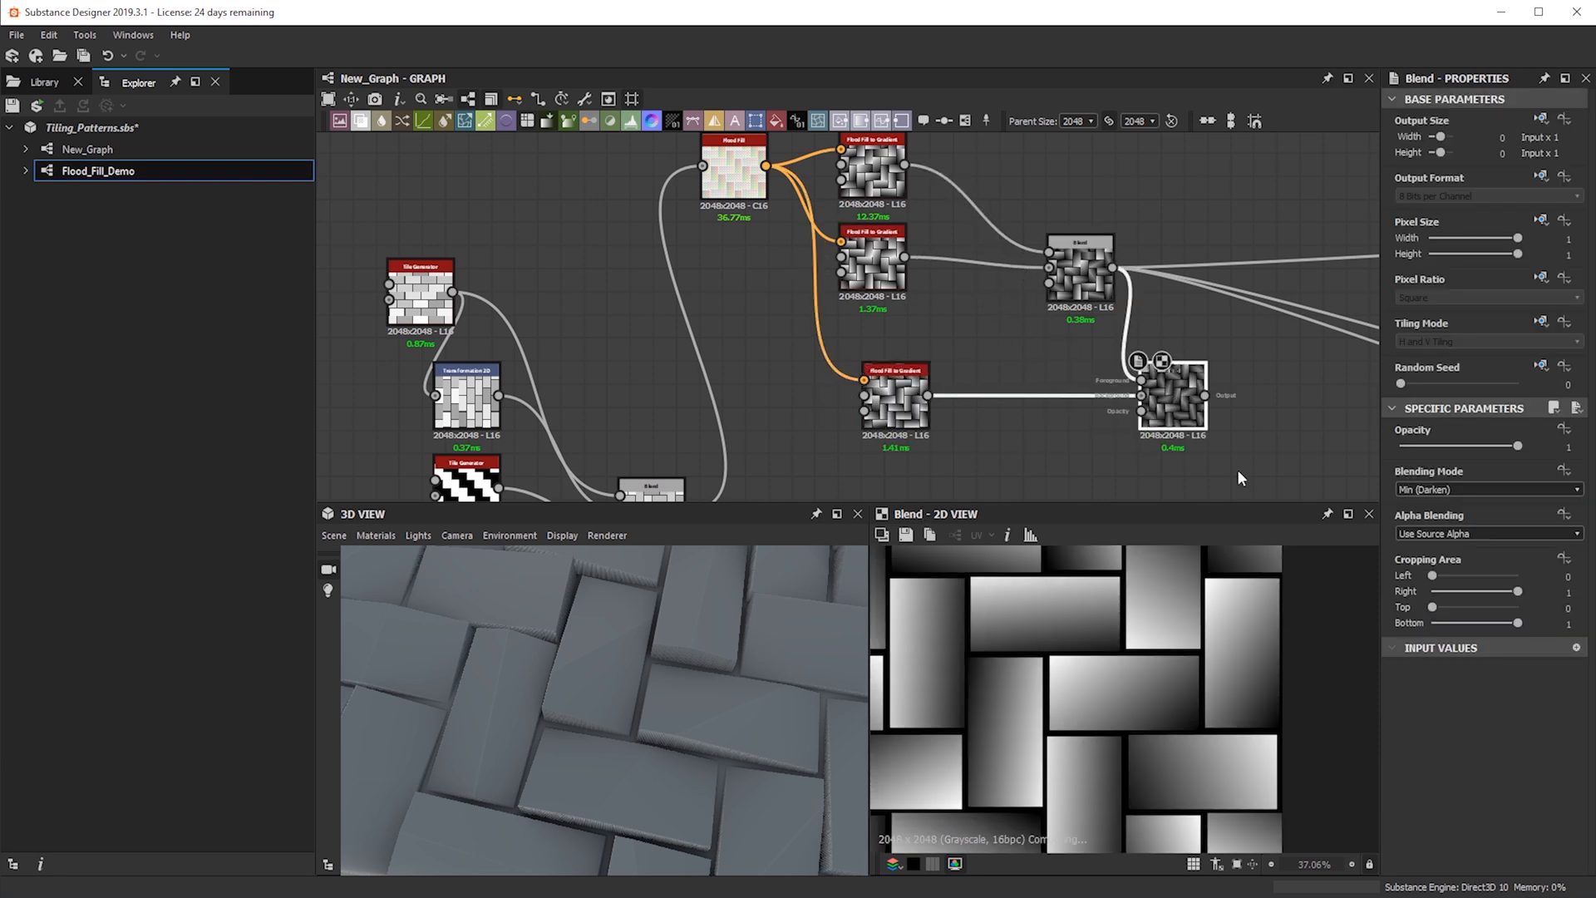
{"action": "scroll", "coordinate": [1170, 712], "scroll_direction": "up", "scroll_amount": 3}
{"action": "scroll", "coordinate": [1217, 684], "scroll_direction": "down", "scroll_amount": 3}
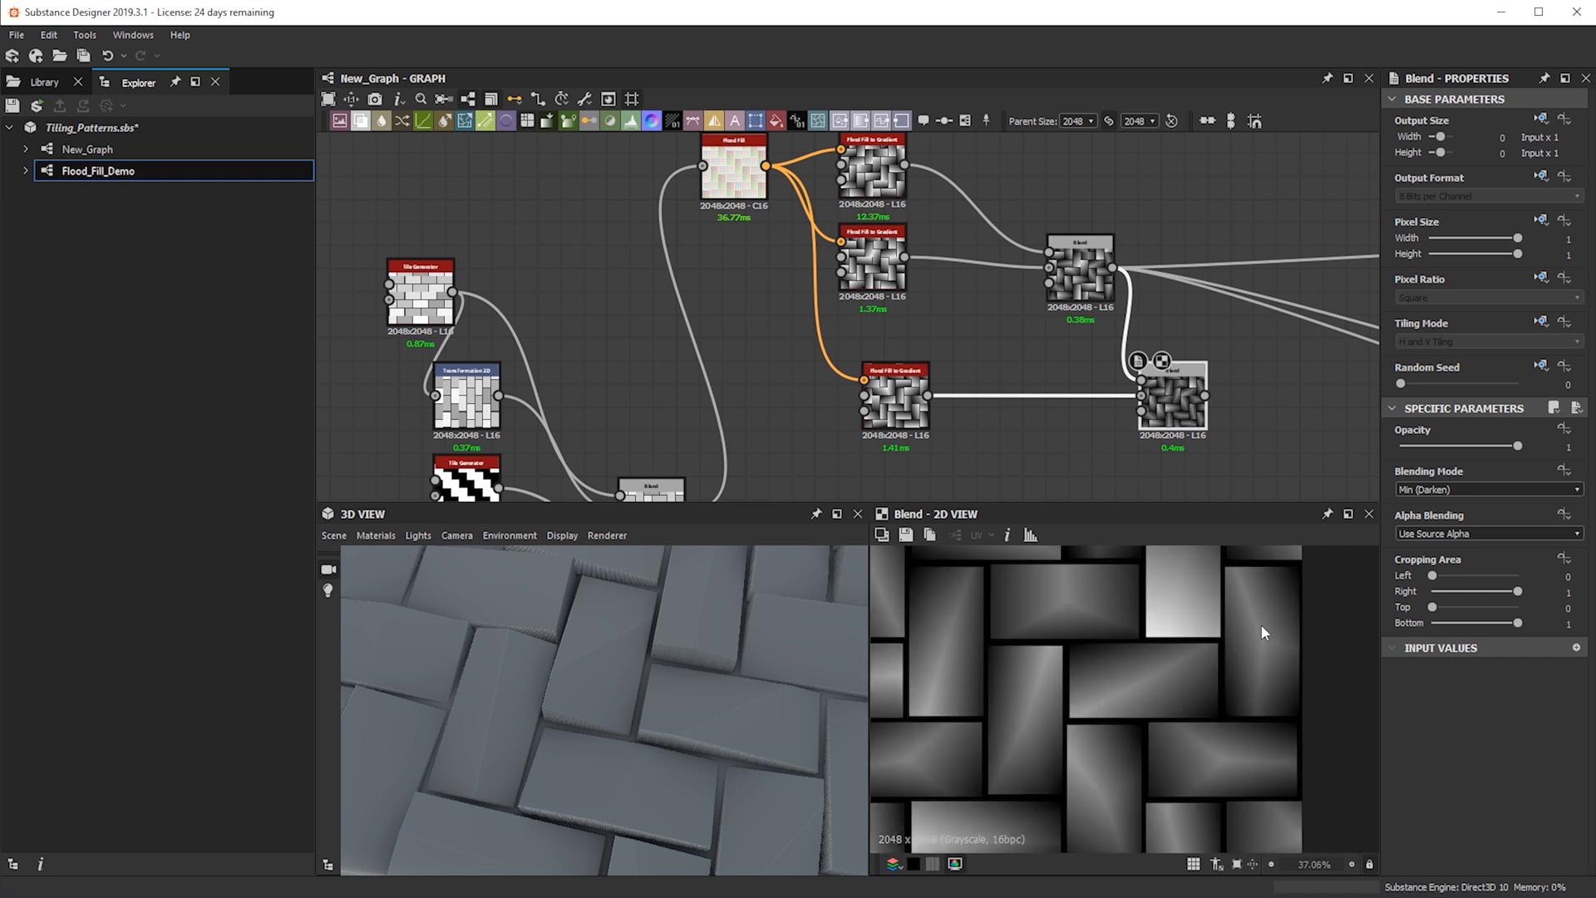
Reroute the material connections to the second Min (Darken) Blend, inspect the faceted bricks under changed lighting, and tidy the copied nodes
{"action": "middle_click_drag", "start_coordinate": [1124, 305], "coordinate": [1016, 296]}
{"action": "left_click_drag", "start_coordinate": [1004, 258], "coordinate": [1096, 385], "text": "shift"}
{"action": "left_click_drag", "start_coordinate": [628, 715], "coordinate": [555, 663]}
{"action": "scroll", "coordinate": [556, 664], "scroll_direction": "down", "scroll_amount": 5}
{"action": "right_click_drag", "start_coordinate": [669, 666], "coordinate": [609, 676], "text": "ctrl+shift"}
{"action": "left_click_drag", "start_coordinate": [609, 677], "coordinate": [724, 672]}
{"action": "left_click_drag", "start_coordinate": [800, 396], "coordinate": [772, 400]}
{"action": "left_click_drag", "start_coordinate": [1056, 392], "coordinate": [1045, 403]}
{"action": "left_click_drag", "start_coordinate": [656, 574], "coordinate": [761, 576]}
{"action": "middle_click_drag", "start_coordinate": [1004, 270], "coordinate": [998, 264]}
{"action": "scroll", "coordinate": [1002, 333], "scroll_direction": "down", "scroll_amount": 2}
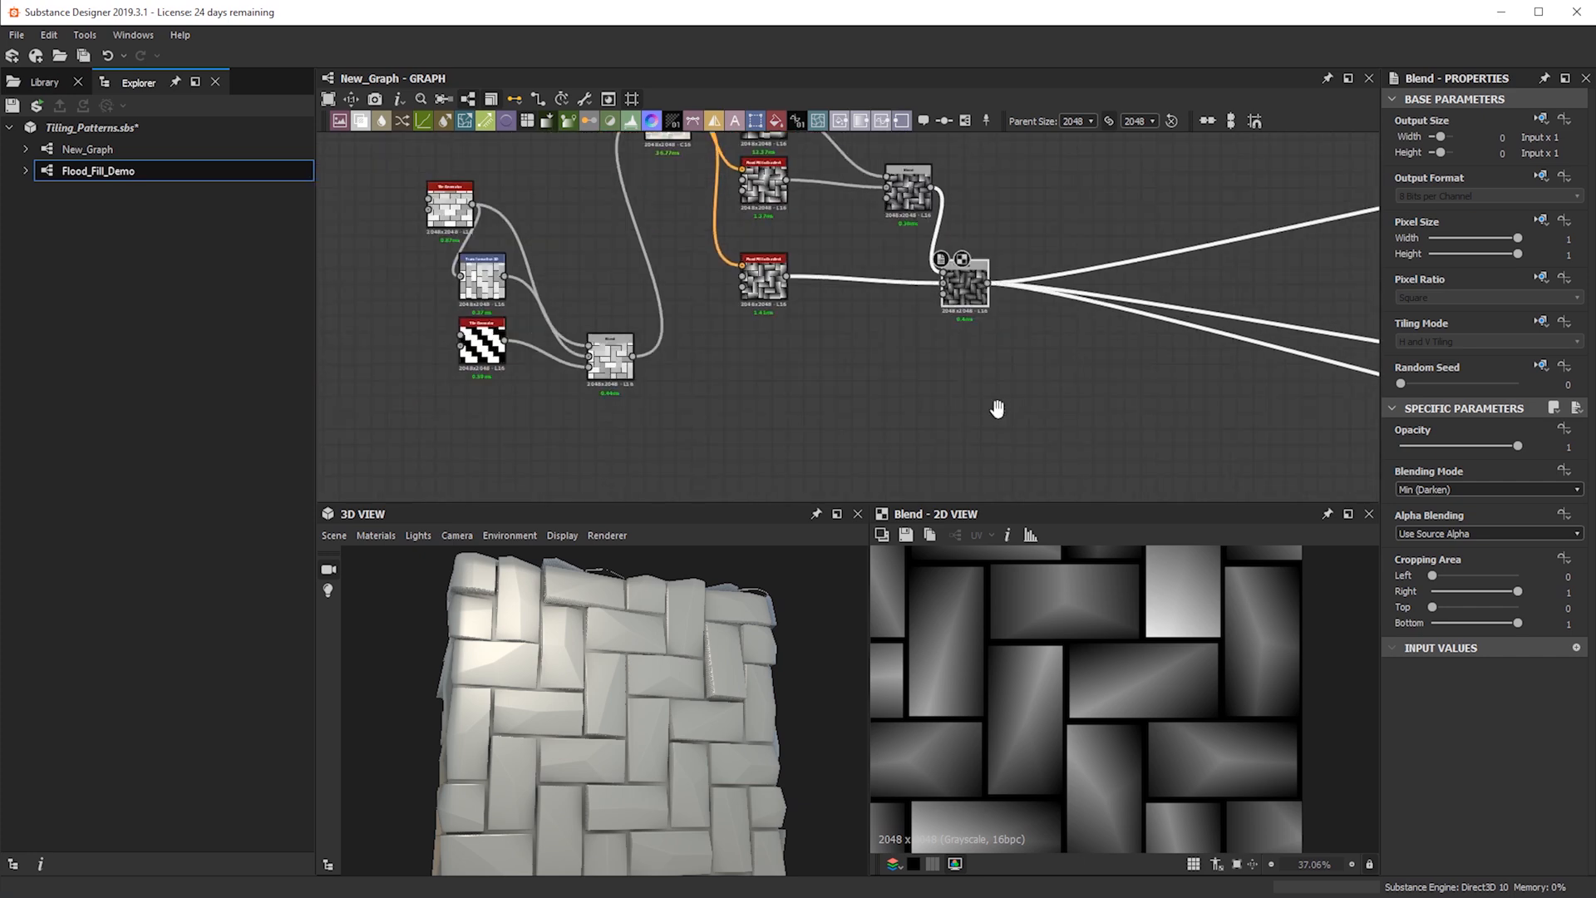
Add a new Blend node with the second Min (Darken) Blend as foreground and the herringbone Blend as background
{"action": "middle_click_drag", "start_coordinate": [1007, 407], "coordinate": [939, 378]}
{"action": "key", "text": "space"}
{"action": "type", "text": "b"}
{"action": "left_click", "coordinate": [970, 417]}
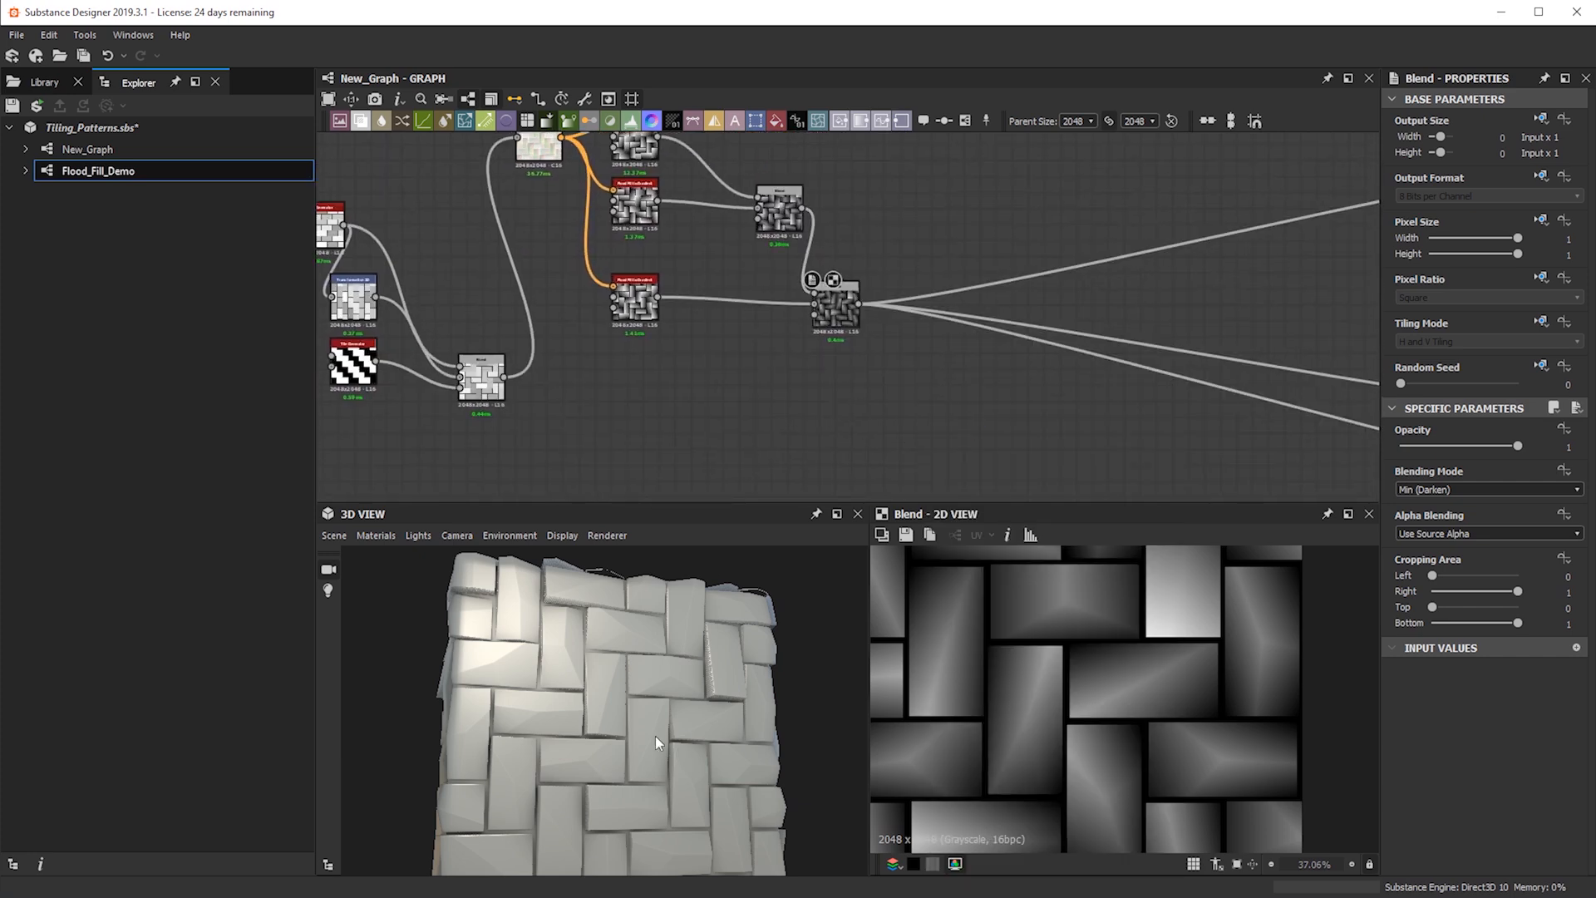
{"action": "left_click_drag", "start_coordinate": [615, 695], "coordinate": [640, 798]}
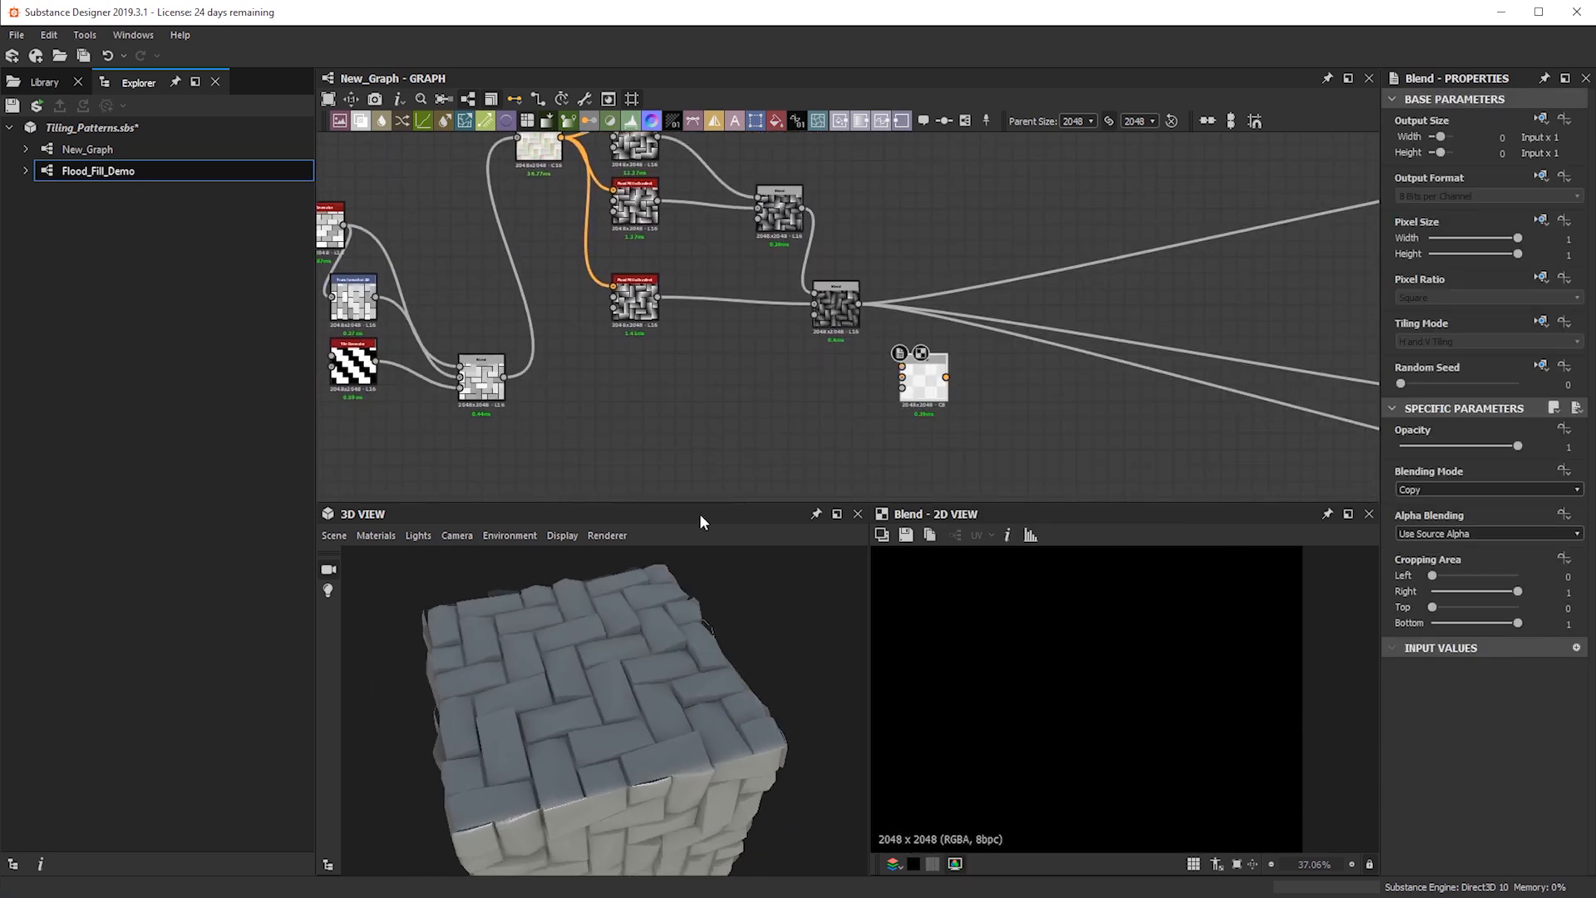
{"action": "left_click_drag", "start_coordinate": [505, 376], "coordinate": [902, 377]}
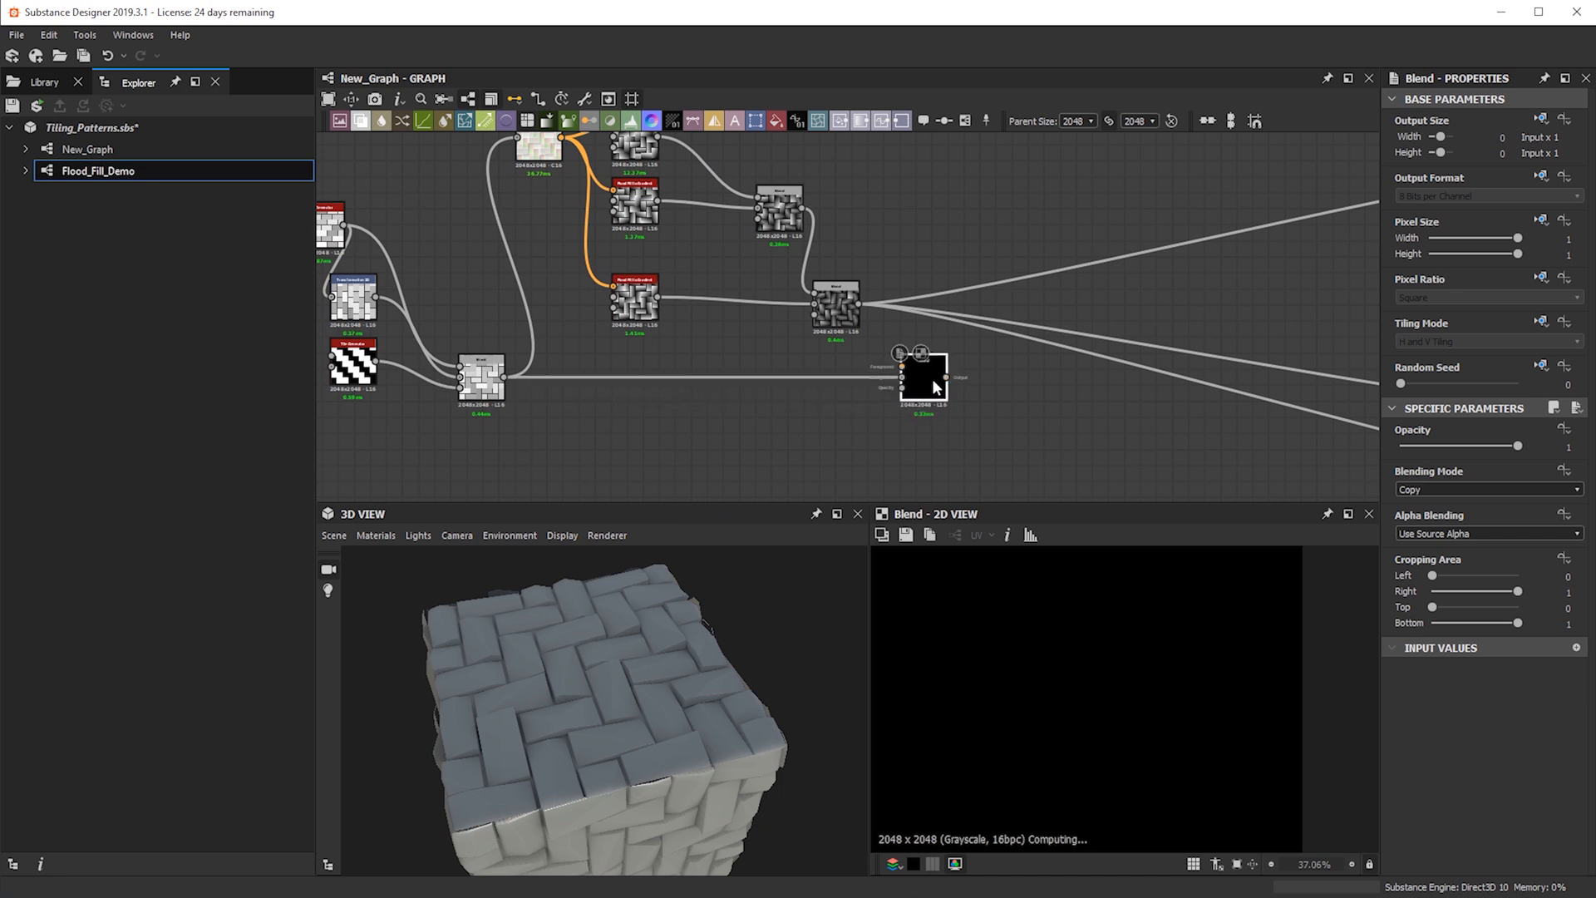
{"action": "left_click_drag", "start_coordinate": [859, 302], "coordinate": [910, 361]}
{"action": "key", "text": "f"}
Set the new Blend's mode to Add (Linear Dodge) and reroute the material connections from the second Min (Darken) Blend to it
{"action": "left_click", "coordinate": [1424, 490]}
{"action": "left_click", "coordinate": [1423, 490]}
{"action": "scroll", "coordinate": [1423, 490], "scroll_direction": "down", "scroll_amount": 2}
{"action": "scroll", "coordinate": [1423, 489], "scroll_direction": "up", "scroll_amount": 1}
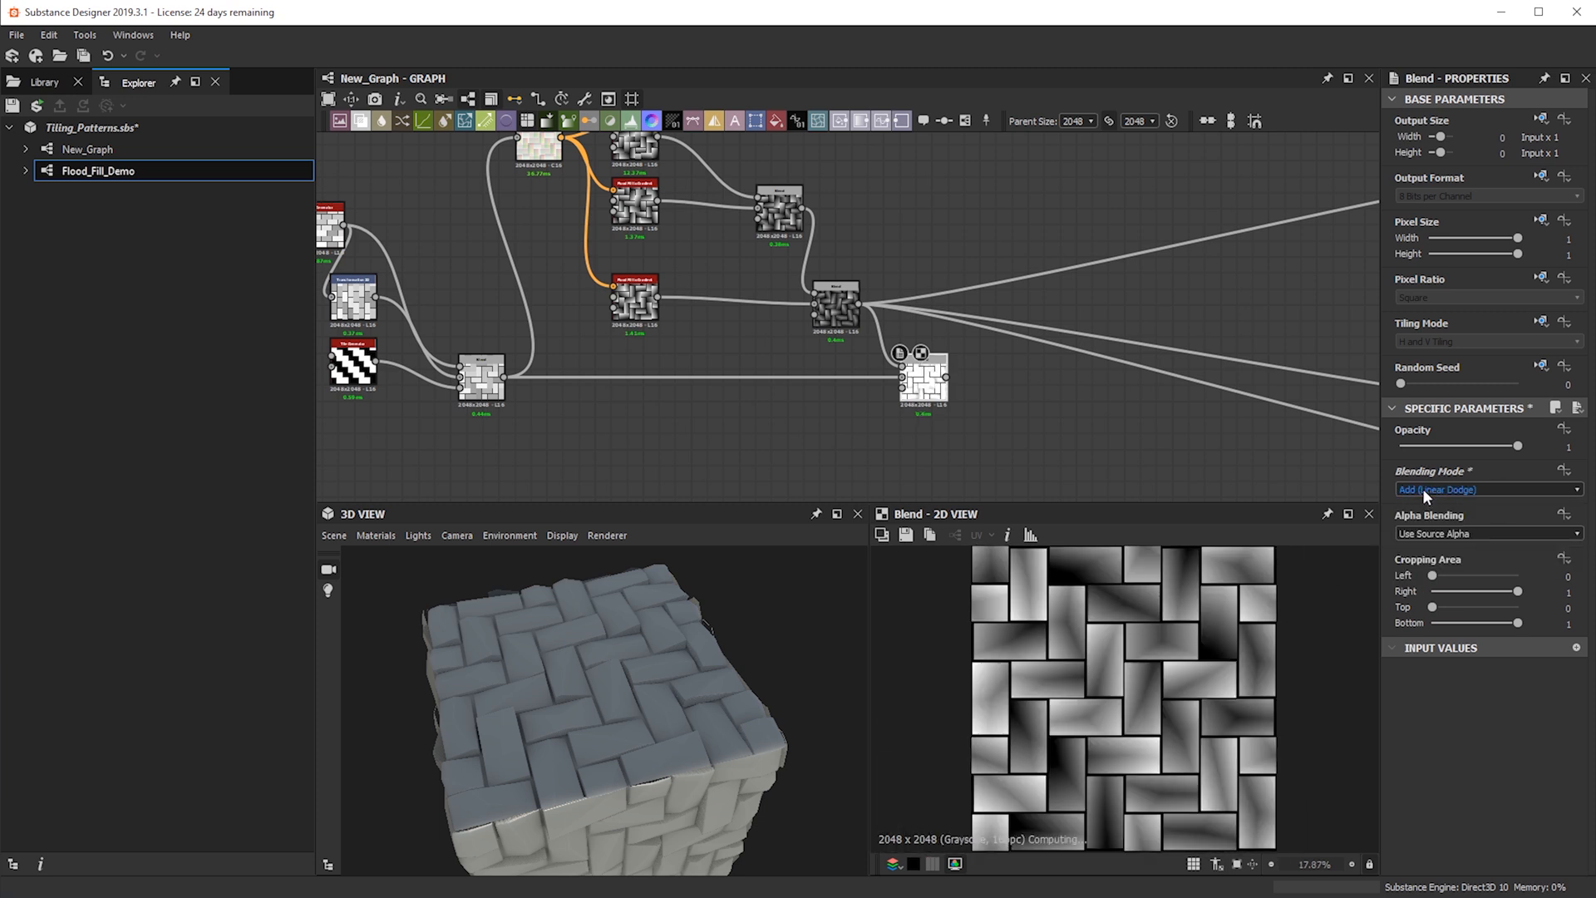
{"action": "scroll", "coordinate": [1243, 651], "scroll_direction": "up", "scroll_amount": 1}
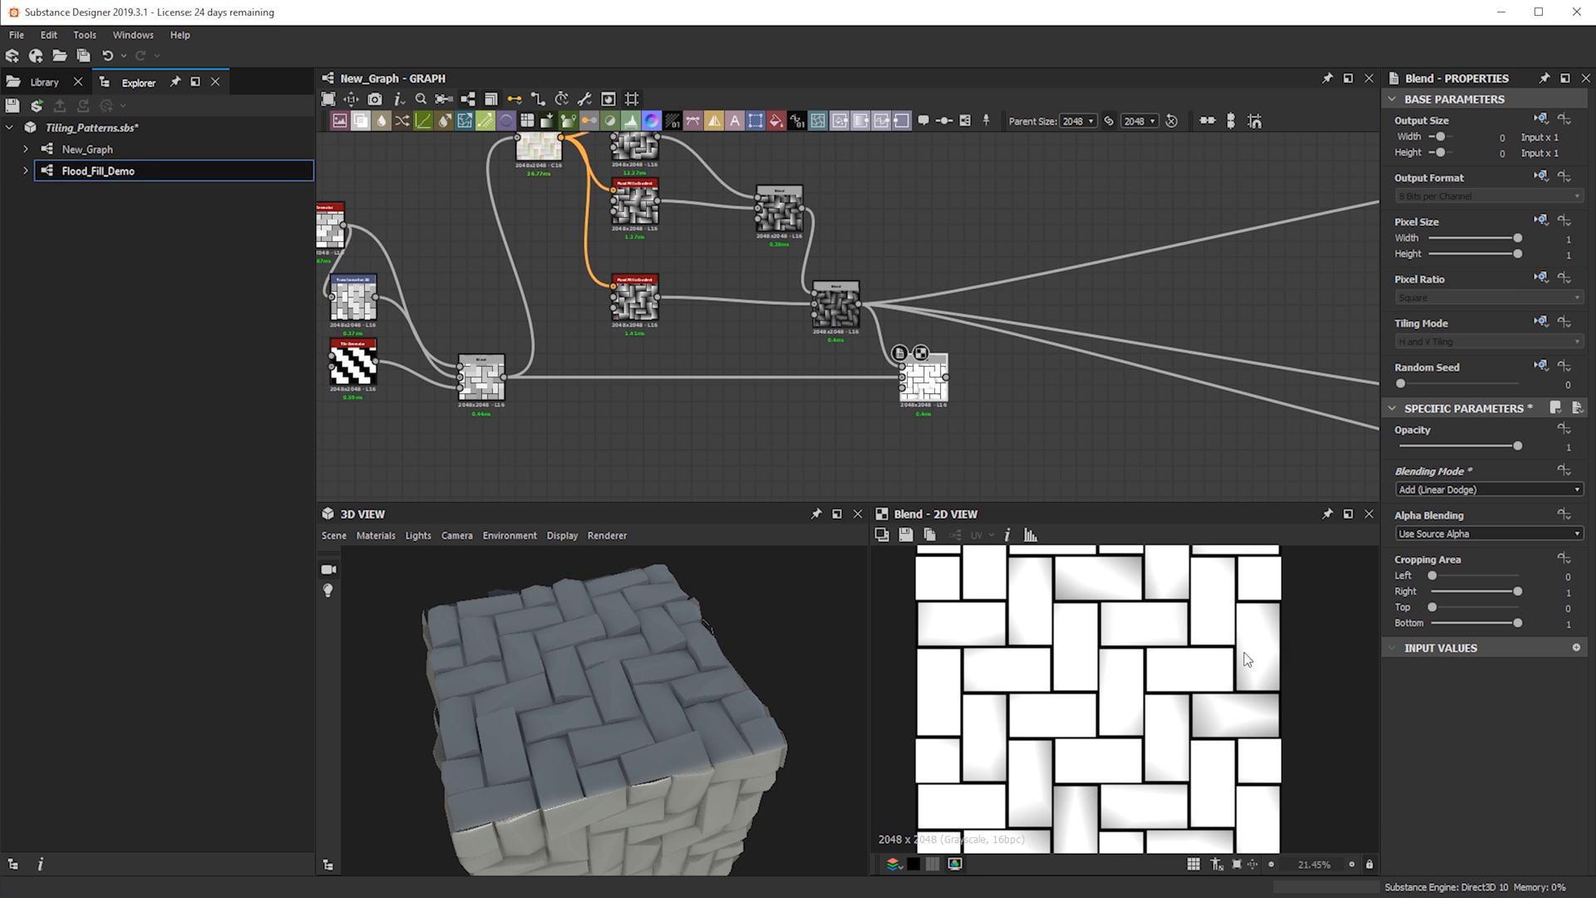
{"action": "left_click_drag", "start_coordinate": [858, 303], "coordinate": [945, 376], "text": "shift"}
{"action": "scroll", "coordinate": [535, 712], "scroll_direction": "up", "scroll_amount": 5}
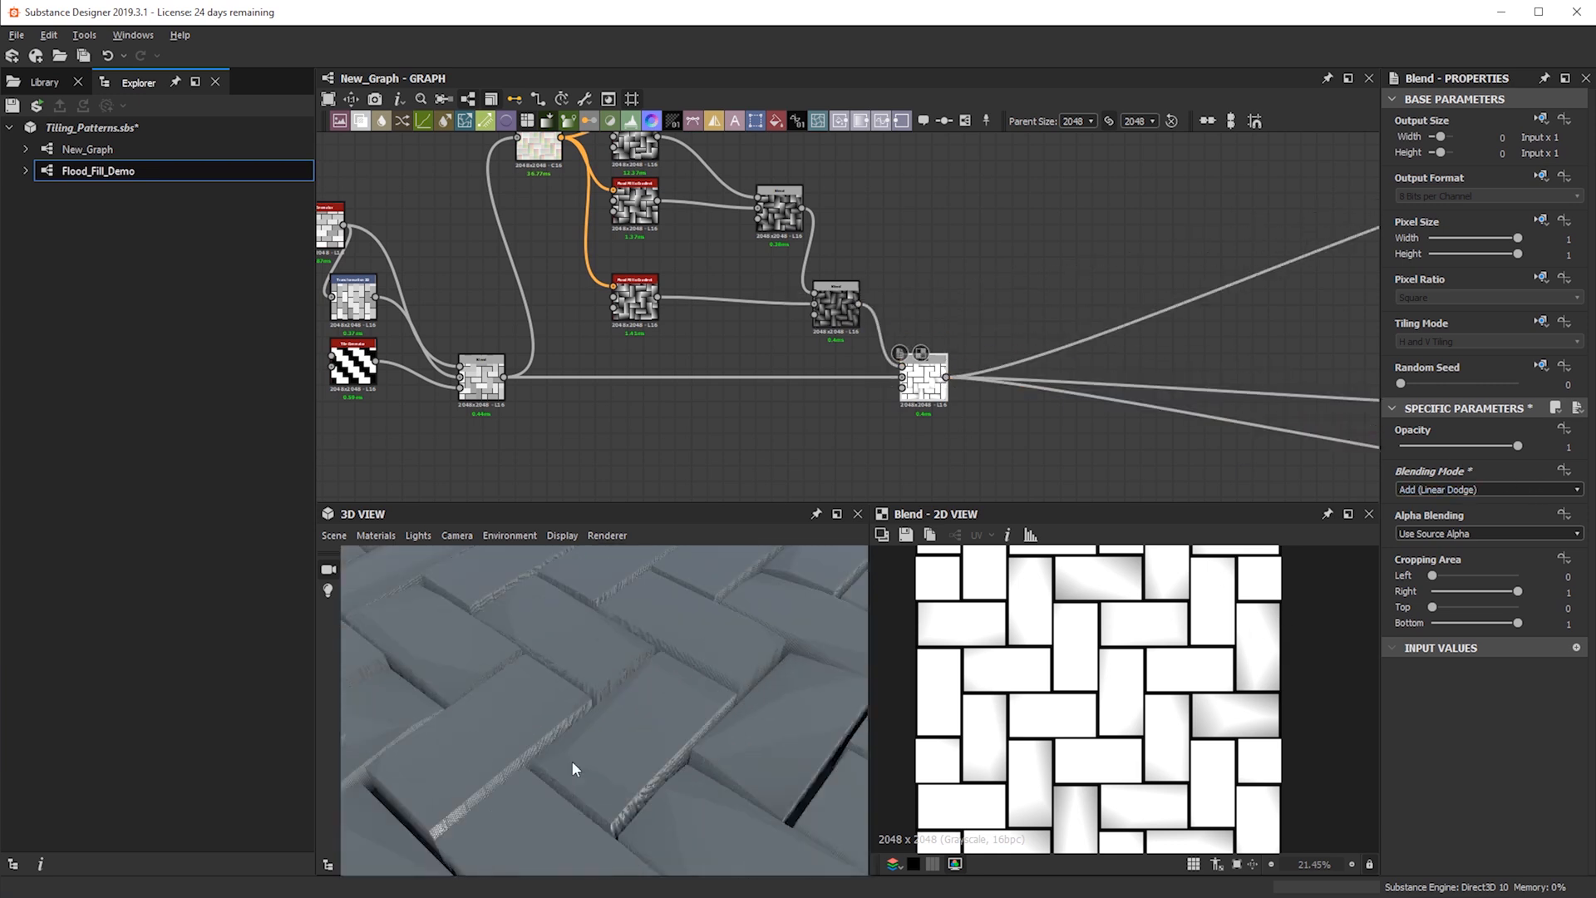
Inspect the faceted brick surfaces in the 3D view from several angles and with the environment lighting rotated
{"action": "left_click_drag", "start_coordinate": [488, 743], "coordinate": [555, 632]}
{"action": "left_click_drag", "start_coordinate": [547, 700], "coordinate": [477, 611]}
{"action": "left_click_drag", "start_coordinate": [656, 608], "coordinate": [641, 675]}
{"action": "right_click_drag", "start_coordinate": [642, 678], "coordinate": [551, 576], "text": "ctrl+shift"}
{"action": "left_click_drag", "start_coordinate": [551, 576], "coordinate": [707, 715]}
Reposition the gradient node and the Flood Fill node to leave clearer spacing in the herringbone network
{"action": "left_click_drag", "start_coordinate": [814, 304], "coordinate": [780, 303]}
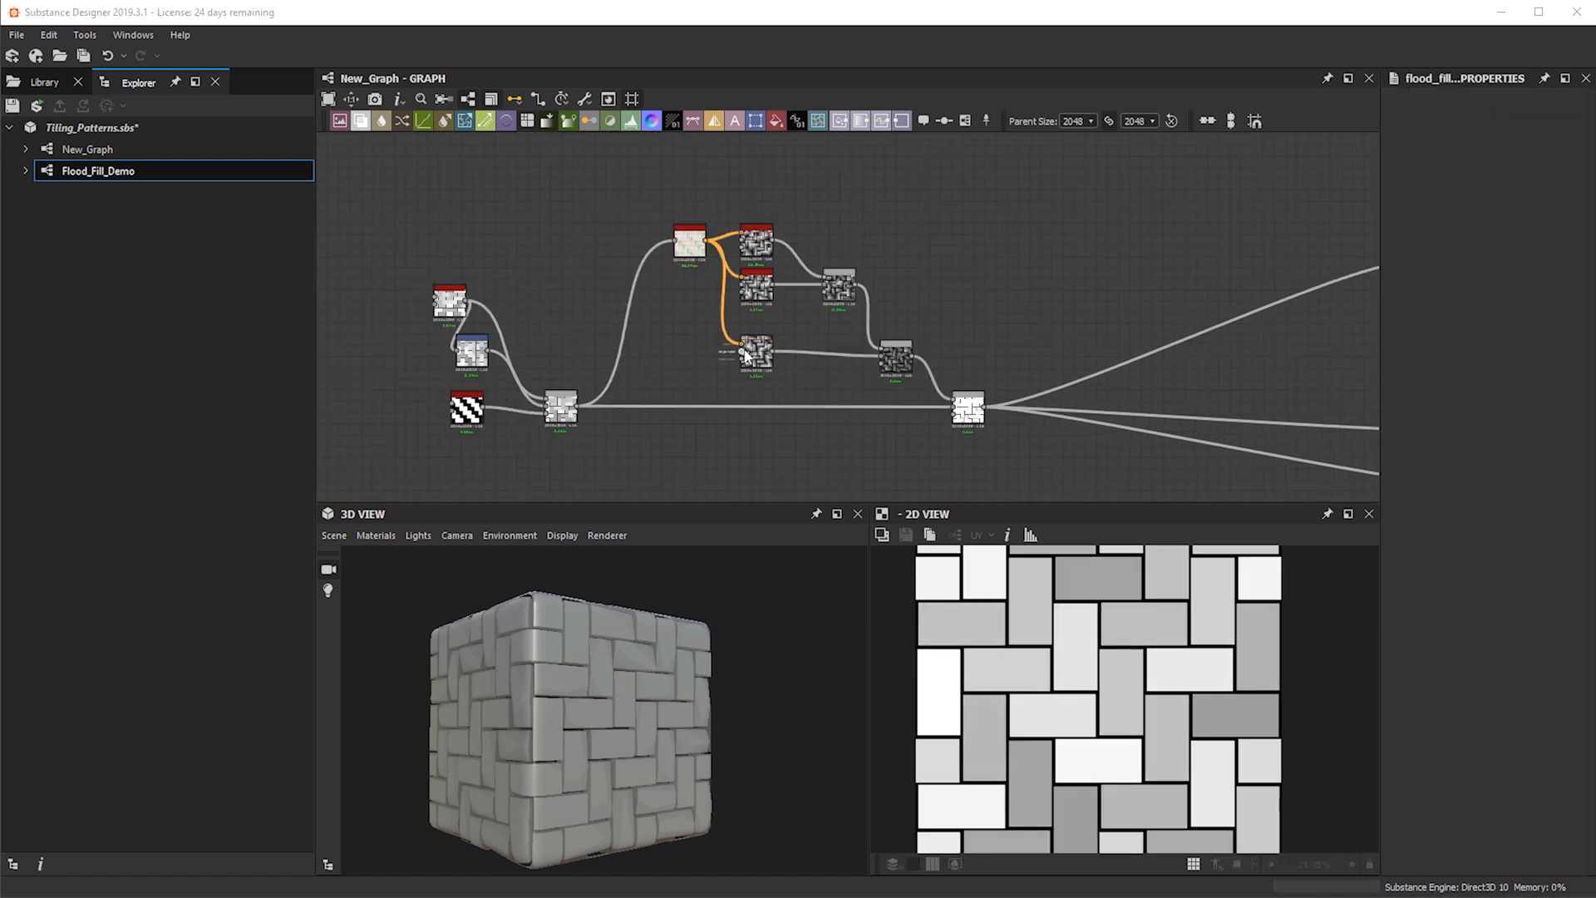
{"action": "middle_click_drag", "start_coordinate": [581, 445], "coordinate": [656, 386]}
{"action": "scroll", "coordinate": [657, 386], "scroll_direction": "up", "scroll_amount": 4}
{"action": "middle_click_drag", "start_coordinate": [827, 306], "coordinate": [651, 409]}
{"action": "scroll", "coordinate": [651, 409], "scroll_direction": "down", "scroll_amount": 3}
{"action": "left_click_drag", "start_coordinate": [684, 226], "coordinate": [644, 226]}
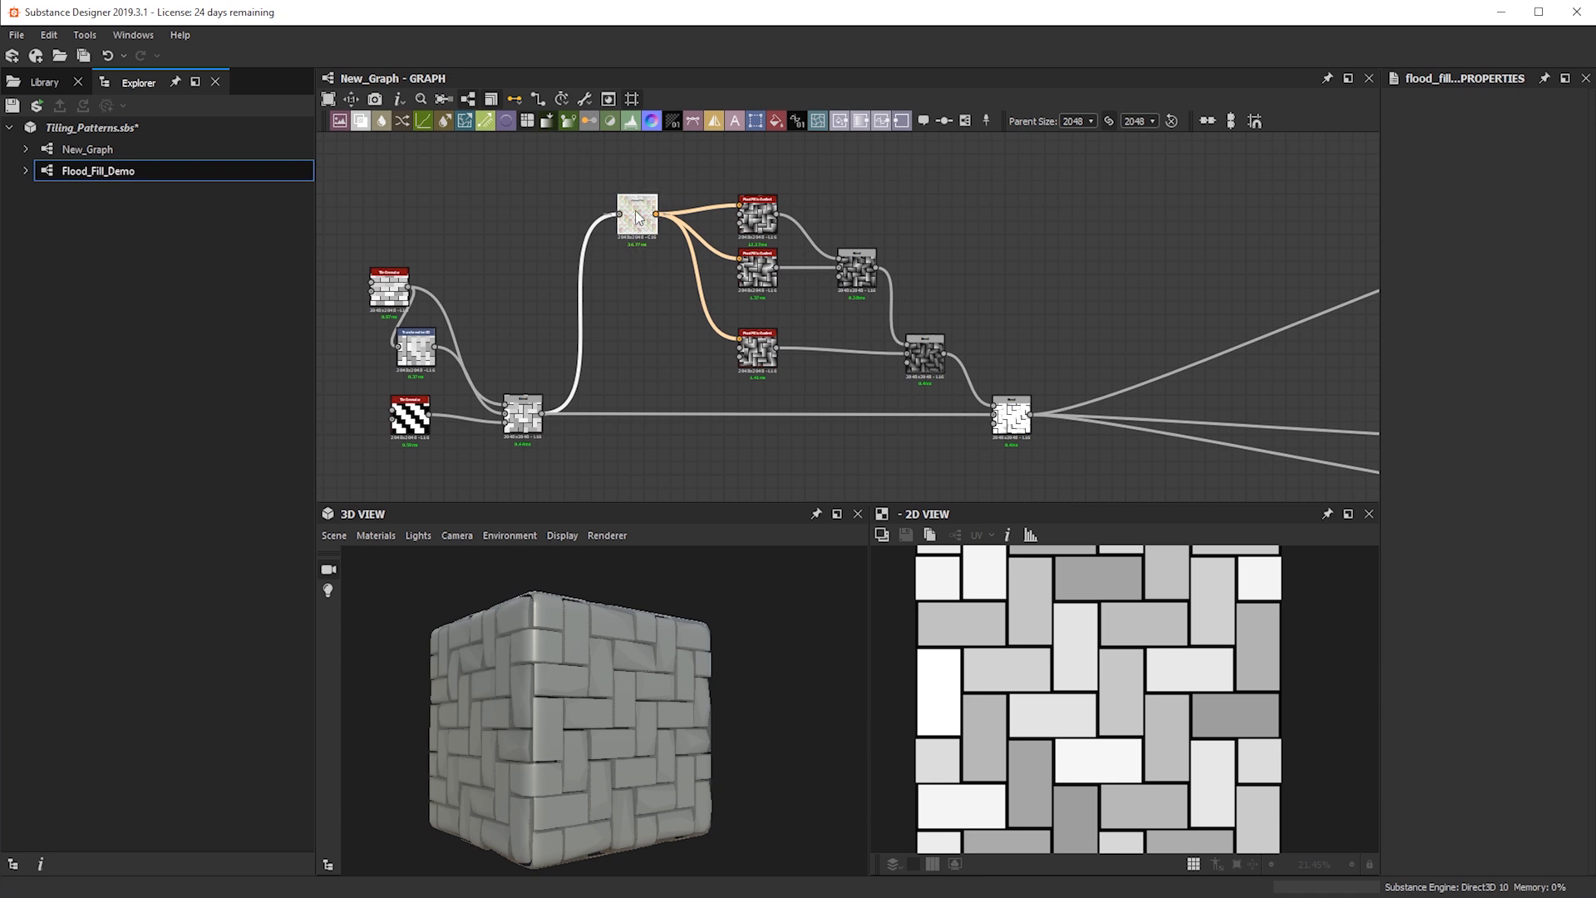
{"action": "scroll", "coordinate": [638, 218], "scroll_direction": "up", "scroll_amount": 3}
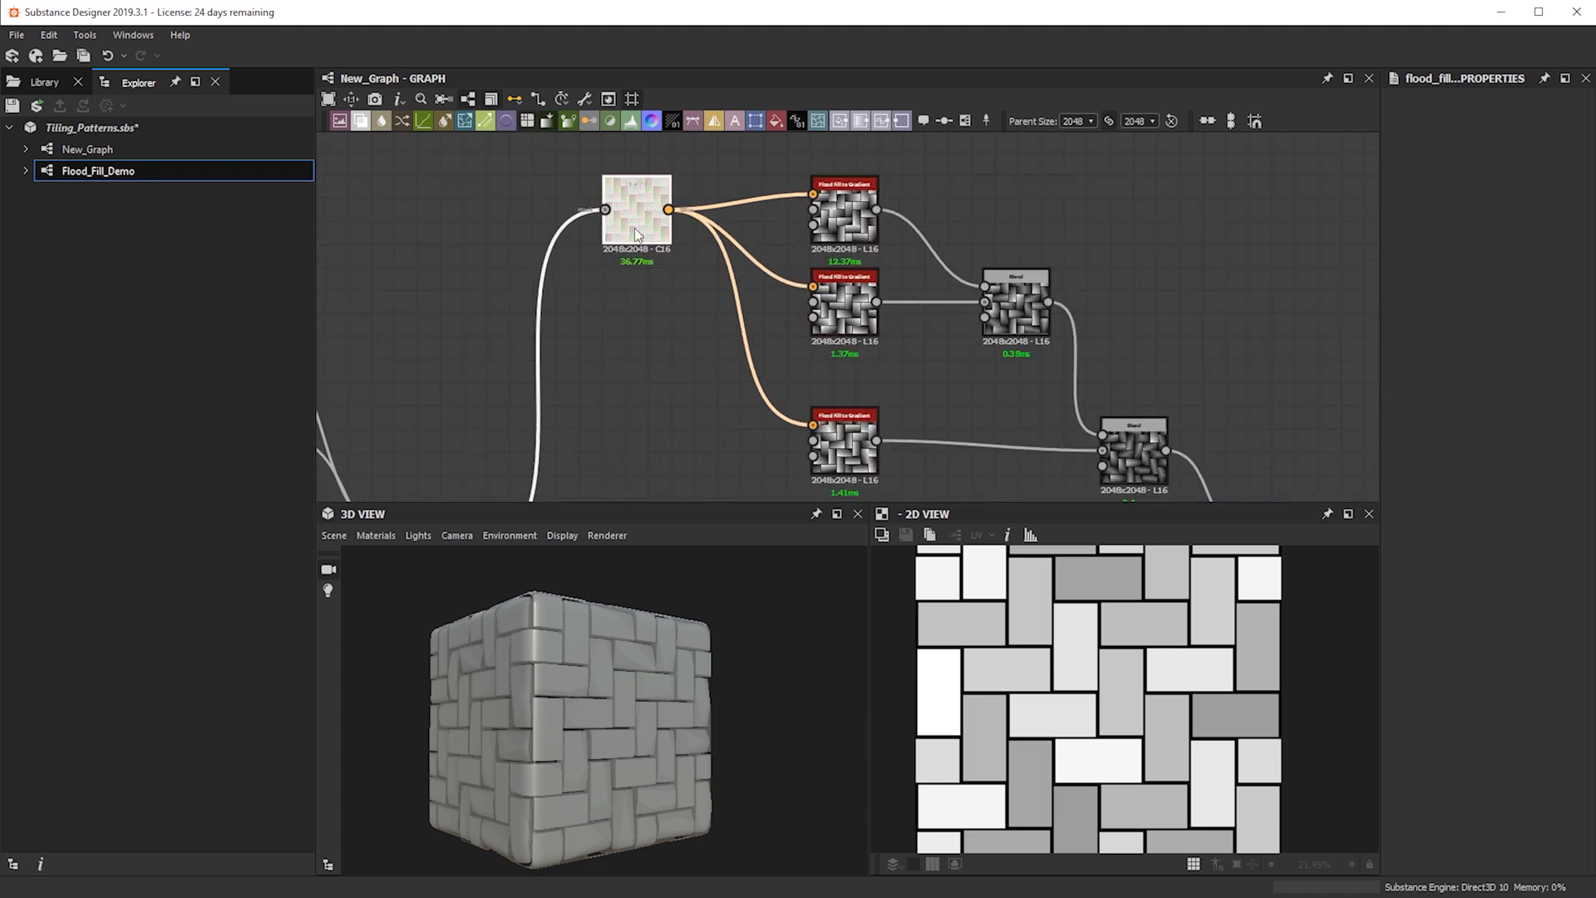
{"action": "scroll", "coordinate": [665, 231], "scroll_direction": "down", "scroll_amount": 1}
{"action": "scroll", "coordinate": [670, 230], "scroll_direction": "down", "scroll_amount": 1}
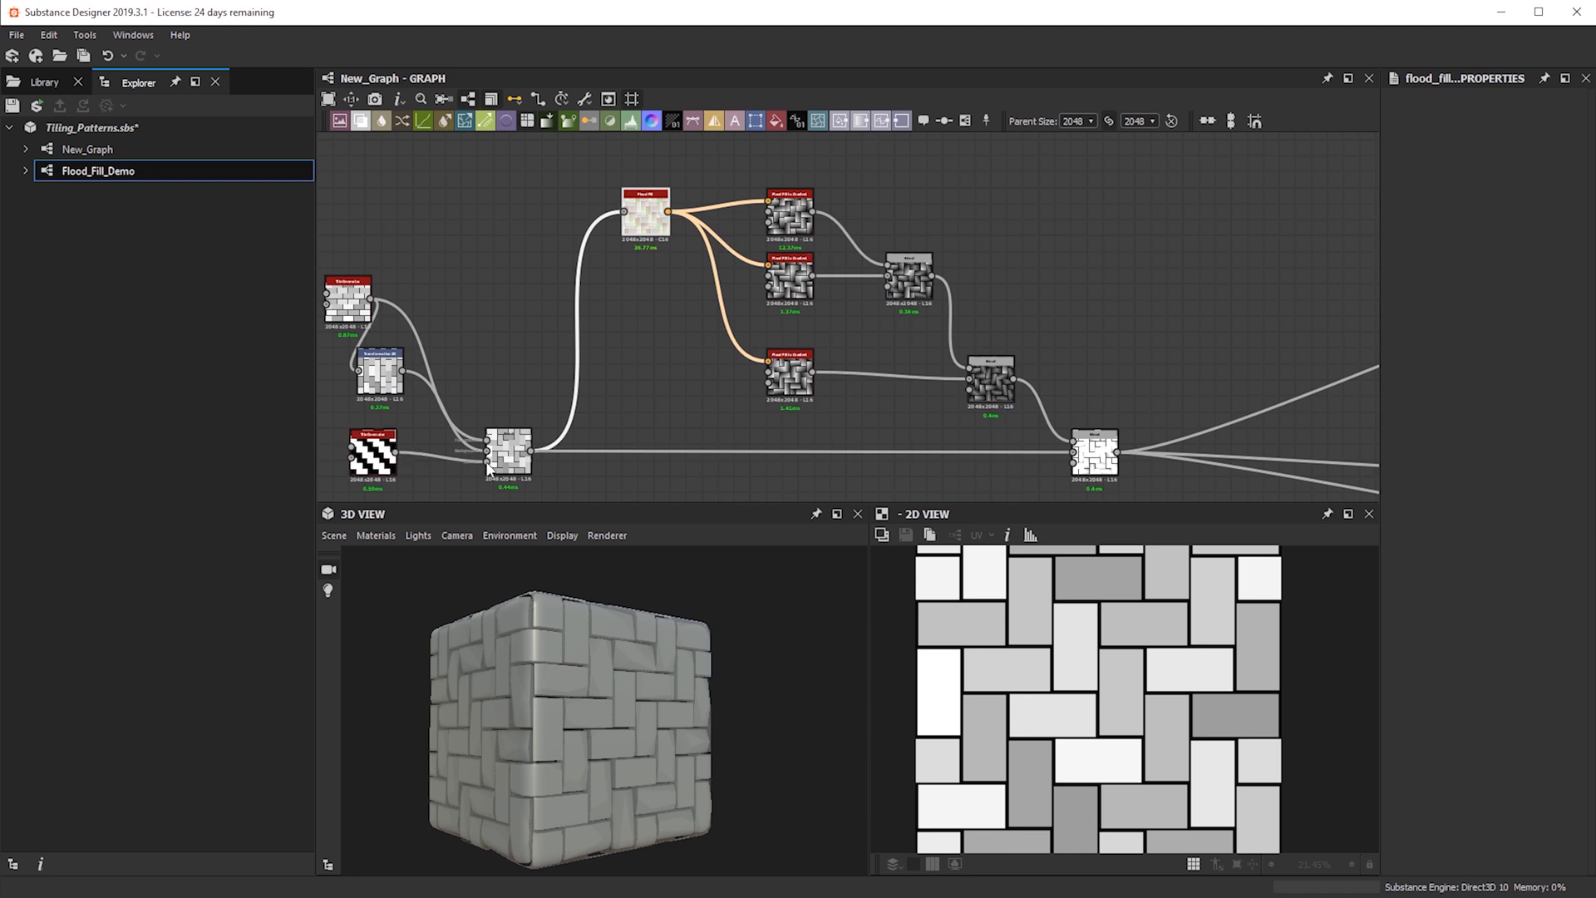
Show the brick Tile Generator in the 2D view and examine its colour and Luminance Random settings
{"action": "scroll", "coordinate": [750, 227], "scroll_direction": "up", "scroll_amount": 1}
{"action": "middle_click_drag", "start_coordinate": [567, 264], "coordinate": [689, 372]}
{"action": "scroll", "coordinate": [926, 240], "scroll_direction": "down", "scroll_amount": 3}
{"action": "middle_click_drag", "start_coordinate": [926, 246], "coordinate": [790, 196]}
{"action": "middle_click_drag", "start_coordinate": [805, 262], "coordinate": [942, 244]}
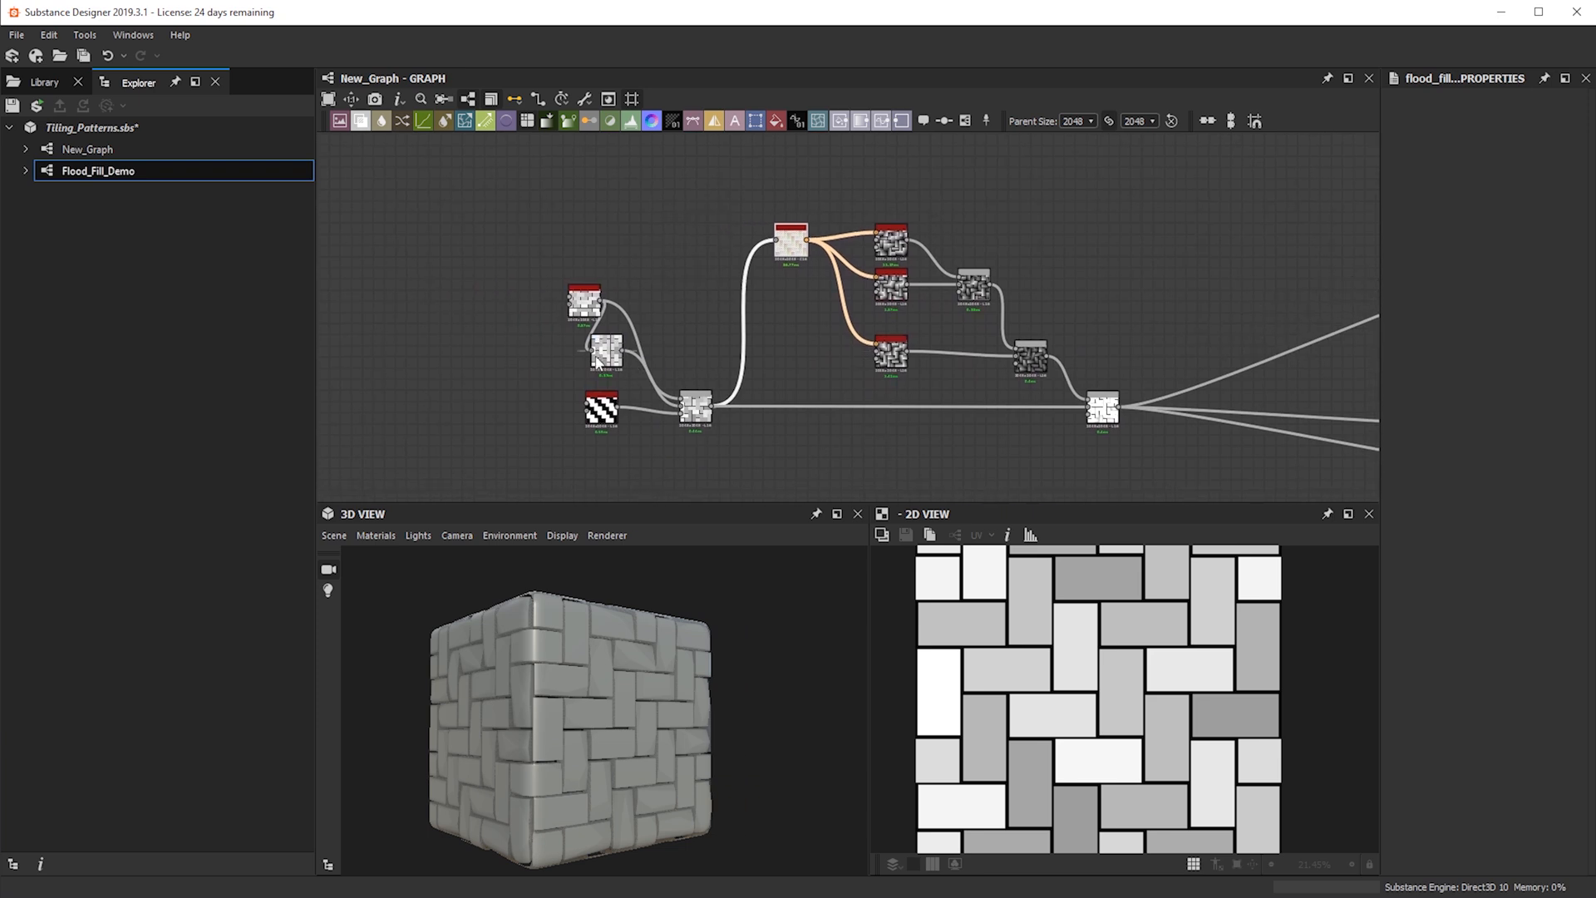
{"action": "scroll", "coordinate": [597, 351], "scroll_direction": "up", "scroll_amount": 2}
{"action": "left_click", "coordinate": [593, 280]}
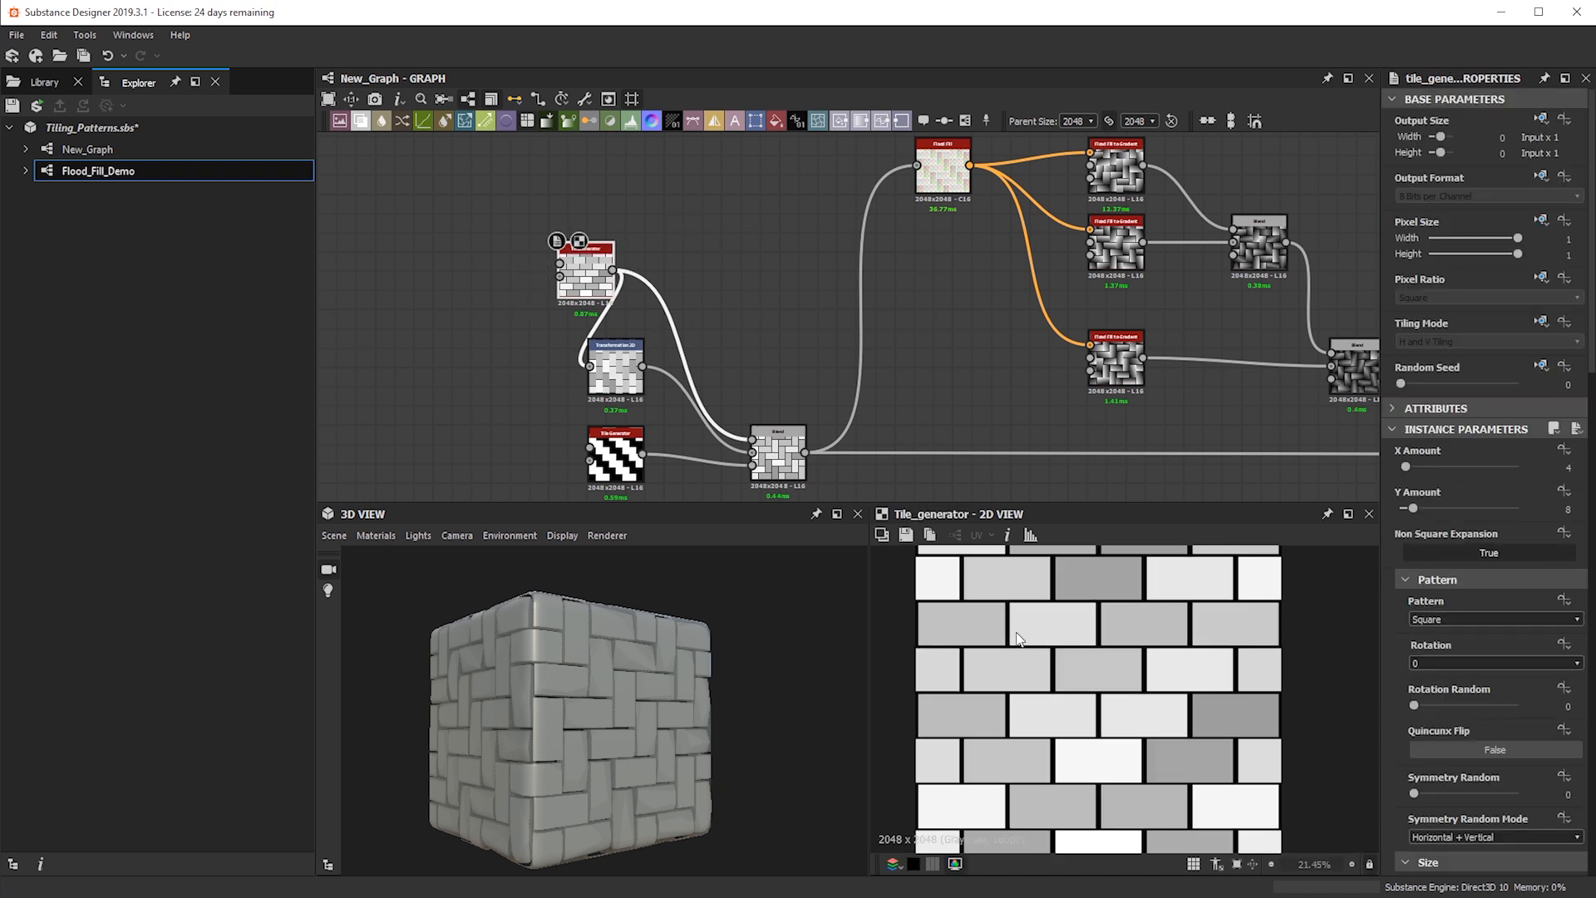
{"action": "scroll", "coordinate": [1505, 684], "scroll_direction": "down", "scroll_amount": 15}
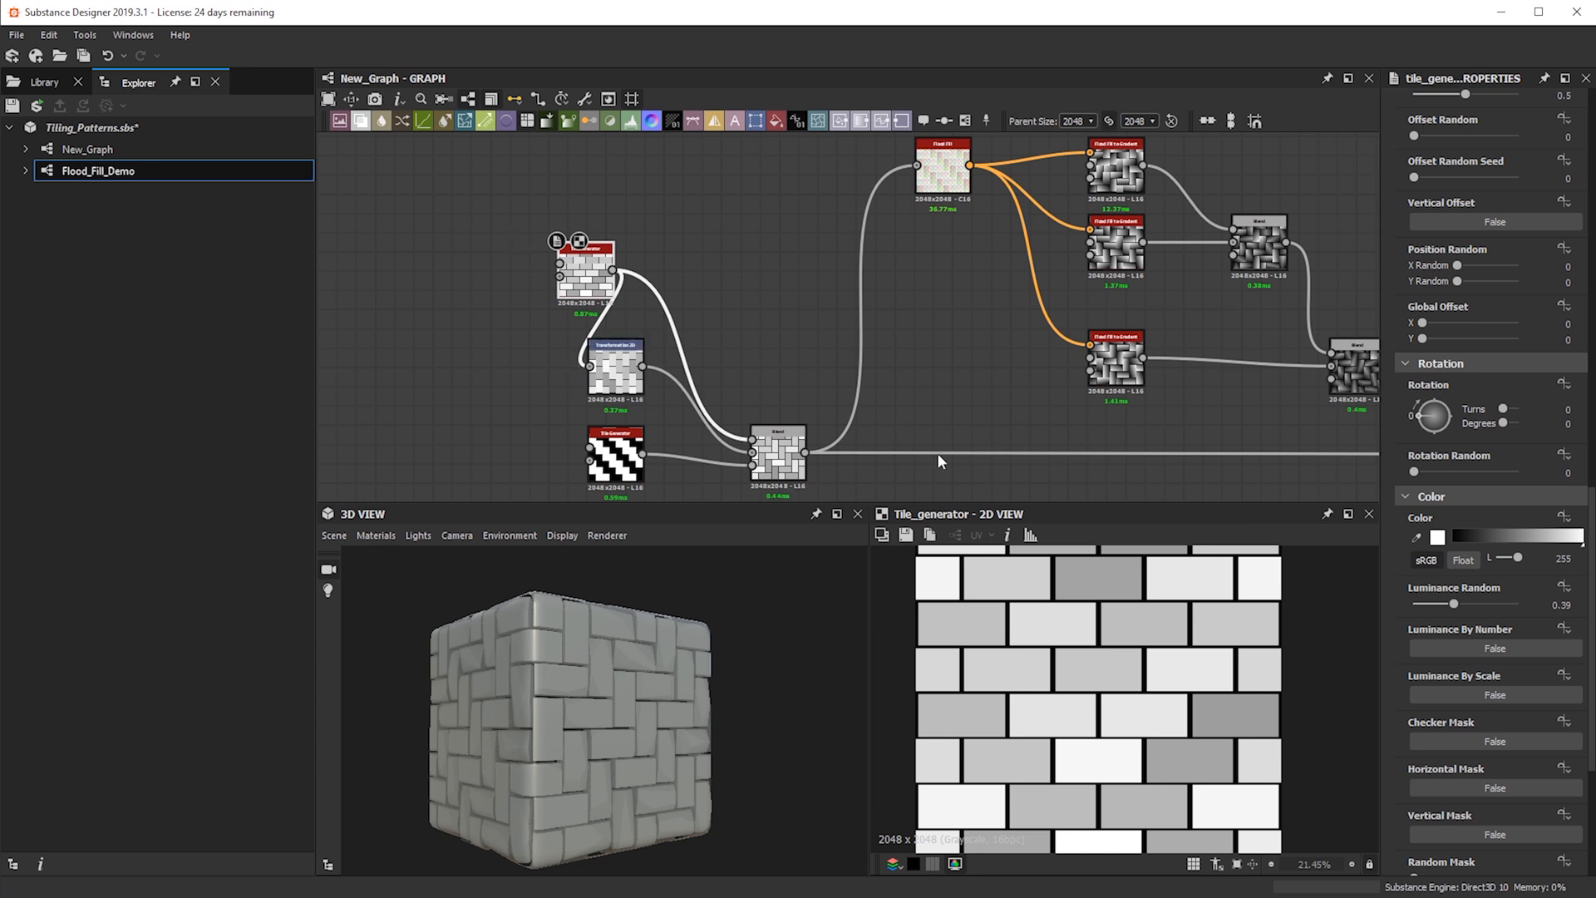
Duplicate the brick Tile Generator and set the copy's Luminance Random to 0
{"action": "scroll", "coordinate": [648, 253], "scroll_direction": "up", "scroll_amount": 3}
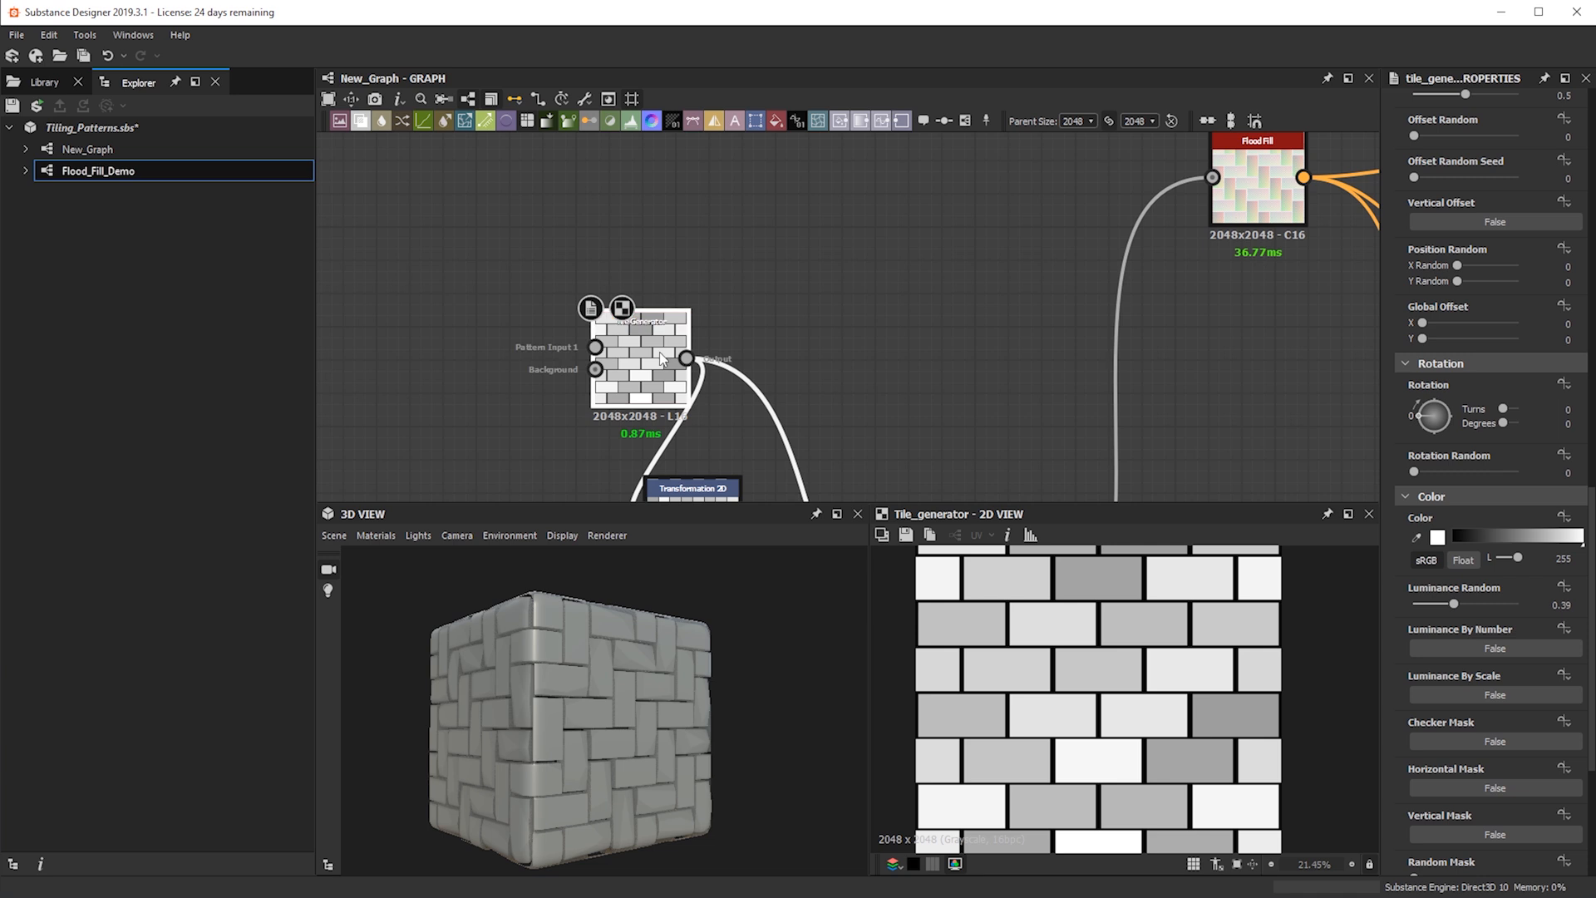
{"action": "key", "text": "ctrl+d"}
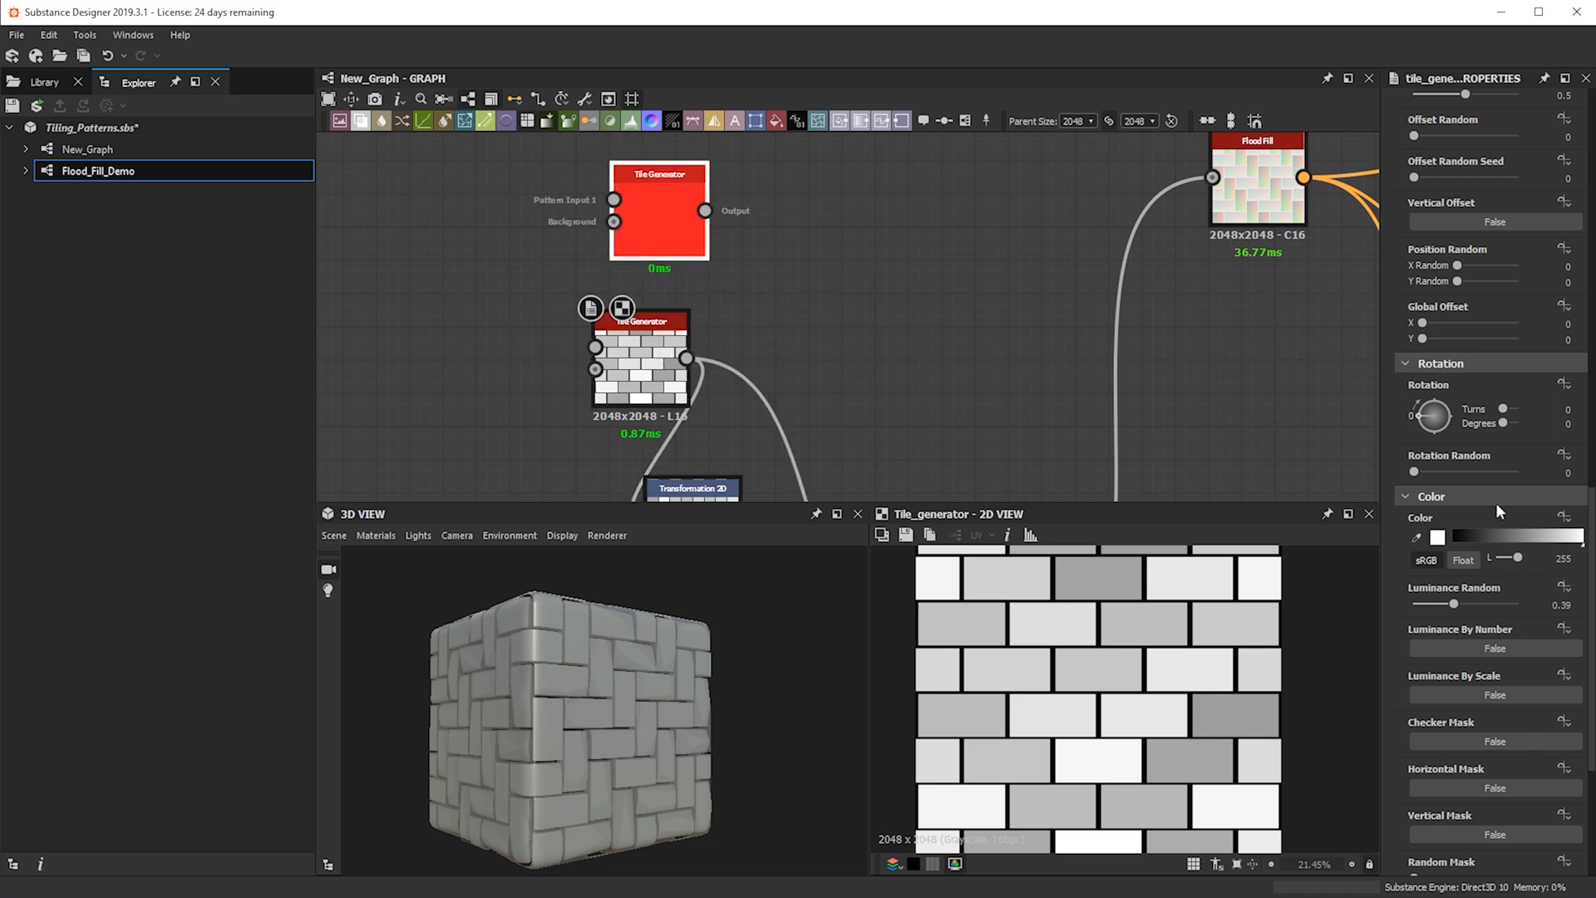
{"action": "left_click_drag", "start_coordinate": [1454, 603], "coordinate": [1382, 600]}
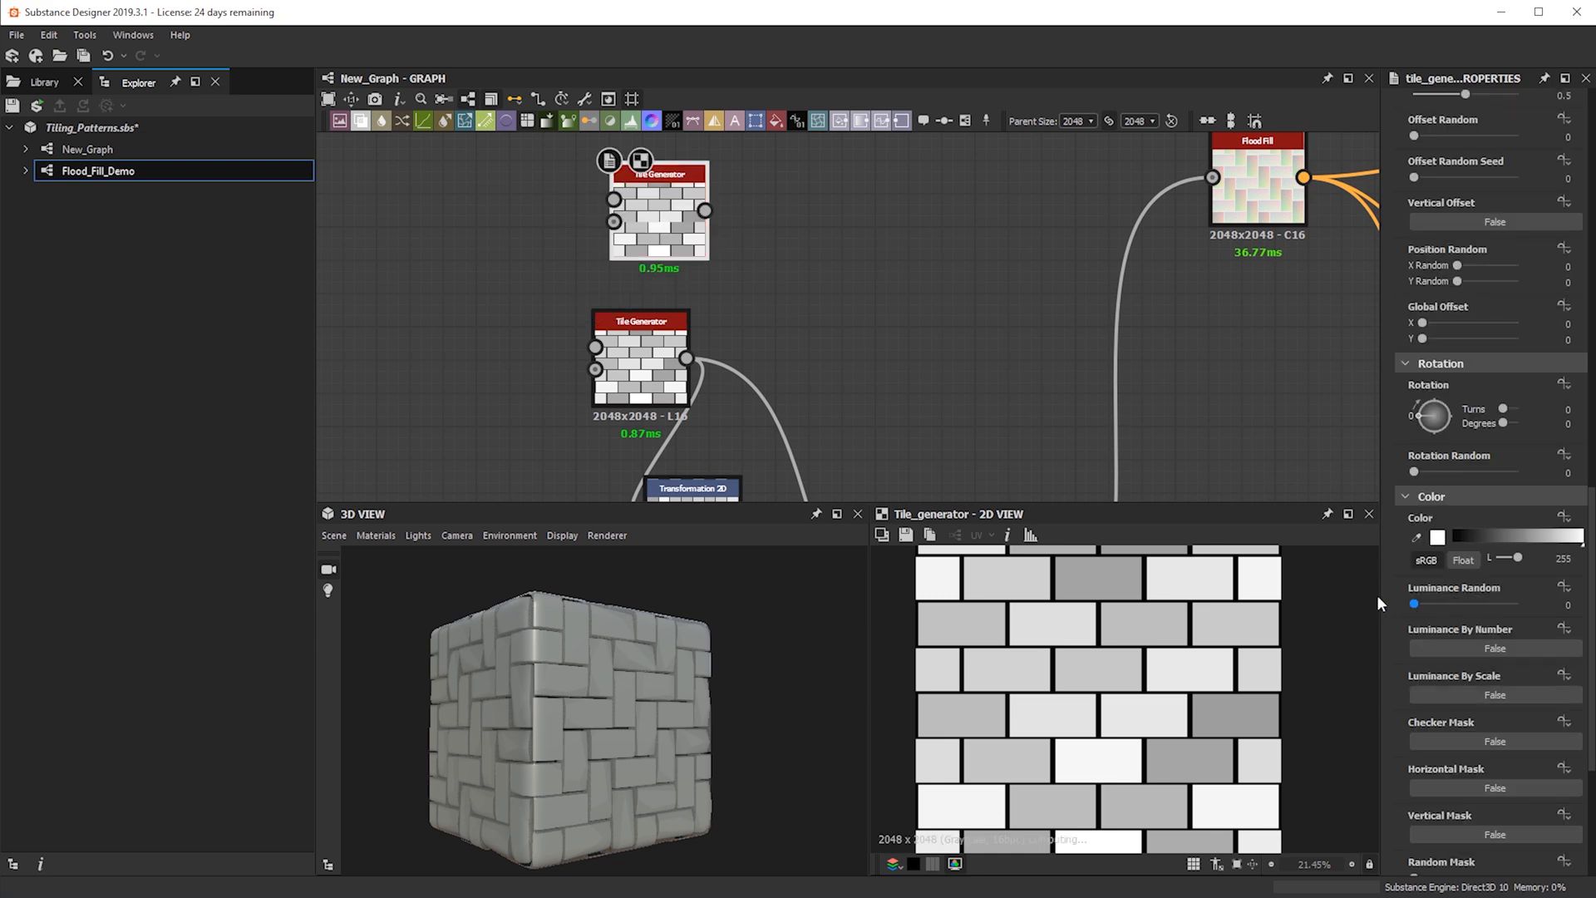
{"action": "middle_click_drag", "start_coordinate": [748, 237], "coordinate": [723, 387]}
{"action": "scroll", "coordinate": [723, 387], "scroll_direction": "down", "scroll_amount": 4}
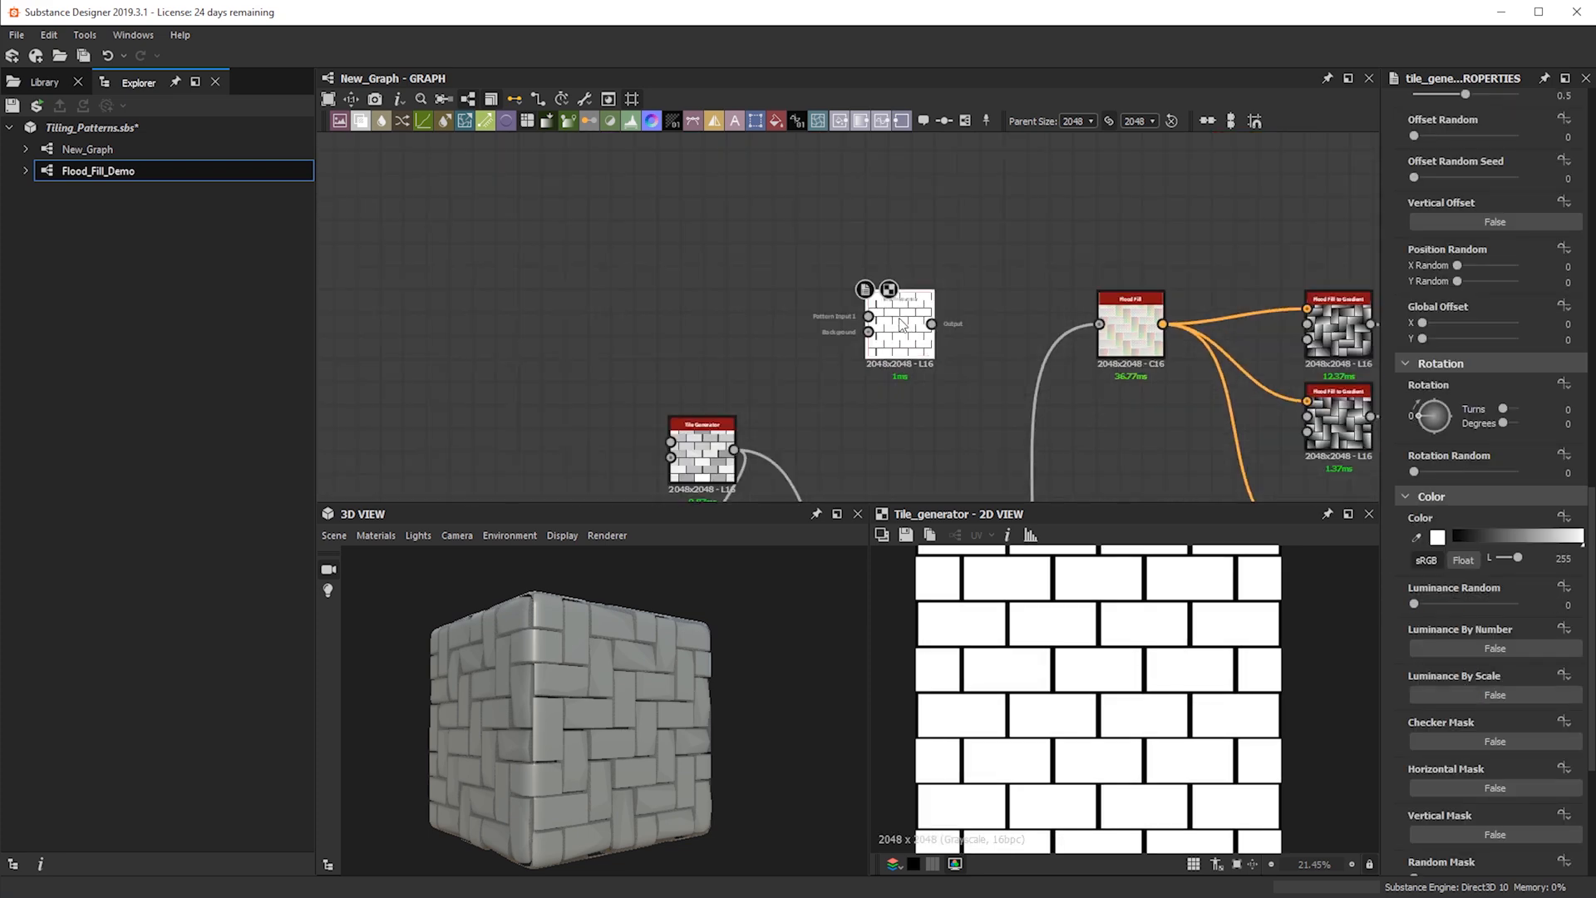
Move the copied Tile Generator to the empty area below the herringbone network
{"action": "middle_click_drag", "start_coordinate": [832, 416], "coordinate": [815, 208]}
{"action": "left_click_drag", "start_coordinate": [808, 158], "coordinate": [813, 461]}
{"action": "middle_click_drag", "start_coordinate": [859, 441], "coordinate": [915, 219]}
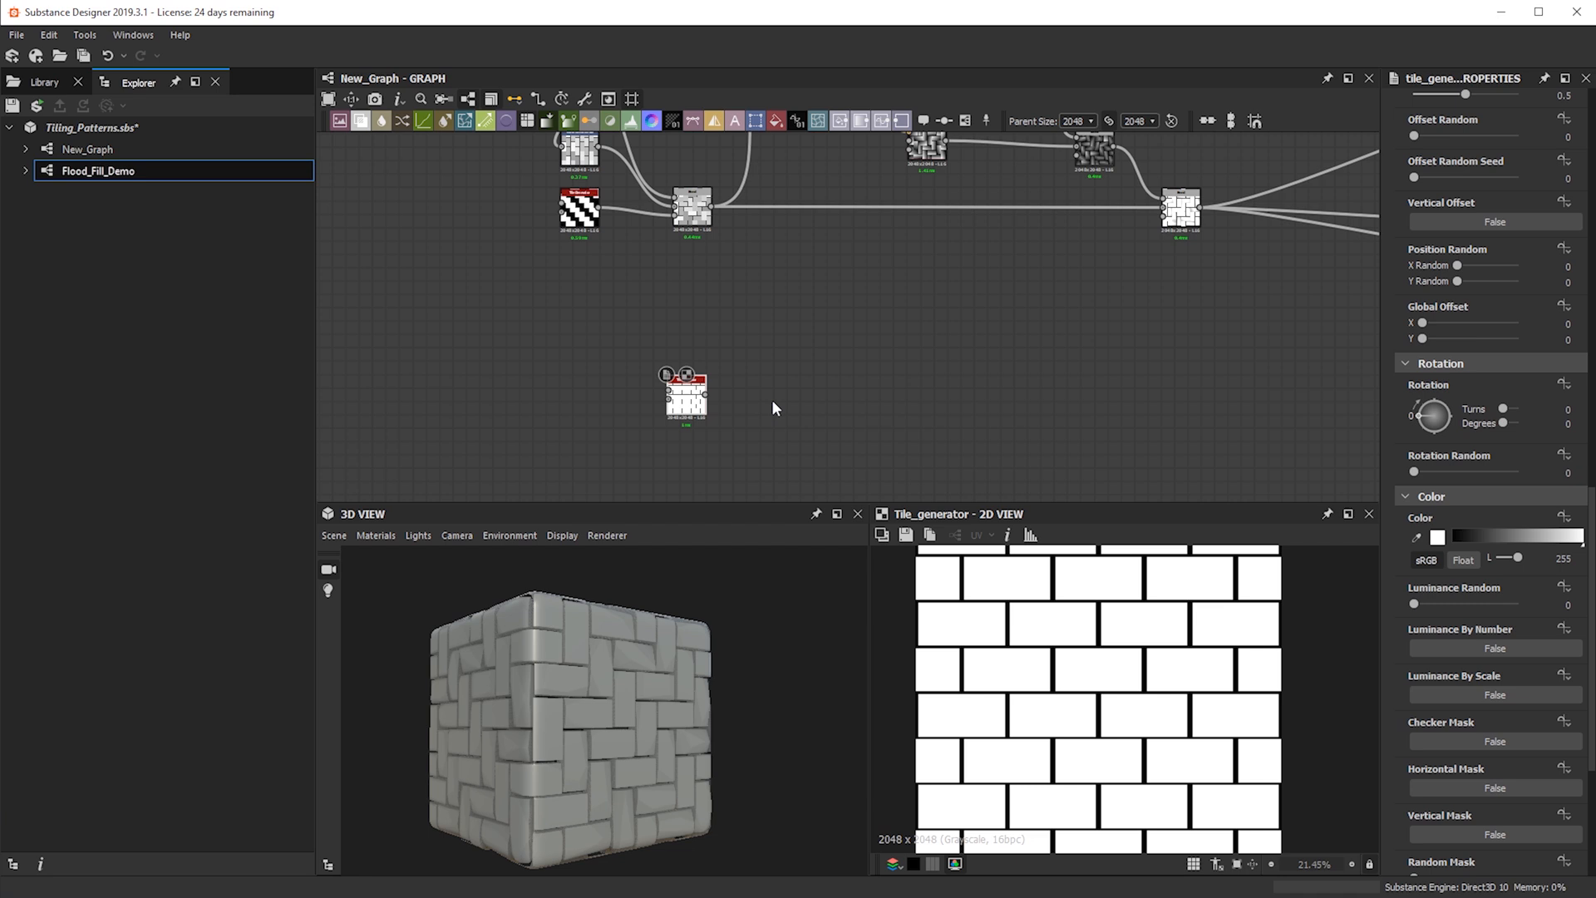
{"action": "mouse_move", "coordinate": [797, 326]}
{"action": "middle_mouse_down"}
{"action": "mouse_move", "coordinate": [761, 438]}
{"action": "mouse_move", "coordinate": [779, 300]}
{"action": "middle_mouse_up"}
Duplicate the Flood Fill node, feed the copied Tile Generator into it, and display its output in the 2D view
{"action": "scroll", "coordinate": [775, 384], "scroll_direction": "down", "scroll_amount": 1}
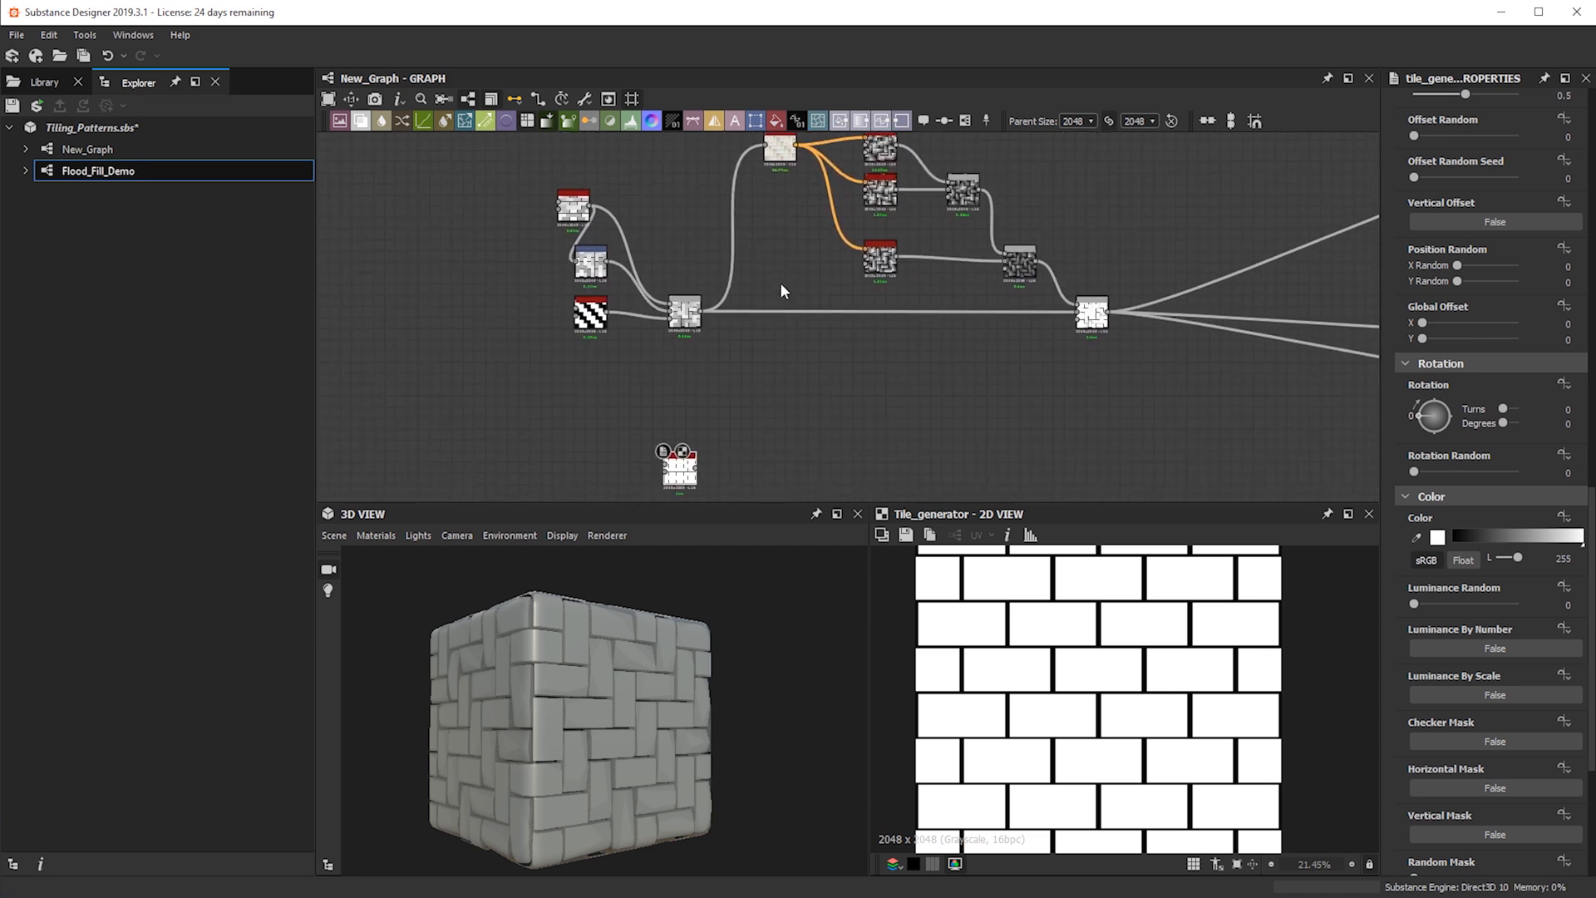
{"action": "left_click", "coordinate": [776, 159]}
{"action": "key", "text": "ctrl+d"}
{"action": "left_click_drag", "start_coordinate": [845, 325], "coordinate": [769, 436]}
{"action": "middle_click_drag", "start_coordinate": [779, 390], "coordinate": [779, 376]}
{"action": "scroll", "coordinate": [777, 377], "scroll_direction": "up", "scroll_amount": 3}
{"action": "left_click_drag", "start_coordinate": [706, 377], "coordinate": [792, 276]}
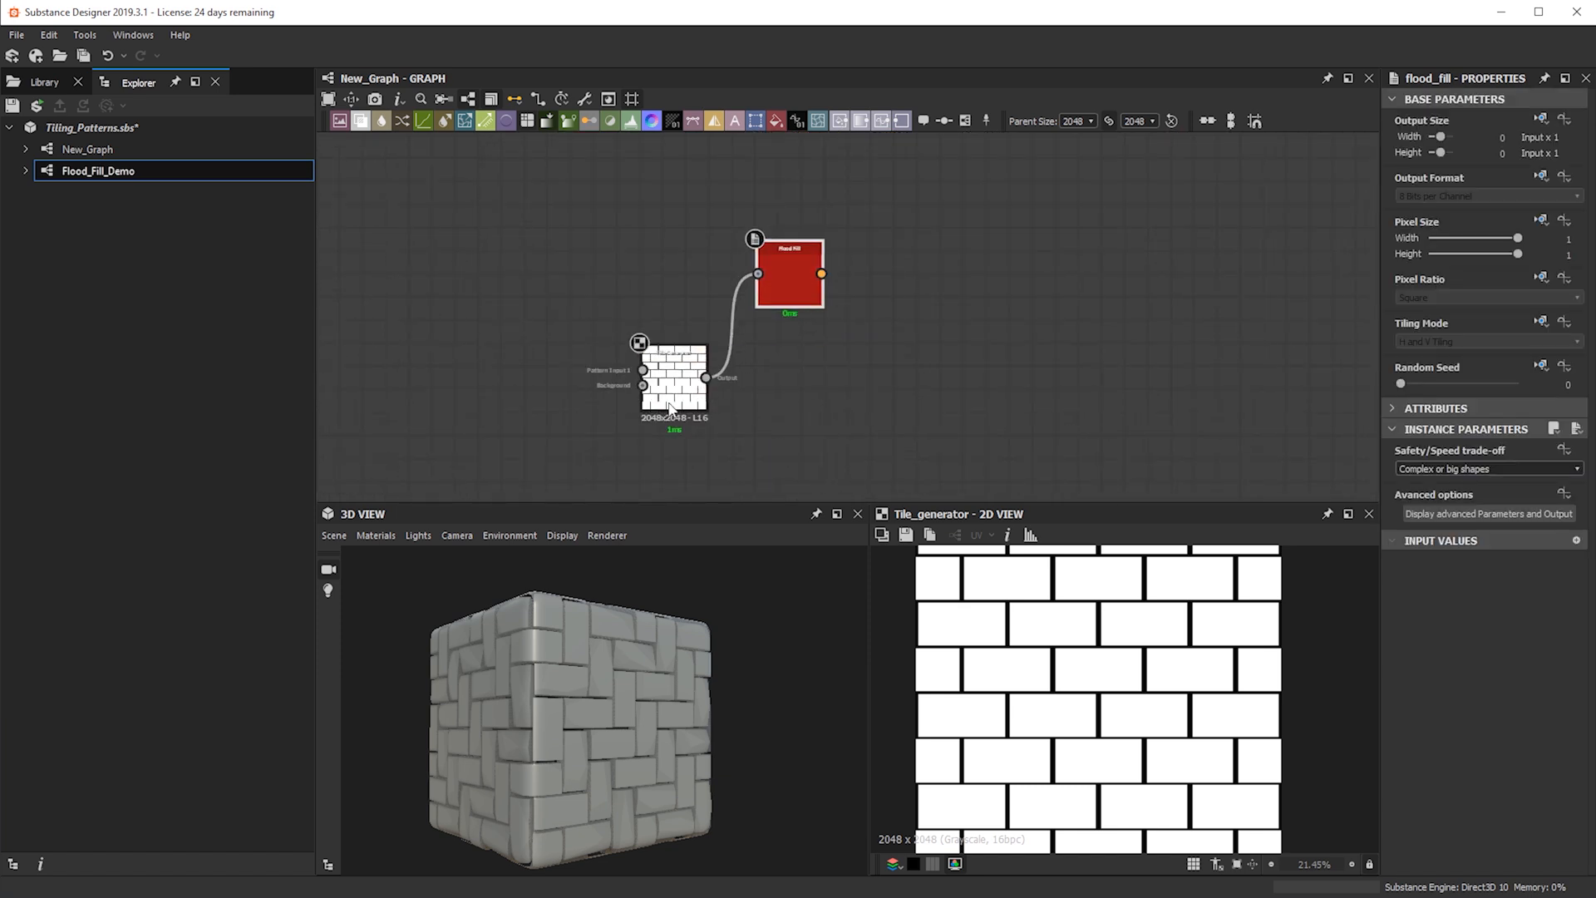
{"action": "double_click", "coordinate": [790, 274]}
Add a Flood Fill to Grayscale node and connect the copied Flood Fill's output to its Flood Fill input
{"action": "key", "text": "space"}
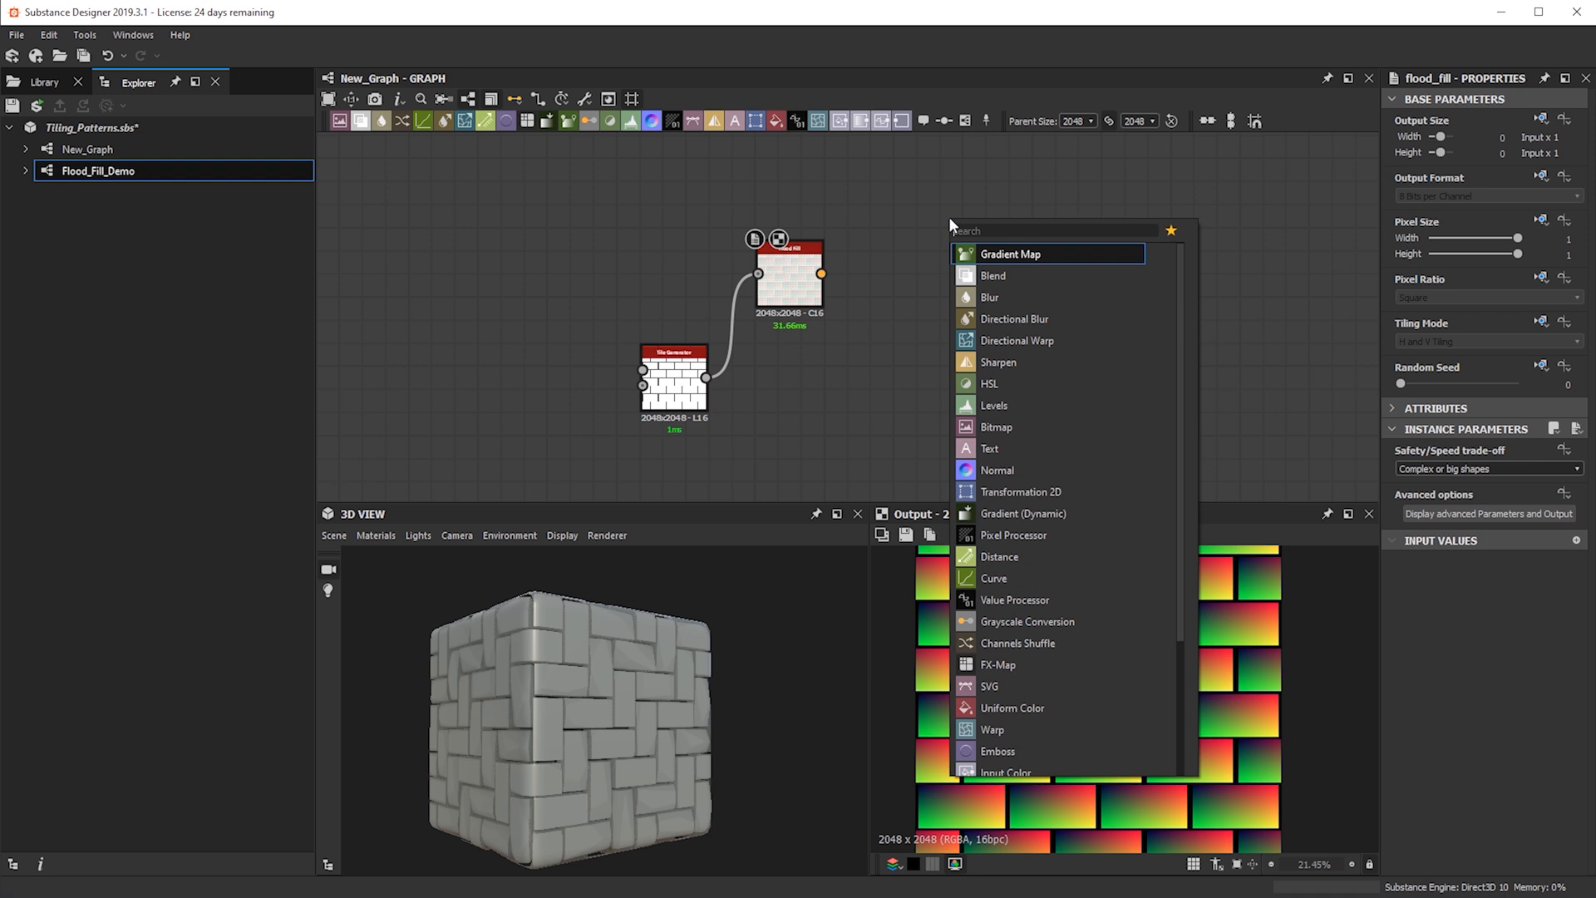
{"action": "type", "text": "flood"}
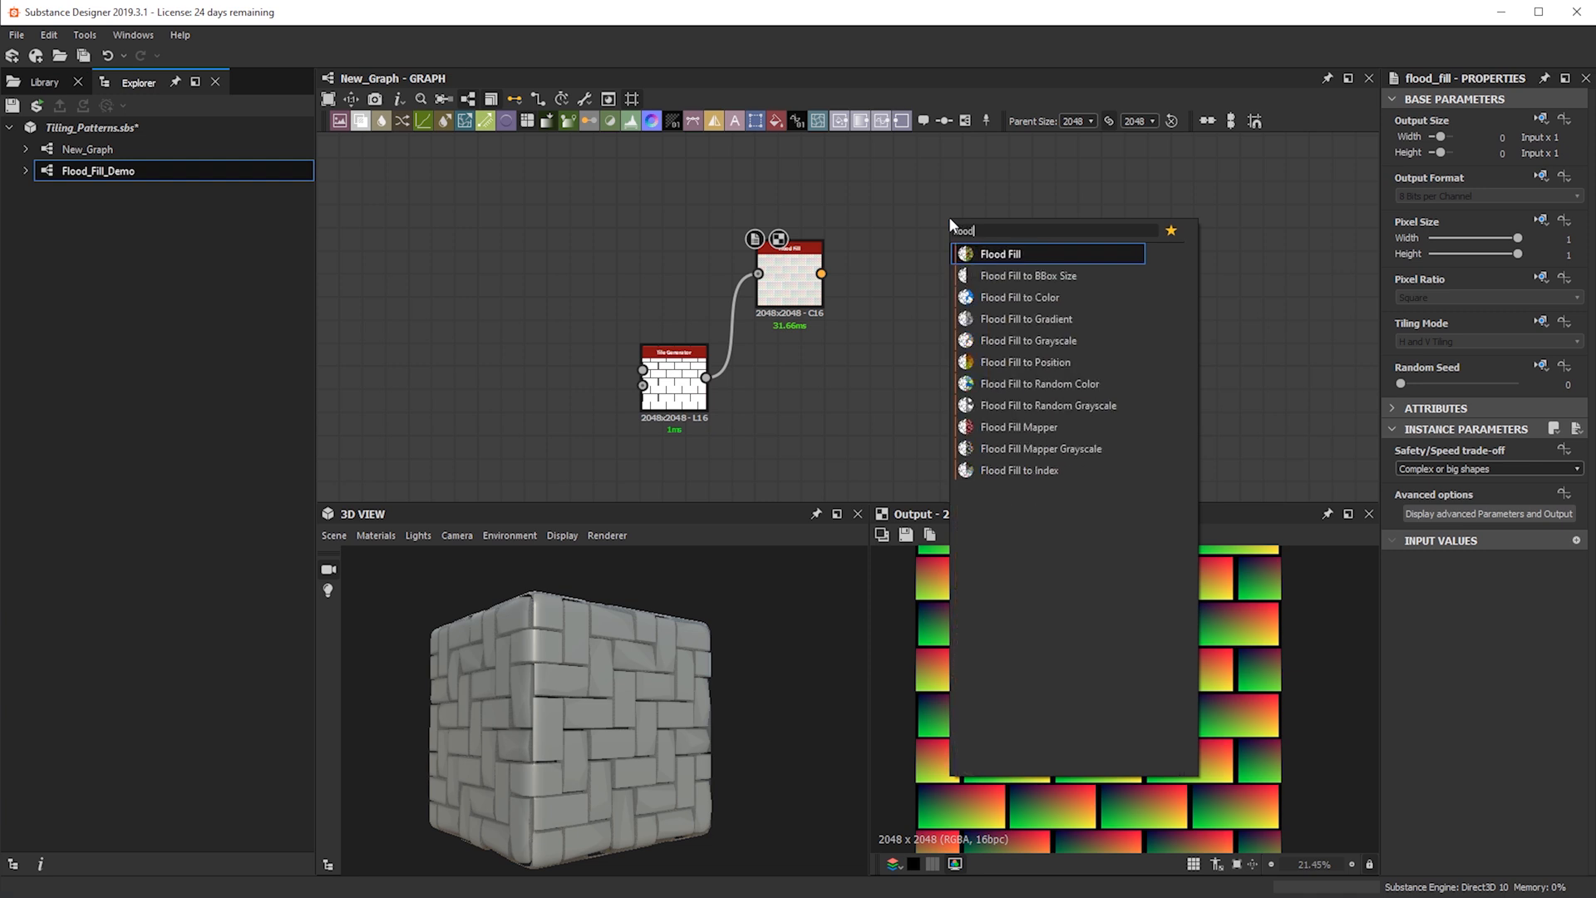
{"action": "left_click", "coordinate": [1040, 341]}
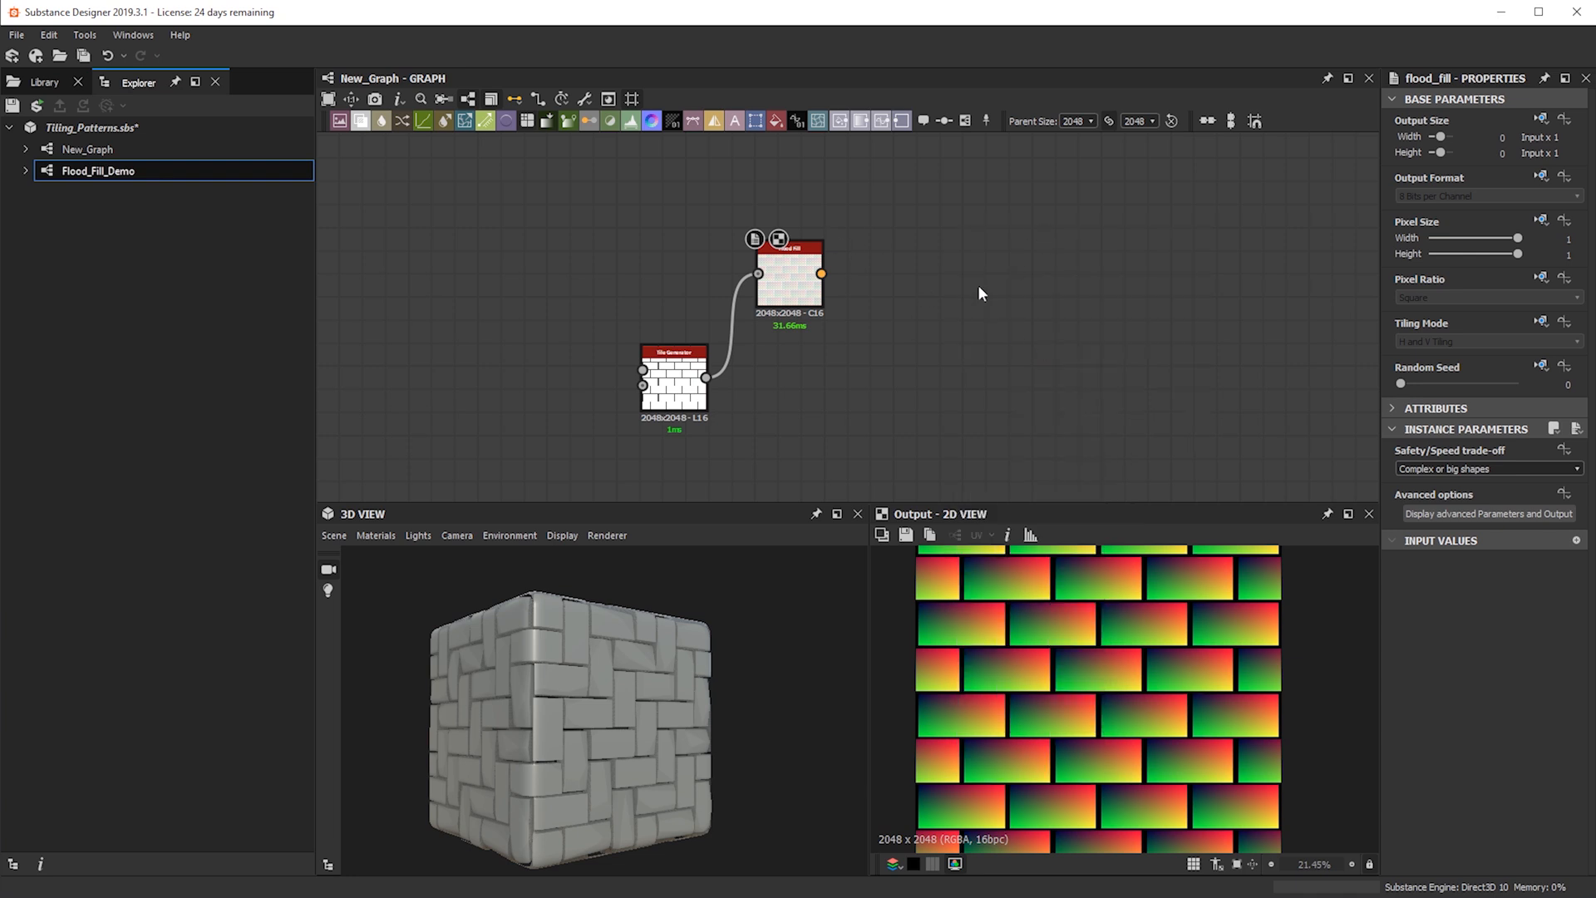
{"action": "scroll", "coordinate": [939, 275], "scroll_direction": "up", "scroll_amount": 2}
{"action": "left_click_drag", "start_coordinate": [929, 204], "coordinate": [930, 266]}
{"action": "left_click_drag", "start_coordinate": [770, 264], "coordinate": [943, 276]}
Rearrange the Flood Fill nodes and connect the copied Tile Generator to the Flood Fill to Grayscale's grayscale input
{"action": "left_click_drag", "start_coordinate": [692, 286], "coordinate": [725, 176]}
{"action": "left_click_drag", "start_coordinate": [544, 463], "coordinate": [545, 363]}
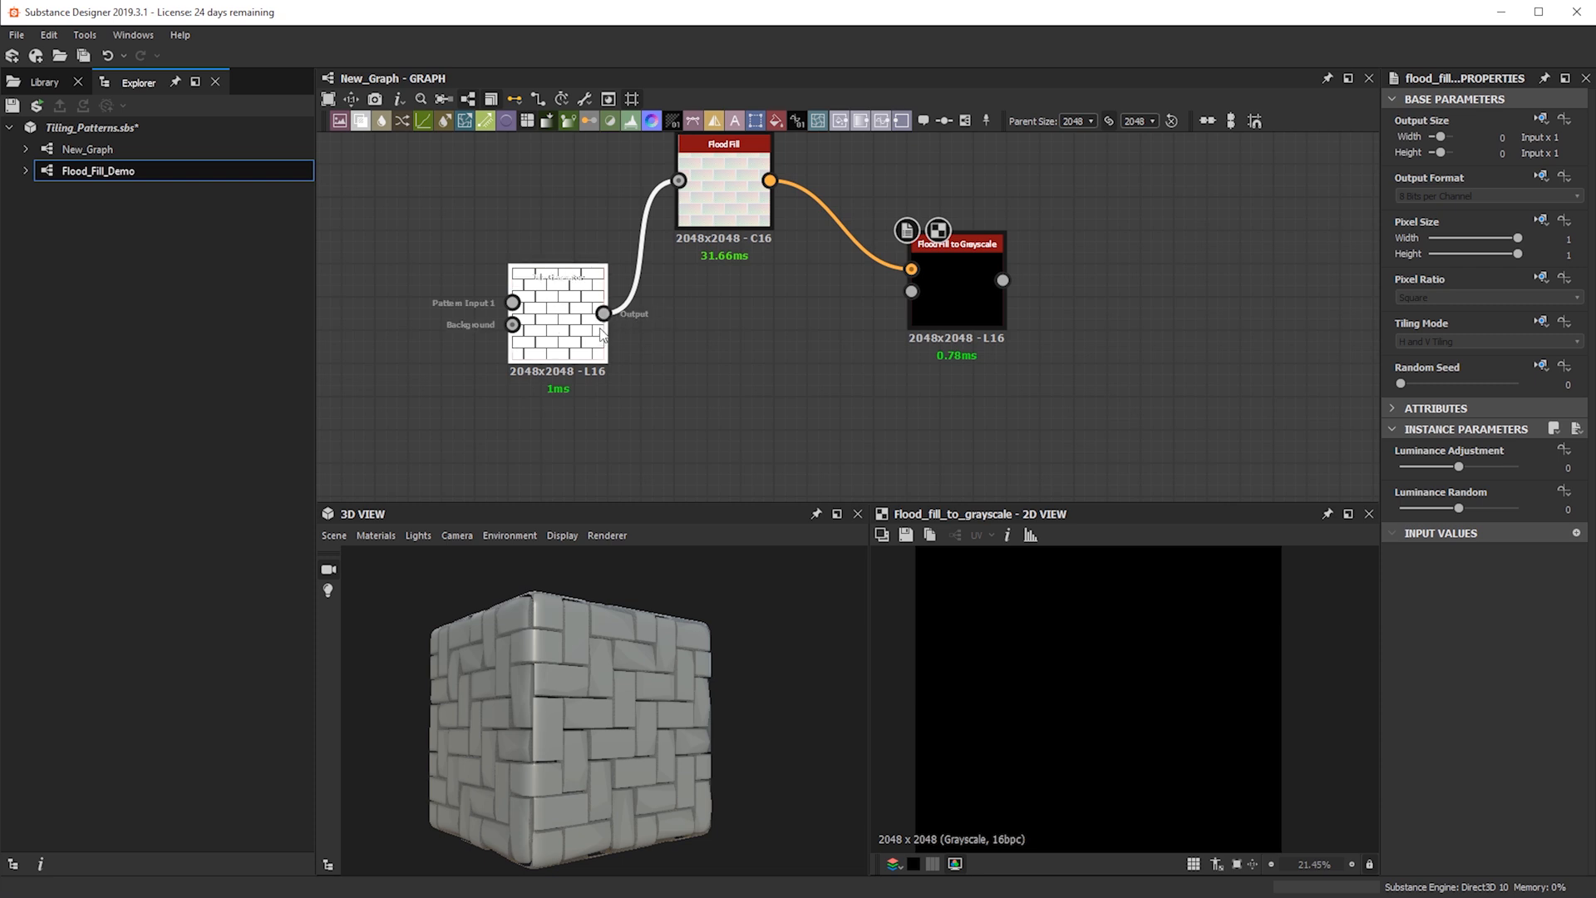
{"action": "left_click_drag", "start_coordinate": [605, 314], "coordinate": [912, 292]}
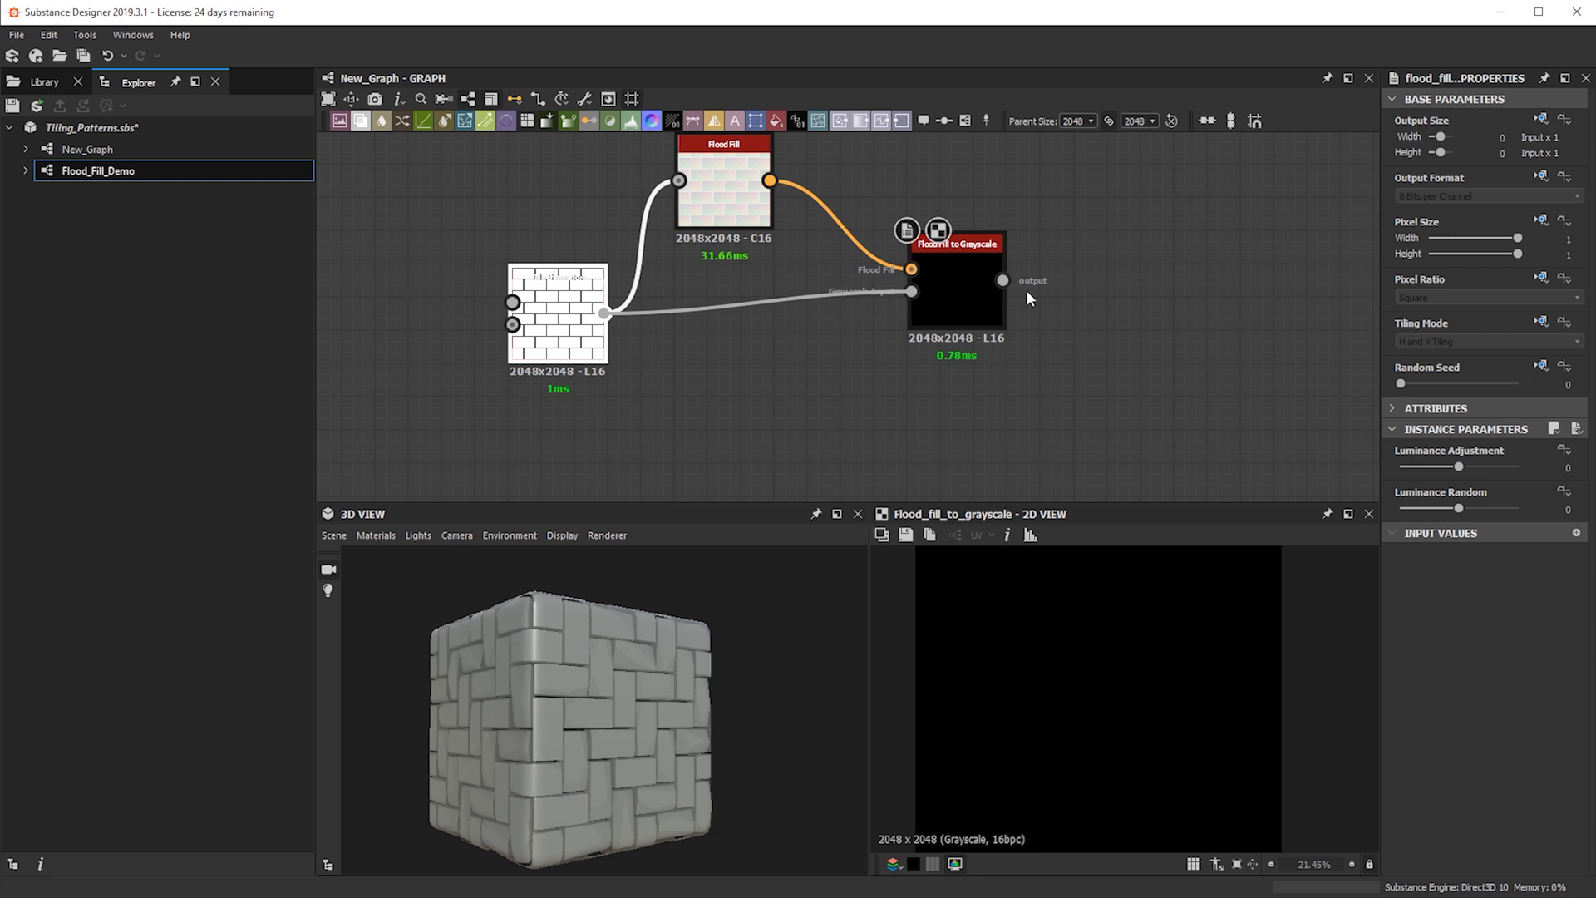
{"action": "left_click_drag", "start_coordinate": [964, 262], "coordinate": [931, 261]}
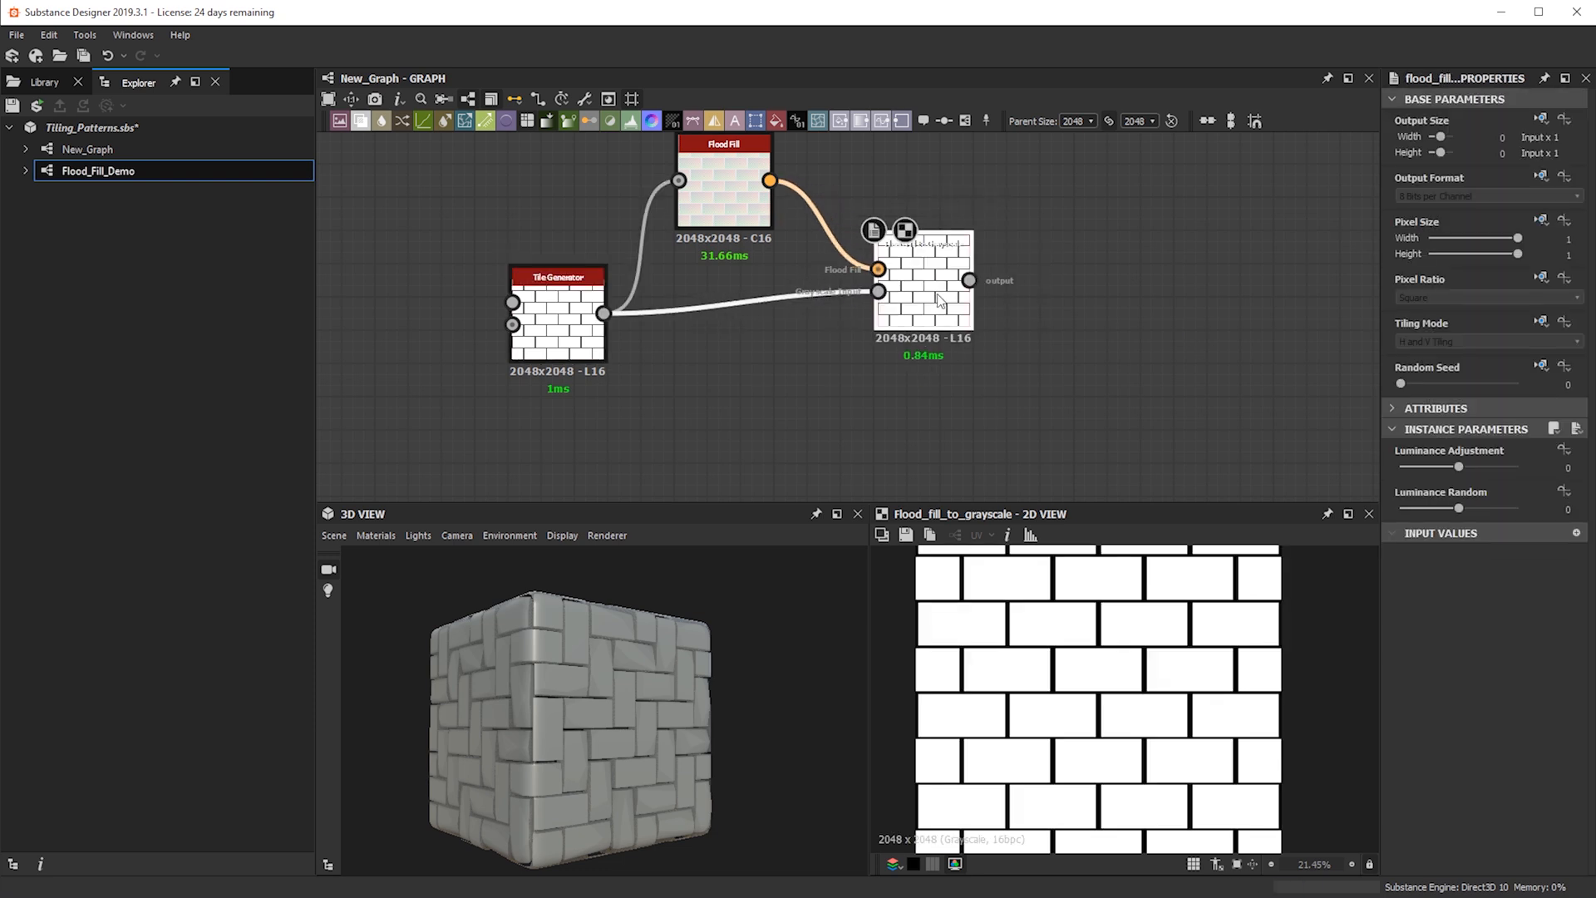
Set the Flood Fill to Grayscale's Luminance Random to -1 and Luminance Adjustment to -0.14, and align the node with the Tile Generator
{"action": "left_click_drag", "start_coordinate": [1475, 466], "coordinate": [1380, 513]}
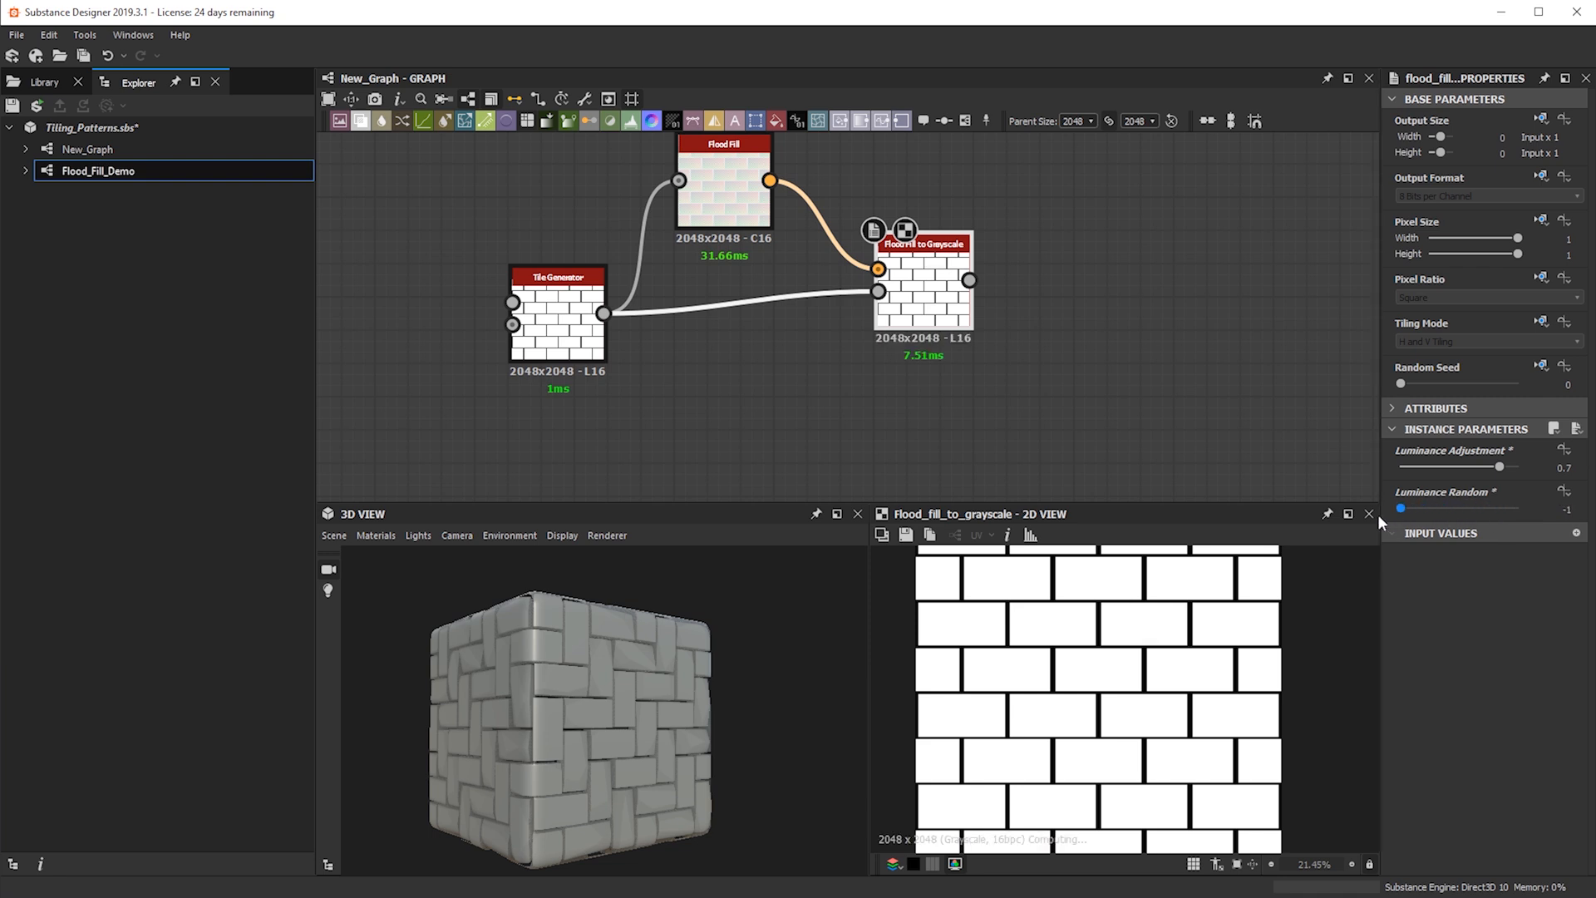
{"action": "scroll", "coordinate": [1107, 695], "scroll_direction": "down", "scroll_amount": 2}
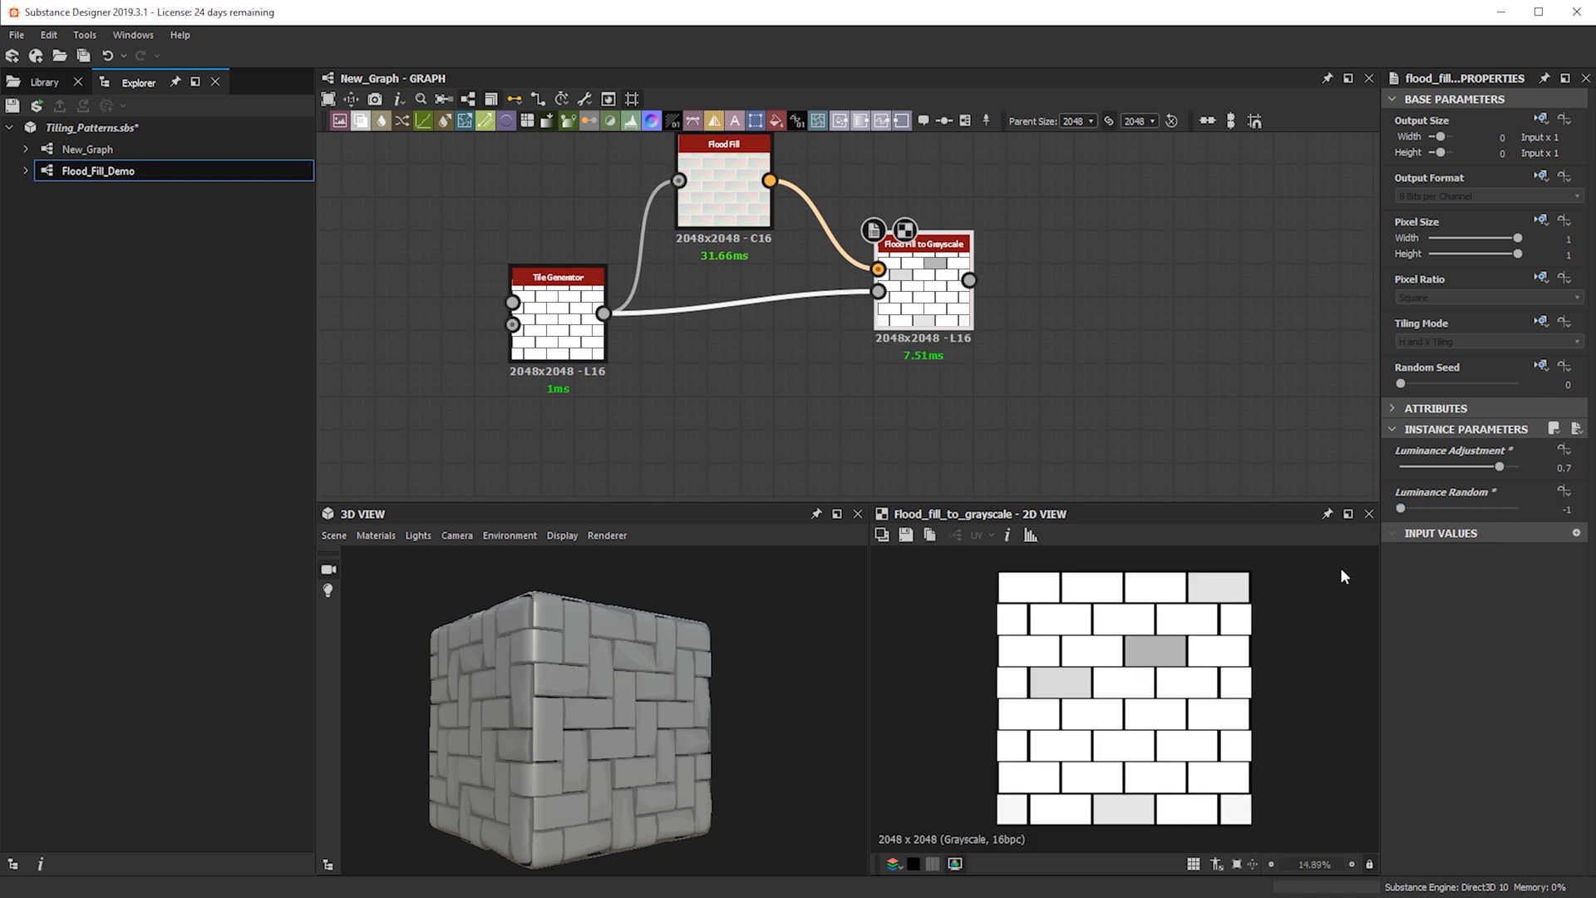
{"action": "mouse_move", "coordinate": [1492, 460]}
{"action": "left_mouse_down"}
{"action": "mouse_move", "coordinate": [1440, 466]}
{"action": "mouse_move", "coordinate": [1470, 466]}
{"action": "left_mouse_up"}
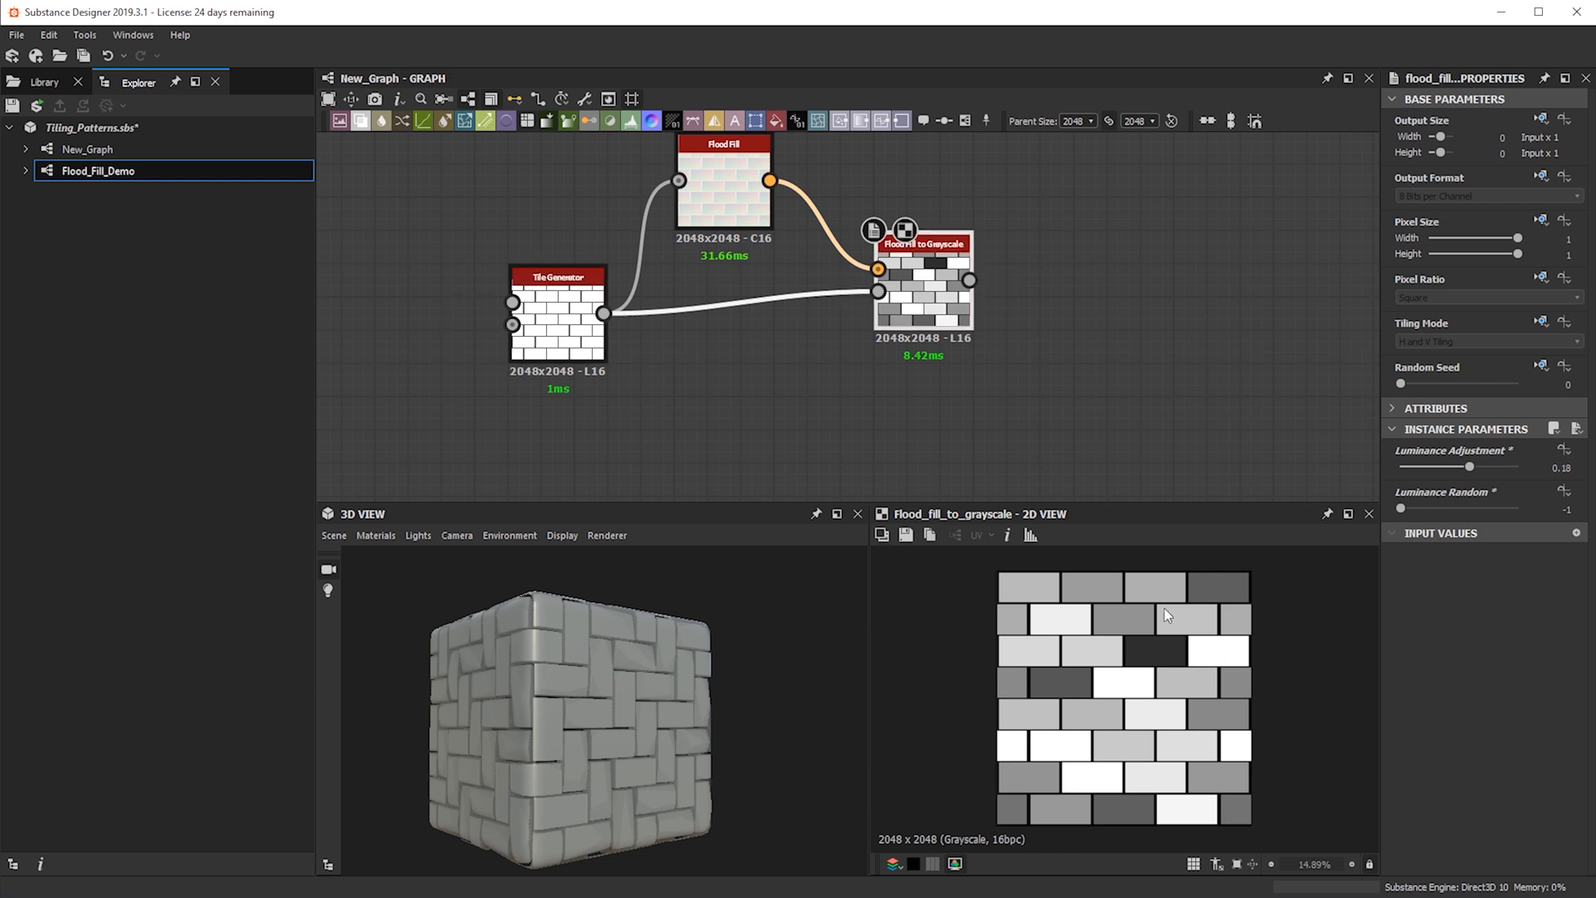
{"action": "left_click_drag", "start_coordinate": [950, 306], "coordinate": [984, 339]}
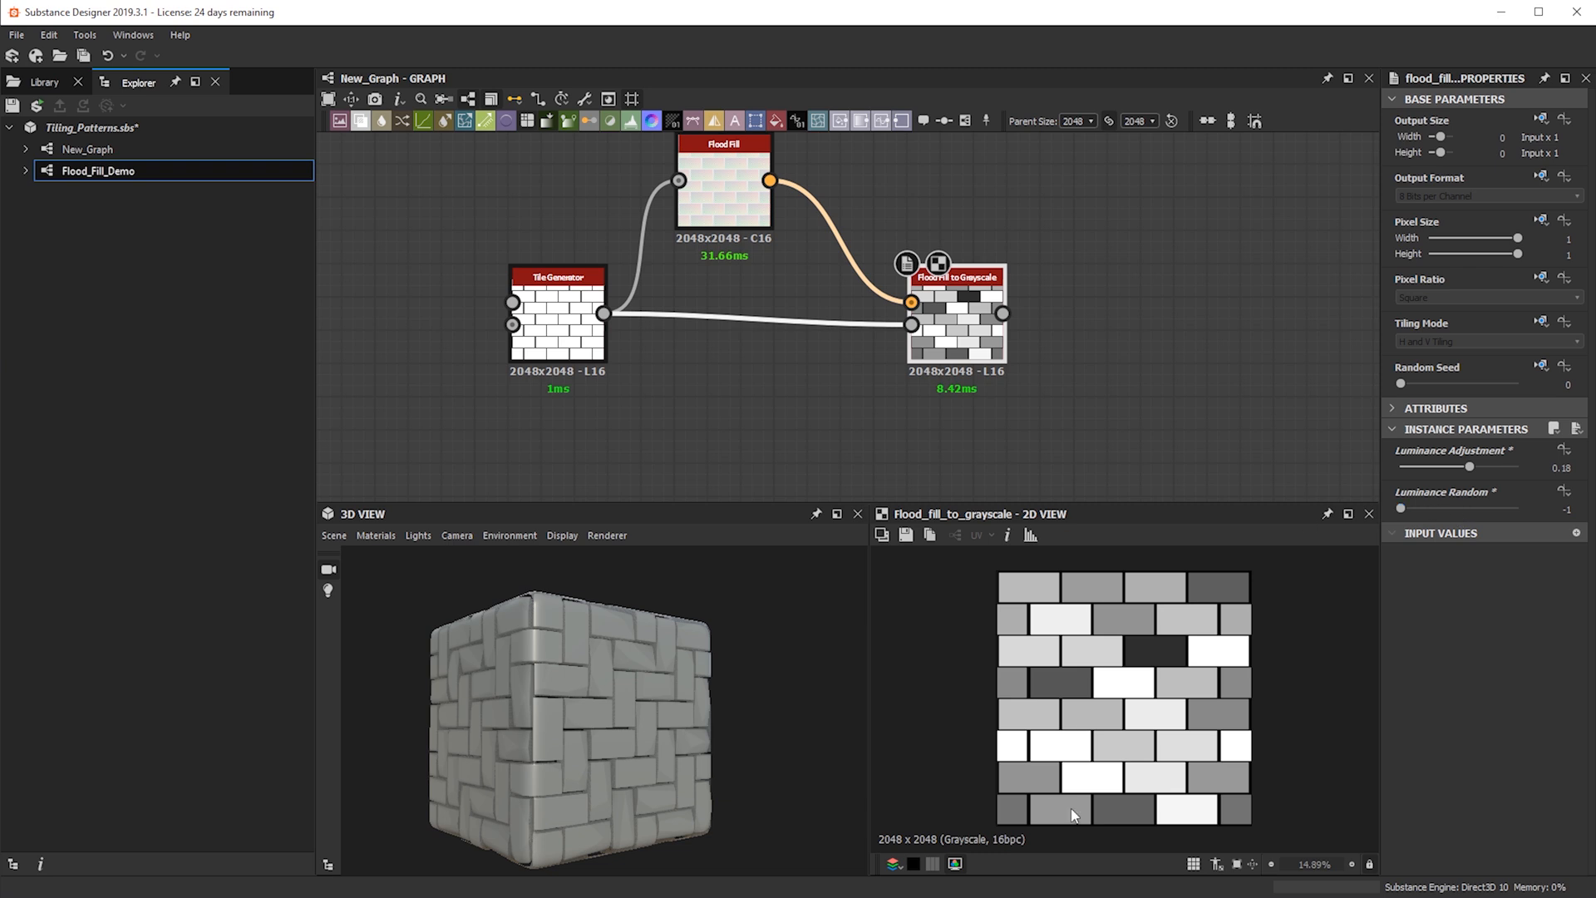
{"action": "mouse_move", "coordinate": [1470, 467]}
{"action": "left_mouse_down"}
{"action": "mouse_move", "coordinate": [1418, 467]}
{"action": "mouse_move", "coordinate": [1450, 467]}
{"action": "left_mouse_up"}
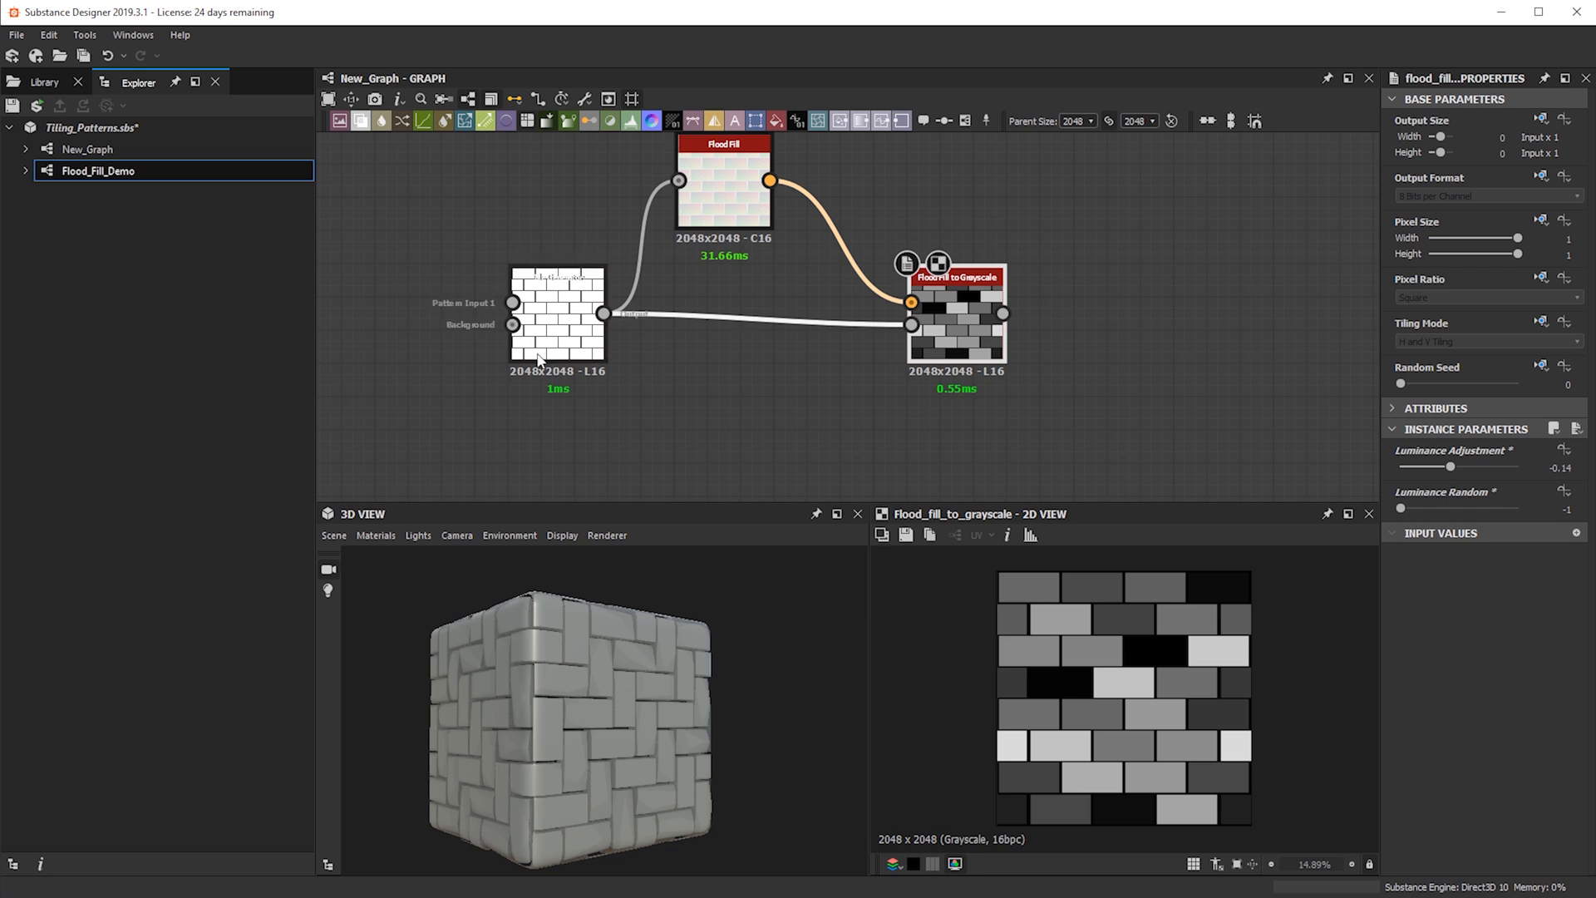
{"action": "left_click_drag", "start_coordinate": [967, 330], "coordinate": [931, 325]}
{"action": "middle_click_drag", "start_coordinate": [1101, 361], "coordinate": [989, 379]}
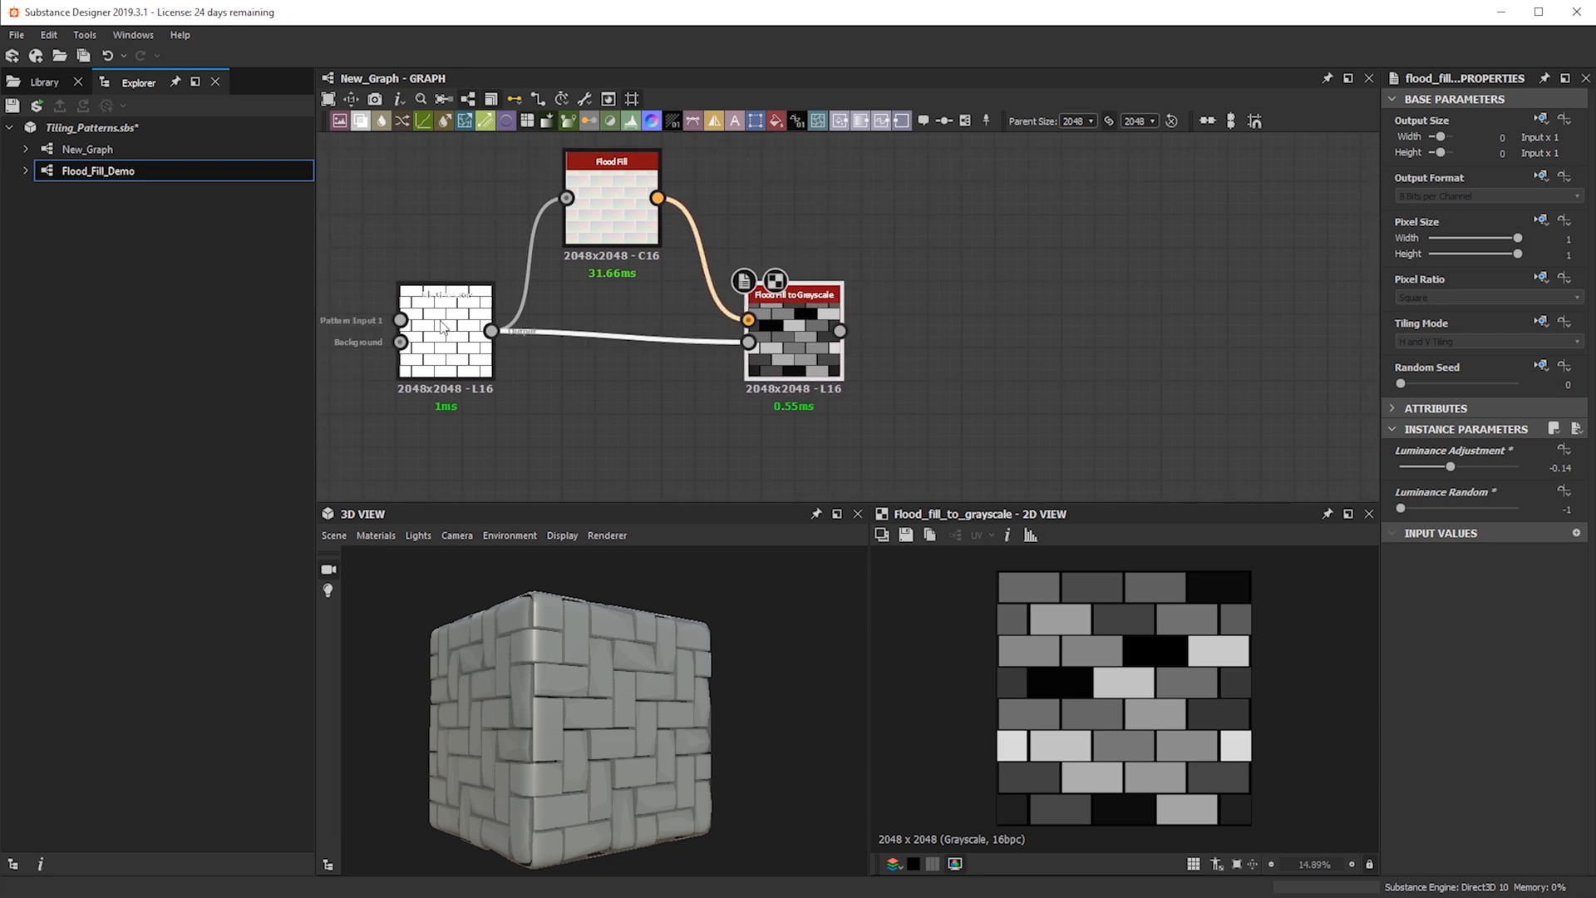
Add a Blend with Flood Fill to Grayscale as foreground and the copied Tile Generator as background, and set its opacity to 0.46
{"action": "scroll", "coordinate": [962, 406], "scroll_direction": "down", "scroll_amount": 4}
{"action": "key", "text": "space"}
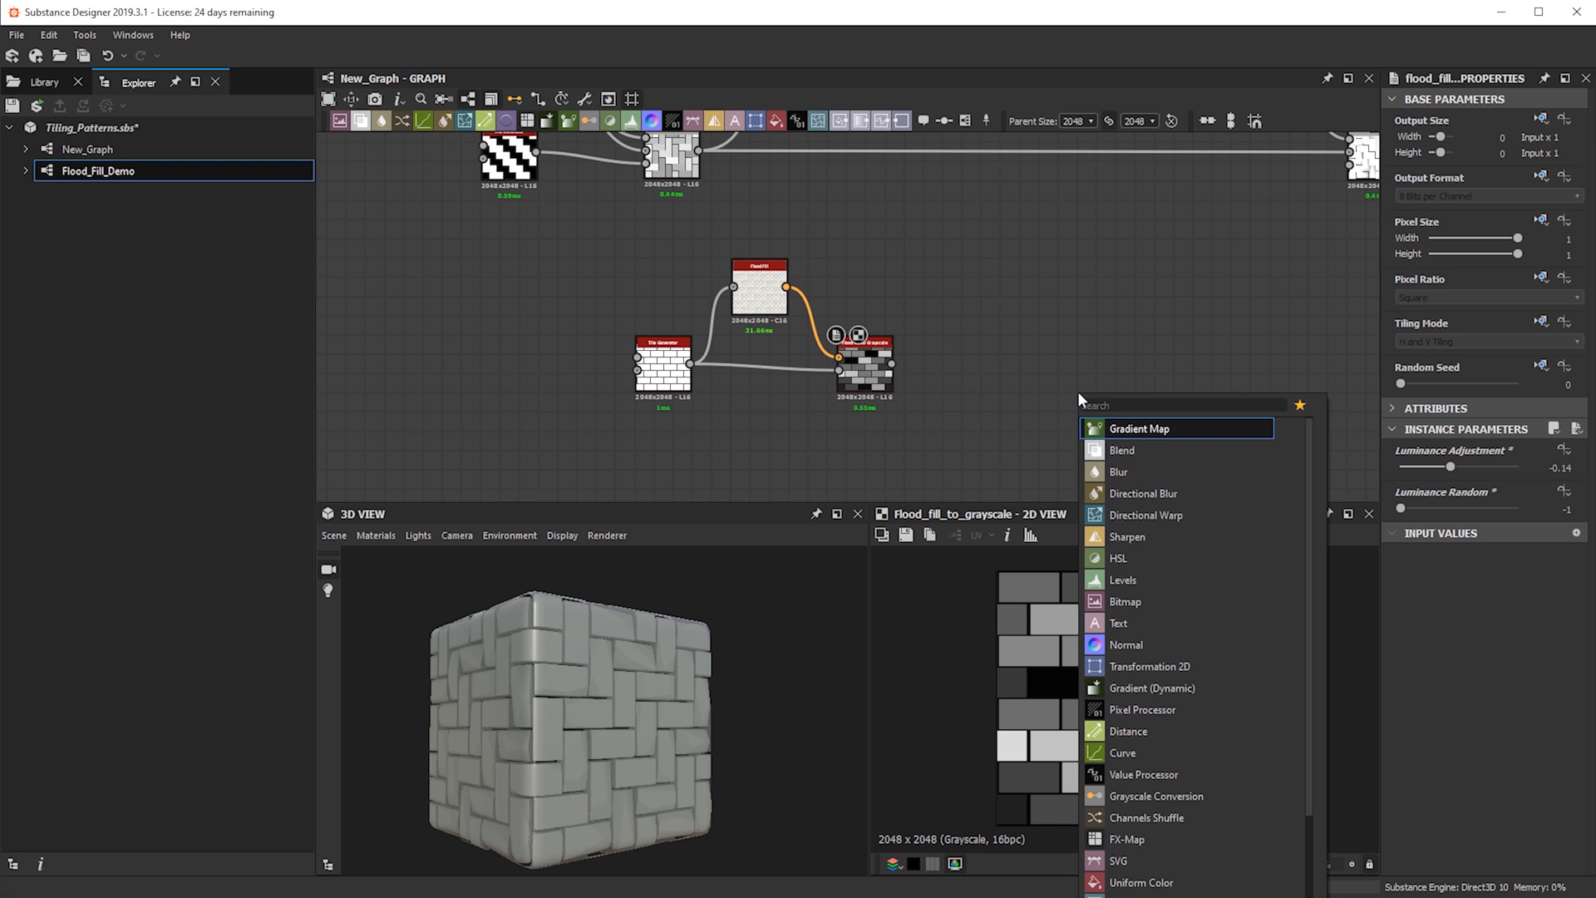
{"action": "type", "text": "blend"}
{"action": "key", "text": "Return"}
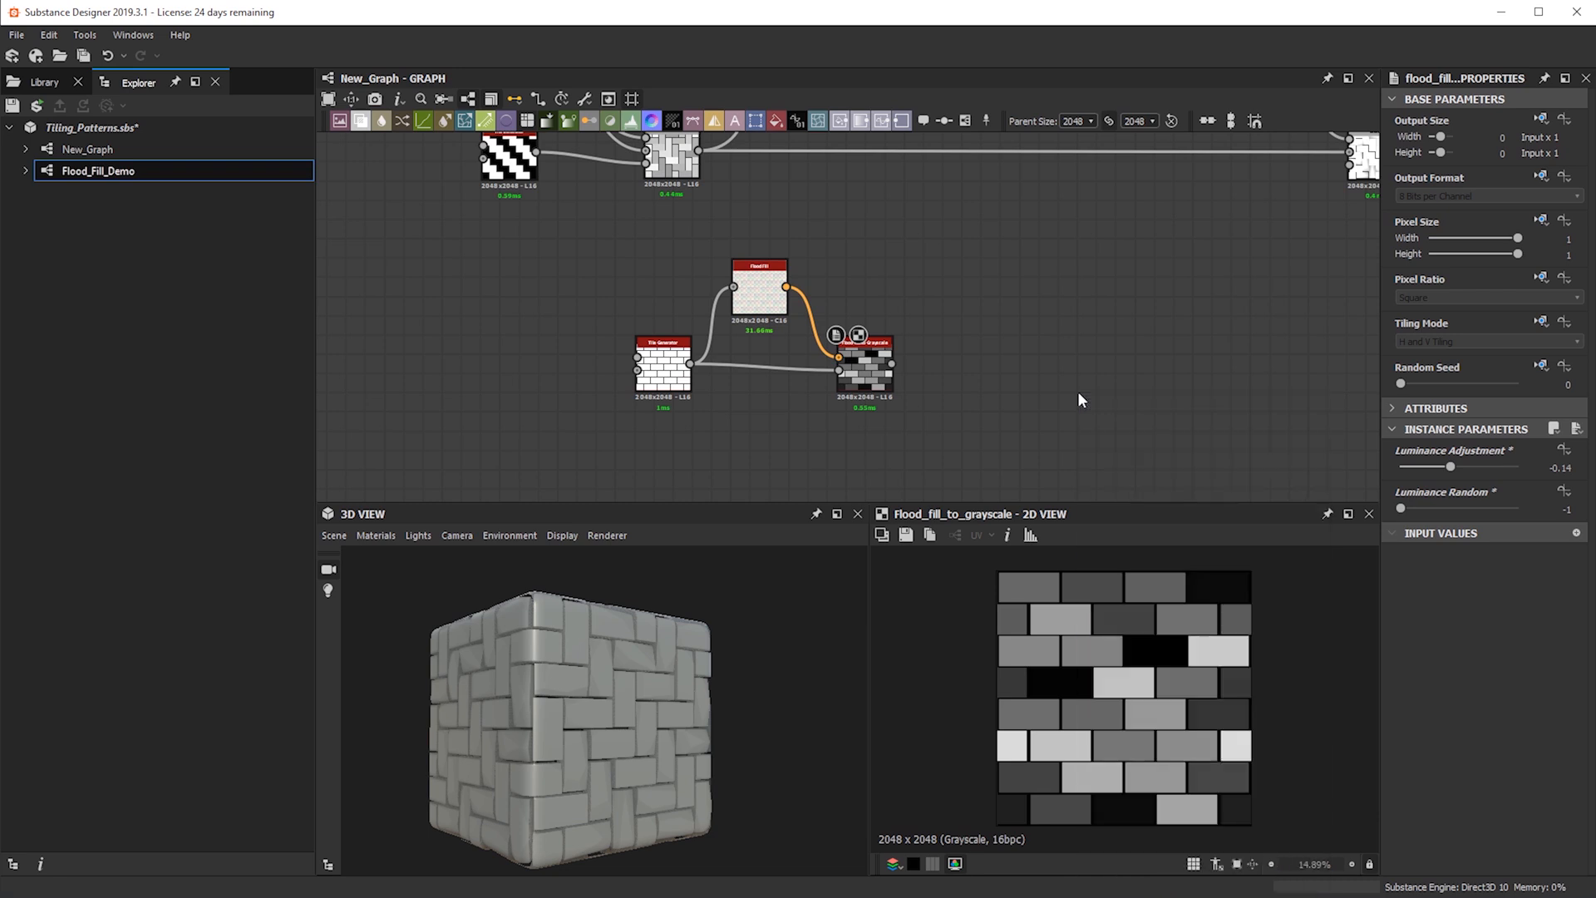
{"action": "left_click_drag", "start_coordinate": [693, 366], "coordinate": [1061, 382]}
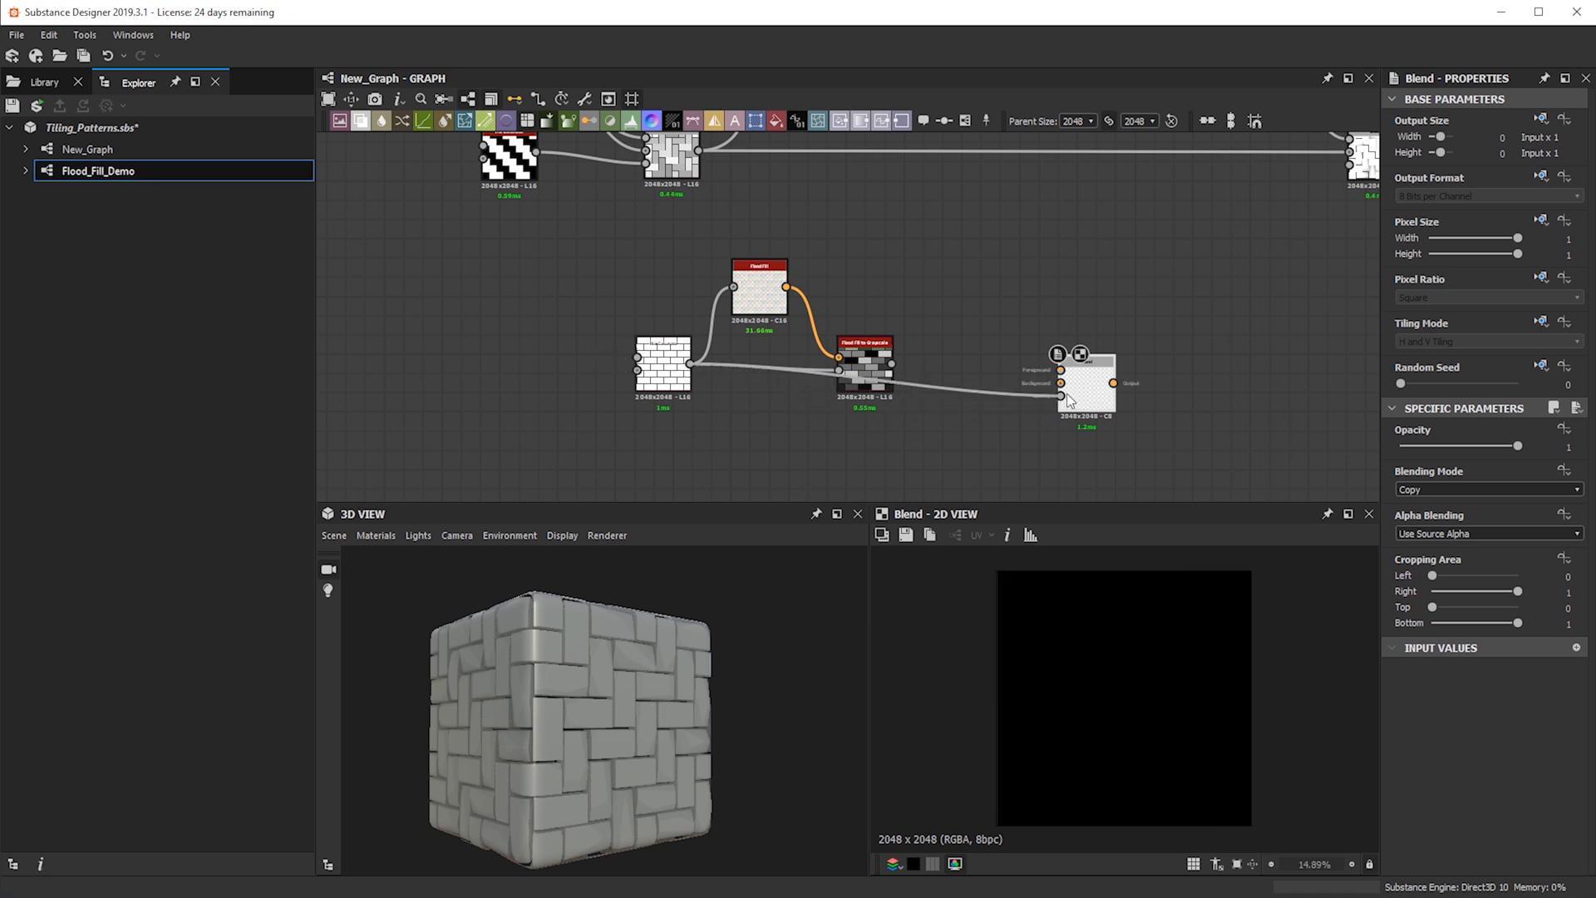
{"action": "left_click_drag", "start_coordinate": [867, 370], "coordinate": [1061, 370]}
{"action": "left_click", "coordinate": [1088, 380]}
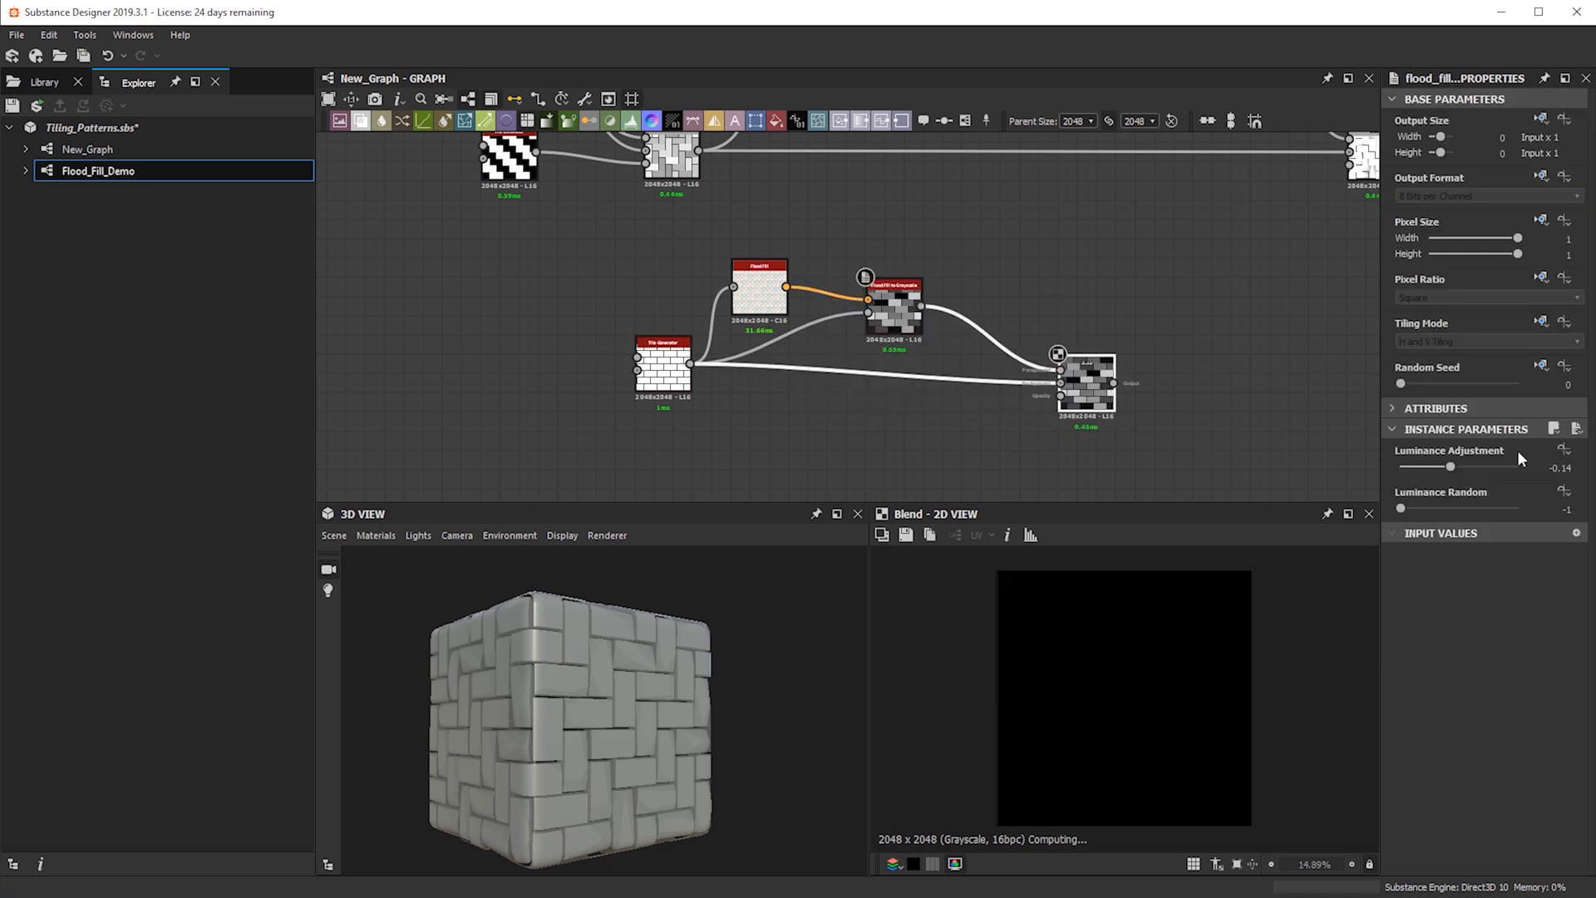
{"action": "left_click_drag", "start_coordinate": [1518, 445], "coordinate": [1437, 461]}
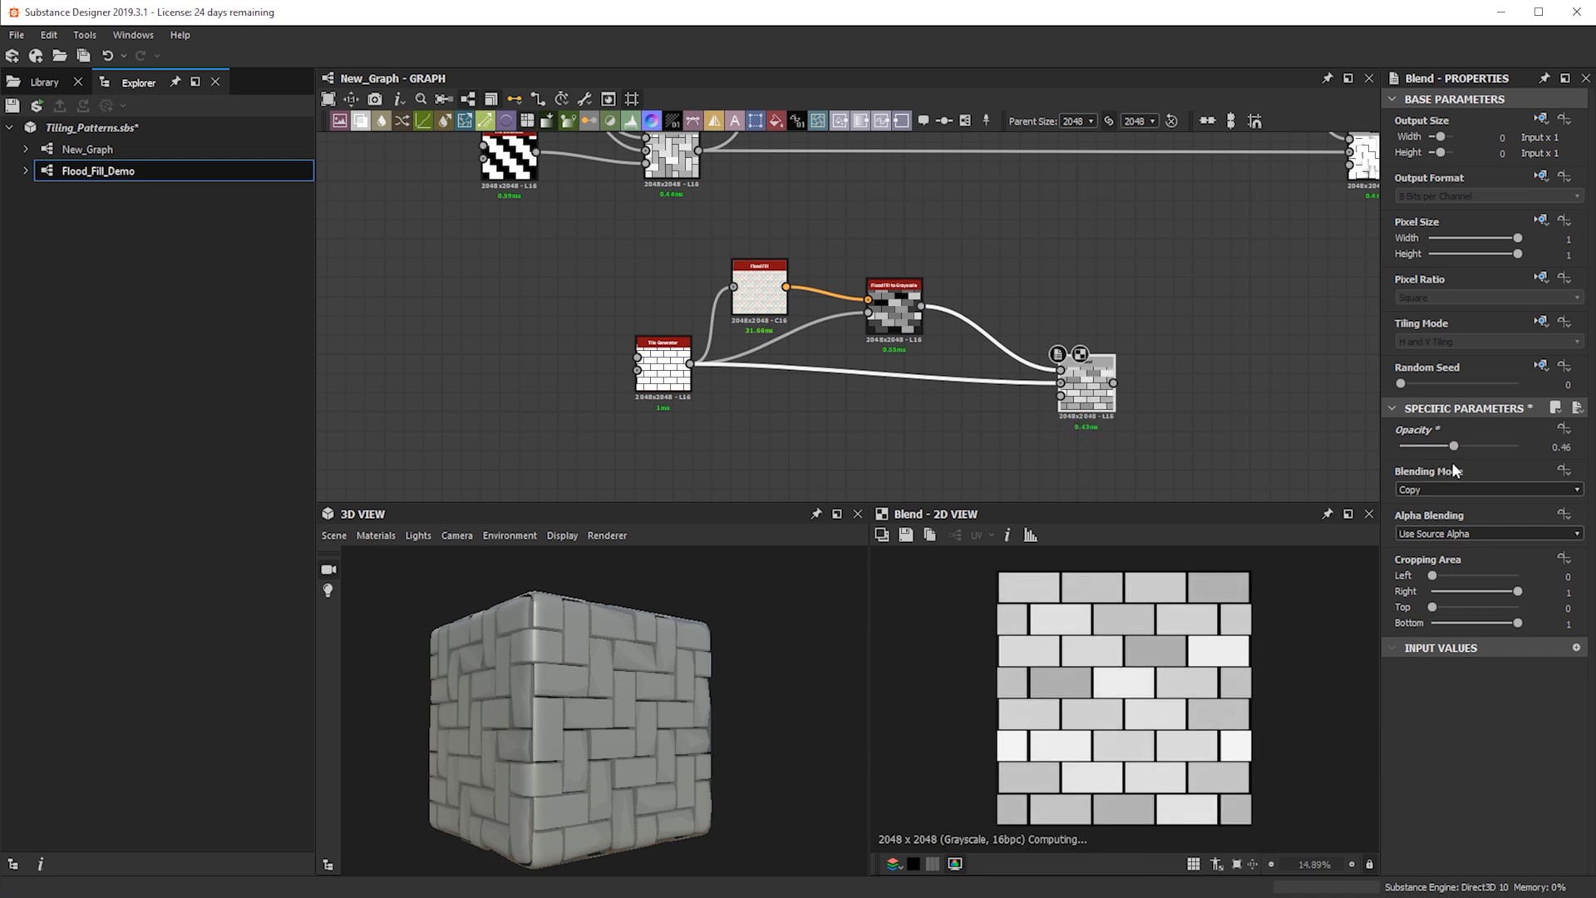
Return to the herringbone network and show the Add (Linear Dodge) Blend's parameters and output
{"action": "scroll", "coordinate": [922, 354], "scroll_direction": "down", "scroll_amount": 5}
{"action": "scroll", "coordinate": [993, 266], "scroll_direction": "up", "scroll_amount": 3}
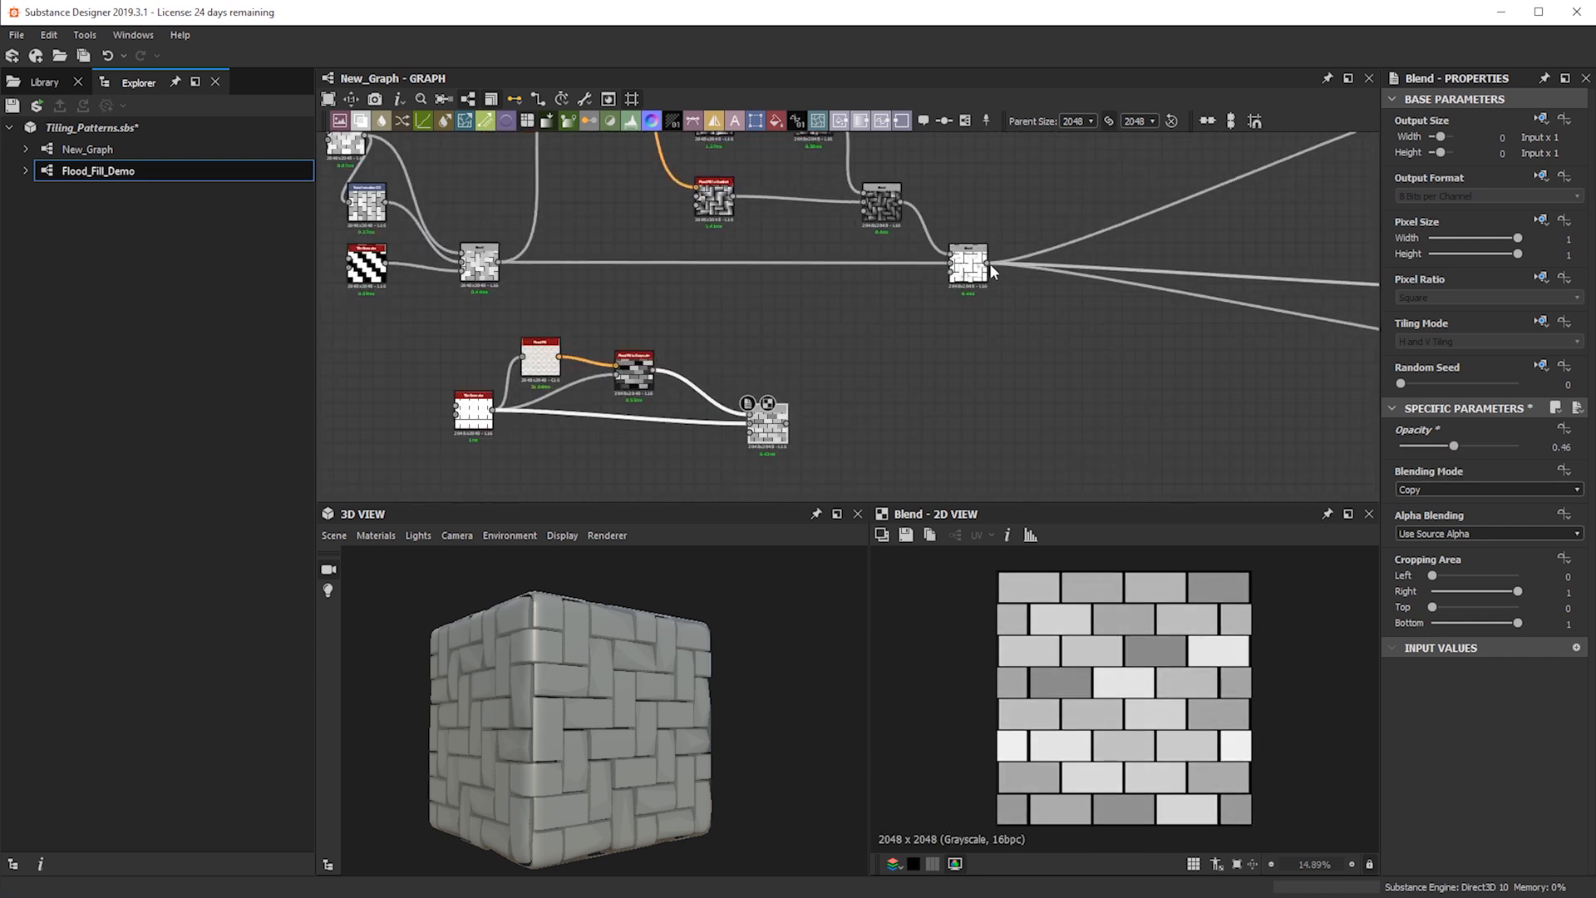
{"action": "middle_click_drag", "start_coordinate": [663, 294], "coordinate": [751, 336]}
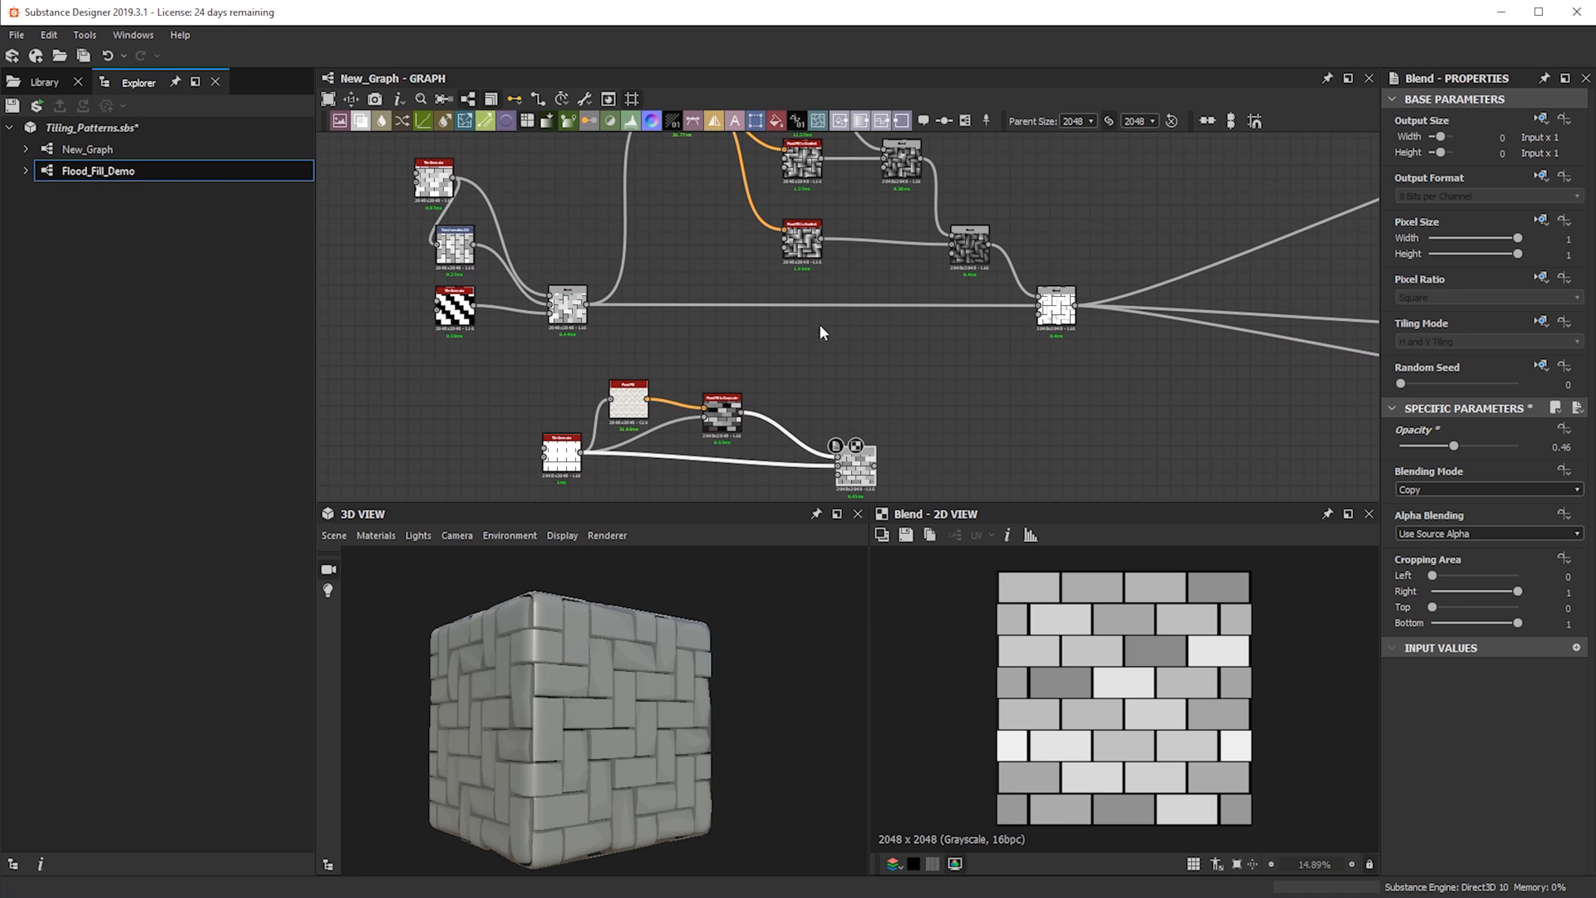
{"action": "middle_click_drag", "start_coordinate": [828, 331], "coordinate": [858, 409]}
{"action": "scroll", "coordinate": [925, 313], "scroll_direction": "up", "scroll_amount": 2}
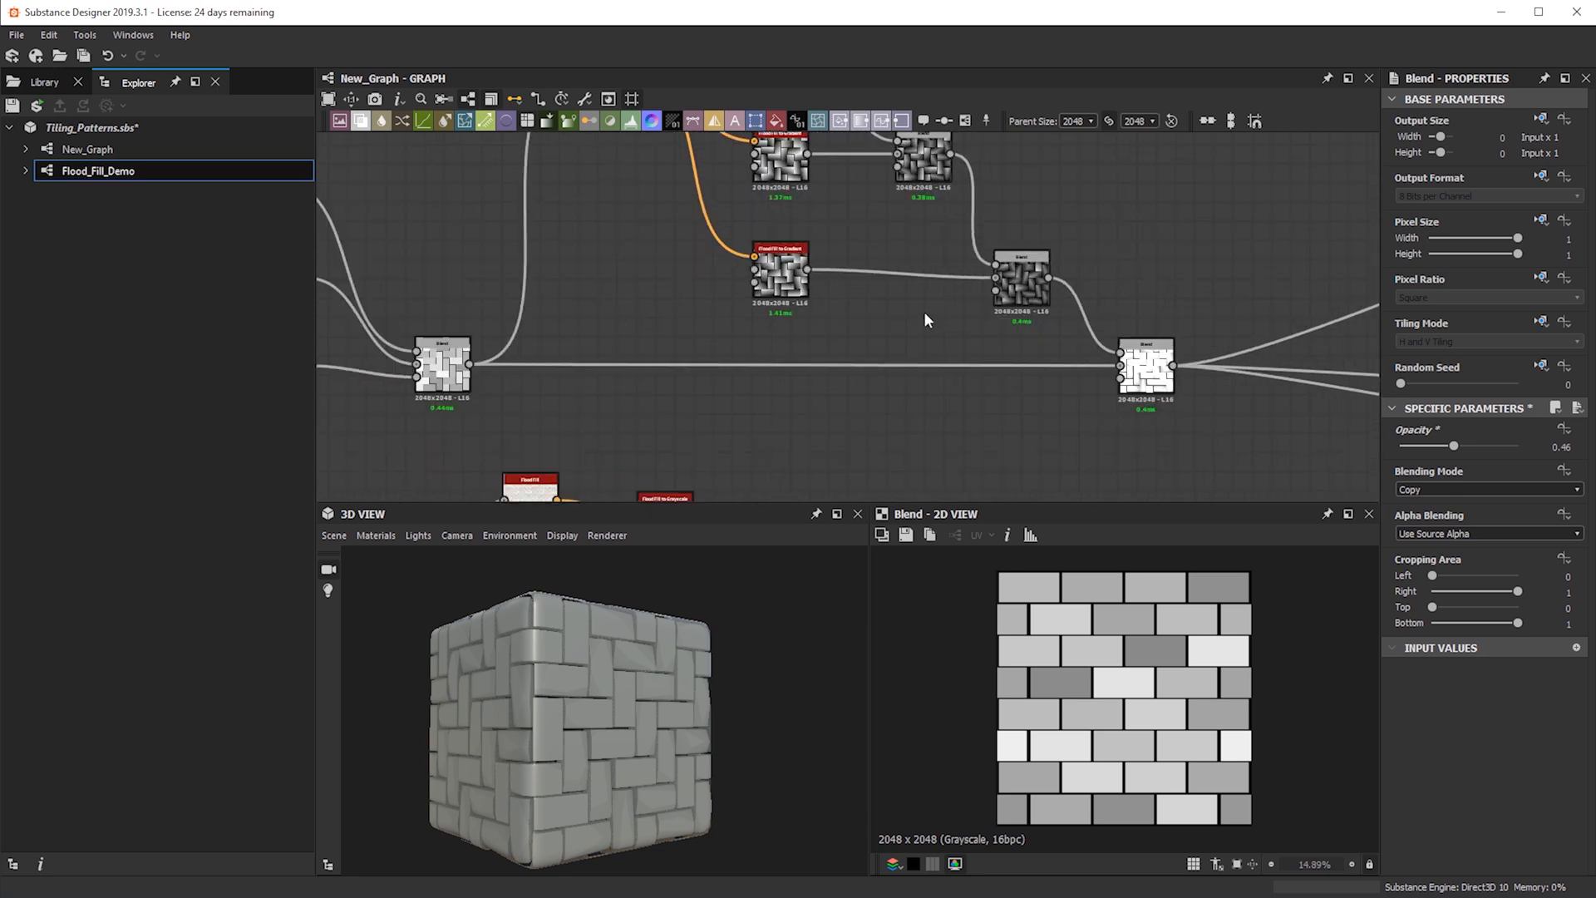
{"action": "left_click", "coordinate": [1146, 367]}
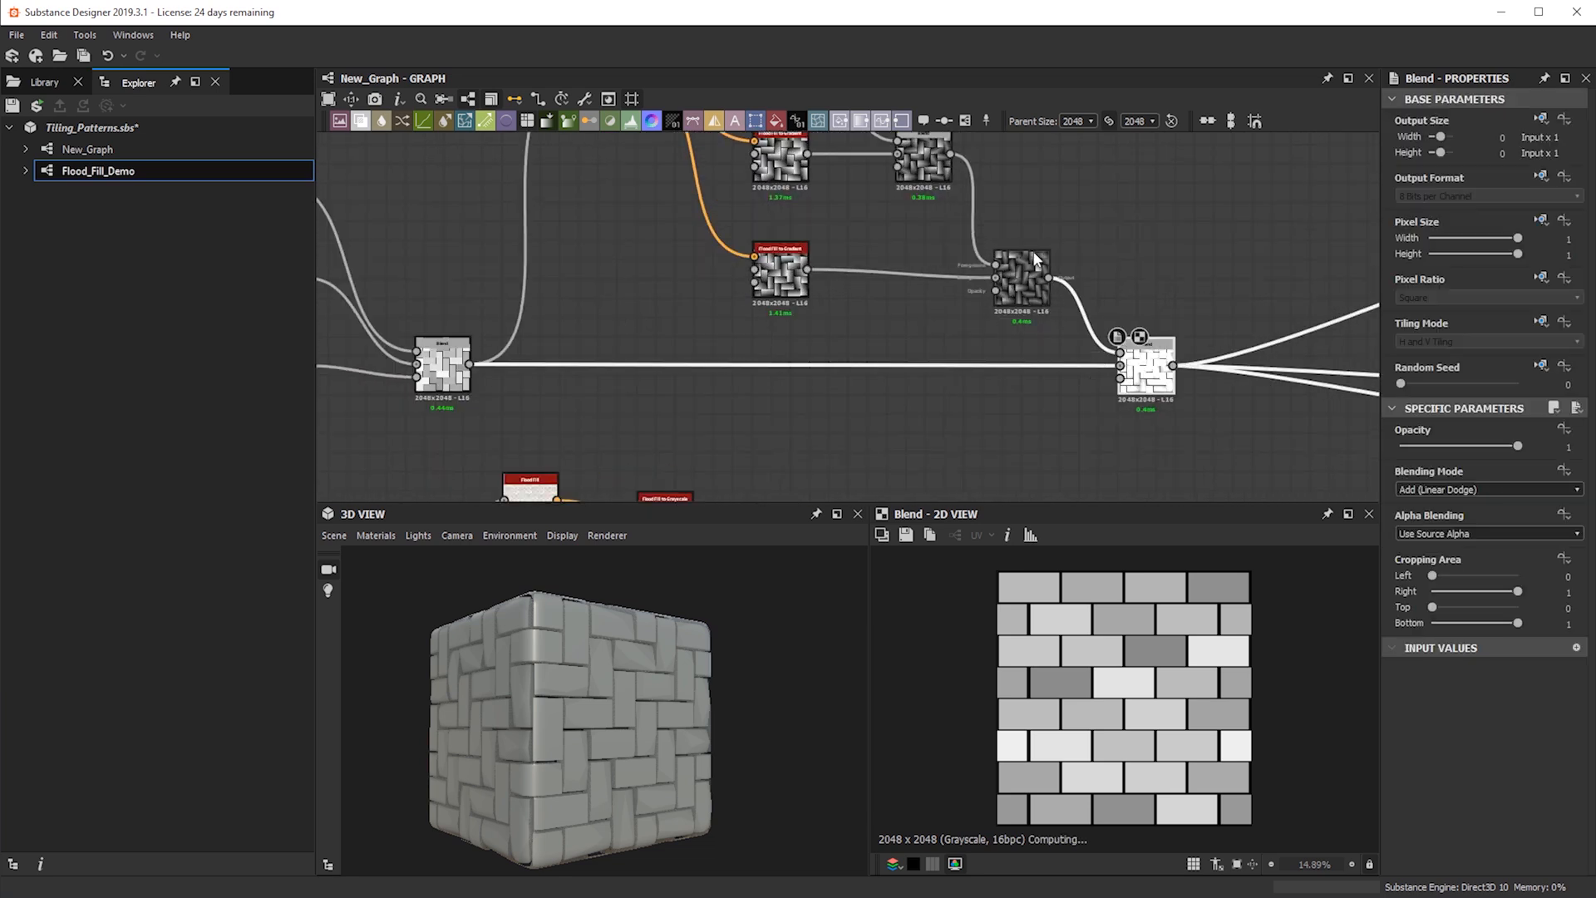
Compare the outputs of the Min (Darken) Blend and the Add (Linear Dodge) Blend in the herringbone network
{"action": "double_click", "coordinate": [1023, 273]}
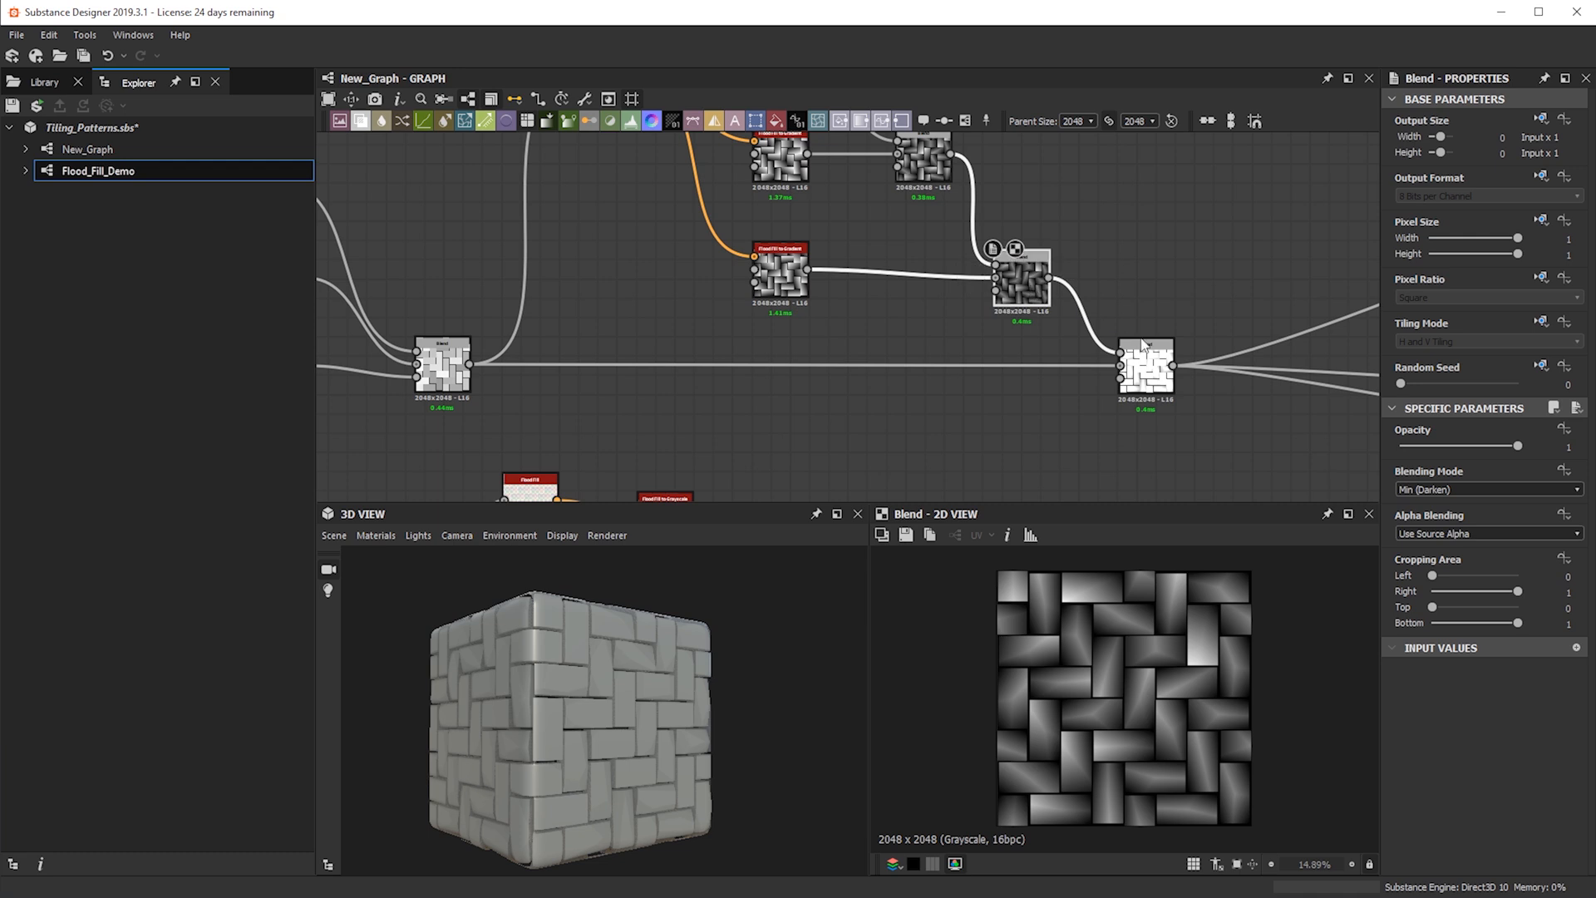
{"action": "double_click", "coordinate": [1137, 371]}
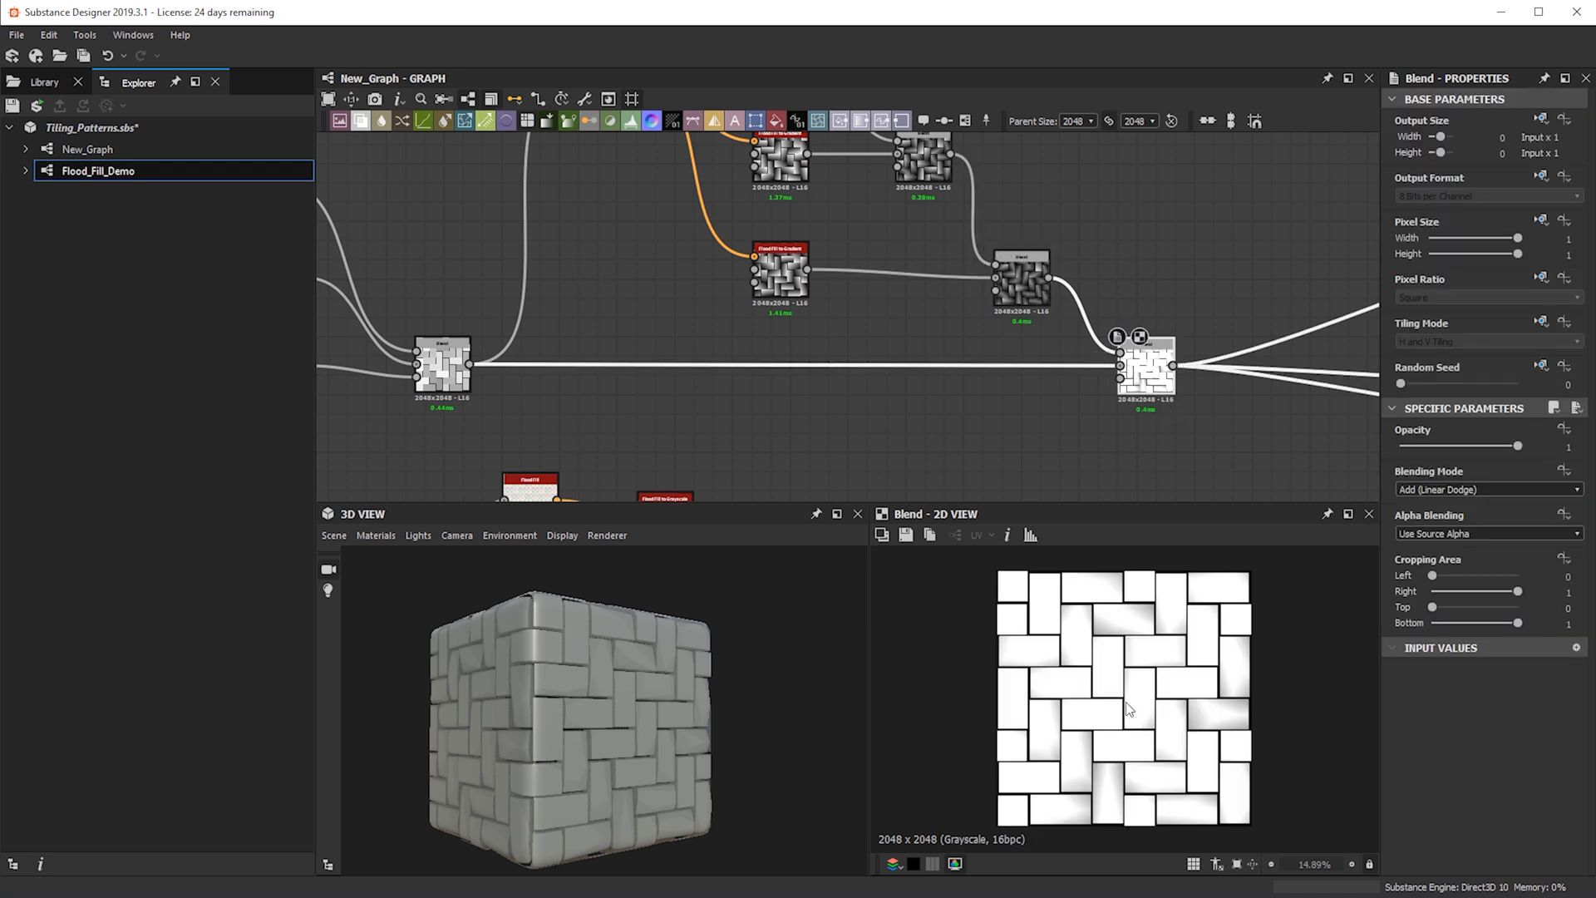
{"action": "double_click", "coordinate": [442, 378]}
Copy the Flood Fill to Grayscale node above the herringbone gradient nodes, feeding it from that network's Flood Fill and herringbone pattern Blend
{"action": "scroll", "coordinate": [1150, 406], "scroll_direction": "down", "scroll_amount": 3}
{"action": "middle_click_drag", "start_coordinate": [1150, 406], "coordinate": [1109, 353]}
{"action": "middle_click_drag", "start_coordinate": [802, 422], "coordinate": [950, 448]}
{"action": "left_click", "coordinate": [929, 457]}
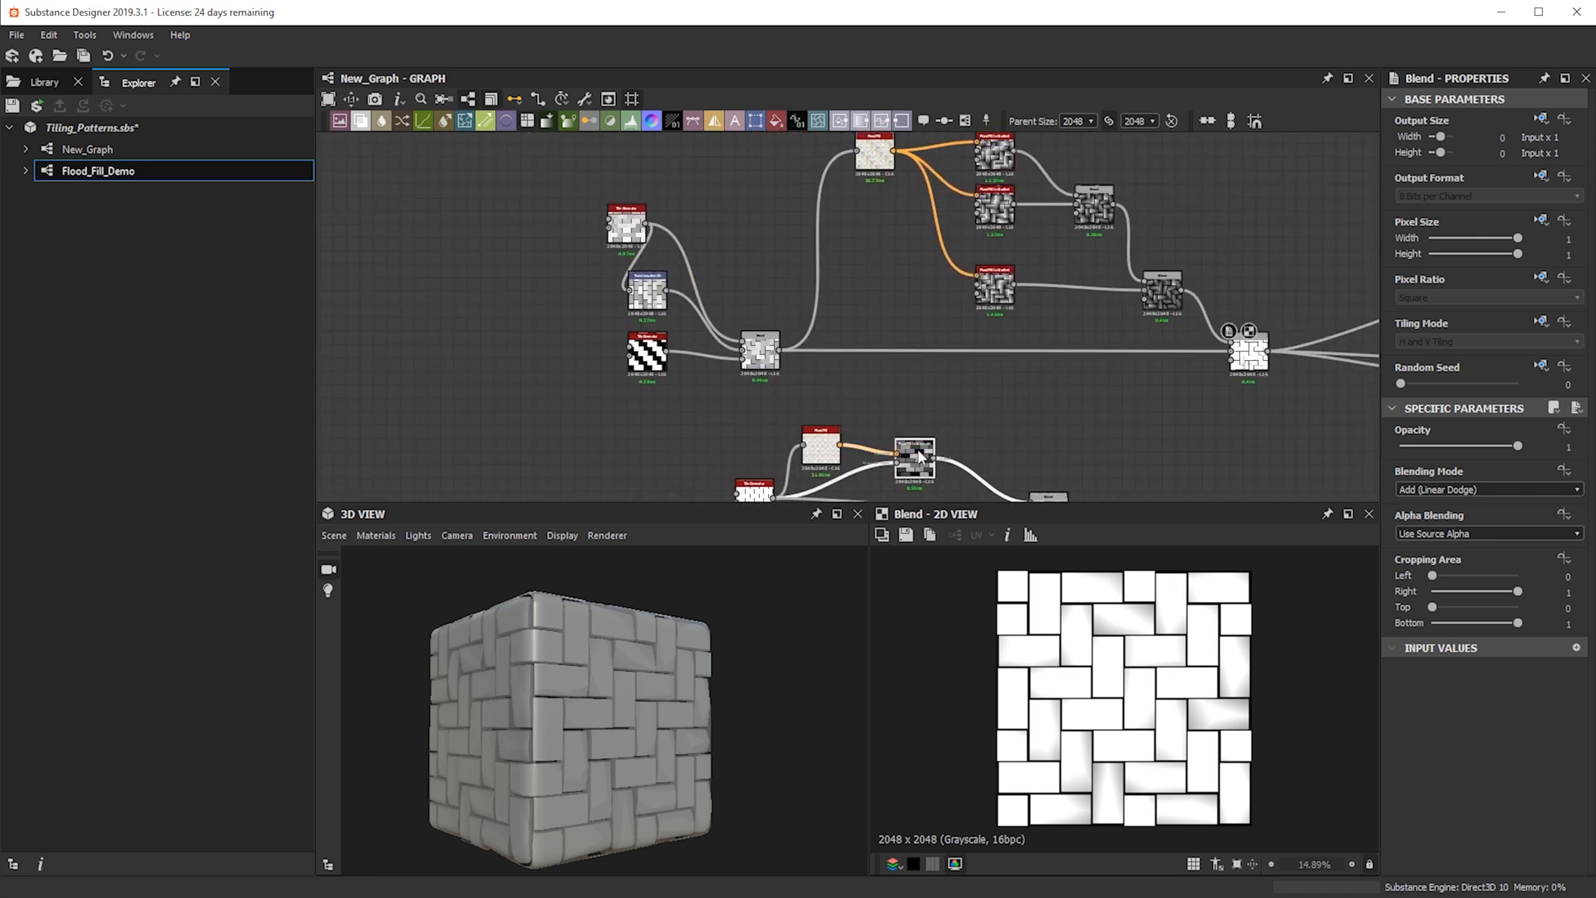
{"action": "key", "text": "ctrl+c"}
{"action": "key", "text": "ctrl+v"}
{"action": "left_click_drag", "start_coordinate": [837, 327], "coordinate": [905, 273]}
{"action": "middle_click_drag", "start_coordinate": [907, 273], "coordinate": [865, 381]}
{"action": "left_click_drag", "start_coordinate": [865, 381], "coordinate": [945, 195]}
{"action": "left_click_drag", "start_coordinate": [908, 327], "coordinate": [939, 204]}
{"action": "double_click", "coordinate": [958, 198]}
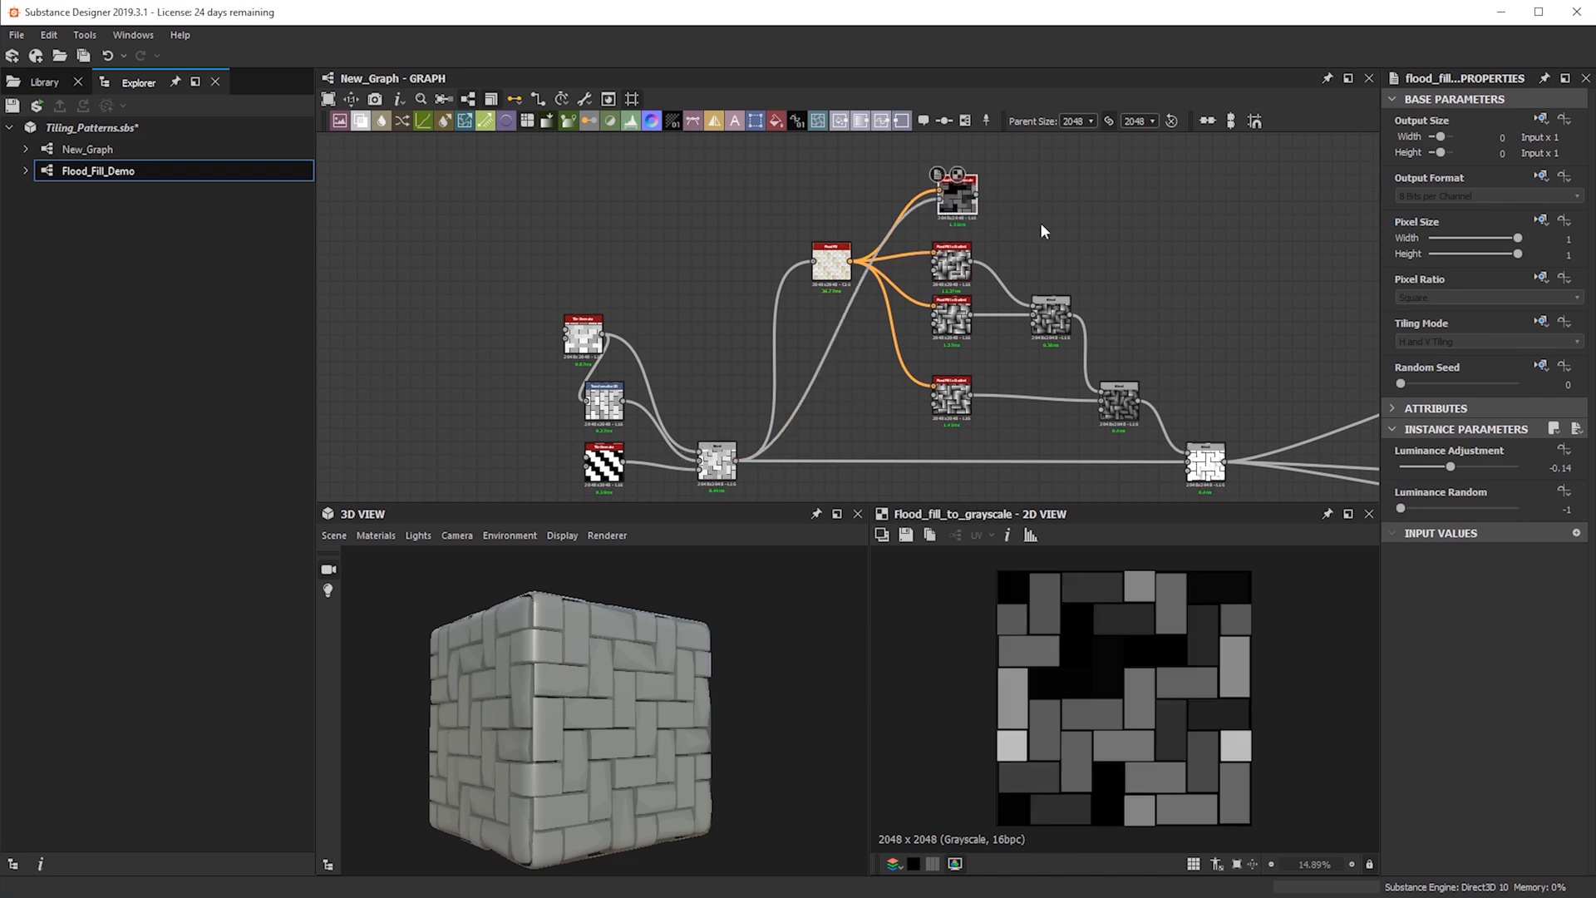
{"action": "middle_click_drag", "start_coordinate": [1042, 225], "coordinate": [888, 205]}
{"action": "left_click_drag", "start_coordinate": [806, 181], "coordinate": [800, 195]}
Add a Blend with the copied Flood Fill to Grayscale as foreground and the Add (Linear Dodge) Blend as background, and set opacity to 0.42
{"action": "middle_click_drag", "start_coordinate": [1115, 370], "coordinate": [985, 321]}
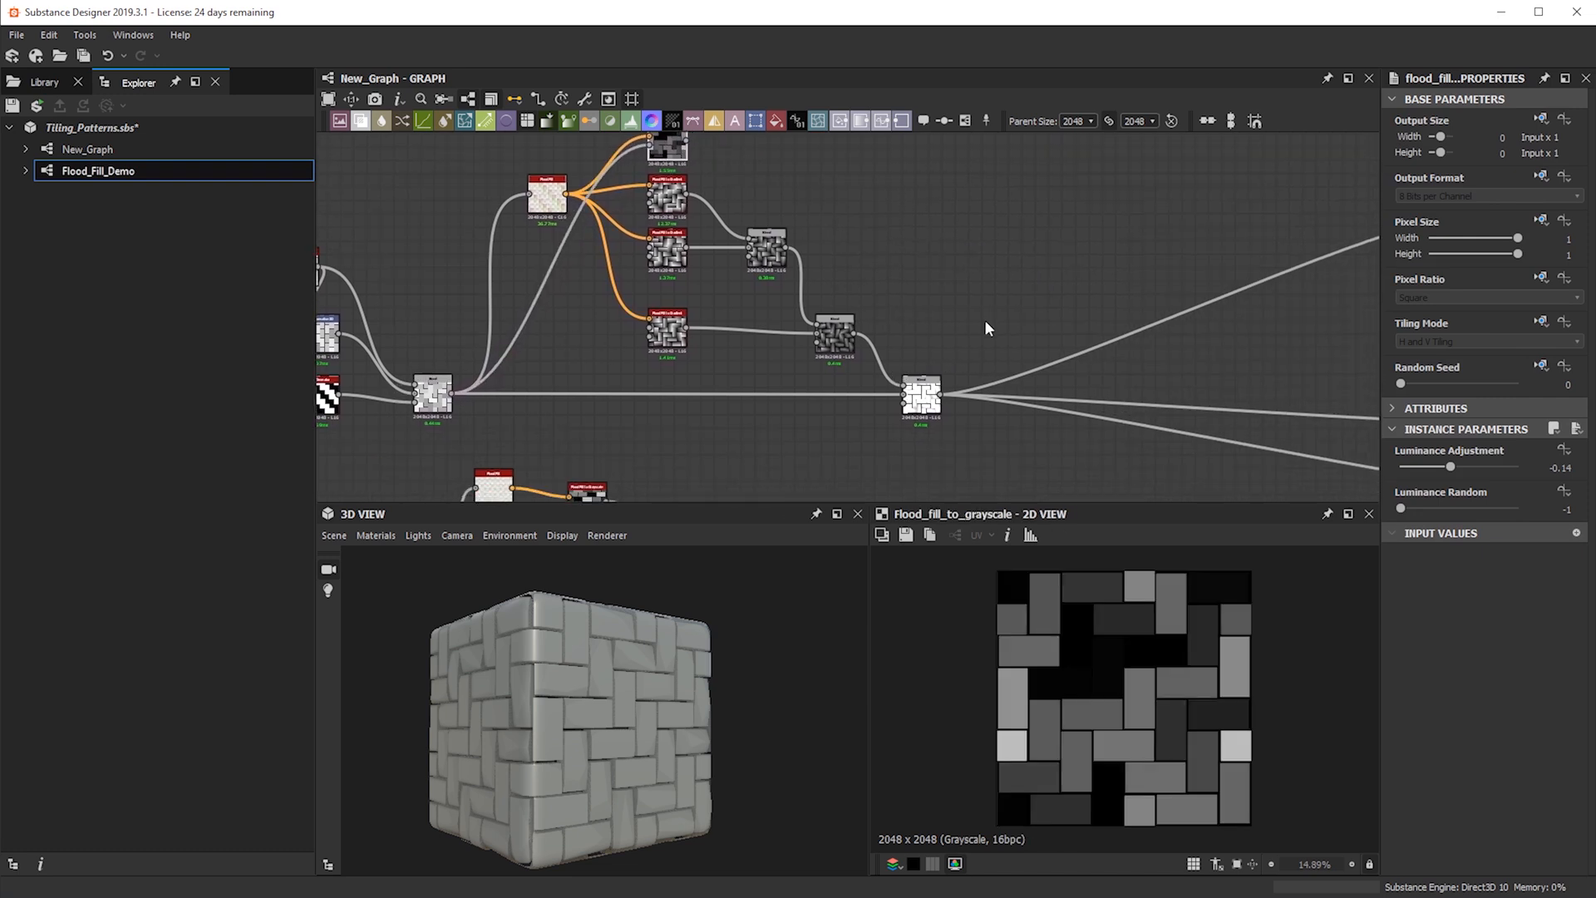
{"action": "key", "text": "space"}
{"action": "left_click", "coordinate": [1036, 353]}
{"action": "left_click_drag", "start_coordinate": [940, 396], "coordinate": [969, 315]}
{"action": "left_click_drag", "start_coordinate": [989, 325], "coordinate": [1003, 364]}
{"action": "left_click_drag", "start_coordinate": [839, 201], "coordinate": [983, 342]}
{"action": "left_click_drag", "start_coordinate": [1494, 452], "coordinate": [1420, 448]}
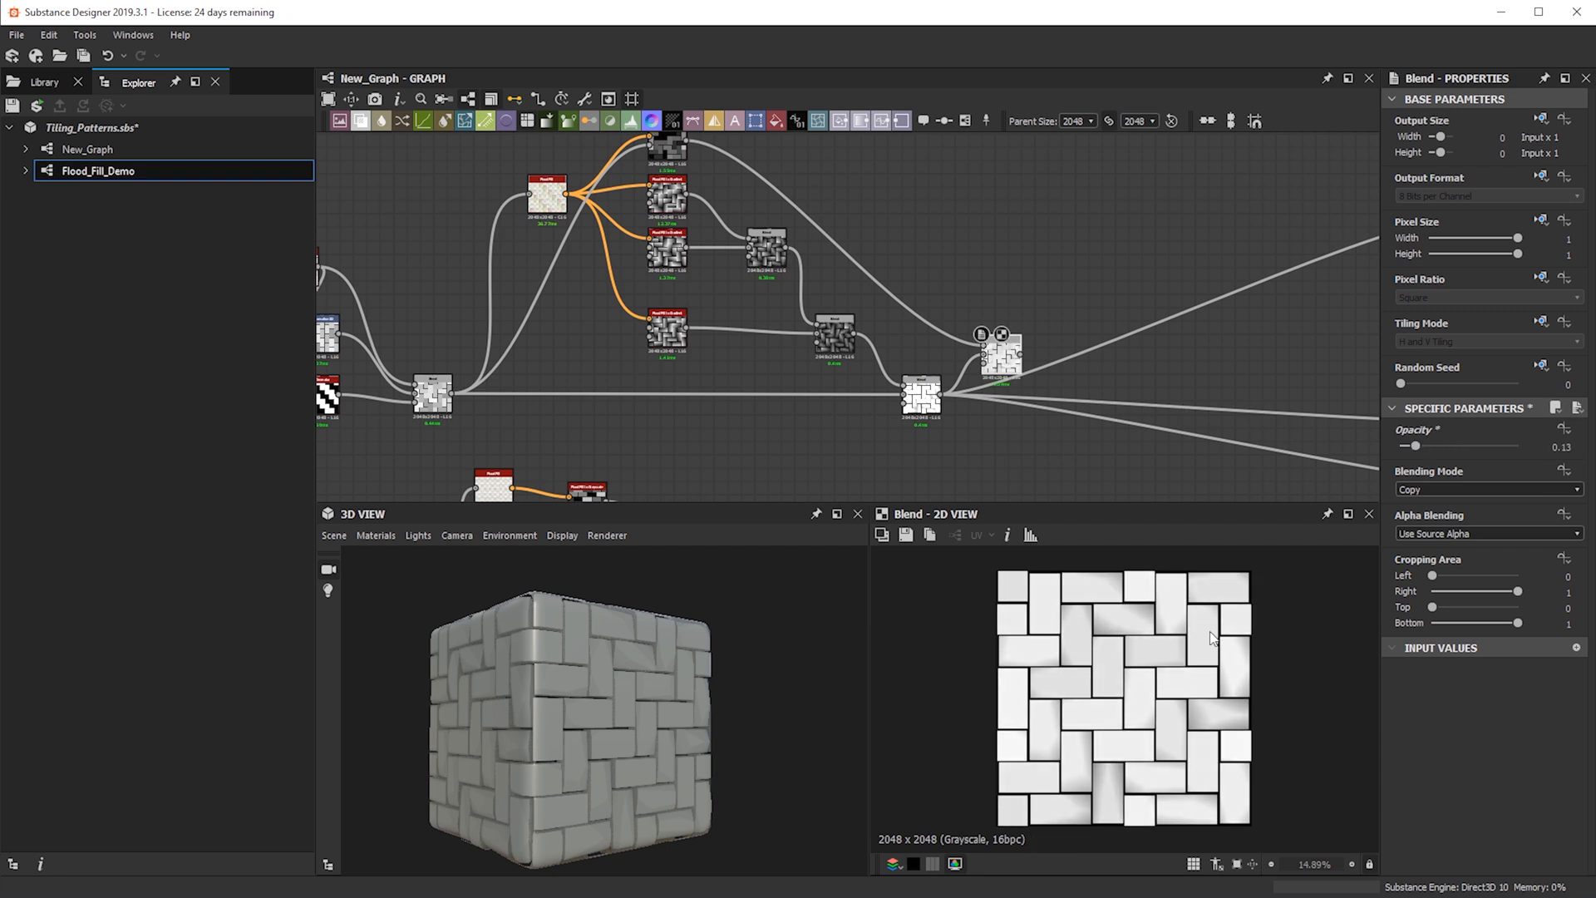
{"action": "scroll", "coordinate": [1211, 639], "scroll_direction": "up", "scroll_amount": 2}
{"action": "left_click", "coordinate": [1447, 445]}
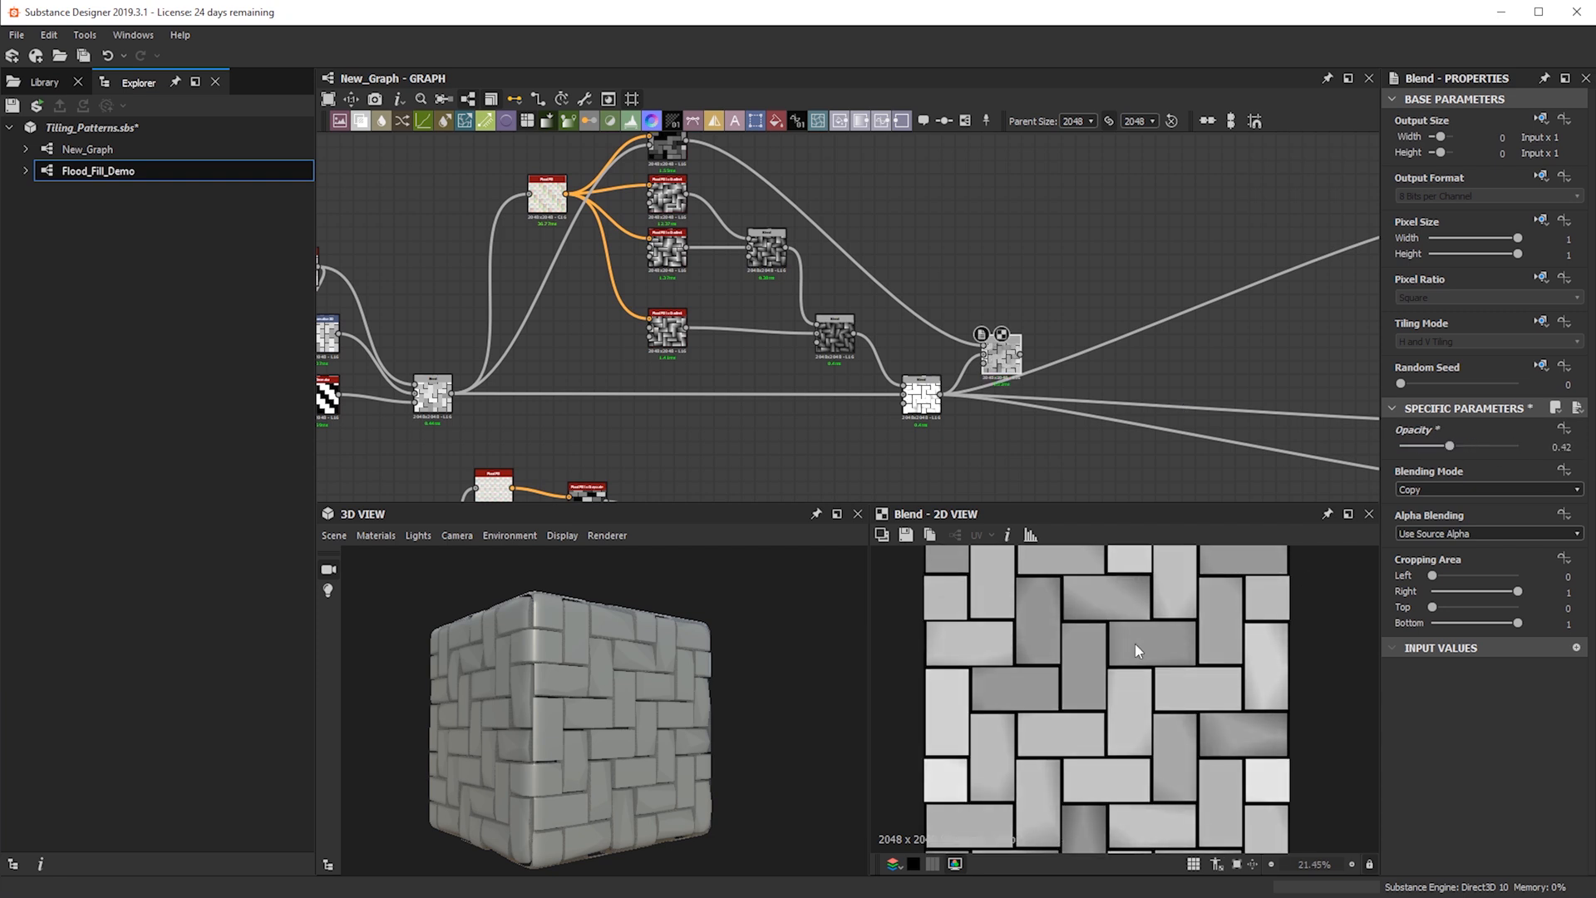
{"action": "scroll", "coordinate": [1170, 745], "scroll_direction": "down", "scroll_amount": 1}
{"action": "scroll", "coordinate": [1169, 778], "scroll_direction": "up", "scroll_amount": 5}
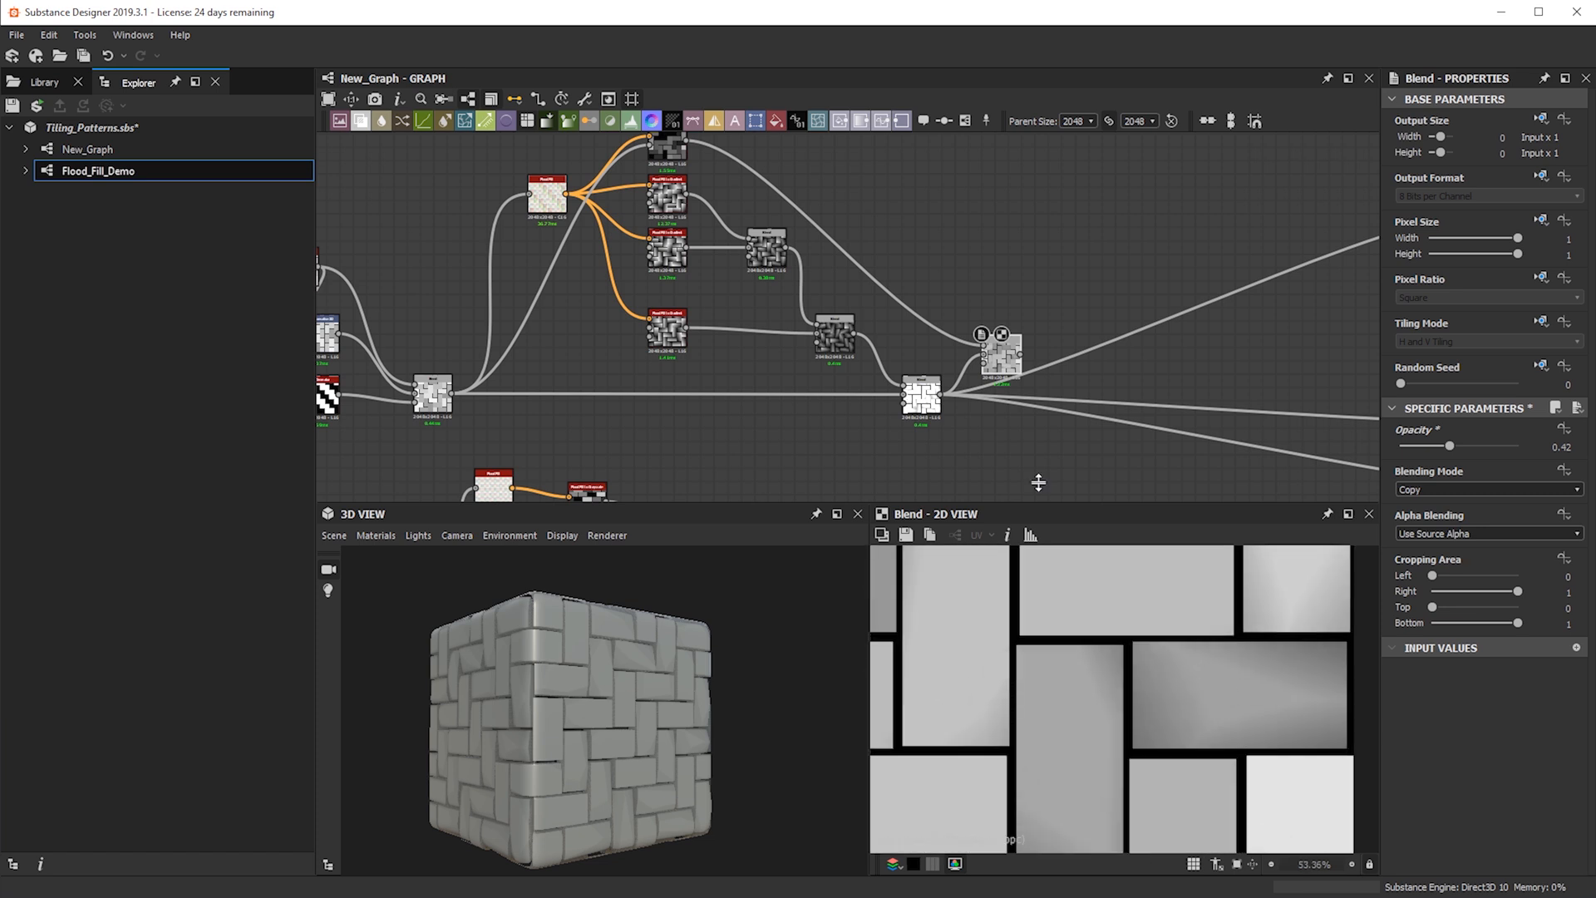
Transfer the Add (Linear Dodge) Blend's downstream connections to the new Blend and bring the cube's top bricks into close view
{"action": "left_click", "coordinate": [926, 402]}
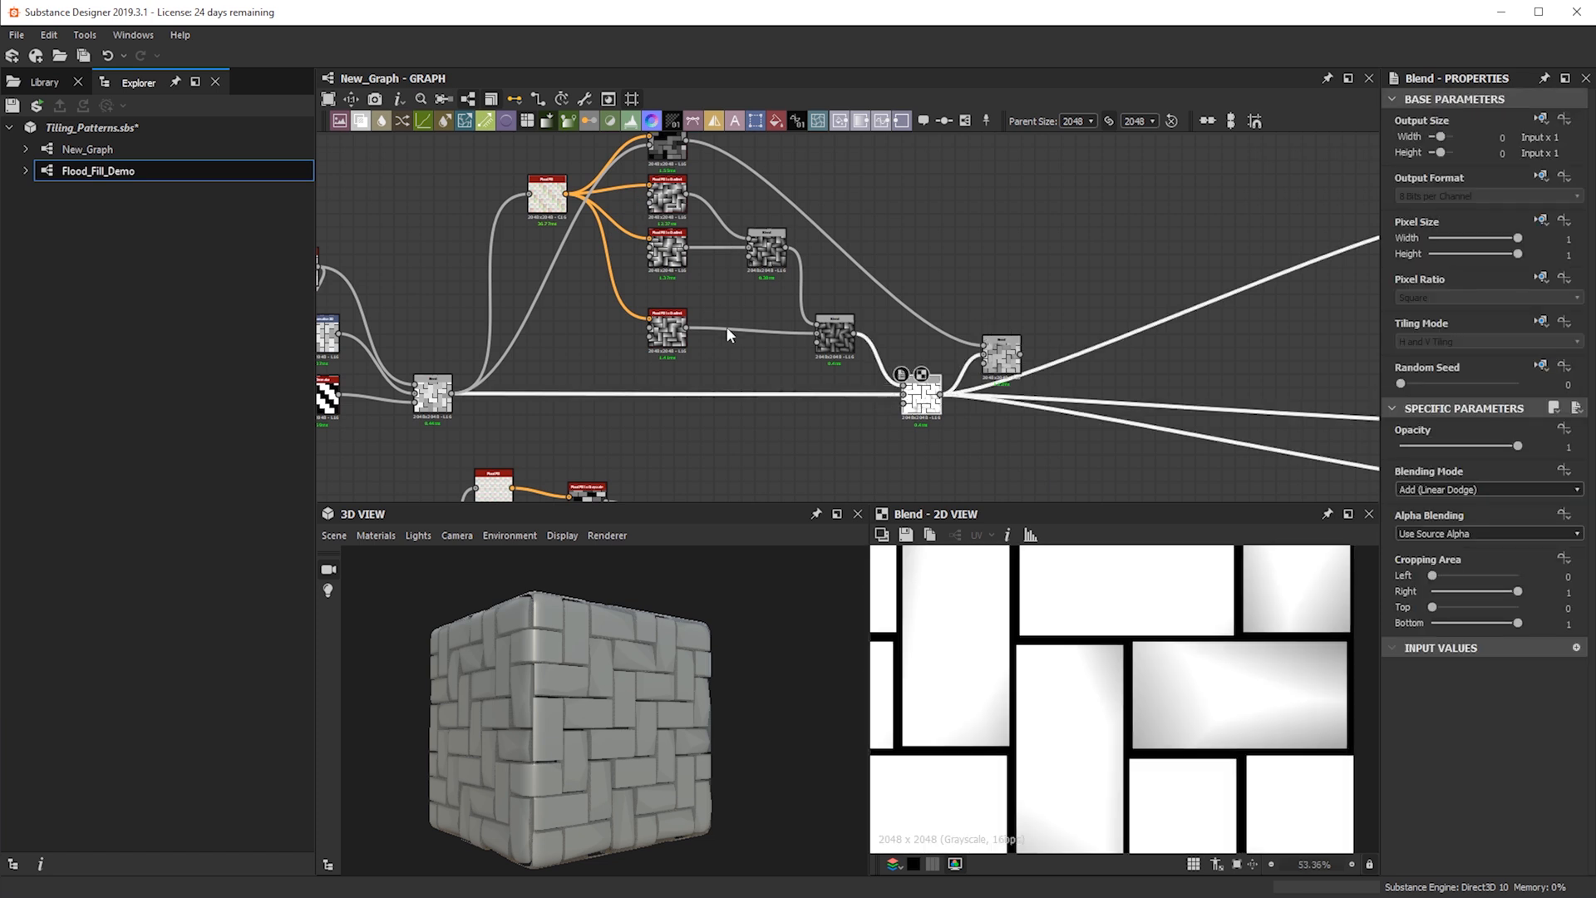
{"action": "left_click_drag", "start_coordinate": [940, 395], "coordinate": [1013, 396], "text": "shift"}
{"action": "left_click_drag", "start_coordinate": [640, 708], "coordinate": [540, 782]}
{"action": "scroll", "coordinate": [566, 691], "scroll_direction": "up", "scroll_amount": 5}
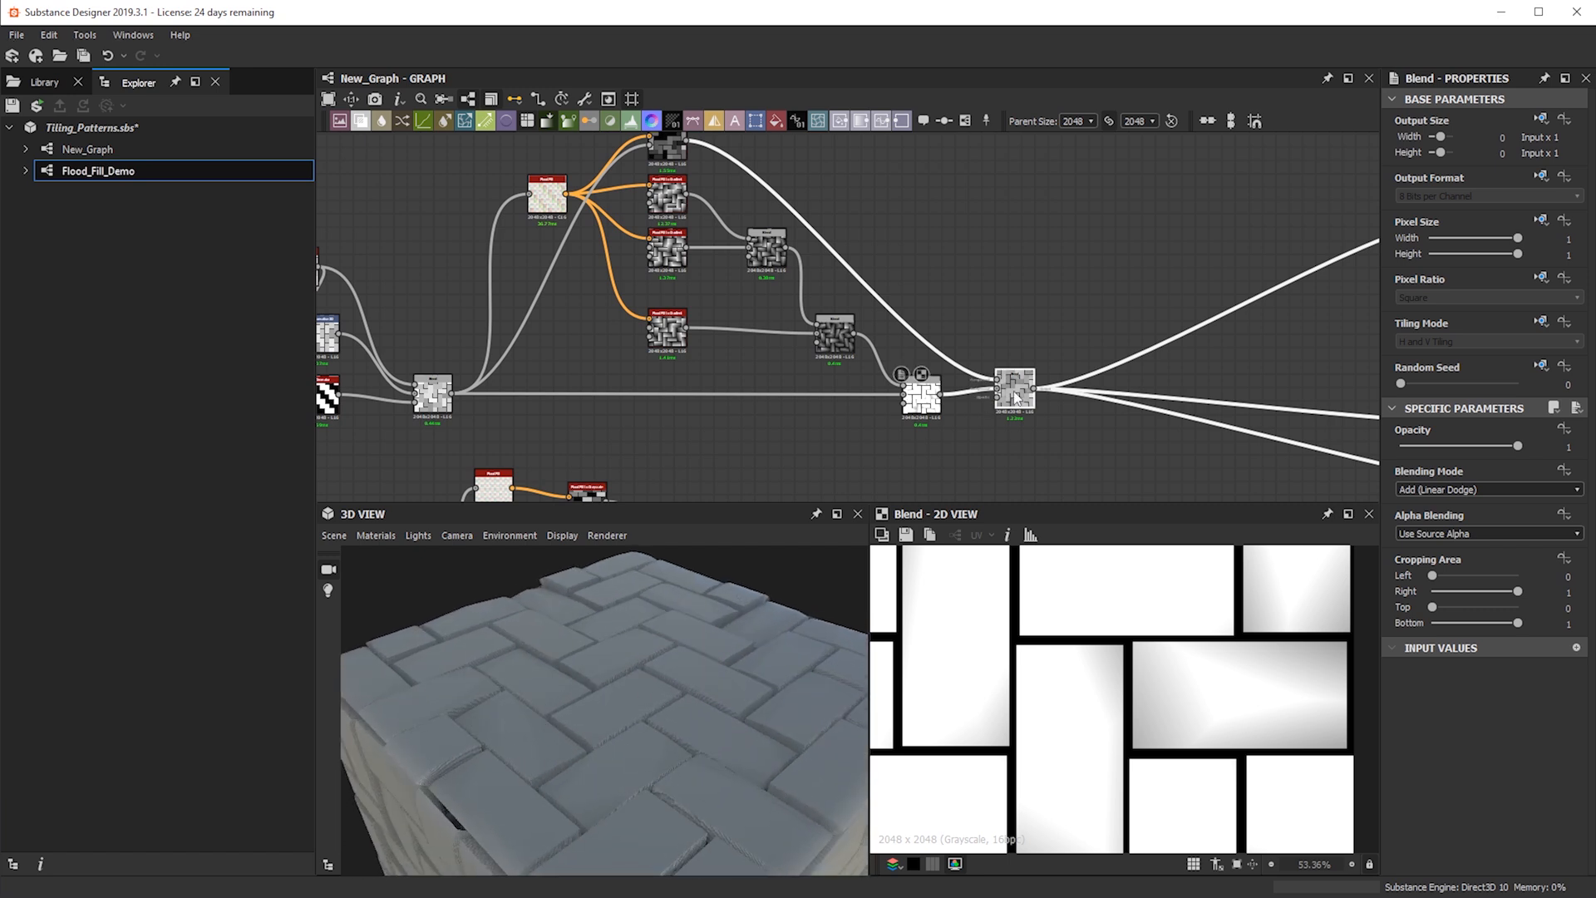
Set the new Blend's opacity to 0.99 and its blending mode to Subtract
{"action": "left_click_drag", "start_coordinate": [1450, 445], "coordinate": [1516, 446]}
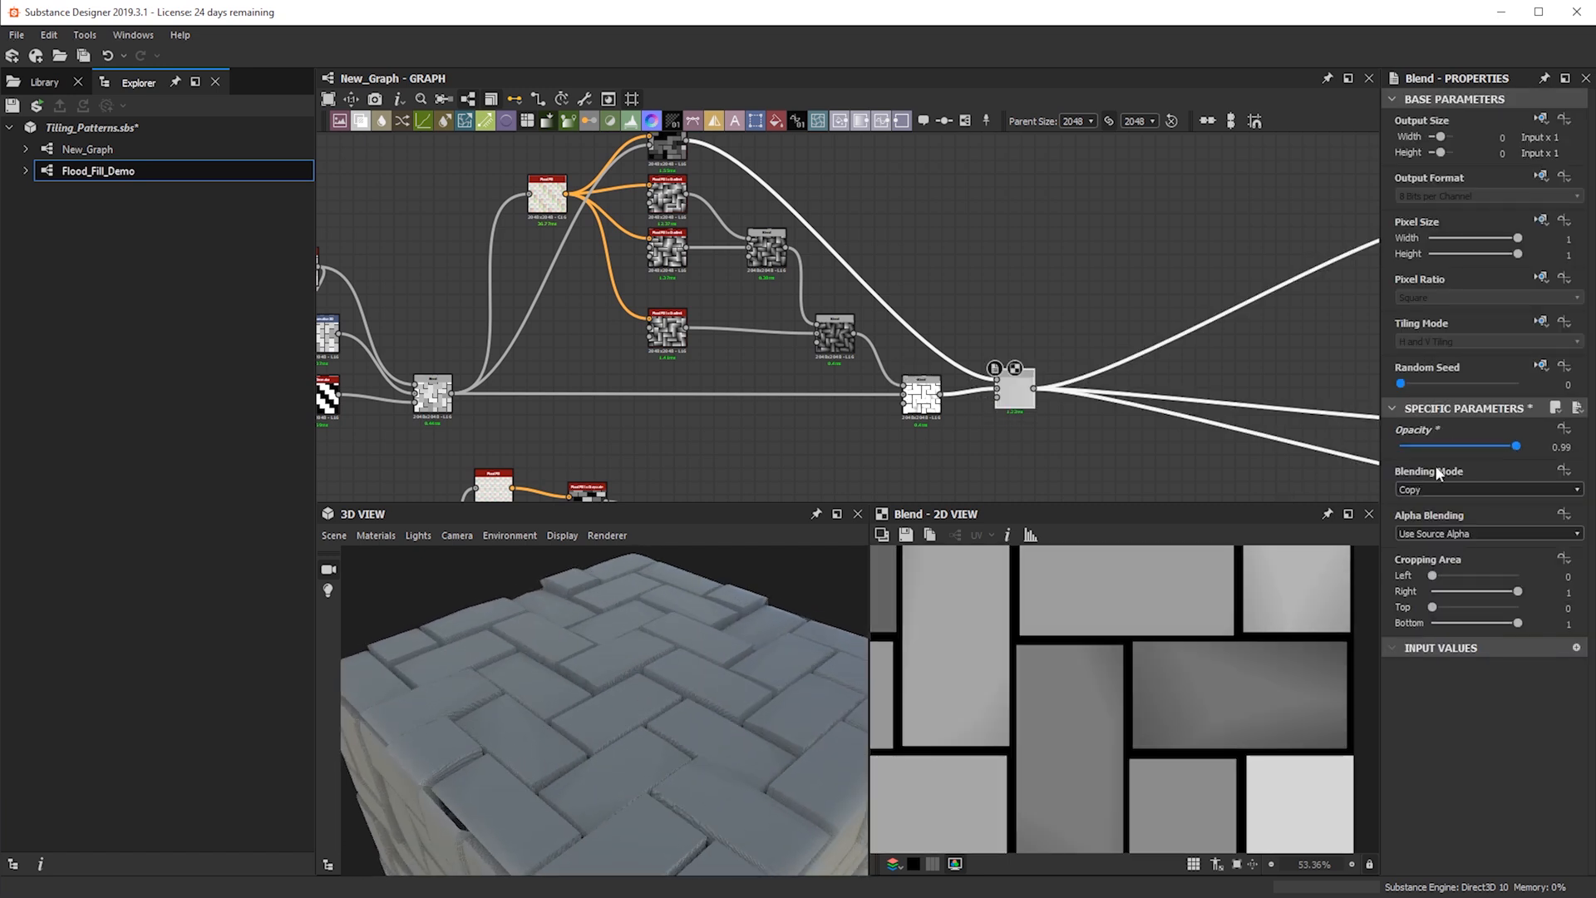
{"action": "left_click", "coordinate": [1435, 492]}
{"action": "left_click", "coordinate": [1435, 489]}
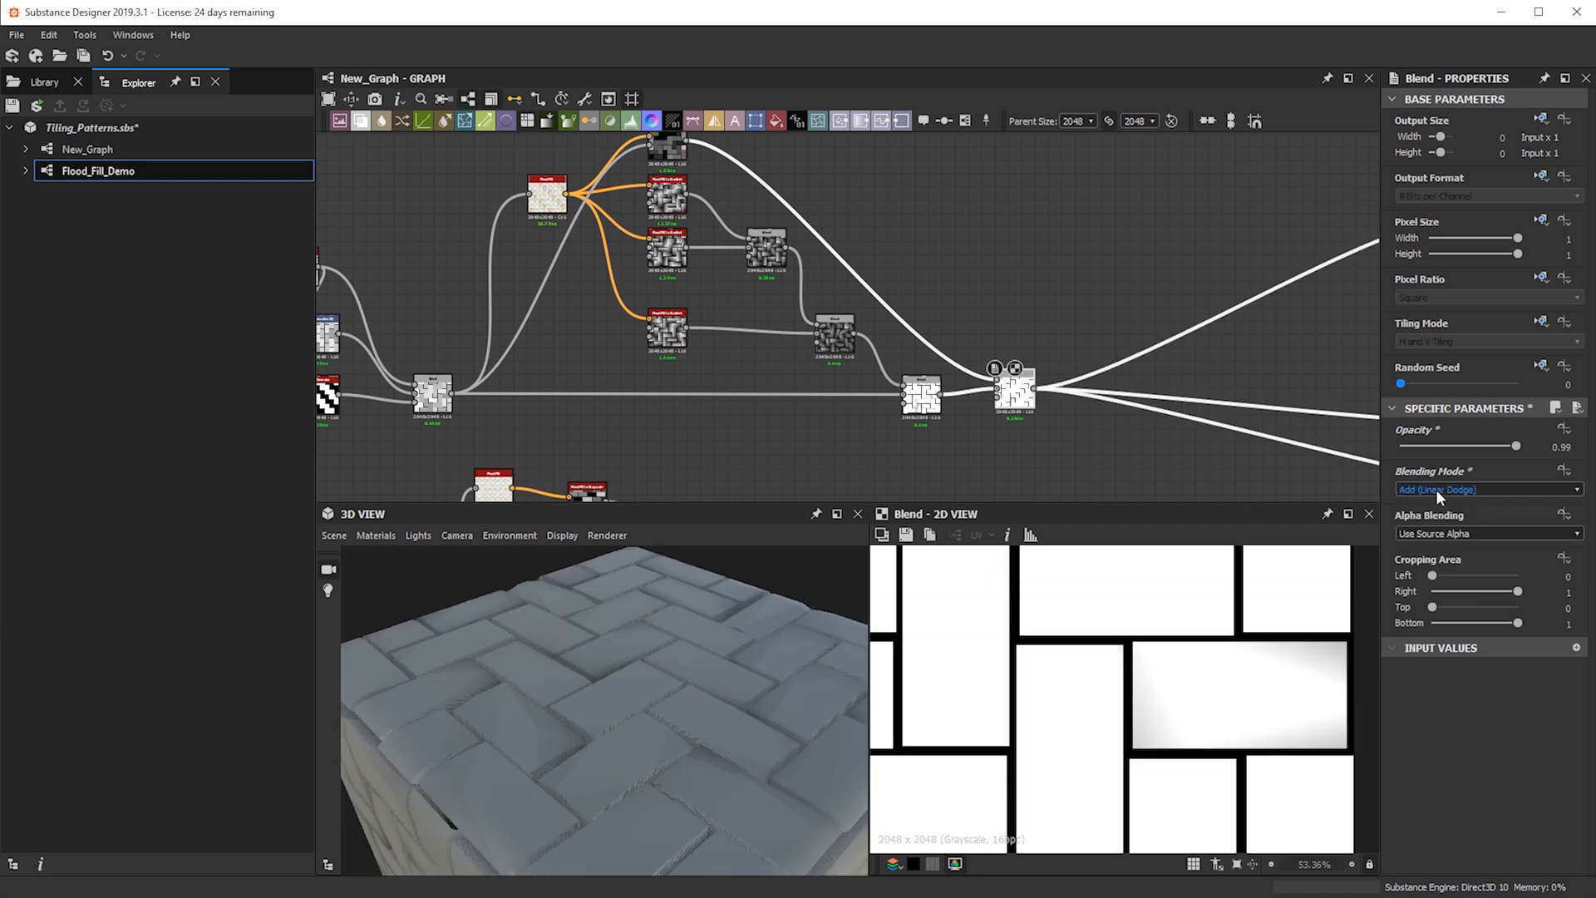
{"action": "scroll", "coordinate": [1435, 488], "scroll_direction": "down", "scroll_amount": 2}
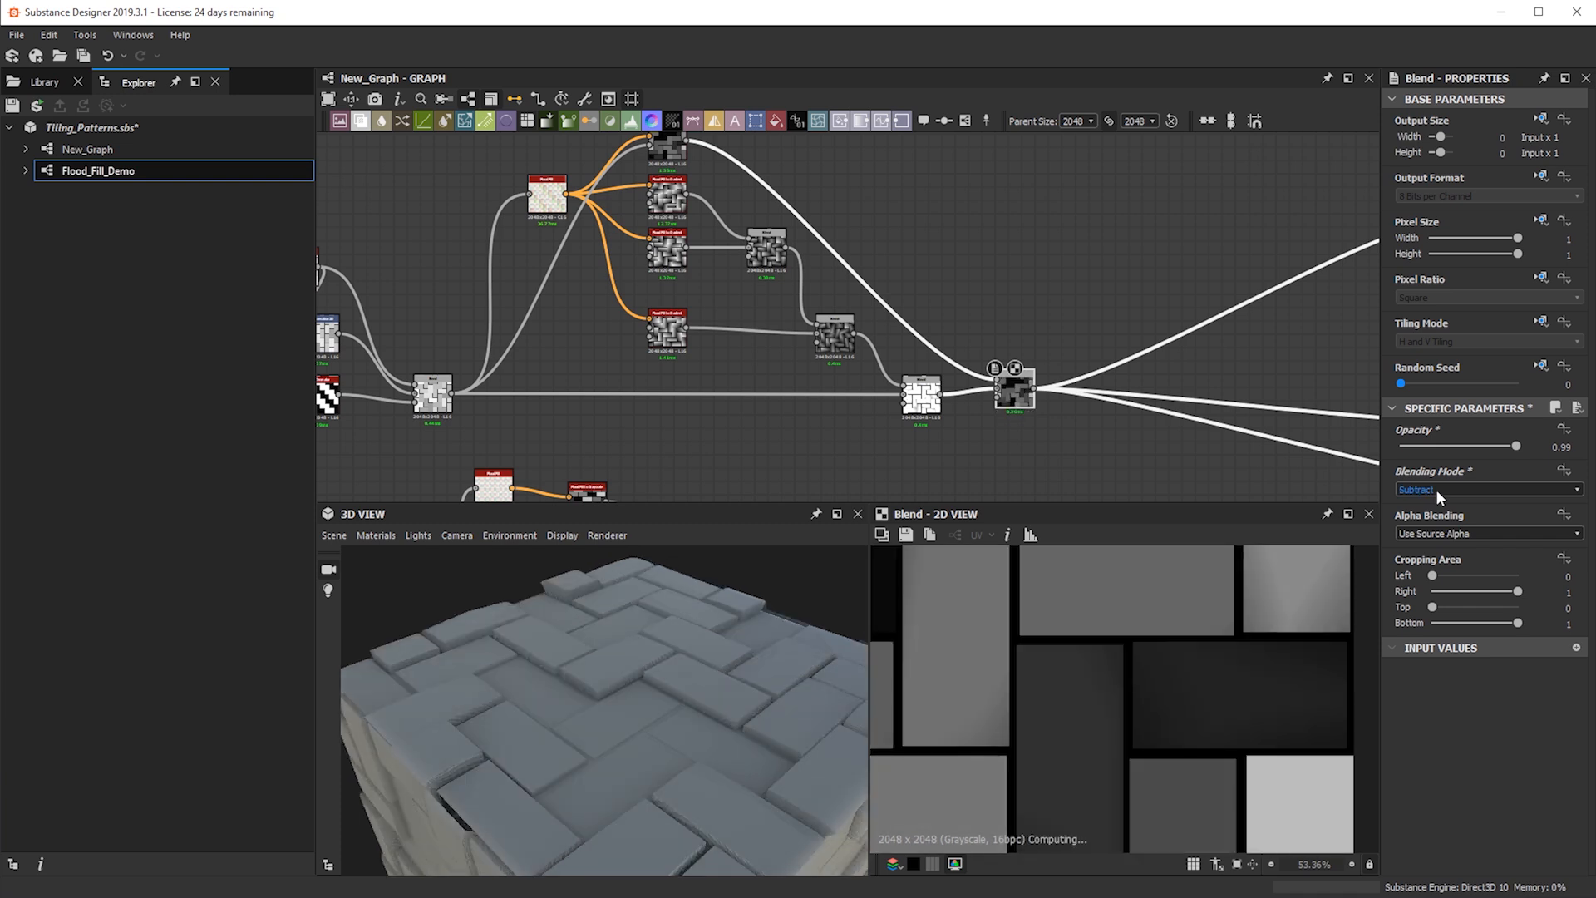
{"action": "scroll", "coordinate": [1435, 489], "scroll_direction": "up", "scroll_amount": 1}
Examine the varied brick heights and slopes on the 3D cube under different angles and lighting, and in the Blend's 2D output
{"action": "left_click_drag", "start_coordinate": [599, 818], "coordinate": [632, 723]}
{"action": "scroll", "coordinate": [1175, 695], "scroll_direction": "down", "scroll_amount": 5}
{"action": "scroll", "coordinate": [1137, 686], "scroll_direction": "up", "scroll_amount": 5}
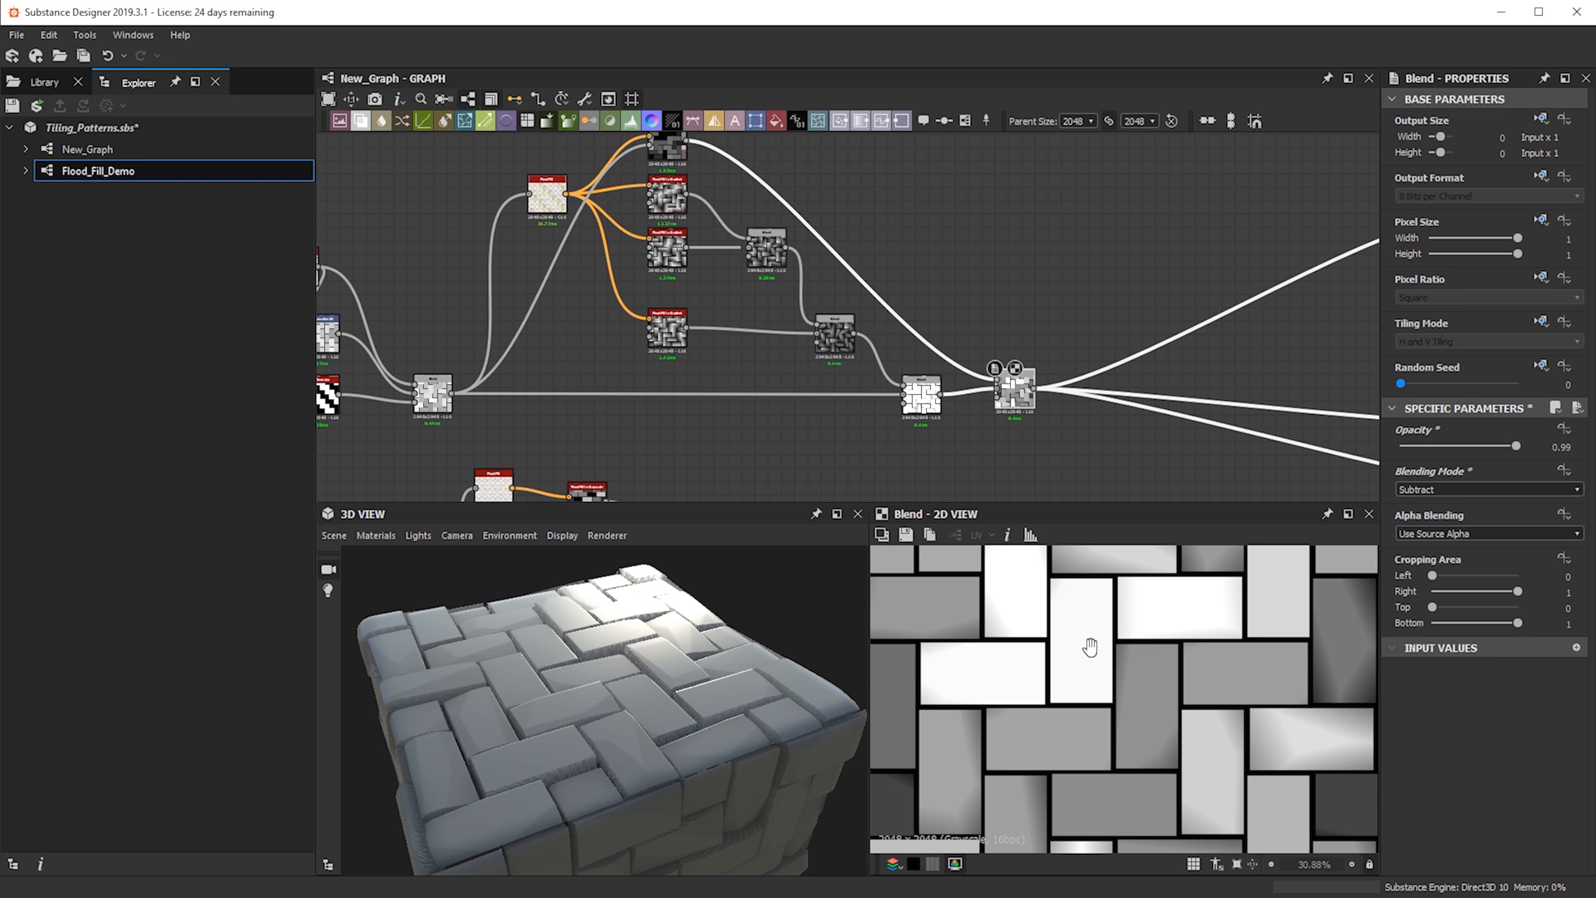
{"action": "scroll", "coordinate": [1248, 649], "scroll_direction": "down", "scroll_amount": 4}
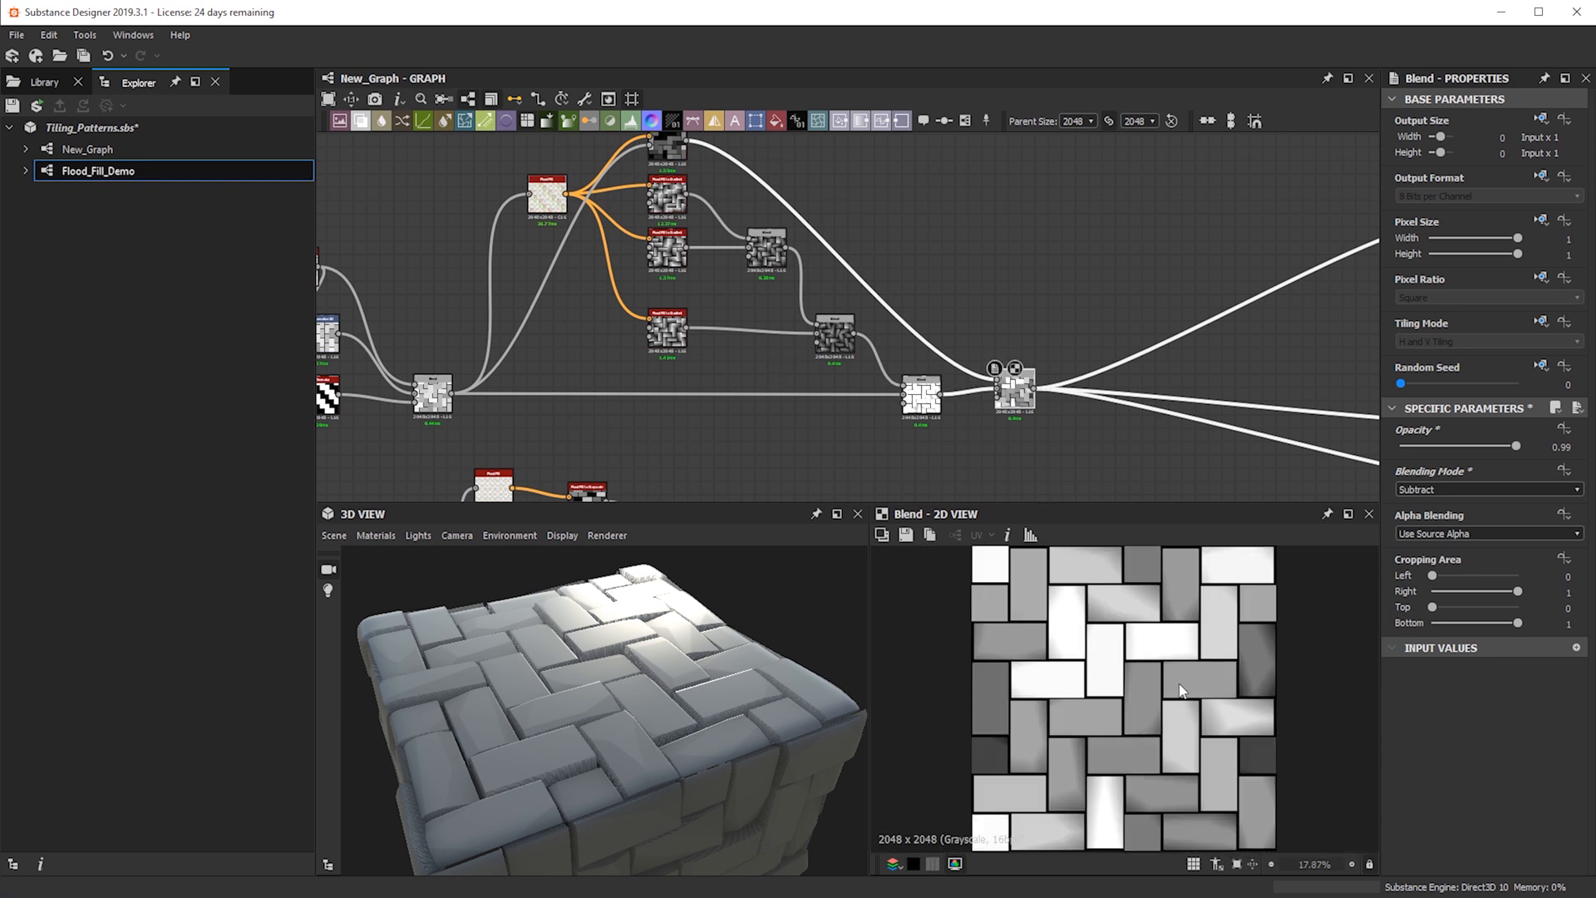
{"action": "left_click_drag", "start_coordinate": [756, 721], "coordinate": [640, 655]}
{"action": "right_click_drag", "start_coordinate": [641, 656], "coordinate": [596, 640], "text": "ctrl+shift"}
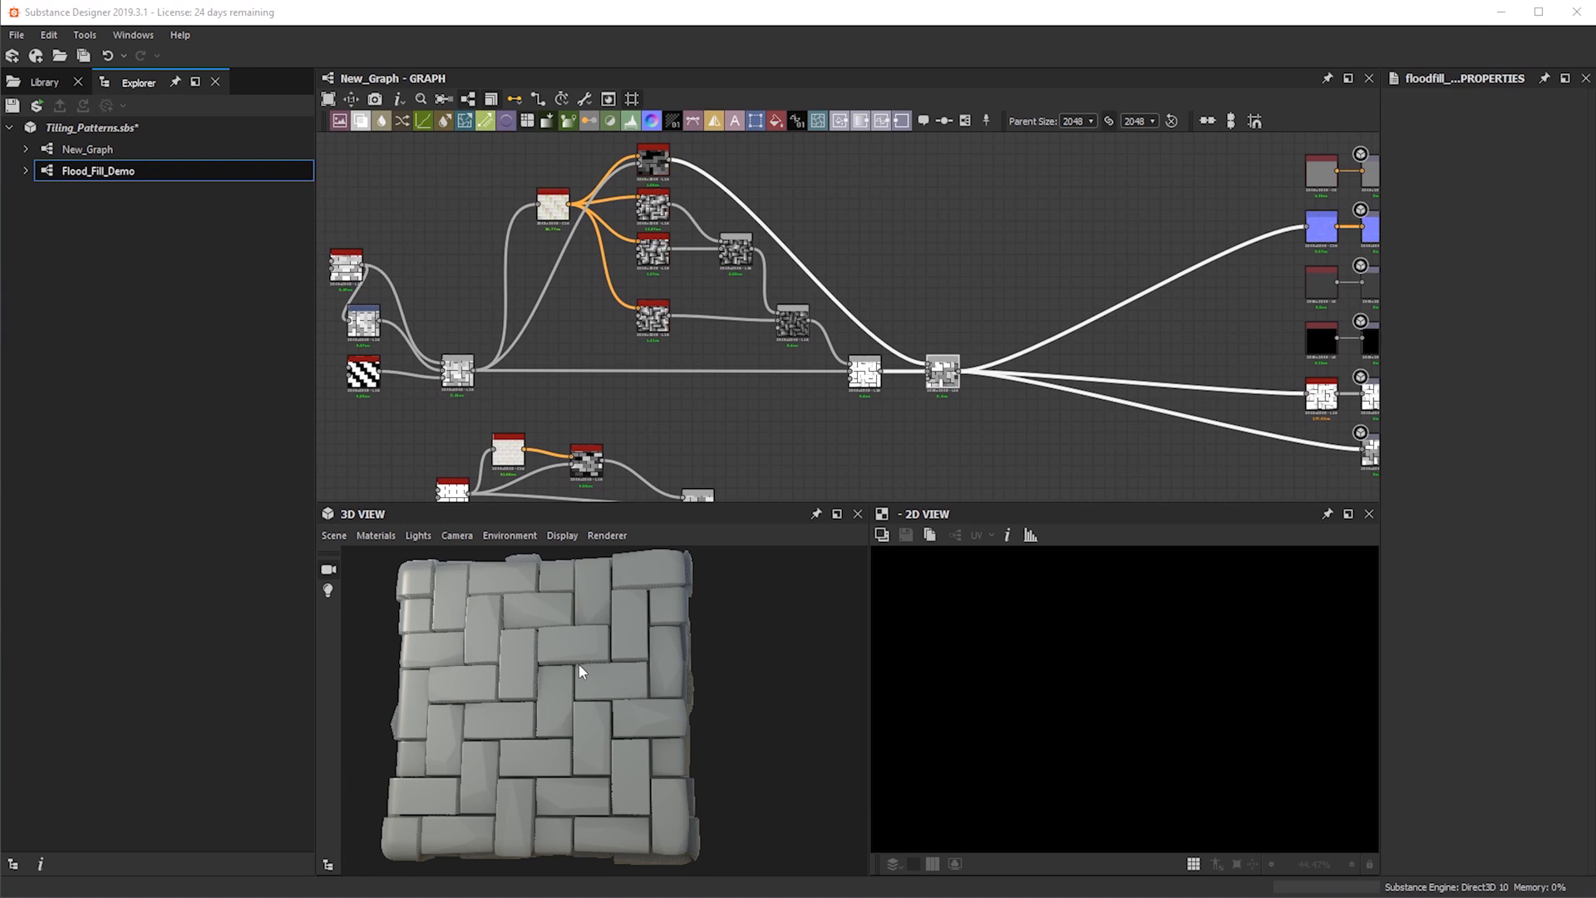
{"action": "left_click_drag", "start_coordinate": [677, 755], "coordinate": [631, 599]}
{"action": "mouse_move", "coordinate": [562, 723]}
{"action": "left_mouse_down"}
{"action": "mouse_move", "coordinate": [442, 812]}
{"action": "mouse_move", "coordinate": [660, 779]}
{"action": "mouse_move", "coordinate": [582, 726]}
{"action": "mouse_move", "coordinate": [787, 680]}
{"action": "mouse_move", "coordinate": [587, 655]}
{"action": "mouse_move", "coordinate": [590, 710]}
{"action": "left_mouse_up"}
{"action": "left_click_drag", "start_coordinate": [681, 687], "coordinate": [616, 685]}
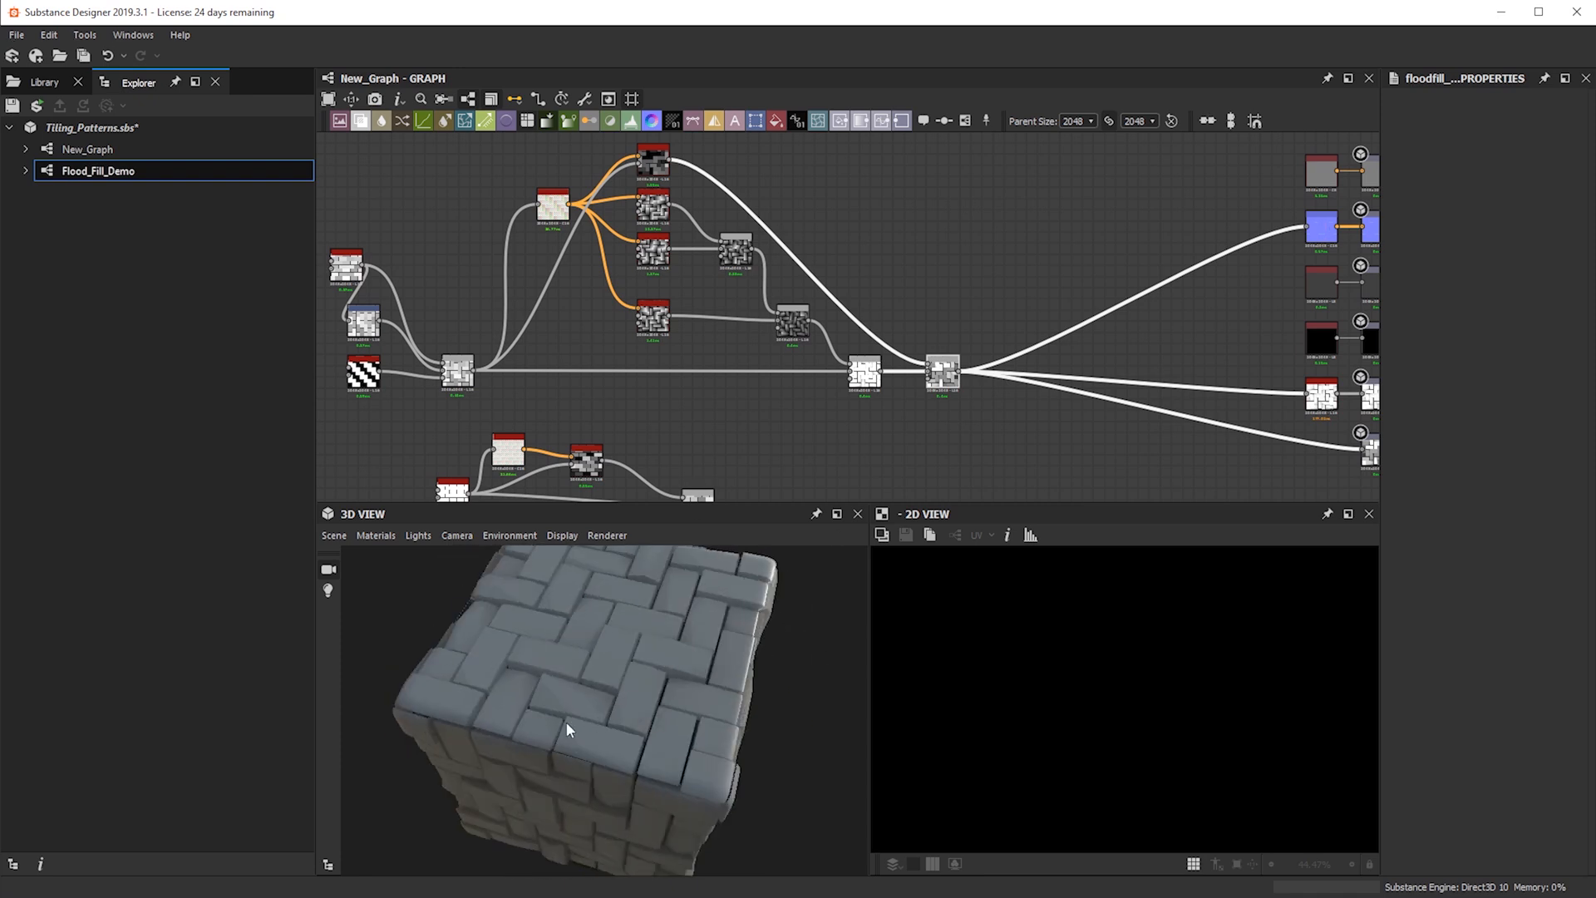
Add a Grunge Map 001 node above the Subtract Blend
{"action": "middle_click_drag", "start_coordinate": [977, 374], "coordinate": [889, 437]}
{"action": "scroll", "coordinate": [854, 327], "scroll_direction": "up", "scroll_amount": 3}
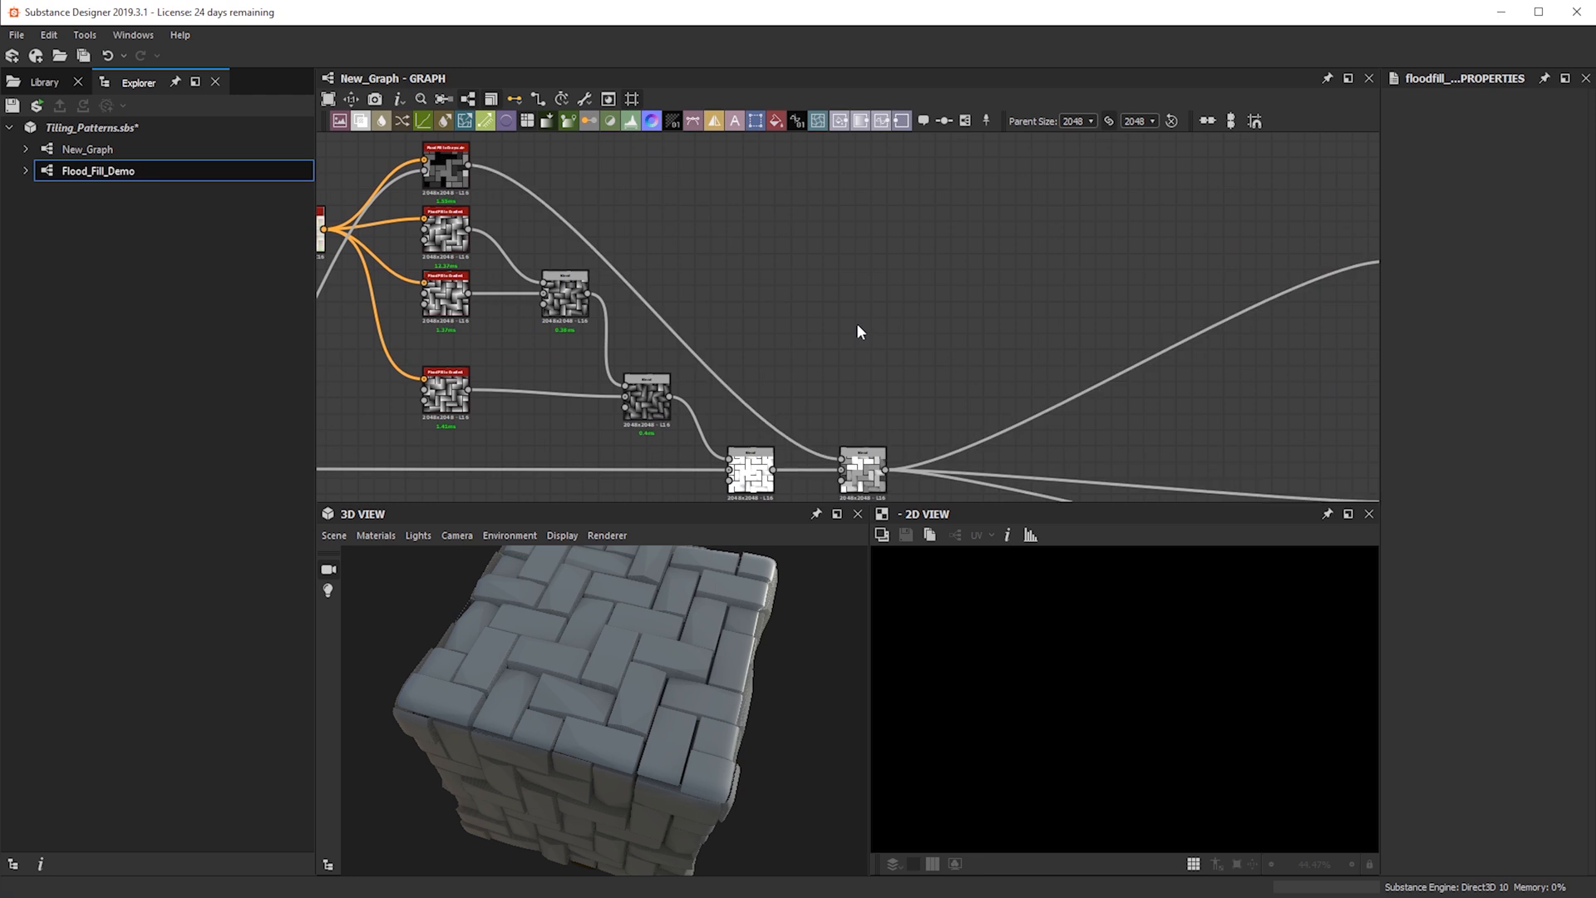
{"action": "key", "text": "space"}
{"action": "type", "text": "grung"}
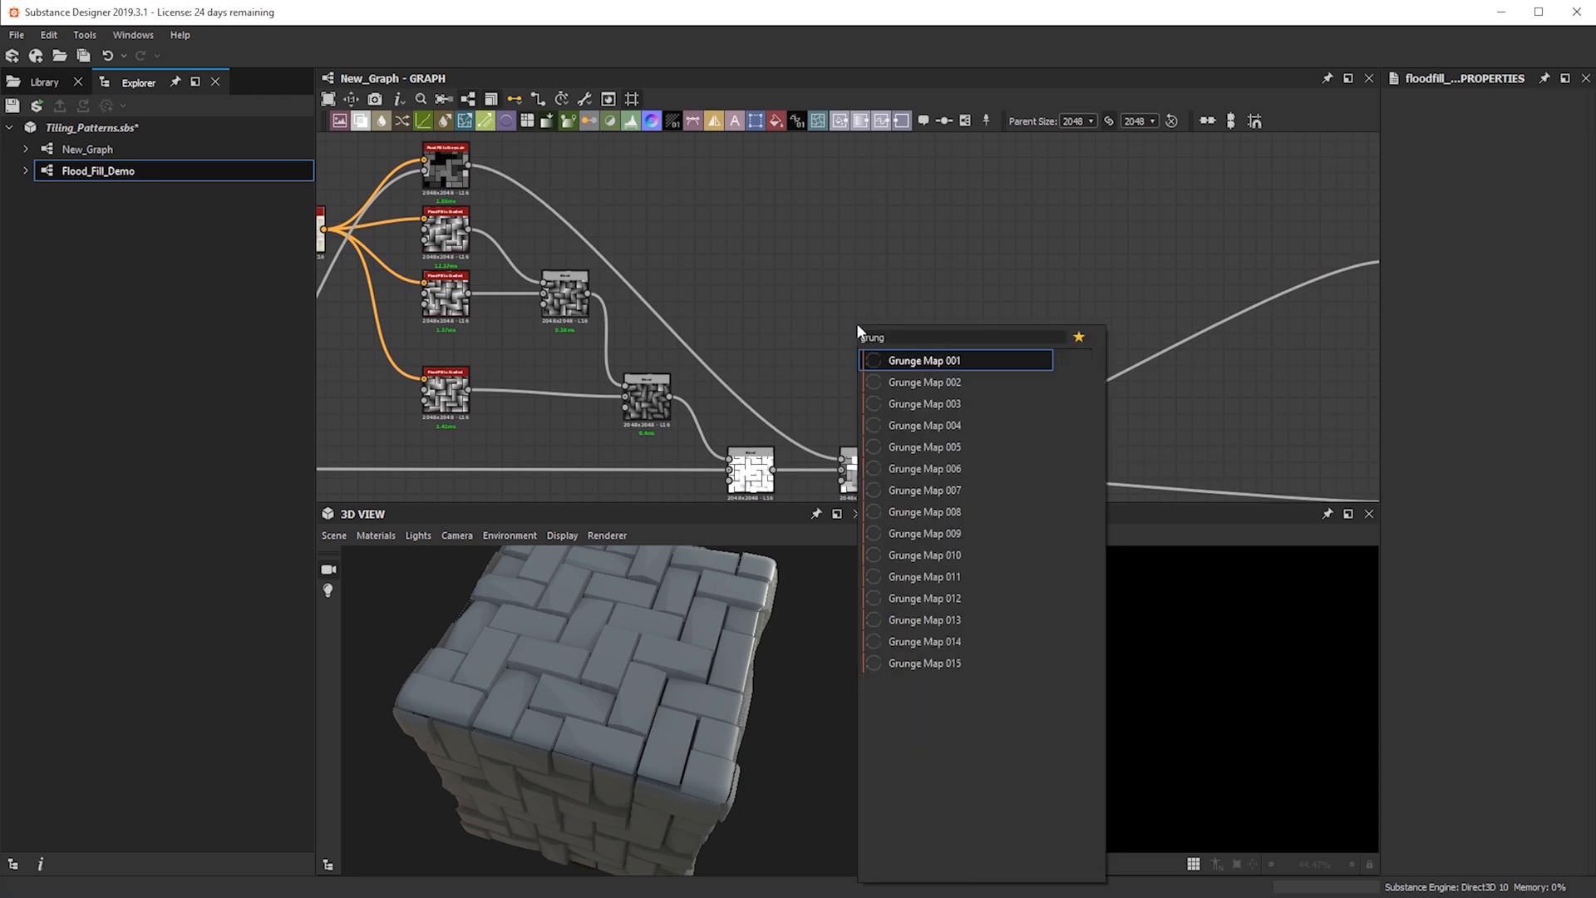
{"action": "left_click", "coordinate": [894, 360]}
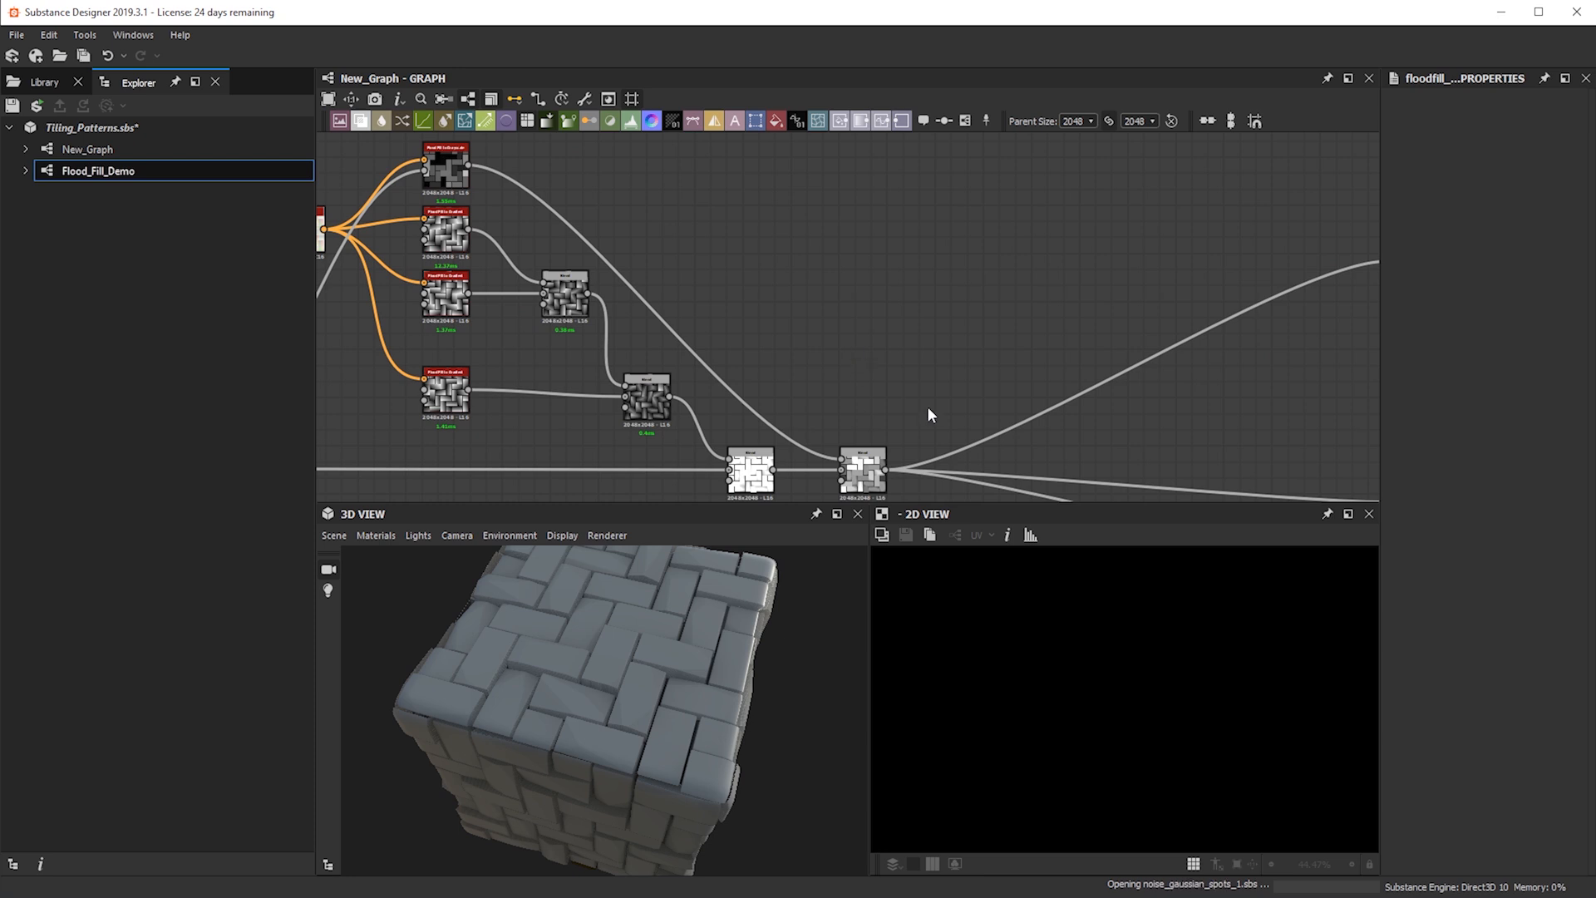
{"action": "middle_click_drag", "start_coordinate": [929, 414], "coordinate": [1040, 398]}
{"action": "scroll", "coordinate": [1005, 304], "scroll_direction": "up", "scroll_amount": 2}
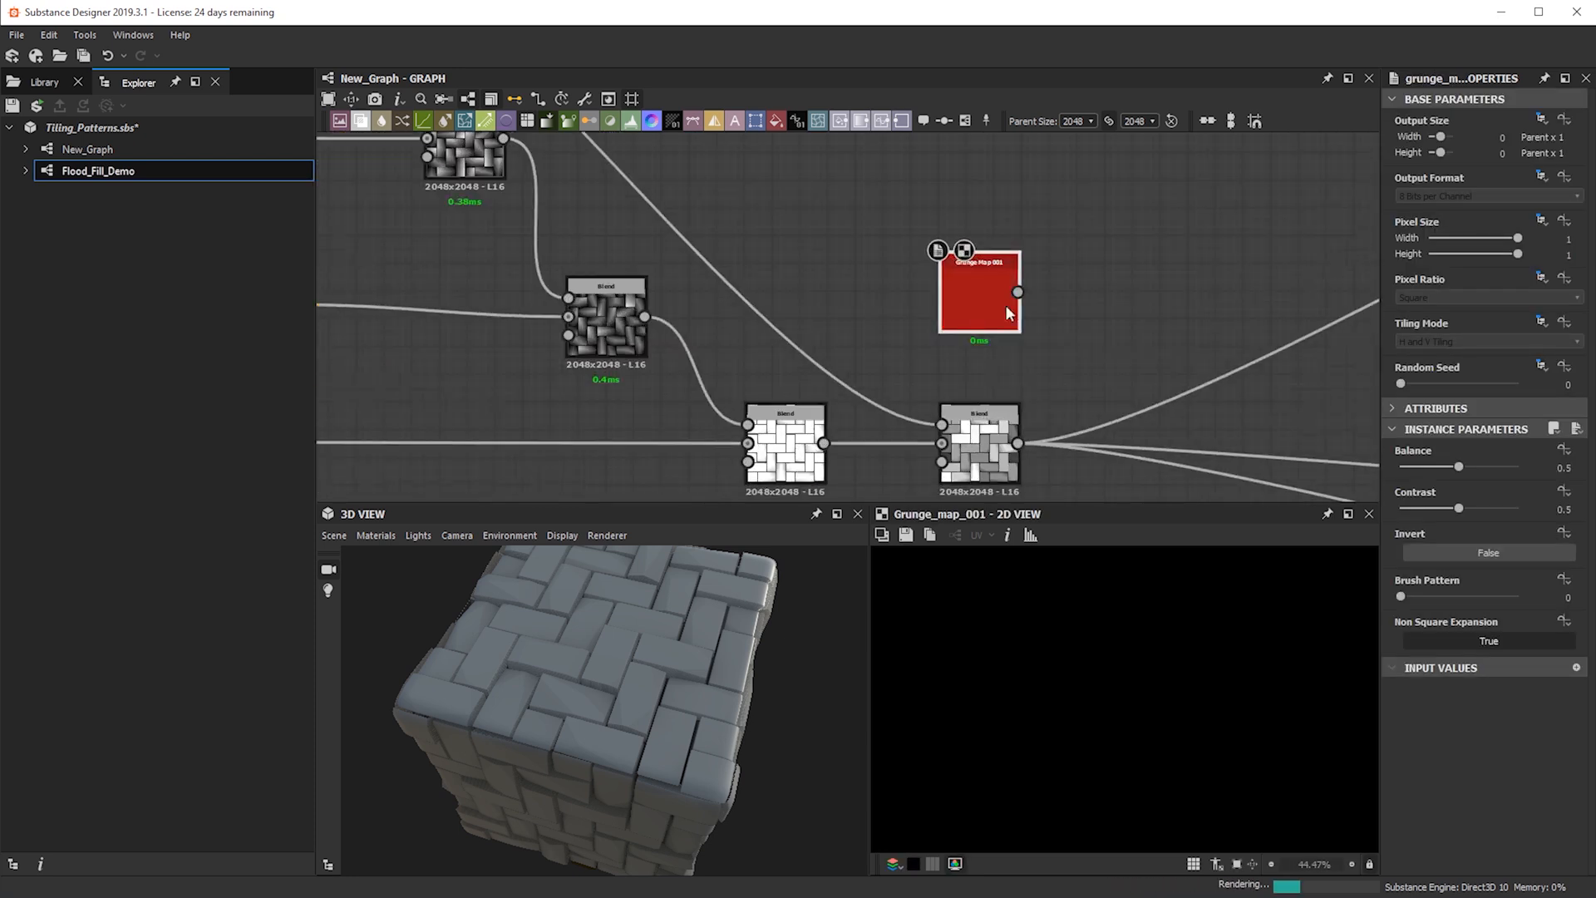
Add a Blend with Grunge Map 001 as foreground and the Subtract Blend as background, and set its opacity to 0.97
{"action": "middle_click_drag", "start_coordinate": [1066, 315], "coordinate": [986, 267]}
{"action": "key", "text": "space"}
{"action": "left_click", "coordinate": [1018, 306]}
{"action": "left_click_drag", "start_coordinate": [851, 385], "coordinate": [941, 275]}
{"action": "left_click_drag", "start_coordinate": [850, 234], "coordinate": [941, 255]}
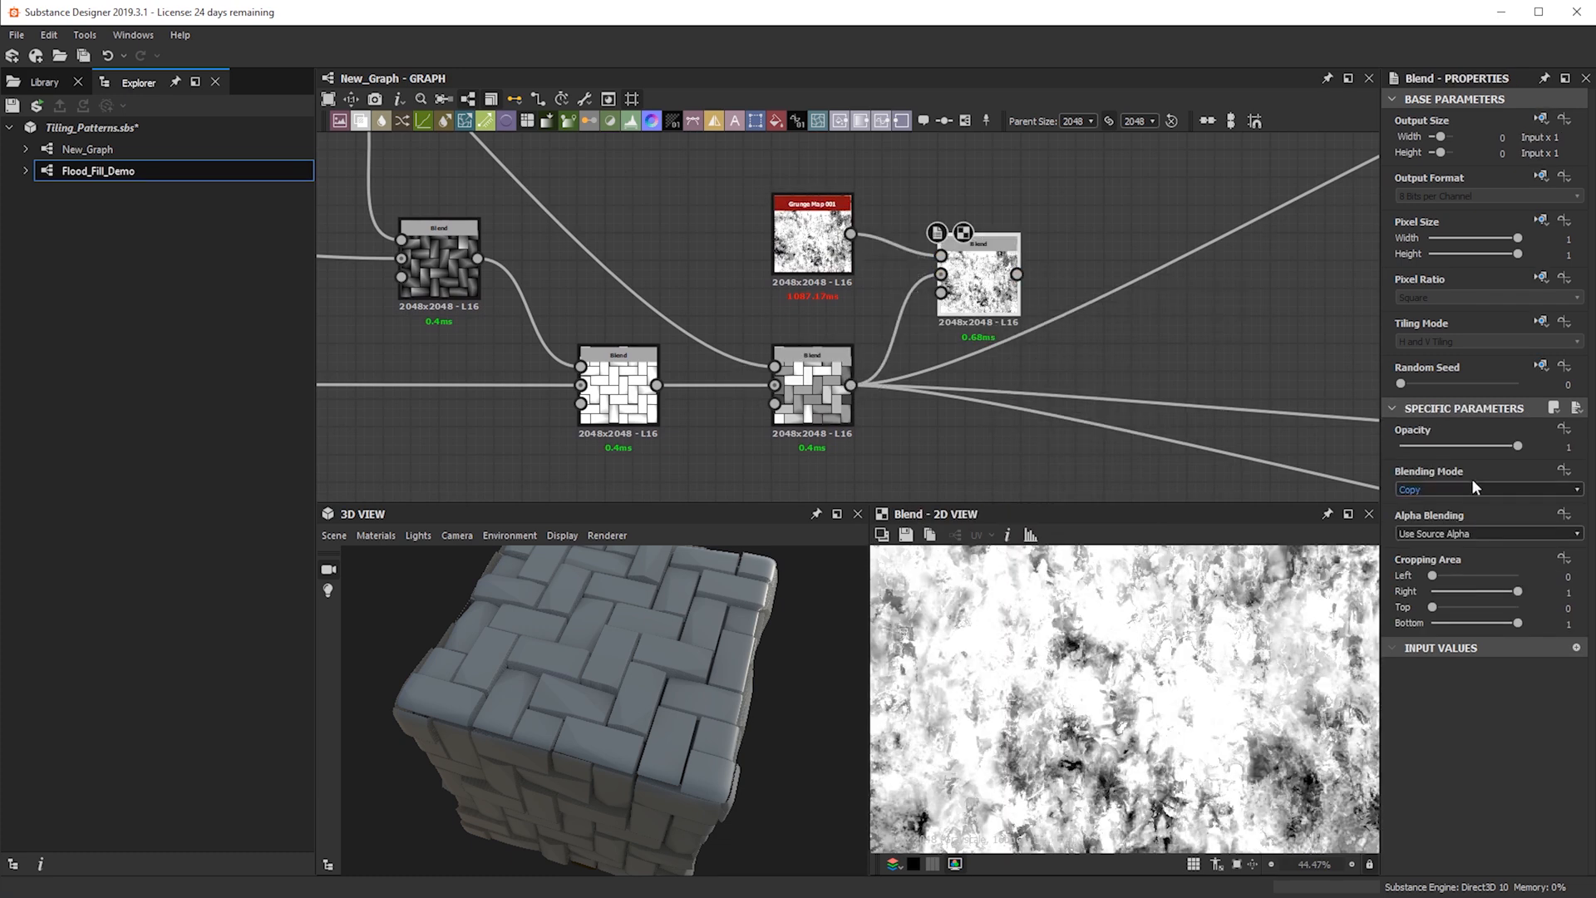
{"action": "left_click_drag", "start_coordinate": [1416, 445], "coordinate": [1514, 447]}
{"action": "scroll", "coordinate": [1139, 695], "scroll_direction": "down", "scroll_amount": 3}
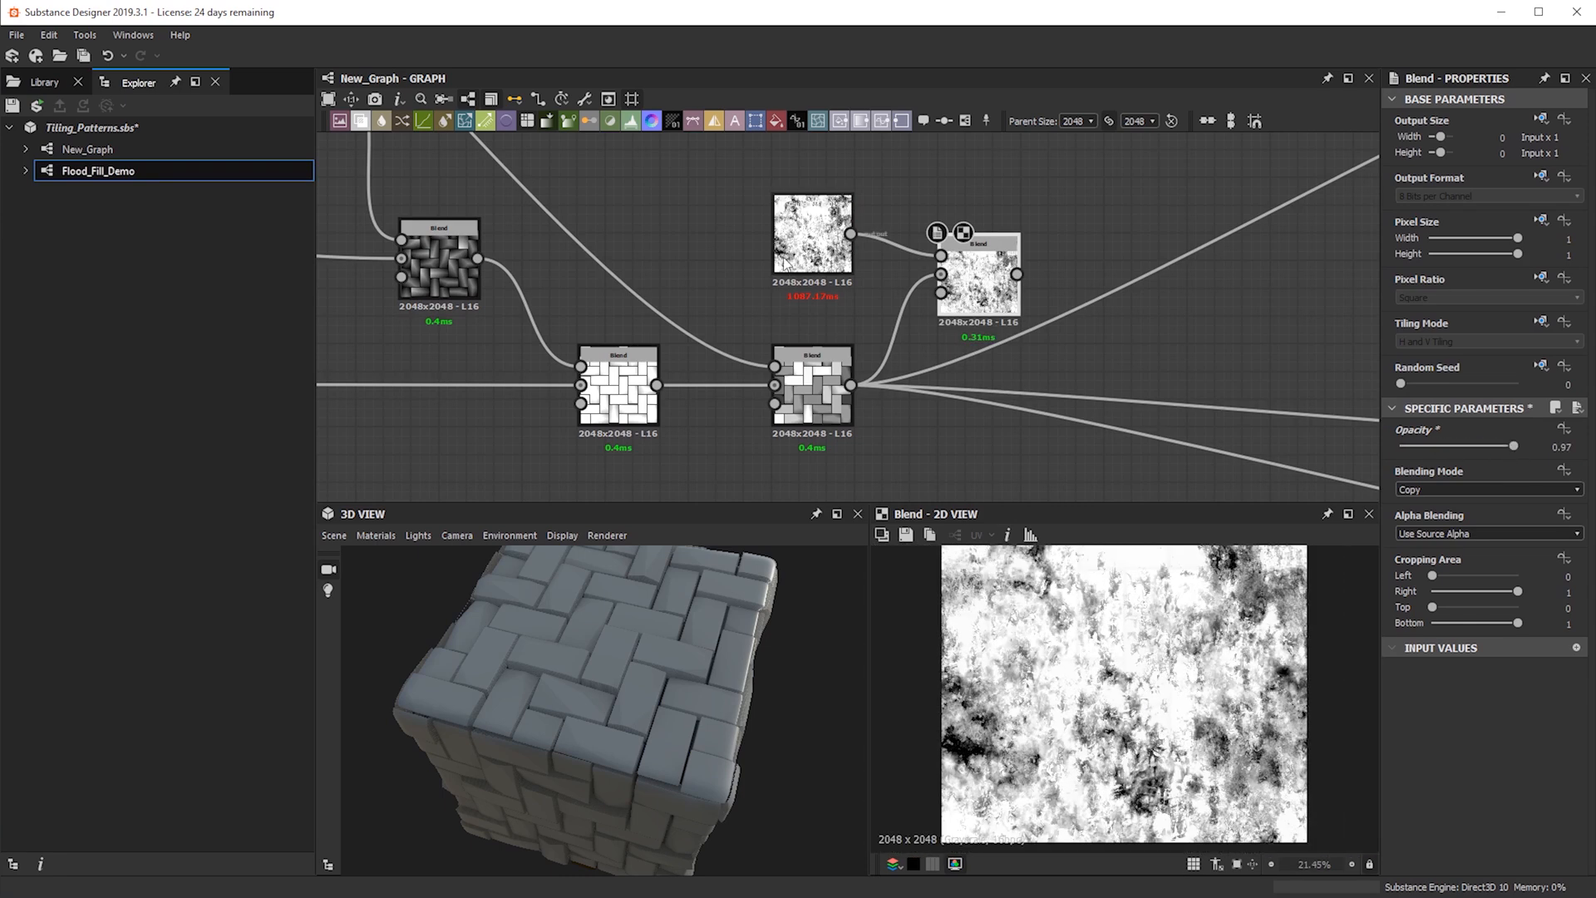
Replace Grunge Map 001 with a Grunge Map 002 node connected to the new Blend's foreground
{"action": "key", "text": "space"}
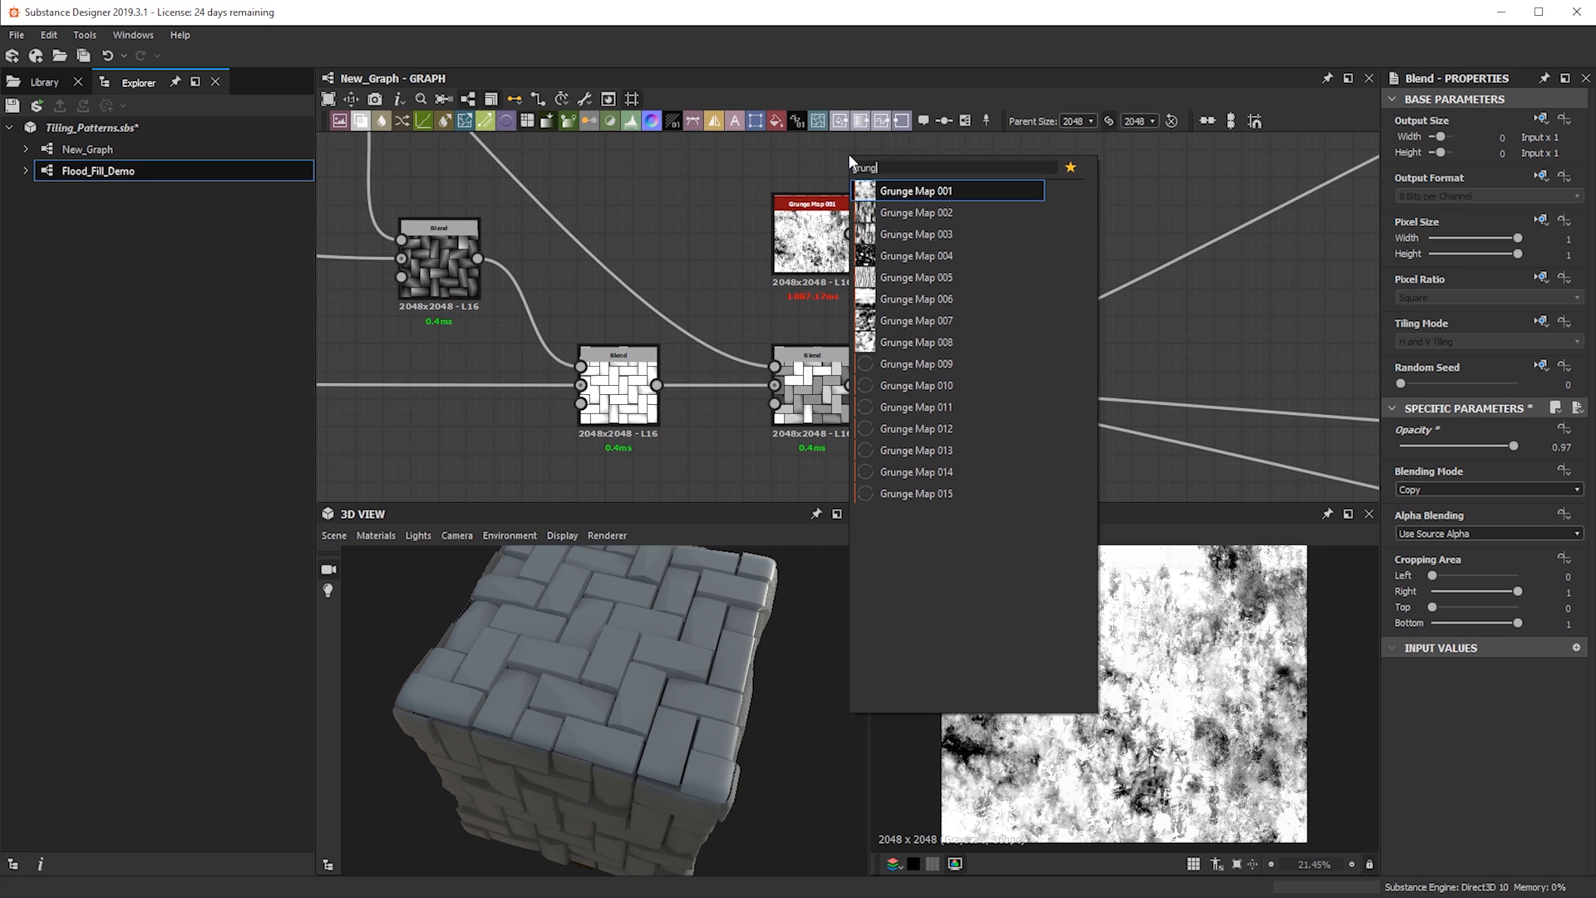
{"action": "left_click", "coordinate": [903, 213]}
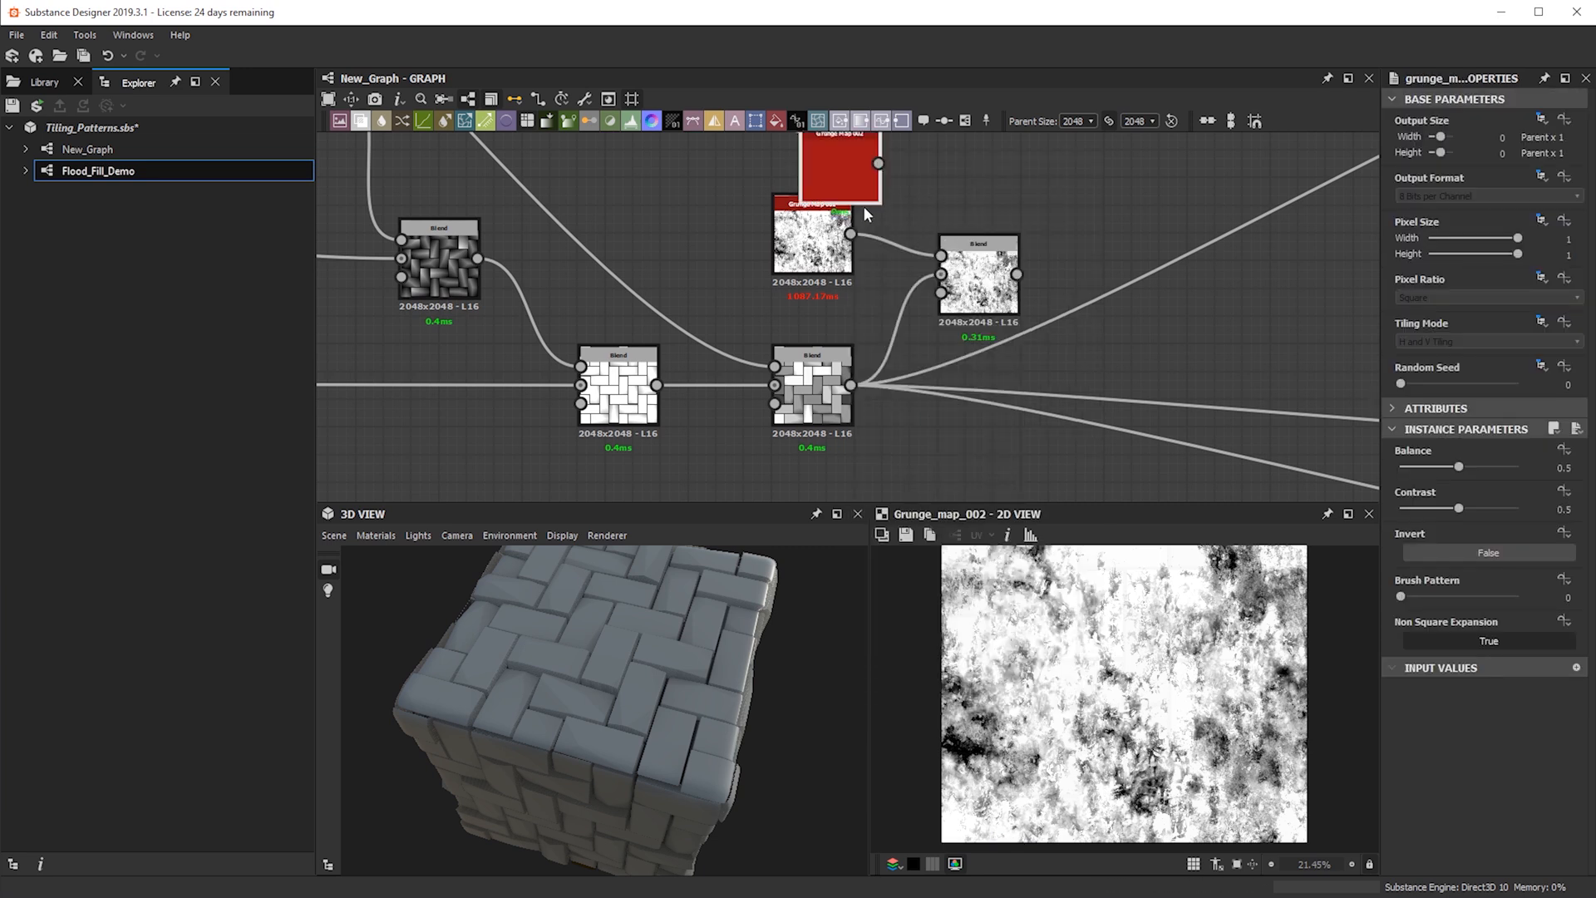
{"action": "left_click_drag", "start_coordinate": [856, 195], "coordinate": [800, 168]}
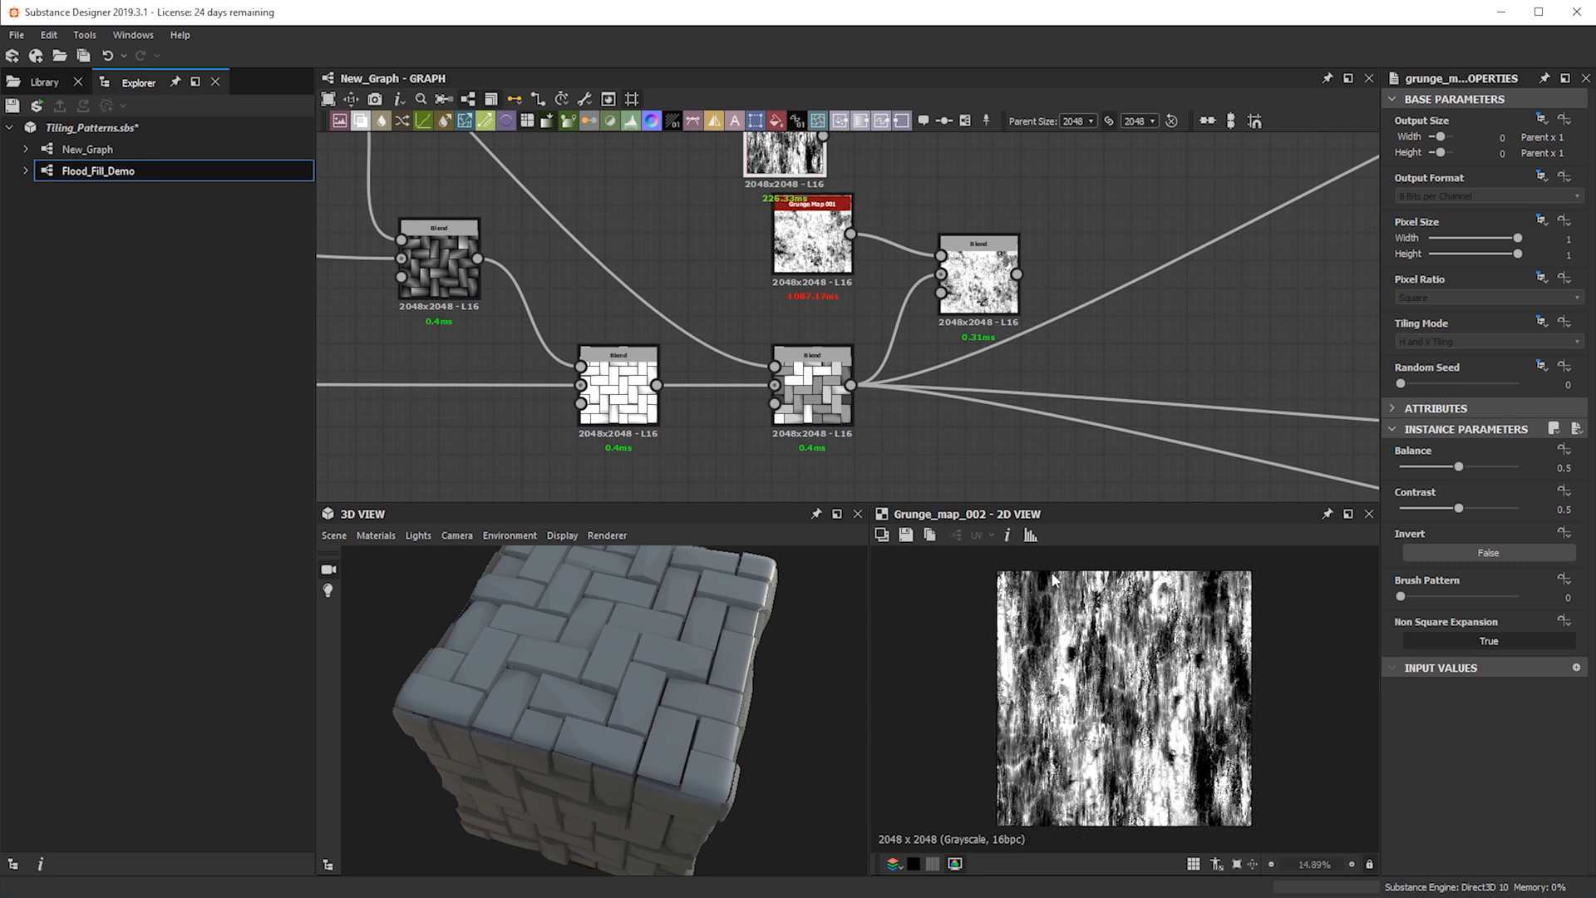
{"action": "left_click", "coordinate": [813, 209]}
{"action": "key", "text": "Delete"}
{"action": "left_click_drag", "start_coordinate": [823, 135], "coordinate": [980, 278]}
Set the grunge Blend's opacity to 0.35 and transfer the Subtract Blend's outgoing connections to it
{"action": "double_click", "coordinate": [977, 279]}
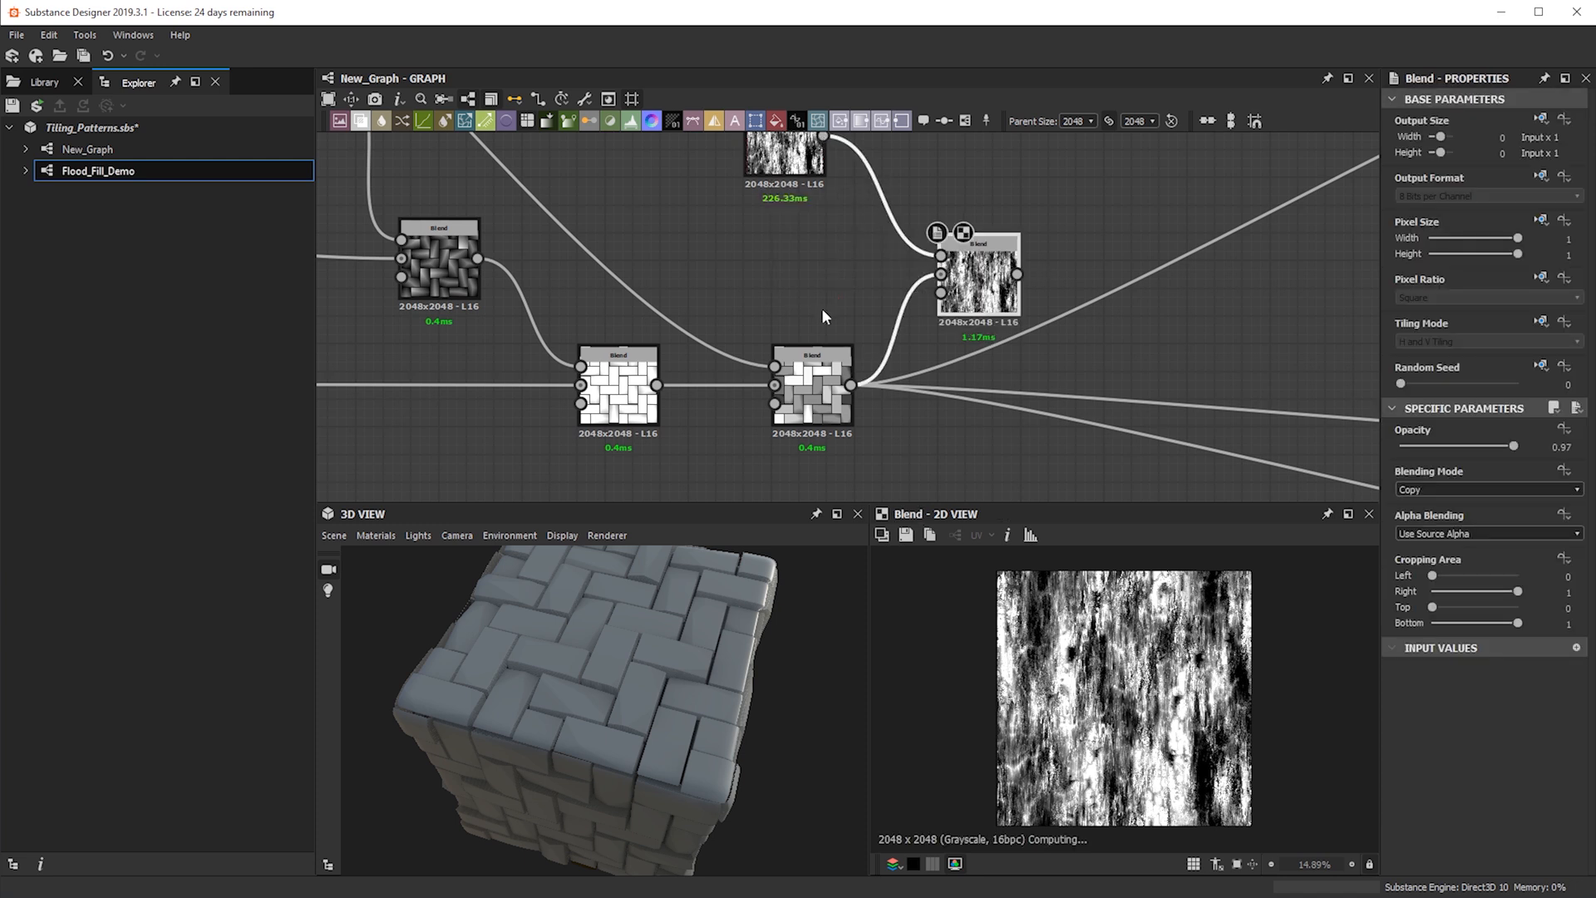
{"action": "mouse_move", "coordinate": [1435, 446]}
{"action": "left_mouse_down"}
{"action": "mouse_move", "coordinate": [1463, 449]}
{"action": "mouse_move", "coordinate": [1423, 447]}
{"action": "mouse_move", "coordinate": [1442, 447]}
{"action": "left_mouse_up"}
{"action": "left_click_drag", "start_coordinate": [850, 384], "coordinate": [1017, 274], "text": "shift"}
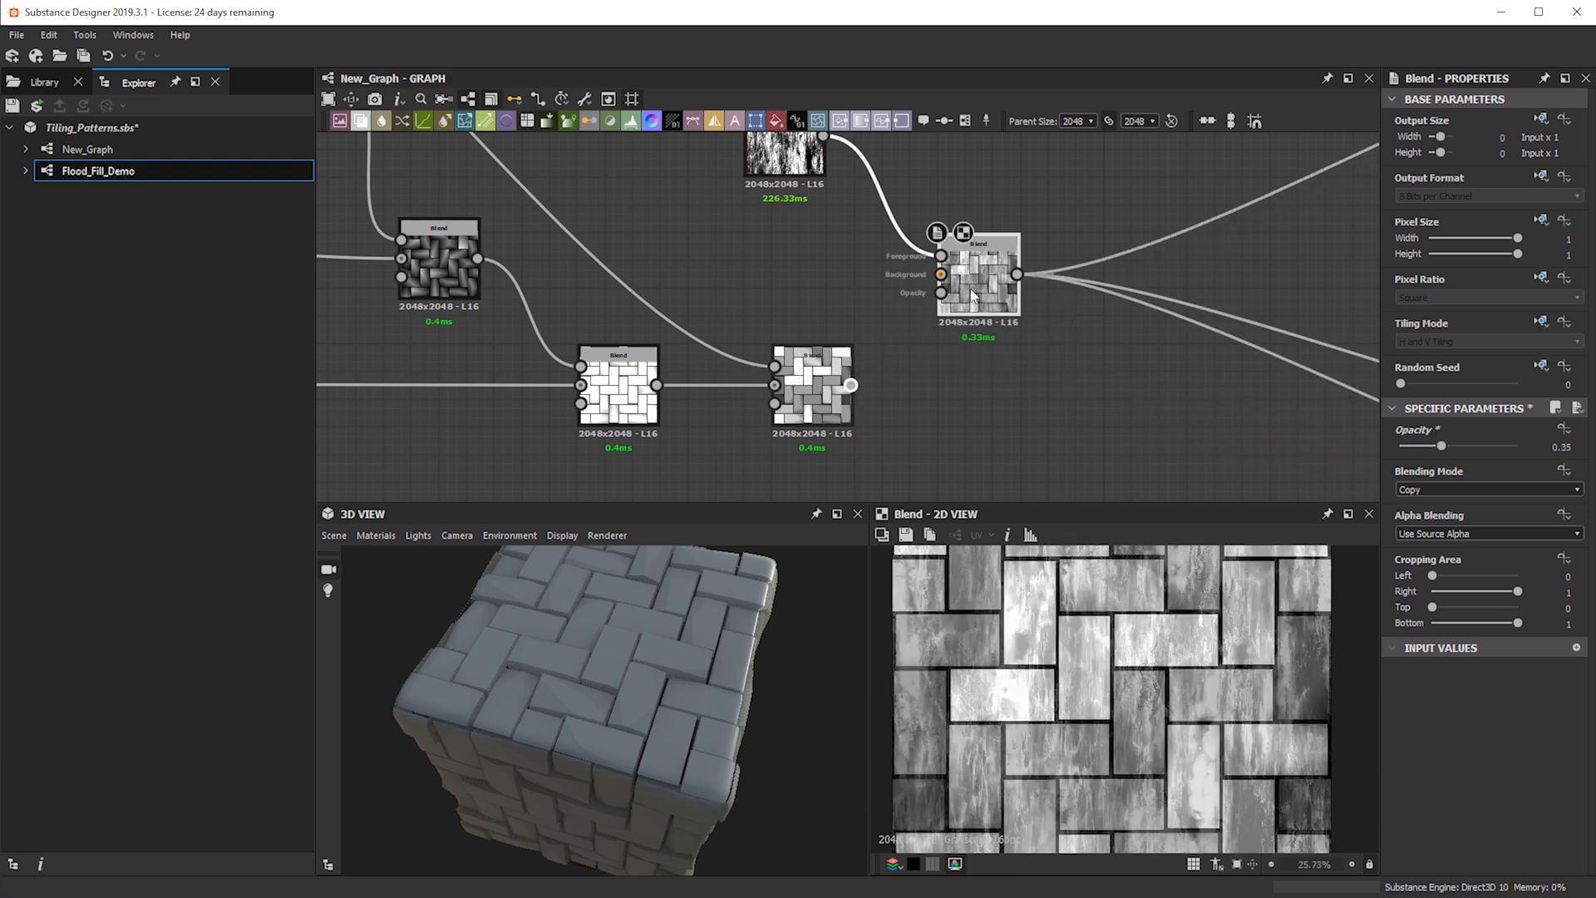
Lower the opacity of the Blend receiving Grunge Map 002 to 0.06 and place the node level with the preceding Blend
{"action": "left_click_drag", "start_coordinate": [579, 715], "coordinate": [596, 651]}
{"action": "scroll", "coordinate": [548, 733], "scroll_direction": "up", "scroll_amount": 5}
{"action": "scroll", "coordinate": [1065, 681], "scroll_direction": "up", "scroll_amount": 4}
{"action": "scroll", "coordinate": [1014, 678], "scroll_direction": "down", "scroll_amount": 5}
{"action": "left_click_drag", "start_coordinate": [586, 730], "coordinate": [679, 729]}
{"action": "left_click_drag", "start_coordinate": [1441, 445], "coordinate": [1406, 446]}
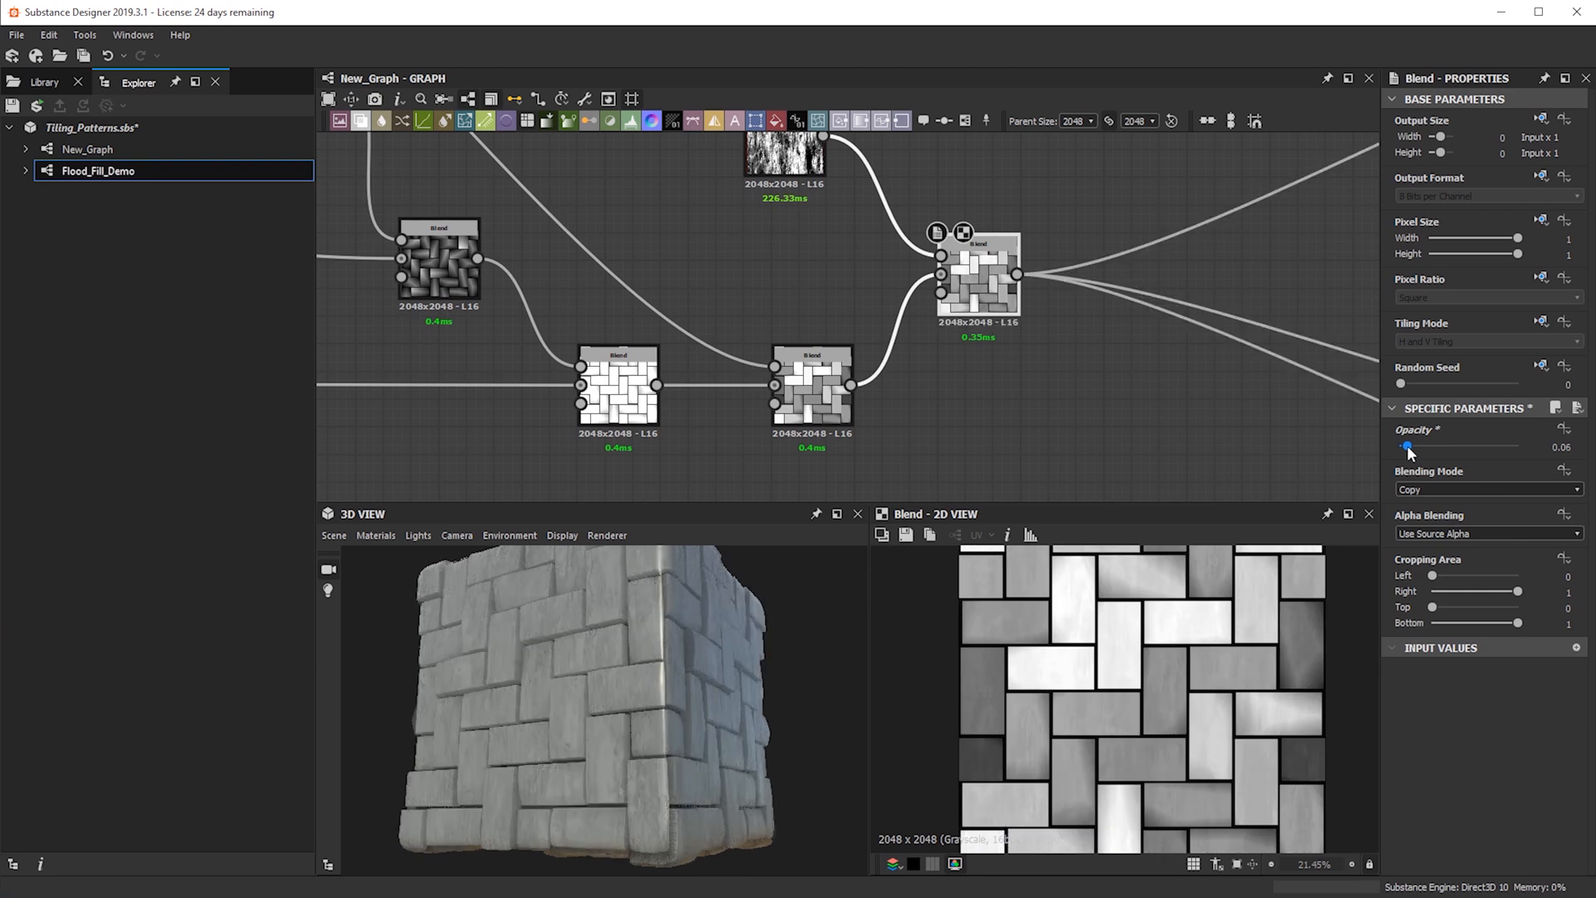
{"action": "scroll", "coordinate": [672, 666], "scroll_direction": "up", "scroll_amount": 4}
{"action": "mouse_move", "coordinate": [672, 666]}
{"action": "left_mouse_down"}
{"action": "mouse_move", "coordinate": [721, 663]}
{"action": "mouse_move", "coordinate": [695, 668]}
{"action": "mouse_move", "coordinate": [727, 681]}
{"action": "mouse_move", "coordinate": [659, 687]}
{"action": "mouse_move", "coordinate": [682, 656]}
{"action": "mouse_move", "coordinate": [665, 665]}
{"action": "left_mouse_up"}
{"action": "left_click_drag", "start_coordinate": [981, 283], "coordinate": [1007, 359]}
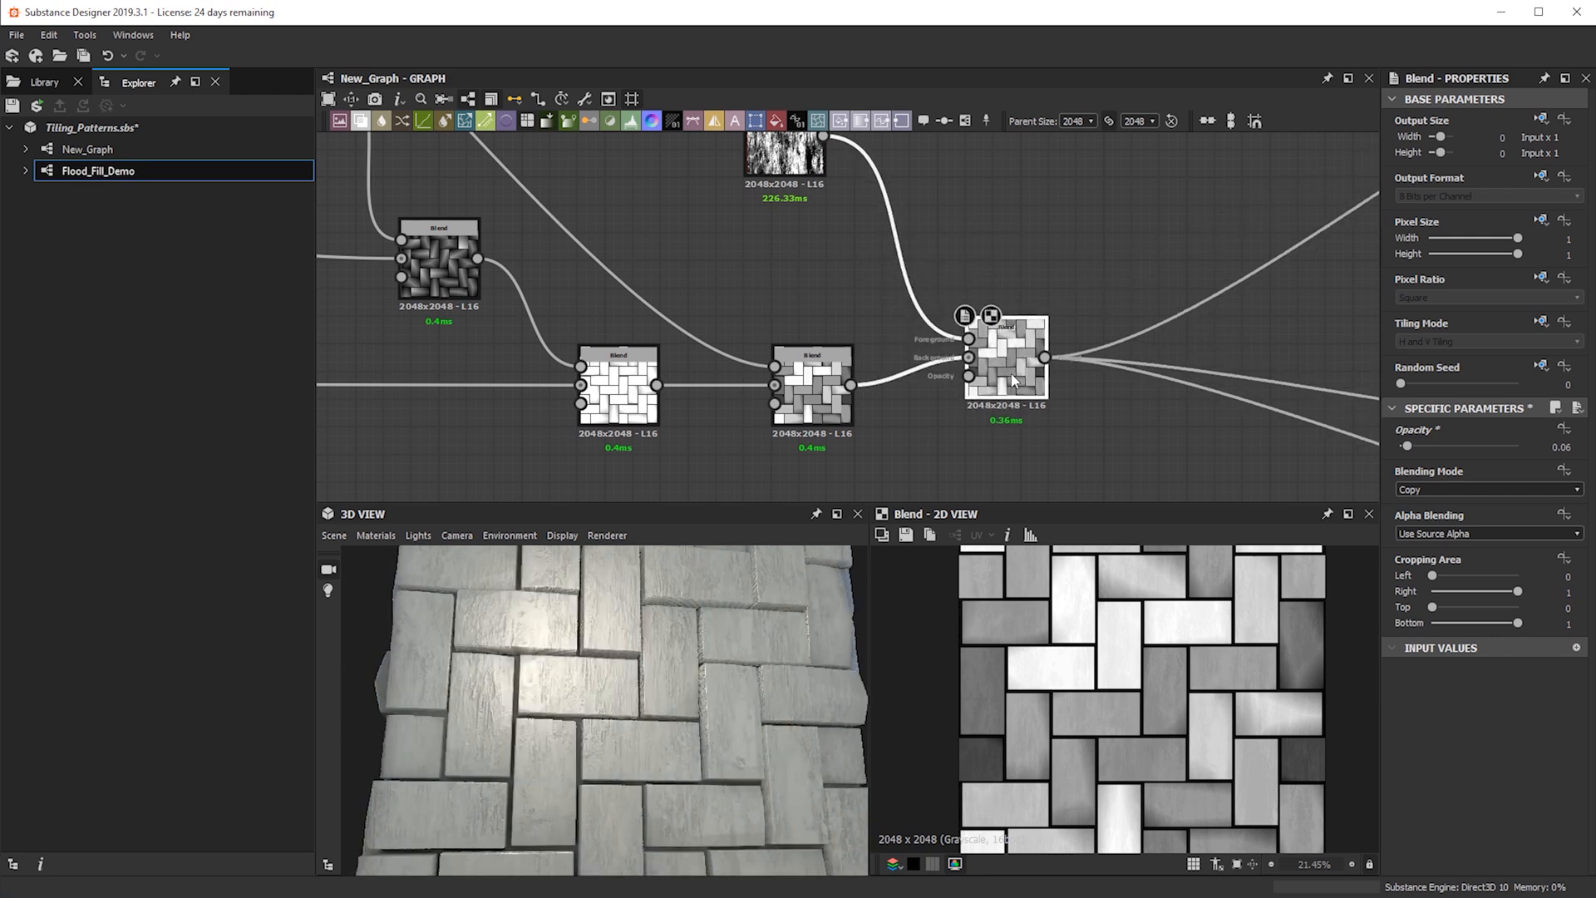
Preview Grunge Map 002 and the final Blend in 2D and inspect the grunge detail on the 3D cube
{"action": "scroll", "coordinate": [785, 256], "scroll_direction": "down", "scroll_amount": 2}
{"action": "scroll", "coordinate": [785, 256], "scroll_direction": "up", "scroll_amount": 3}
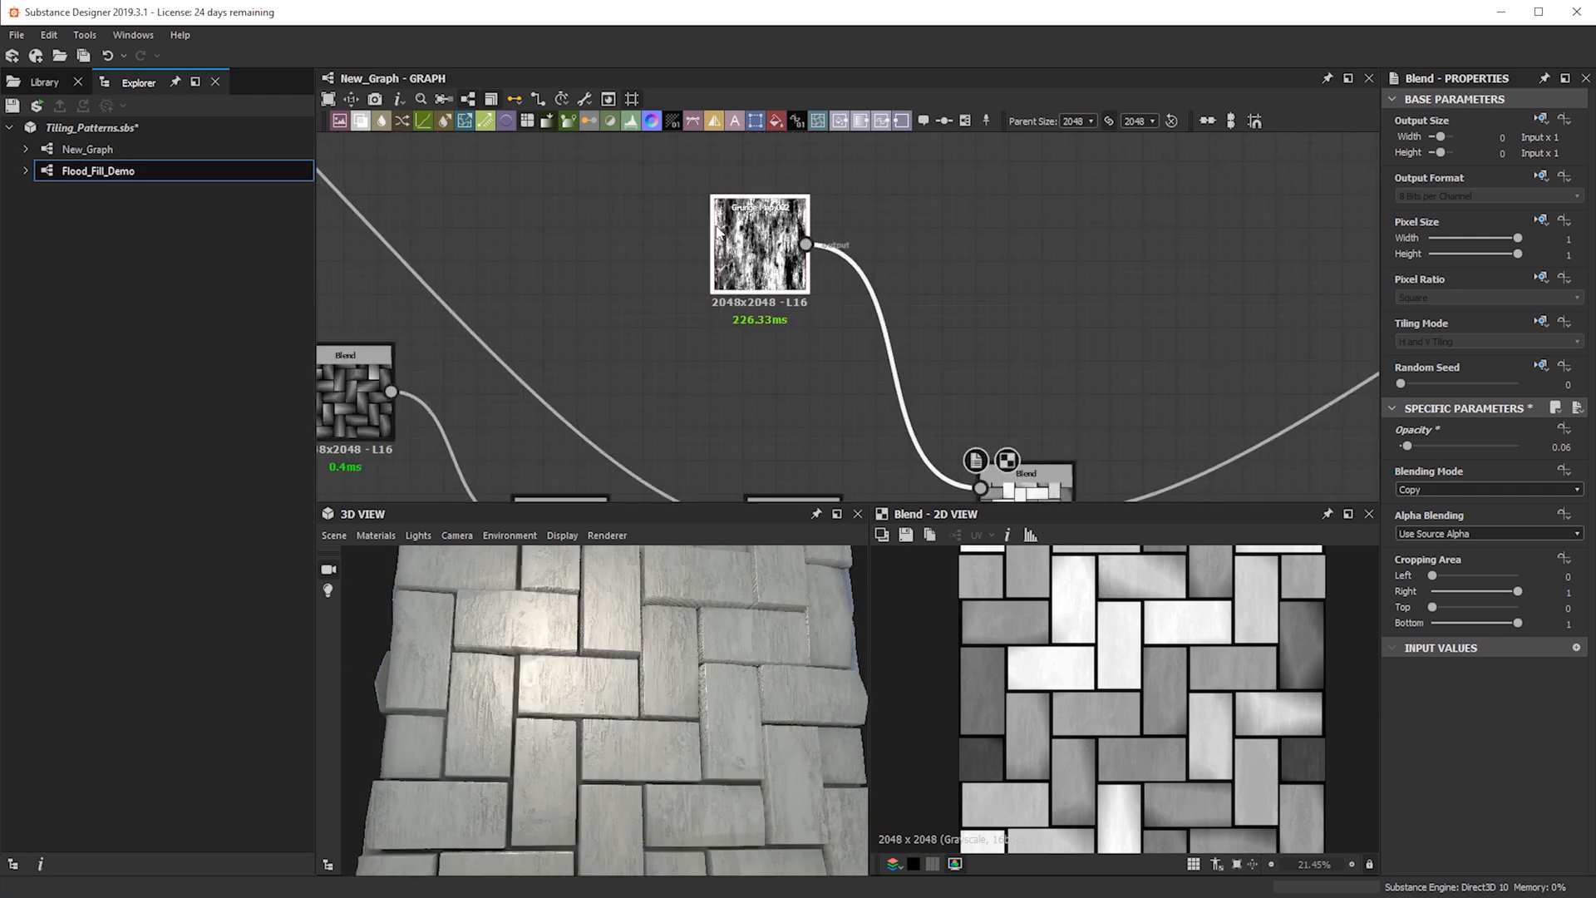
{"action": "double_click", "coordinate": [755, 214]}
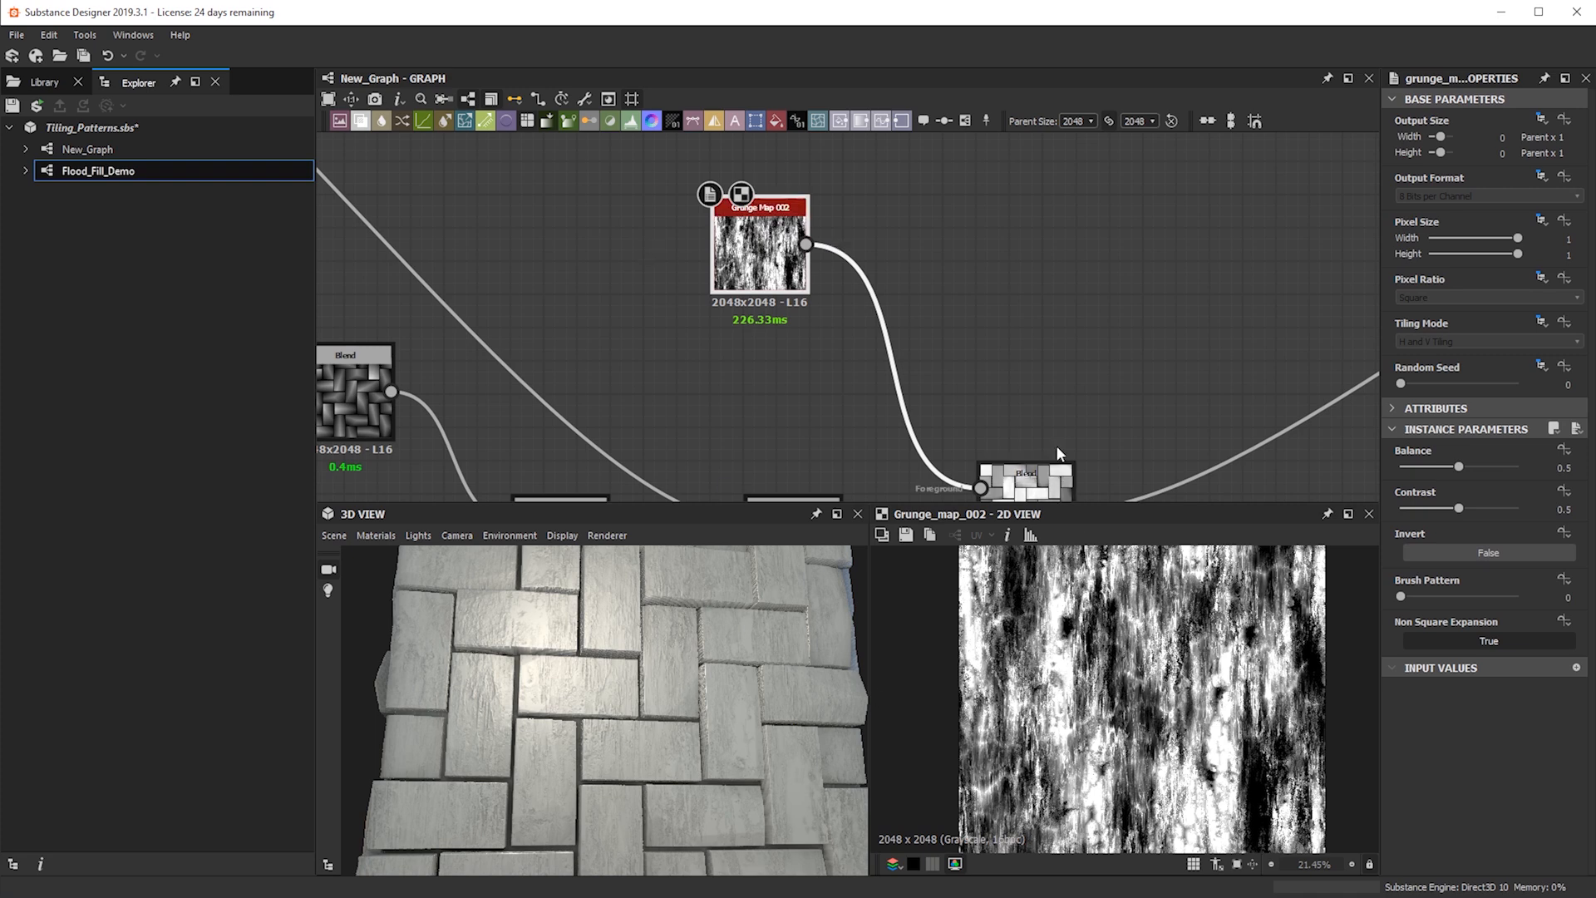
{"action": "middle_click_drag", "start_coordinate": [1051, 414], "coordinate": [1016, 257]}
{"action": "double_click", "coordinate": [961, 336]}
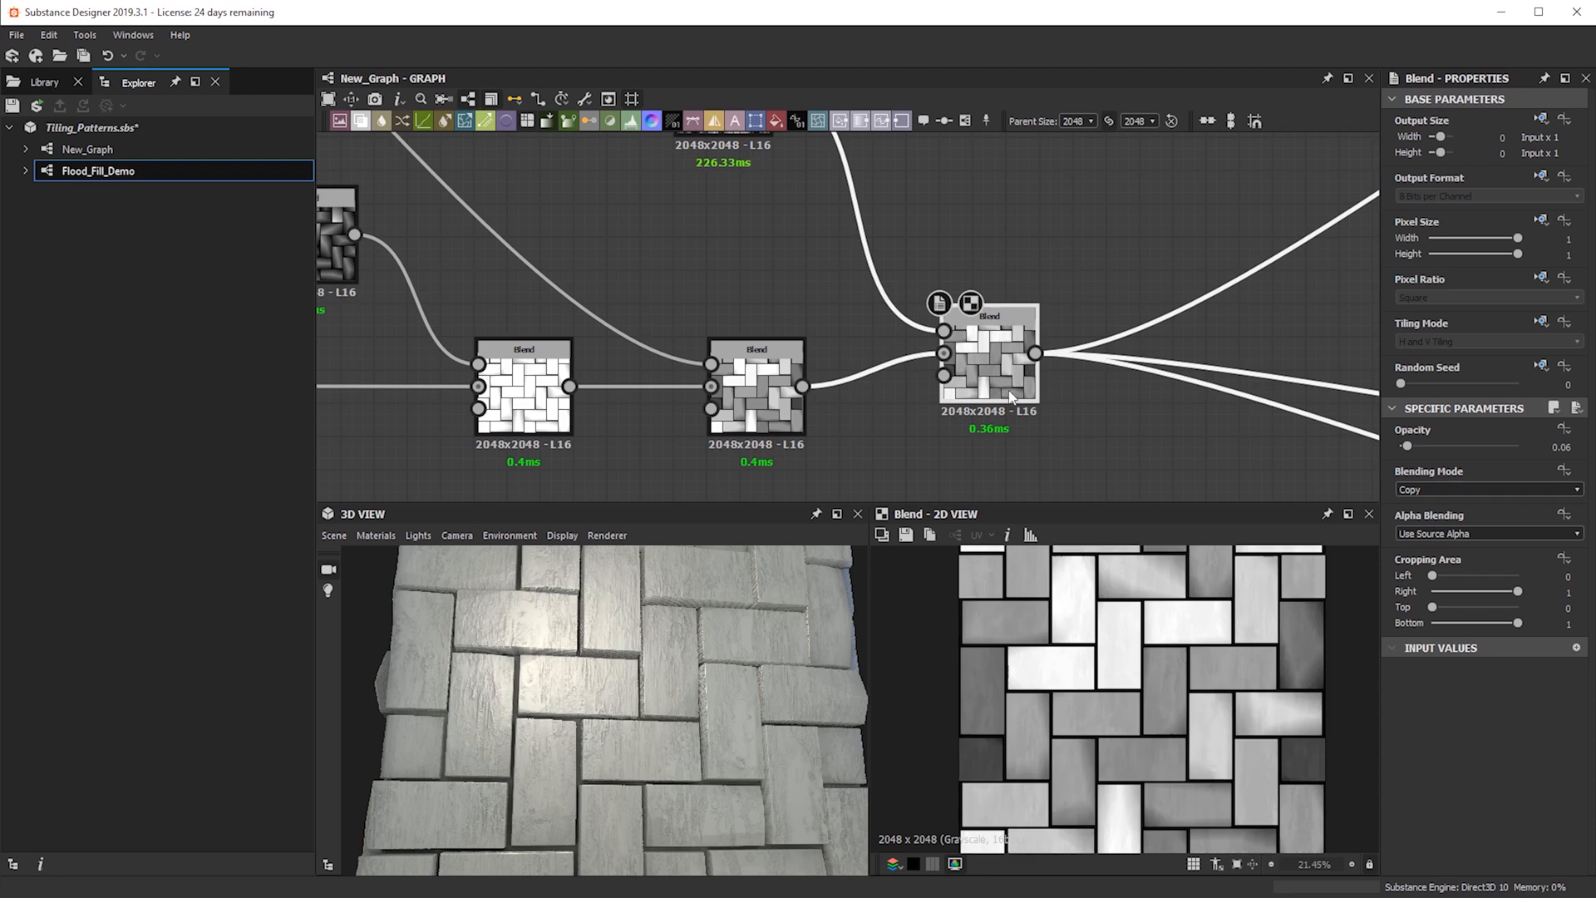
{"action": "scroll", "coordinate": [1103, 747], "scroll_direction": "up", "scroll_amount": 4}
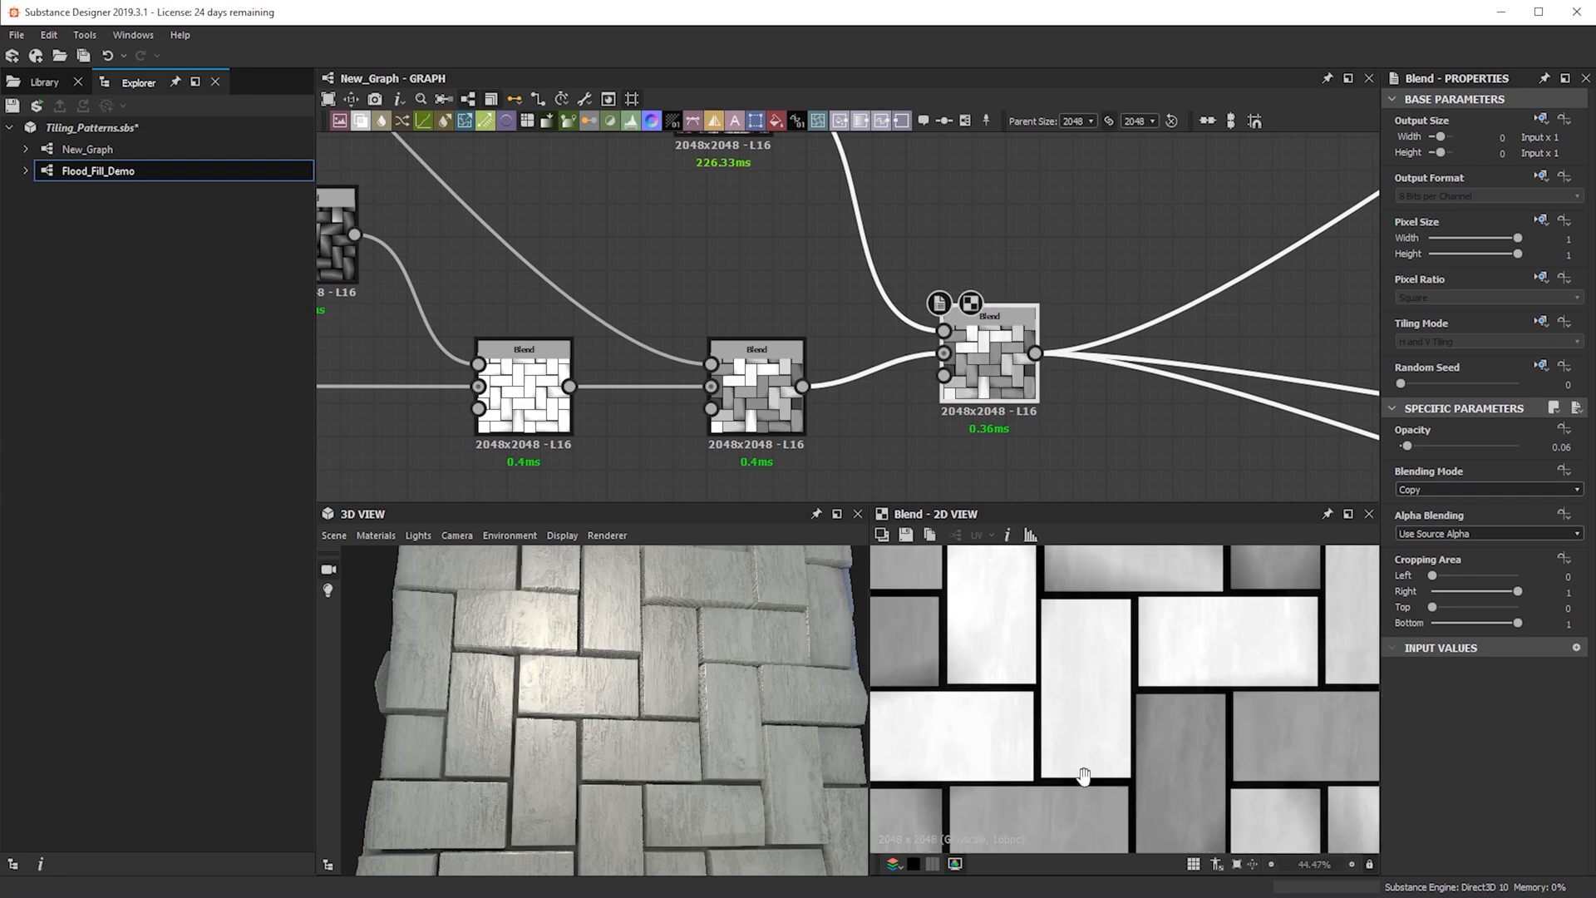
{"action": "scroll", "coordinate": [971, 690], "scroll_direction": "down", "scroll_amount": 3}
{"action": "left_click_drag", "start_coordinate": [776, 727], "coordinate": [754, 653]}
{"action": "mouse_move", "coordinate": [588, 655]}
{"action": "left_mouse_down"}
{"action": "mouse_move", "coordinate": [842, 602]}
{"action": "mouse_move", "coordinate": [581, 640]}
{"action": "mouse_move", "coordinate": [632, 678]}
{"action": "mouse_move", "coordinate": [463, 639]}
{"action": "mouse_move", "coordinate": [569, 605]}
{"action": "mouse_move", "coordinate": [755, 675]}
{"action": "mouse_move", "coordinate": [605, 667]}
{"action": "left_mouse_up"}
Preview the upper Flood Fill to Gradient node and trace the graph from Flood Fill to the final Blend
{"action": "middle_click_drag", "start_coordinate": [832, 283], "coordinate": [812, 369]}
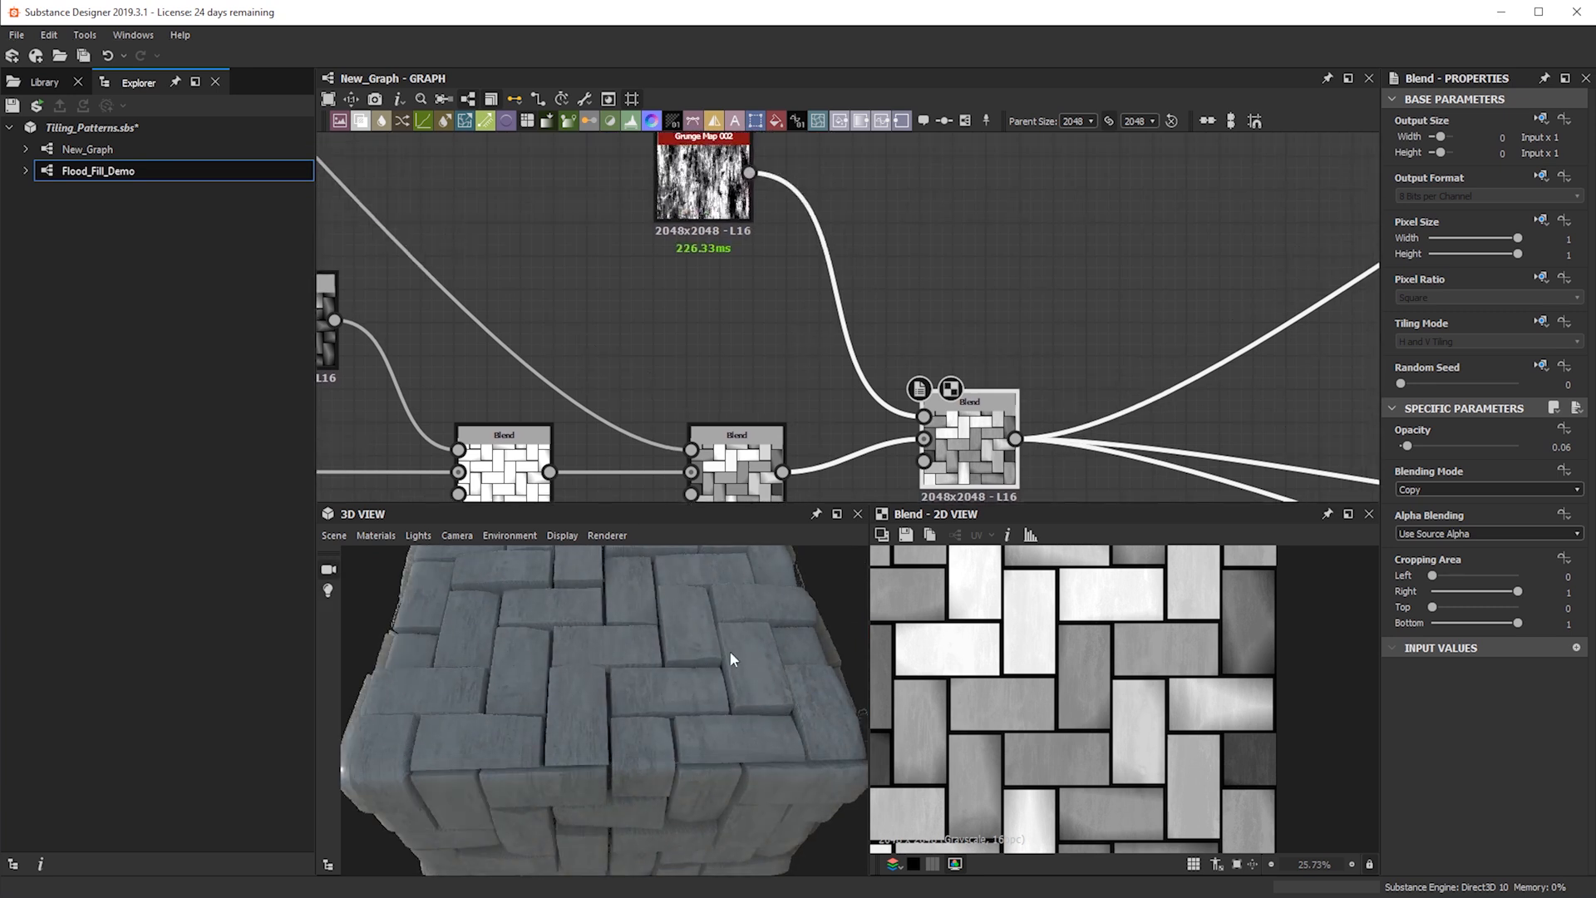
{"action": "scroll", "coordinate": [570, 711], "scroll_direction": "down", "scroll_amount": 3}
{"action": "left_click_drag", "start_coordinate": [570, 712], "coordinate": [539, 356]}
{"action": "scroll", "coordinate": [681, 378], "scroll_direction": "down", "scroll_amount": 2}
{"action": "middle_click_drag", "start_coordinate": [366, 349], "coordinate": [922, 425]}
{"action": "scroll", "coordinate": [597, 311], "scroll_direction": "up", "scroll_amount": 2}
{"action": "middle_click_drag", "start_coordinate": [671, 289], "coordinate": [704, 395]}
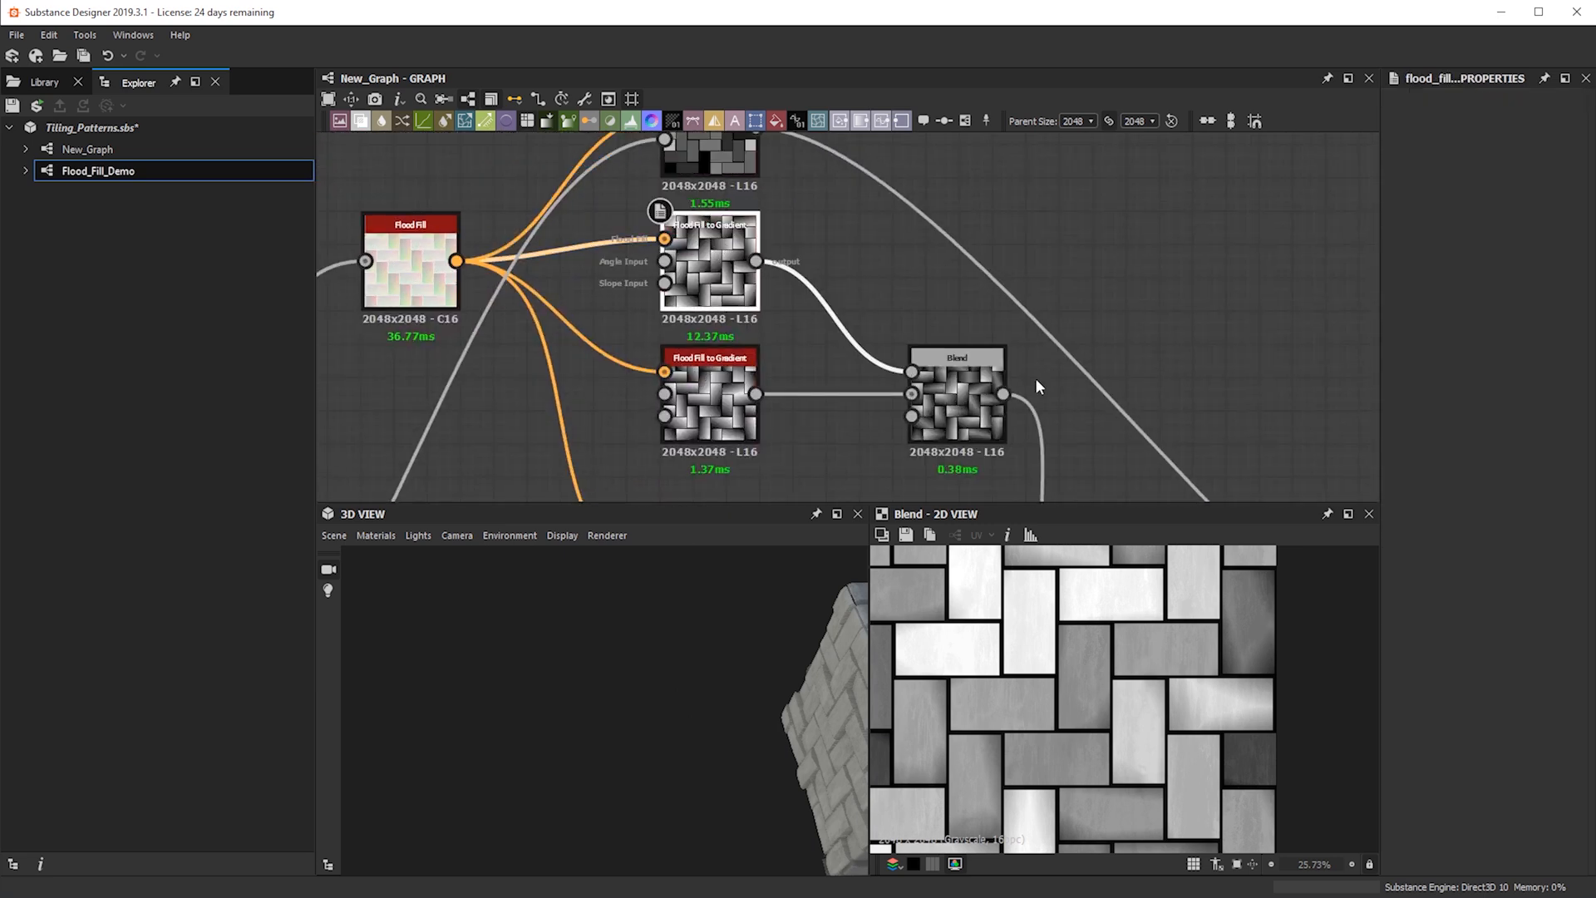
{"action": "scroll", "coordinate": [1002, 366], "scroll_direction": "down", "scroll_amount": 3}
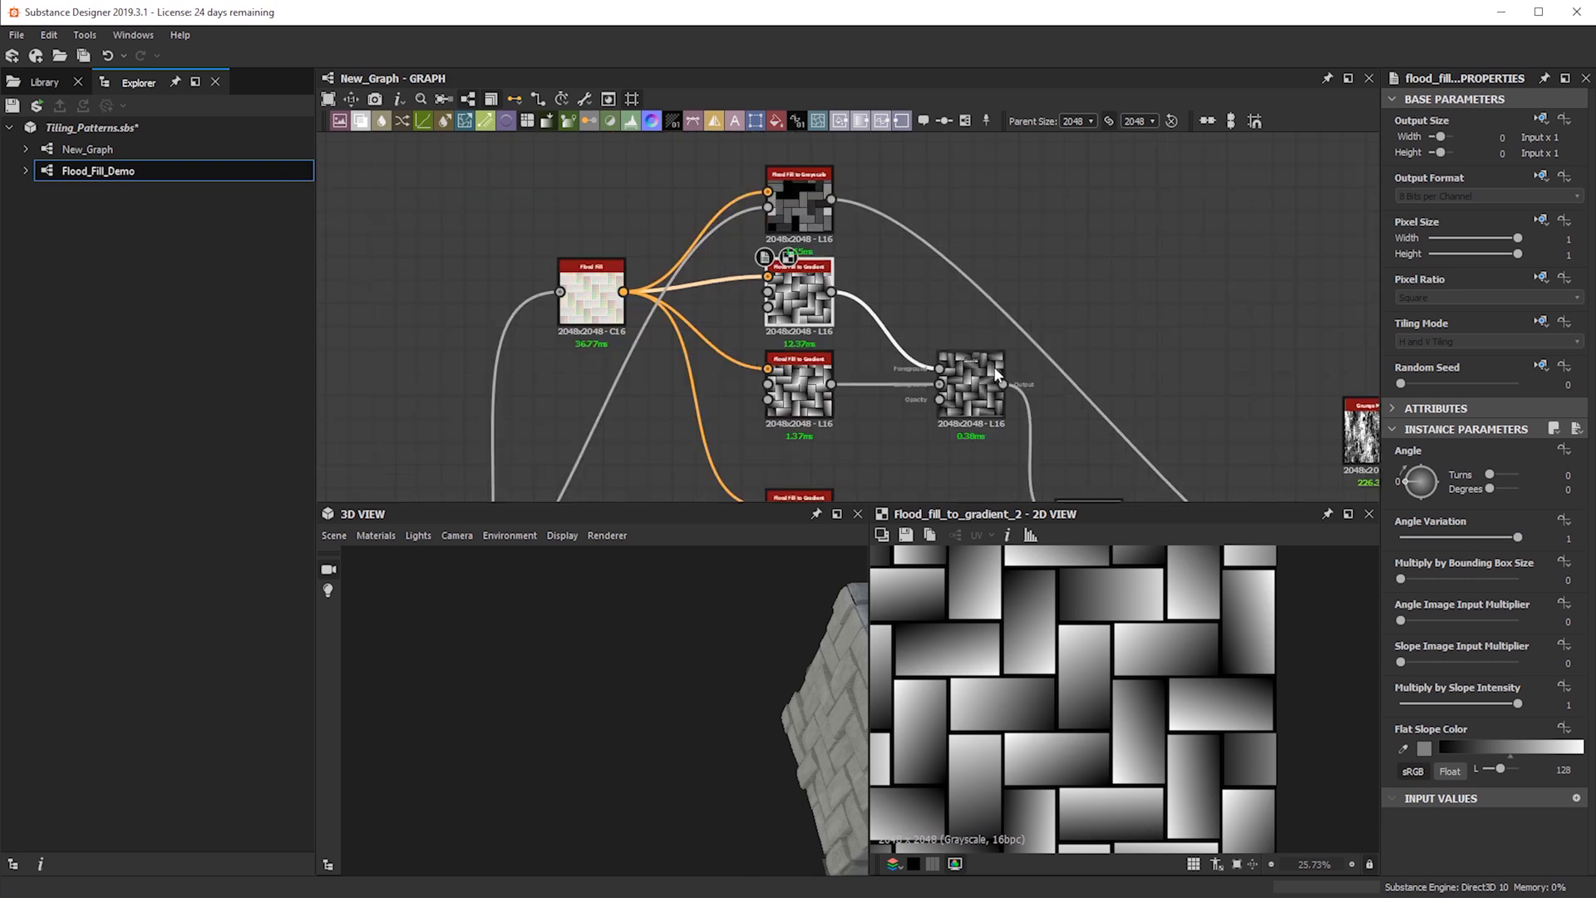
{"action": "middle_click_drag", "start_coordinate": [1106, 383], "coordinate": [635, 305]}
{"action": "middle_click_drag", "start_coordinate": [830, 359], "coordinate": [763, 283]}
{"action": "left_click_drag", "start_coordinate": [936, 444], "coordinate": [936, 463]}
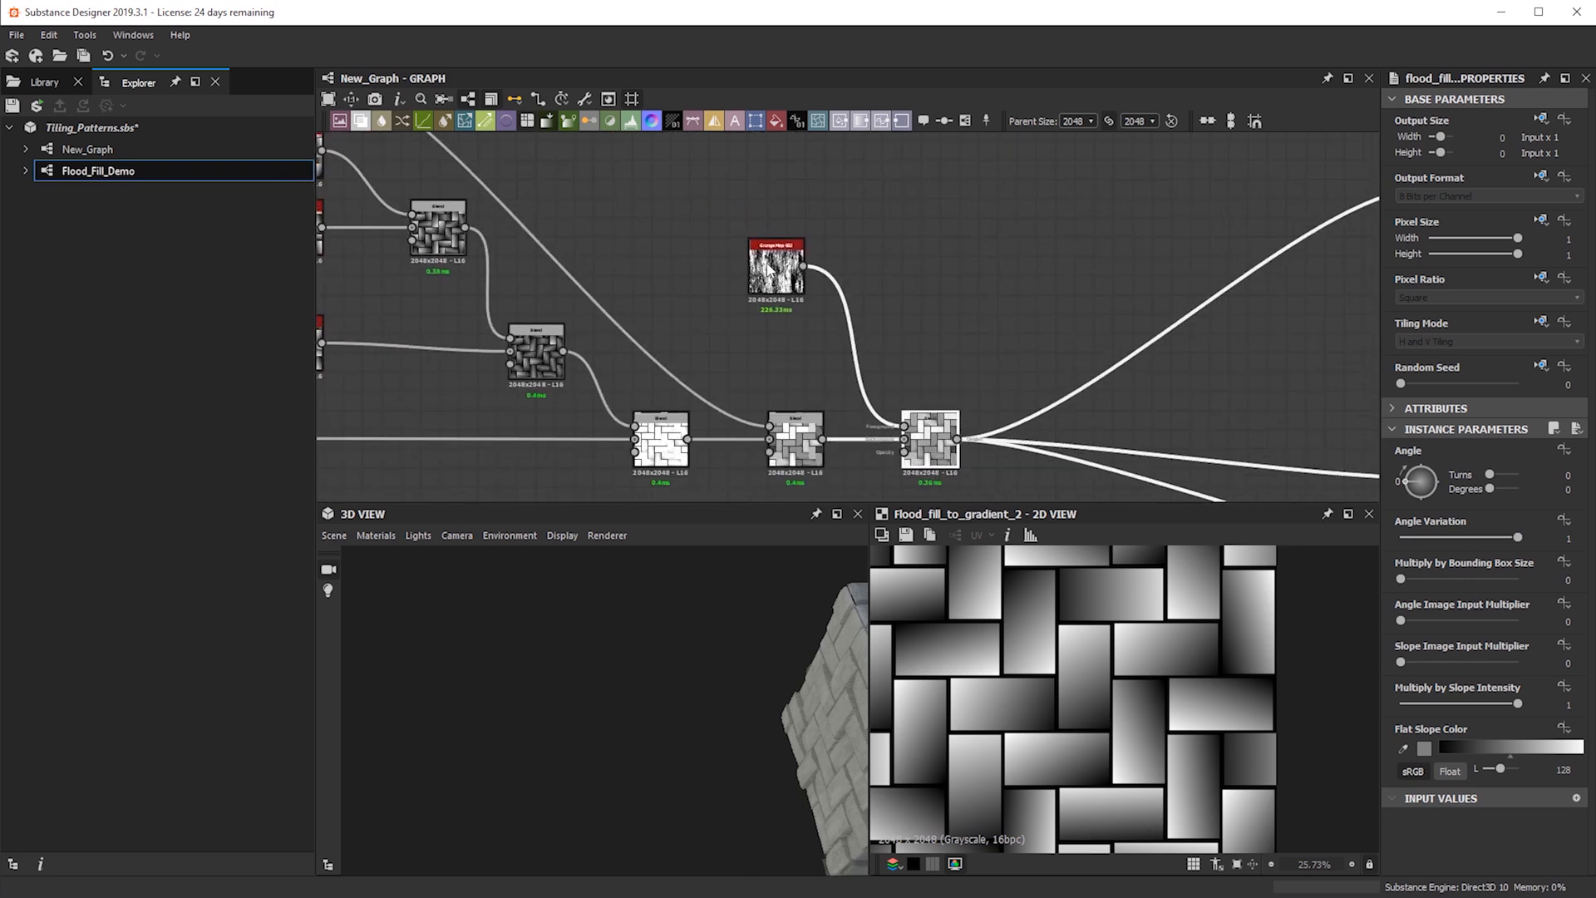
Move the Grunge Map 002 node farther above the final Blend and preview it in 2D
{"action": "left_click_drag", "start_coordinate": [761, 291], "coordinate": [800, 254]}
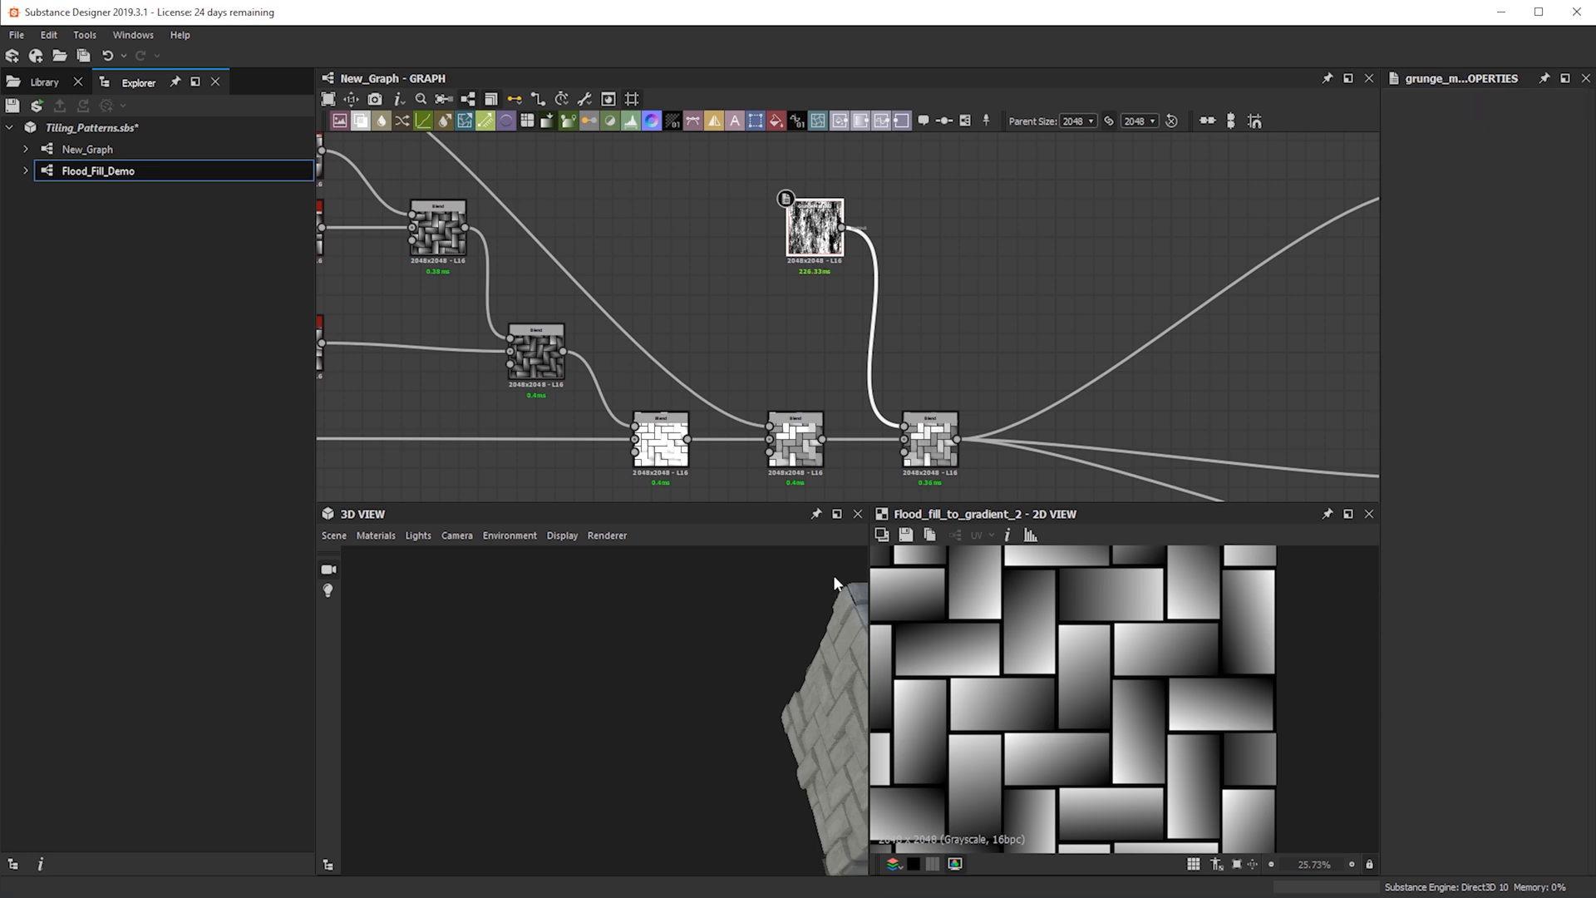
{"action": "left_click_drag", "start_coordinate": [819, 233], "coordinate": [780, 174]}
{"action": "scroll", "coordinate": [815, 285], "scroll_direction": "down", "scroll_amount": 2}
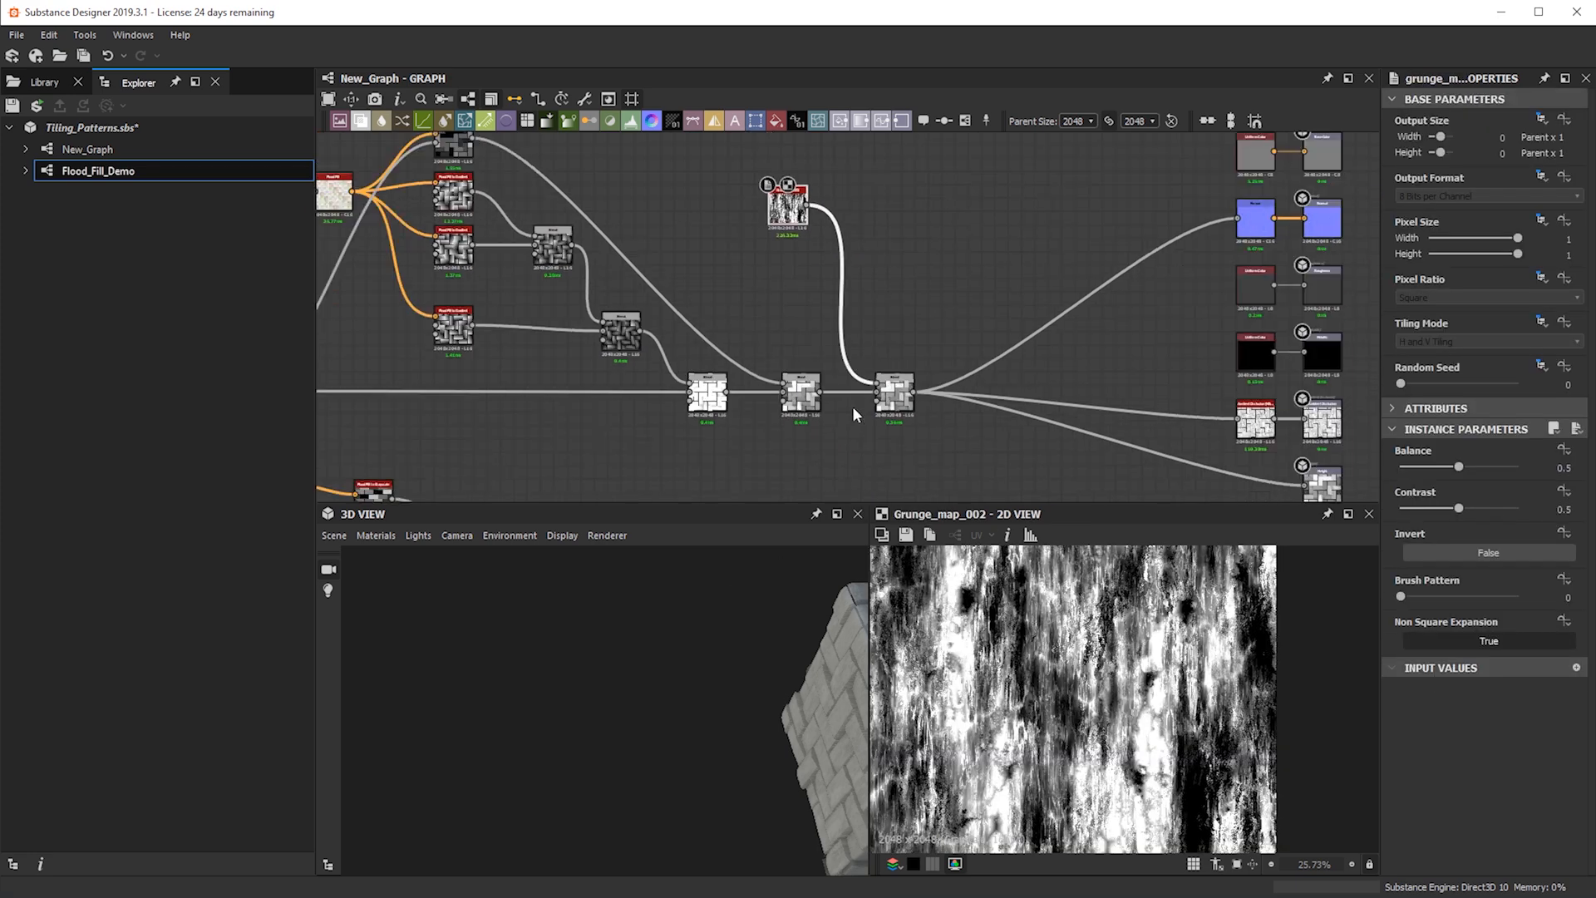
Add a Flood Fill to Random Color node and place it above the Flood Fill to Grayscale node
{"action": "scroll", "coordinate": [854, 412], "scroll_direction": "up", "scroll_amount": 3}
{"action": "scroll", "coordinate": [895, 382], "scroll_direction": "down", "scroll_amount": 1}
{"action": "middle_click_drag", "start_coordinate": [920, 309], "coordinate": [893, 375]}
{"action": "scroll", "coordinate": [894, 374], "scroll_direction": "down", "scroll_amount": 3}
{"action": "middle_click_drag", "start_coordinate": [528, 283], "coordinate": [845, 378]}
{"action": "left_click", "coordinate": [695, 182]}
{"action": "key", "text": "space"}
{"action": "type", "text": "flood"}
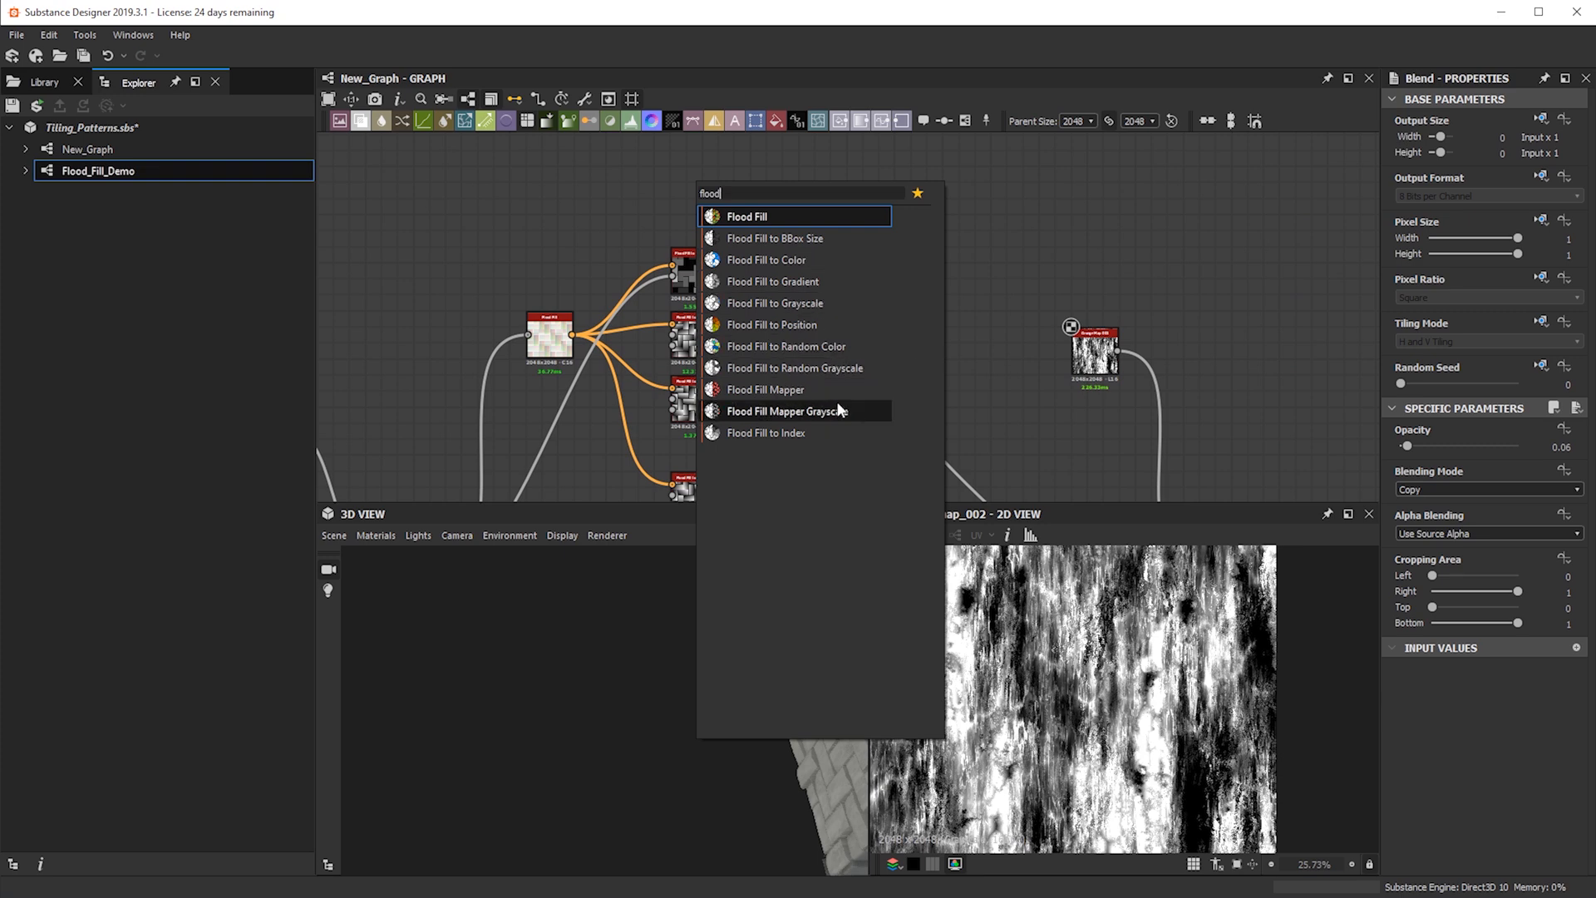
{"action": "left_click", "coordinate": [819, 347]}
{"action": "scroll", "coordinate": [705, 211], "scroll_direction": "up", "scroll_amount": 1}
{"action": "left_click_drag", "start_coordinate": [698, 179], "coordinate": [698, 236]}
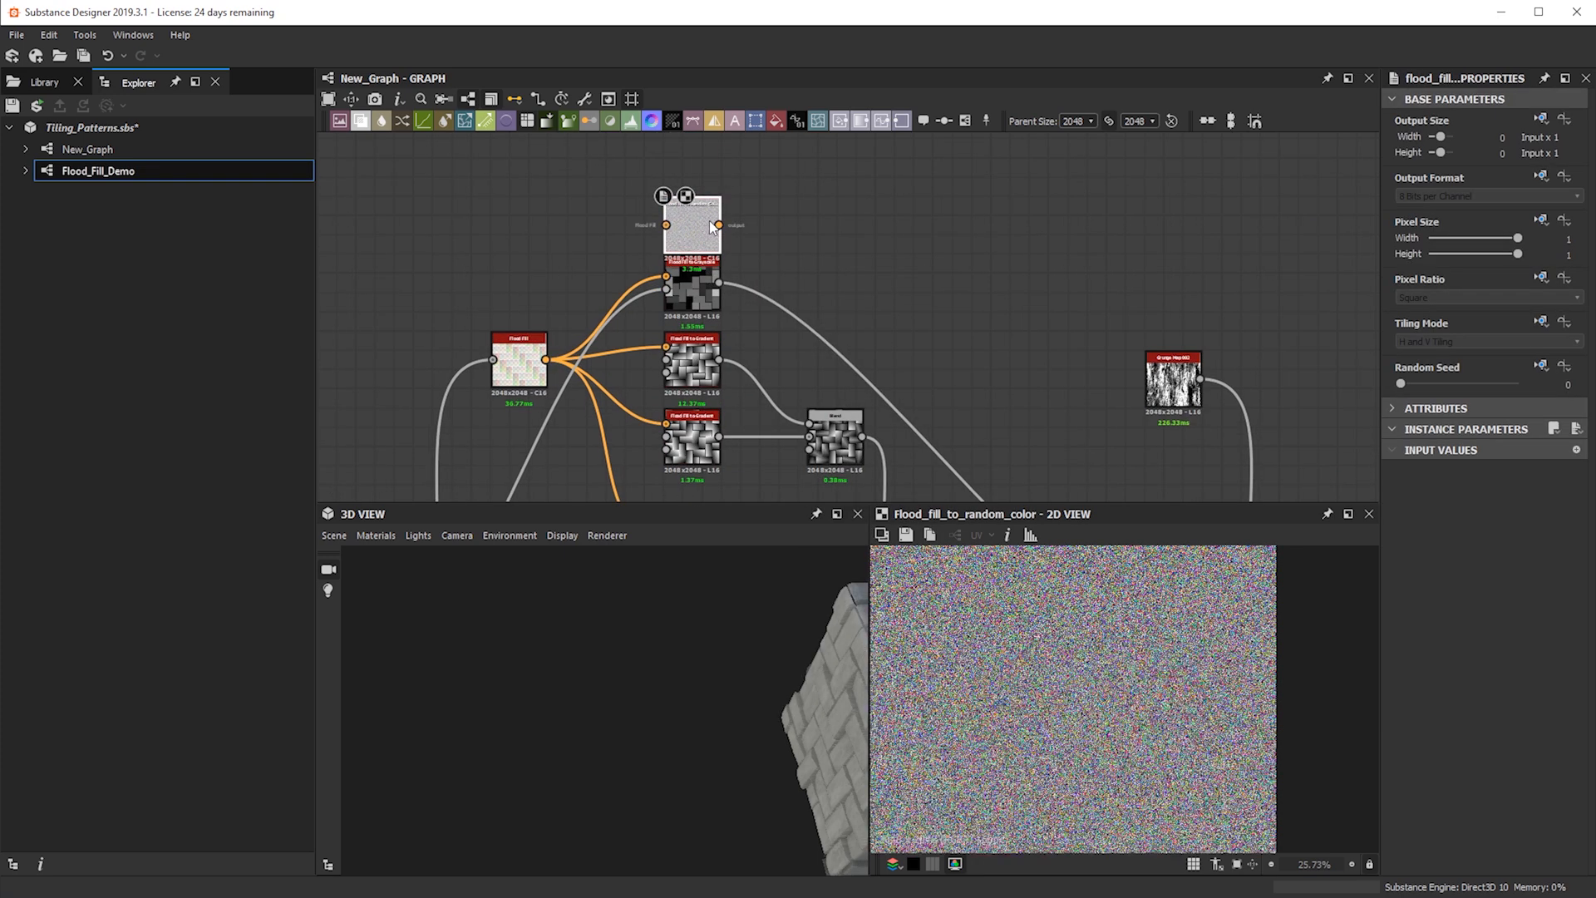
Connect the Flood Fill output to the Flood Fill to Random Color node and check the tile colors in 2D
{"action": "left_click_drag", "start_coordinate": [547, 360], "coordinate": [693, 231]}
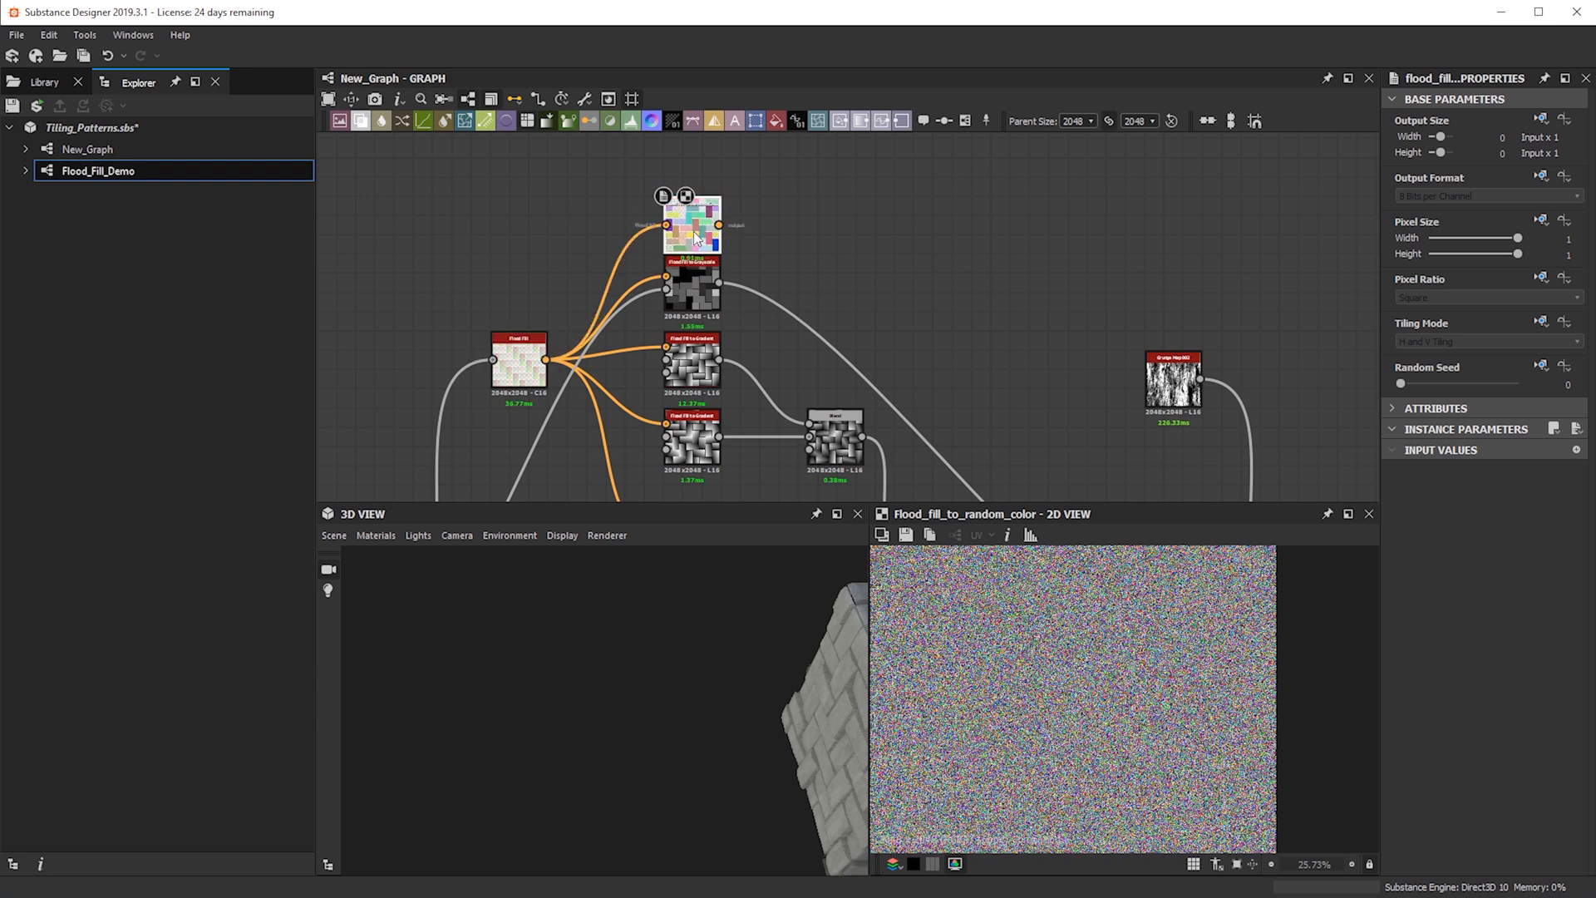
{"action": "scroll", "coordinate": [1096, 604], "scroll_direction": "down", "scroll_amount": 4}
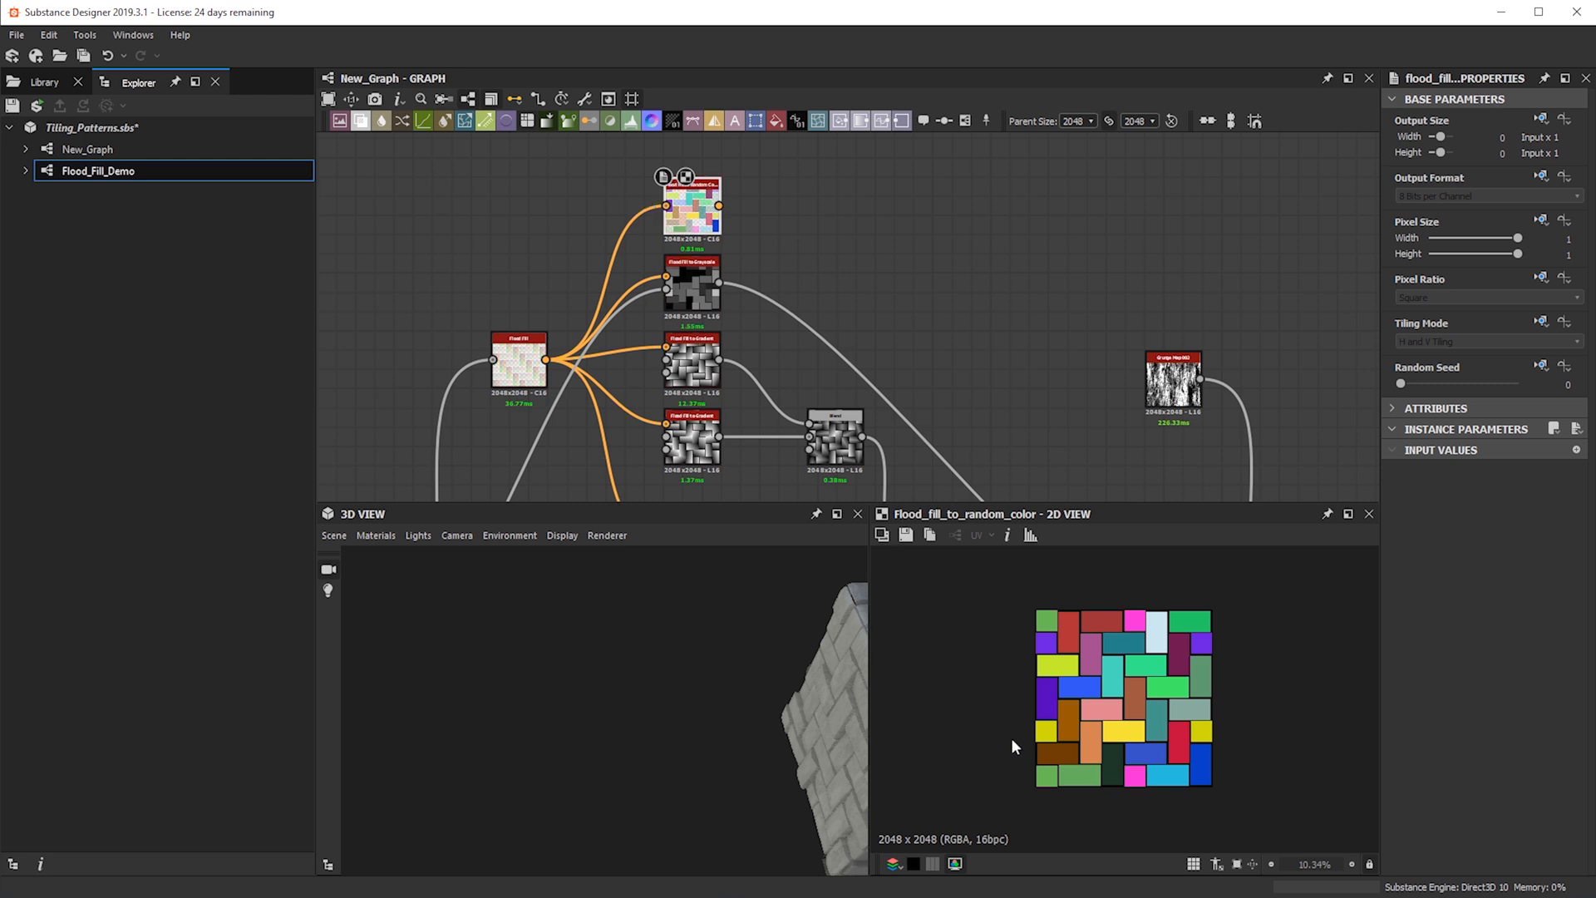
{"action": "scroll", "coordinate": [938, 313], "scroll_direction": "down", "scroll_amount": 1}
Add a Vector Warp Grayscale node between Grunge Map 002 and the final Blend
{"action": "scroll", "coordinate": [936, 337], "scroll_direction": "down", "scroll_amount": 2}
{"action": "scroll", "coordinate": [935, 358], "scroll_direction": "up", "scroll_amount": 1}
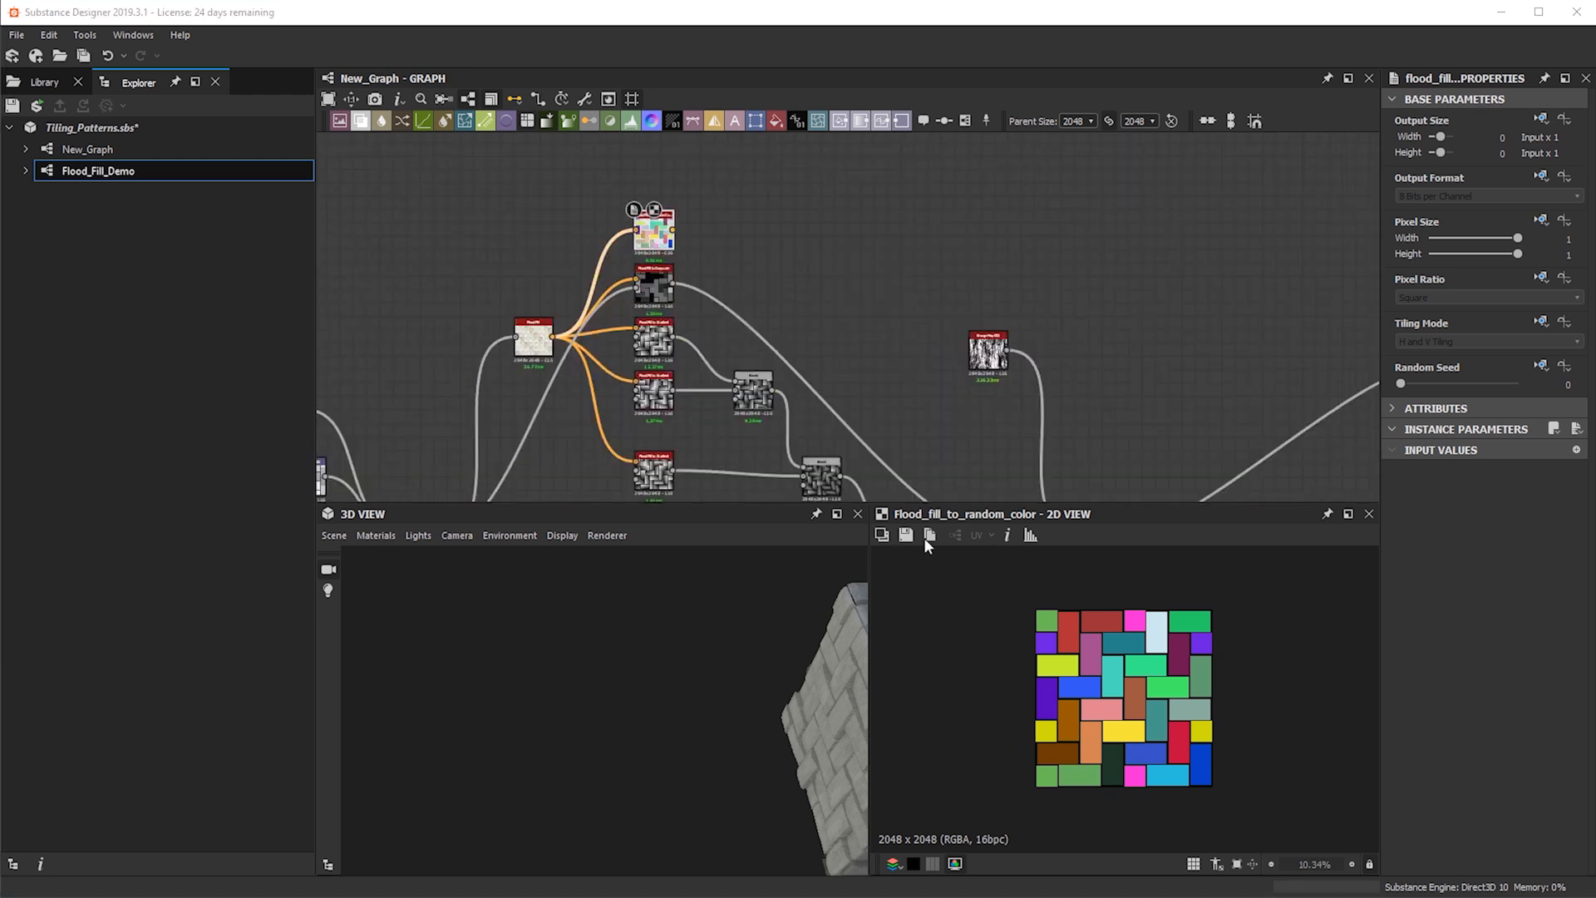
{"action": "middle_click_drag", "start_coordinate": [842, 250], "coordinate": [664, 126]}
{"action": "scroll", "coordinate": [876, 335], "scroll_direction": "up", "scroll_amount": 2}
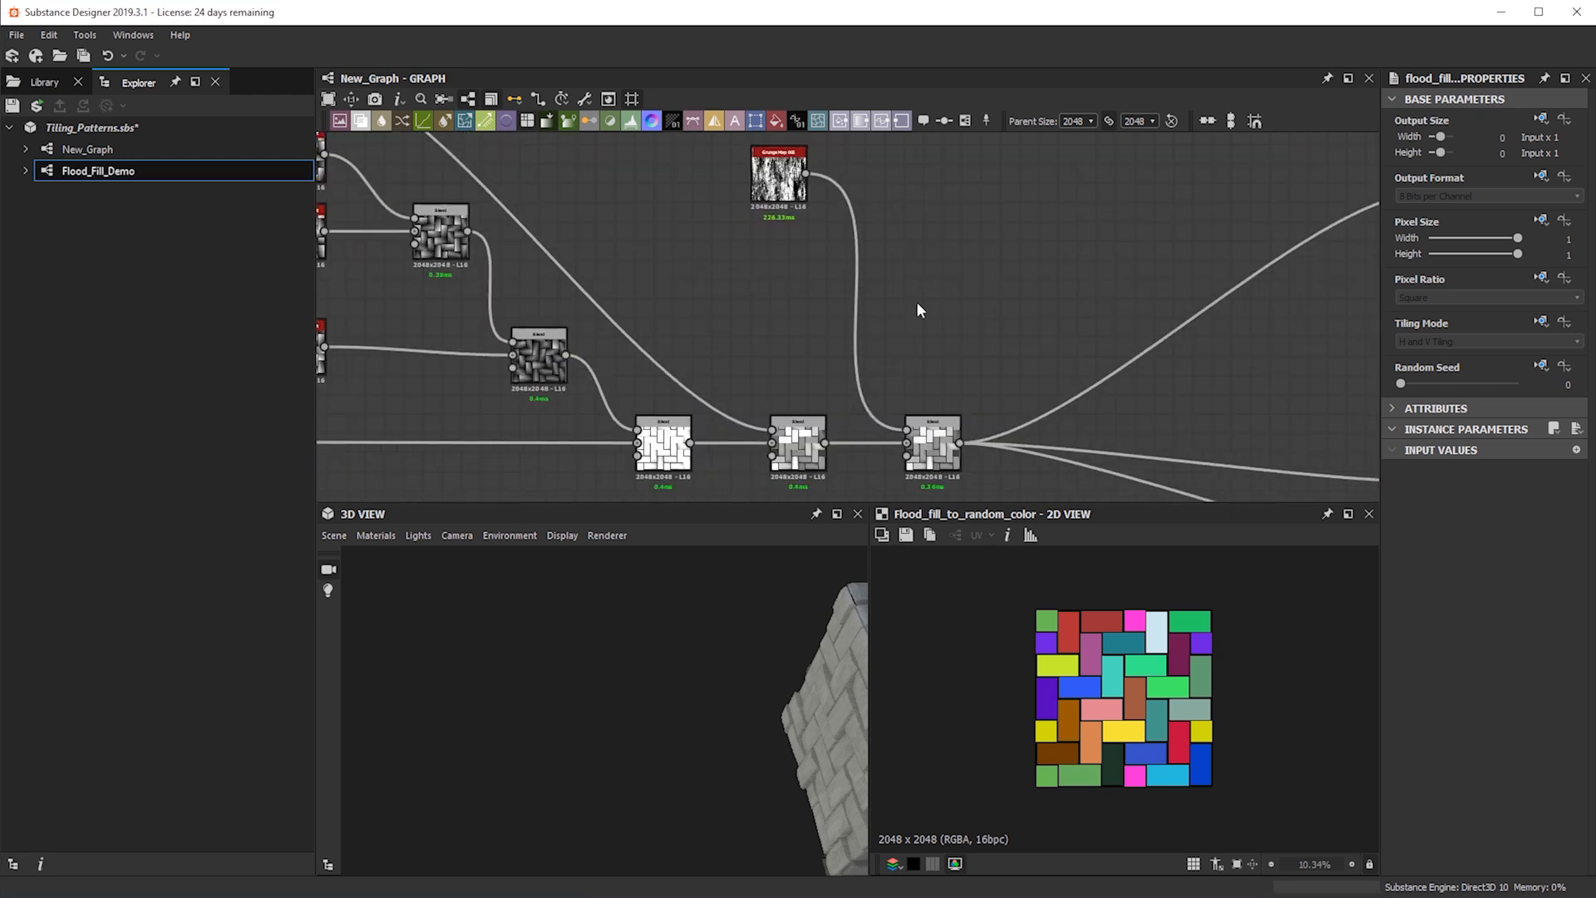
{"action": "key", "text": "space"}
{"action": "type", "text": "vector"}
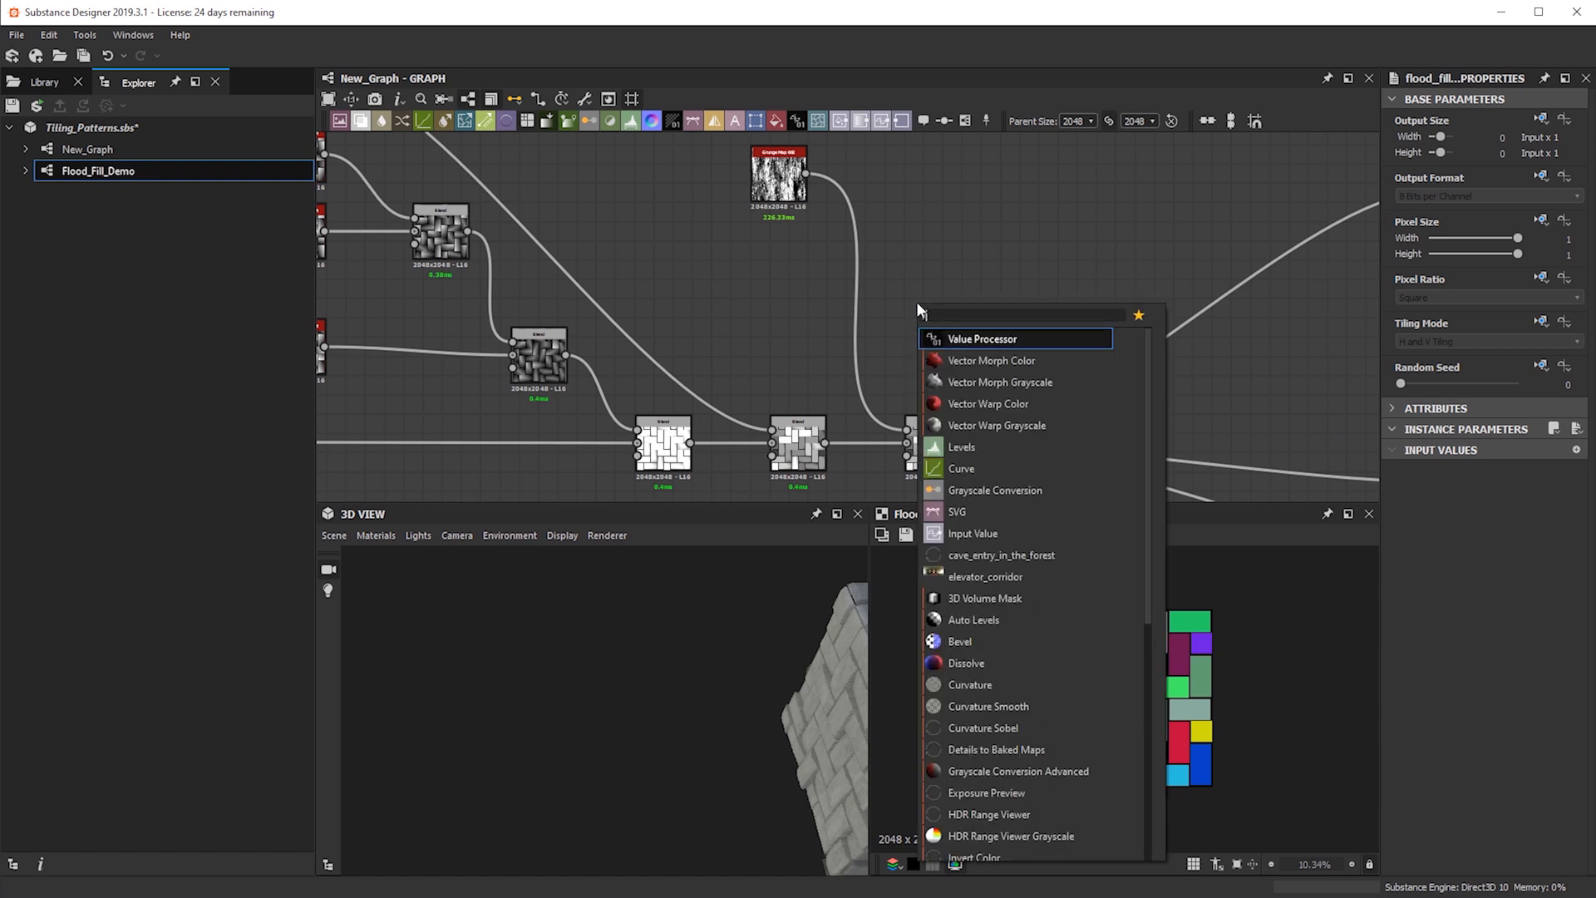
{"action": "key", "text": "Down"}
{"action": "key", "text": "Down"}
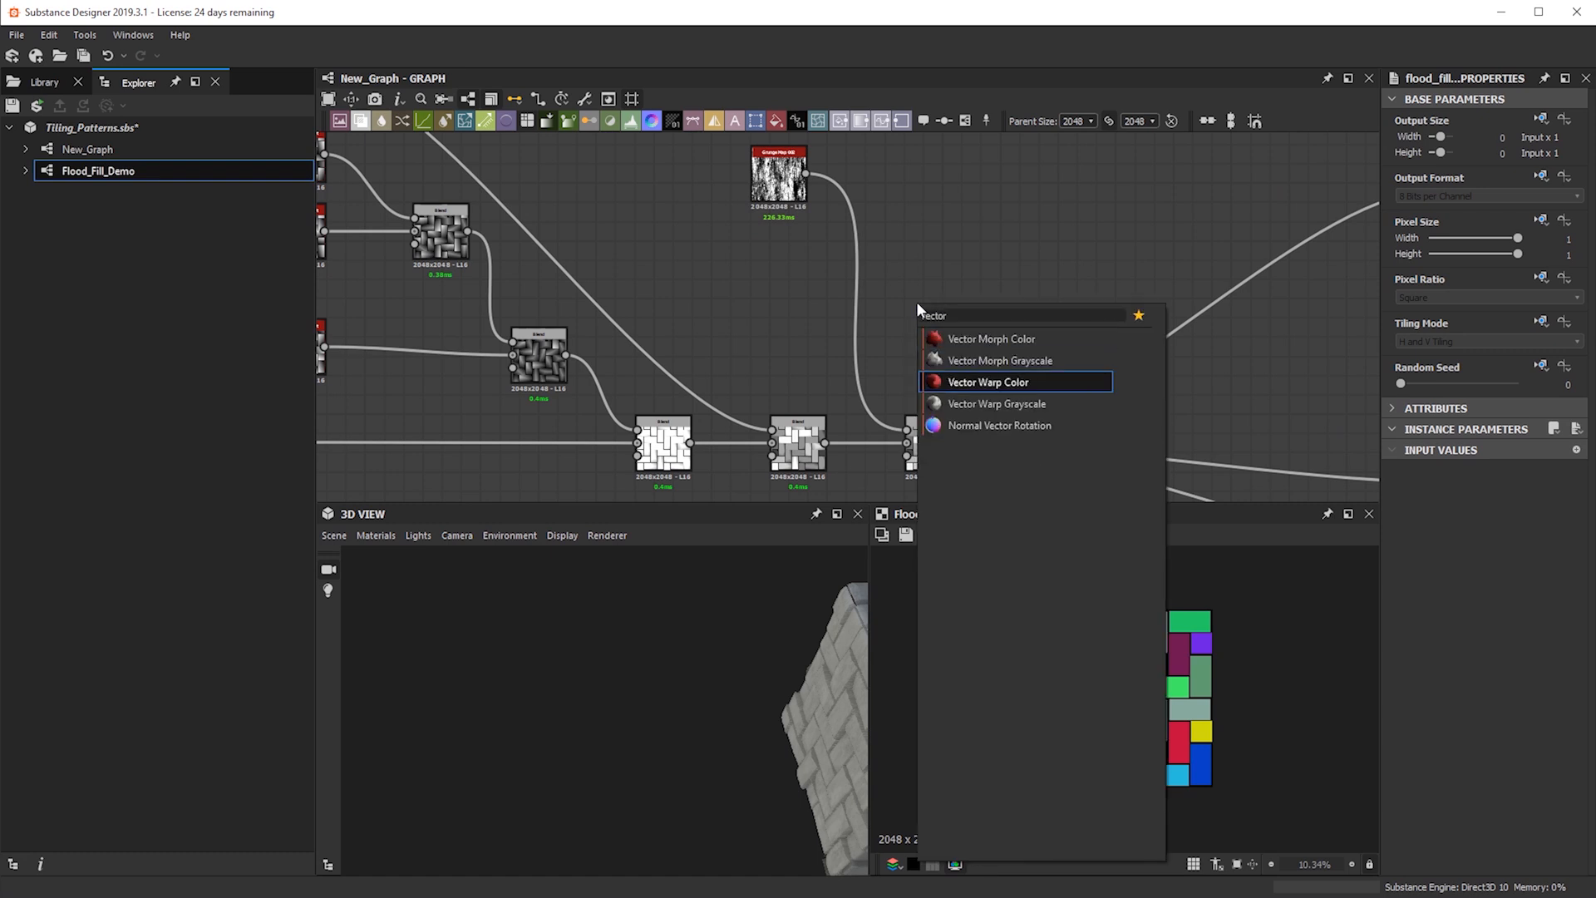
{"action": "key", "text": "Down"}
{"action": "key", "text": "Return"}
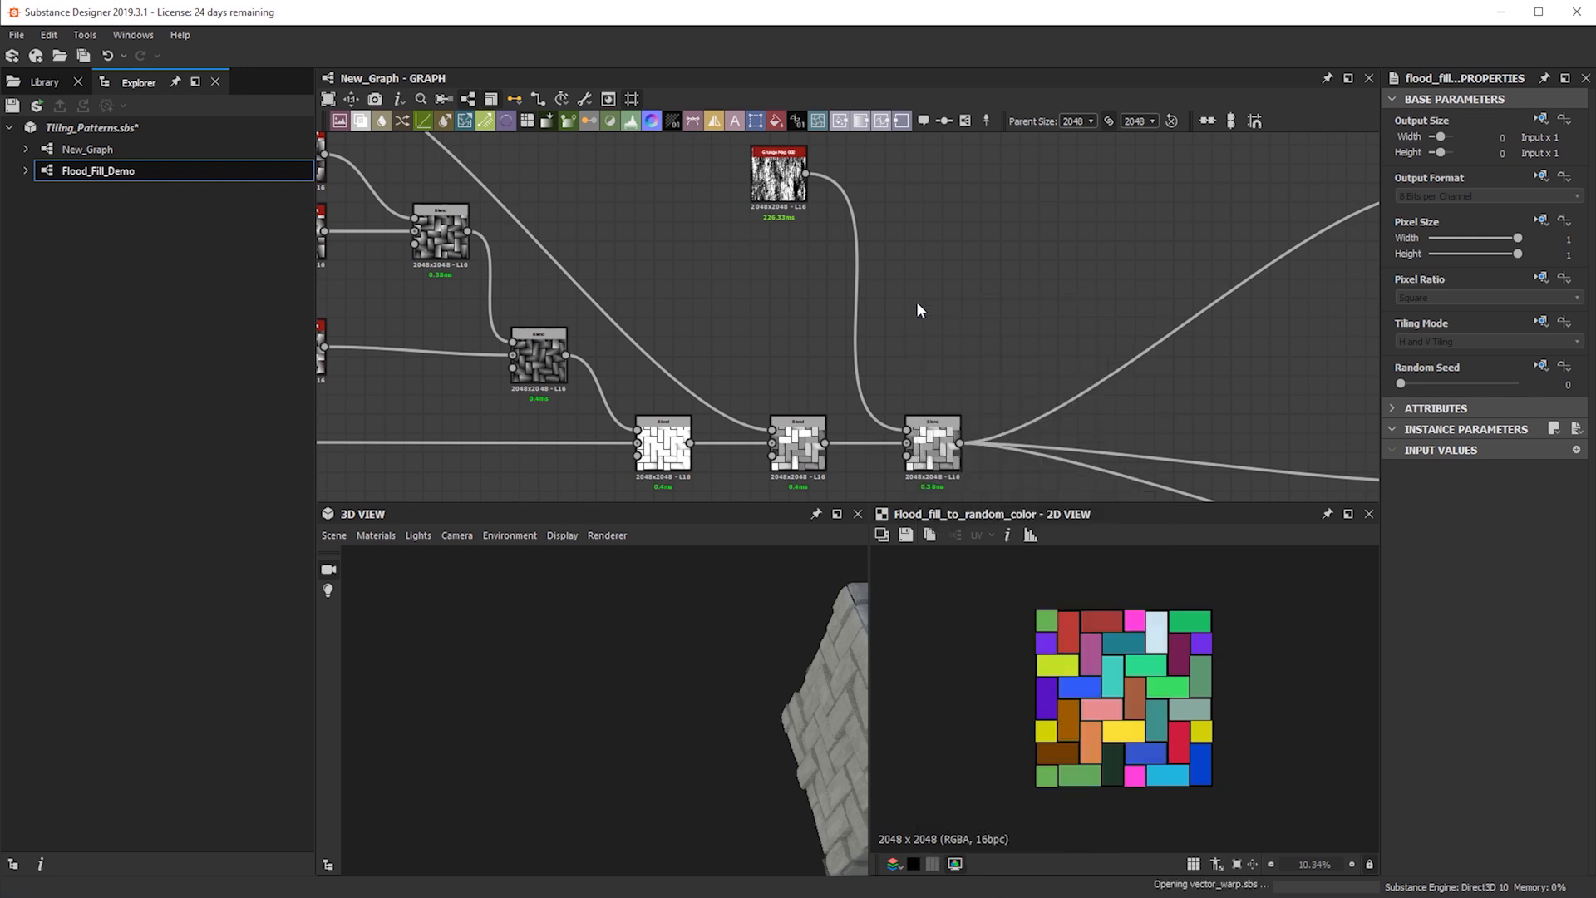
{"action": "scroll", "coordinate": [915, 312], "scroll_direction": "up", "scroll_amount": 1}
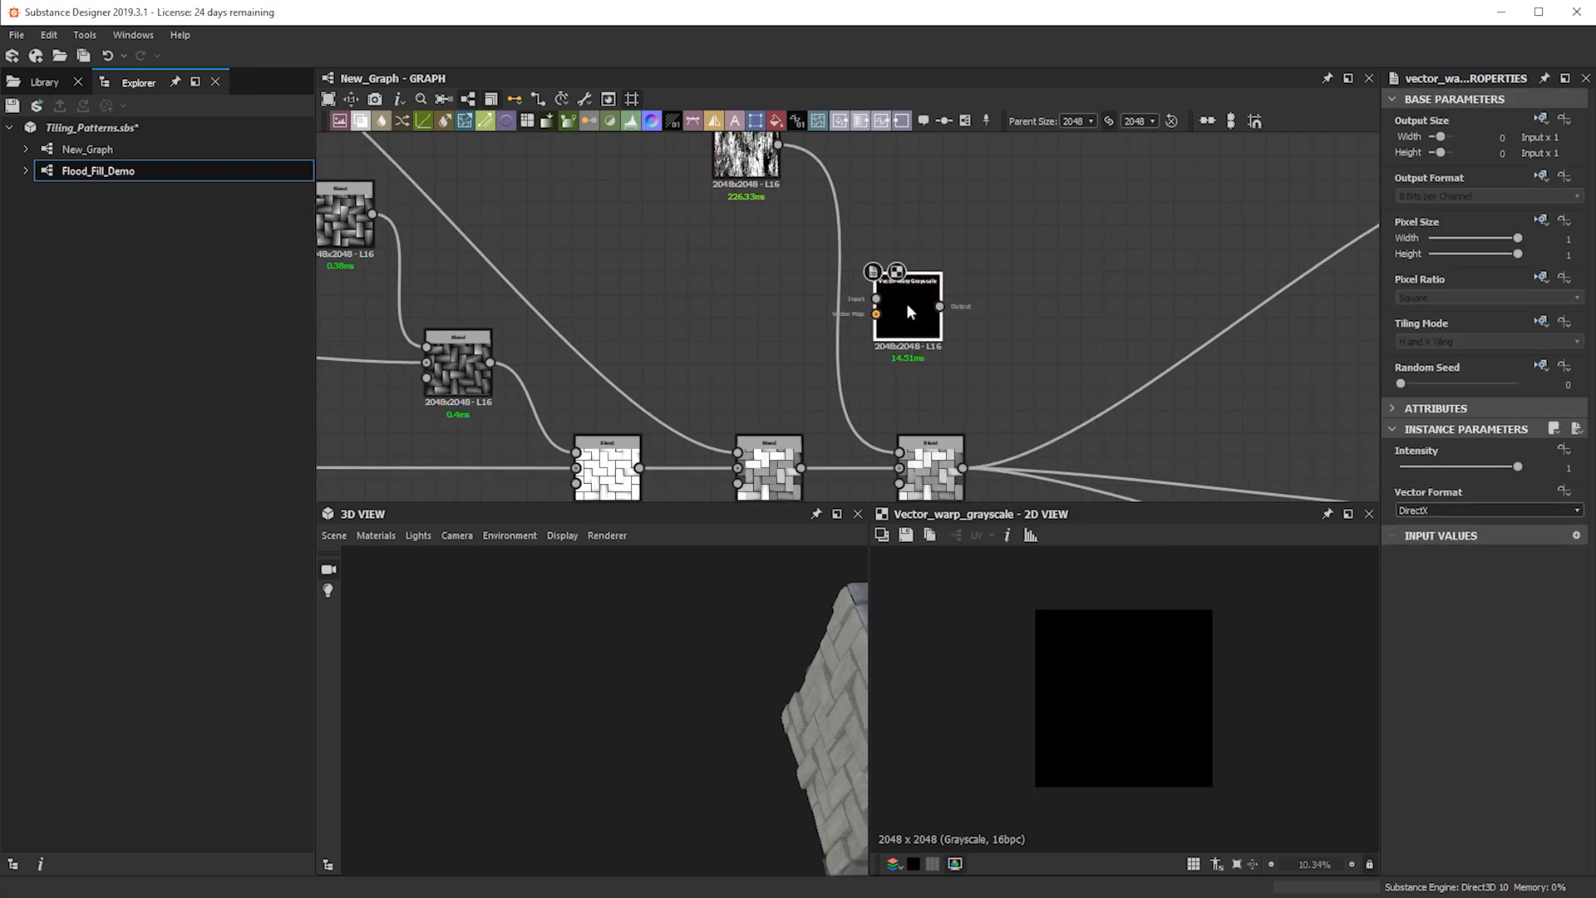
{"action": "left_click_drag", "start_coordinate": [919, 331], "coordinate": [932, 308]}
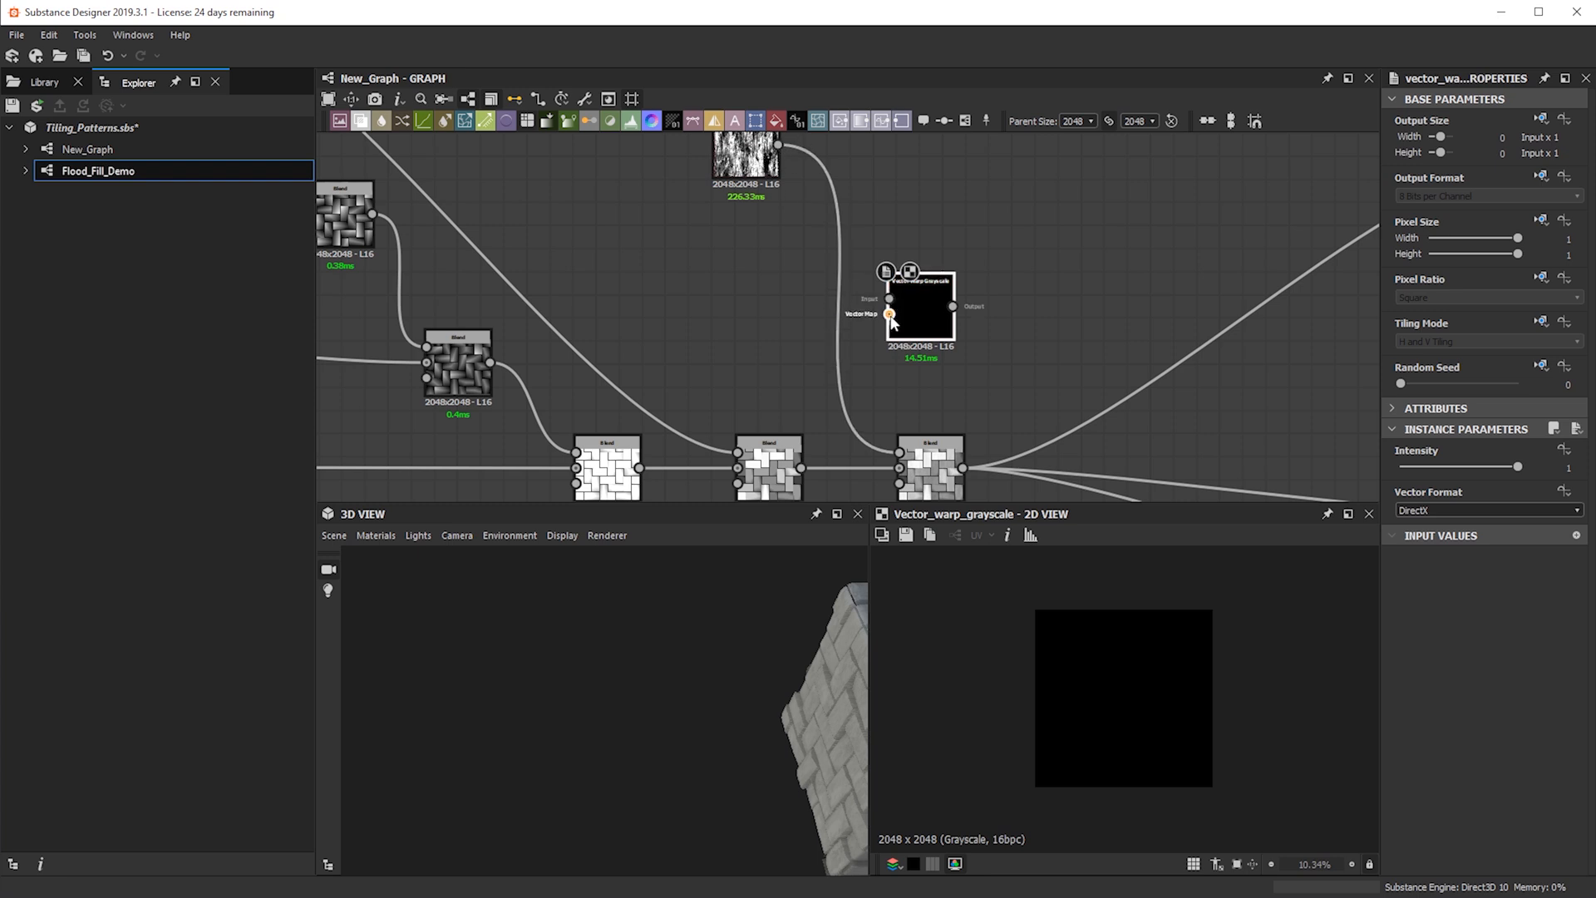
Feed Grunge Map 002 into the Vector Warp Grayscale input and Flood Fill to Random Color into its Vector Map input
{"action": "scroll", "coordinate": [761, 271], "scroll_direction": "down", "scroll_amount": 3}
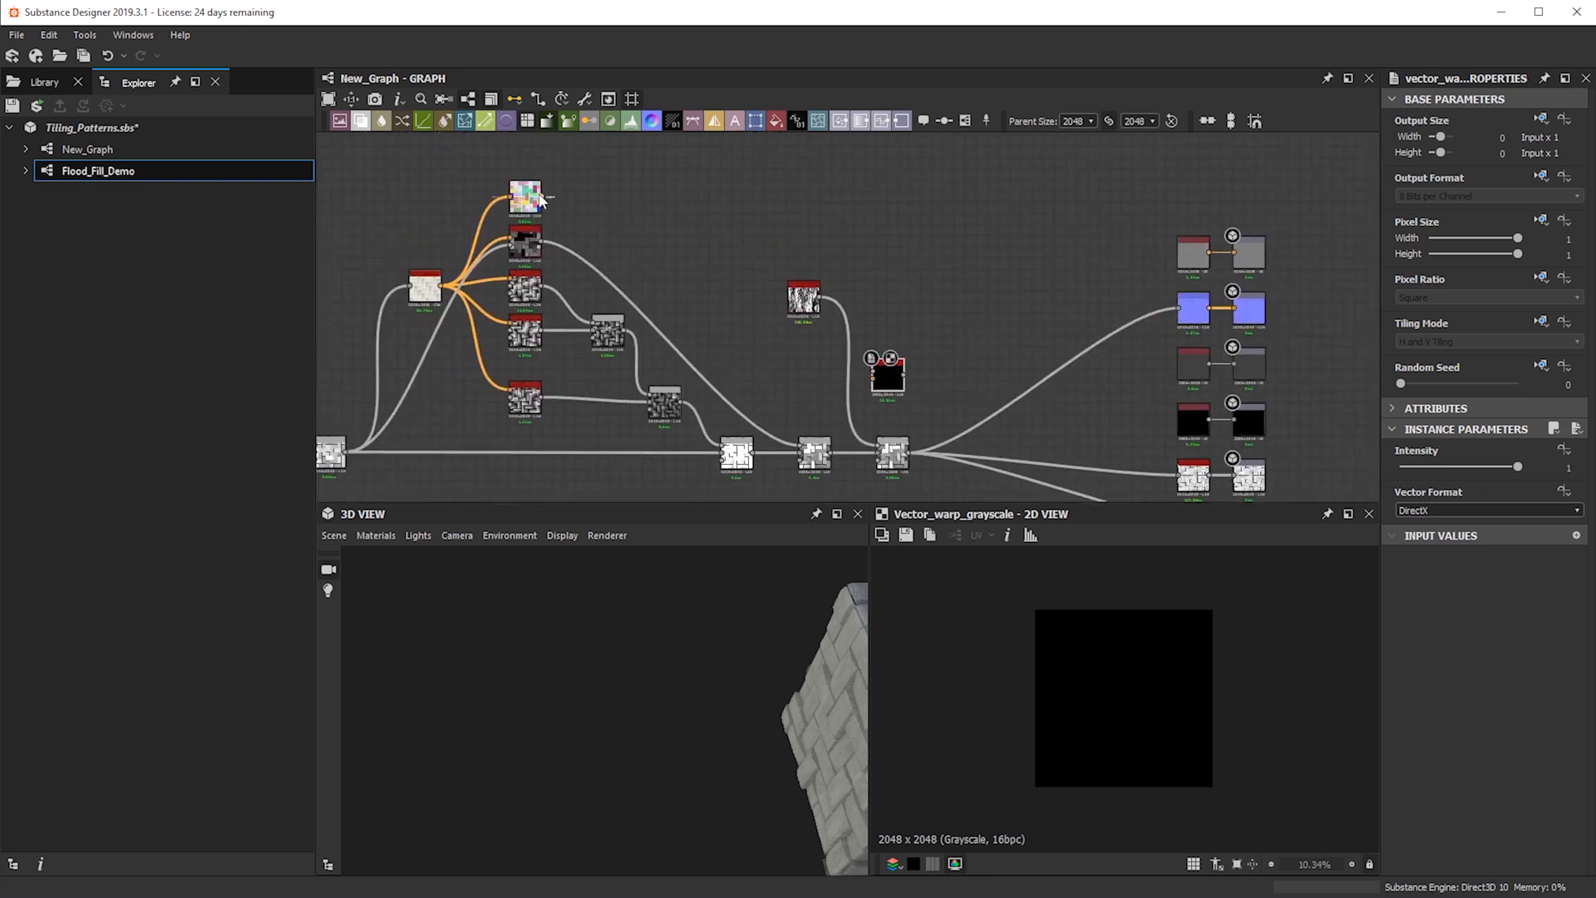
{"action": "scroll", "coordinate": [891, 378], "scroll_direction": "up", "scroll_amount": 4}
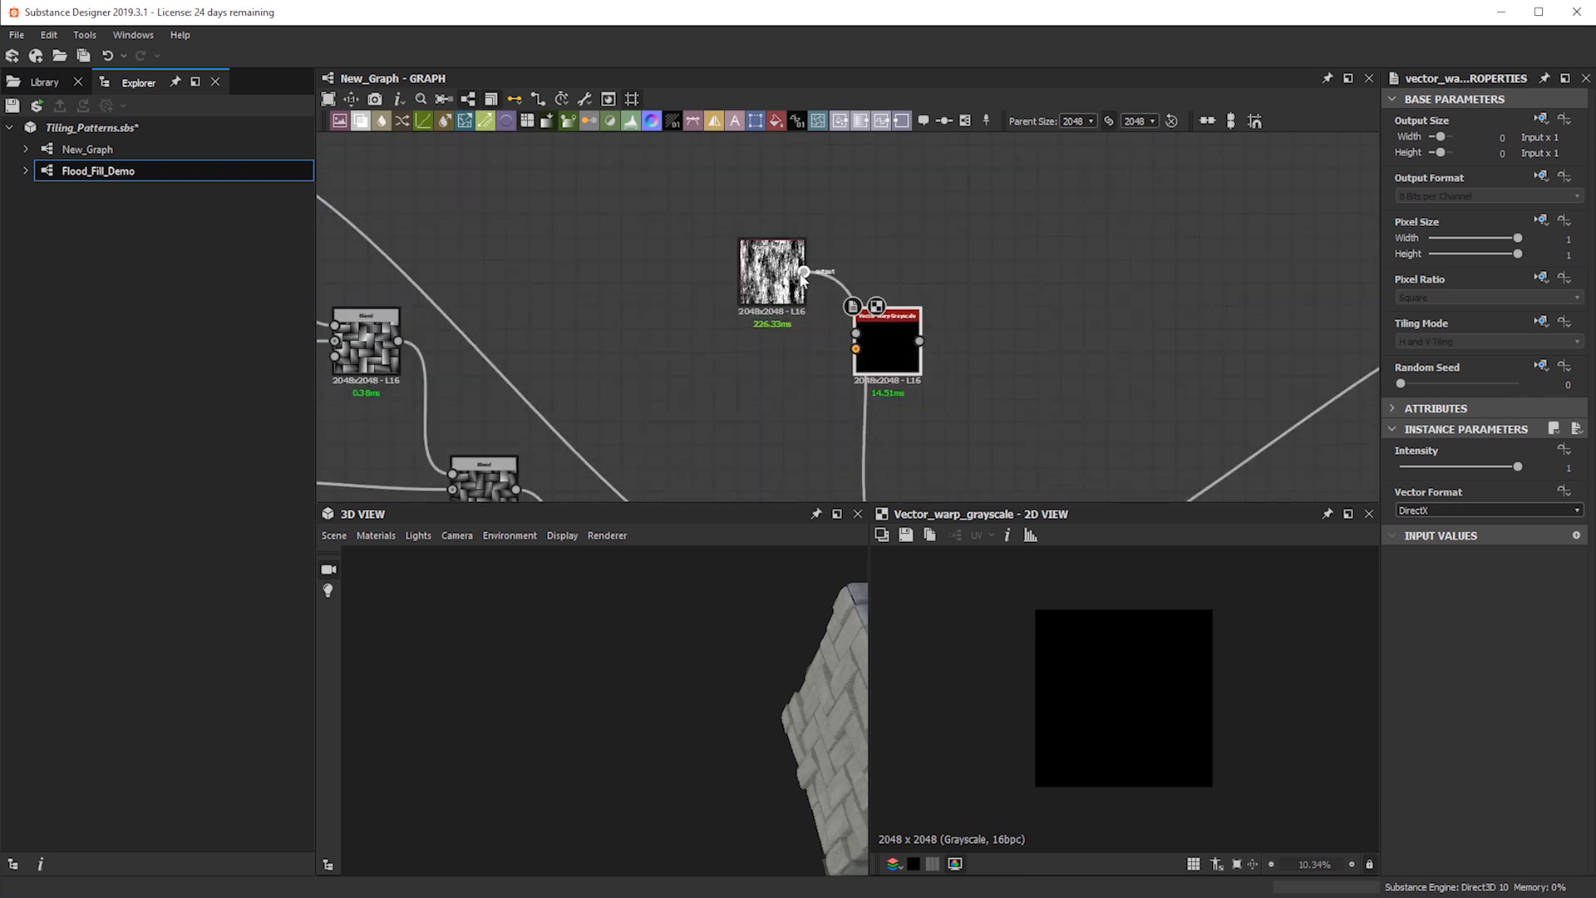
{"action": "left_click_drag", "start_coordinate": [880, 336], "coordinate": [927, 337]}
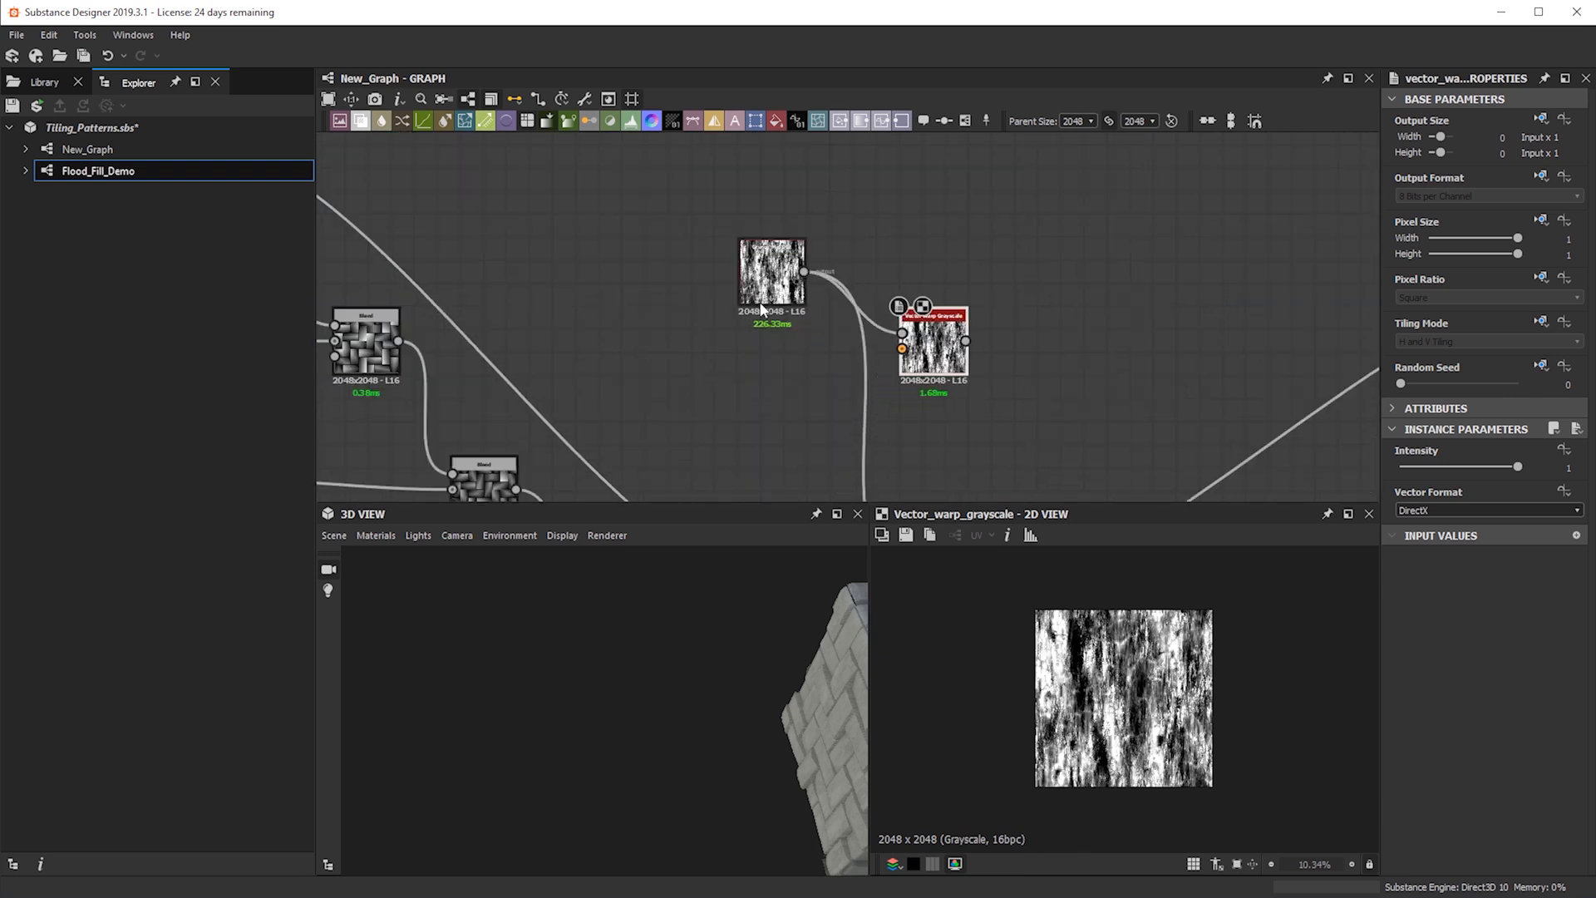
{"action": "scroll", "coordinate": [776, 301], "scroll_direction": "down", "scroll_amount": 3}
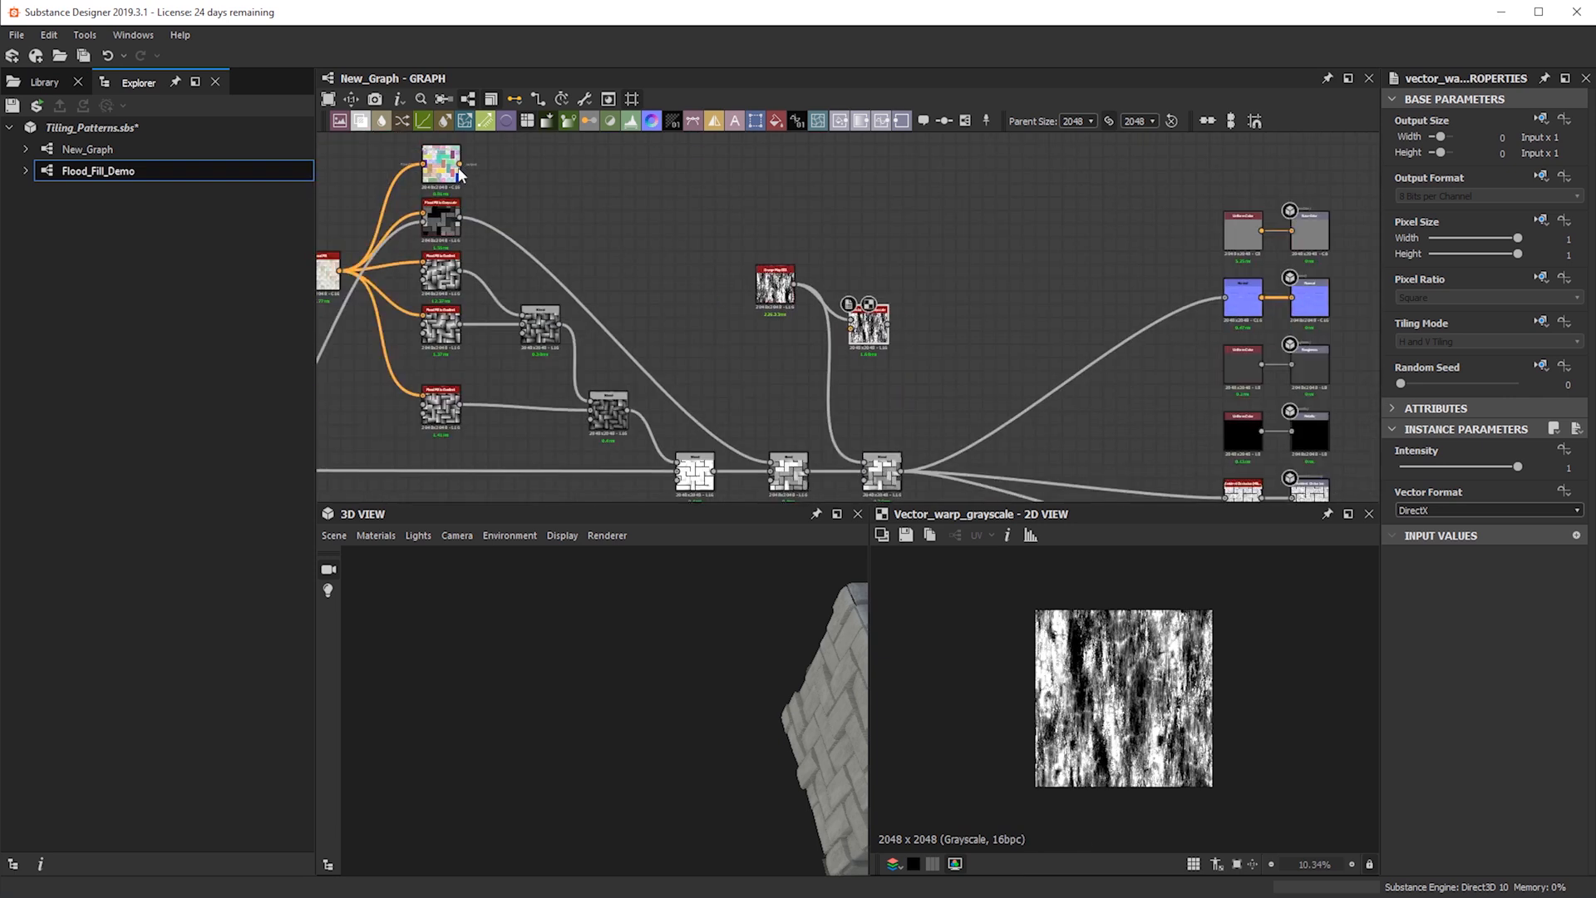
{"action": "scroll", "coordinate": [459, 166], "scroll_direction": "up", "scroll_amount": 3}
{"action": "left_click_drag", "start_coordinate": [475, 167], "coordinate": [1175, 456]}
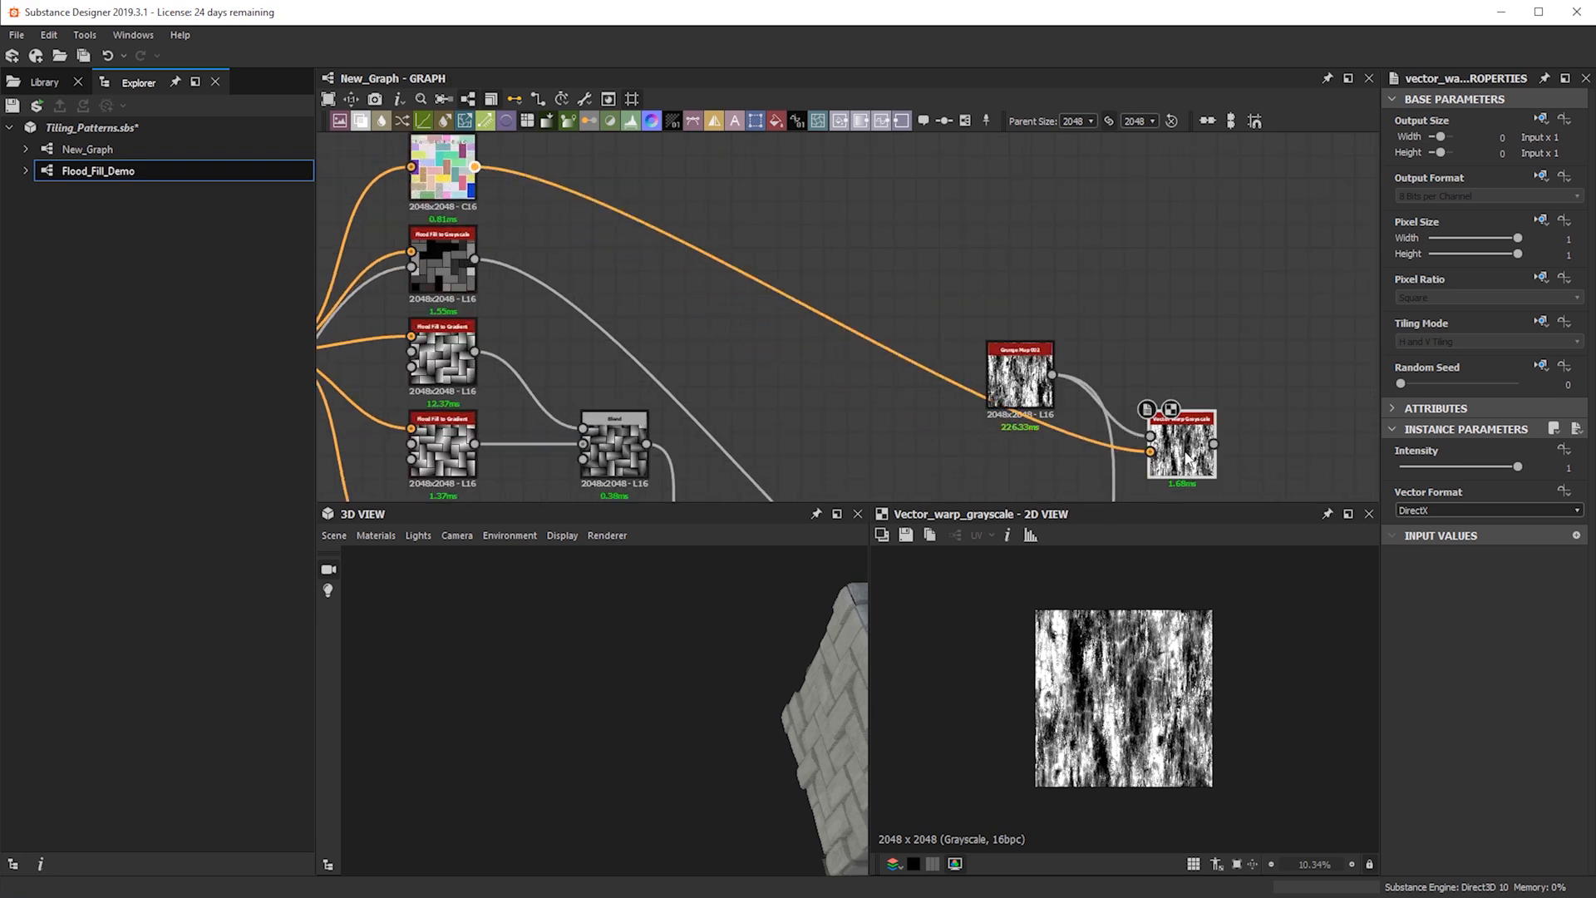
Reduce the Vector Warp Grayscale intensity to 0.44
{"action": "scroll", "coordinate": [1160, 676], "scroll_direction": "up", "scroll_amount": 5}
{"action": "middle_click_drag", "start_coordinate": [1103, 678], "coordinate": [1116, 761]}
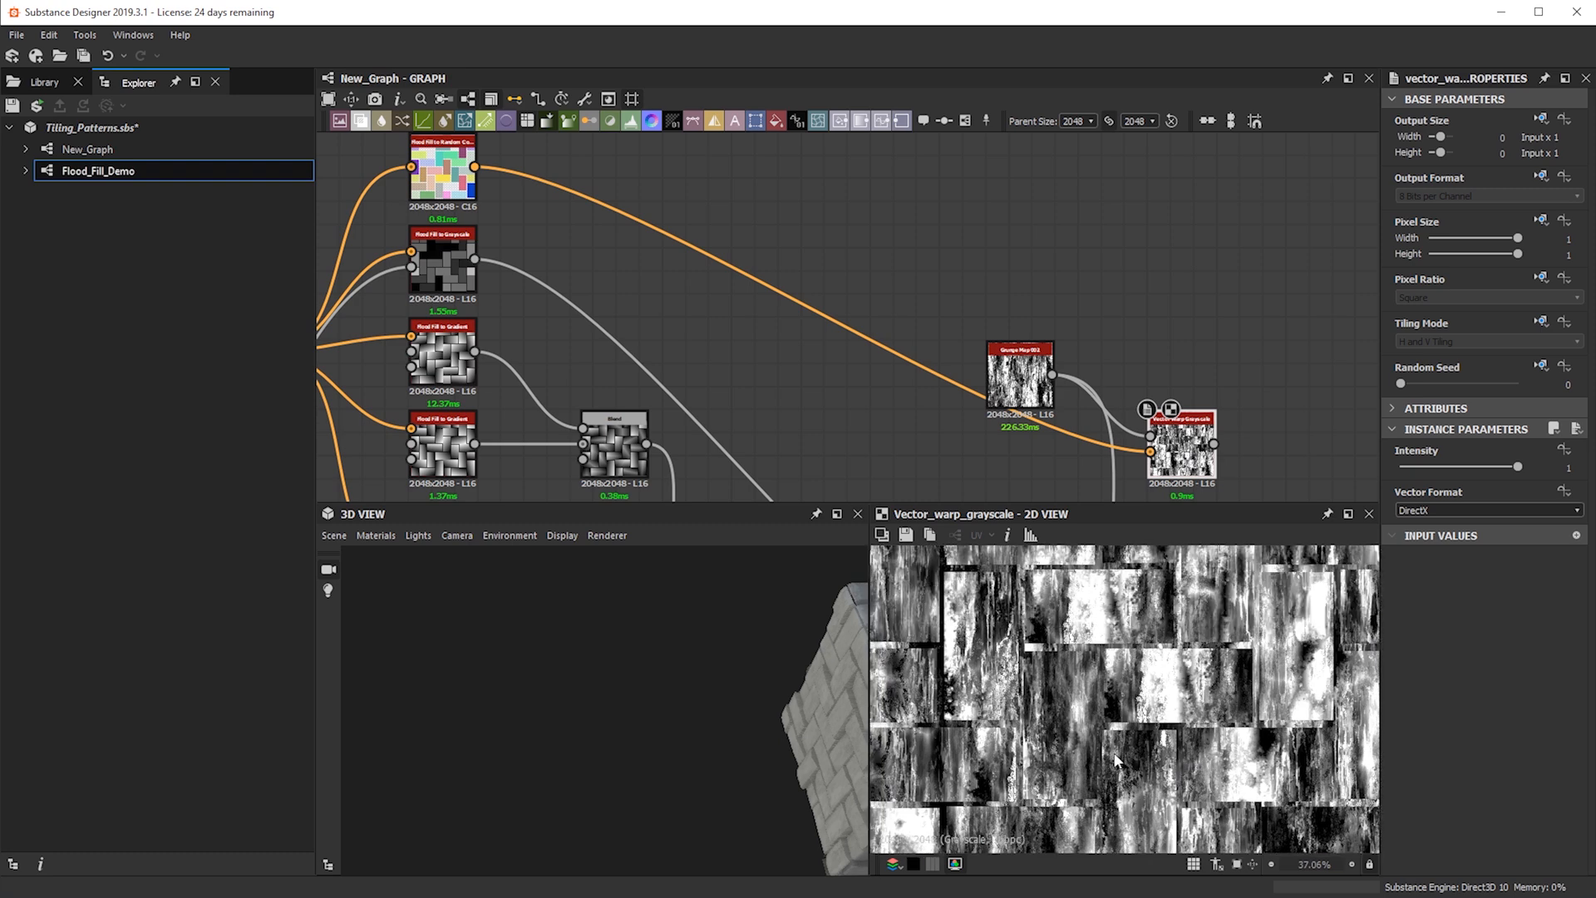
{"action": "scroll", "coordinate": [1166, 684], "scroll_direction": "up", "scroll_amount": 1}
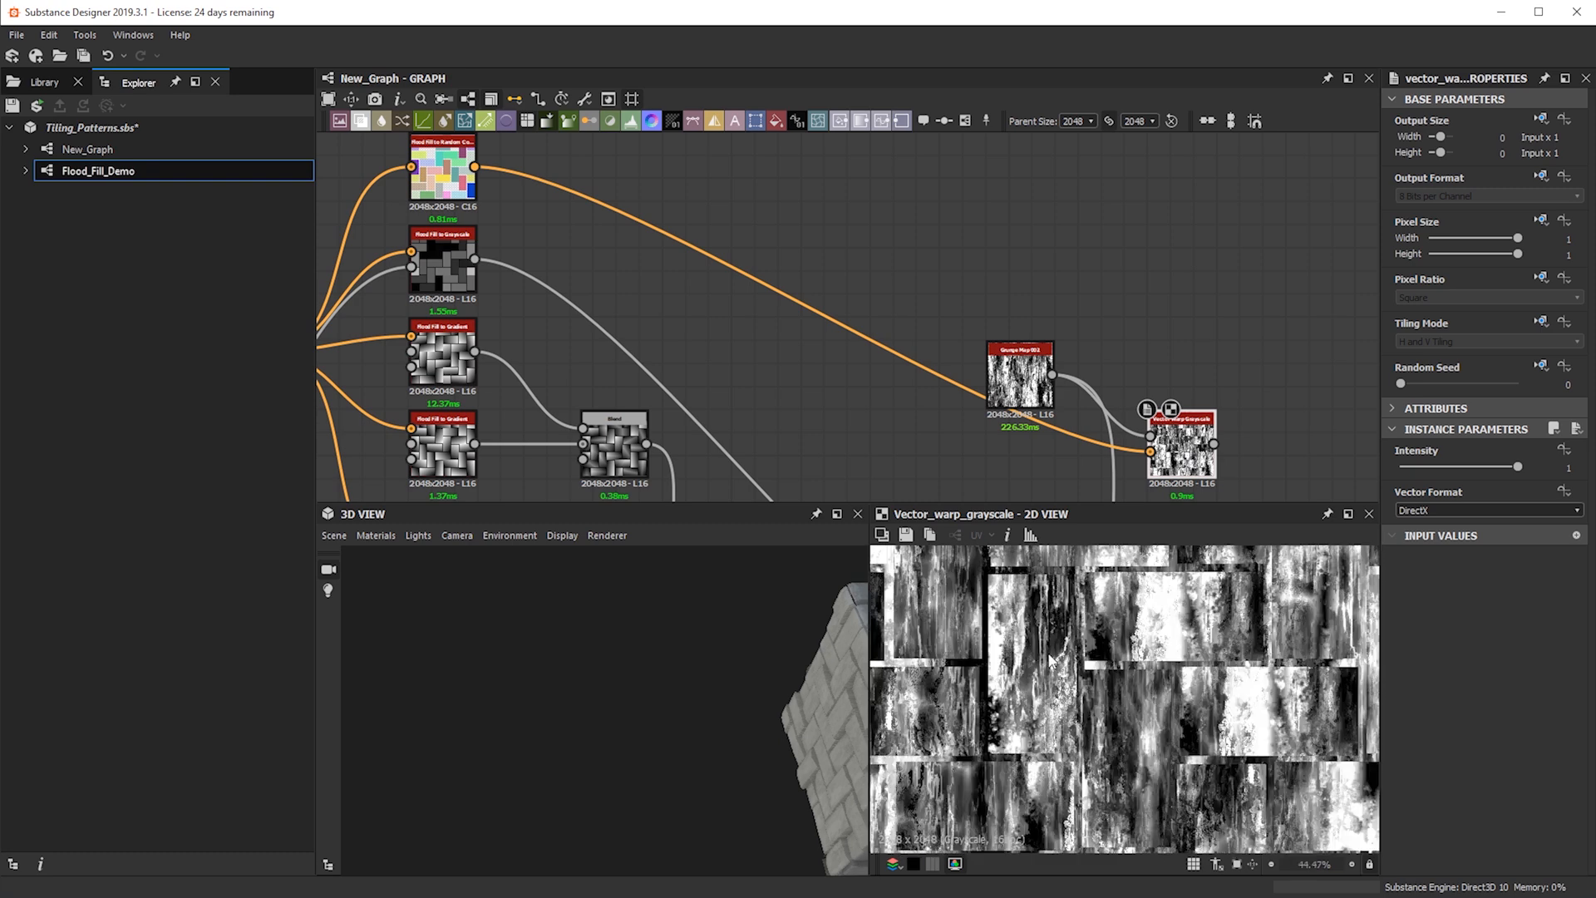
{"action": "scroll", "coordinate": [925, 723], "scroll_direction": "down", "scroll_amount": 1}
{"action": "middle_click_drag", "start_coordinate": [927, 724], "coordinate": [1203, 507]}
{"action": "middle_click_drag", "start_coordinate": [1197, 586], "coordinate": [1028, 738]}
{"action": "scroll", "coordinate": [1085, 753], "scroll_direction": "down", "scroll_amount": 1}
{"action": "middle_click_drag", "start_coordinate": [1133, 740], "coordinate": [1189, 761]}
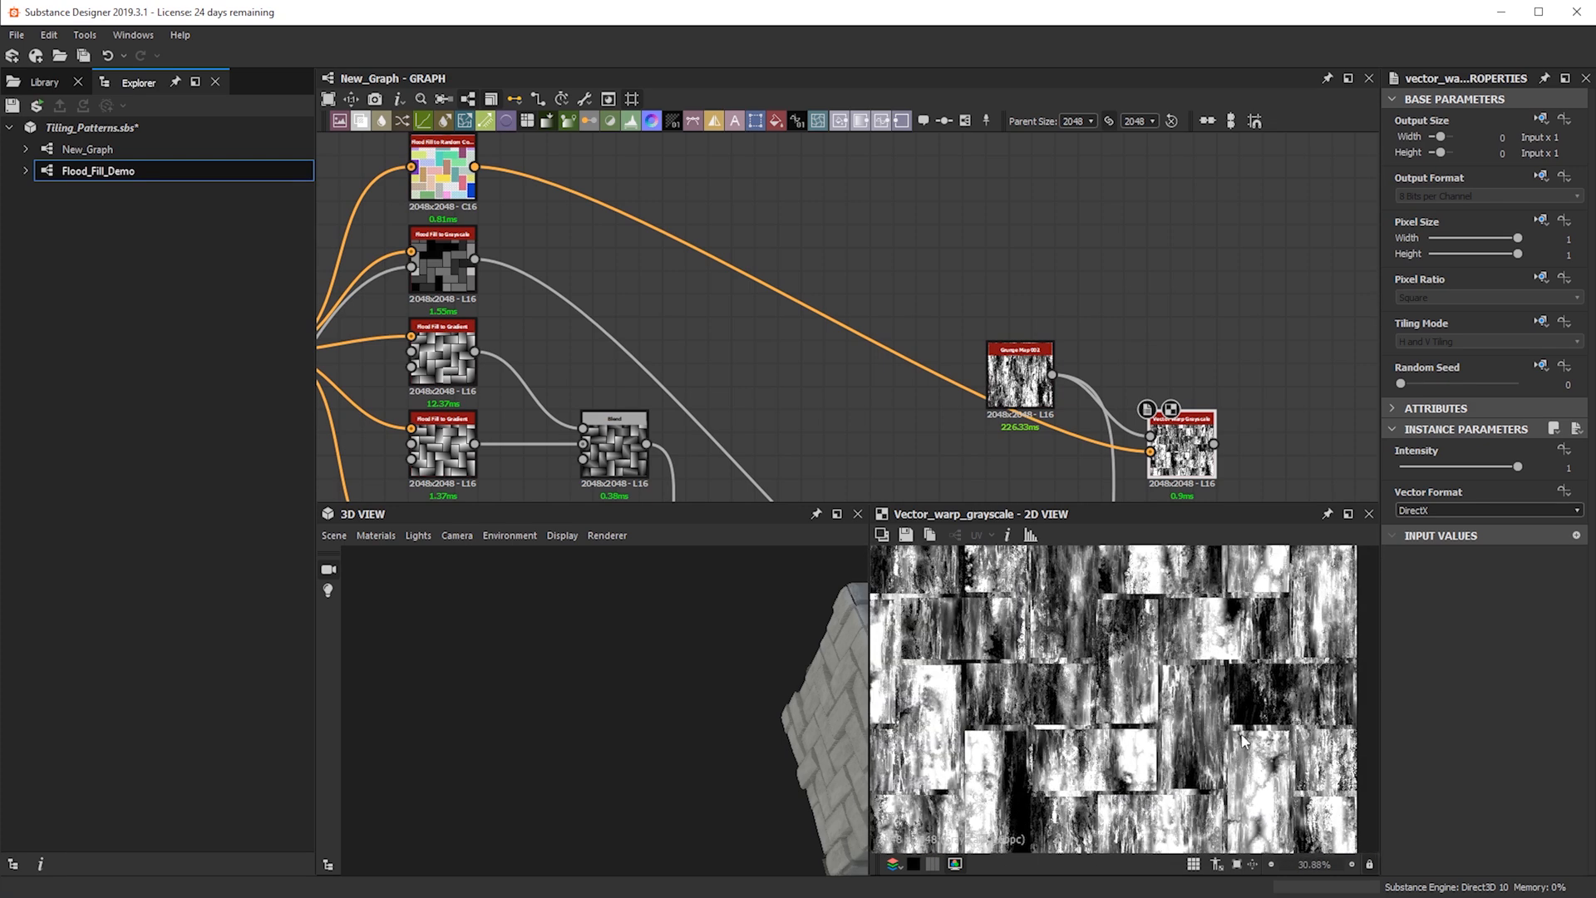
{"action": "left_click_drag", "start_coordinate": [1518, 467], "coordinate": [1451, 470]}
Connect Vector Warp Grayscale to the final Blend's foreground in place of Grunge Map 002, and check the result in 2D and 3D
{"action": "scroll", "coordinate": [1173, 324], "scroll_direction": "down", "scroll_amount": 2}
{"action": "left_click_drag", "start_coordinate": [1201, 258], "coordinate": [1185, 458]}
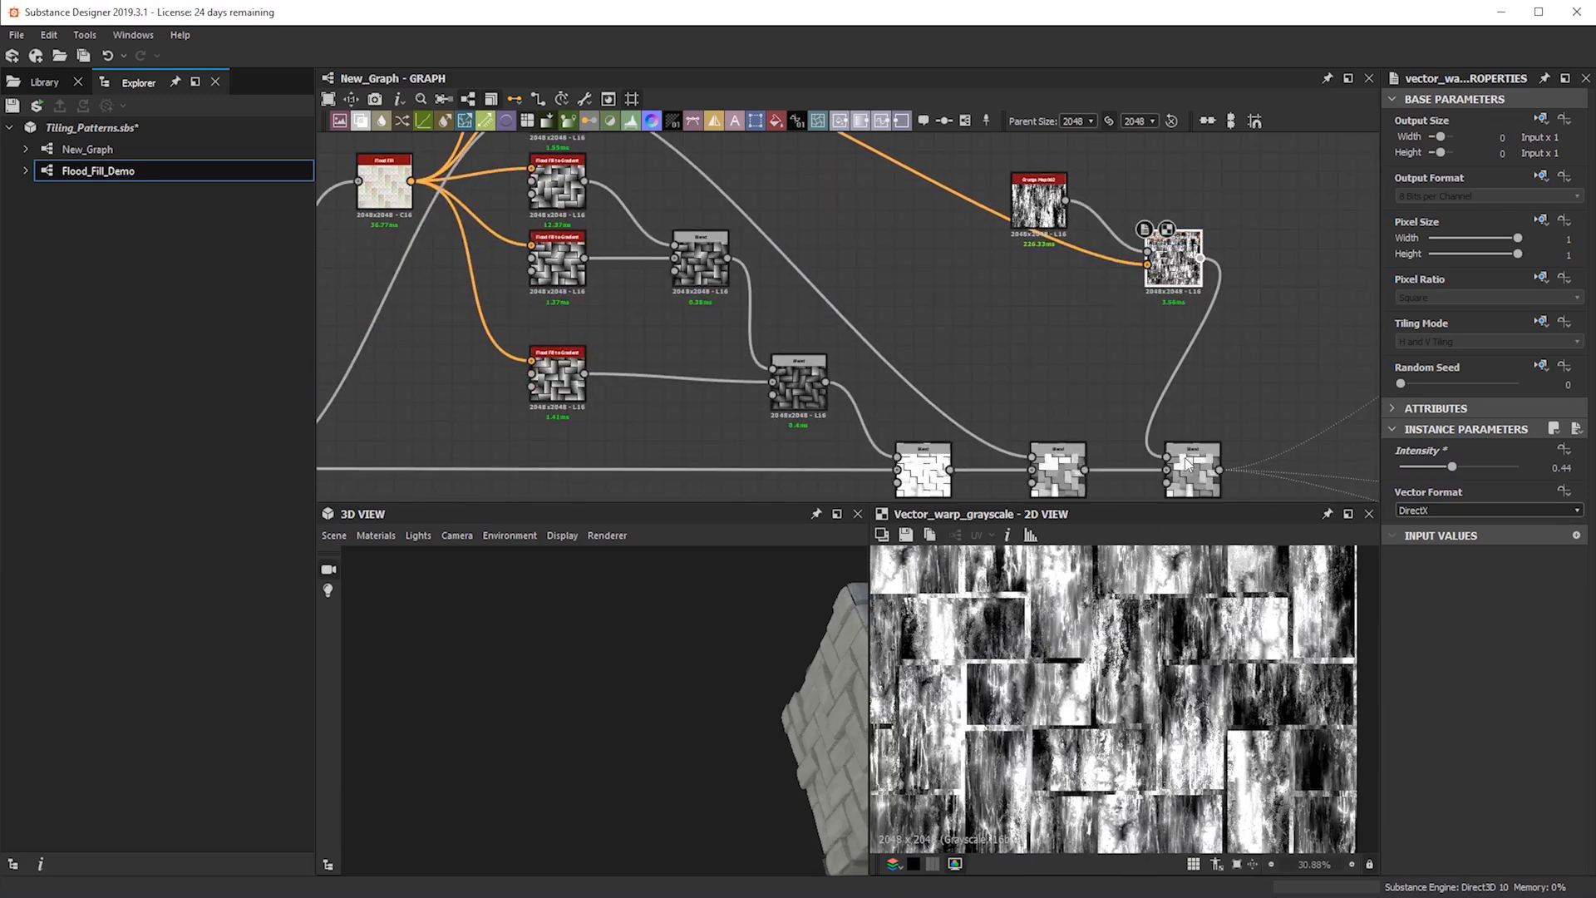
{"action": "left_click", "coordinate": [1189, 466]}
{"action": "double_click", "coordinate": [1189, 465]}
{"action": "left_click_drag", "start_coordinate": [679, 708], "coordinate": [624, 659]}
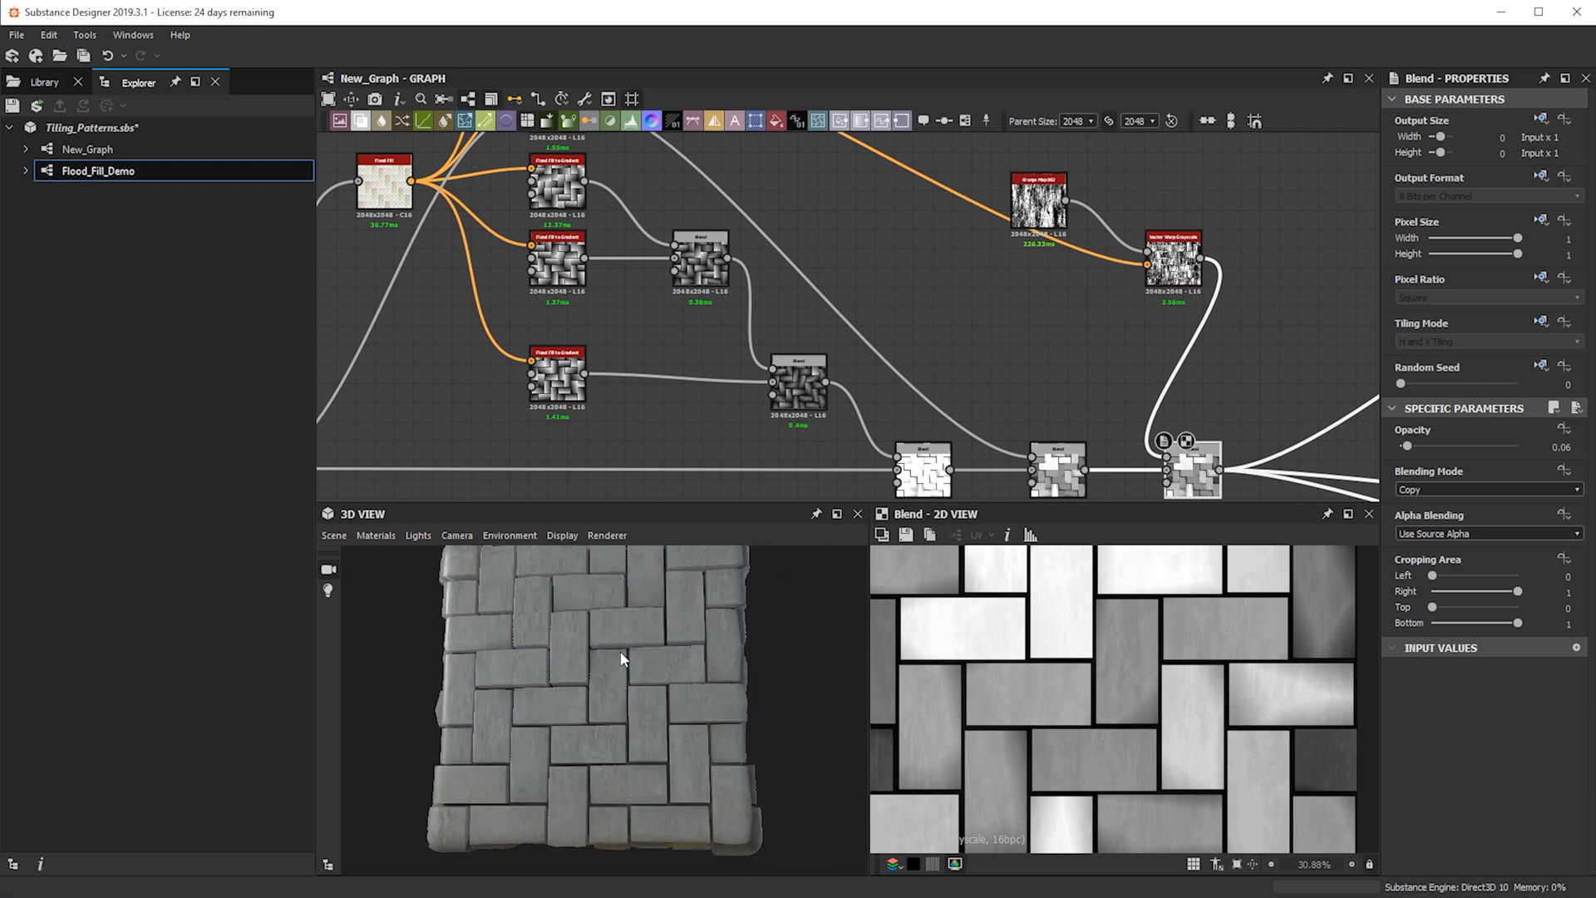
Move Grunge Map 002 closer above the Vector Warp Grayscale node and preview it in 2D
{"action": "left_click_drag", "start_coordinate": [1048, 212], "coordinate": [1096, 185]}
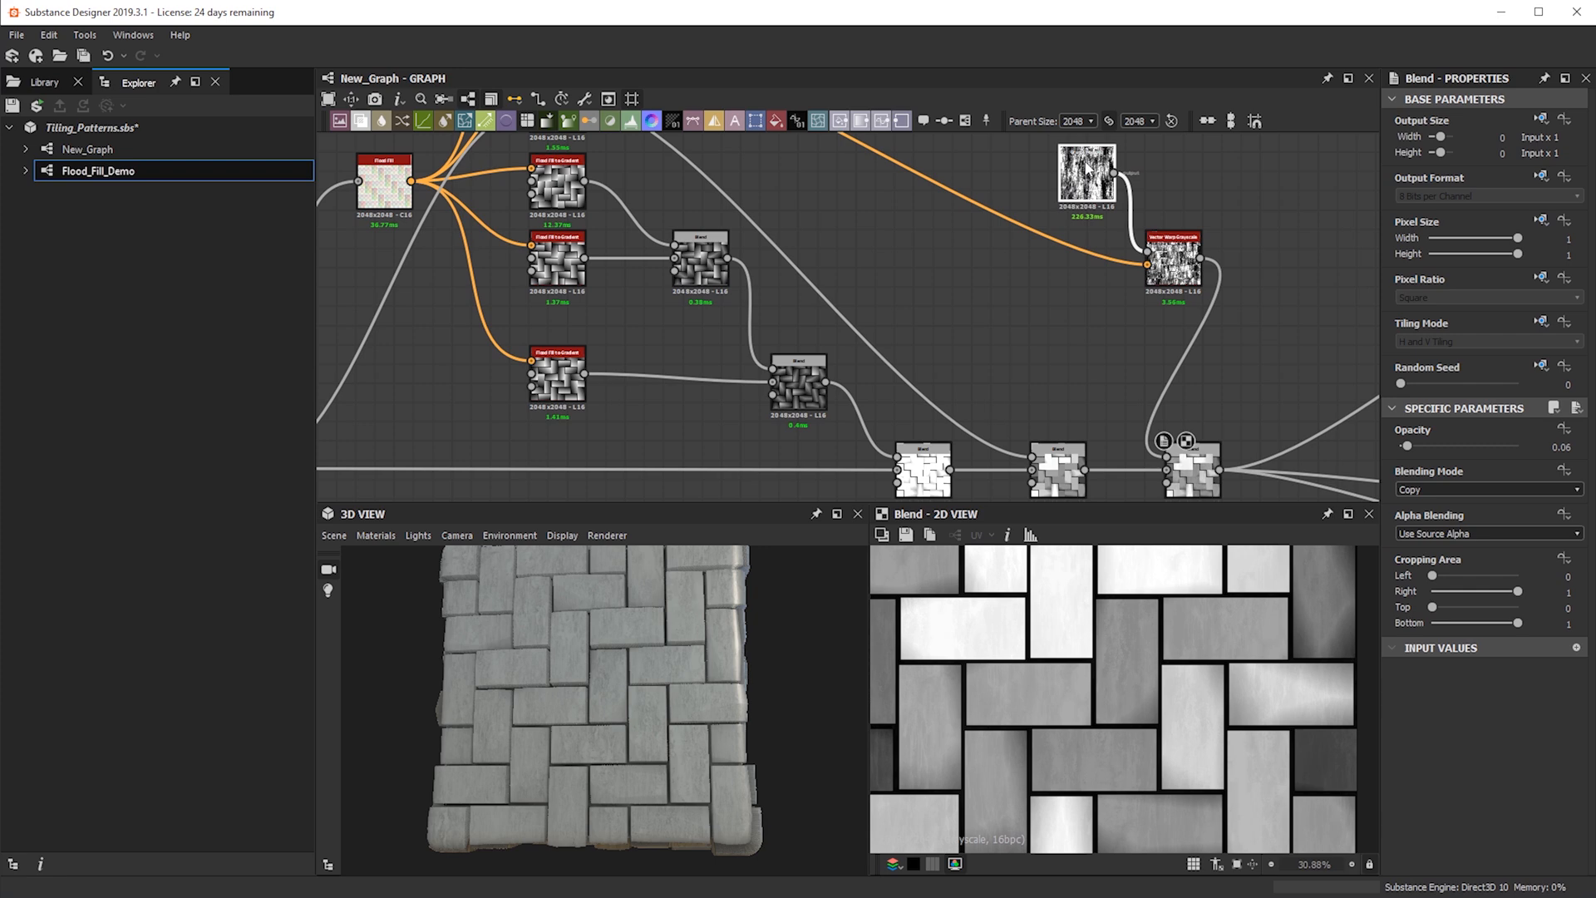
{"action": "double_click", "coordinate": [1088, 175]}
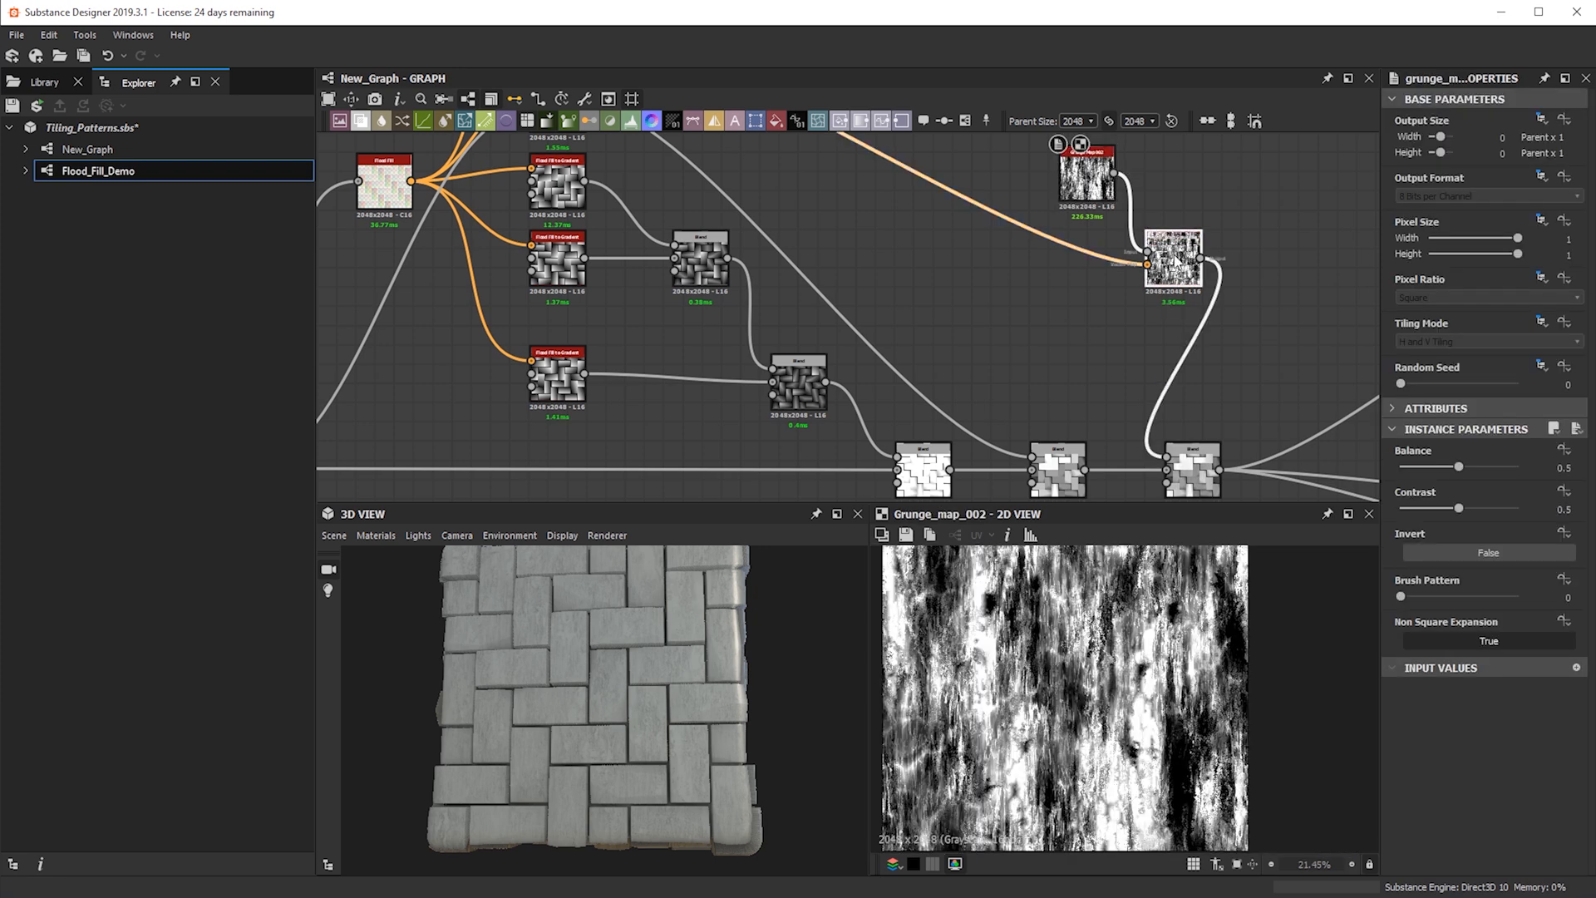
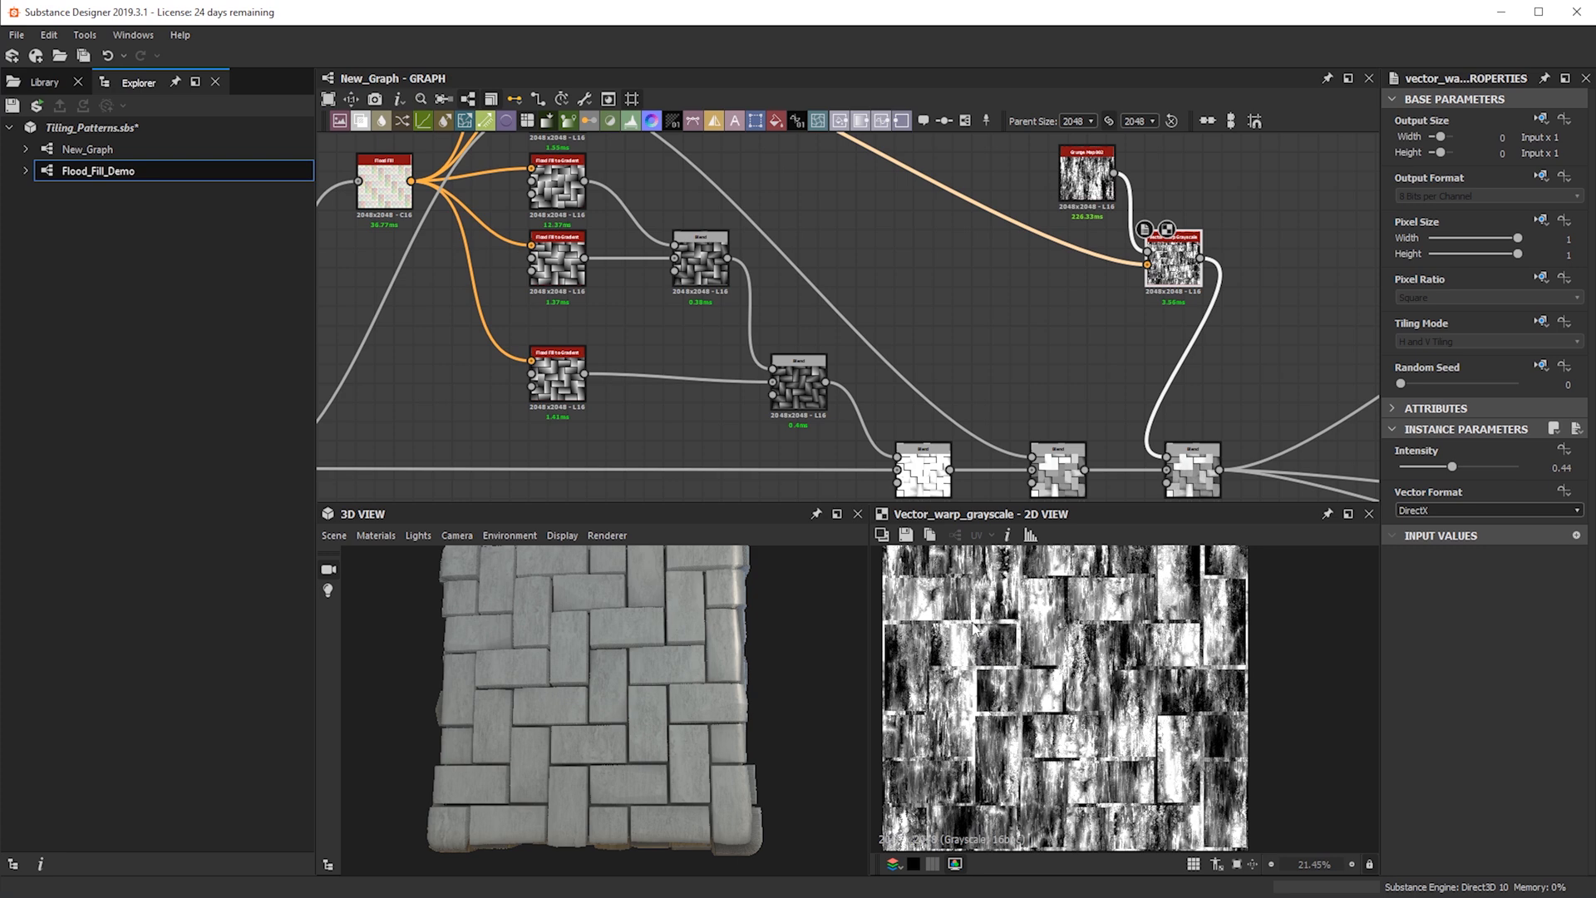
Move the final Blend further along the chain, preview it, raise its opacity to 0.09, and check the surface in 3D
{"action": "middle_click_drag", "start_coordinate": [1105, 366], "coordinate": [964, 331]}
{"action": "left_click_drag", "start_coordinate": [1044, 449], "coordinate": [1120, 449]}
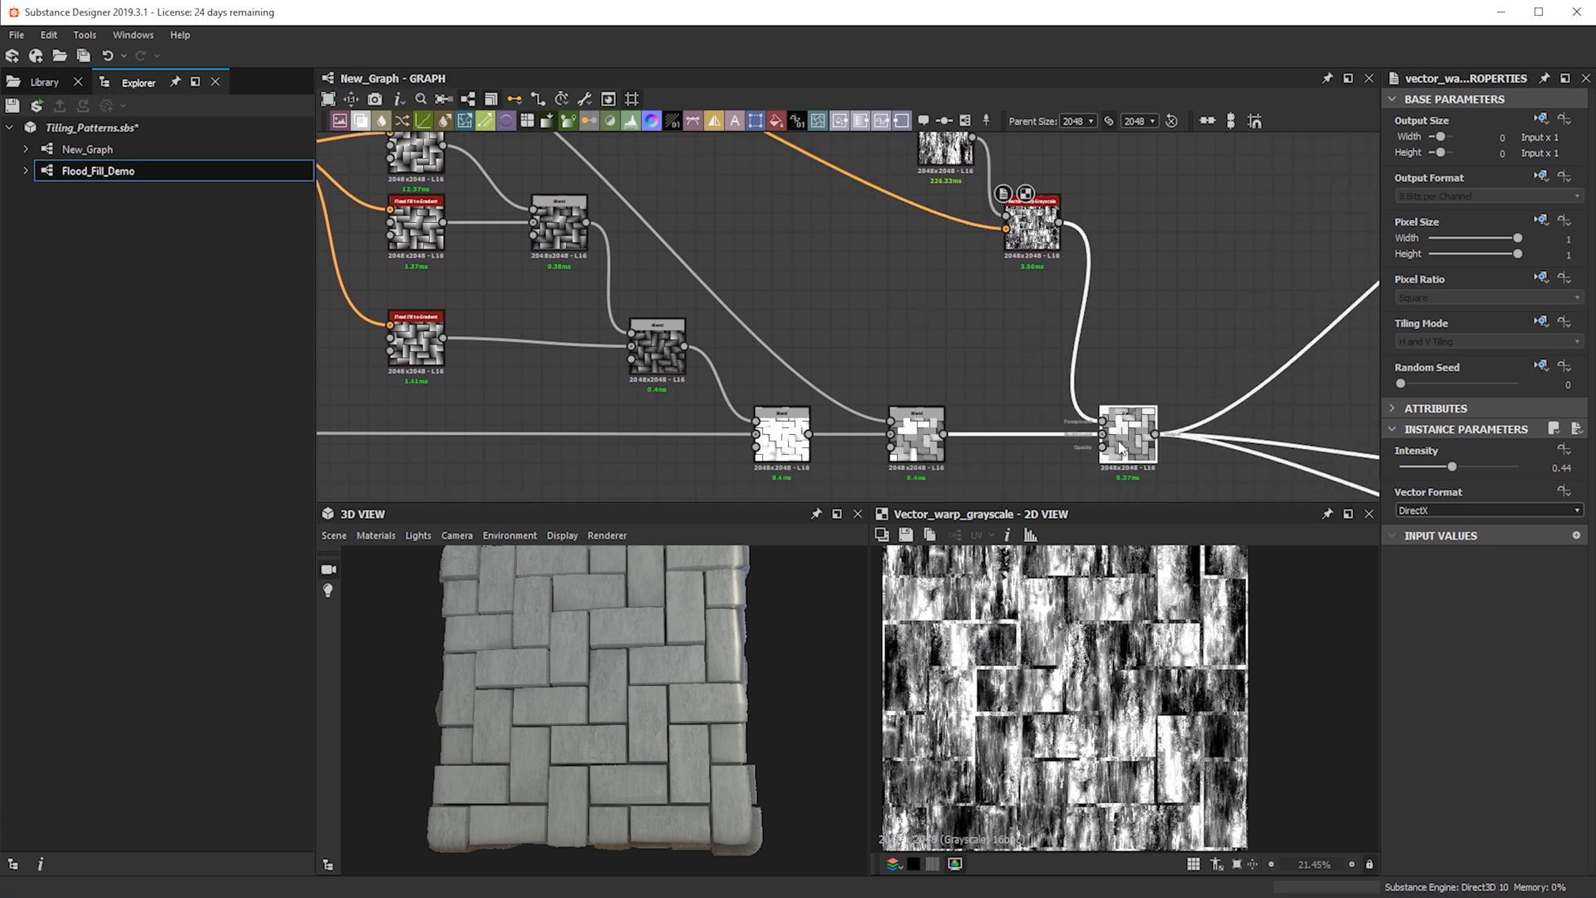
{"action": "double_click", "coordinate": [1129, 430]}
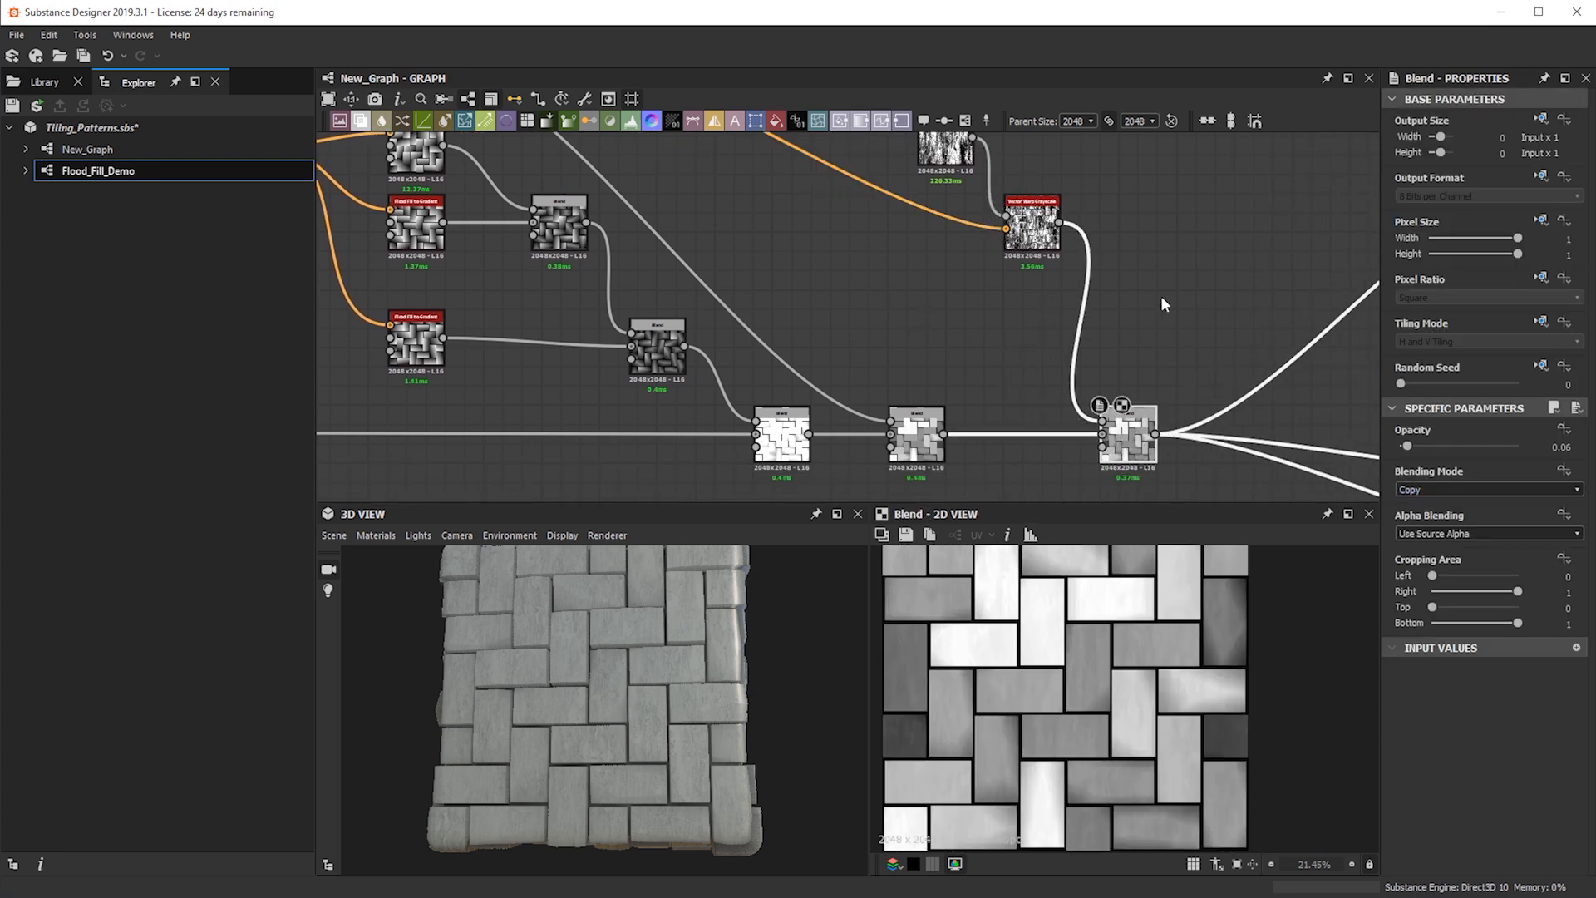
{"action": "left_click", "coordinate": [1412, 447]}
{"action": "left_click_drag", "start_coordinate": [776, 680], "coordinate": [603, 716]}
{"action": "left_click_drag", "start_coordinate": [707, 728], "coordinate": [615, 723]}
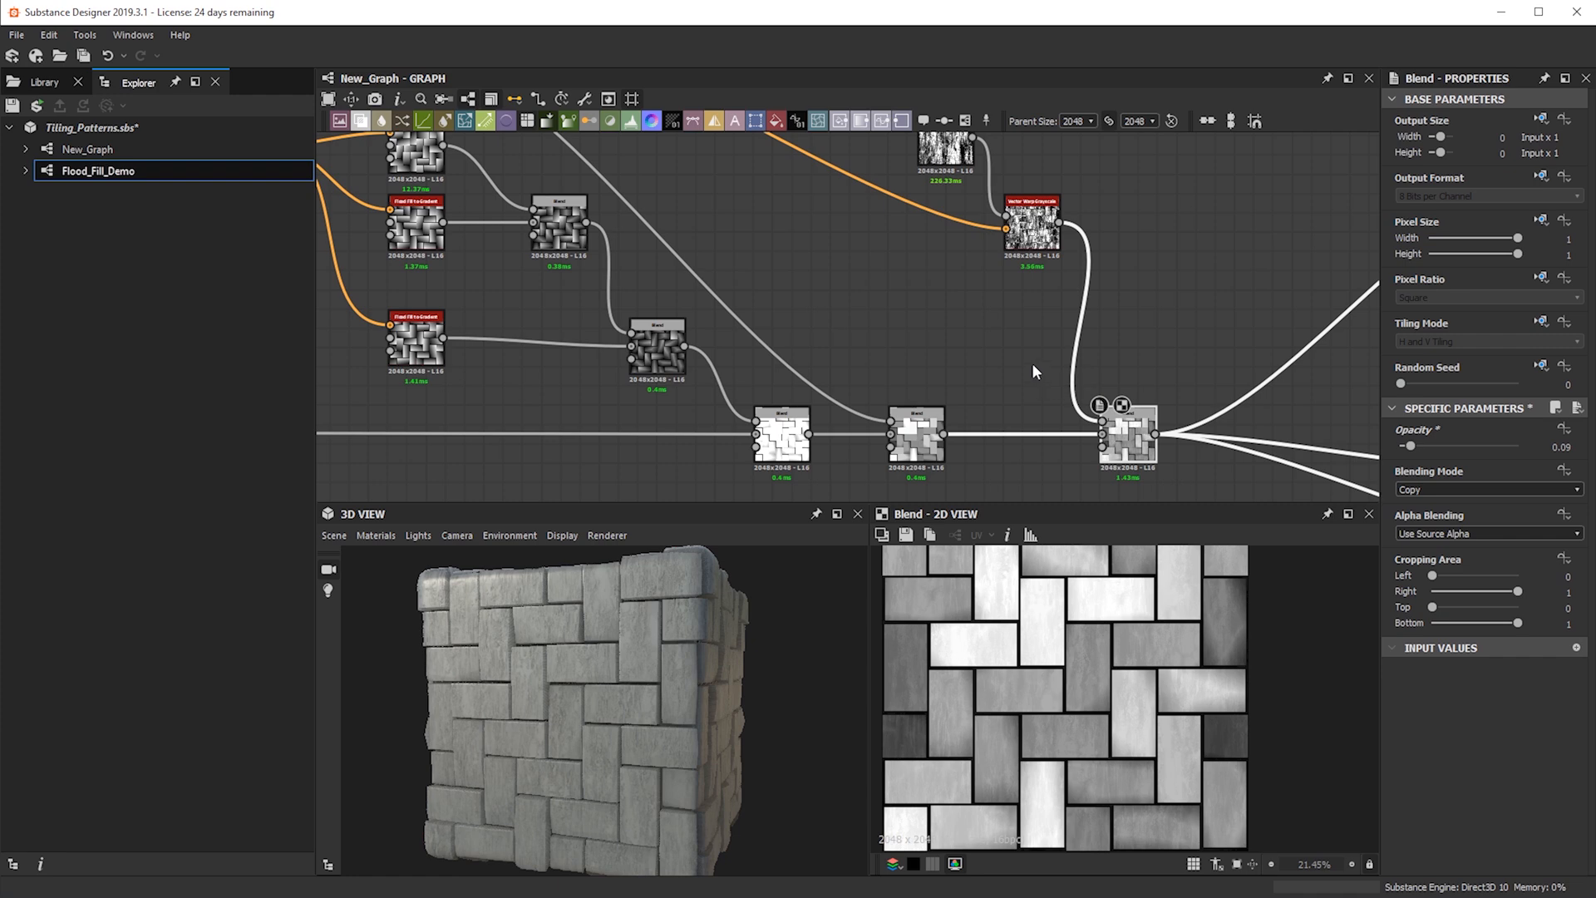
Add a Cells 1 node below the Vector Warp Grayscale node and preview it in 2D
{"action": "scroll", "coordinate": [1040, 374], "scroll_direction": "down", "scroll_amount": 2}
{"action": "key", "text": "space"}
{"action": "type", "text": "cells"}
{"action": "key", "text": "Down"}
{"action": "key", "text": "Up"}
{"action": "key", "text": "Down"}
{"action": "key", "text": "Up"}
{"action": "key", "text": "Down"}
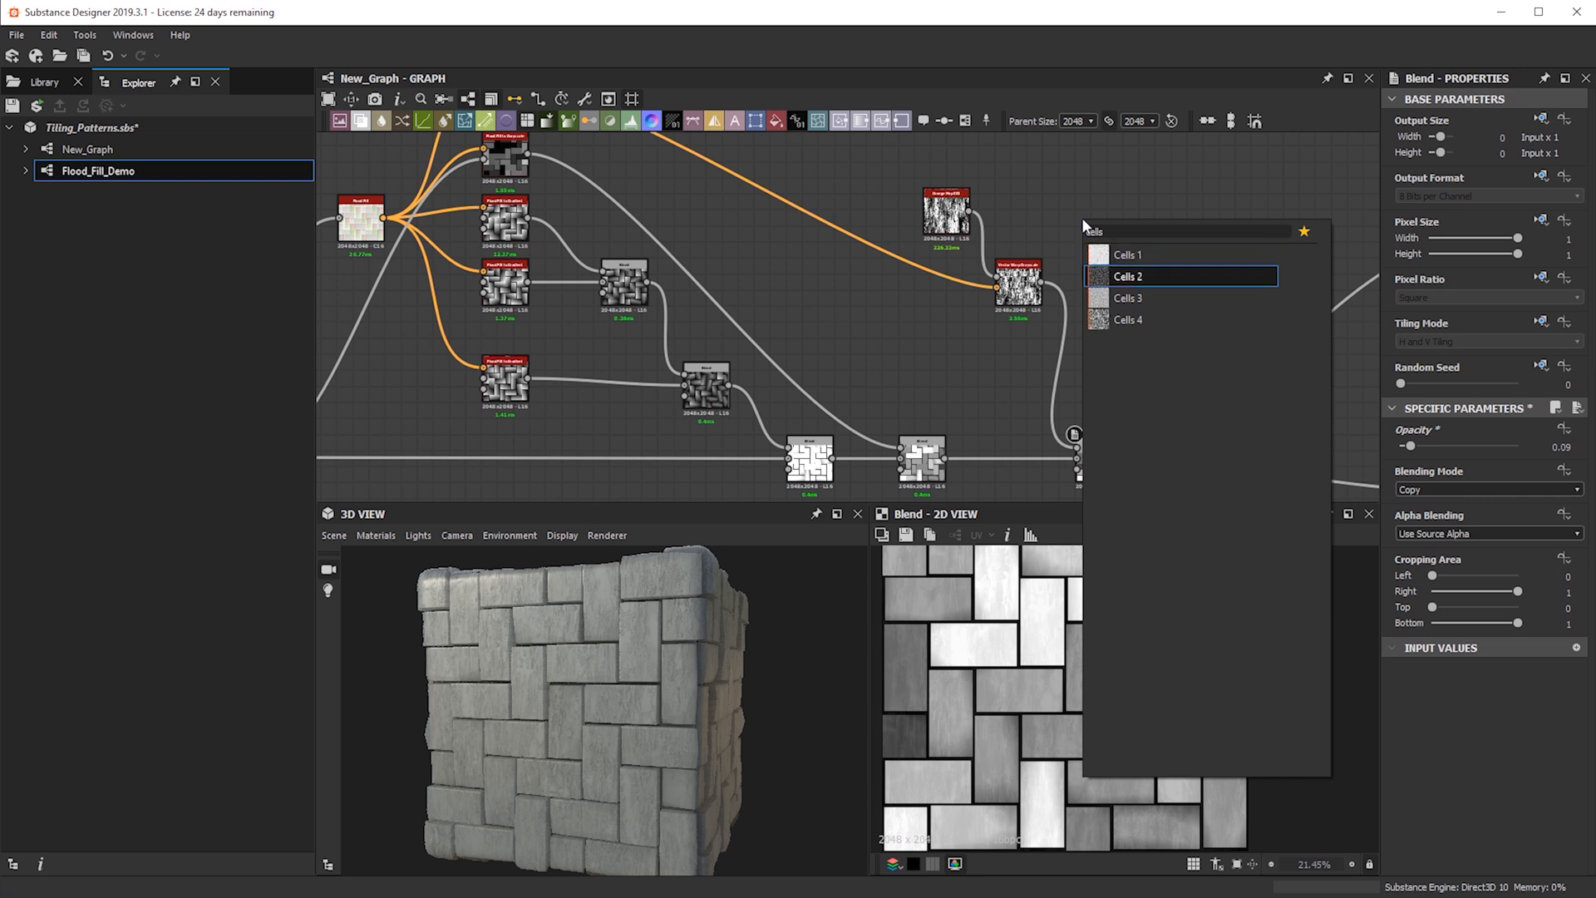
{"action": "key", "text": "Up"}
{"action": "key", "text": "Return"}
{"action": "double_click", "coordinate": [984, 357]}
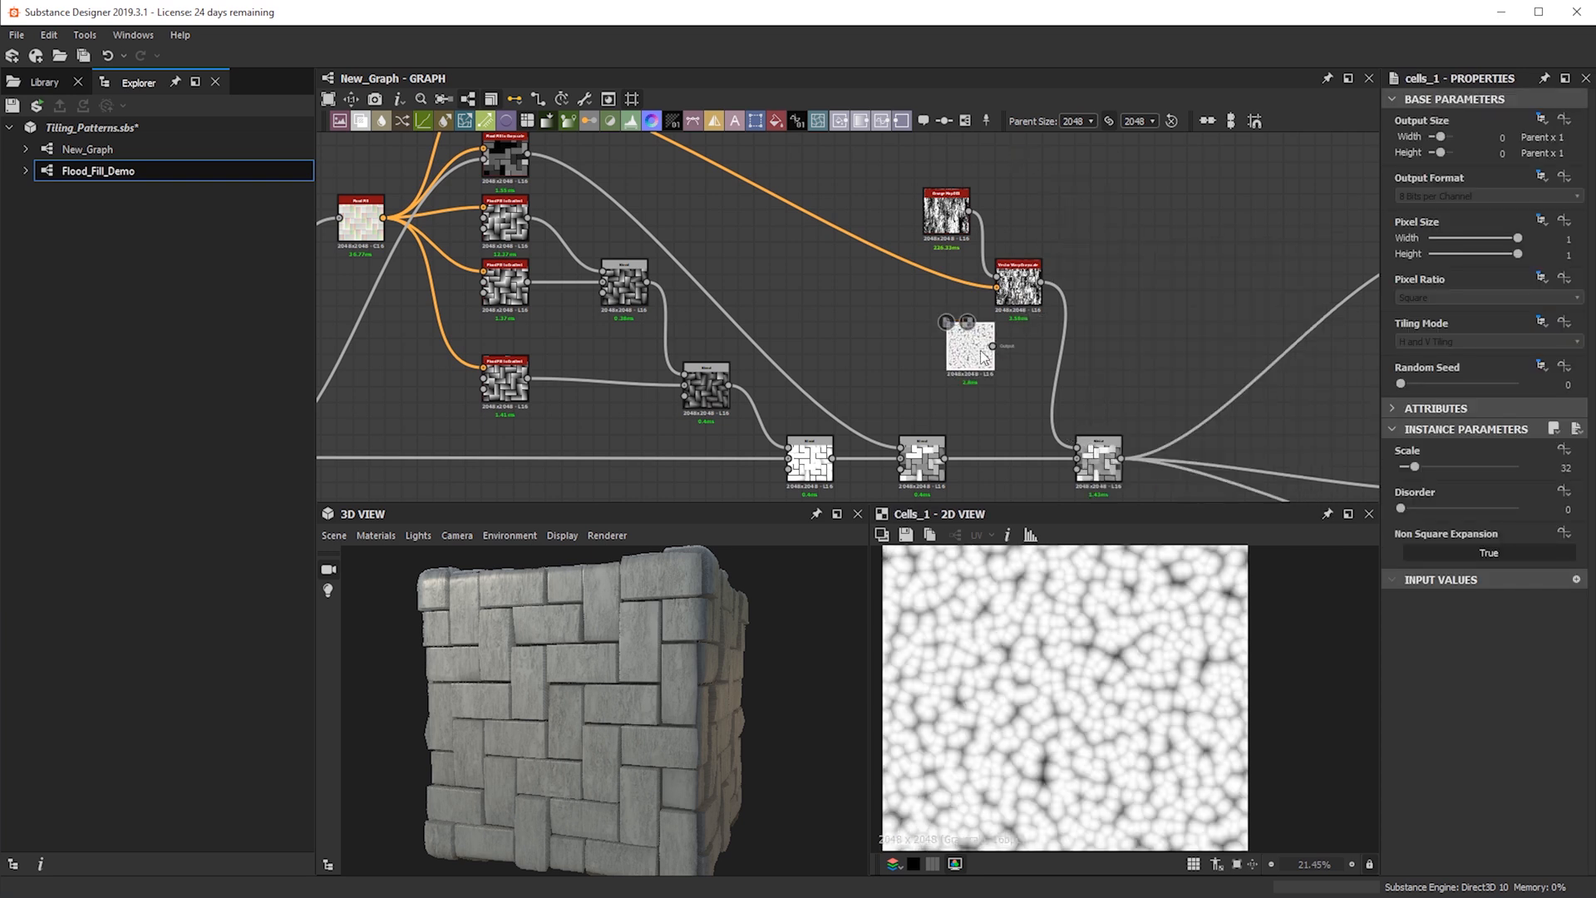
Lower the Cells 1 scale for larger cells, feed it into a new Edge Detect node, and reduce the edge roundness
{"action": "left_click", "coordinate": [1406, 466]}
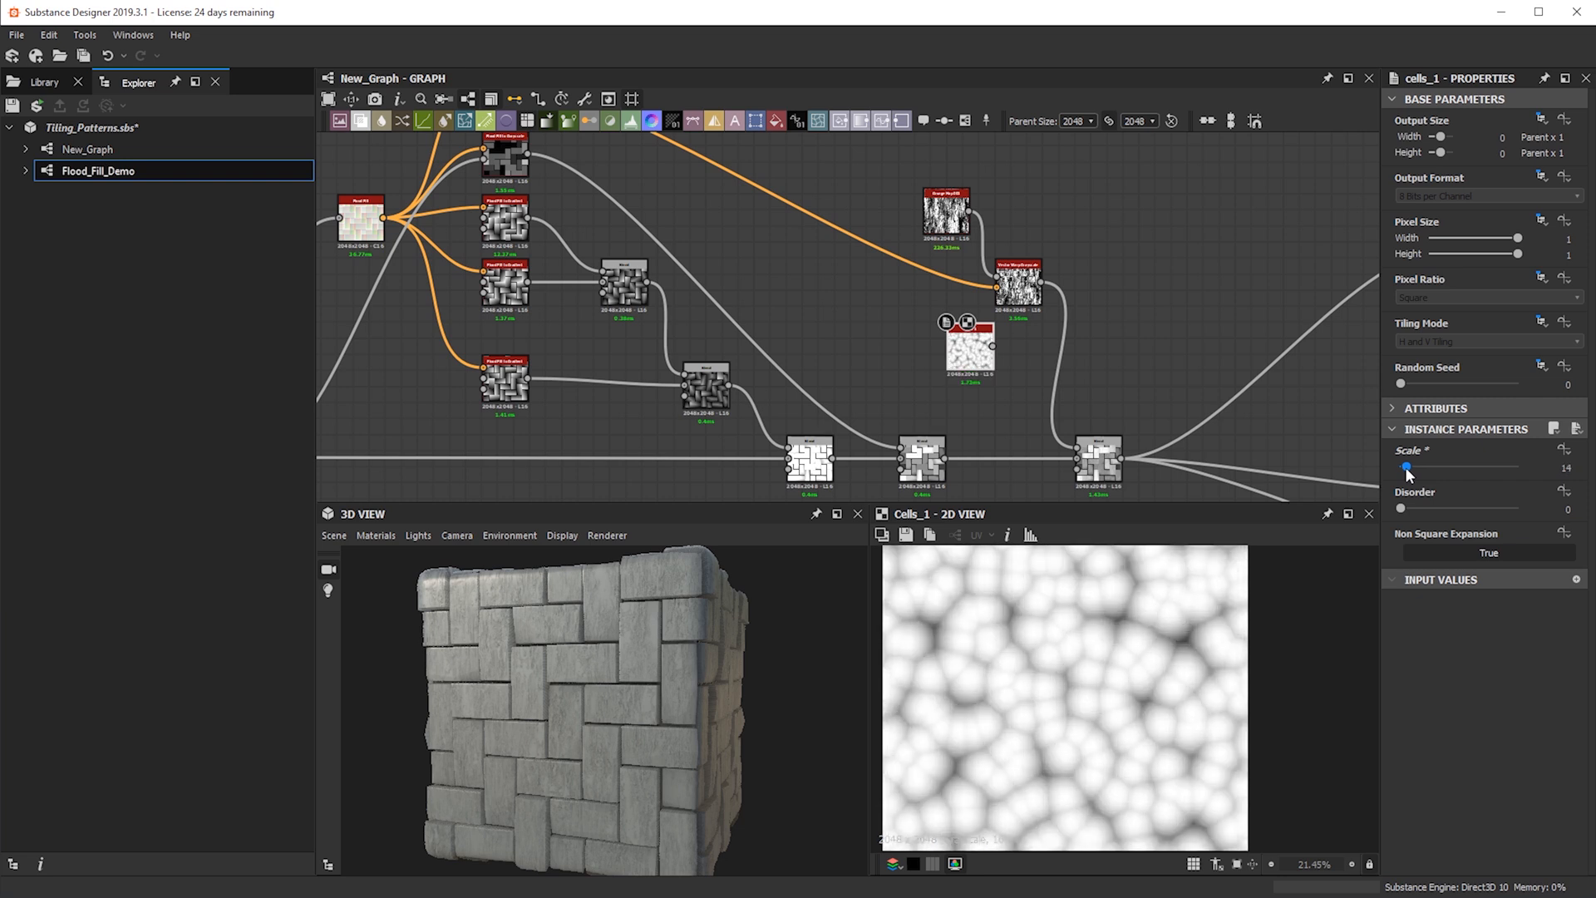
{"action": "left_click_drag", "start_coordinate": [1404, 467], "coordinate": [1403, 466]}
{"action": "left_click_drag", "start_coordinate": [969, 360], "coordinate": [912, 360]}
{"action": "right_click", "coordinate": [912, 360]}
{"action": "left_click", "coordinate": [1013, 392]}
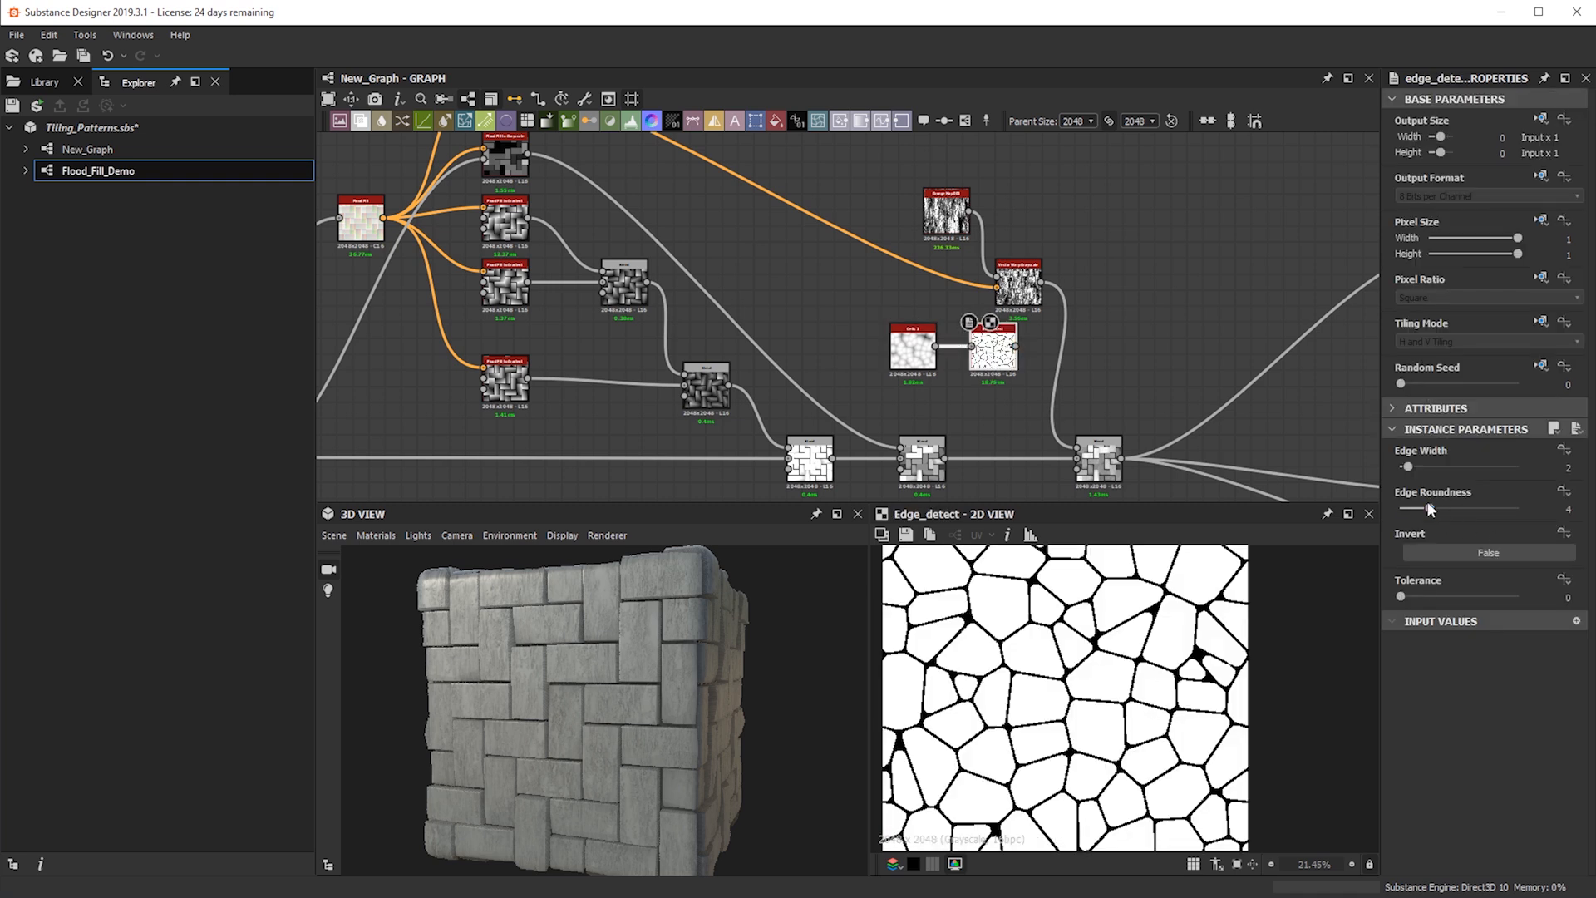
{"action": "left_click_drag", "start_coordinate": [1405, 509], "coordinate": [1399, 509]}
Connect Edge Detect to the final Blend's foreground, move the Blend down, and check the cracks in 3D
{"action": "left_click_drag", "start_coordinate": [1028, 282], "coordinate": [1029, 247]}
{"action": "scroll", "coordinate": [981, 257], "scroll_direction": "up", "scroll_amount": 5}
{"action": "left_click_drag", "start_coordinate": [825, 198], "coordinate": [956, 409]}
{"action": "left_click", "coordinate": [982, 427]}
{"action": "left_click_drag", "start_coordinate": [983, 427], "coordinate": [629, 592]}
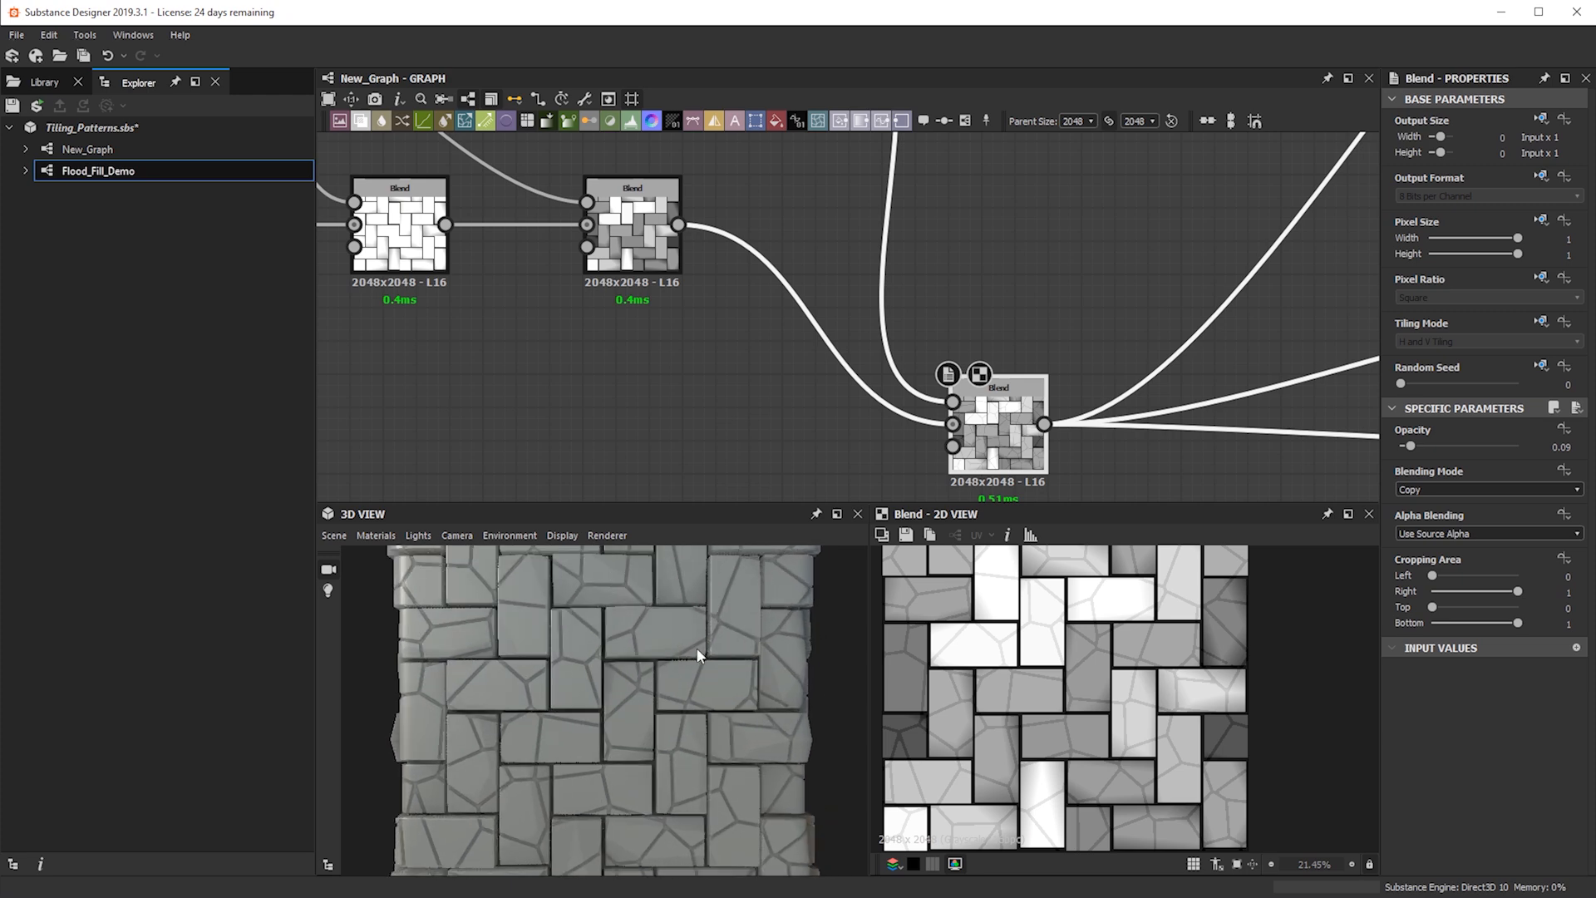
{"action": "left_click_drag", "start_coordinate": [581, 726], "coordinate": [690, 692]}
Route Edge Detect through Vector Warp Grayscale into the final Blend's foreground, arrange these nodes, and preview the warp in 2D
{"action": "scroll", "coordinate": [1027, 278], "scroll_direction": "down", "scroll_amount": 3}
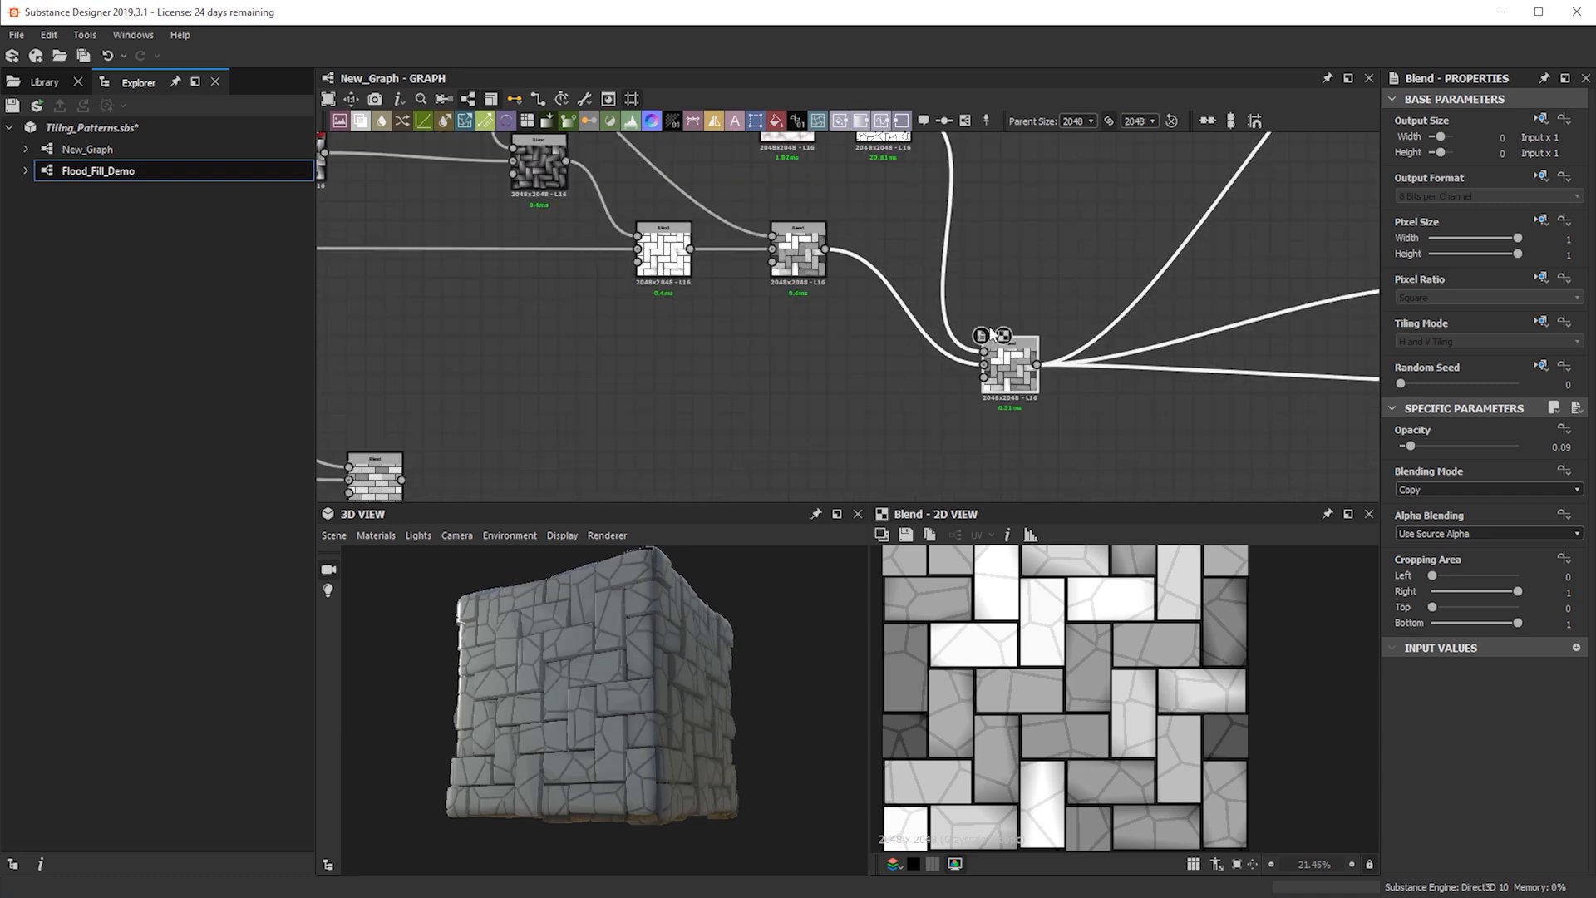
{"action": "middle_click_drag", "start_coordinate": [1027, 262], "coordinate": [977, 412]}
{"action": "left_click_drag", "start_coordinate": [873, 306], "coordinate": [748, 391]}
{"action": "left_click_drag", "start_coordinate": [840, 379], "coordinate": [833, 341]}
{"action": "left_click_drag", "start_coordinate": [892, 242], "coordinate": [962, 300]}
{"action": "left_click_drag", "start_coordinate": [861, 339], "coordinate": [915, 371]}
{"action": "double_click", "coordinate": [949, 370]}
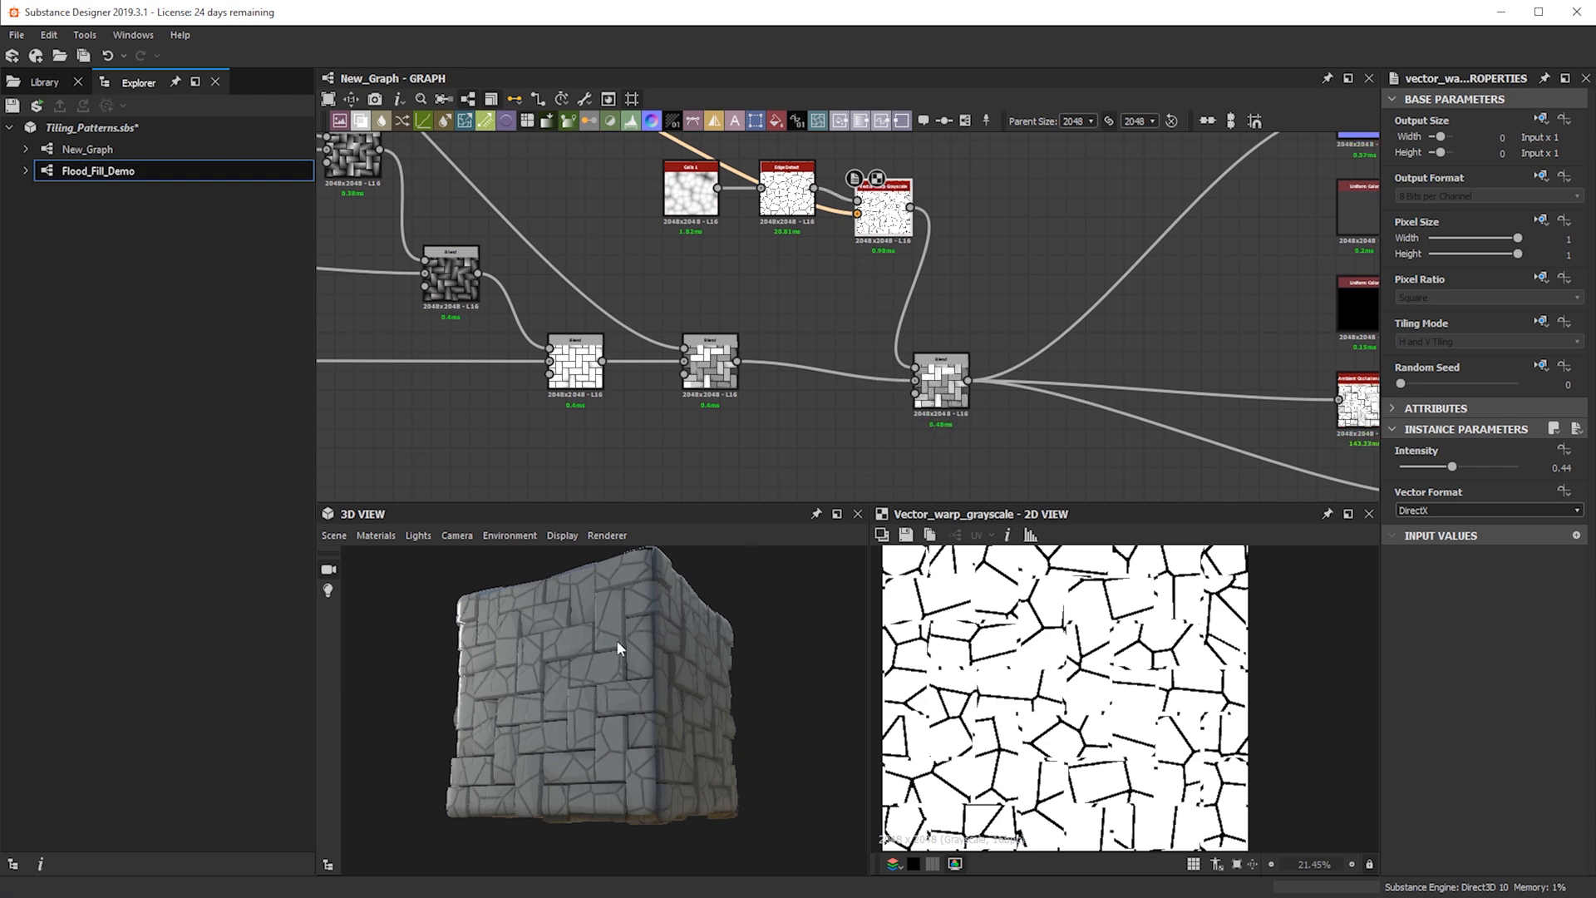
Examine from several angles in 3D how the warped crack lines break between individual tiles
{"action": "scroll", "coordinate": [586, 686], "scroll_direction": "up", "scroll_amount": 3}
{"action": "left_click_drag", "start_coordinate": [595, 687], "coordinate": [584, 610]}
{"action": "left_click_drag", "start_coordinate": [486, 642], "coordinate": [590, 625]}
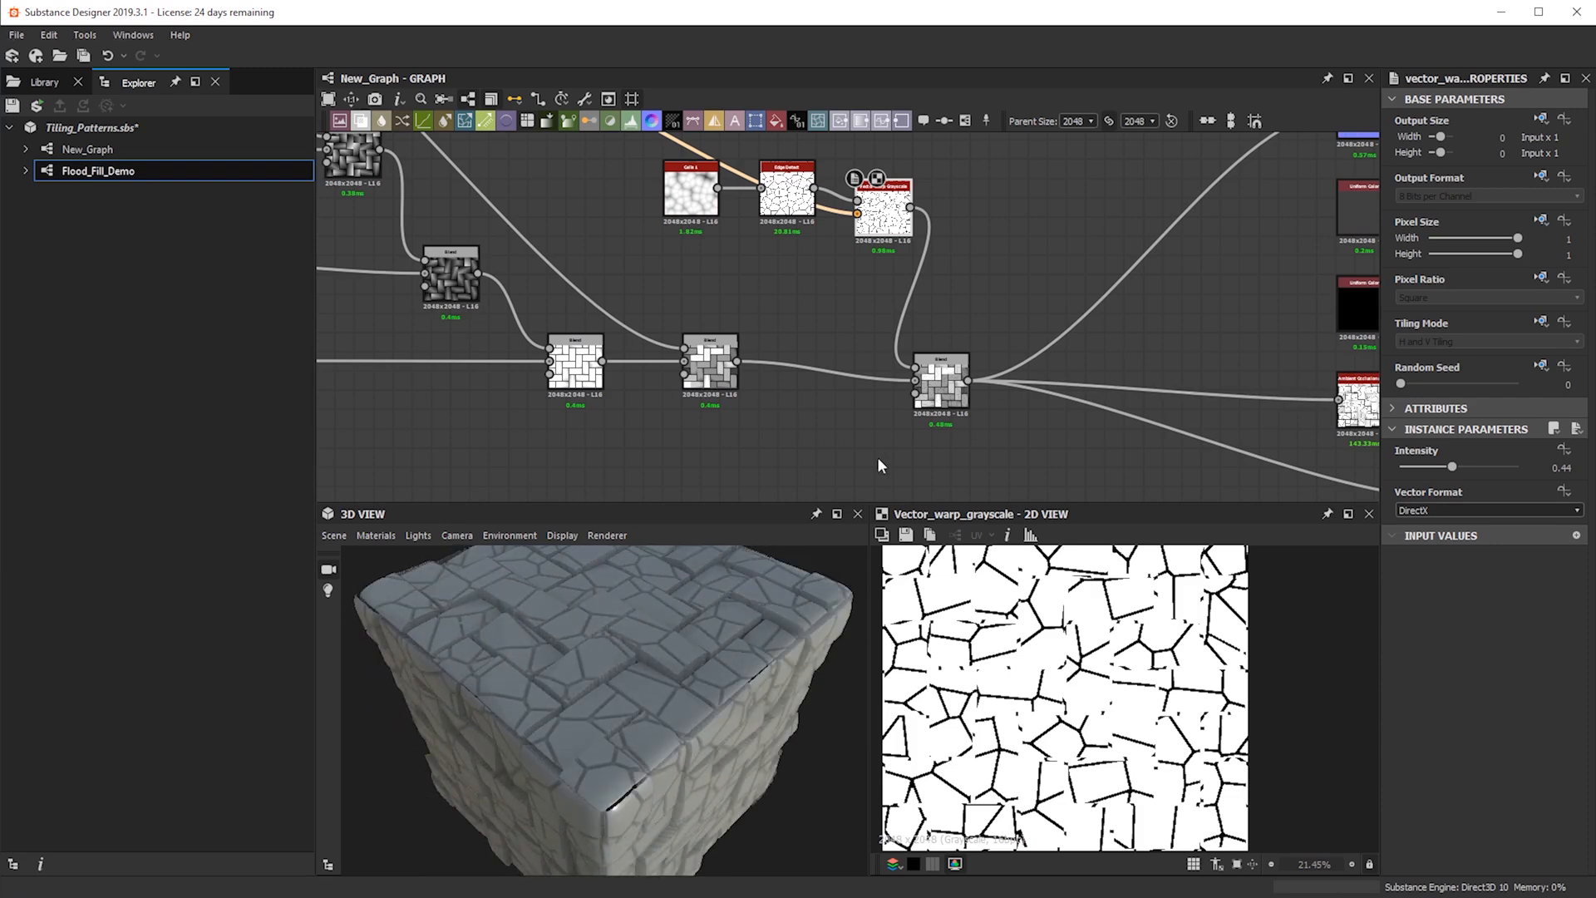
{"action": "left_click", "coordinate": [940, 406]}
{"action": "middle_click_drag", "start_coordinate": [798, 249], "coordinate": [826, 337]}
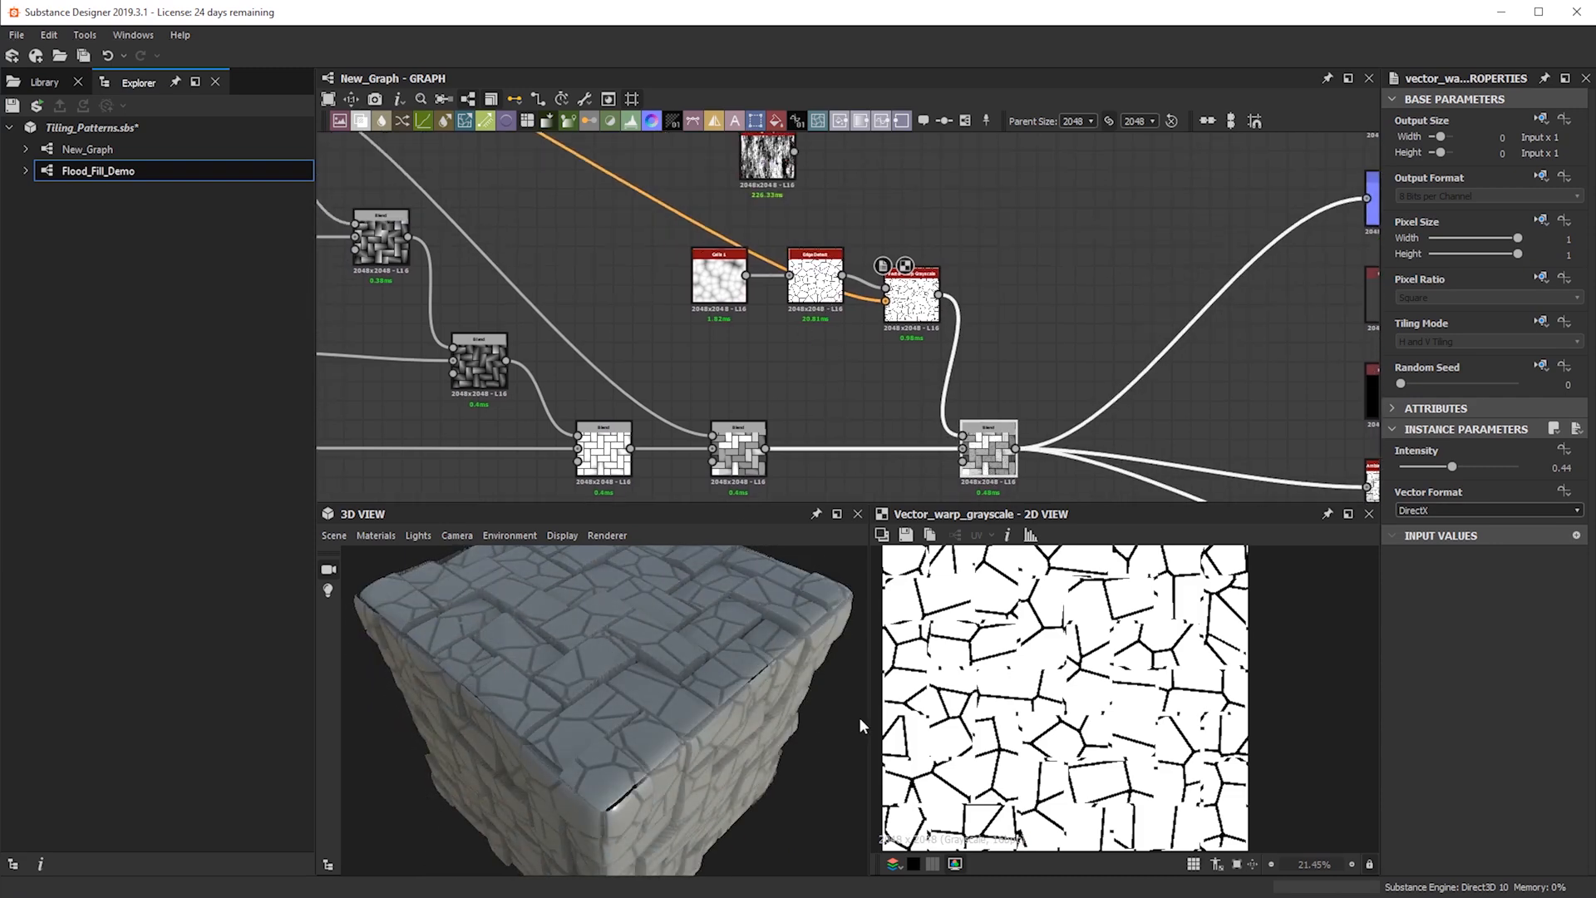
{"action": "left_click_drag", "start_coordinate": [648, 693], "coordinate": [956, 509]}
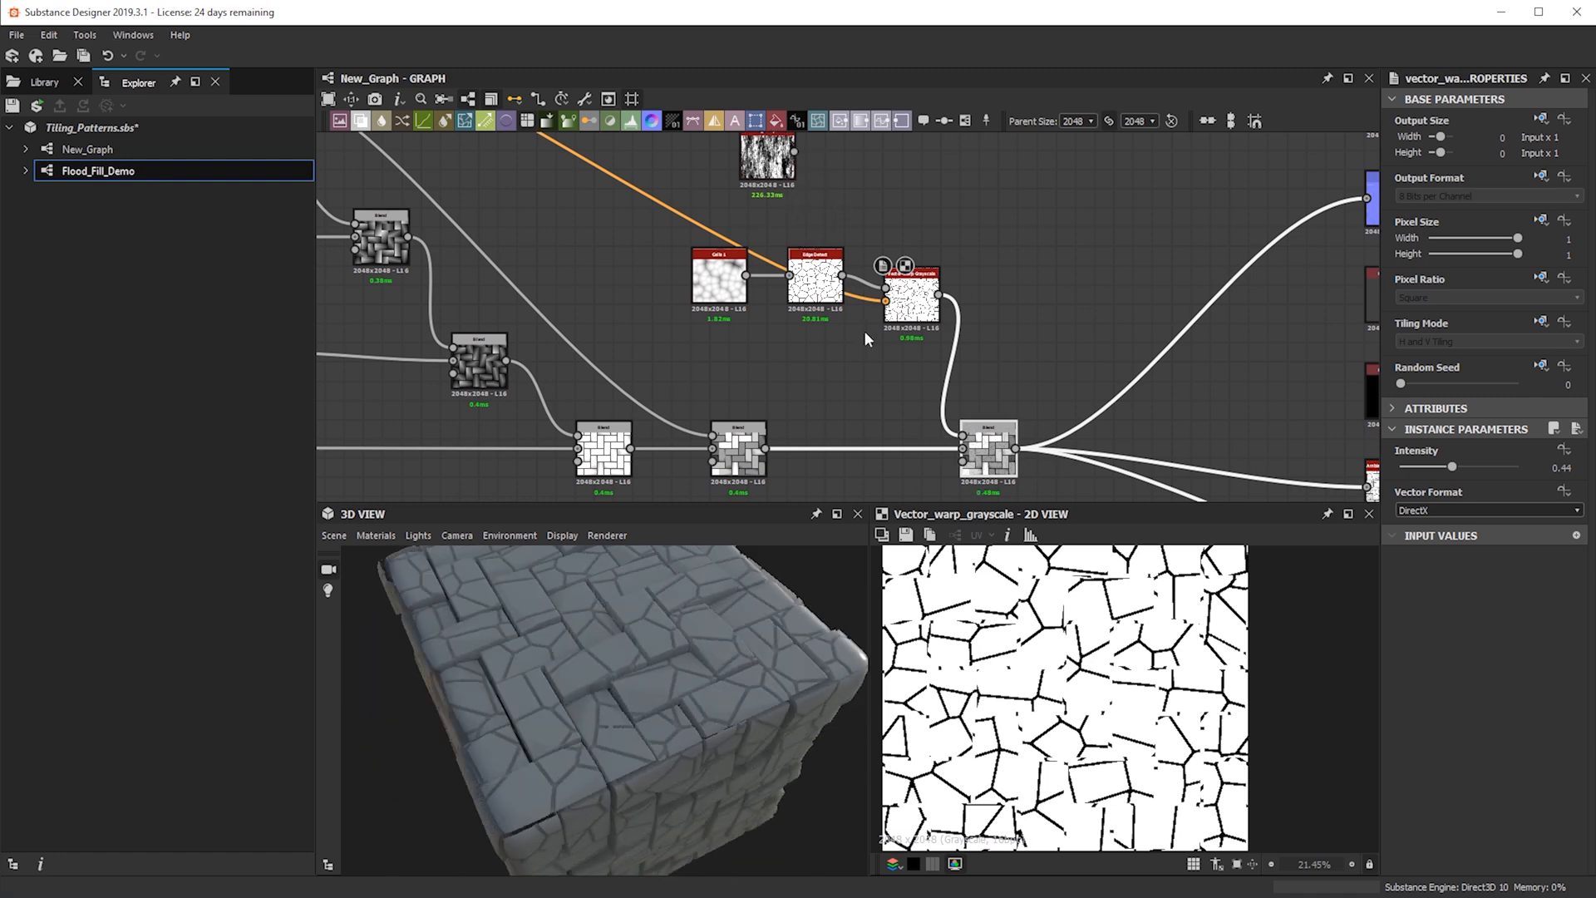
{"action": "left_click_drag", "start_coordinate": [642, 665], "coordinate": [527, 715]}
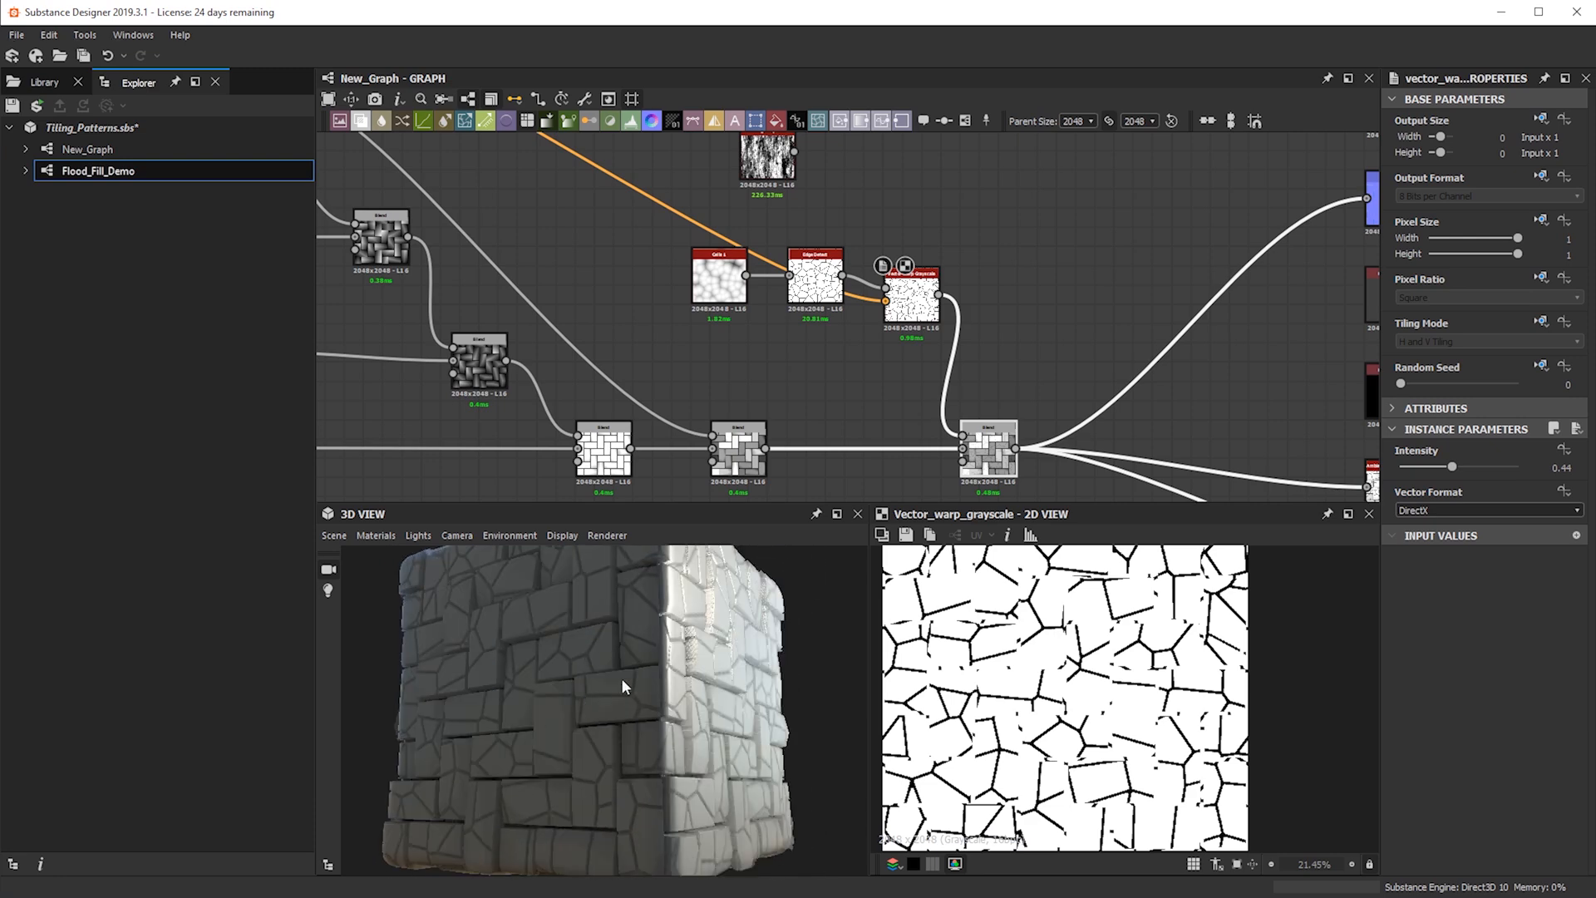
{"action": "left_click_drag", "start_coordinate": [621, 677], "coordinate": [622, 562]}
{"action": "scroll", "coordinate": [736, 361], "scroll_direction": "down", "scroll_amount": 4}
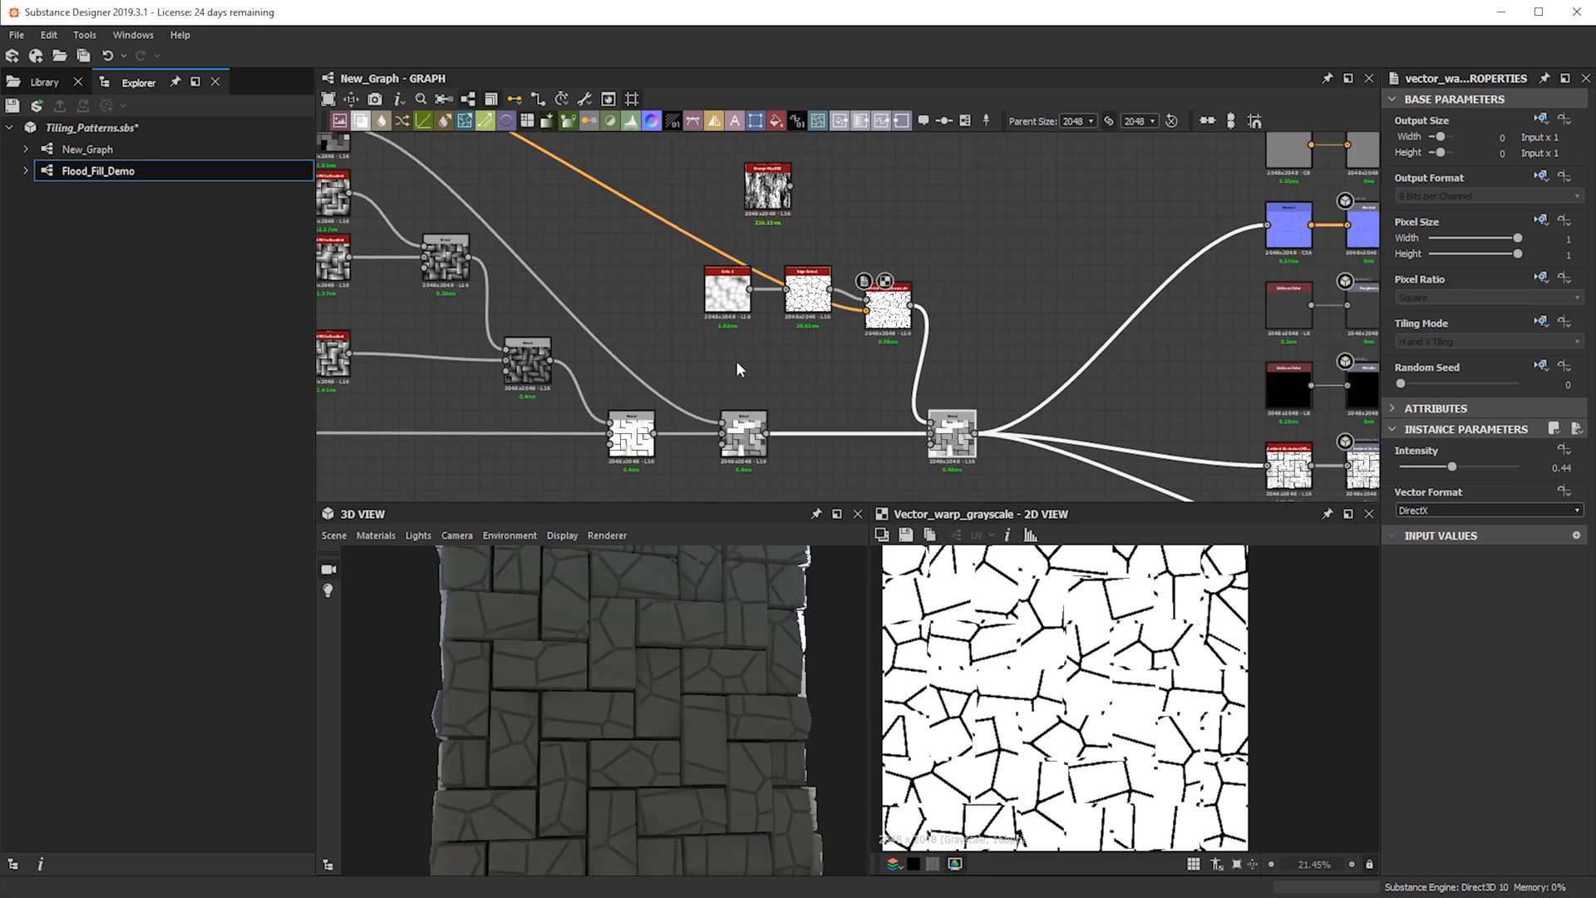
{"action": "left_click_drag", "start_coordinate": [577, 637], "coordinate": [666, 783]}
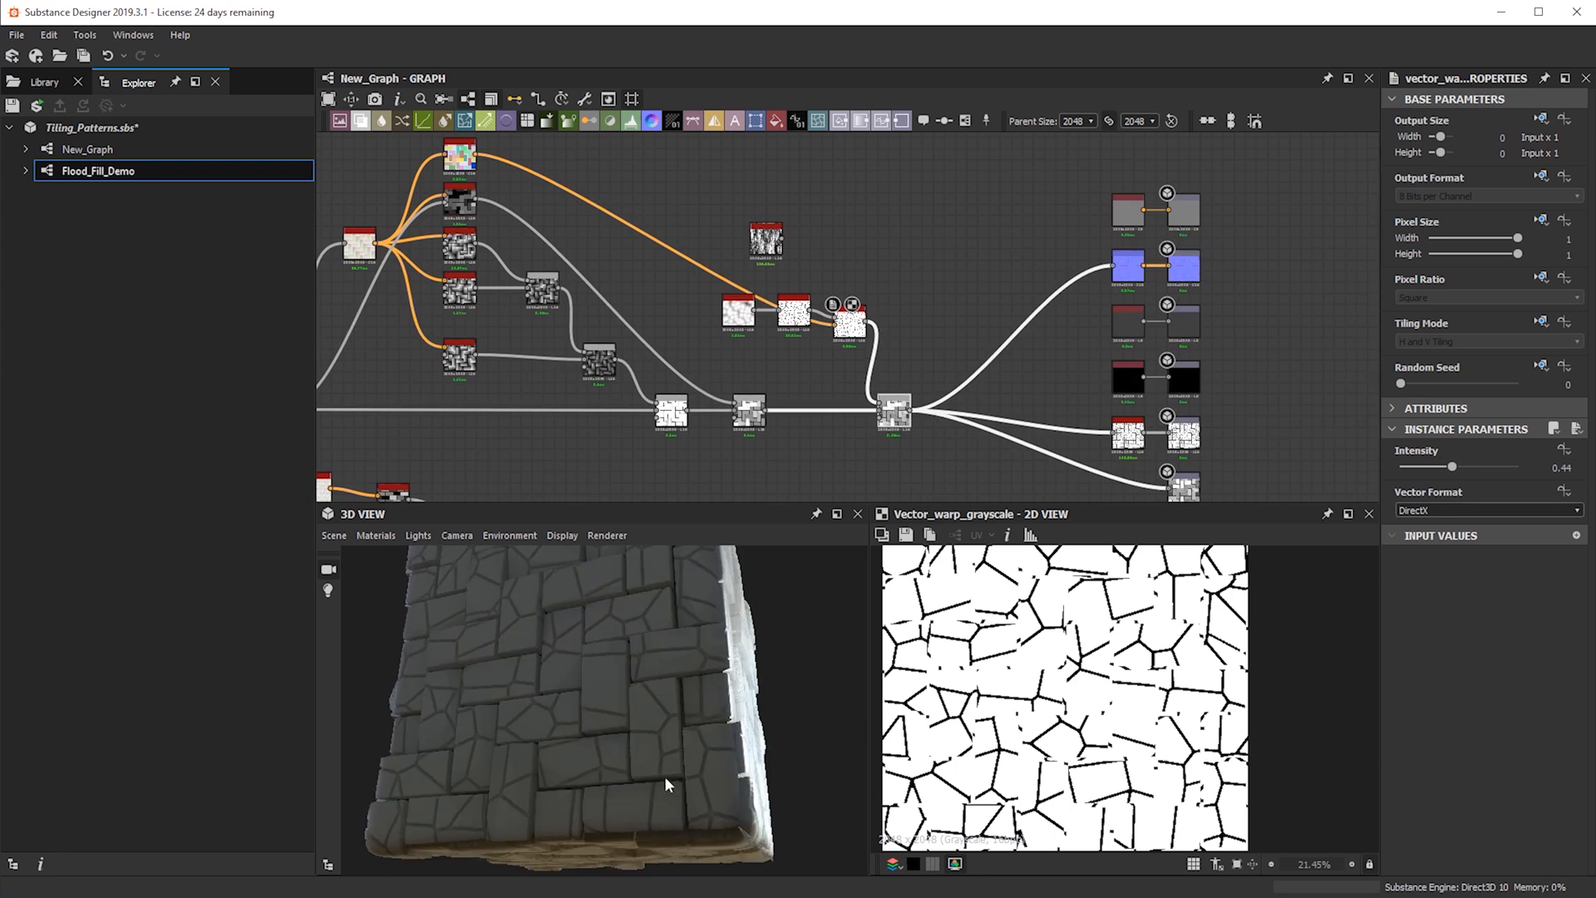
Add a Flood Fill to Random Grayscale node above the other flood fill nodes and feed Flood Fill into it
{"action": "middle_click_drag", "start_coordinate": [572, 297], "coordinate": [705, 411]}
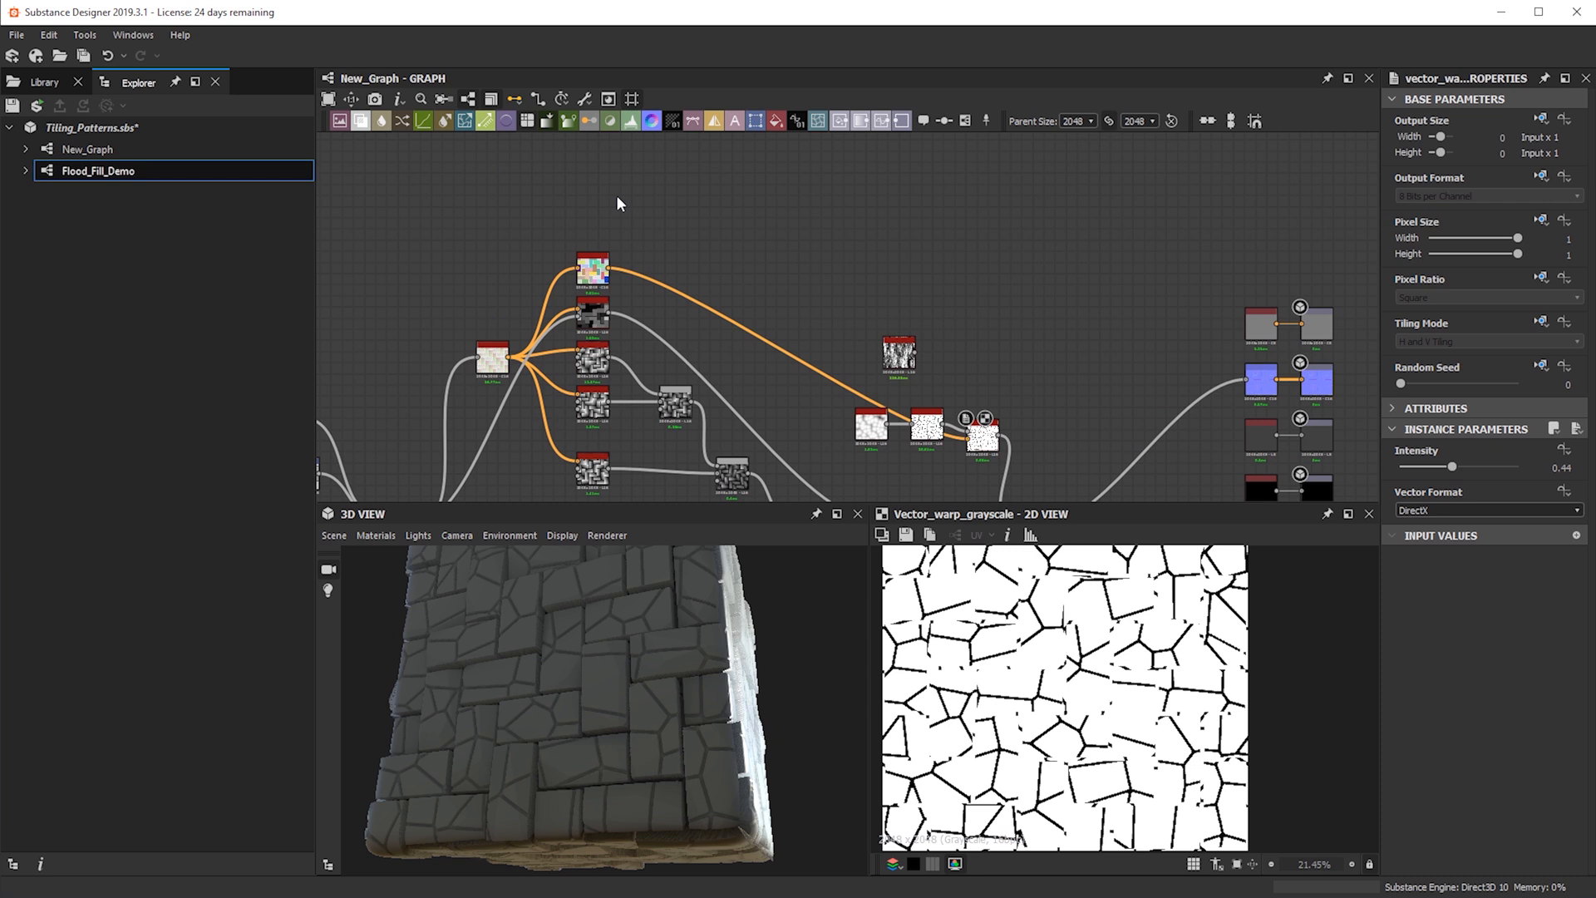
{"action": "key", "text": "space"}
{"action": "type", "text": "flood"}
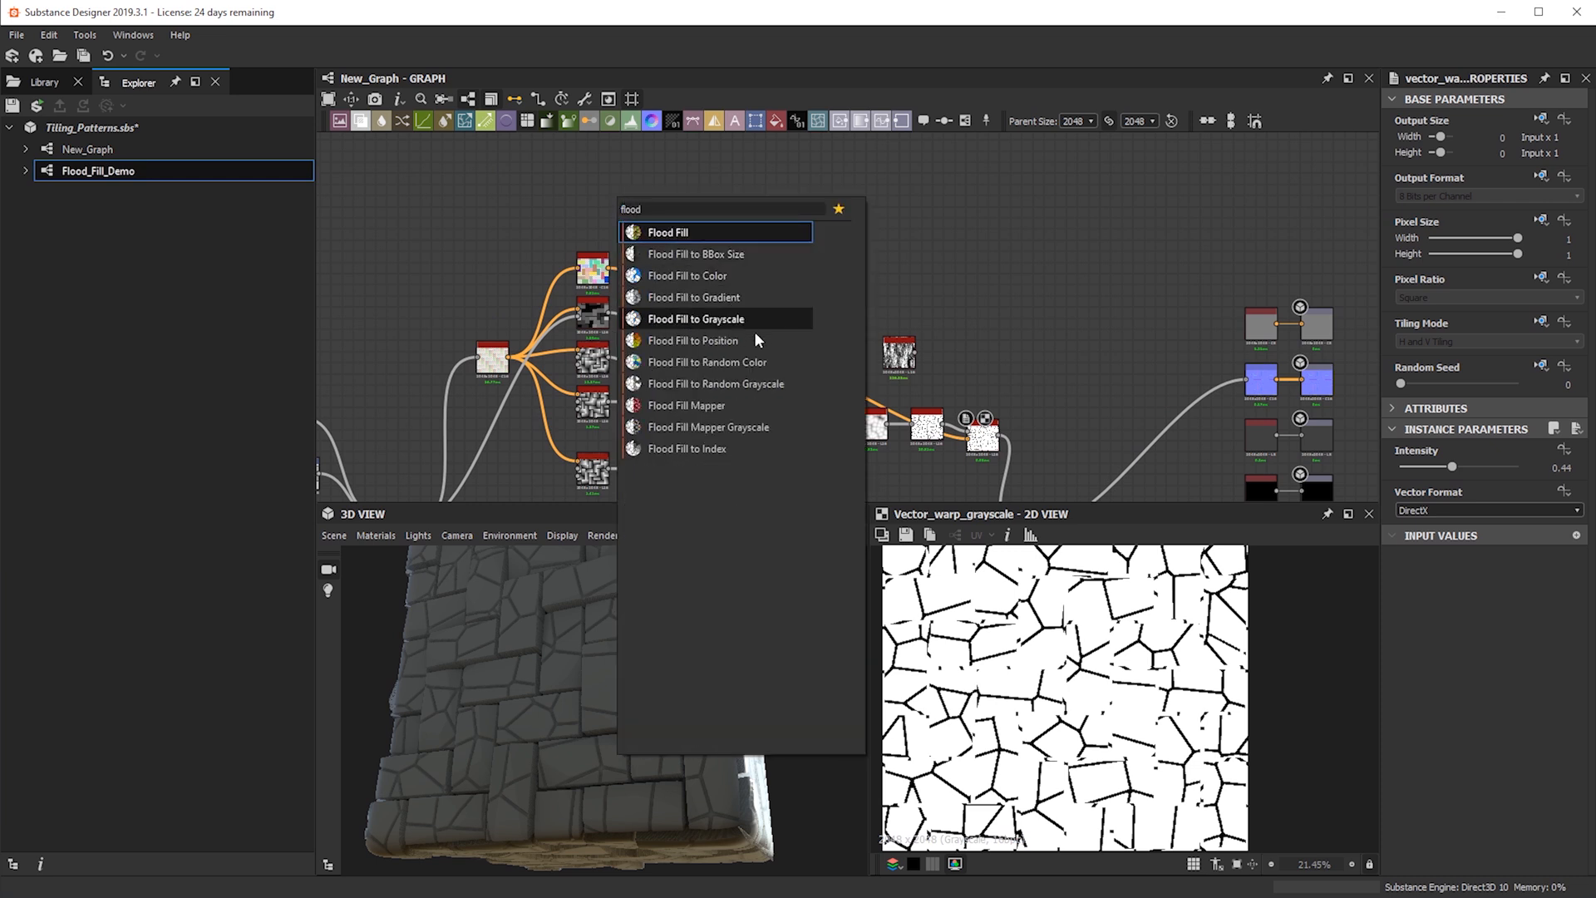
{"action": "key", "text": "Escape"}
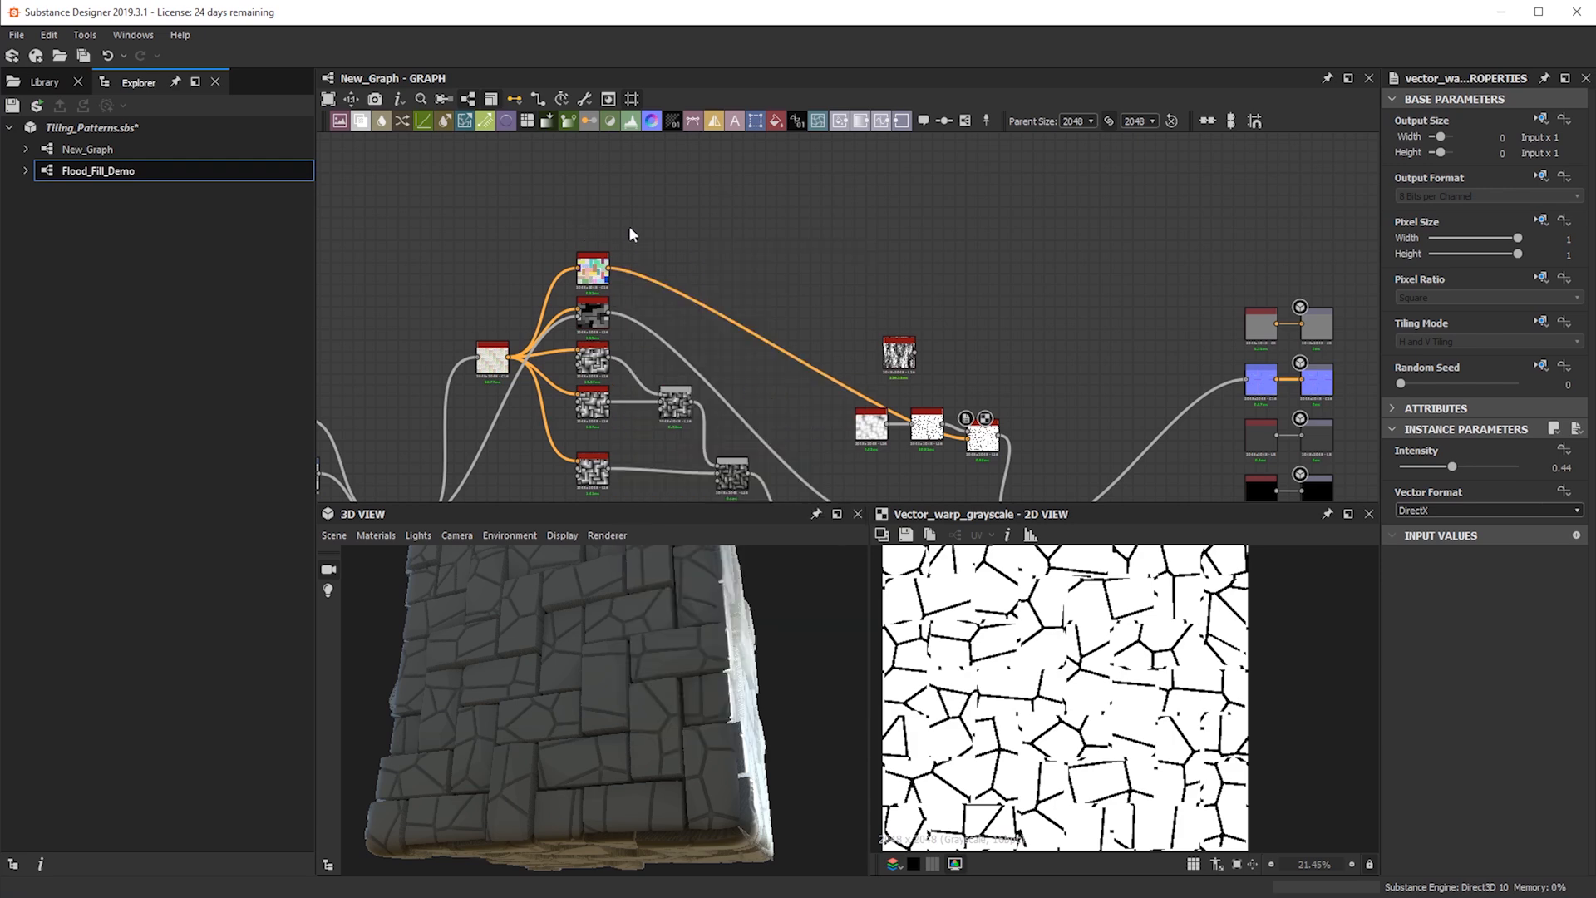
{"action": "scroll", "coordinate": [625, 221], "scroll_direction": "up", "scroll_amount": 1}
{"action": "left_click_drag", "start_coordinate": [619, 201], "coordinate": [586, 221]}
{"action": "left_click_drag", "start_coordinate": [484, 383], "coordinate": [562, 218]}
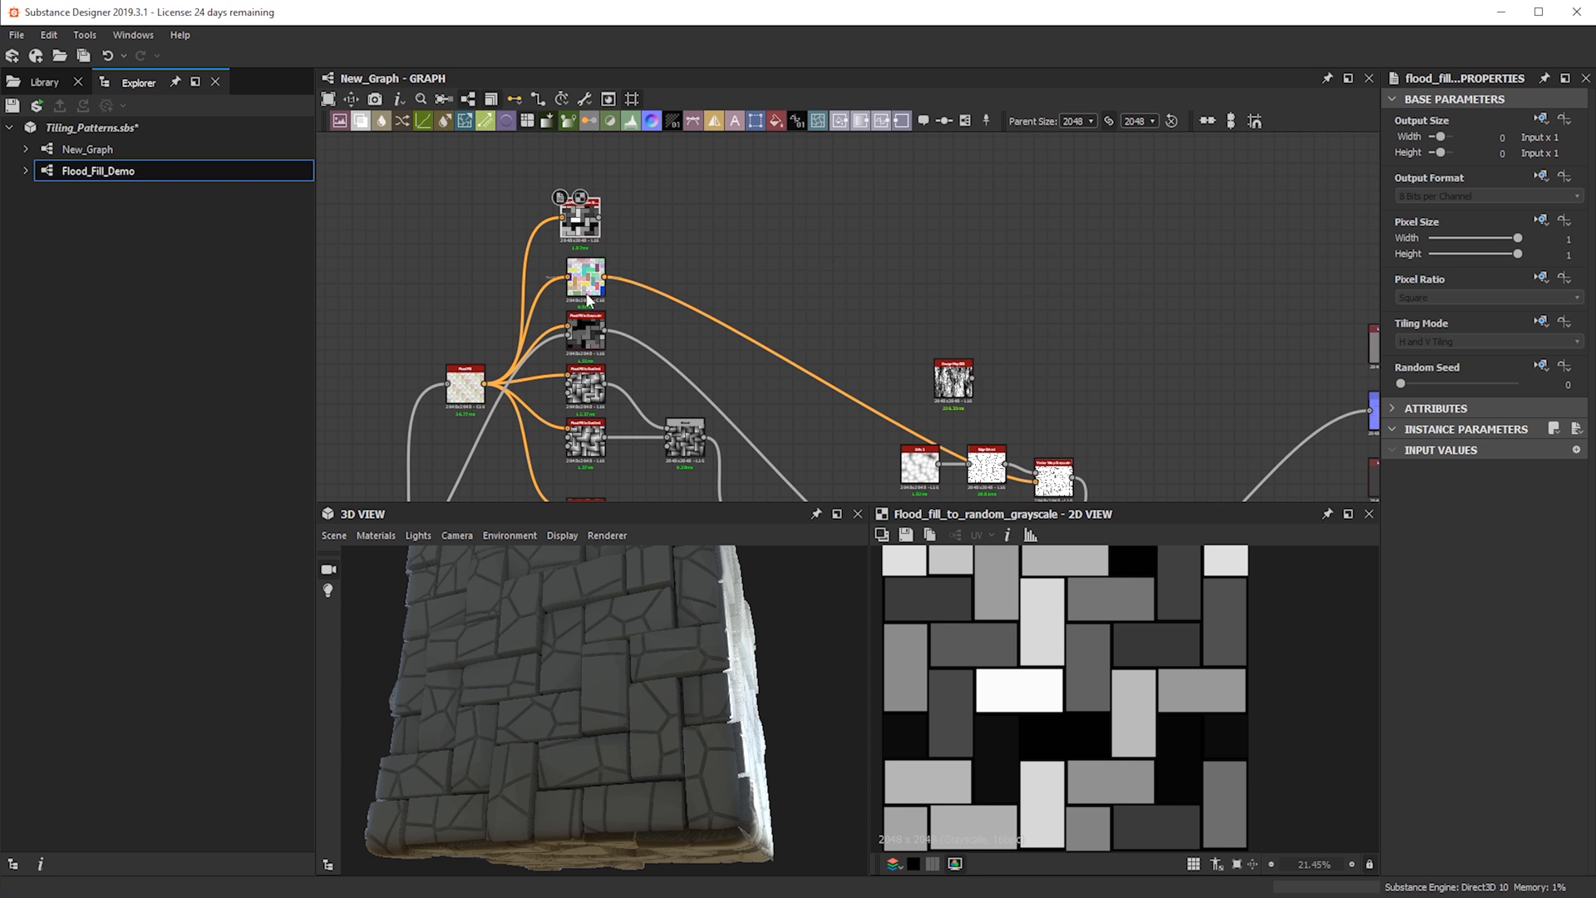
Compare Flood Fill to Grayscale and its luminance settings with Flood Fill to Random Grayscale in 2D
{"action": "scroll", "coordinate": [599, 331], "scroll_direction": "up", "scroll_amount": 1}
{"action": "left_click", "coordinate": [580, 334]}
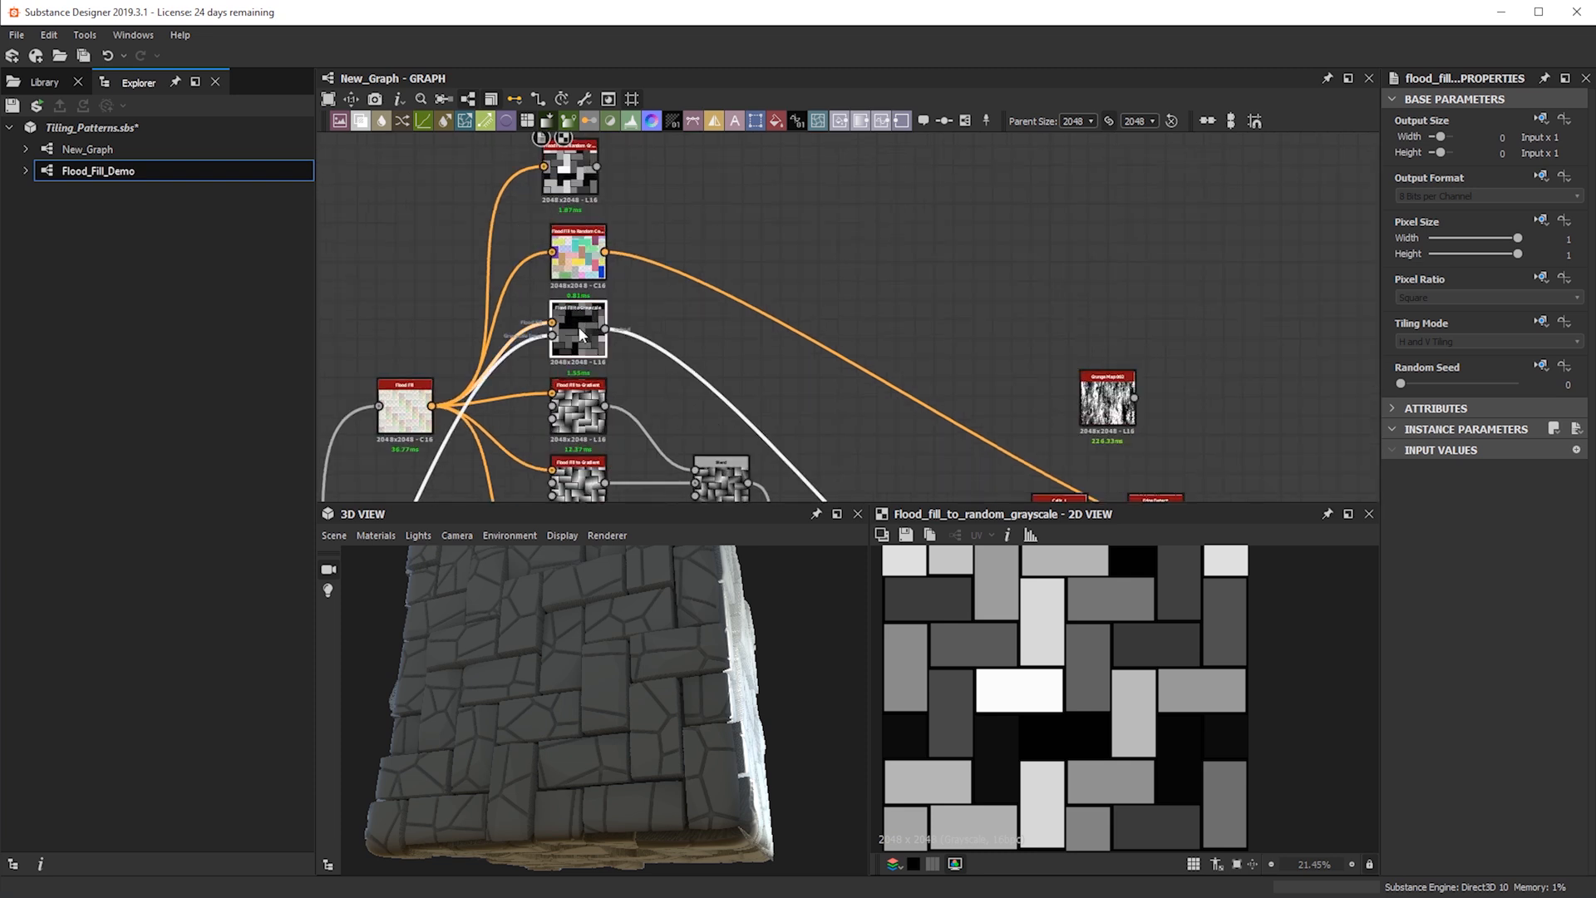
{"action": "double_click", "coordinate": [579, 334]}
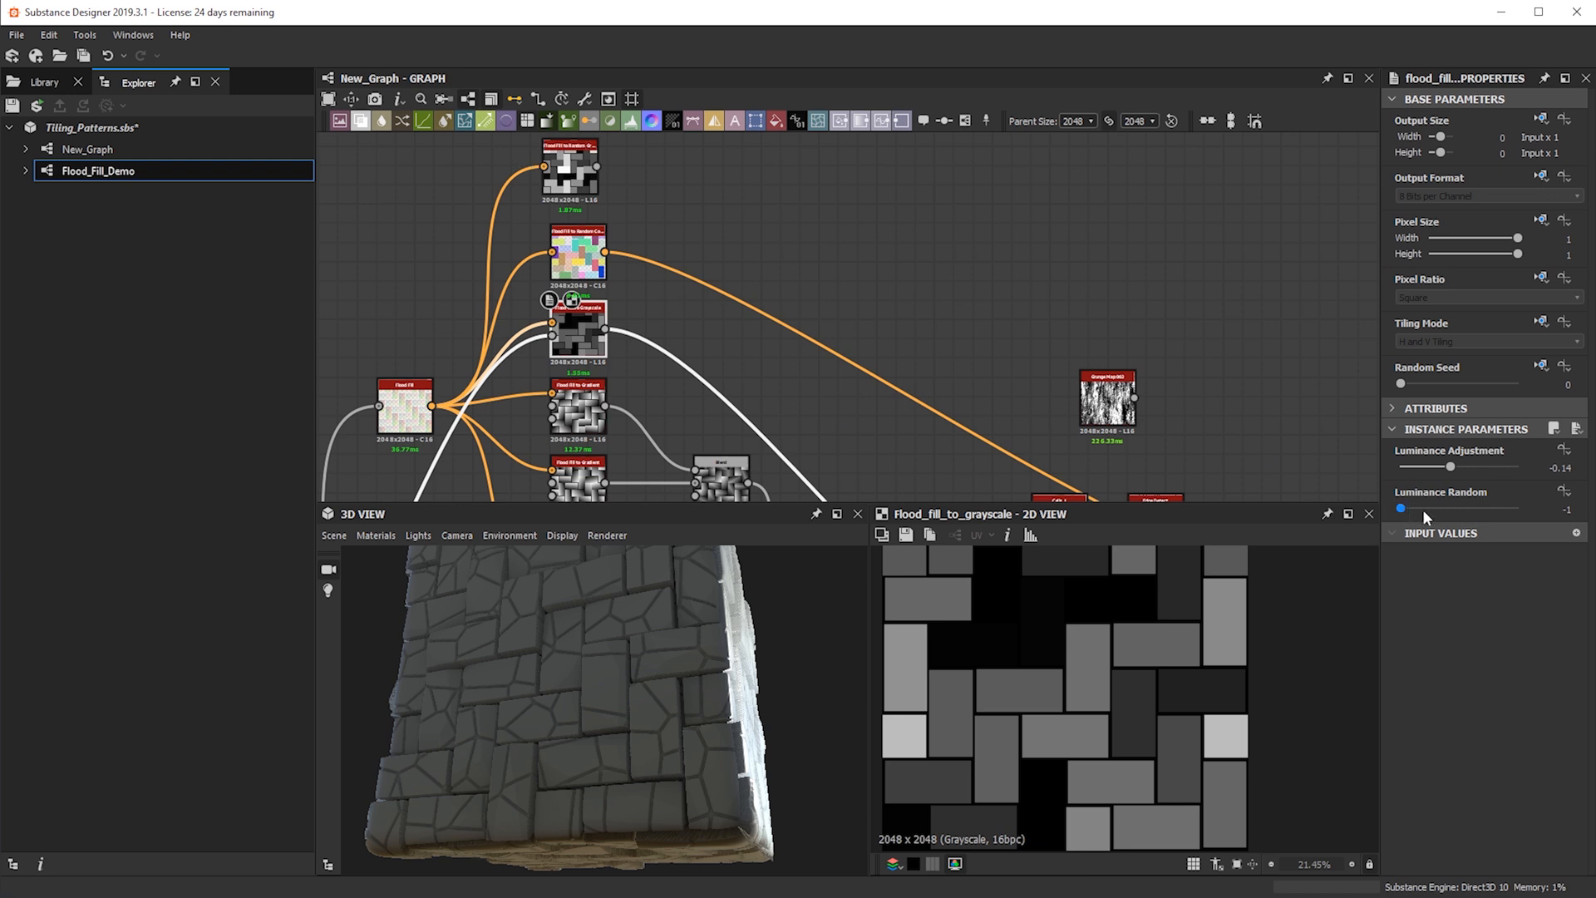
{"action": "double_click", "coordinate": [581, 161]}
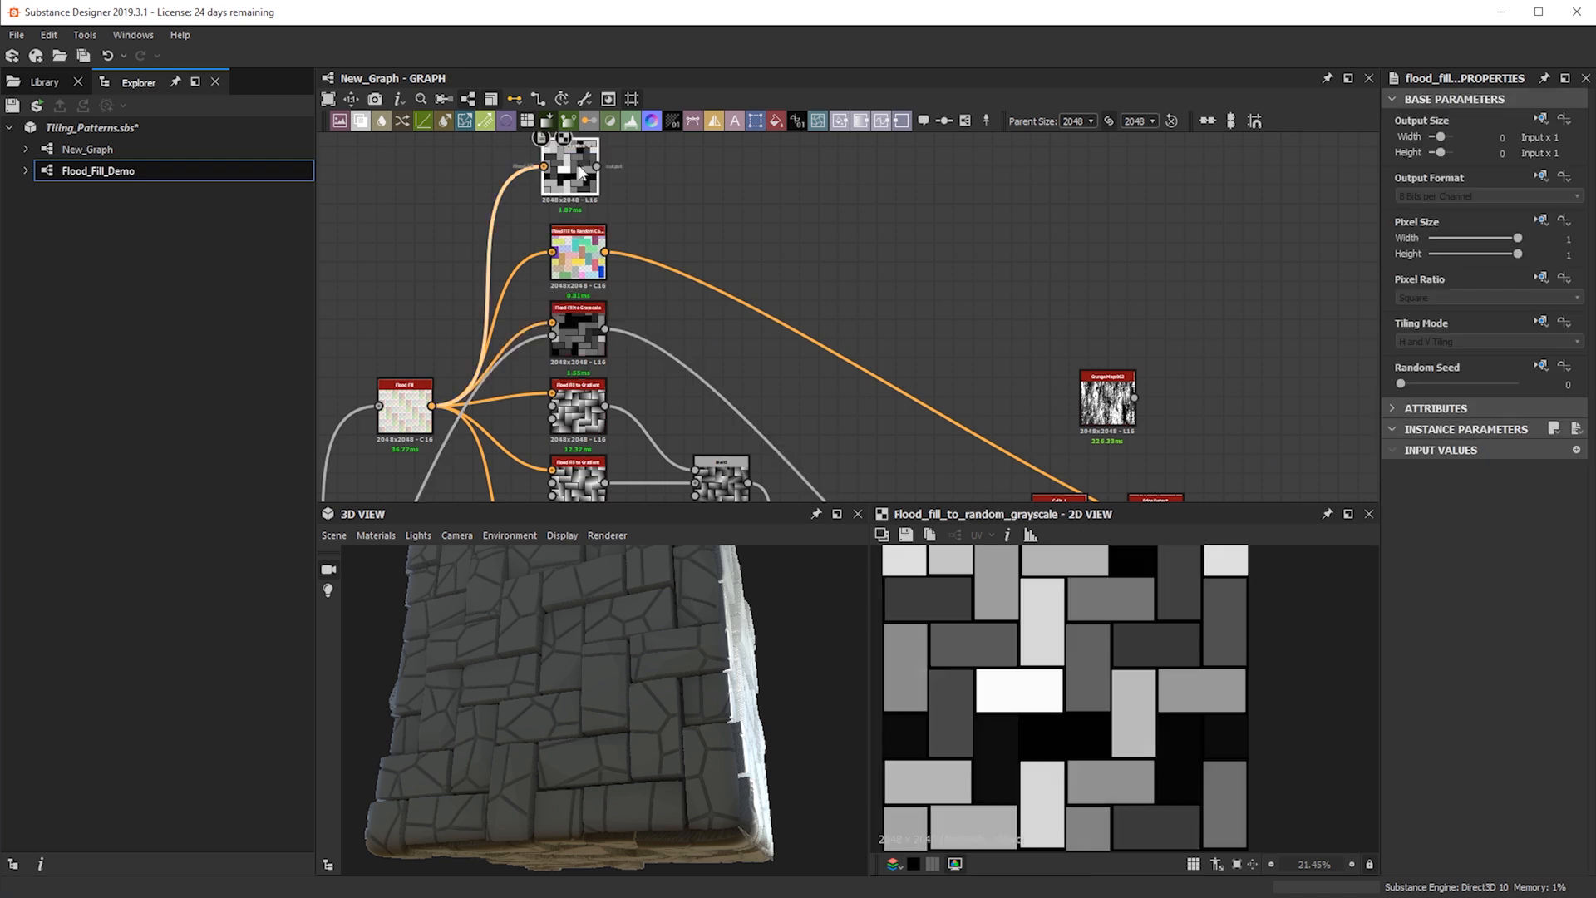
Add a Histogram Select node after Flood Fill to Random Grayscale
{"action": "scroll", "coordinate": [718, 247], "scroll_direction": "down", "scroll_amount": 3}
{"action": "middle_click_drag", "start_coordinate": [718, 247], "coordinate": [652, 273]}
{"action": "scroll", "coordinate": [700, 241], "scroll_direction": "down", "scroll_amount": 1}
{"action": "scroll", "coordinate": [636, 232], "scroll_direction": "up", "scroll_amount": 3}
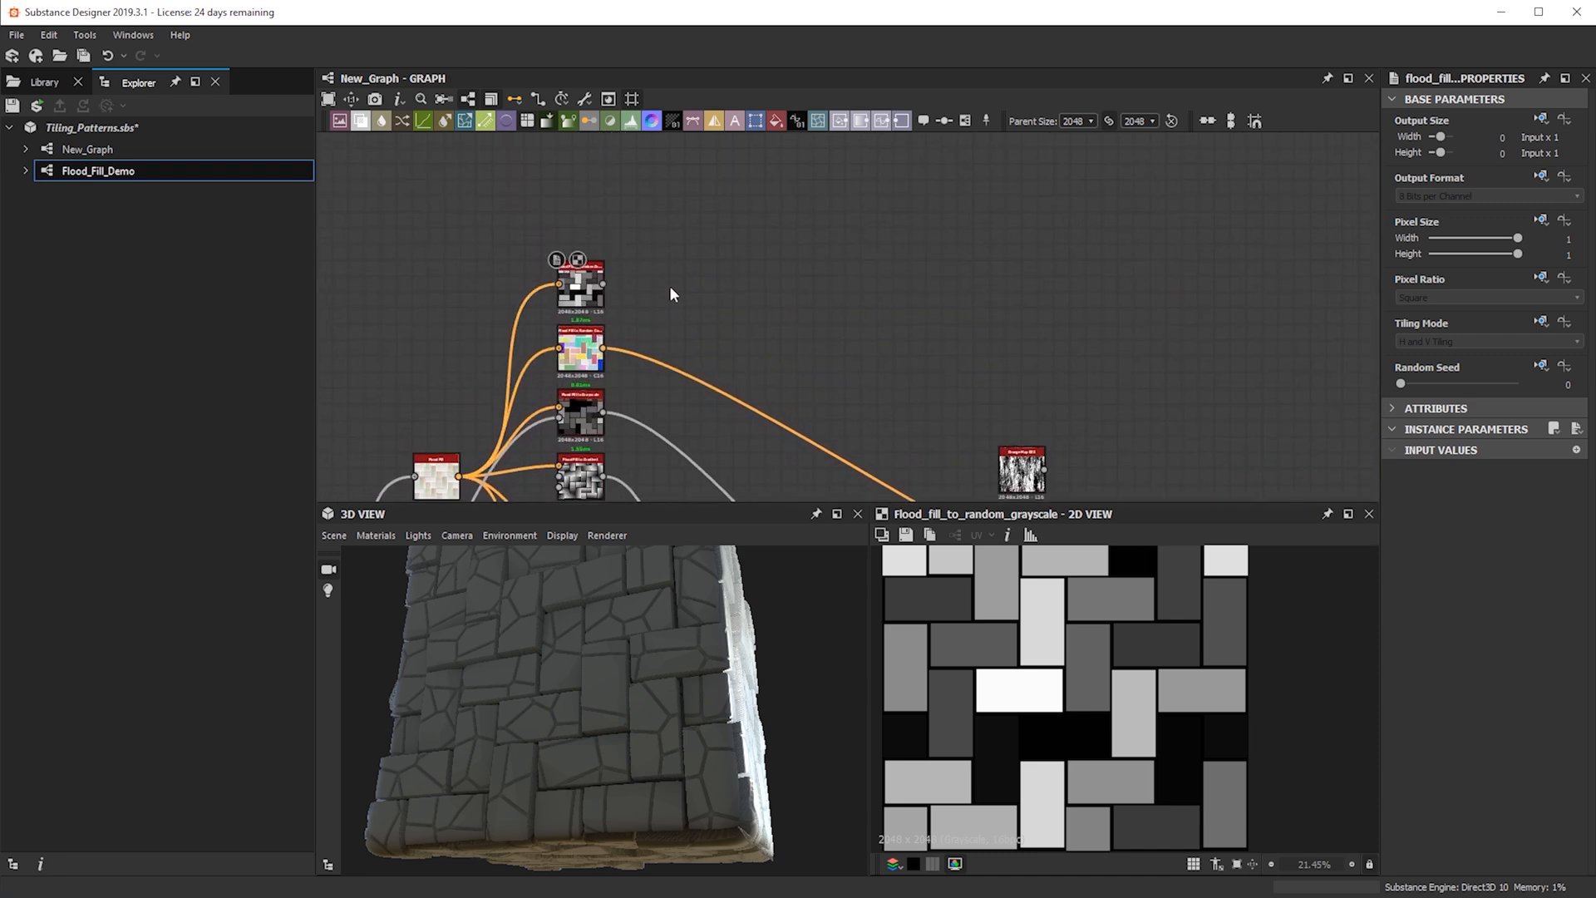
{"action": "key", "text": "space"}
{"action": "type", "text": "hist"}
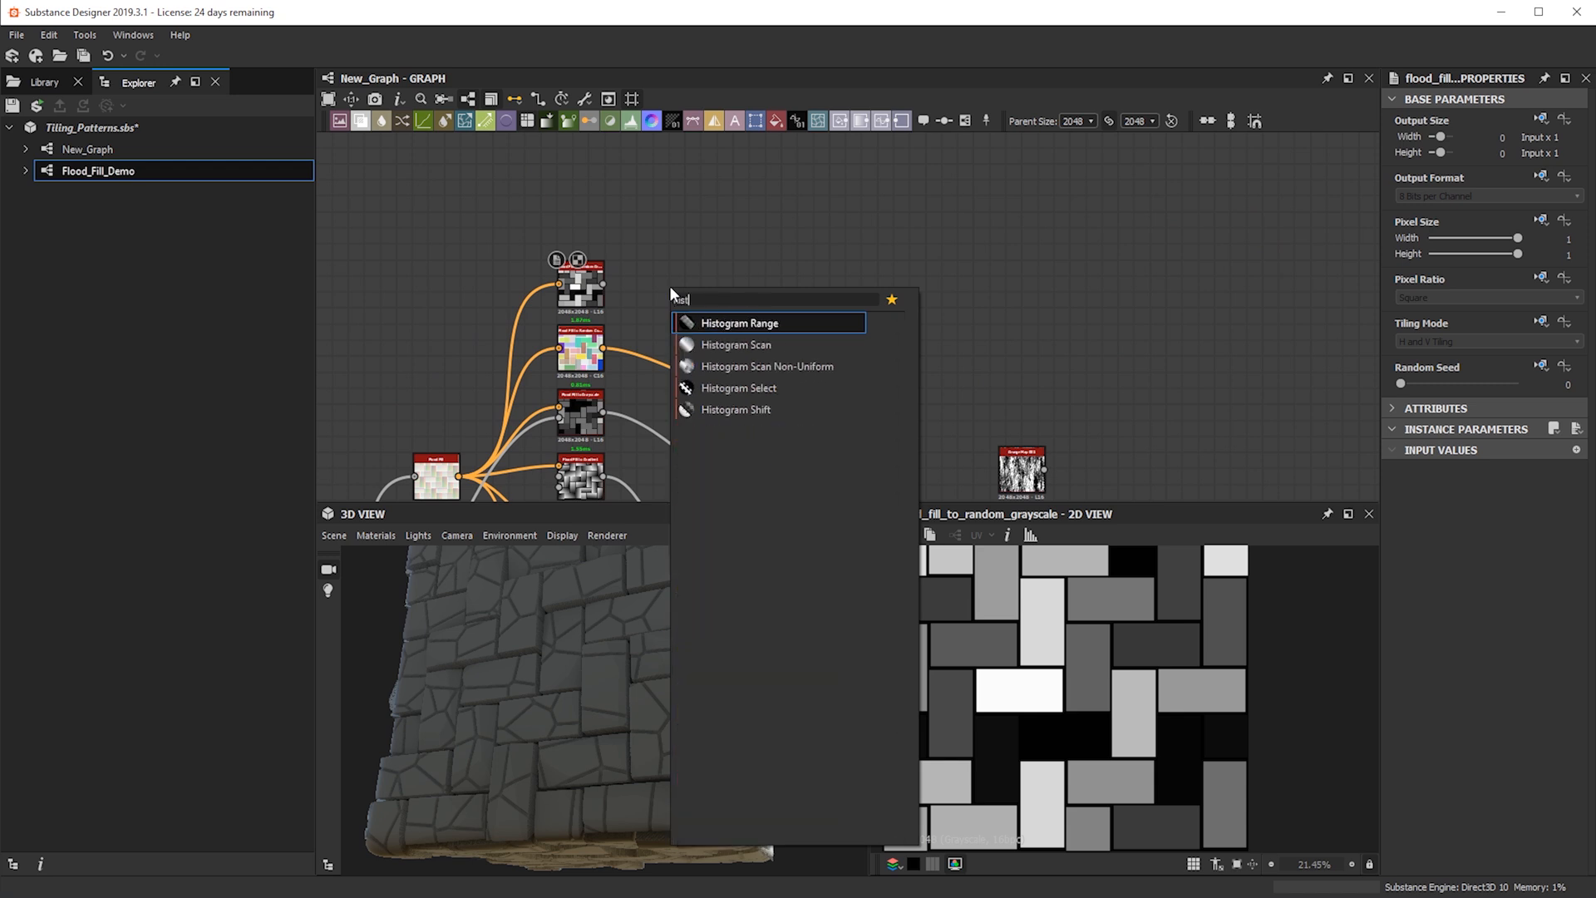
{"action": "key", "text": "Down"}
{"action": "key", "text": "Down"}
{"action": "key", "text": "Down"}
{"action": "key", "text": "Return"}
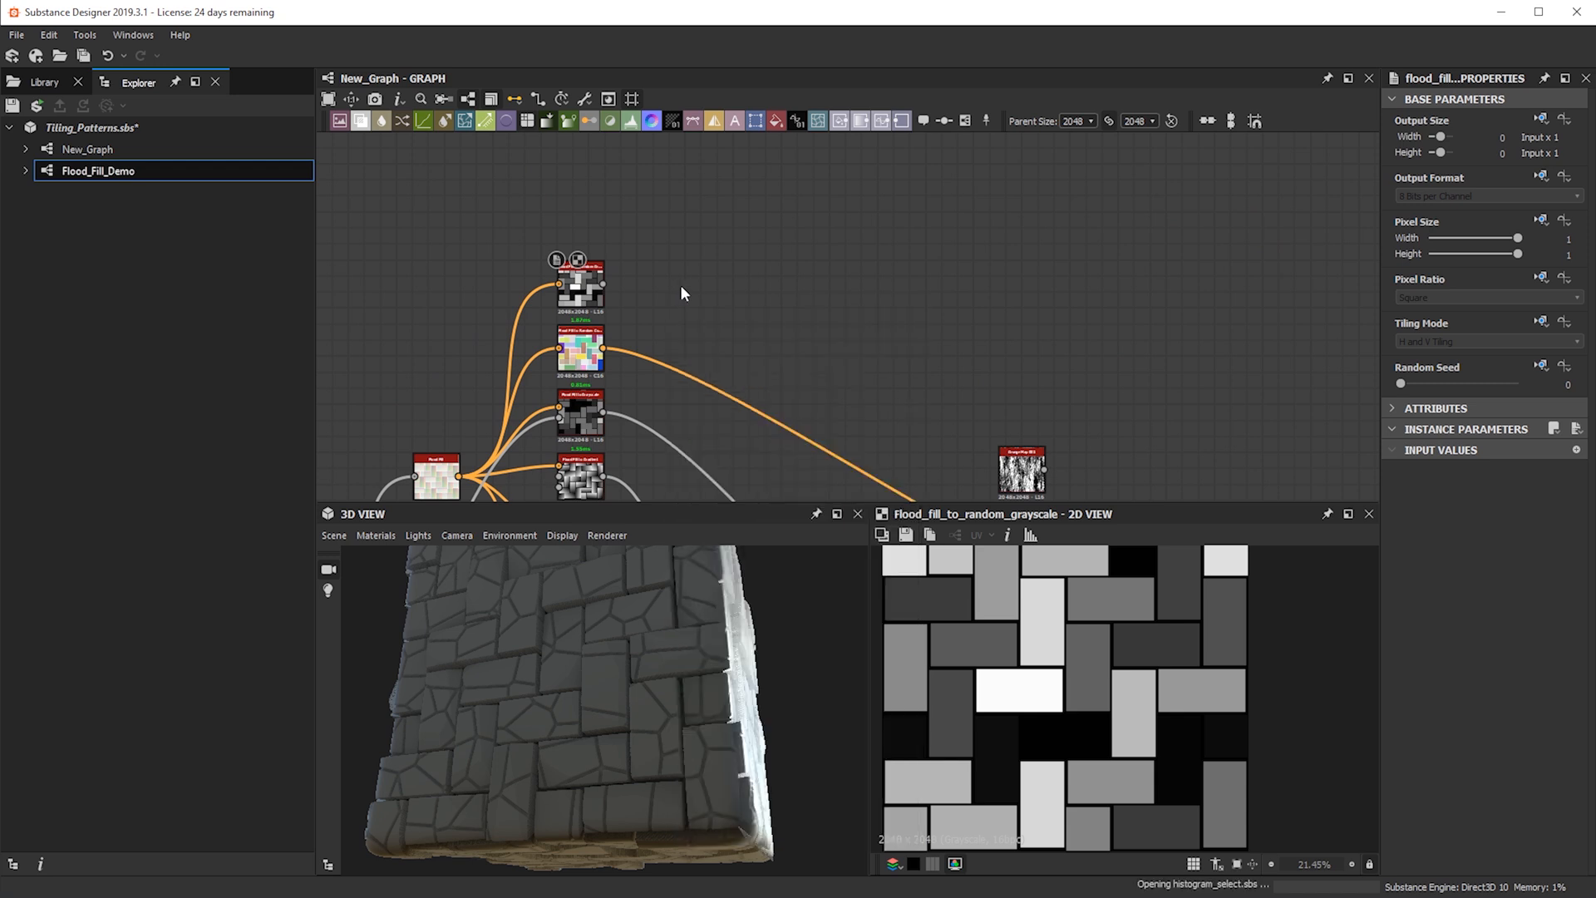
Set Histogram Select to position 0.52, range 0.49 and contrast 1 for a black-and-white tile mask
{"action": "scroll", "coordinate": [680, 289], "scroll_direction": "up", "scroll_amount": 2}
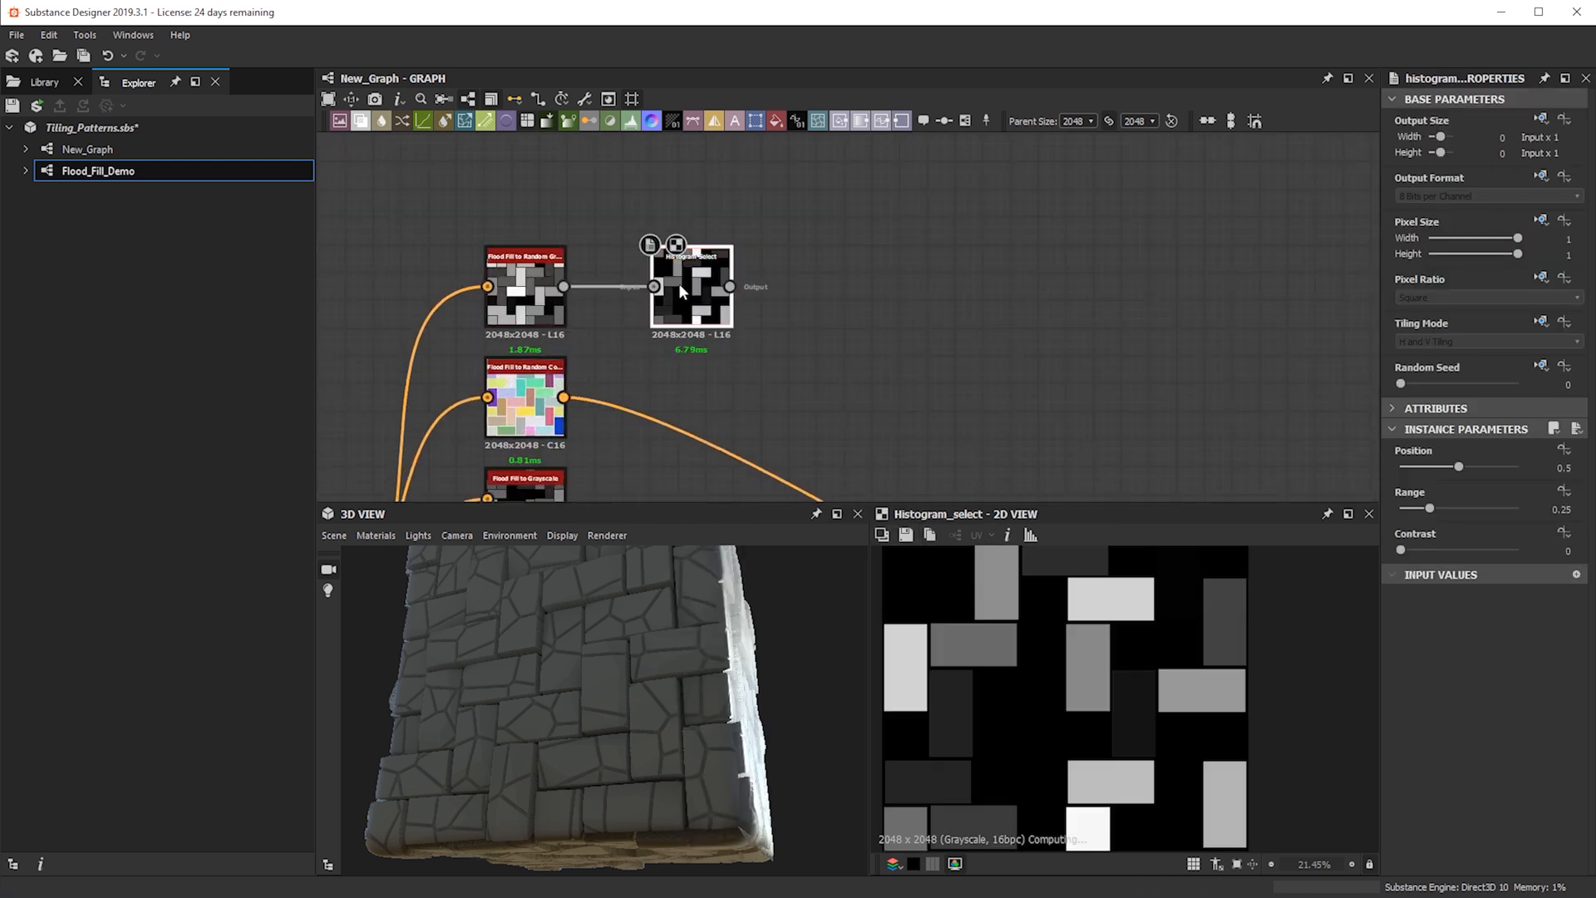
{"action": "left_click_drag", "start_coordinate": [1400, 550], "coordinate": [1560, 556]}
{"action": "left_click_drag", "start_coordinate": [1459, 466], "coordinate": [1468, 503]}
Connect Histogram Select to the final Blend's opacity input as a mask, and check the Blend in 2D and 3D
{"action": "scroll", "coordinate": [831, 303], "scroll_direction": "down", "scroll_amount": 2}
{"action": "scroll", "coordinate": [703, 233], "scroll_direction": "down", "scroll_amount": 3}
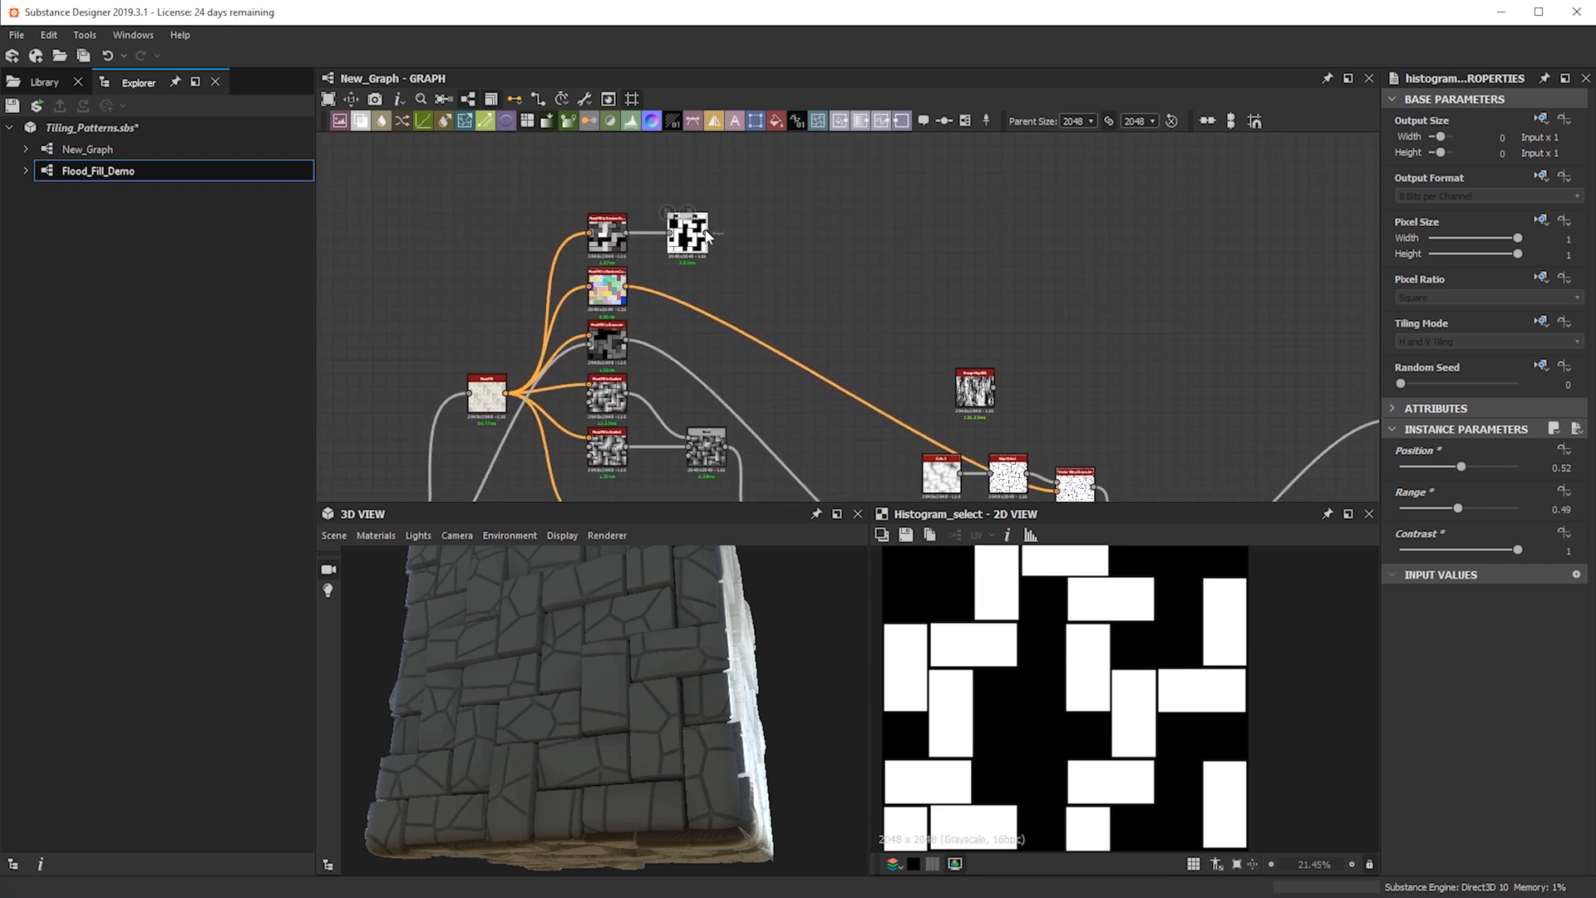
{"action": "left_click", "coordinate": [707, 233]}
{"action": "middle_click_drag", "start_coordinate": [920, 379], "coordinate": [762, 231]}
{"action": "scroll", "coordinate": [950, 491], "scroll_direction": "up", "scroll_amount": 2}
{"action": "left_click", "coordinate": [948, 434]}
{"action": "left_click", "coordinate": [984, 430]}
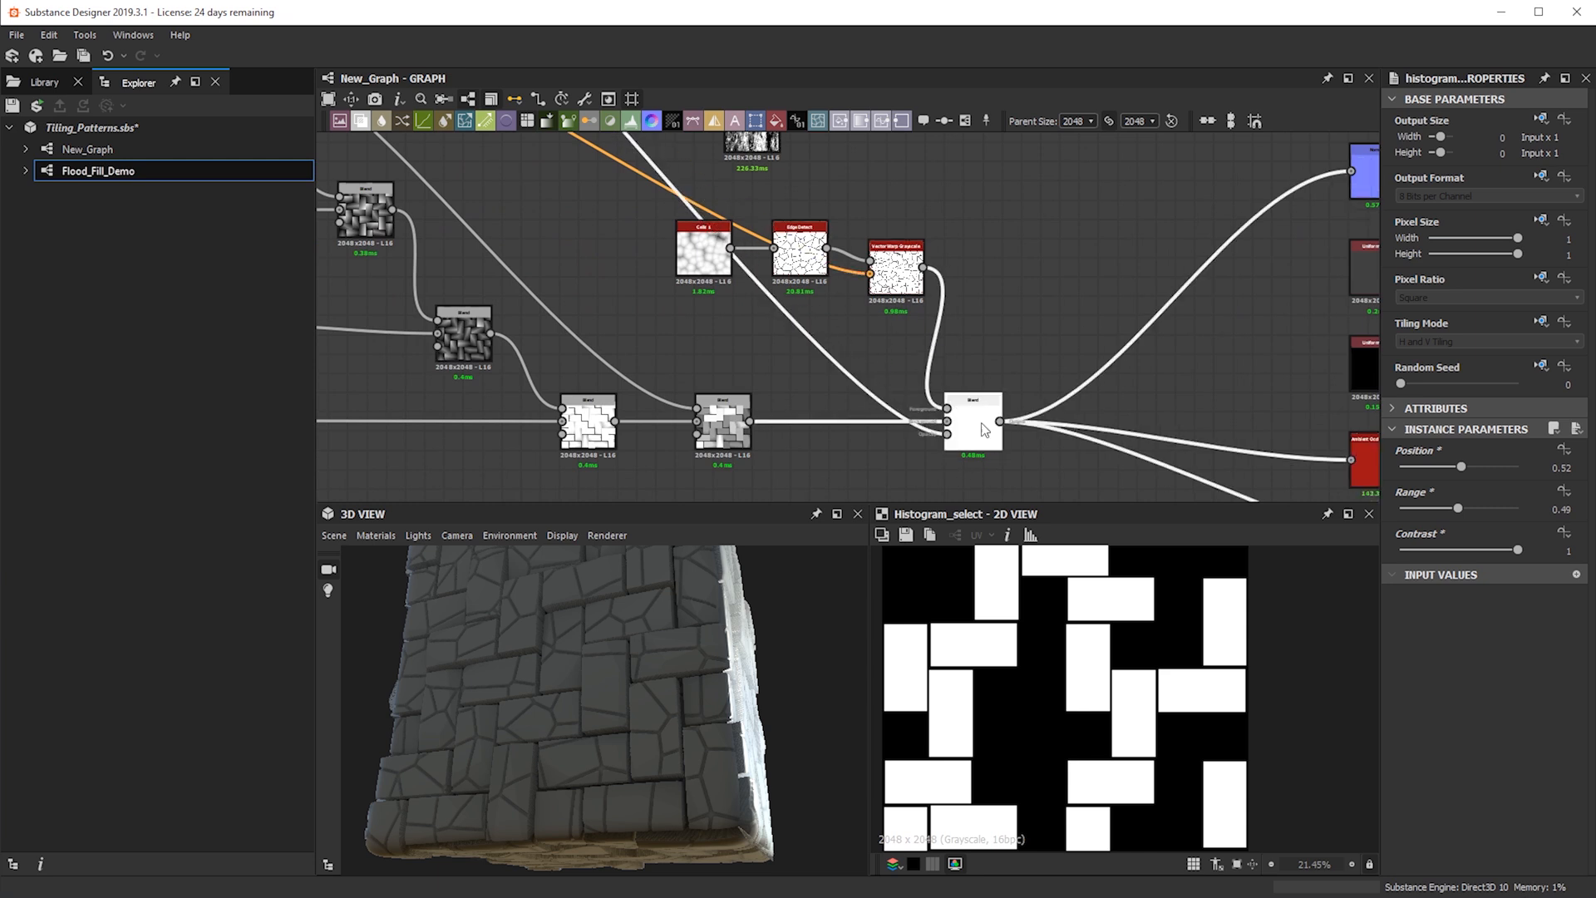
{"action": "double_click", "coordinate": [983, 429]}
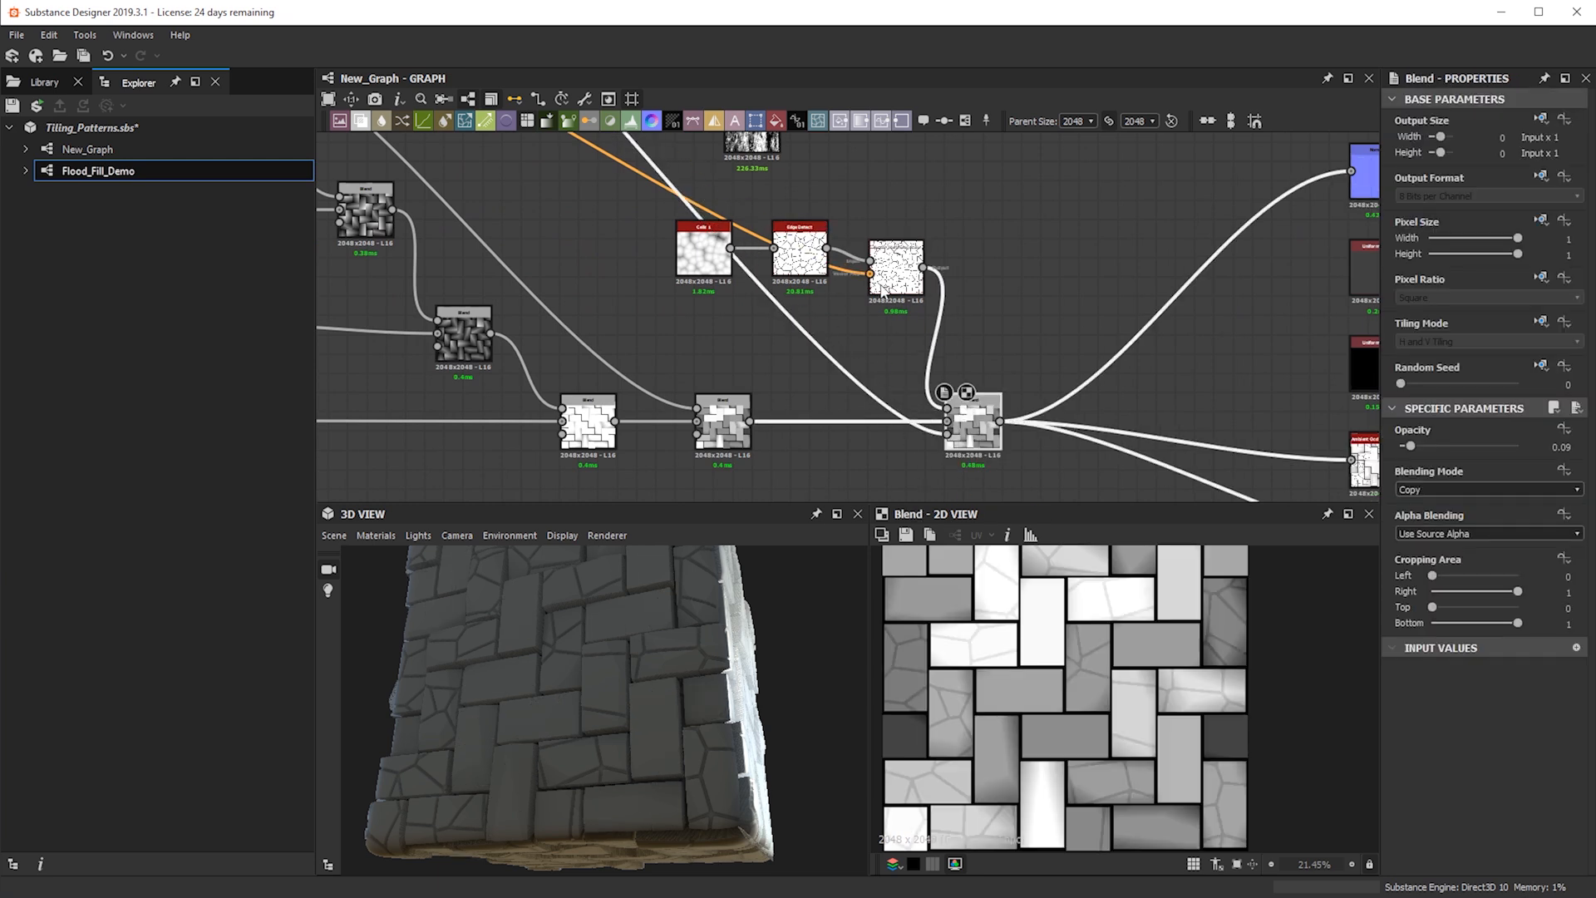
{"action": "left_click_drag", "start_coordinate": [632, 707], "coordinate": [664, 746]}
Set the Histogram Select position to 0.22 and range to 0.13, checking the cracked tiles in 3D
{"action": "scroll", "coordinate": [671, 271], "scroll_direction": "down", "scroll_amount": 5}
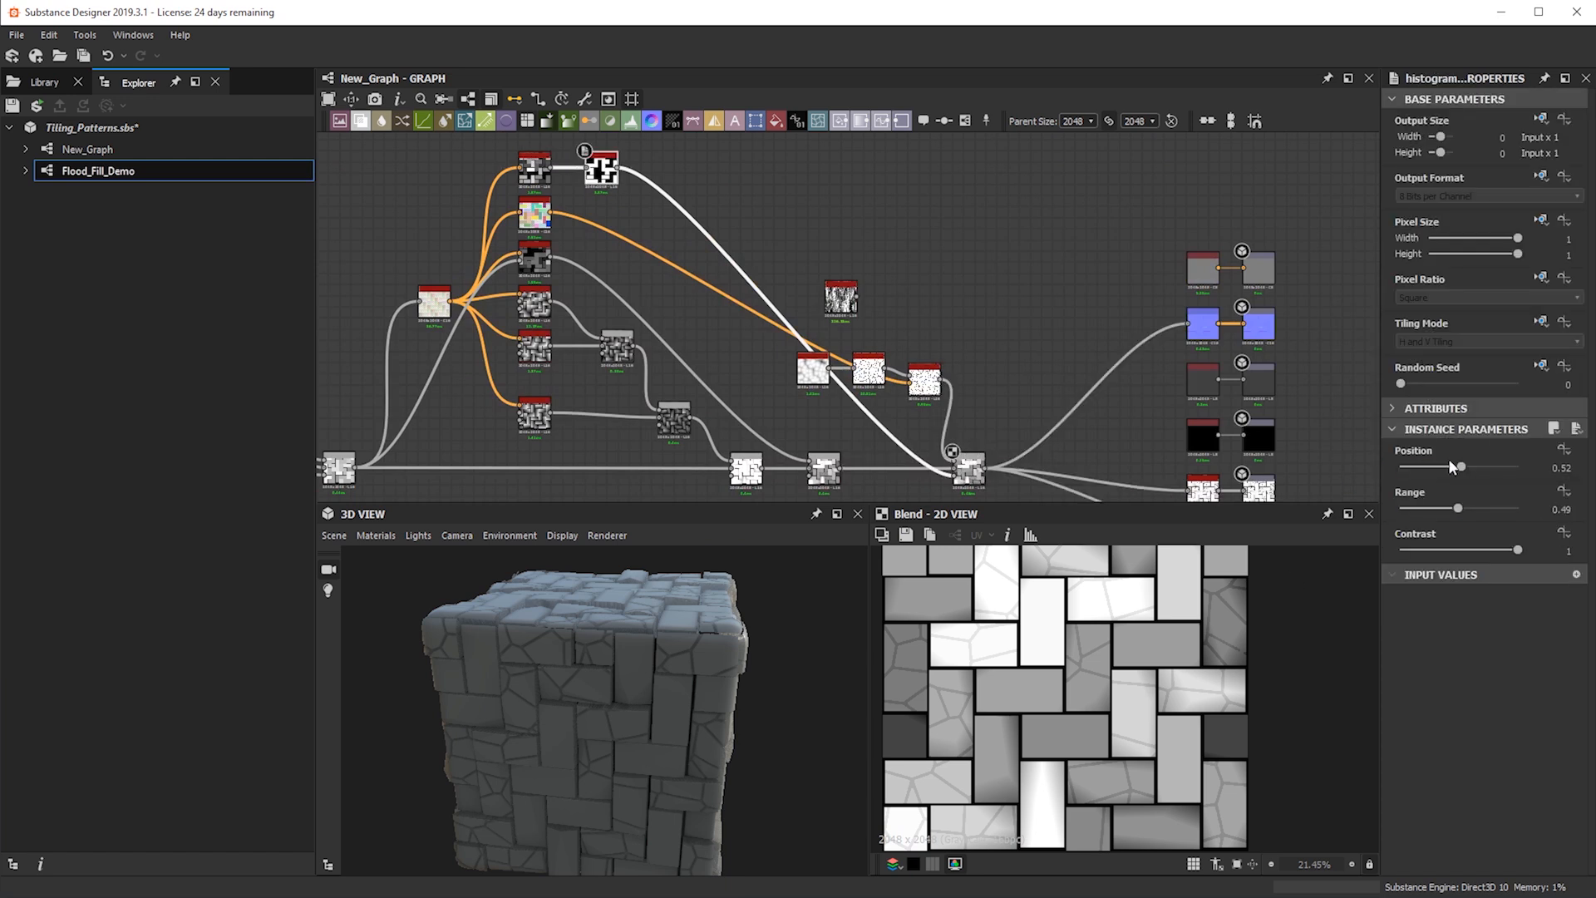
{"action": "left_click_drag", "start_coordinate": [1448, 467], "coordinate": [1425, 467]}
{"action": "left_click_drag", "start_coordinate": [747, 695], "coordinate": [728, 668]}
{"action": "left_click_drag", "start_coordinate": [1457, 508], "coordinate": [1415, 509]}
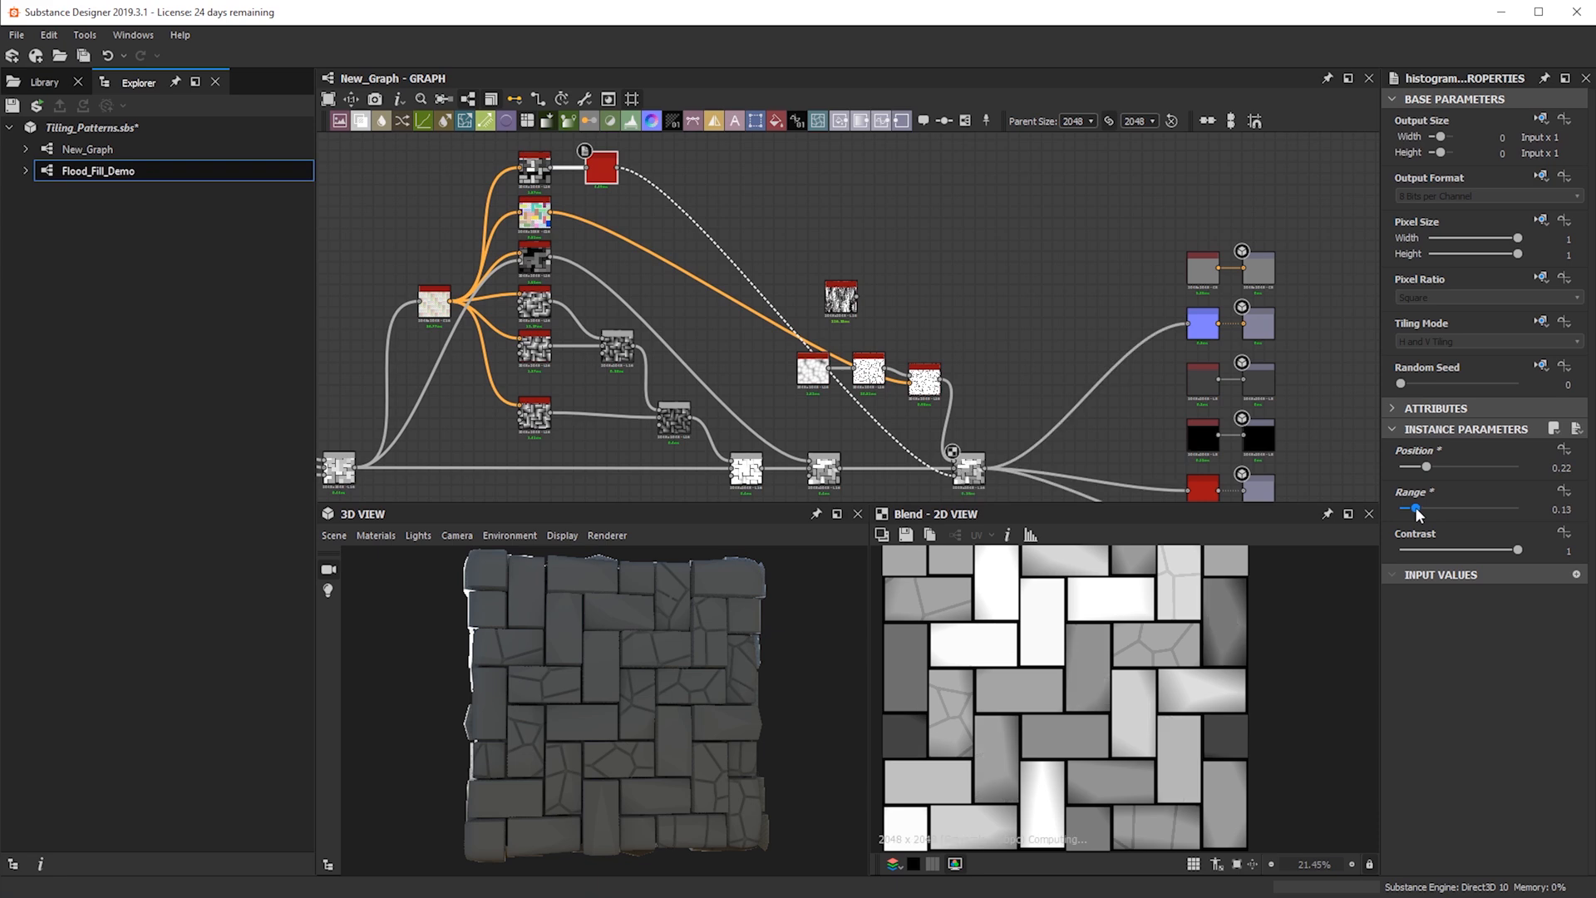
{"action": "left_click_drag", "start_coordinate": [571, 749], "coordinate": [563, 579]}
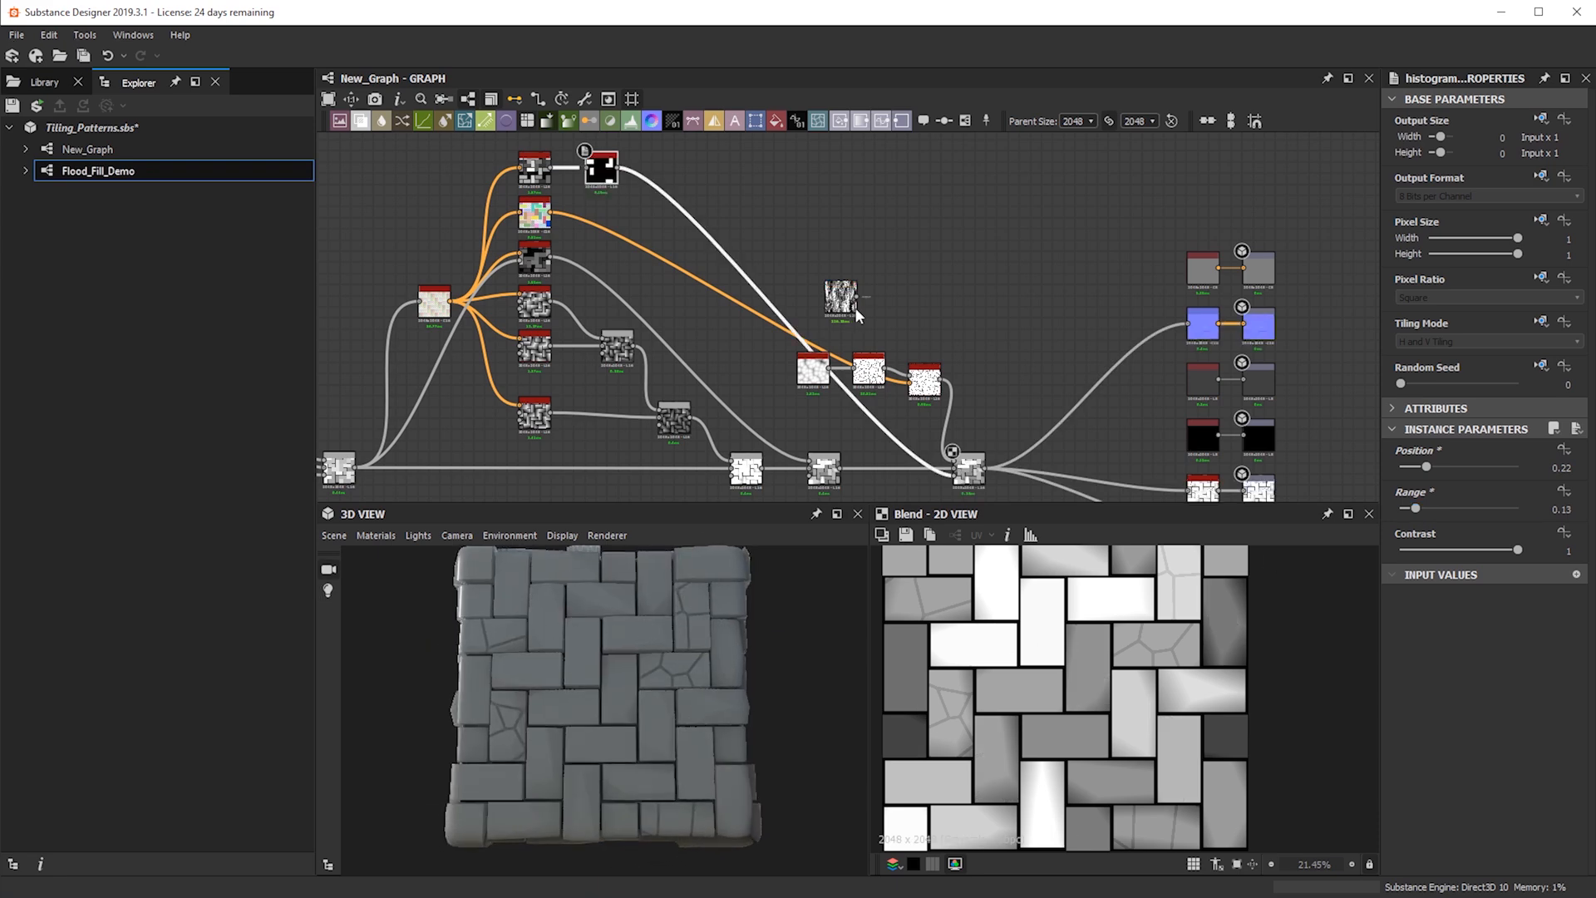
Examine the Flood Fill node network, the cracked tiles on the 3D cube, and the final Blend's height map in 2D
{"action": "scroll", "coordinate": [953, 426], "scroll_direction": "up", "scroll_amount": 3}
{"action": "middle_click_drag", "start_coordinate": [954, 427], "coordinate": [1127, 327]}
{"action": "left_click", "coordinate": [1156, 407]}
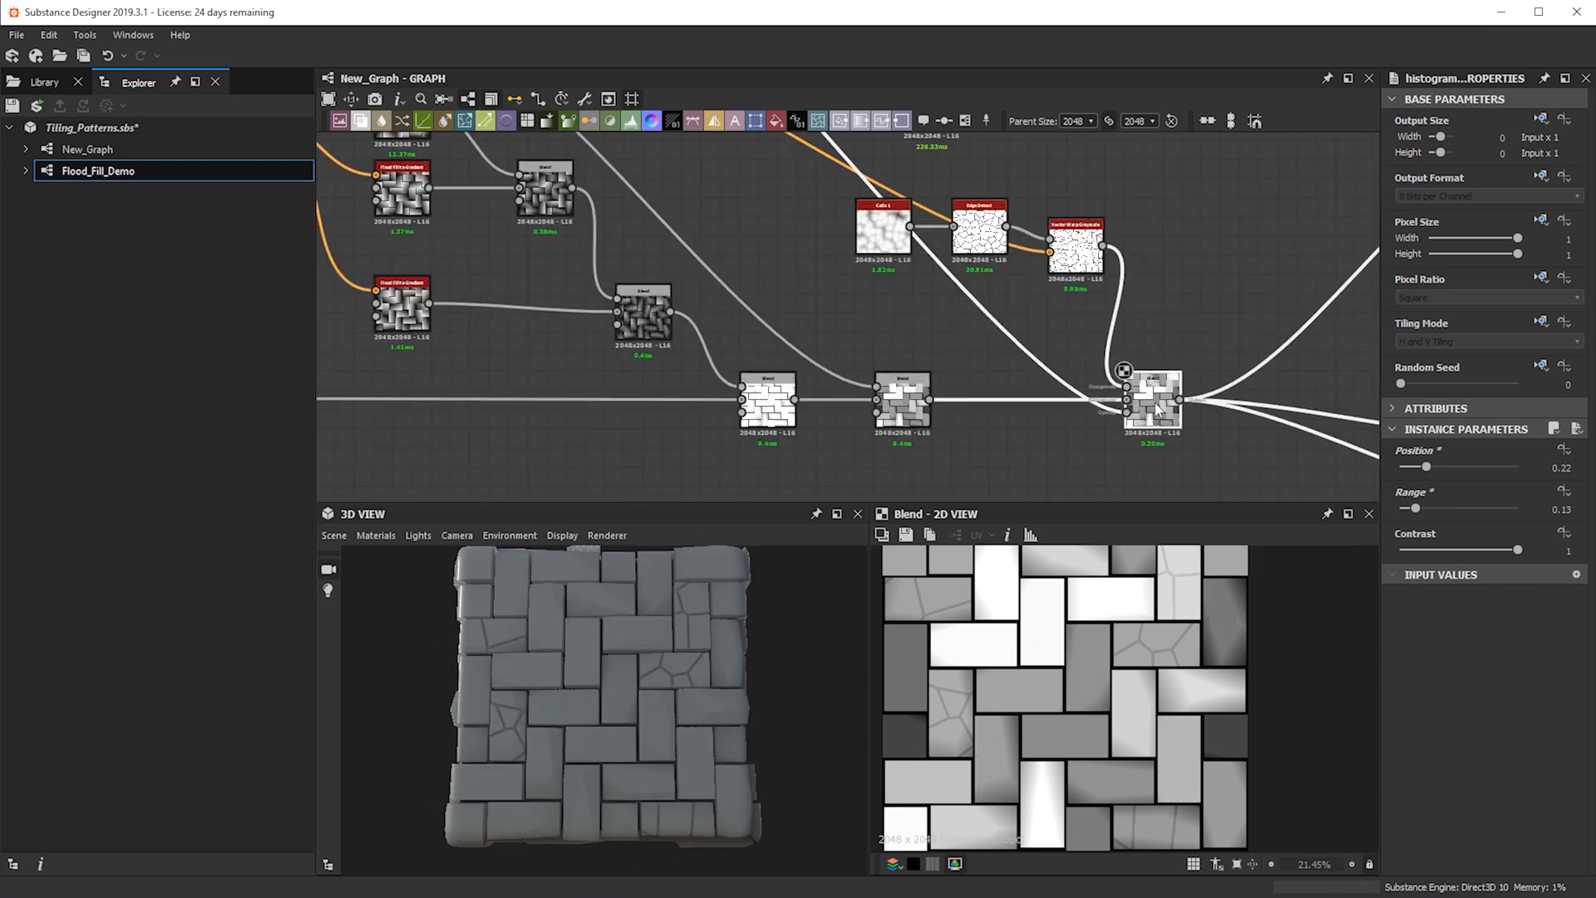
{"action": "left_click_drag", "start_coordinate": [545, 652], "coordinate": [573, 731]}
{"action": "scroll", "coordinate": [706, 392], "scroll_direction": "down", "scroll_amount": 3}
{"action": "middle_click_drag", "start_coordinate": [706, 392], "coordinate": [807, 473]}
{"action": "scroll", "coordinate": [638, 277], "scroll_direction": "up", "scroll_amount": 1}
{"action": "mouse_move", "coordinate": [638, 277]}
{"action": "middle_mouse_down"}
{"action": "mouse_move", "coordinate": [648, 388]}
{"action": "mouse_move", "coordinate": [657, 286]}
{"action": "middle_mouse_up"}
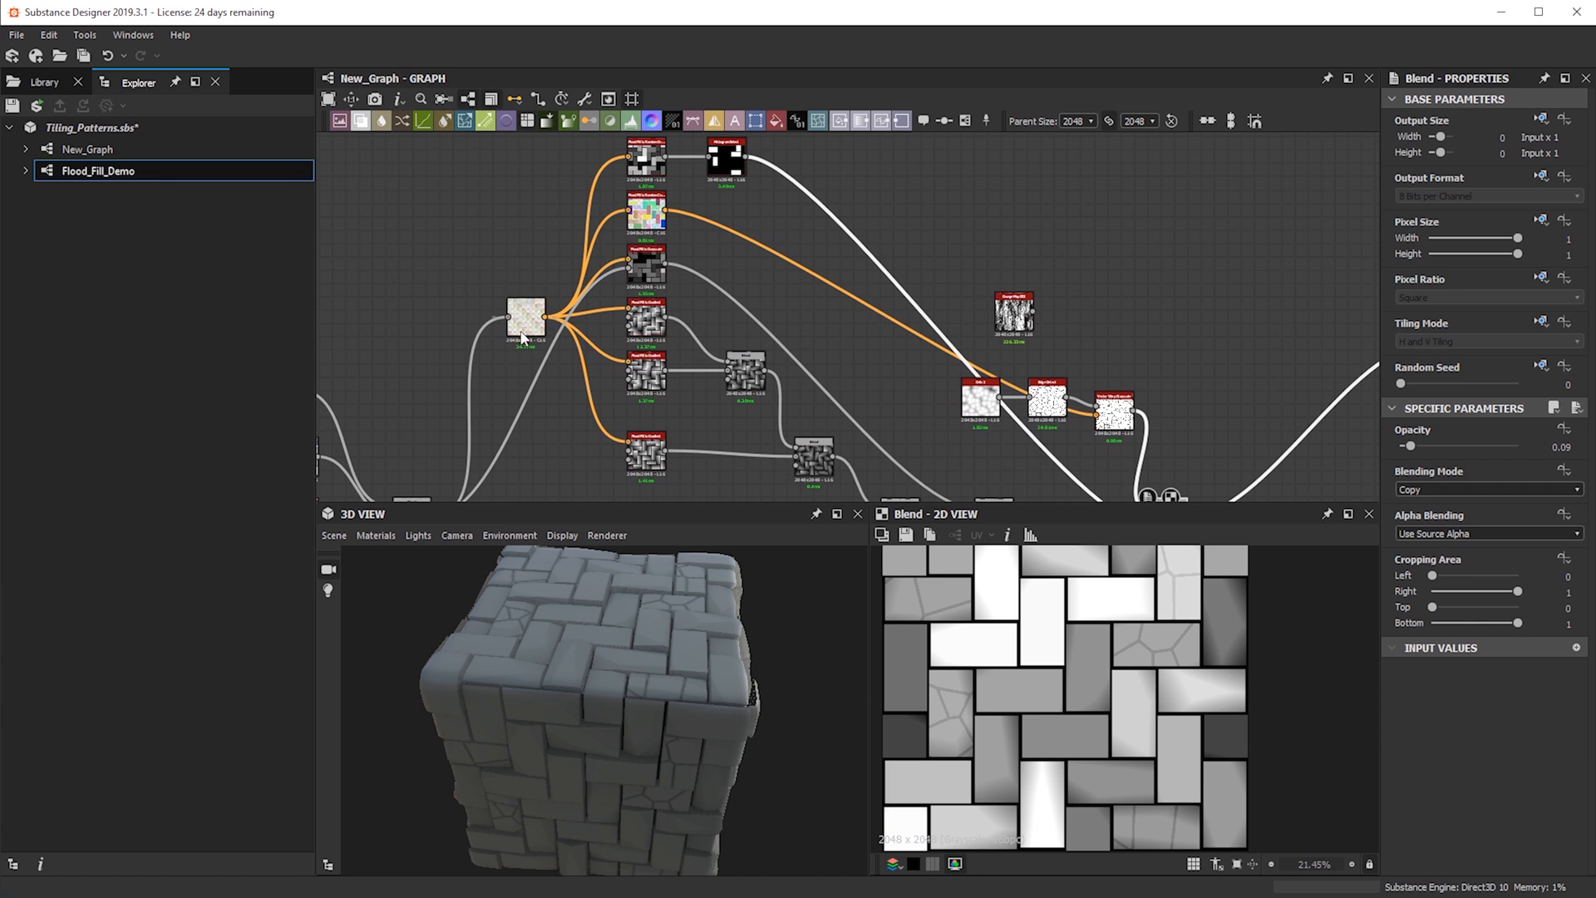
{"action": "scroll", "coordinate": [526, 326], "scroll_direction": "up", "scroll_amount": 3}
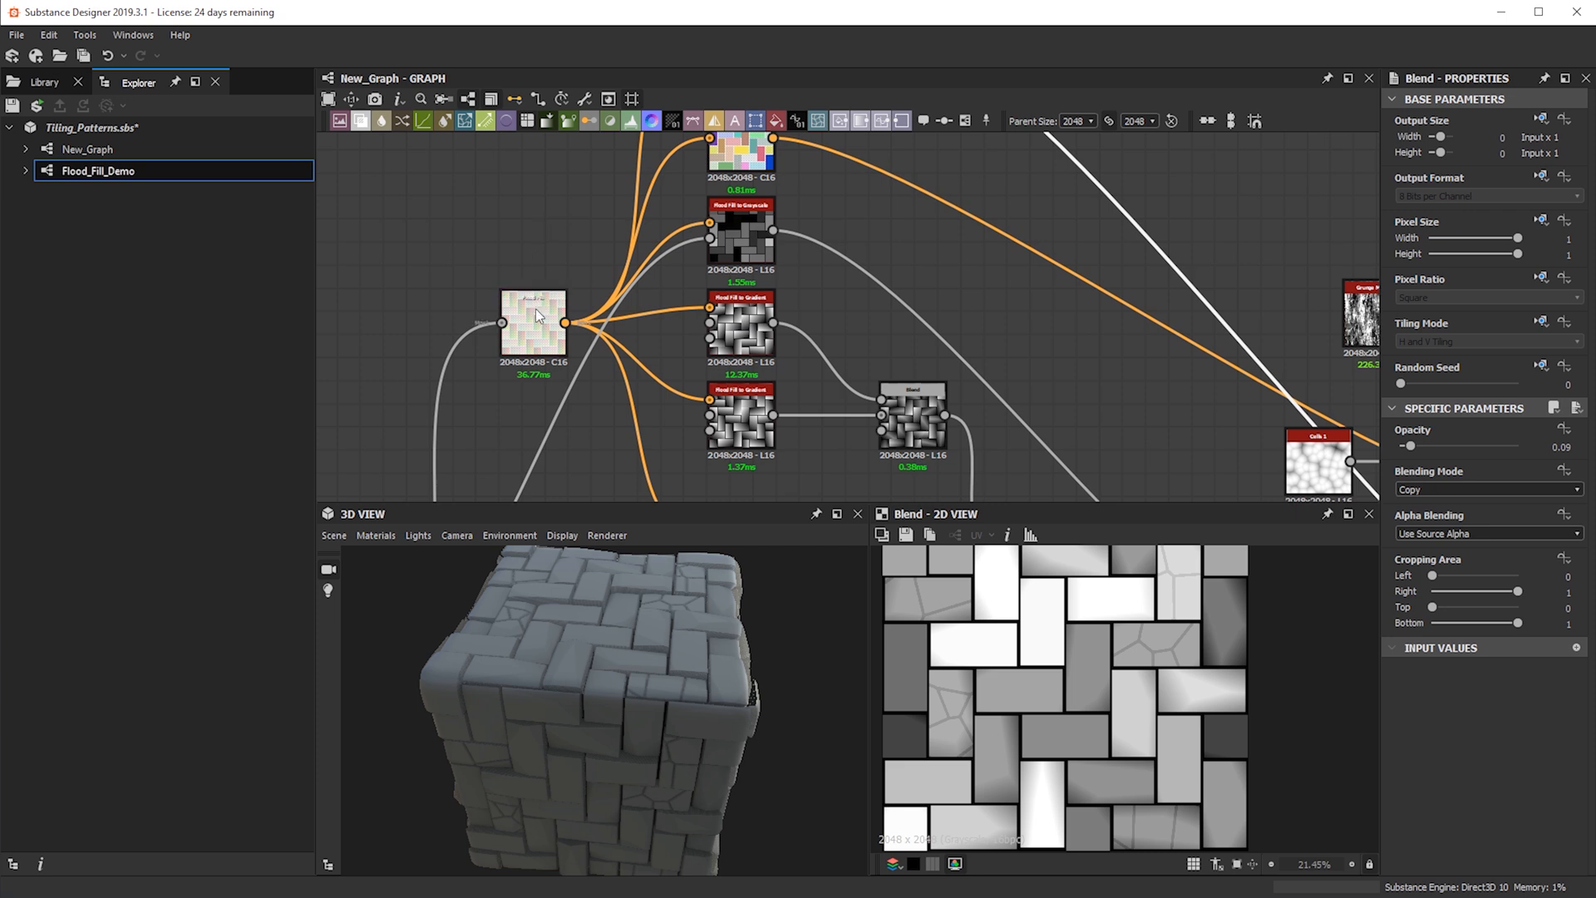
{"action": "scroll", "coordinate": [542, 307], "scroll_direction": "down", "scroll_amount": 2}
{"action": "middle_click_drag", "start_coordinate": [542, 307], "coordinate": [544, 375]}
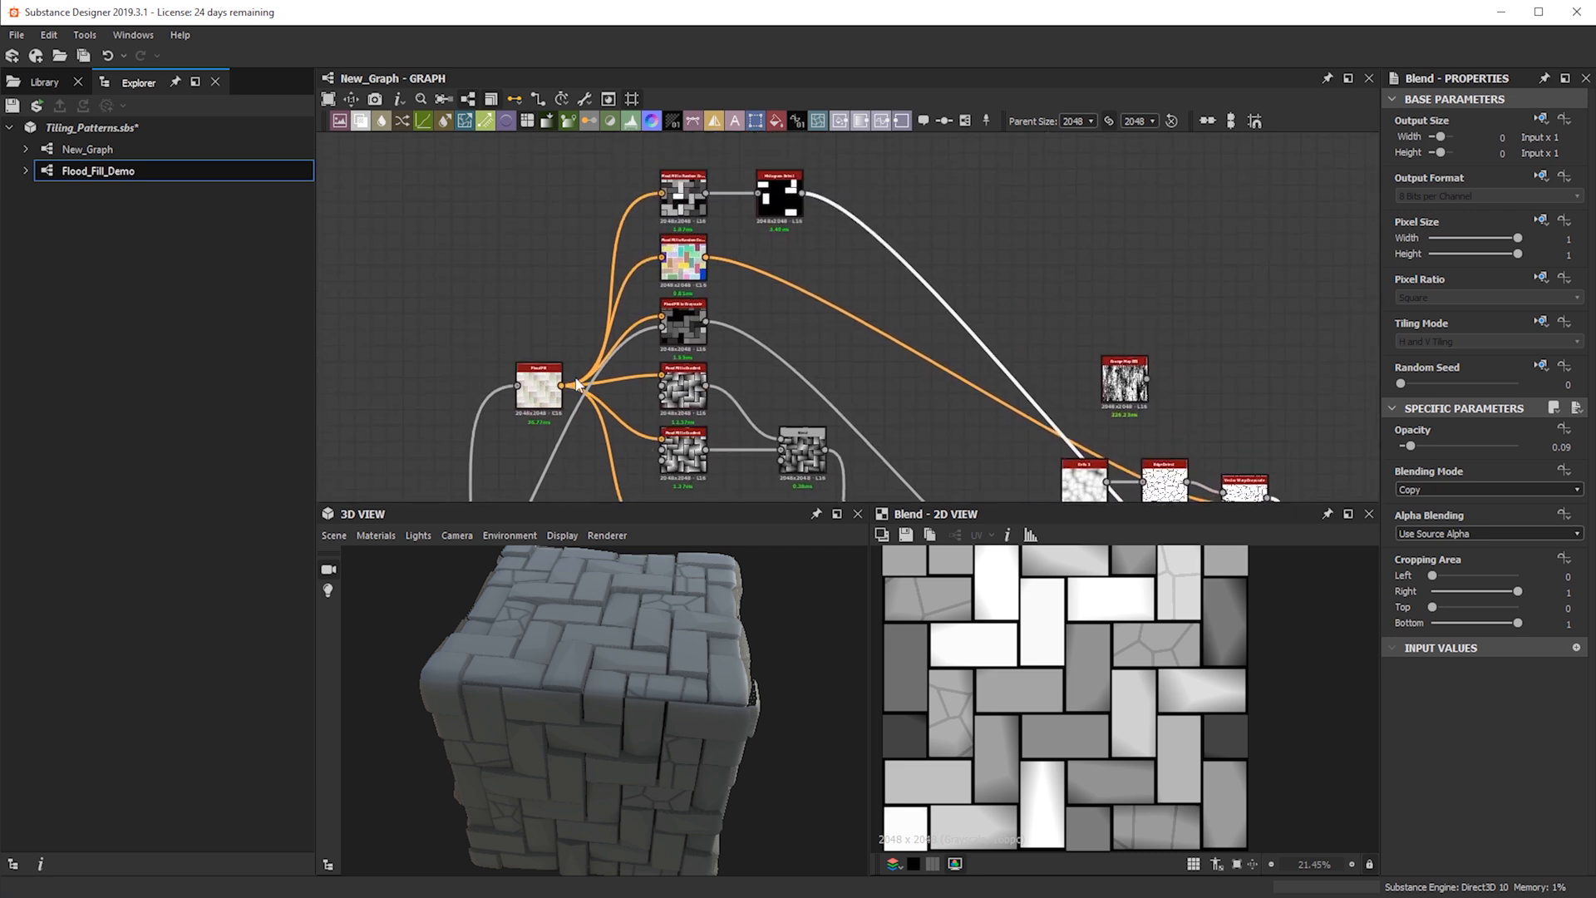
{"action": "scroll", "coordinate": [659, 319], "scroll_direction": "down", "scroll_amount": 2}
{"action": "middle_click_drag", "start_coordinate": [659, 319], "coordinate": [701, 196]}
{"action": "scroll", "coordinate": [532, 413], "scroll_direction": "up", "scroll_amount": 5}
{"action": "scroll", "coordinate": [499, 383], "scroll_direction": "down", "scroll_amount": 3}
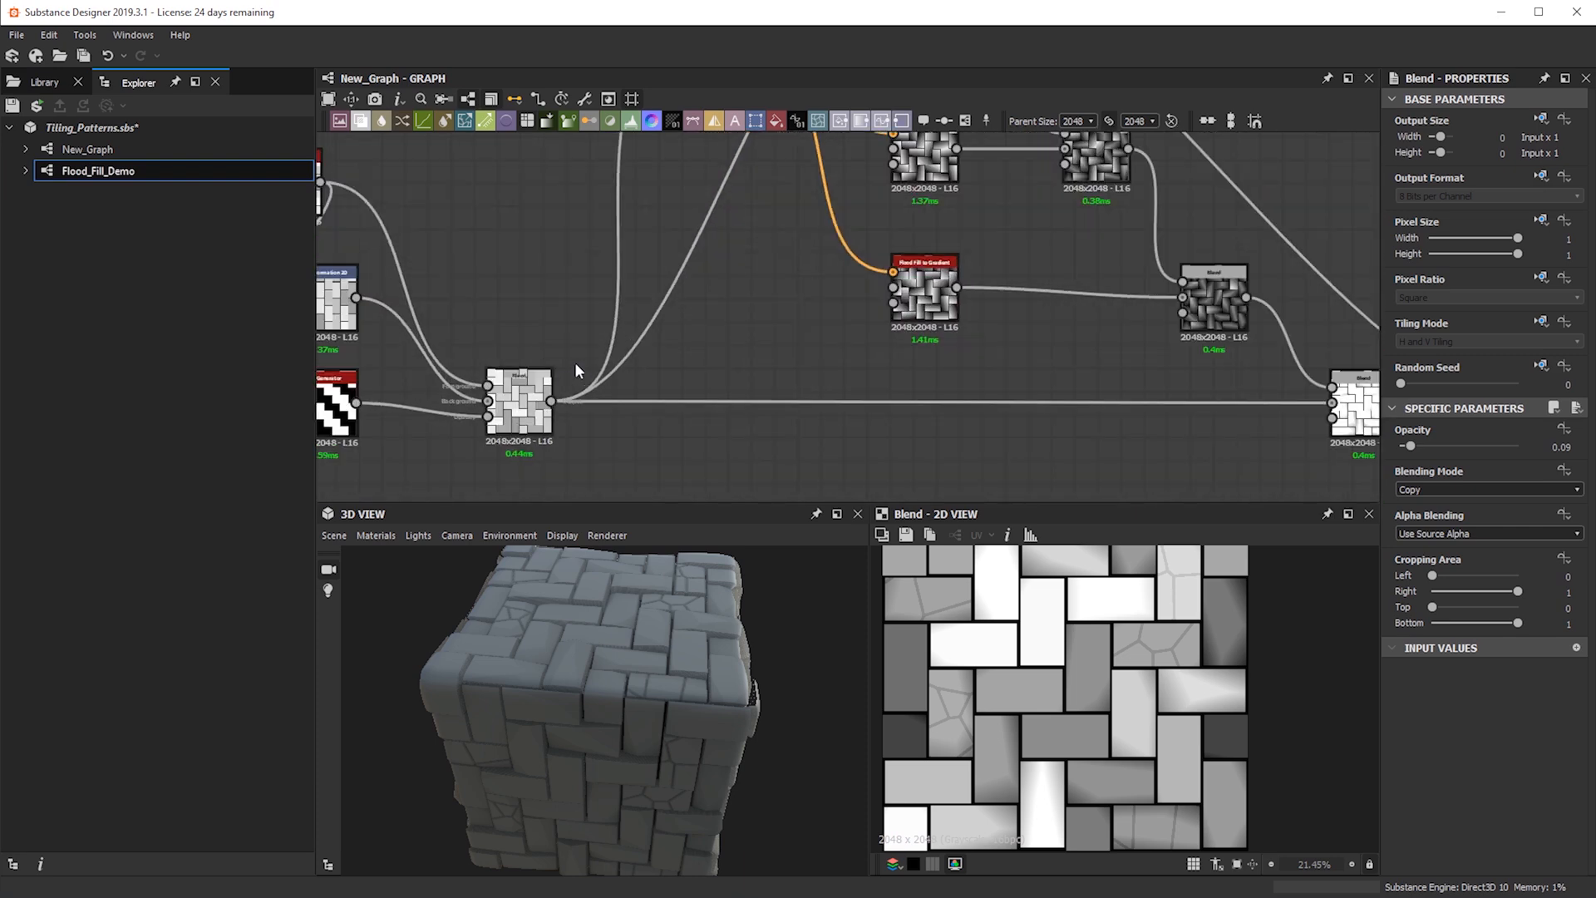
{"action": "middle_click_drag", "start_coordinate": [577, 363], "coordinate": [519, 467]}
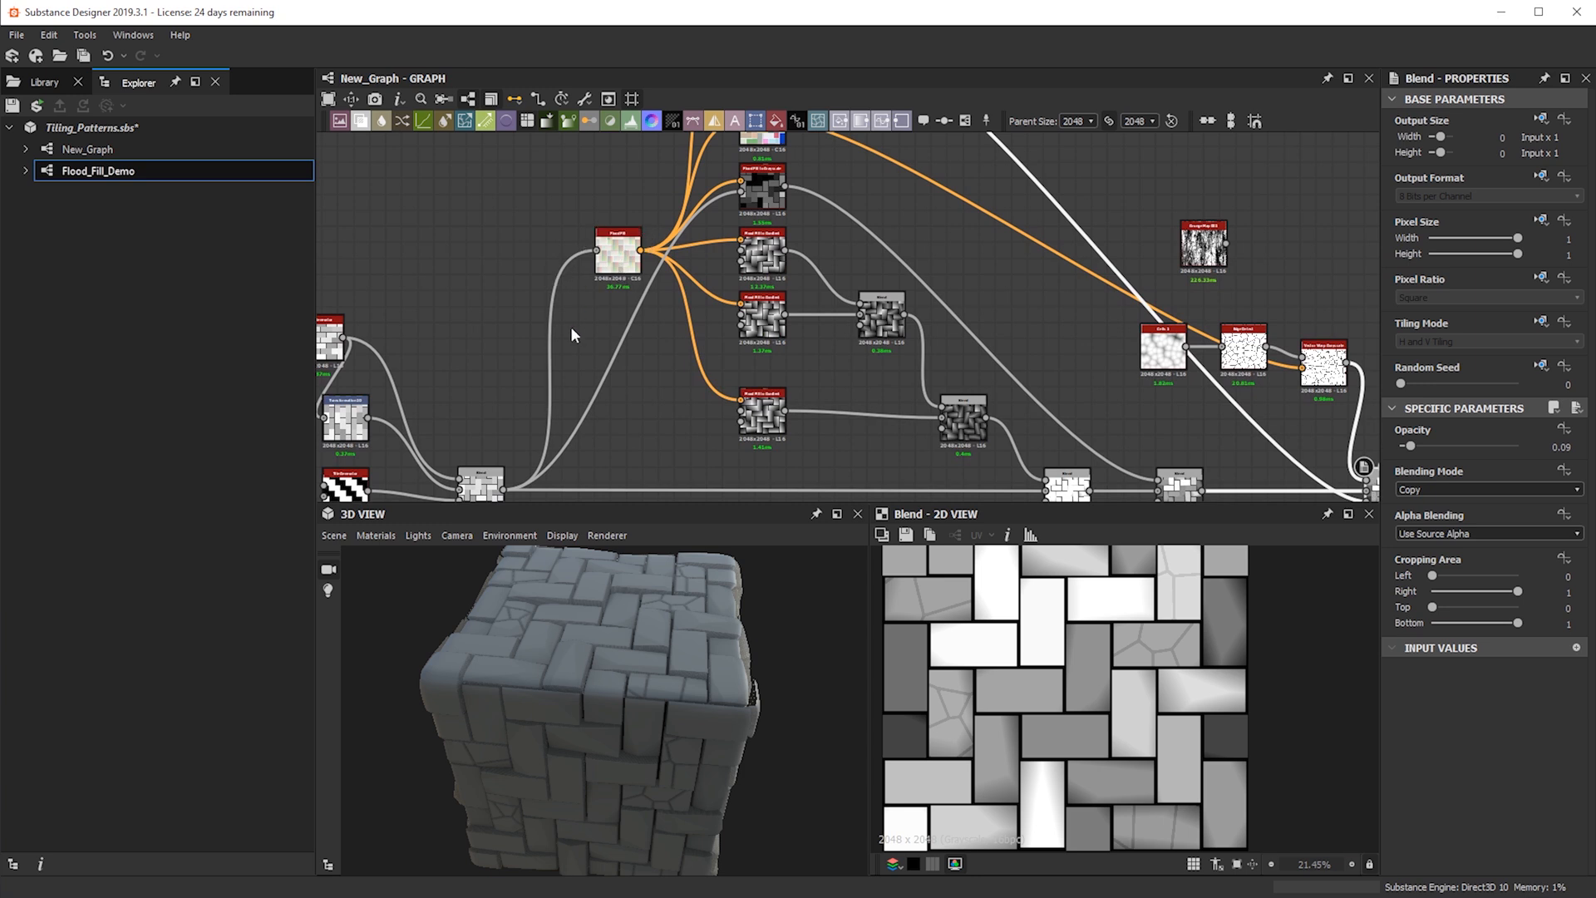
{"action": "middle_click_drag", "start_coordinate": [662, 238], "coordinate": [630, 337]}
{"action": "scroll", "coordinate": [630, 337], "scroll_direction": "up", "scroll_amount": 2}
{"action": "mouse_move", "coordinate": [562, 361]}
{"action": "left_mouse_down"}
{"action": "mouse_move", "coordinate": [557, 434]}
{"action": "mouse_move", "coordinate": [547, 357]}
{"action": "left_mouse_up"}
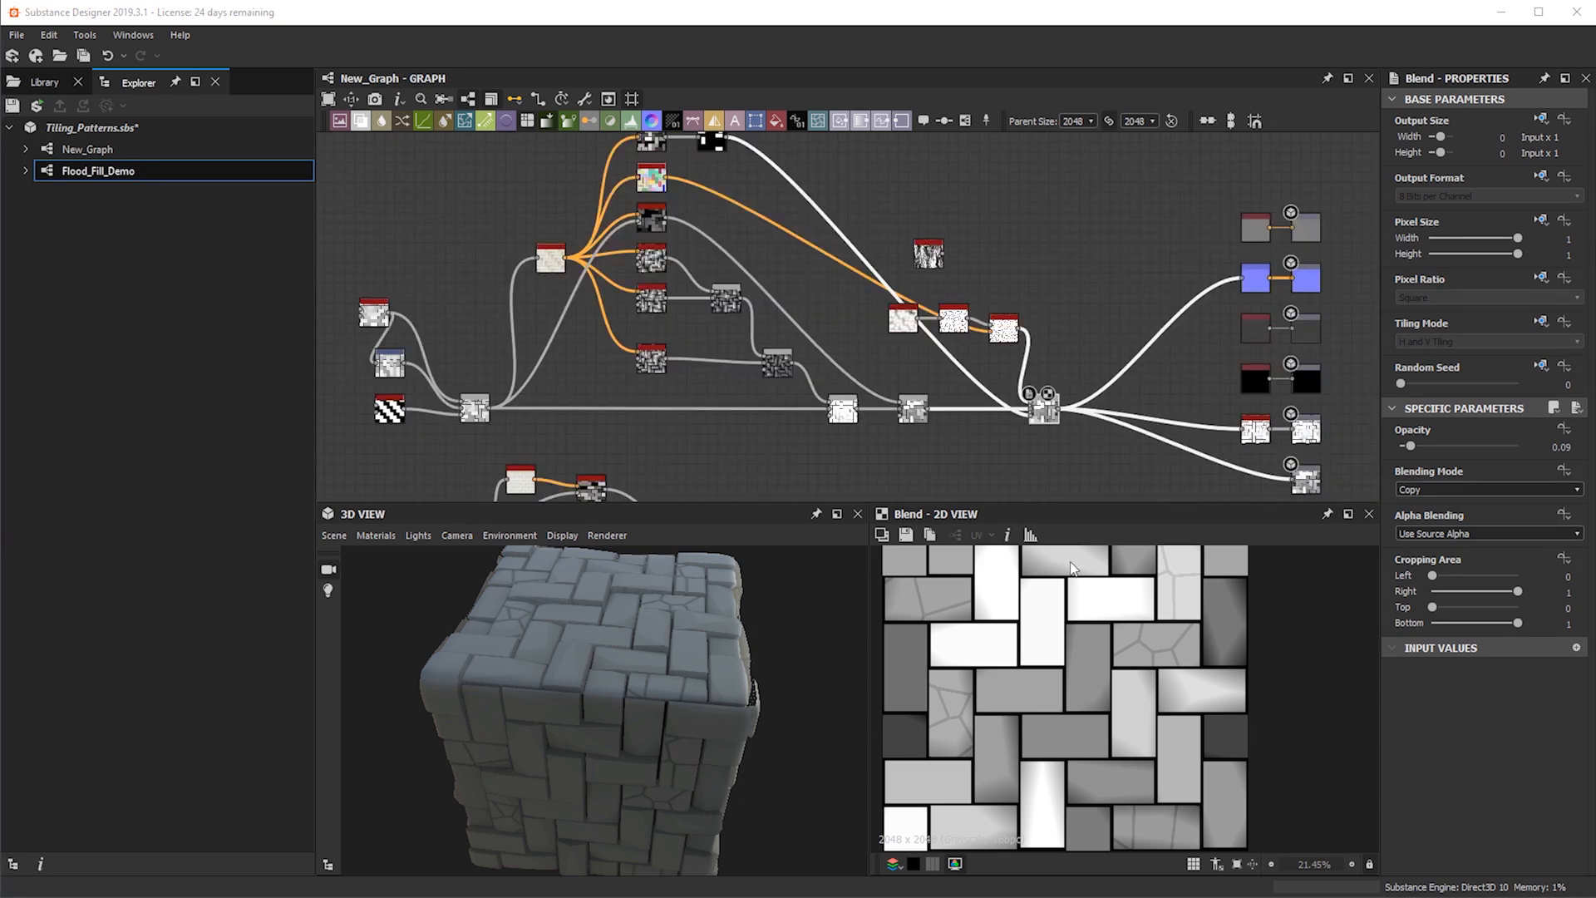
{"action": "scroll", "coordinate": [949, 327], "scroll_direction": "up", "scroll_amount": 2}
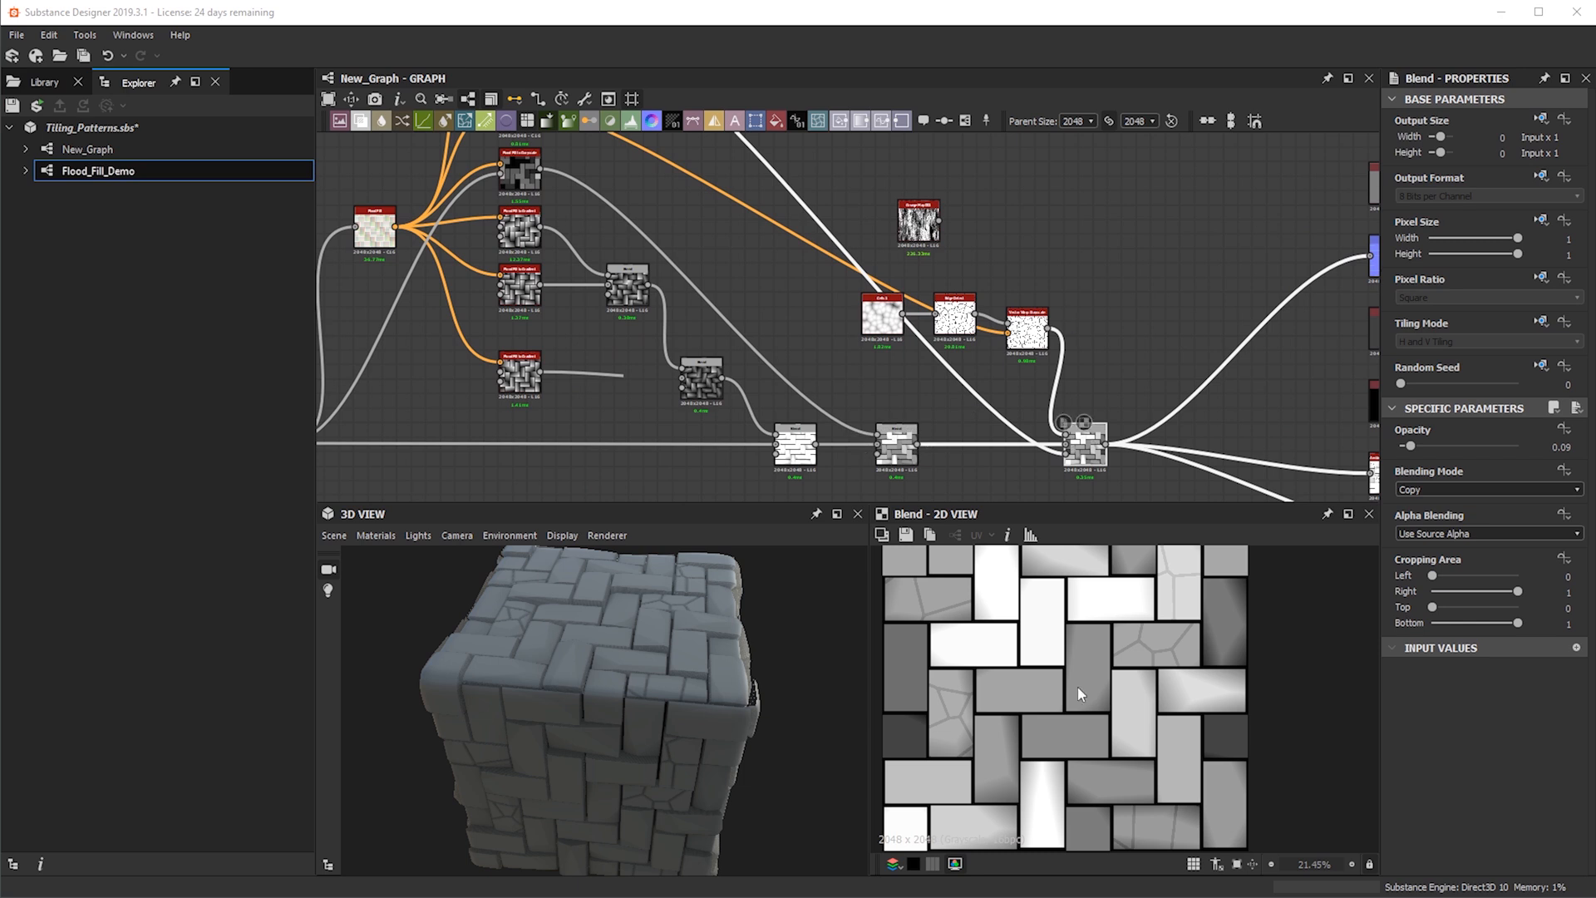
{"action": "scroll", "coordinate": [1039, 625], "scroll_direction": "up", "scroll_amount": 3}
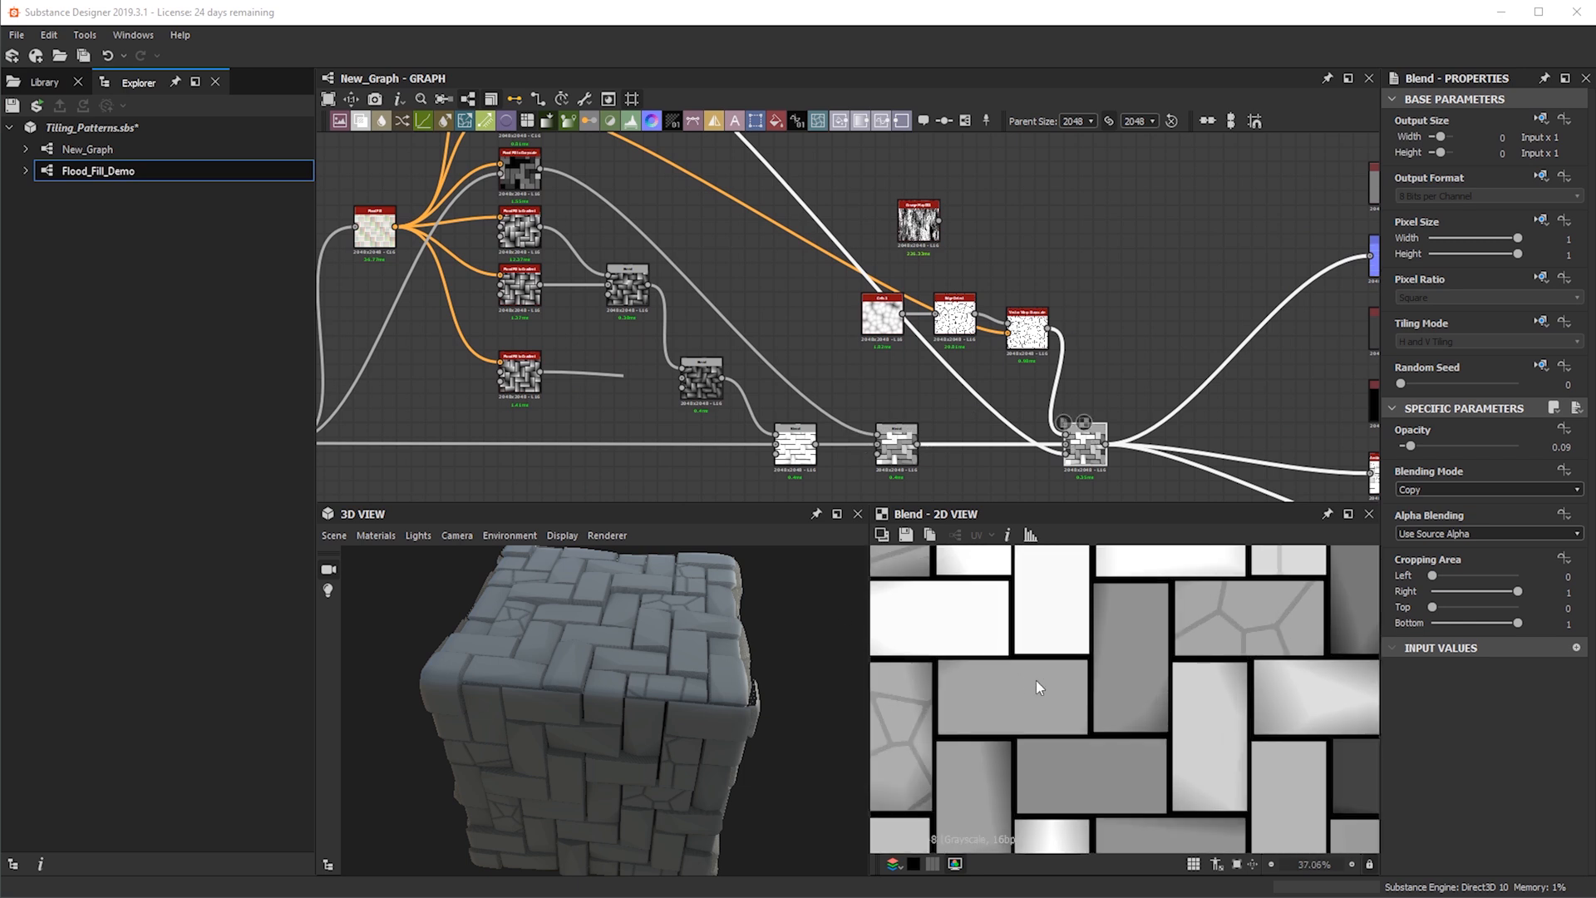
{"action": "scroll", "coordinate": [1056, 611], "scroll_direction": "down", "scroll_amount": 5}
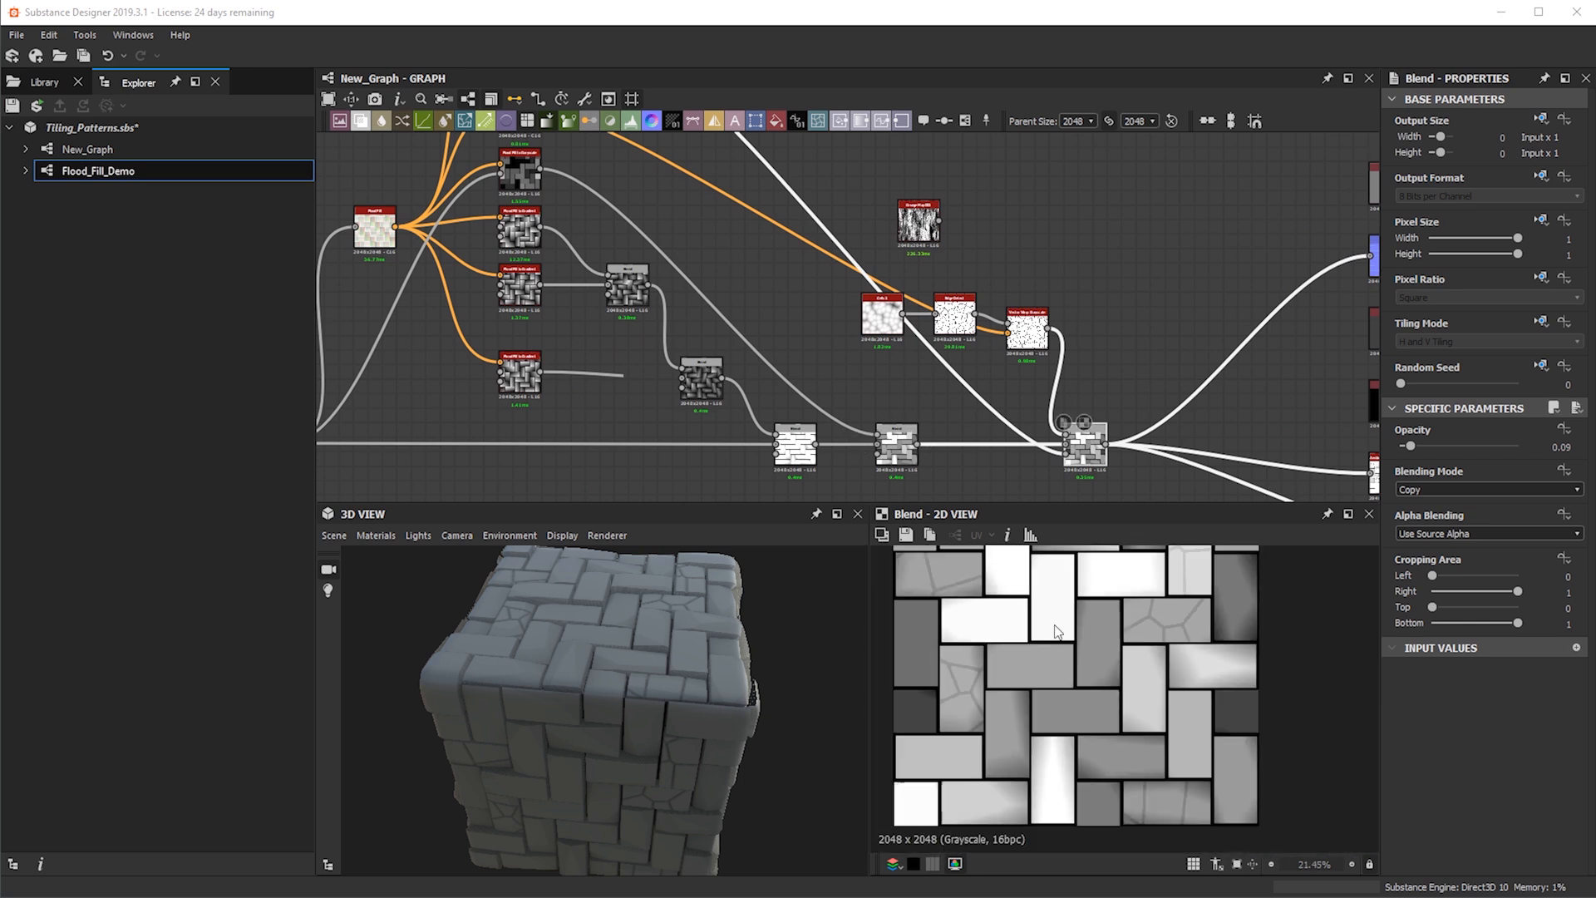
{"action": "scroll", "coordinate": [1099, 732], "scroll_direction": "up", "scroll_amount": 3}
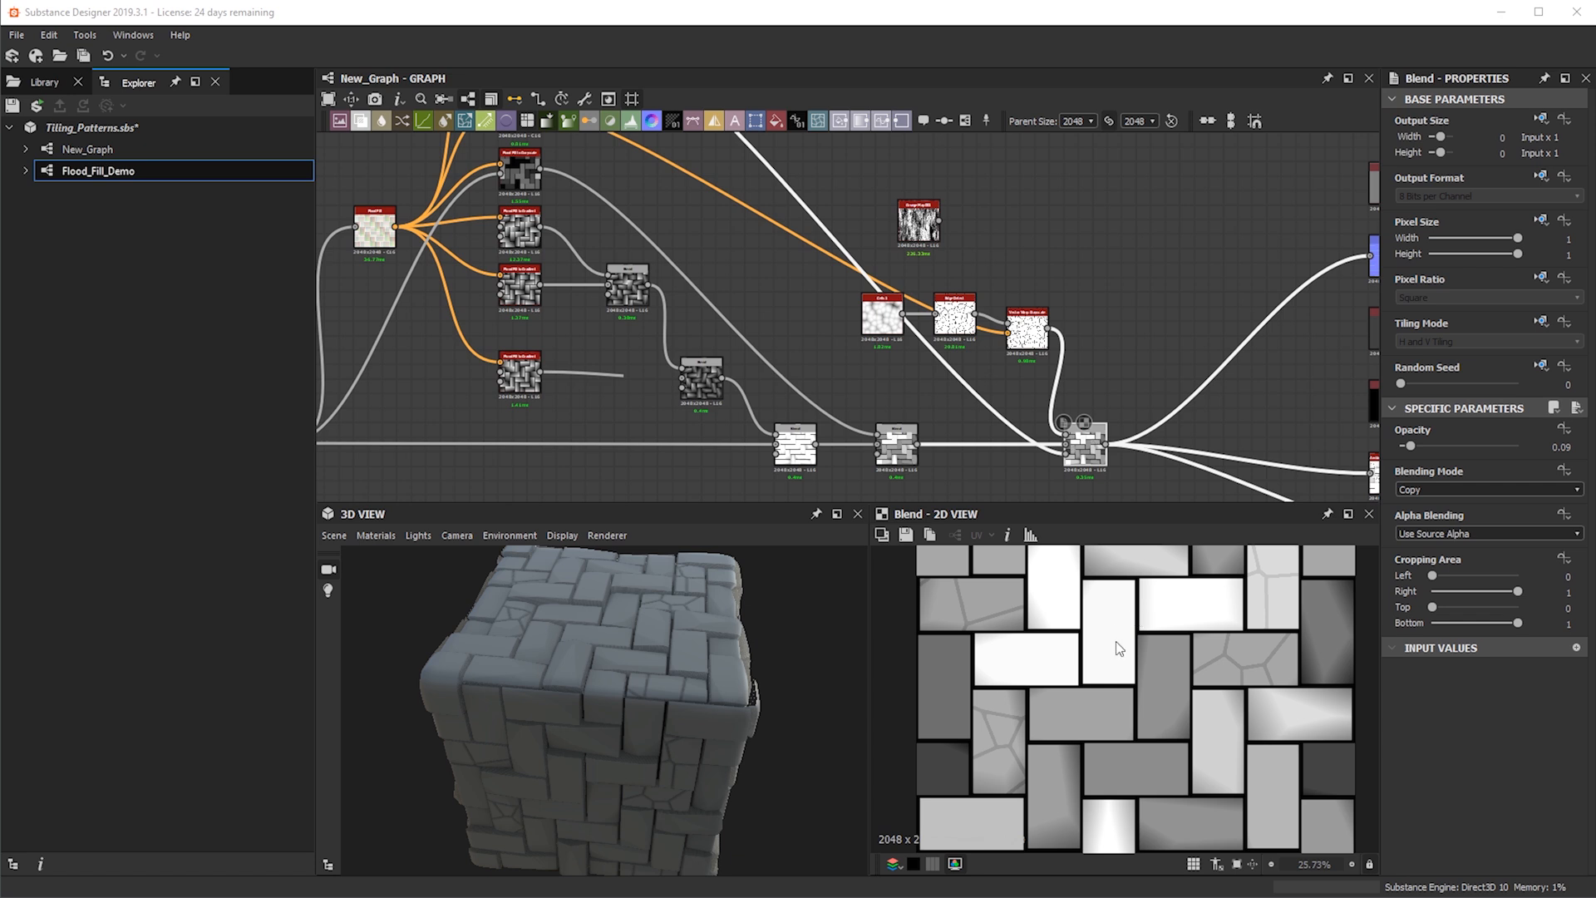
{"action": "scroll", "coordinate": [748, 349], "scroll_direction": "down", "scroll_amount": 5}
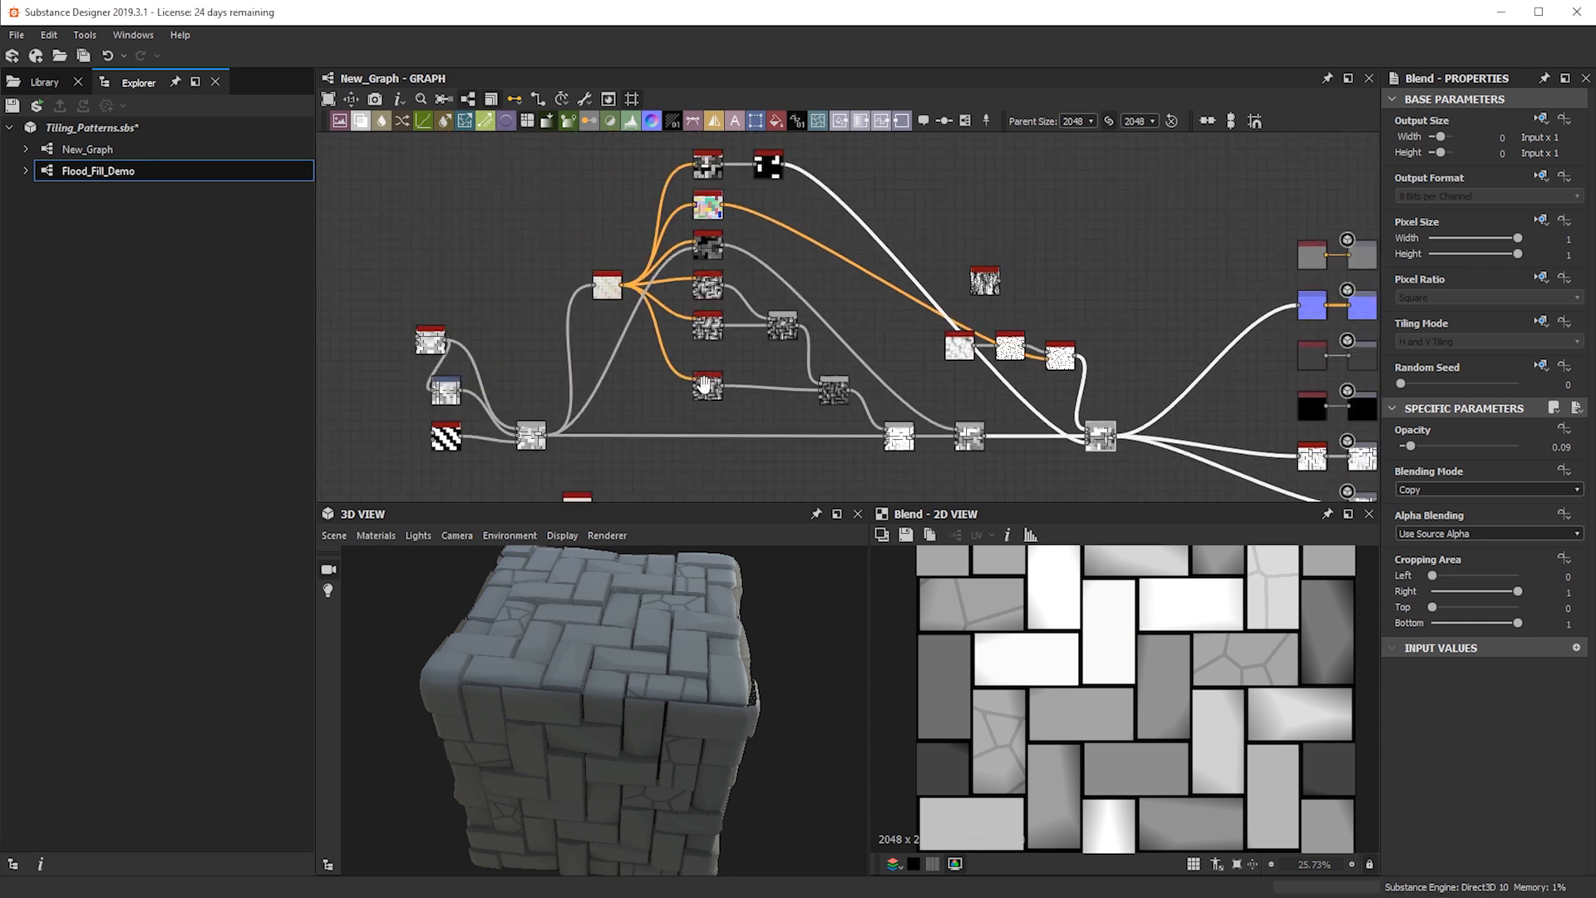
Add a Flood Fill Mapper Grayscale node beyond the grunge and crack nodes and connect the Flood Fill output to it
{"action": "left_click_drag", "start_coordinate": [1073, 496], "coordinate": [878, 223]}
{"action": "left_click_drag", "start_coordinate": [925, 320], "coordinate": [1053, 319]}
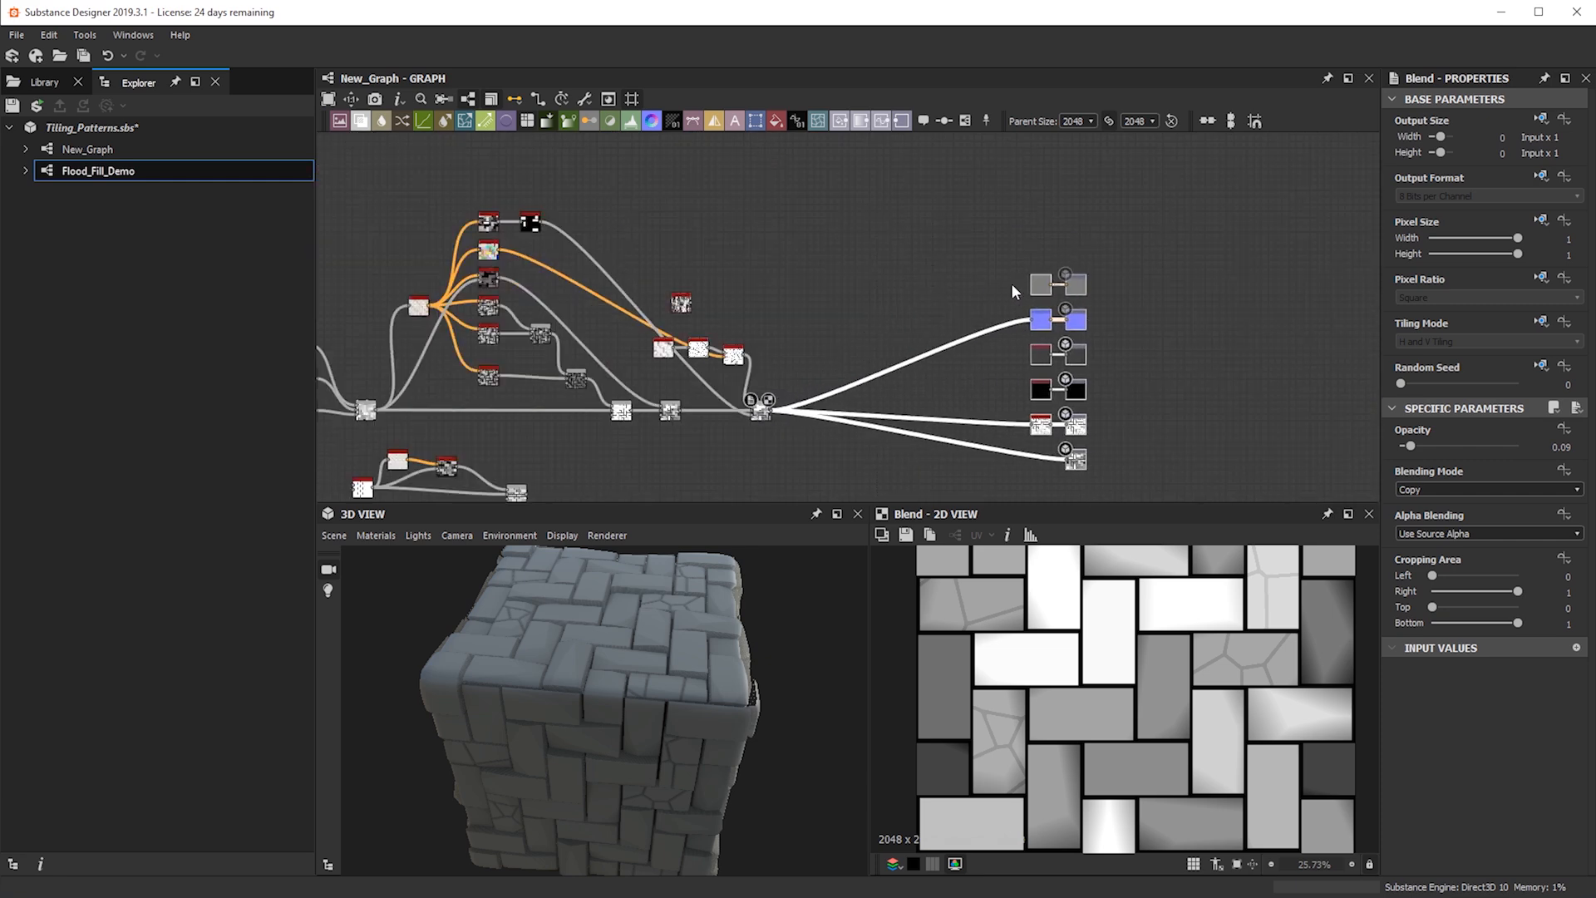
{"action": "scroll", "coordinate": [718, 198], "scroll_direction": "up", "scroll_amount": 3}
{"action": "key", "text": "space"}
{"action": "type", "text": "flood"}
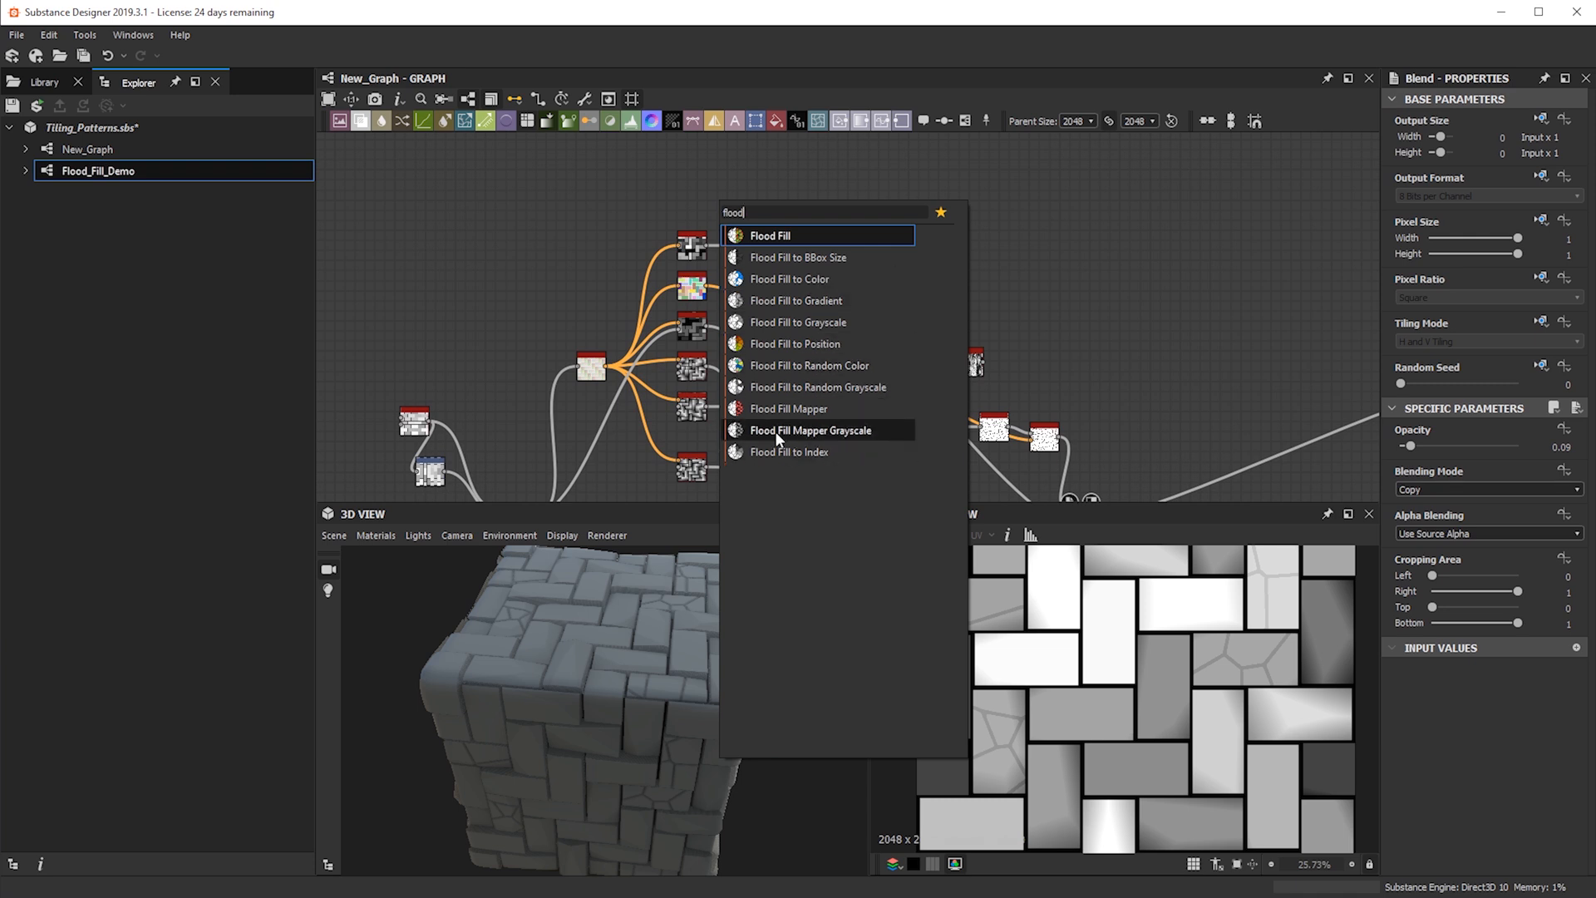
{"action": "left_click", "coordinate": [775, 431]}
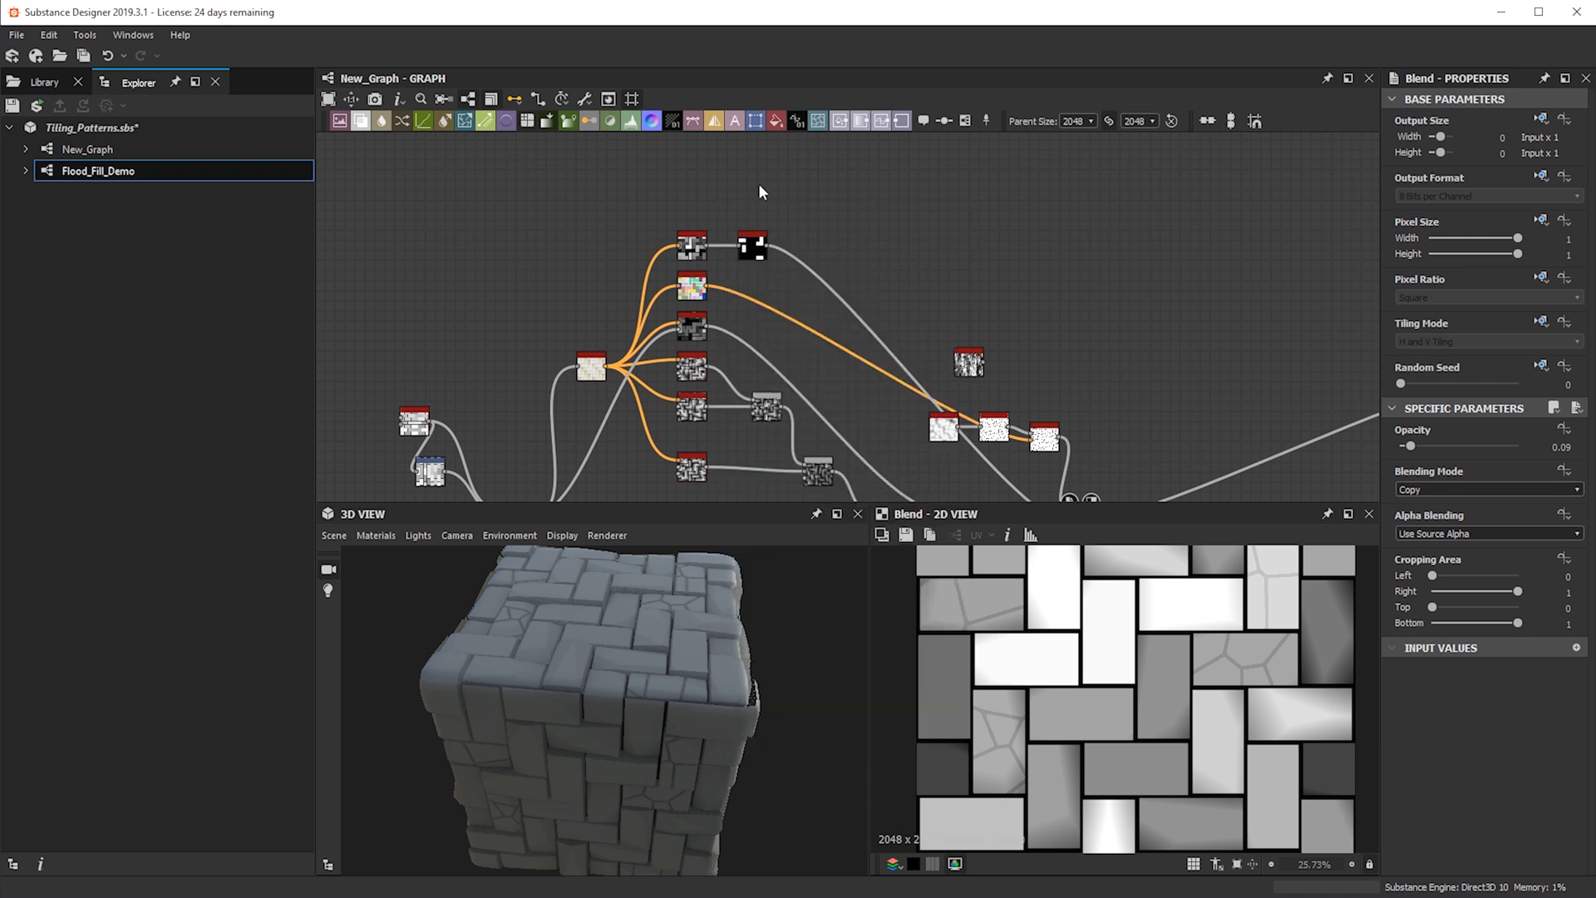
{"action": "scroll", "coordinate": [740, 185], "scroll_direction": "up", "scroll_amount": 1}
{"action": "left_click_drag", "start_coordinate": [705, 192], "coordinate": [1206, 325]}
{"action": "middle_click_drag", "start_coordinate": [1208, 360], "coordinate": [1102, 260]}
{"action": "left_click_drag", "start_coordinate": [472, 301], "coordinate": [1139, 286]}
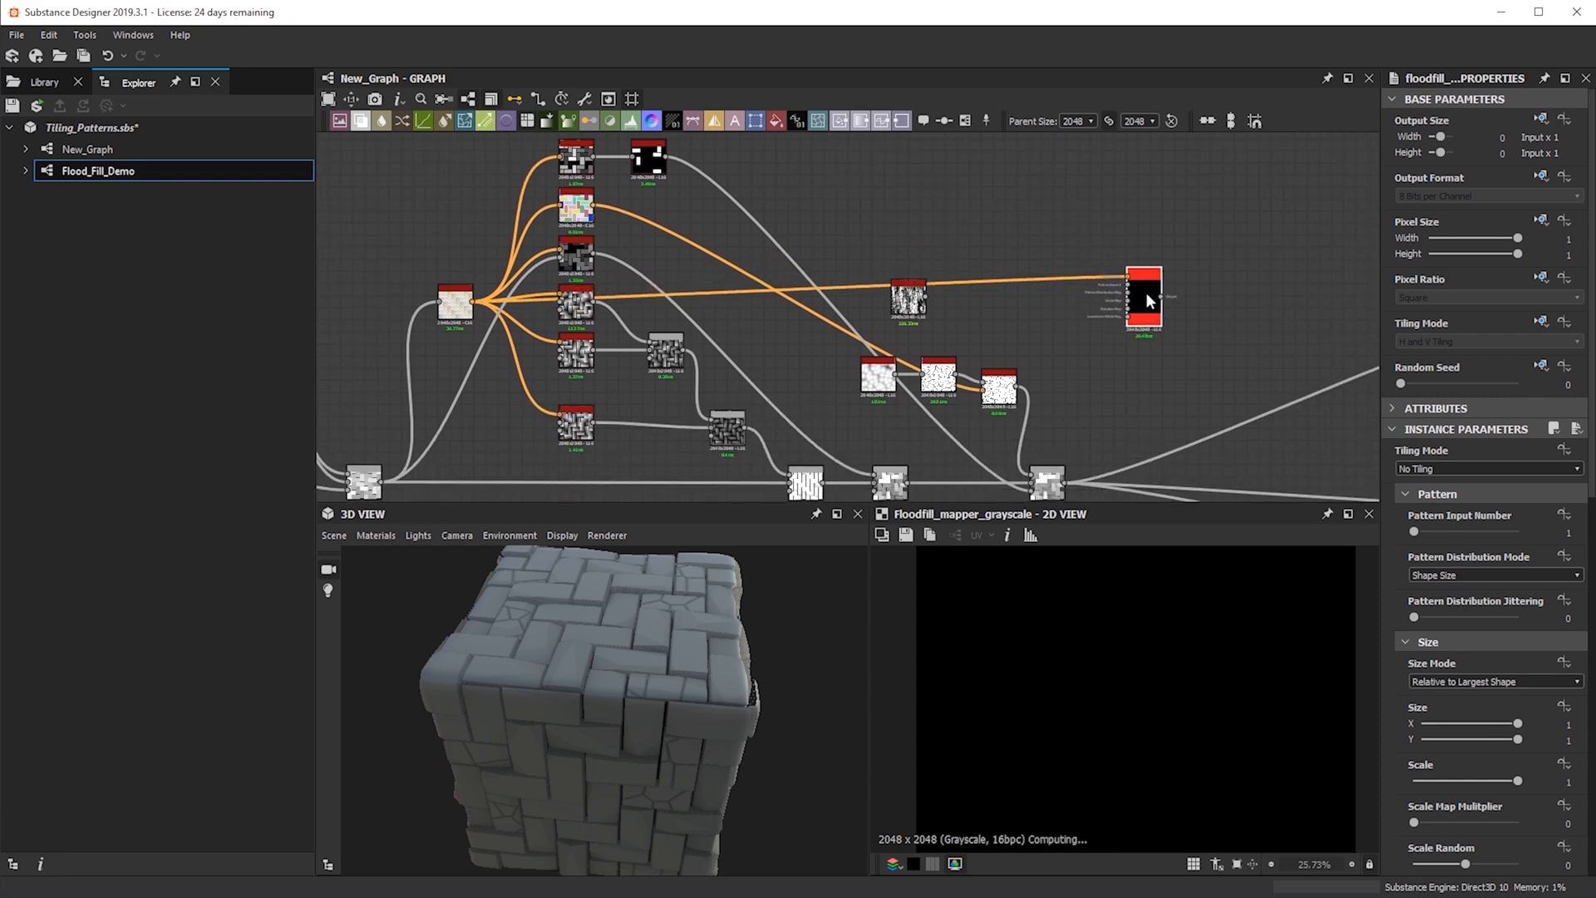
Add a Tile Generator, connect it to the mapper's Pattern Input 1, and check the mapped grid in 2D
{"action": "scroll", "coordinate": [1134, 282], "scroll_direction": "up", "scroll_amount": 4}
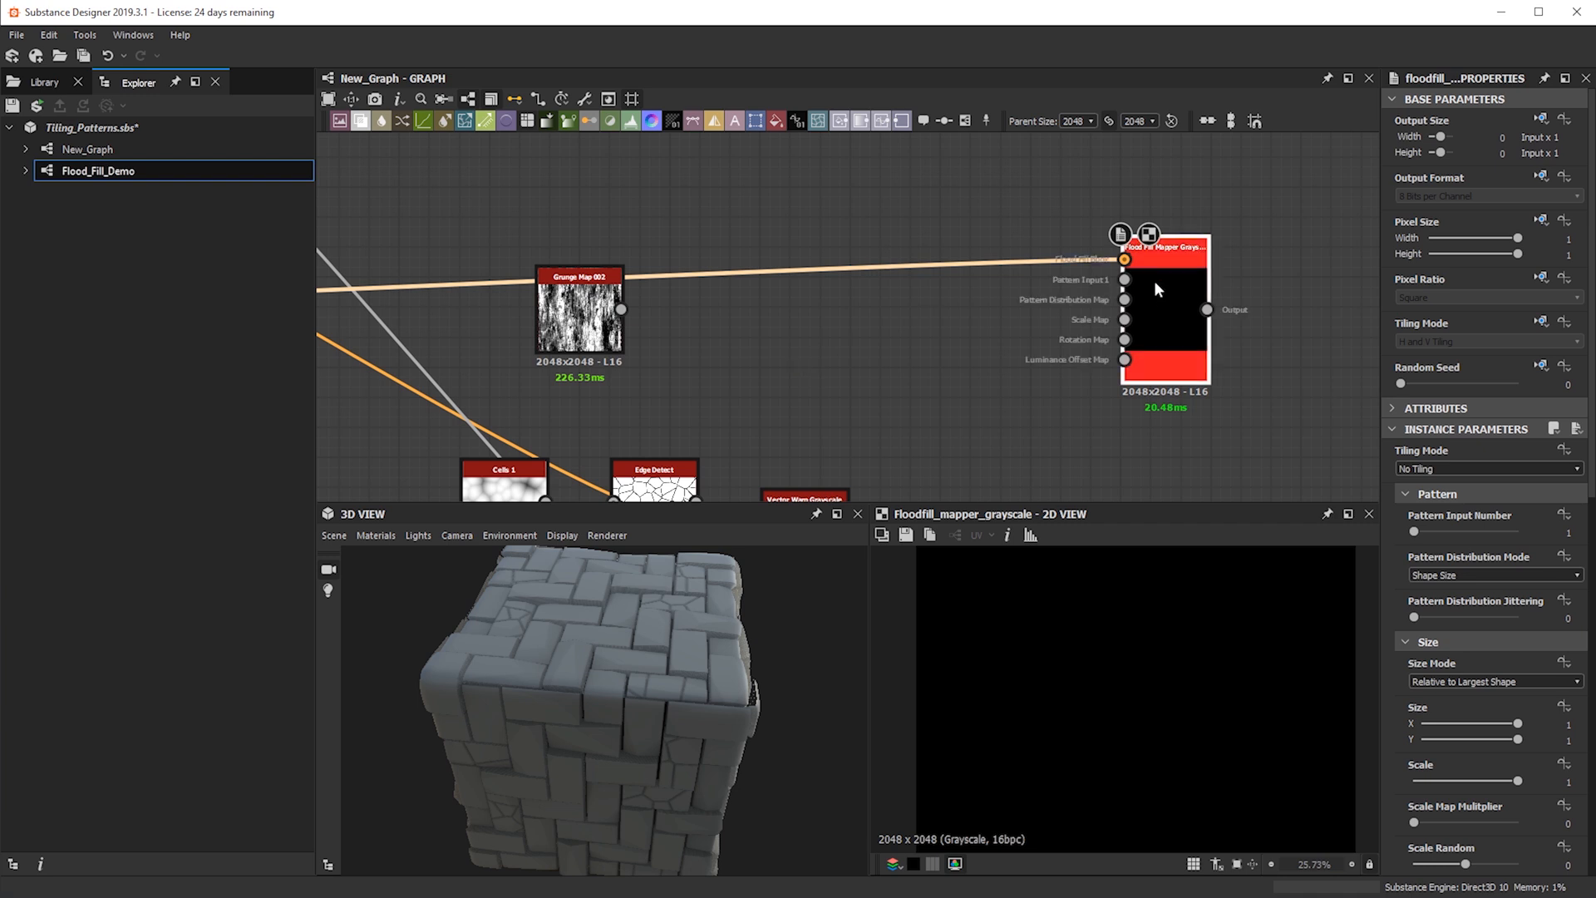
{"action": "key", "text": "space"}
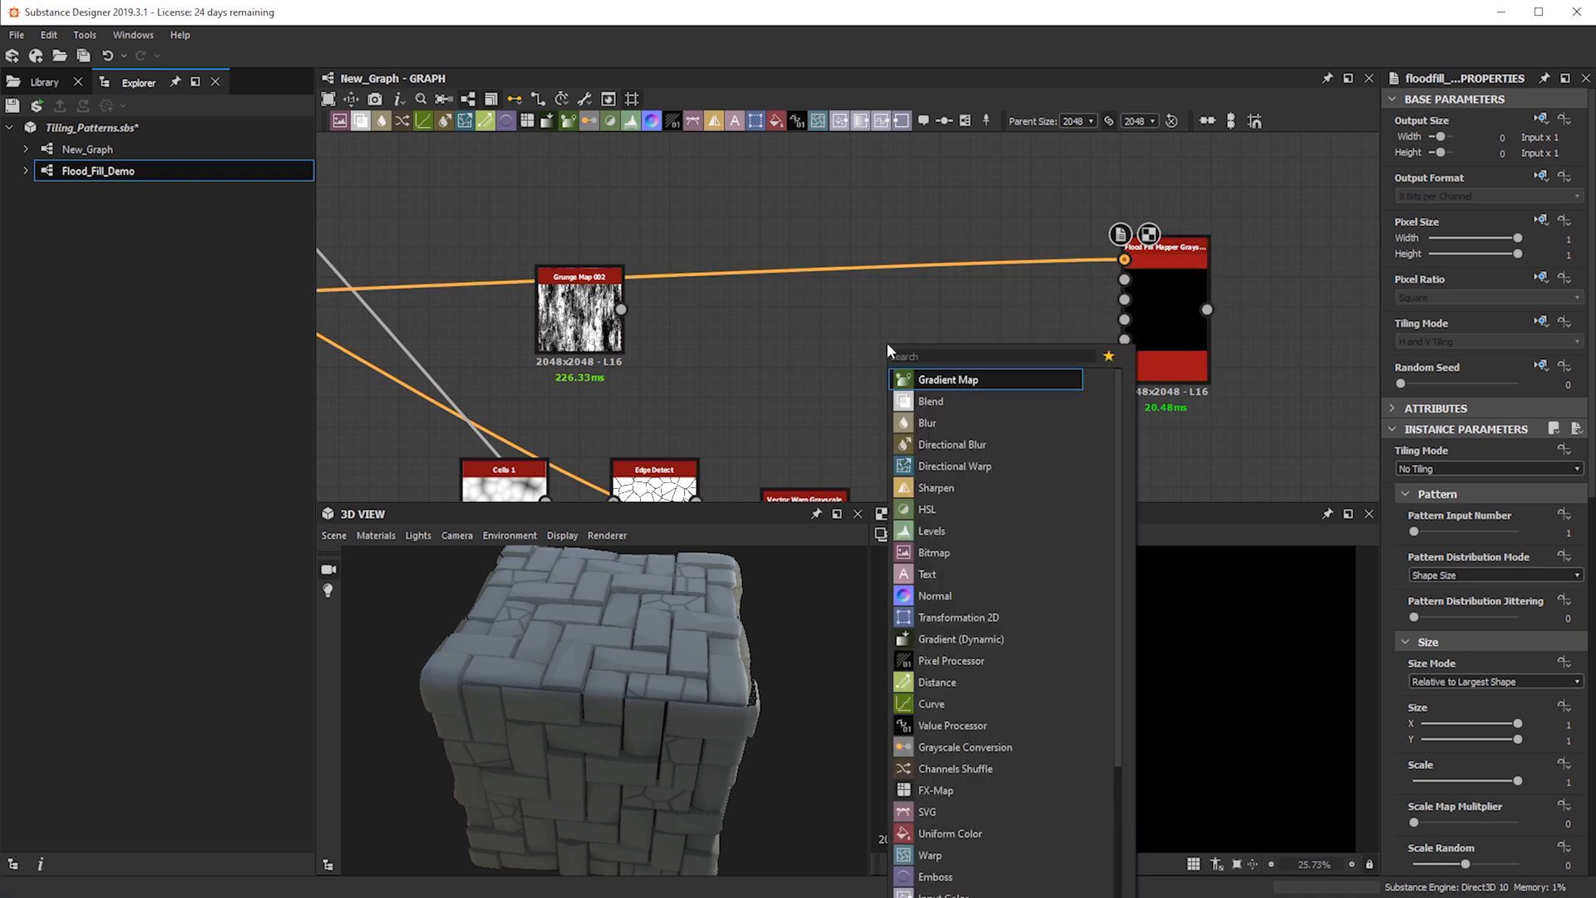
{"action": "type", "text": "tile"}
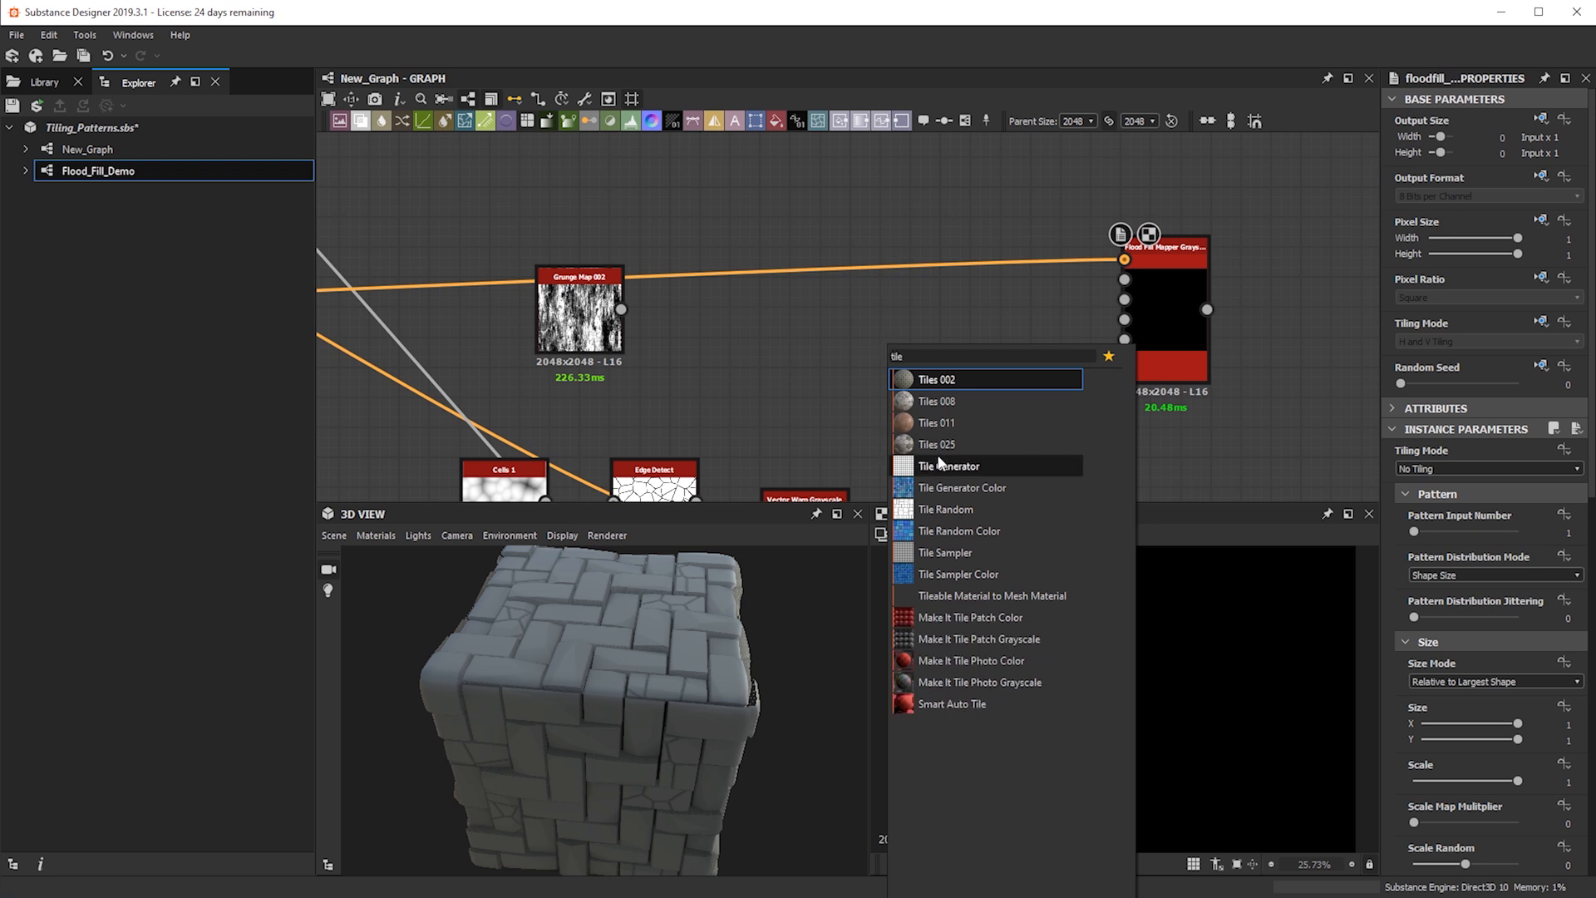
{"action": "left_click", "coordinate": [940, 461]}
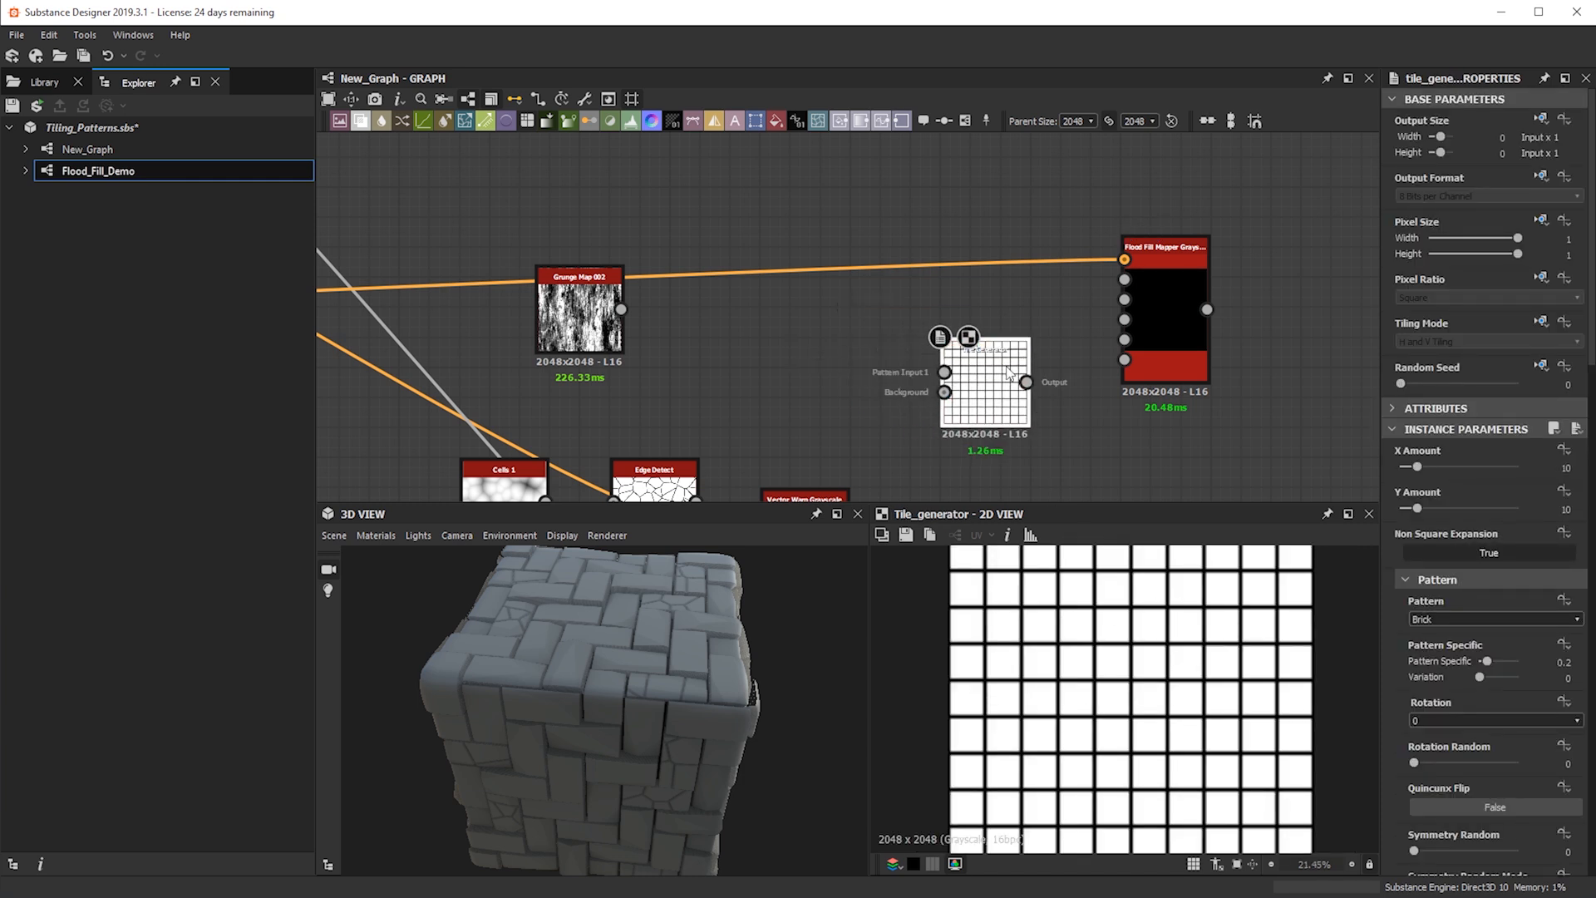
{"action": "scroll", "coordinate": [1100, 699], "scroll_direction": "down", "scroll_amount": 2}
{"action": "left_click_drag", "start_coordinate": [1026, 384], "coordinate": [1126, 281]}
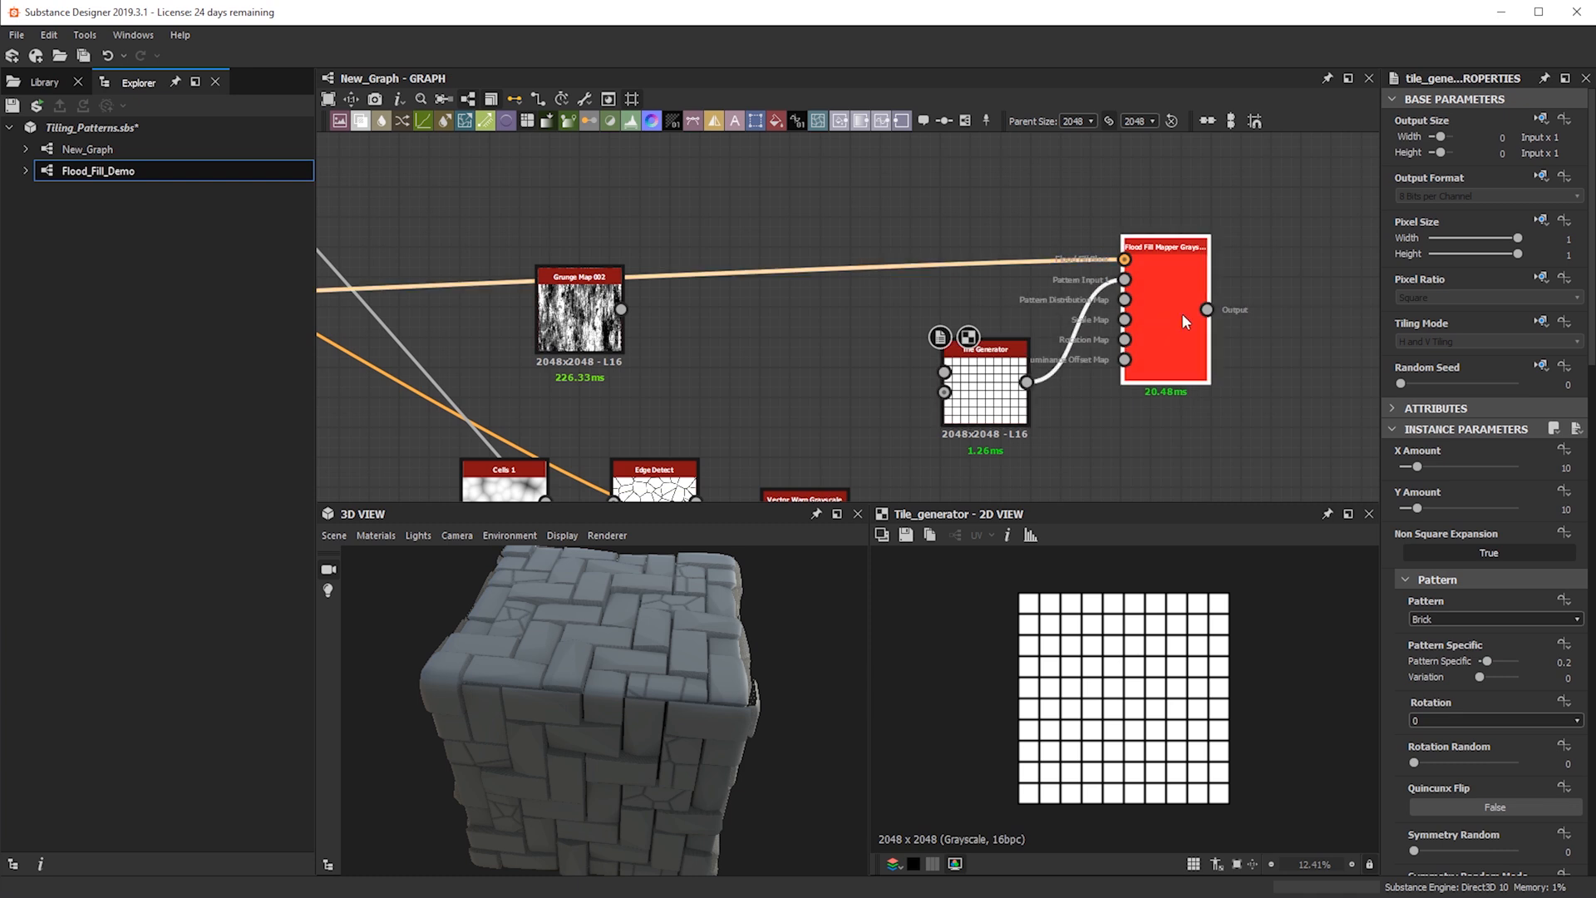
{"action": "double_click", "coordinate": [1170, 370]}
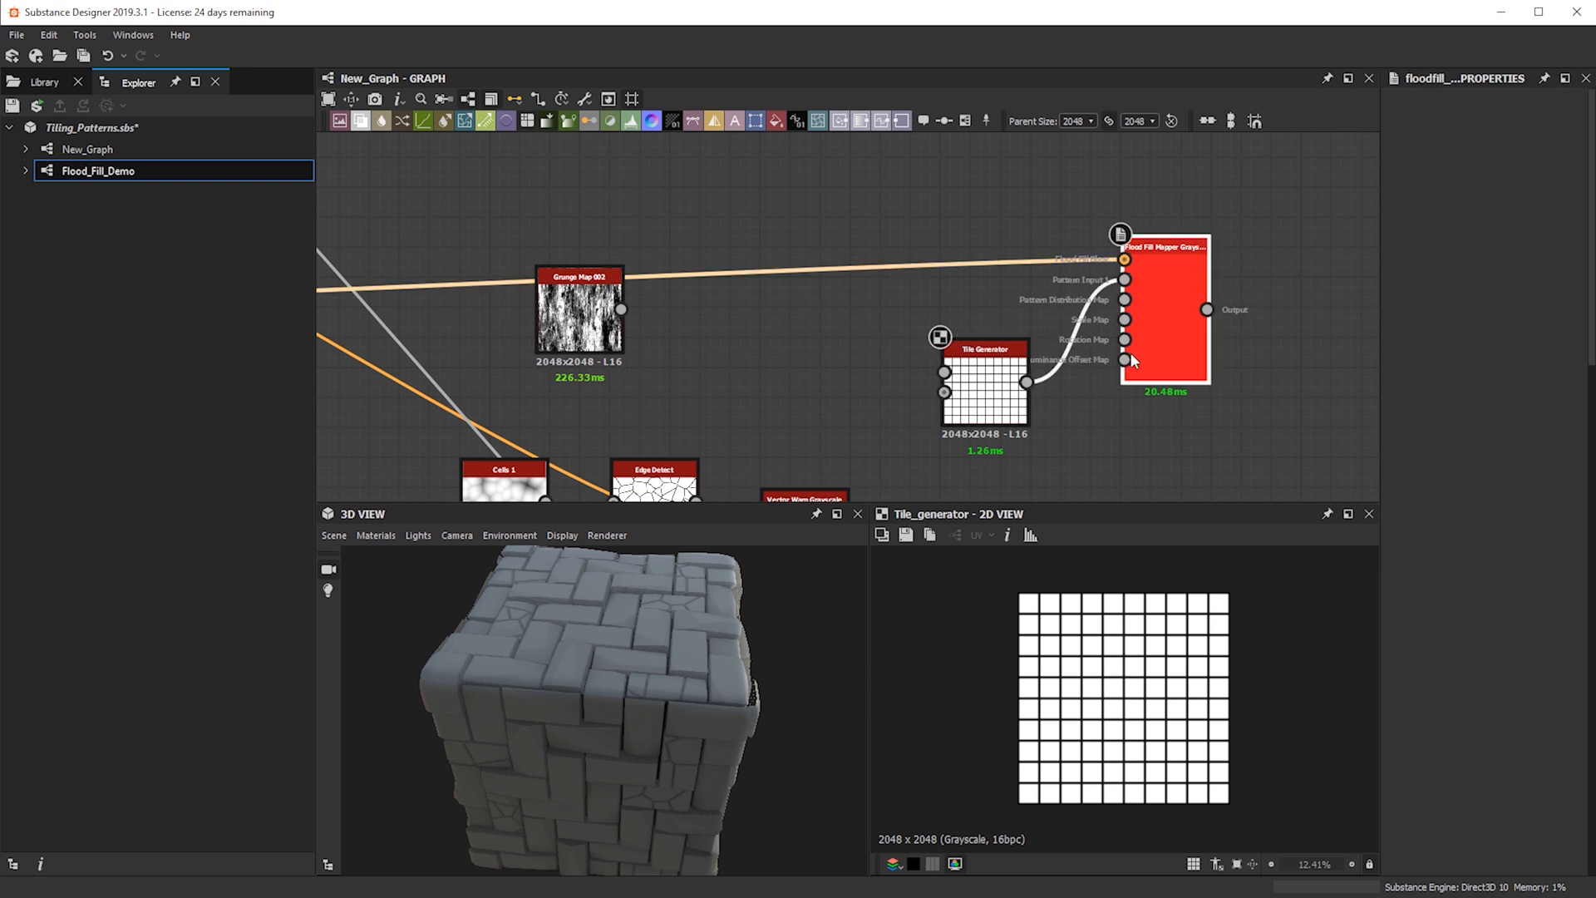
{"action": "scroll", "coordinate": [1128, 763], "scroll_direction": "up", "scroll_amount": 7}
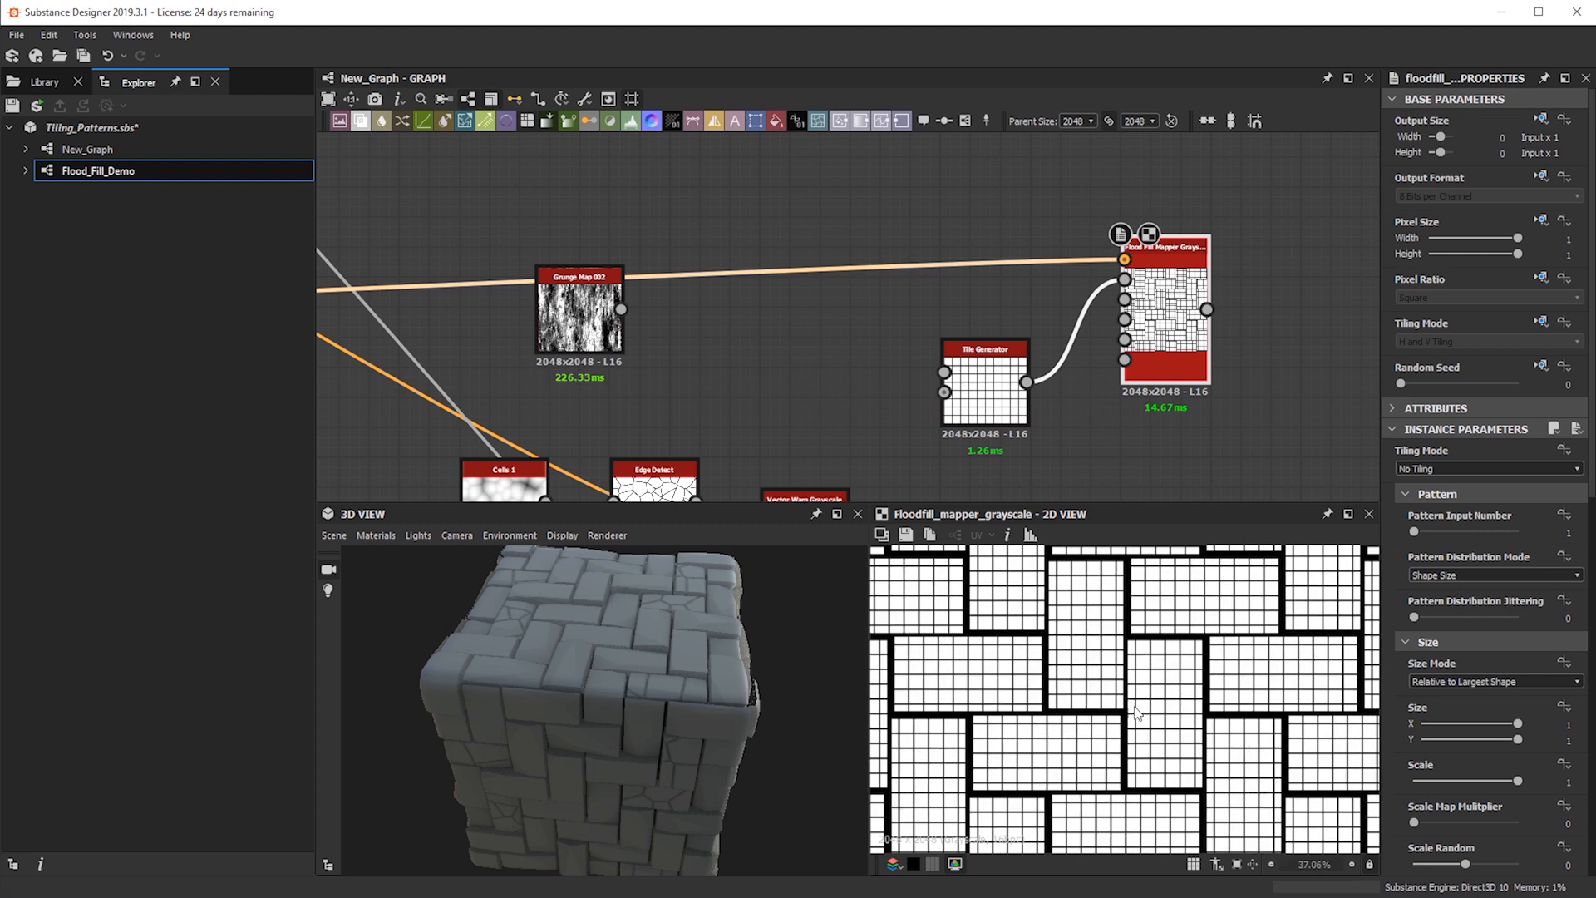
{"action": "scroll", "coordinate": [1043, 637], "scroll_direction": "down", "scroll_amount": 2}
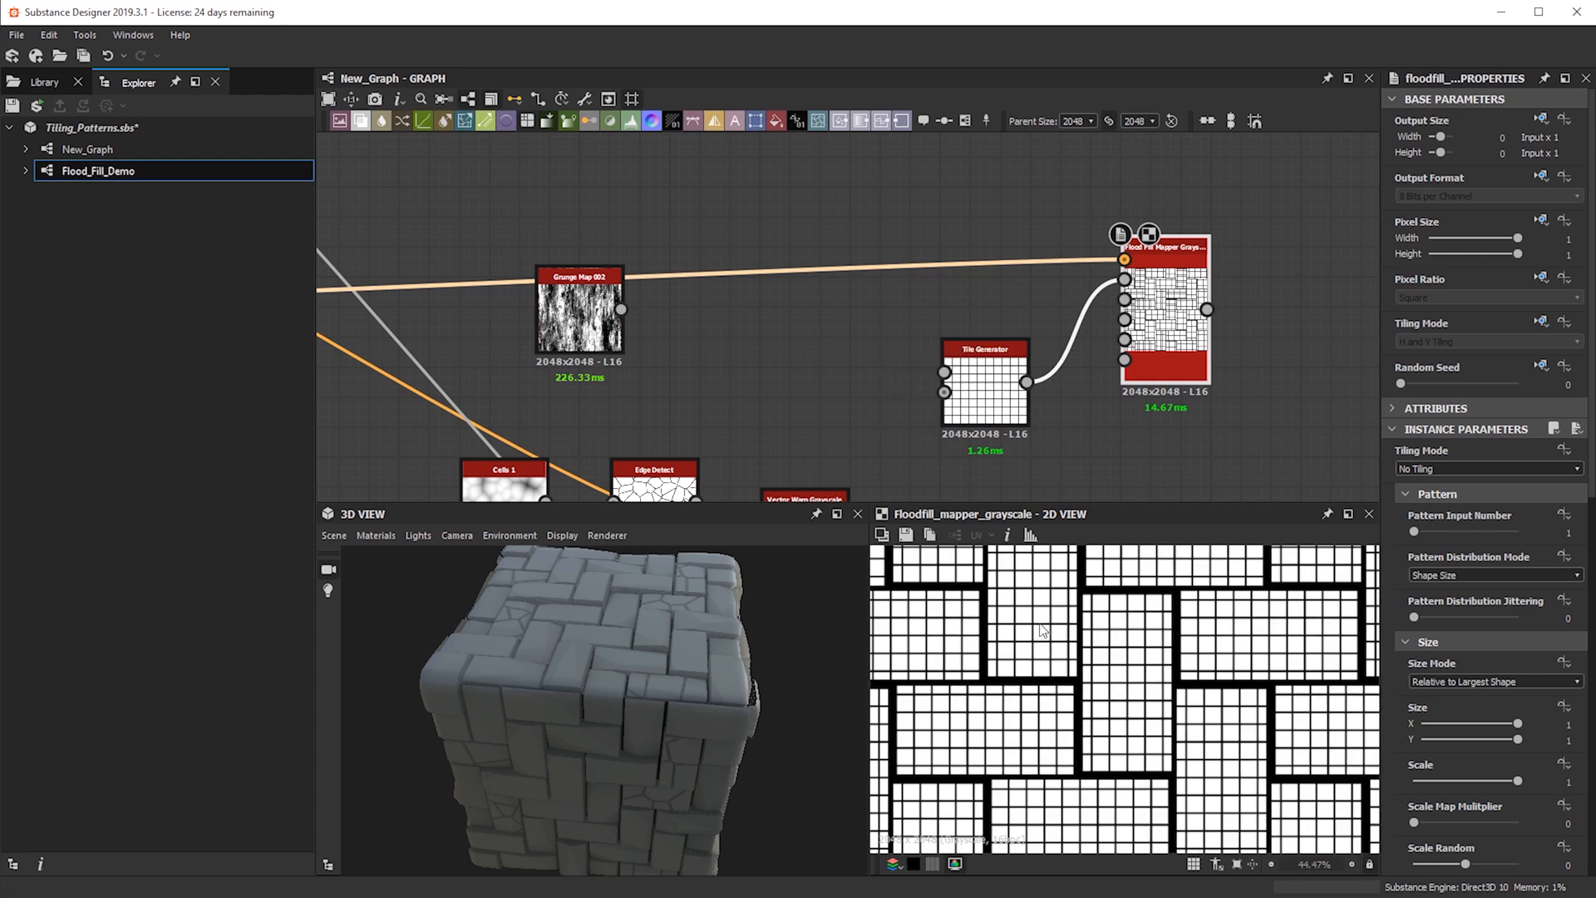
{"action": "mouse_move", "coordinate": [1043, 637]}
{"action": "middle_mouse_down"}
{"action": "mouse_move", "coordinate": [1197, 657]}
{"action": "mouse_move", "coordinate": [1315, 763]}
{"action": "mouse_move", "coordinate": [996, 679]}
{"action": "mouse_move", "coordinate": [1034, 624]}
{"action": "middle_mouse_up"}
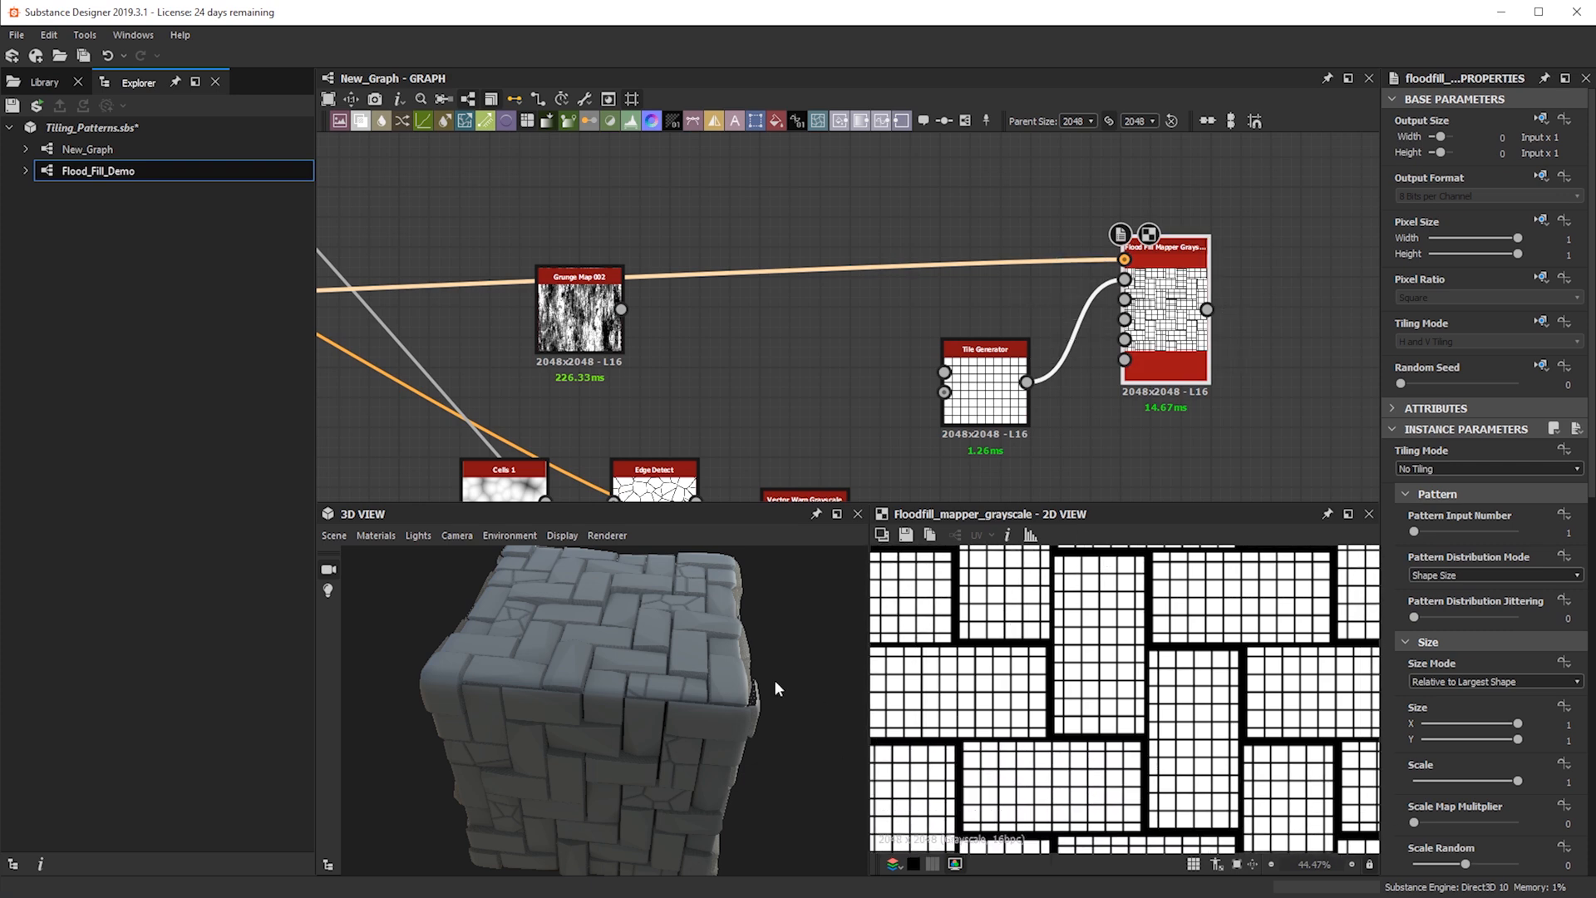
Add a Blend node with the final Blend as its background and the Flood Fill Mapper Grayscale as its foreground
{"action": "middle_click_drag", "start_coordinate": [1170, 361], "coordinate": [1011, 312]}
{"action": "scroll", "coordinate": [1011, 314], "scroll_direction": "down", "scroll_amount": 2}
{"action": "key", "text": "space"}
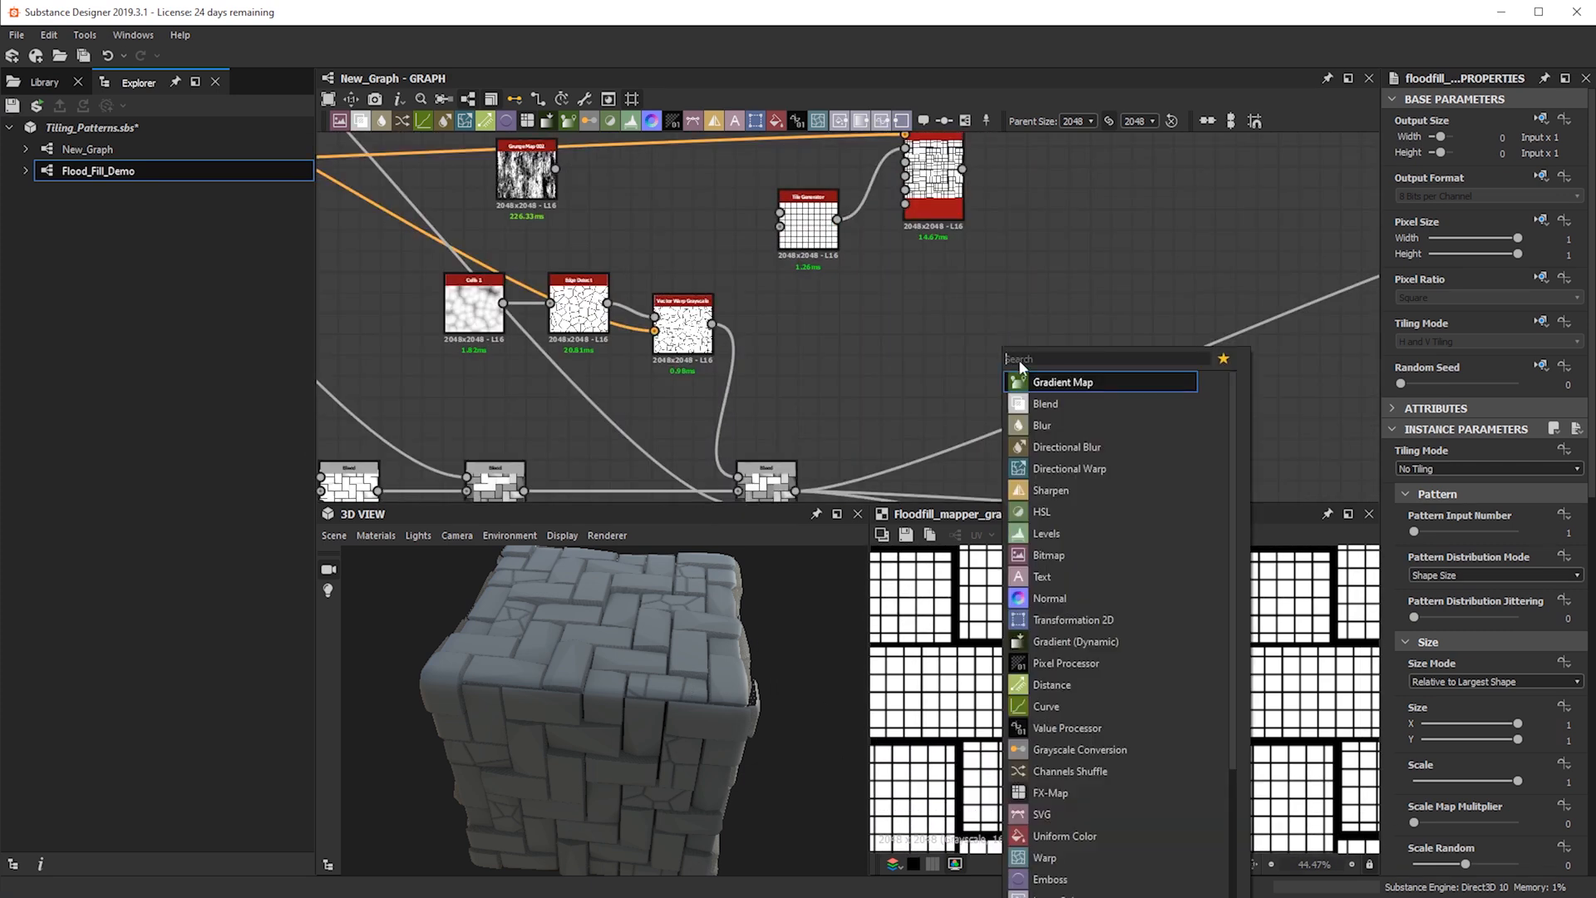
{"action": "left_click_drag", "start_coordinate": [795, 491], "coordinate": [1034, 360]}
{"action": "left_click_drag", "start_coordinate": [962, 168], "coordinate": [1010, 351]}
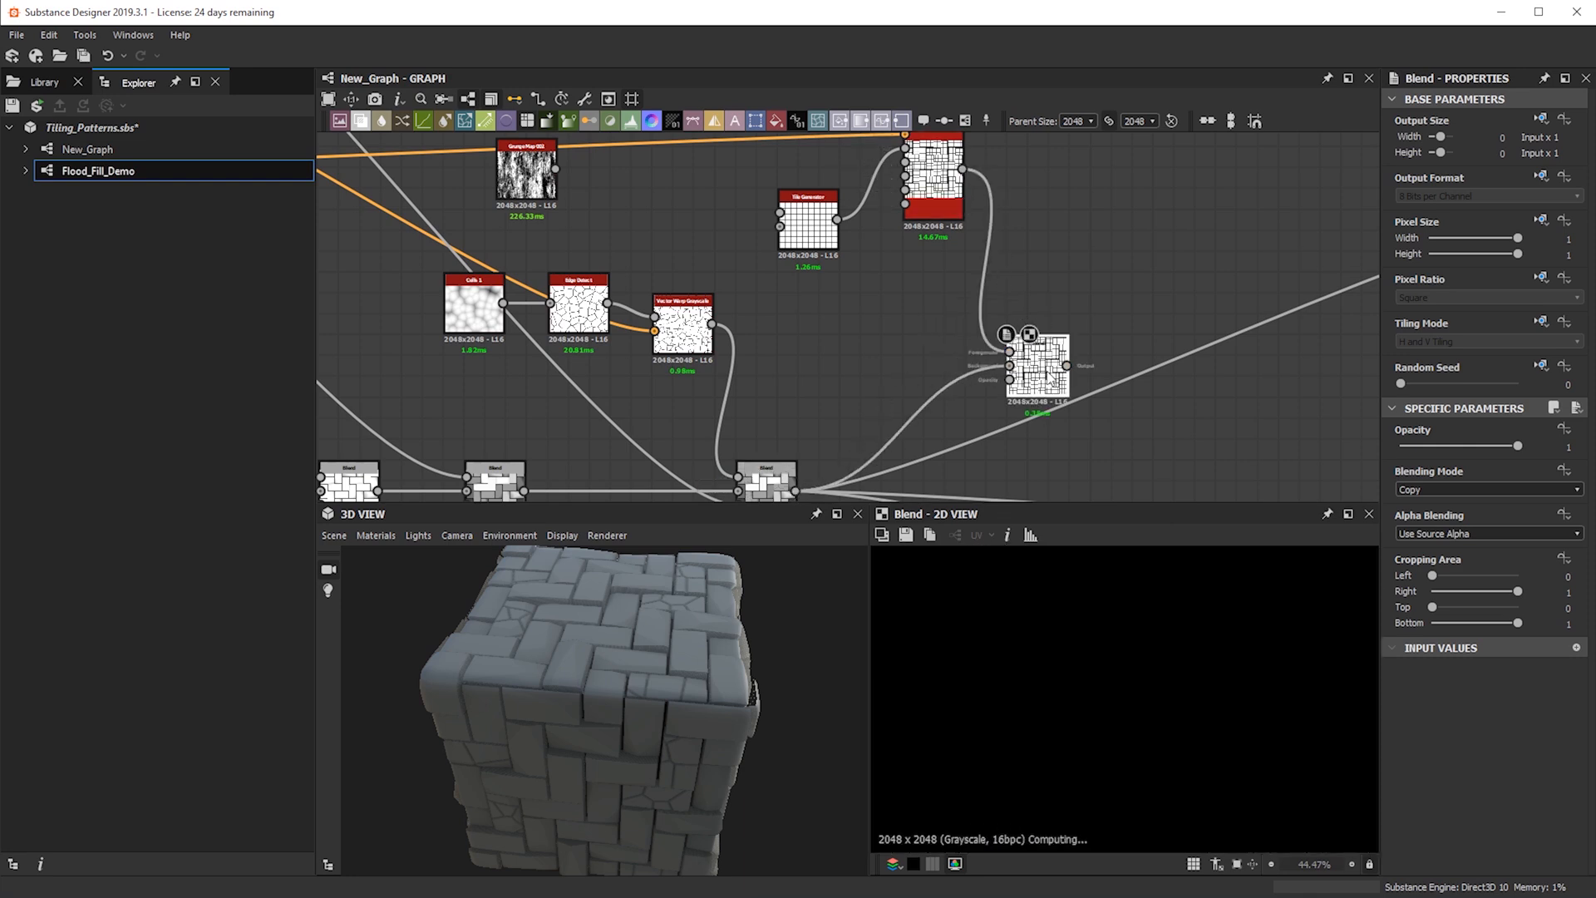
Set the new Blend's blending mode to Multiply and its opacity to 0.08
{"action": "left_click_drag", "start_coordinate": [1464, 446], "coordinate": [1521, 444]}
{"action": "scroll", "coordinate": [1443, 488], "scroll_direction": "down", "scroll_amount": 4}
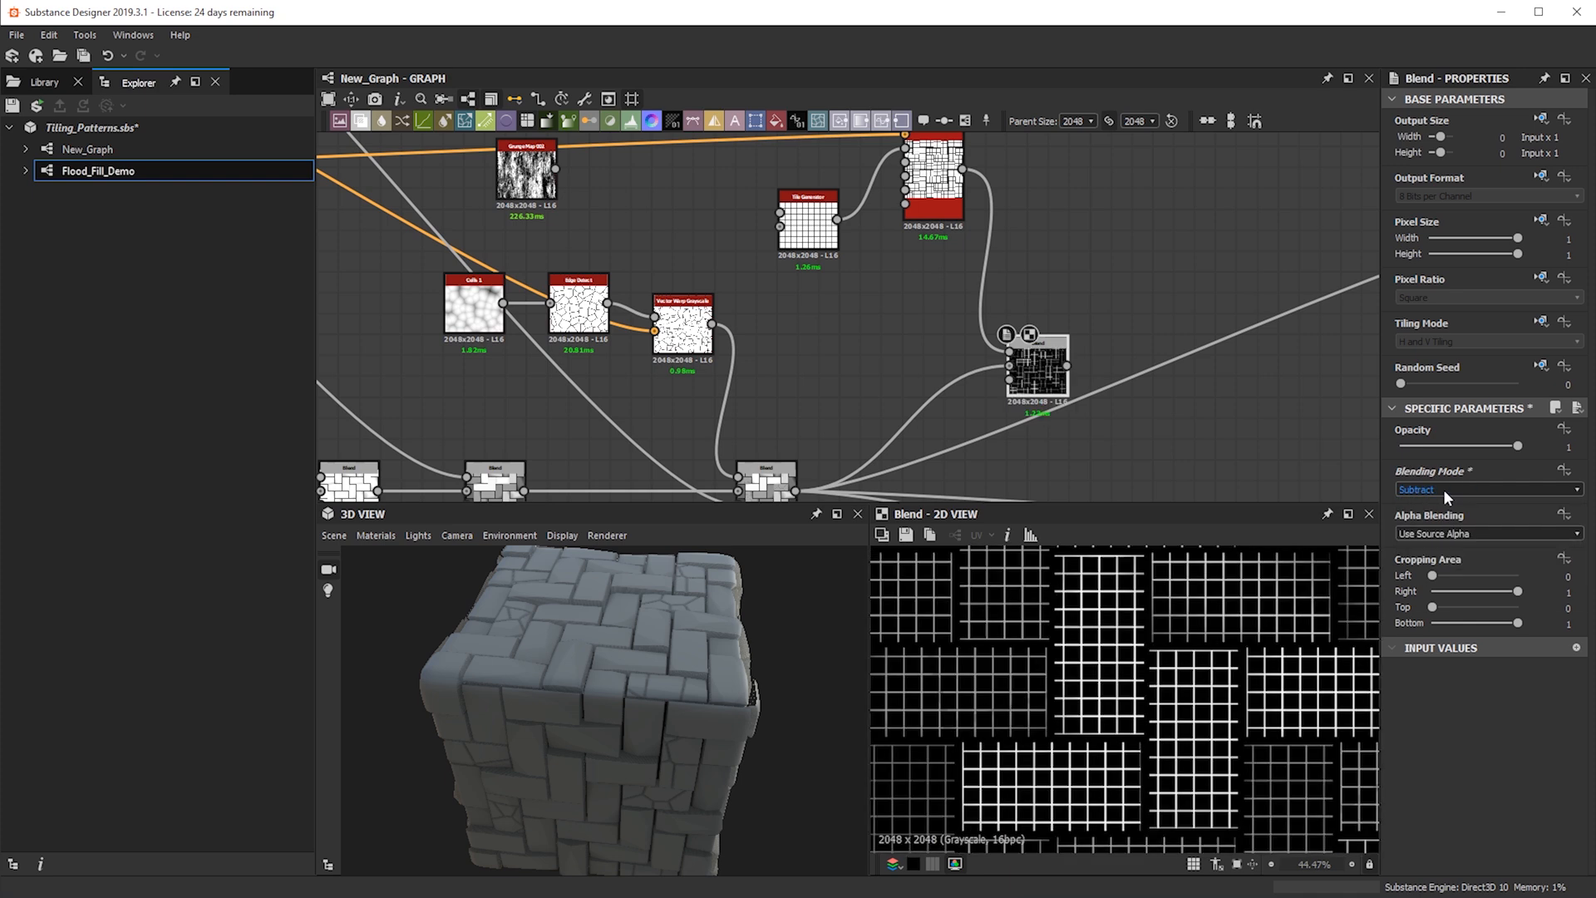
{"action": "scroll", "coordinate": [1445, 490], "scroll_direction": "down", "scroll_amount": 1}
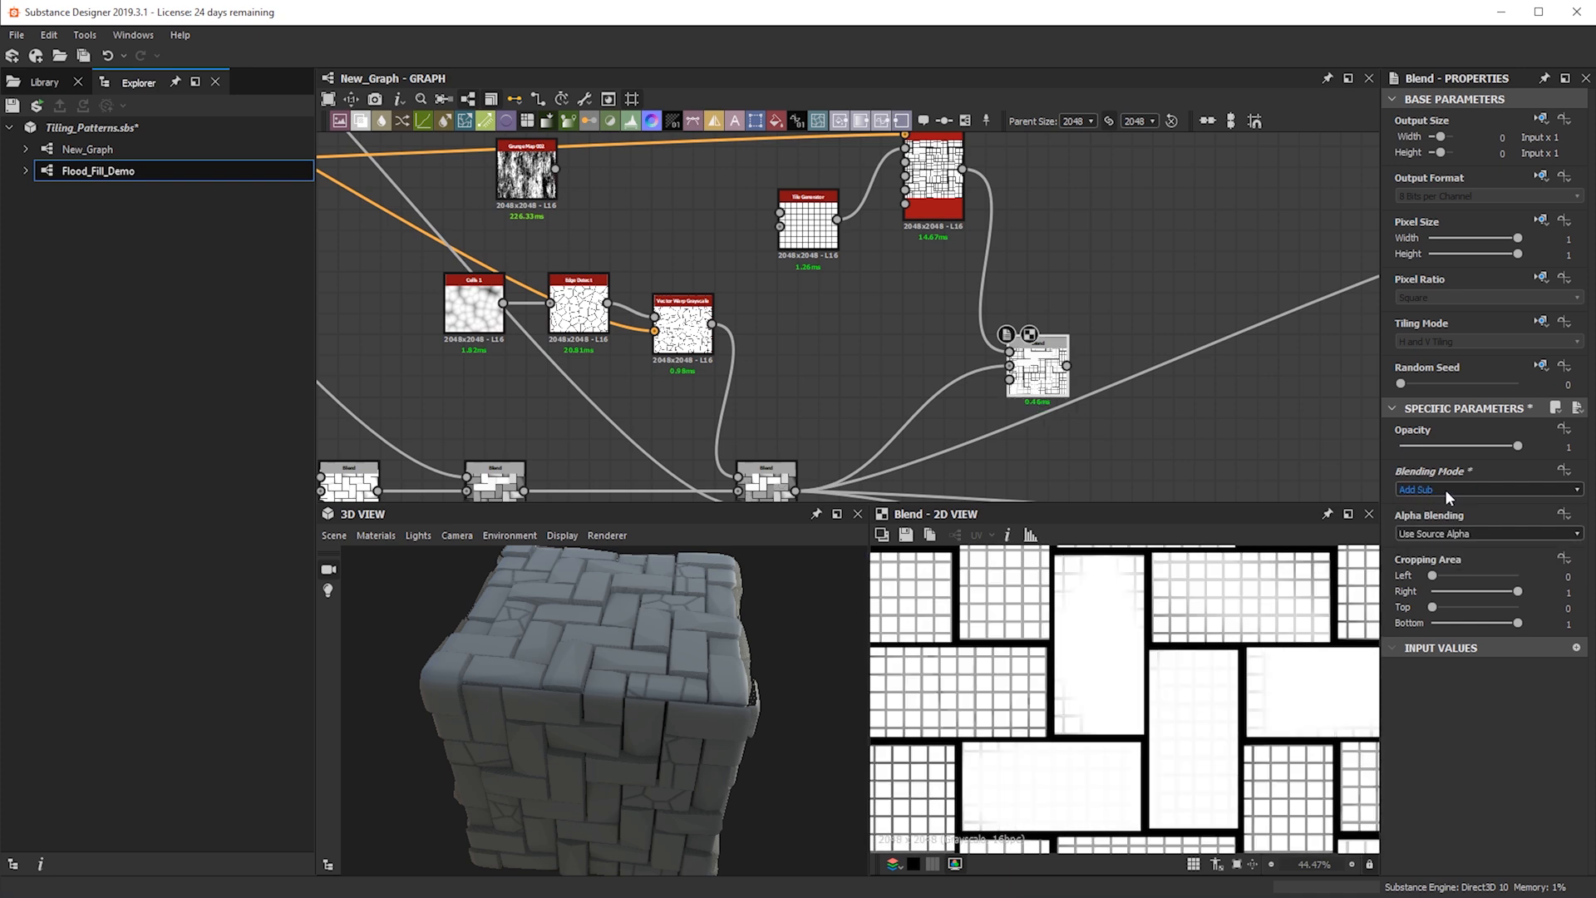
{"action": "scroll", "coordinate": [1445, 491], "scroll_direction": "up", "scroll_amount": 2}
{"action": "left_click_drag", "start_coordinate": [1455, 446], "coordinate": [1410, 448]}
Move the previous Blend's output connections to the new Blend, check the grid in 3D, and align the new node with the Blend row
{"action": "scroll", "coordinate": [1083, 312], "scroll_direction": "down", "scroll_amount": 2}
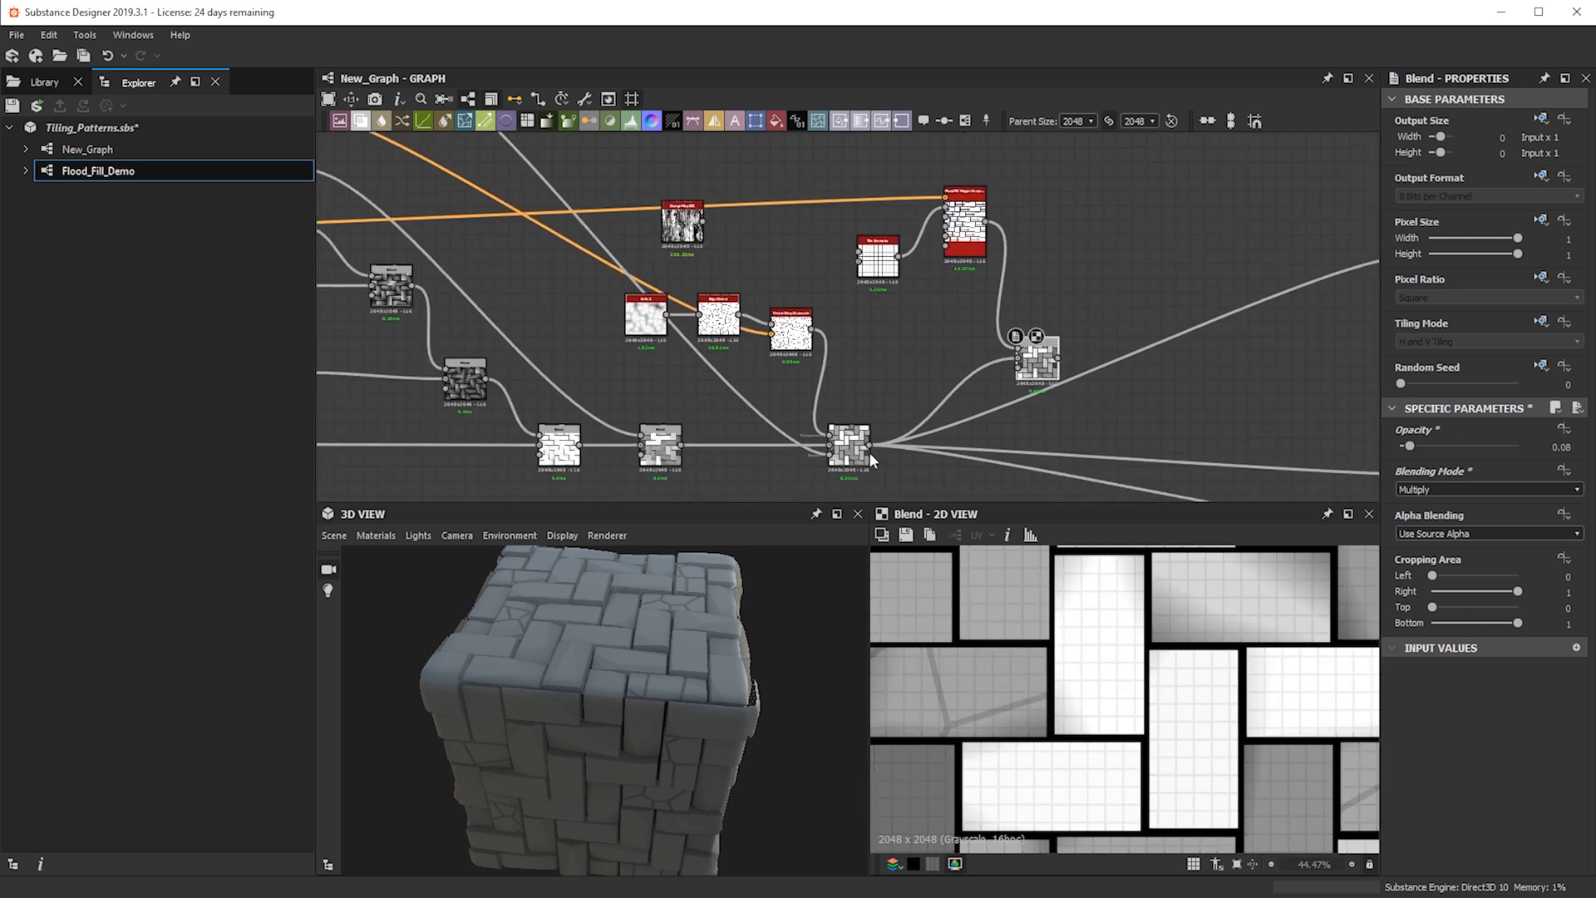
{"action": "left_click_drag", "start_coordinate": [870, 449], "coordinate": [1059, 359], "text": "shift"}
{"action": "left_click_drag", "start_coordinate": [630, 708], "coordinate": [534, 711]}
{"action": "scroll", "coordinate": [707, 766], "scroll_direction": "up", "scroll_amount": 5}
{"action": "left_click_drag", "start_coordinate": [635, 725], "coordinate": [595, 657]}
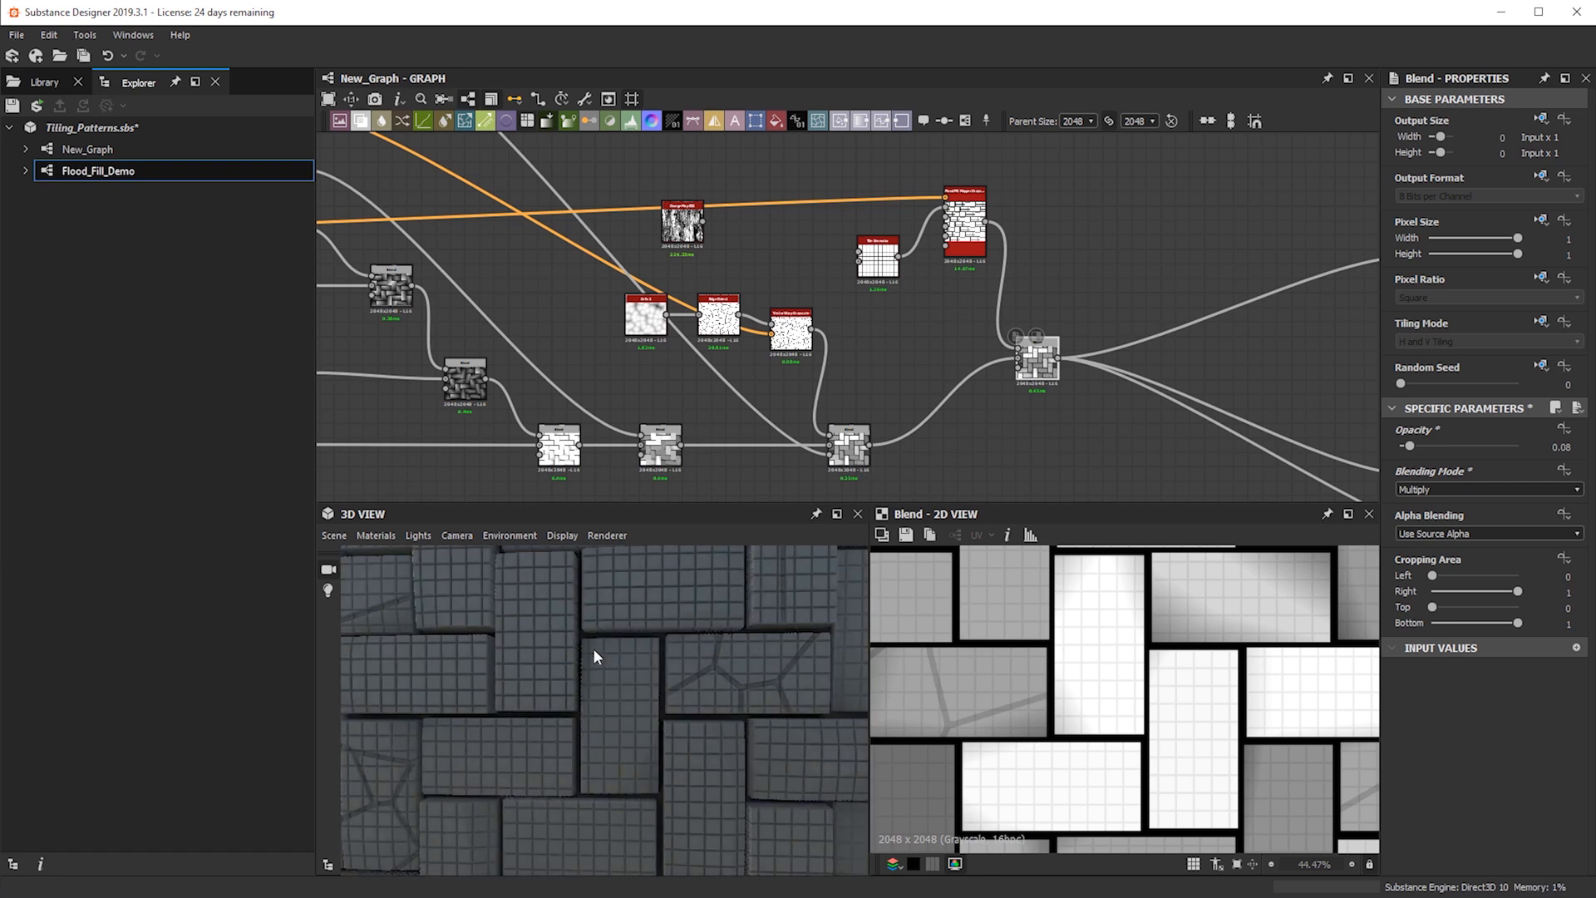
{"action": "left_click_drag", "start_coordinate": [1044, 381], "coordinate": [1087, 465]}
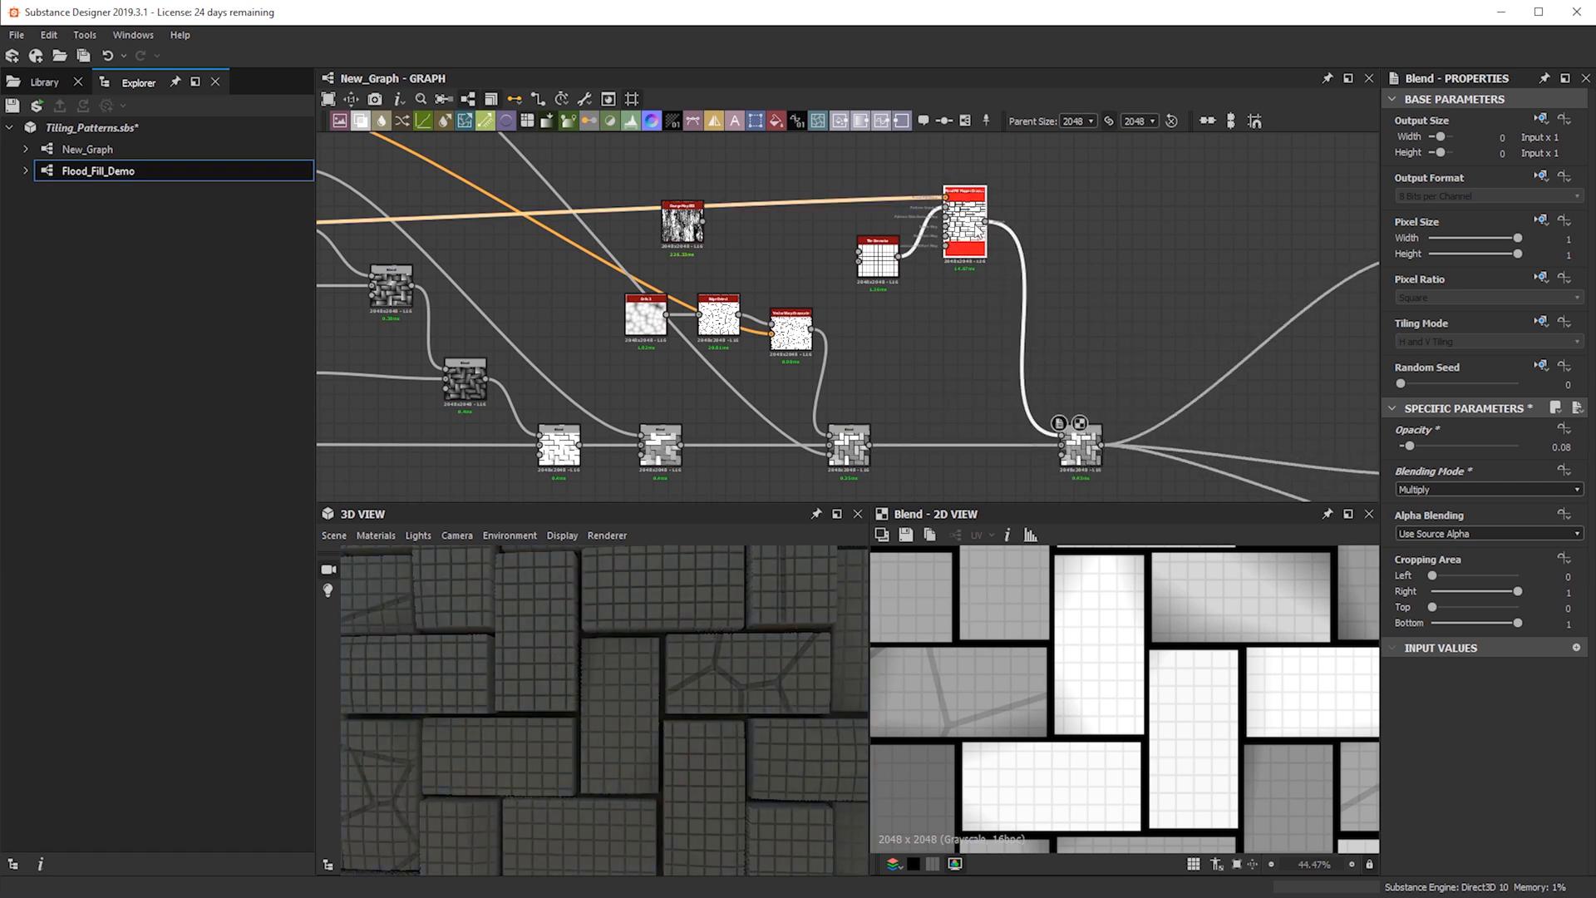
Try a pattern Scale of 0.3 on the Flood Fill Mapper Grayscale and undo the change
{"action": "double_click", "coordinate": [953, 218]}
{"action": "scroll", "coordinate": [953, 218], "scroll_direction": "up", "scroll_amount": 1}
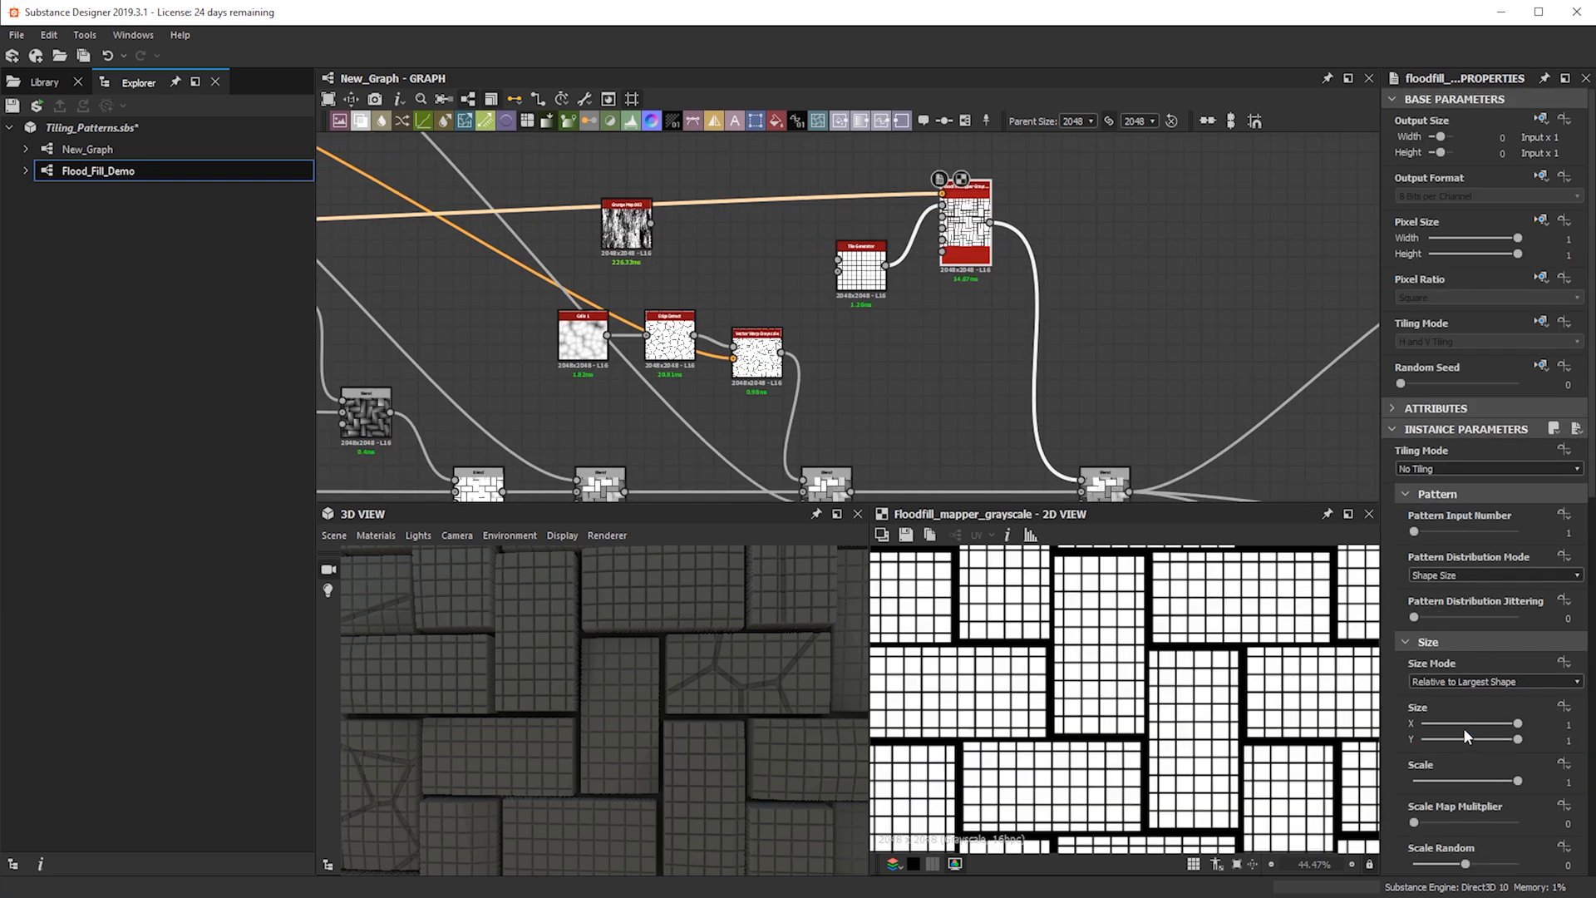
{"action": "left_click", "coordinate": [1470, 780]}
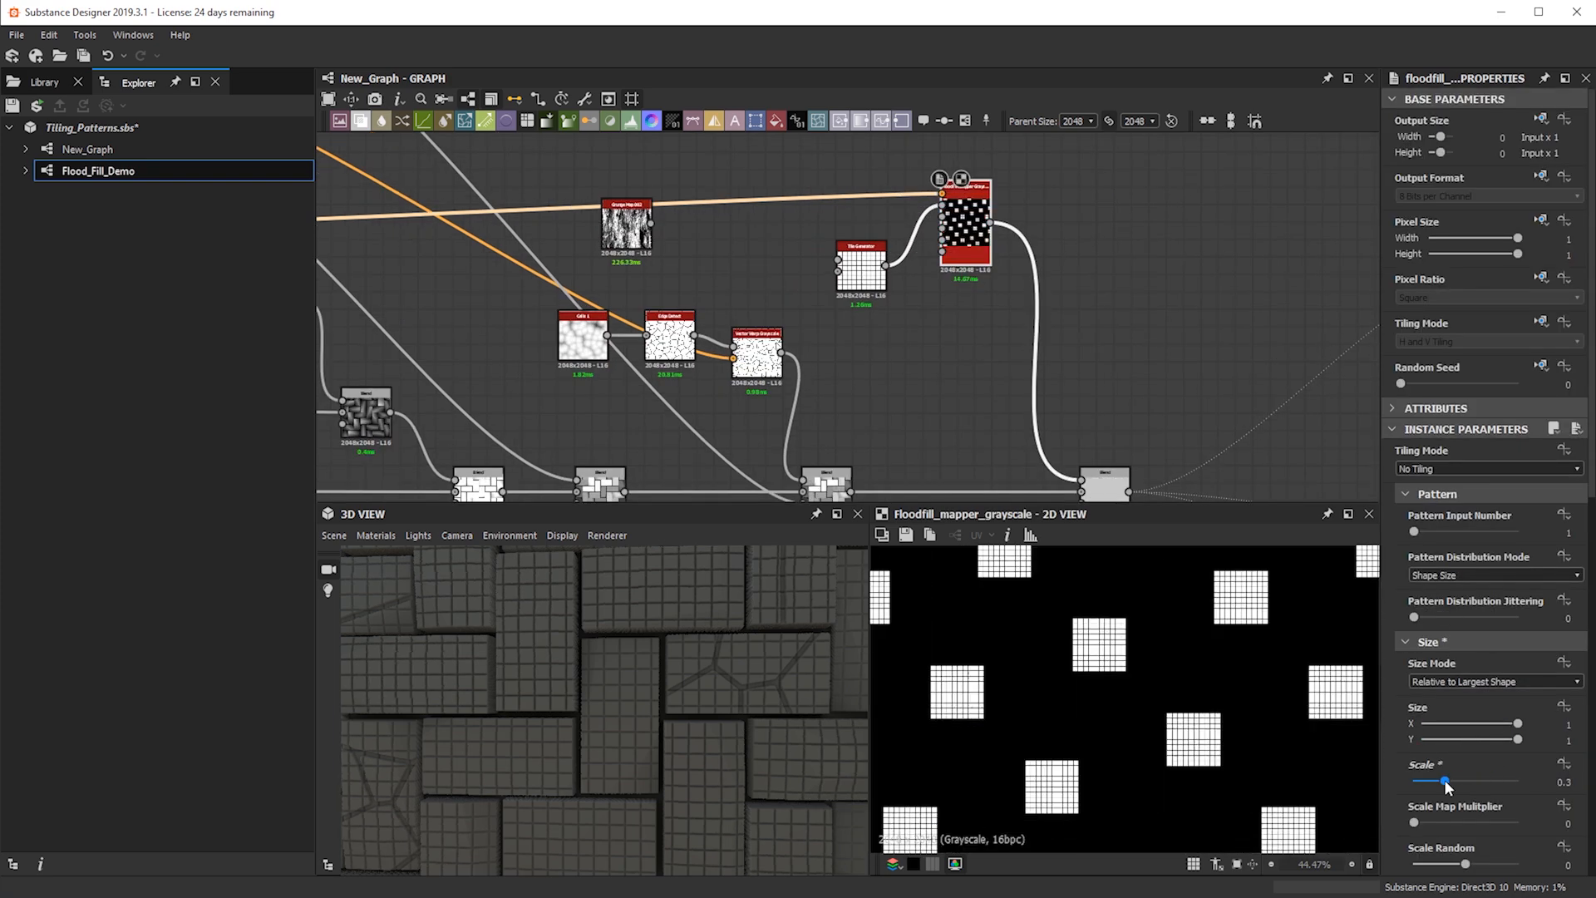
{"action": "key", "text": "ctrl+z"}
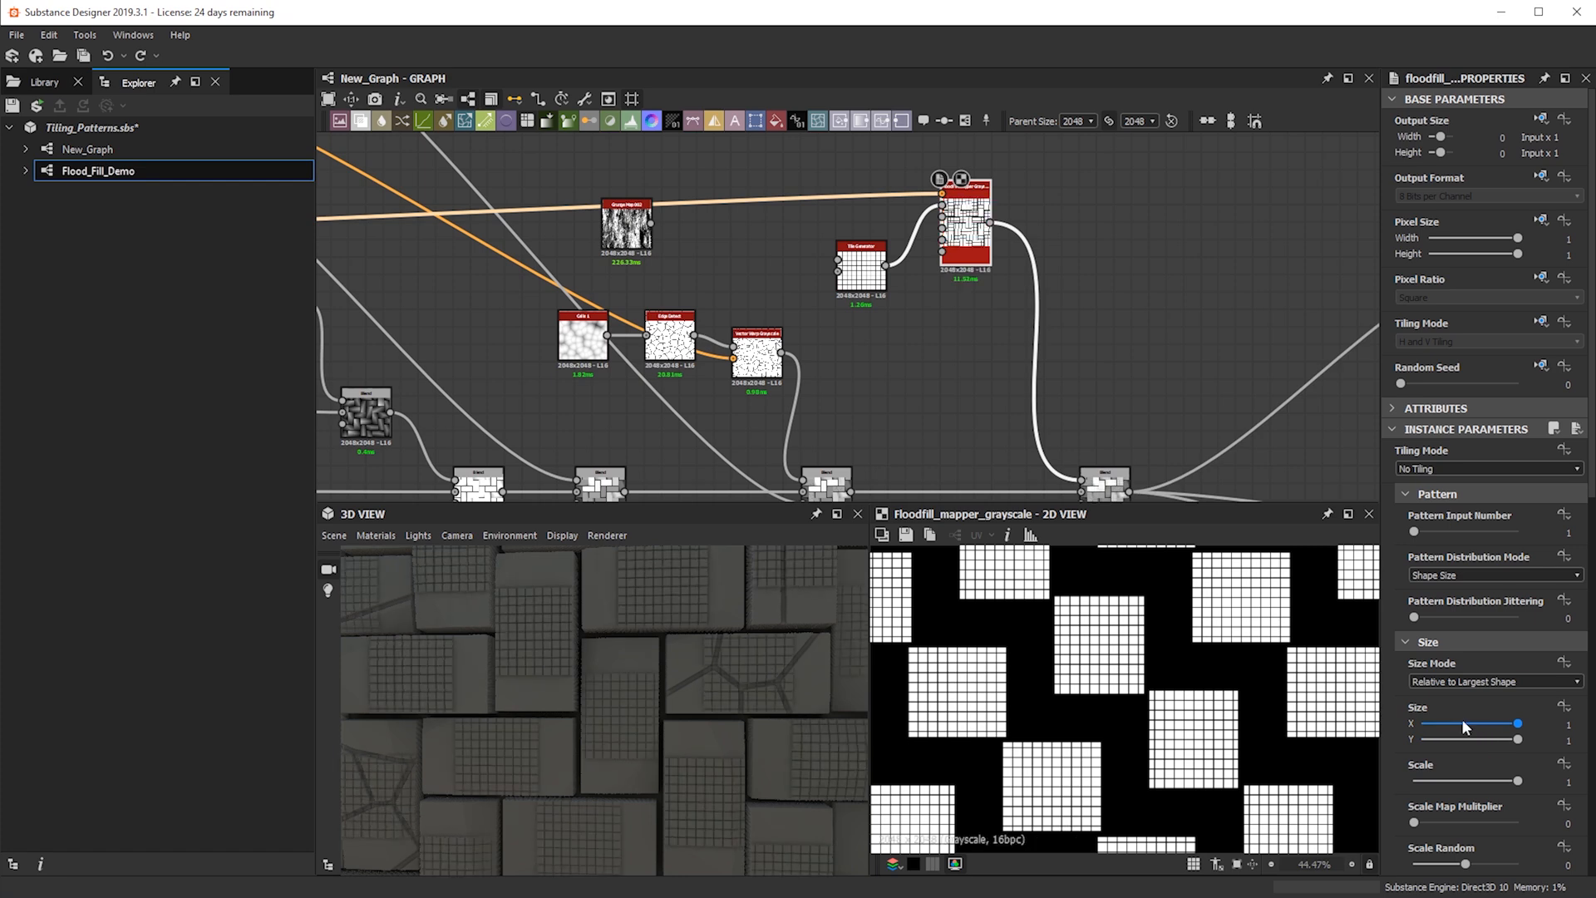
Try a pattern Scale of 0.33 on the Flood Fill Mapper Grayscale, check it in 3D, and return the Scale to 1
{"action": "left_click", "coordinate": [1447, 782]}
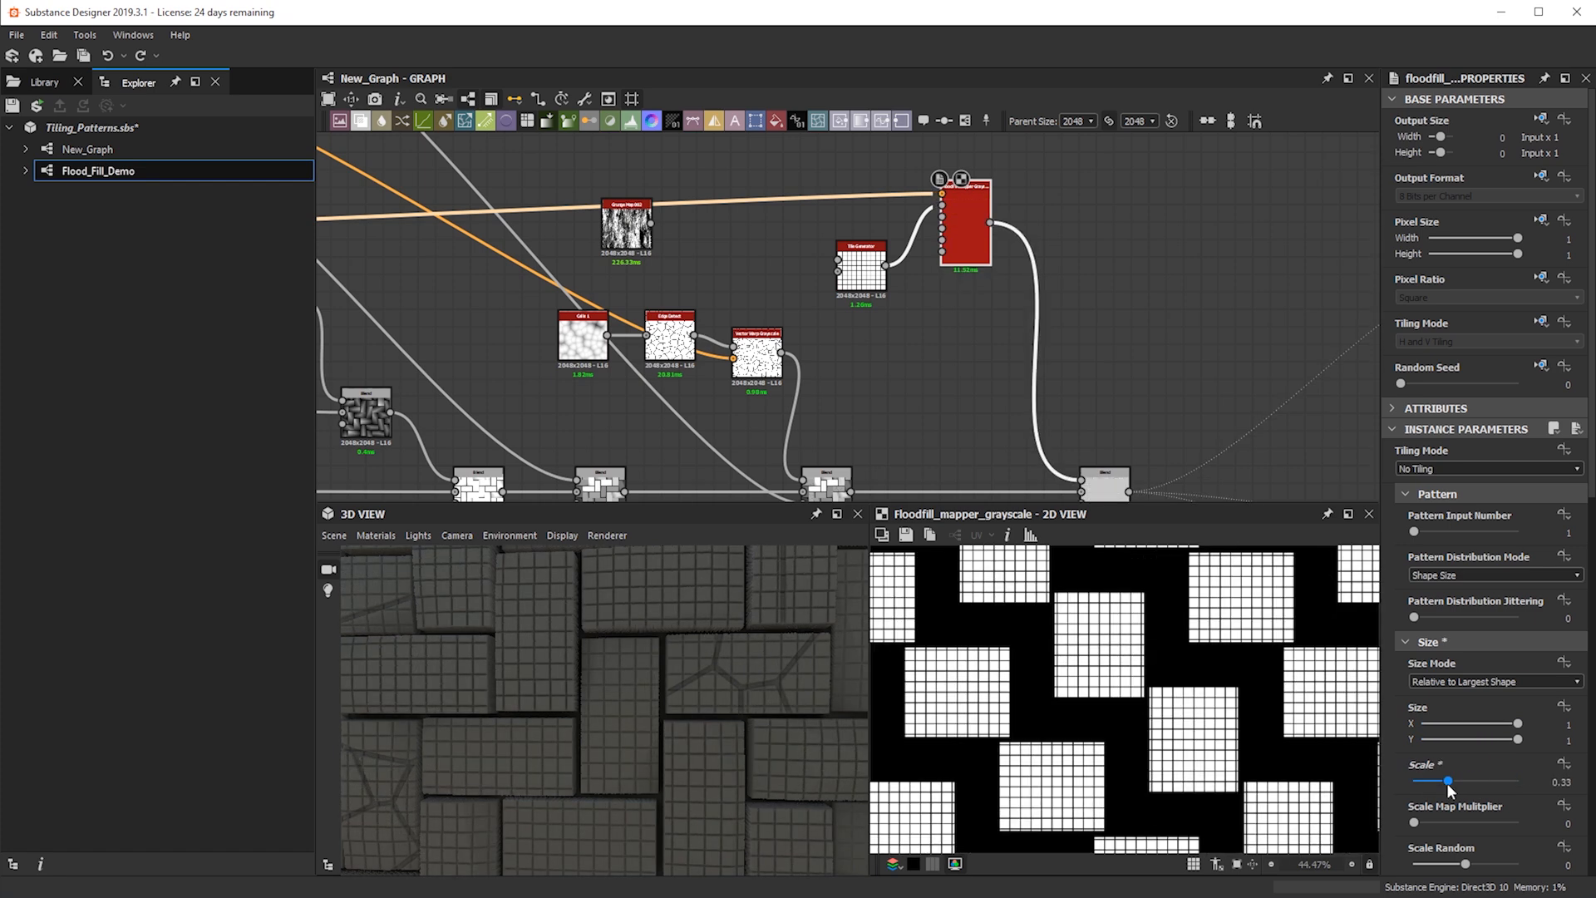
{"action": "right_click_drag", "start_coordinate": [740, 691], "coordinate": [766, 697], "text": "alt"}
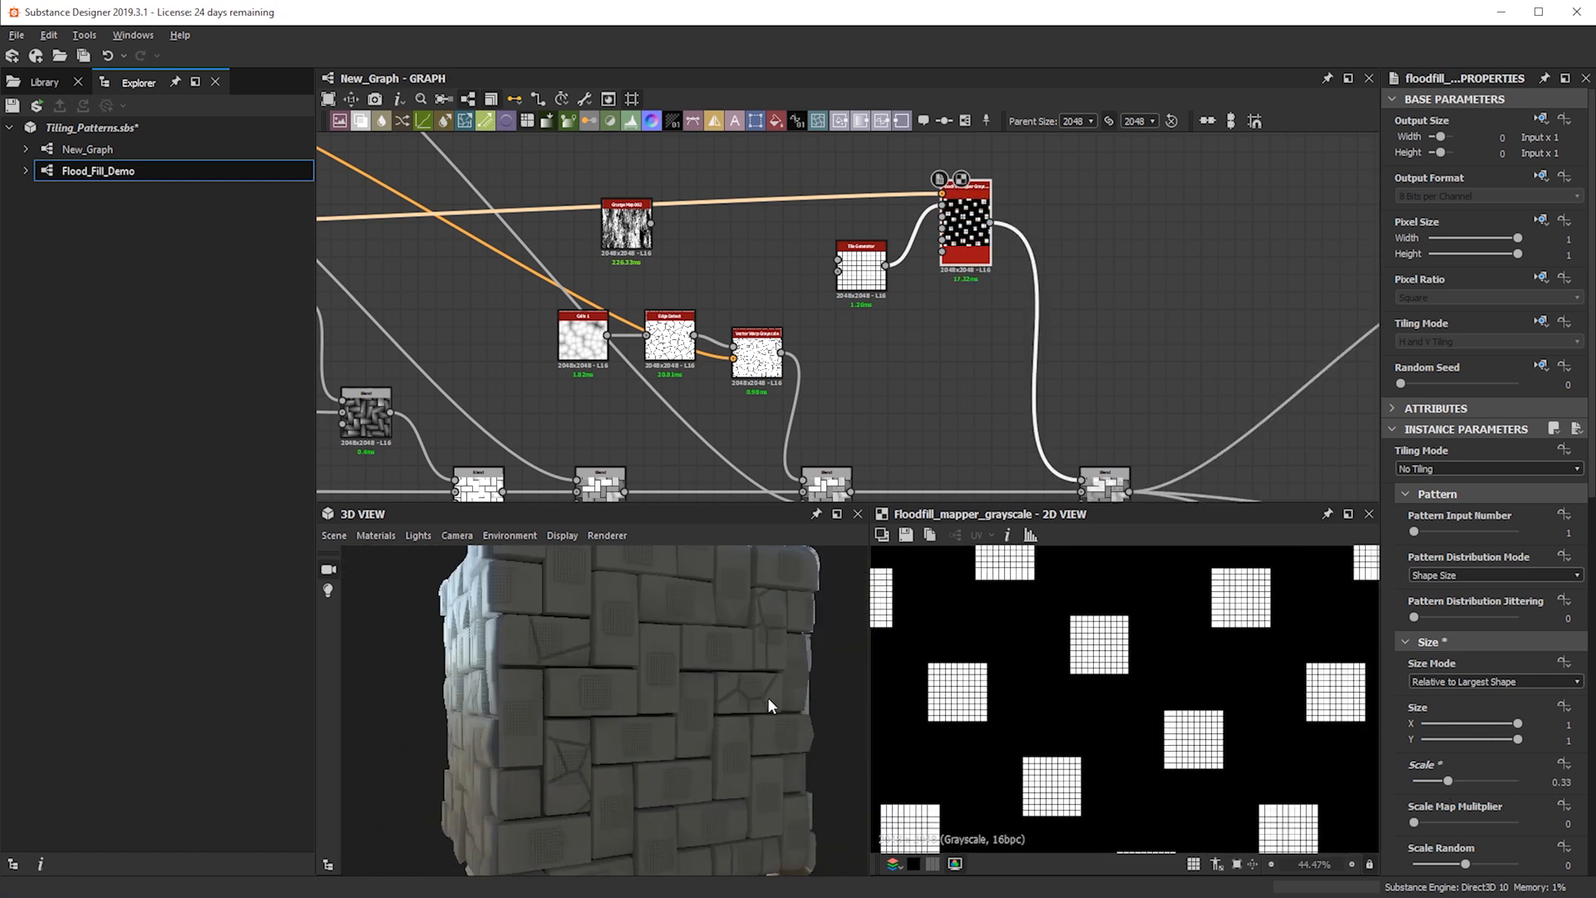
{"action": "left_click_drag", "start_coordinate": [672, 735], "coordinate": [647, 659], "text": "alt"}
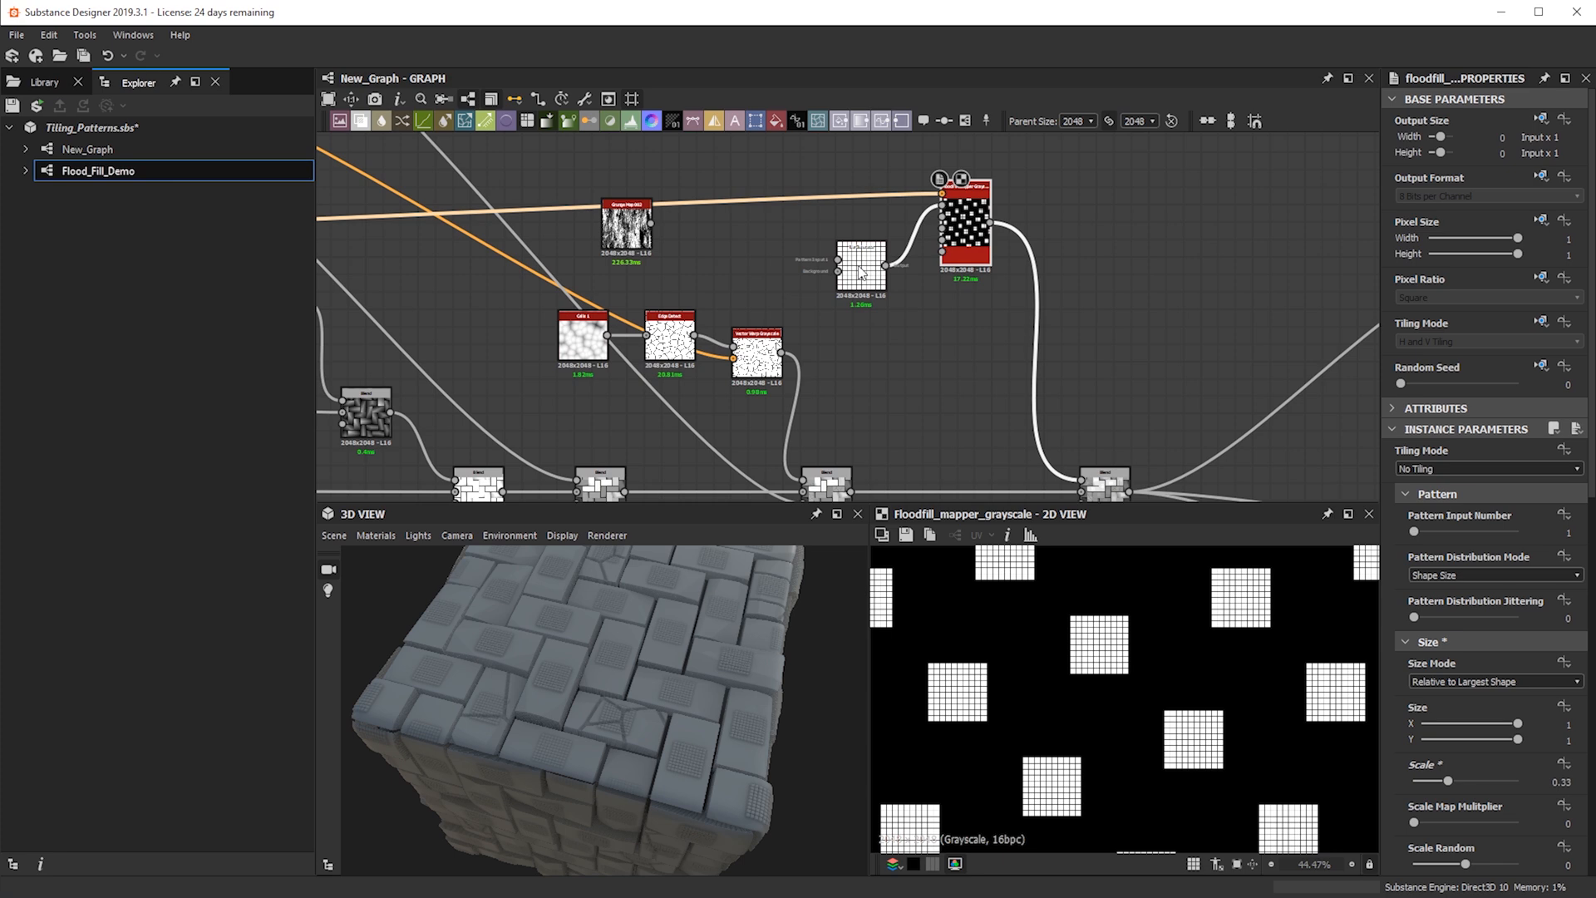
{"action": "left_click_drag", "start_coordinate": [1447, 779], "coordinate": [1561, 784]}
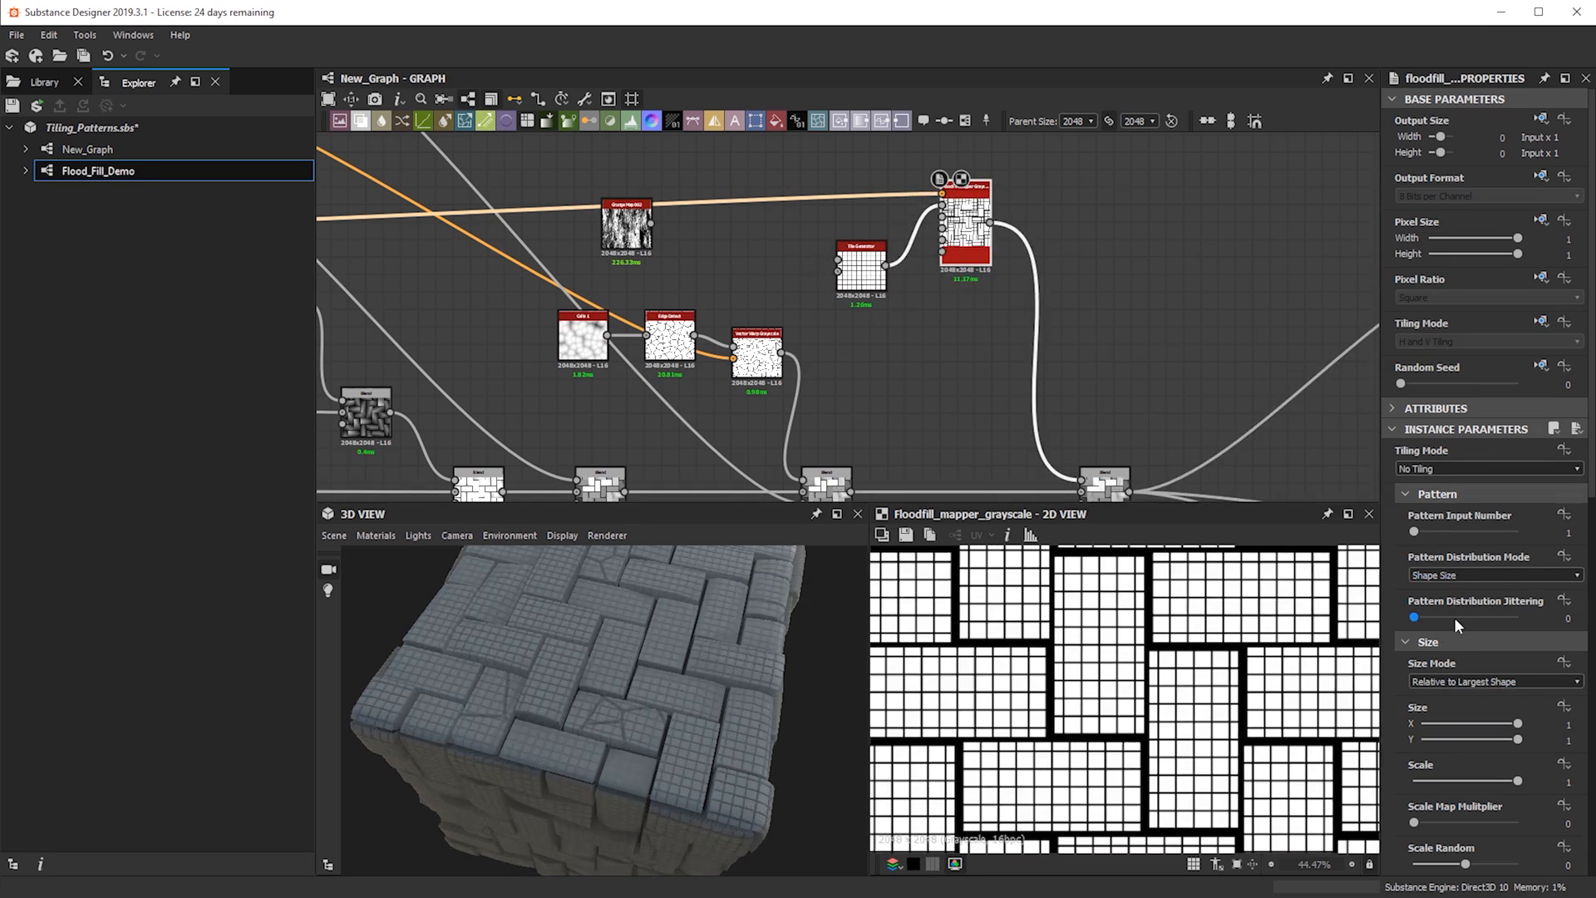
Set the mapper's Pattern Input Number to 2, spread the nodes apart, and place a duplicate Tile Generator below the original
{"action": "left_click_drag", "start_coordinate": [1424, 530], "coordinate": [1429, 531]}
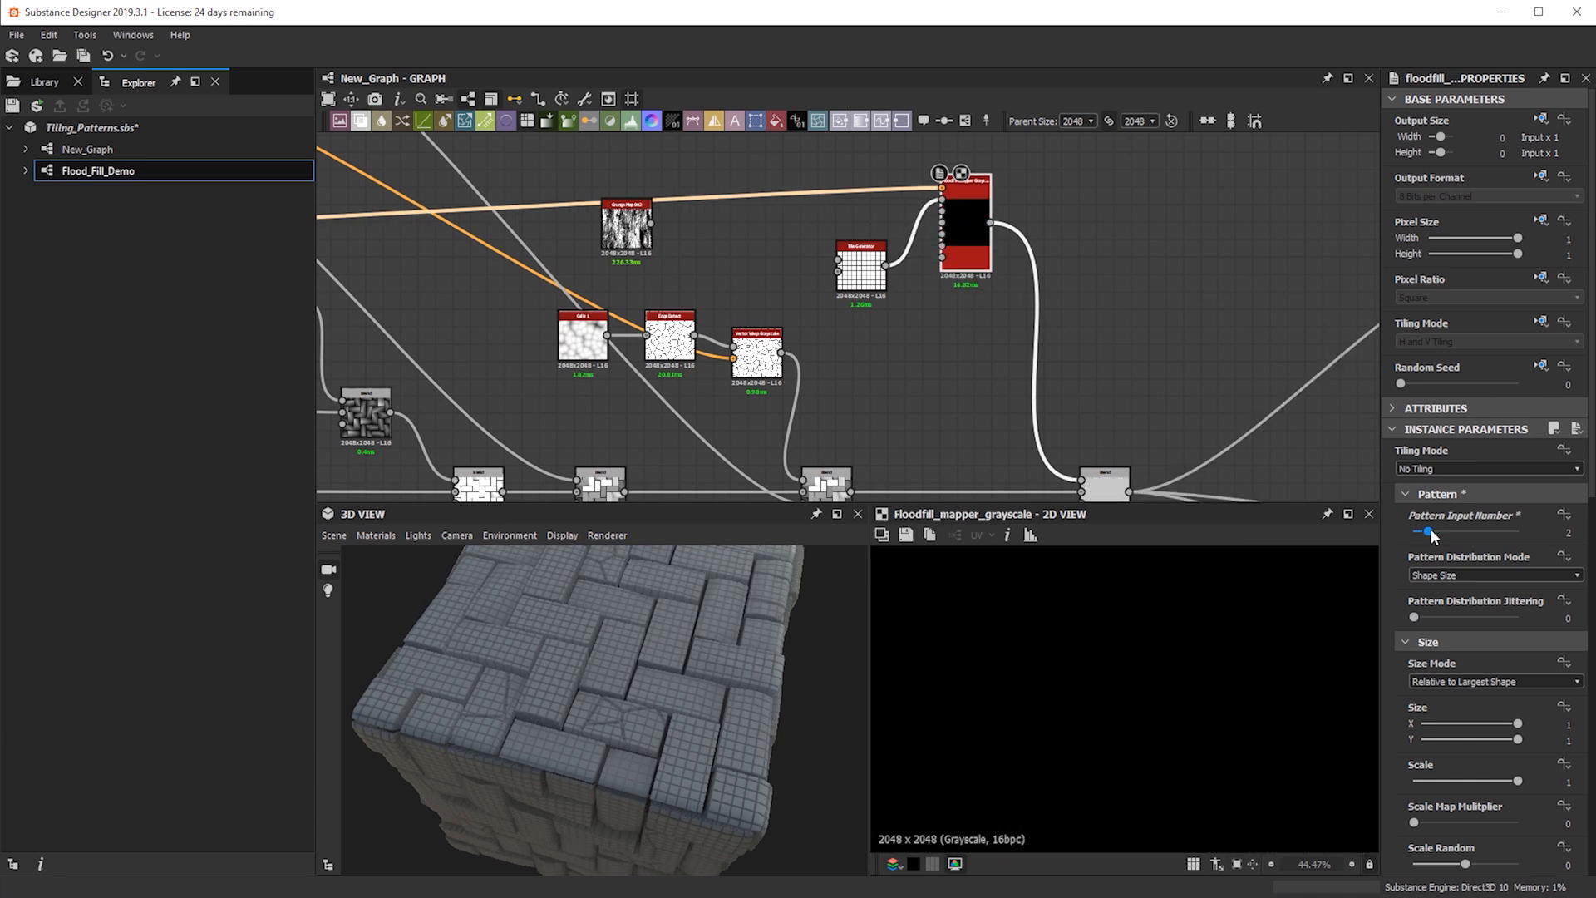
{"action": "left_click_drag", "start_coordinate": [882, 274], "coordinate": [865, 223]}
{"action": "left_click_drag", "start_coordinate": [963, 236], "coordinate": [997, 242]}
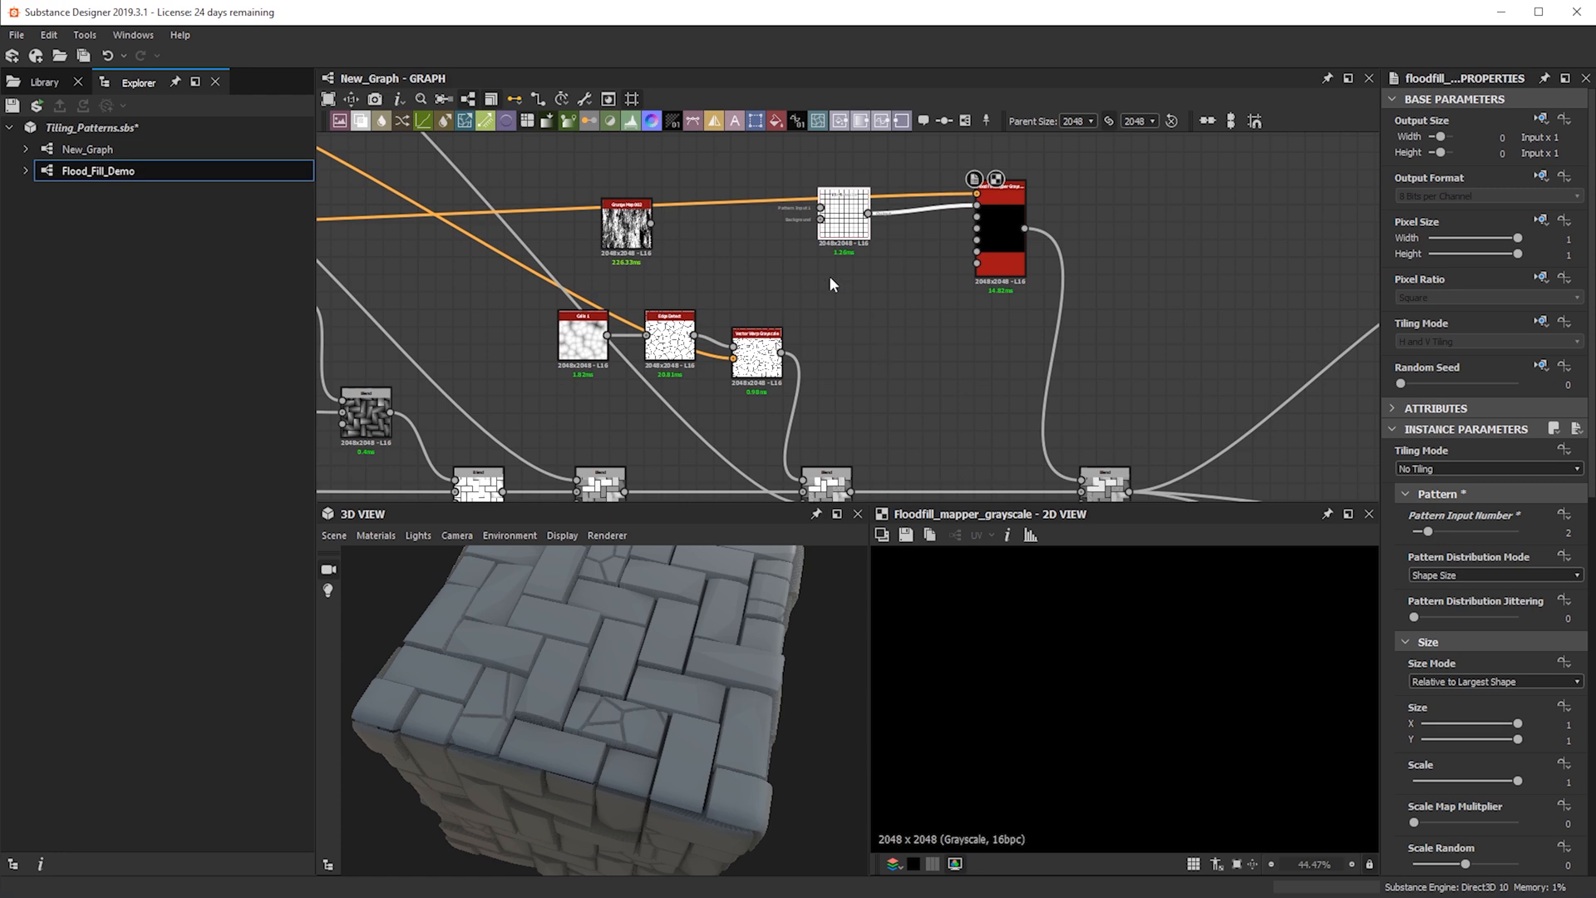
{"action": "key", "text": "ctrl+d"}
{"action": "left_click_drag", "start_coordinate": [848, 322], "coordinate": [846, 290]}
Change the duplicate Tile Generator's pattern to Disc and connect it to the mapper's Pattern Input 2
{"action": "scroll", "coordinate": [957, 232], "scroll_direction": "up", "scroll_amount": 3}
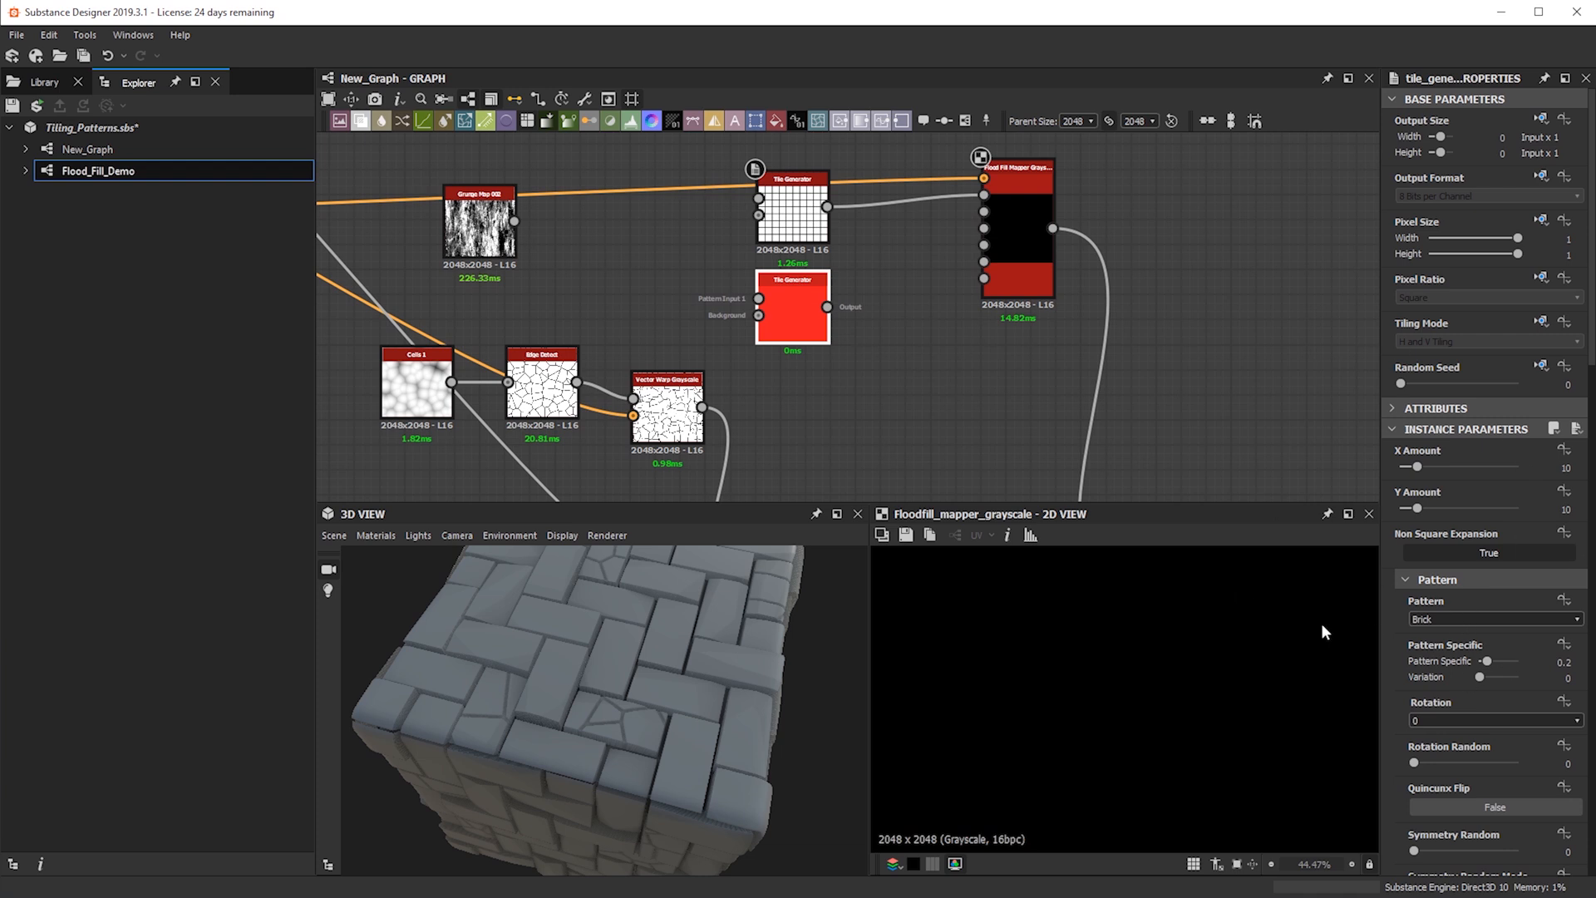
{"action": "left_click", "coordinate": [1490, 622]}
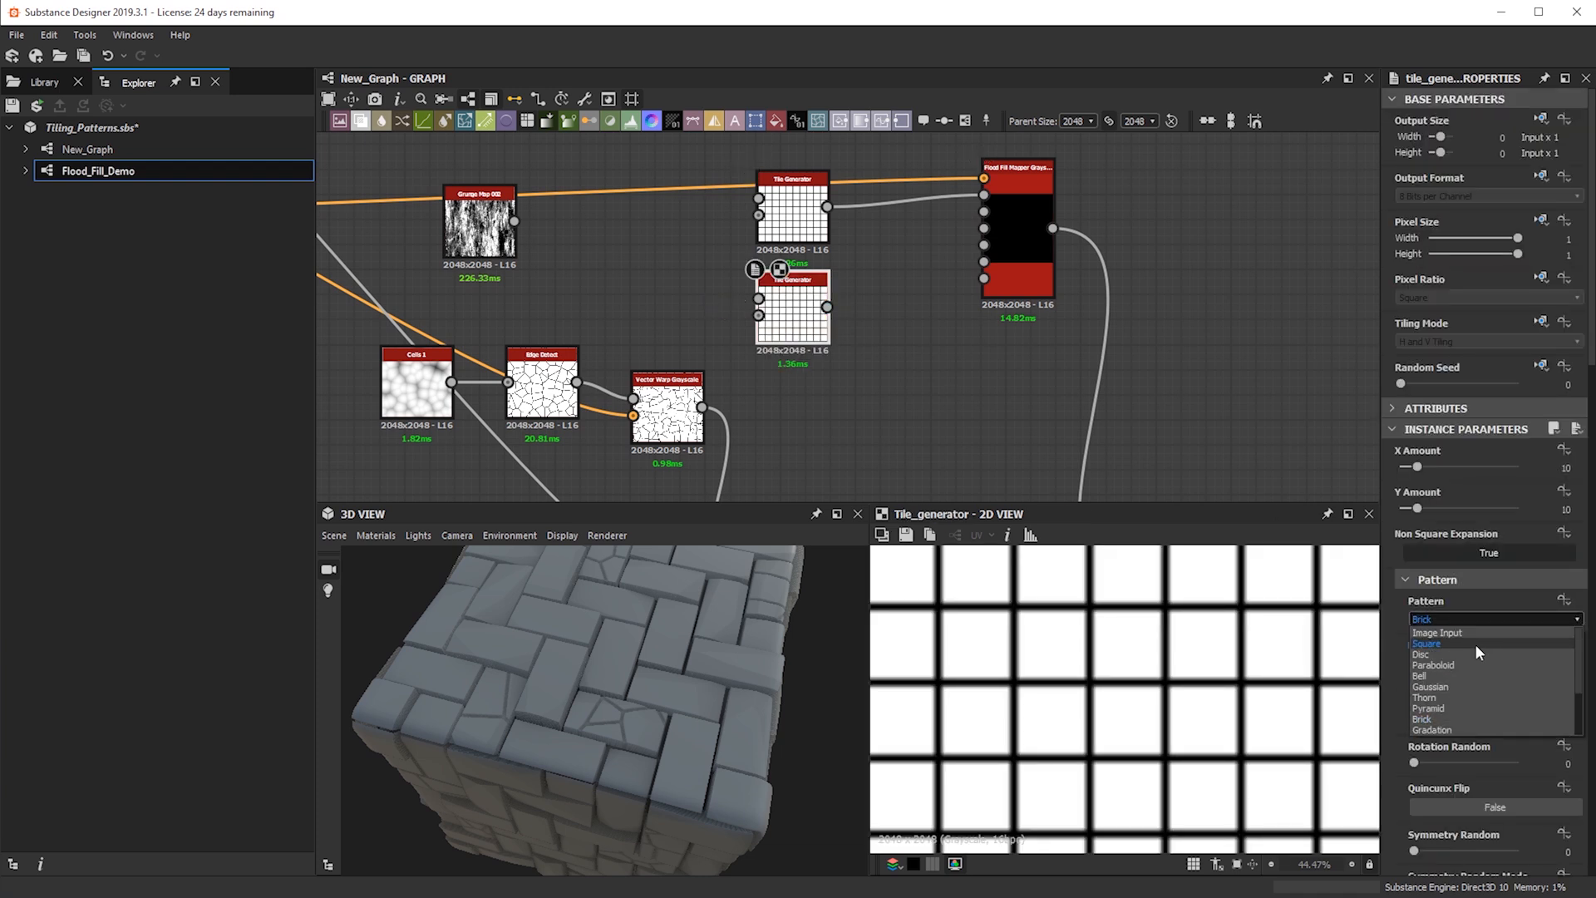
{"action": "left_click", "coordinate": [1474, 653]}
{"action": "left_click_drag", "start_coordinate": [828, 307], "coordinate": [1014, 208]}
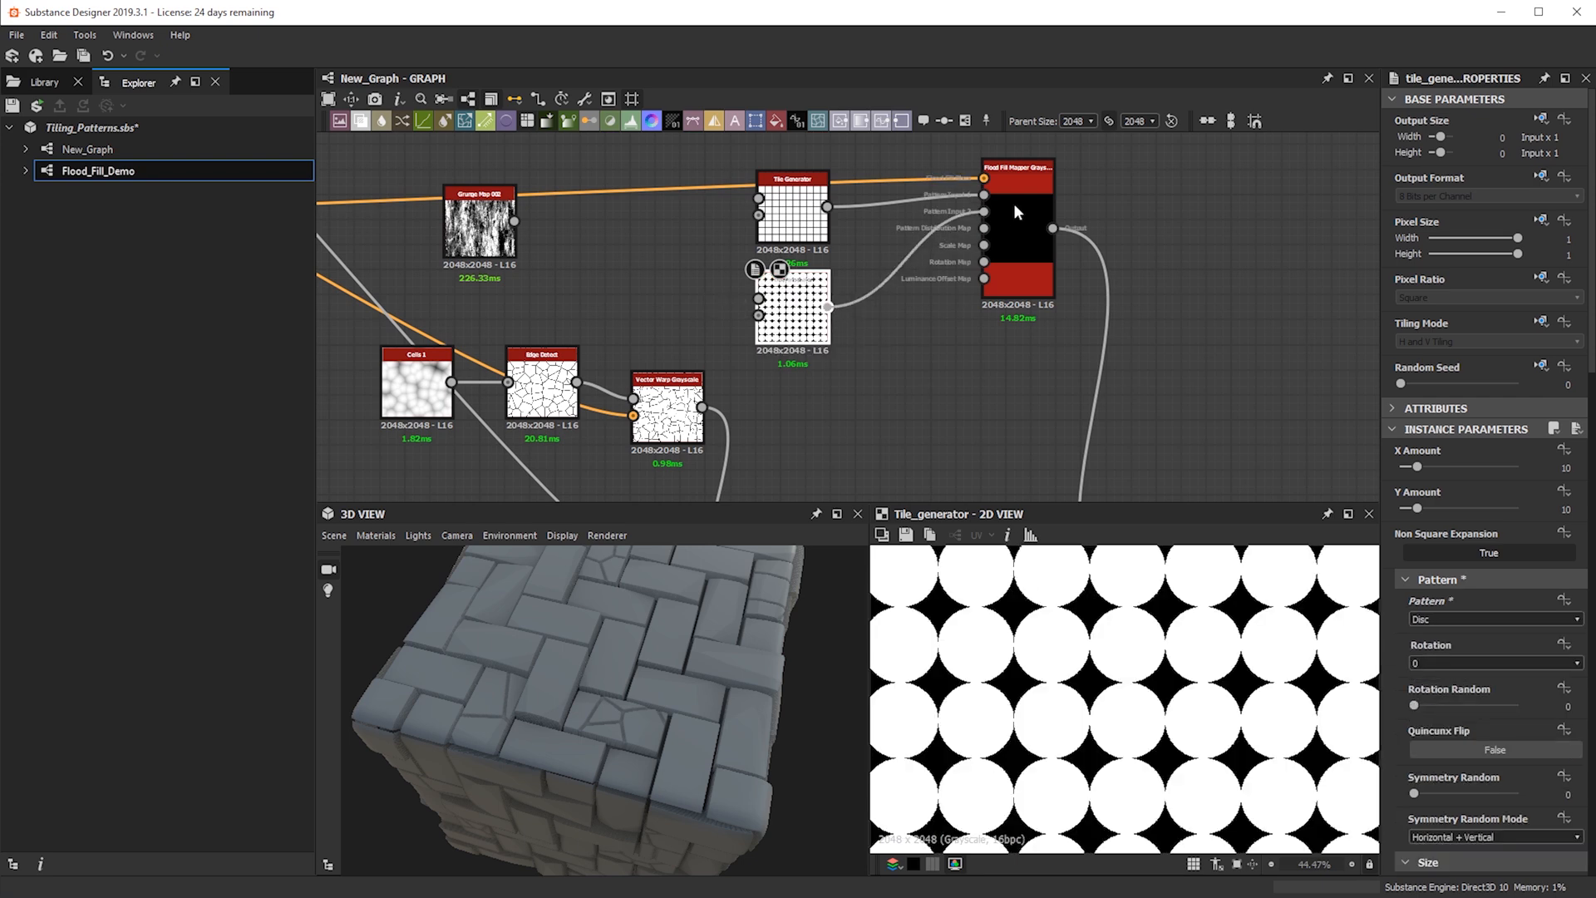
Preview the Flood Fill Mapper Grayscale and examine how the mapped patterns are distributed over the tiles in 3D
{"action": "double_click", "coordinate": [1021, 249]}
{"action": "scroll", "coordinate": [1106, 335], "scroll_direction": "down", "scroll_amount": 1}
{"action": "middle_click_drag", "start_coordinate": [1094, 352], "coordinate": [927, 259]}
{"action": "left_click_drag", "start_coordinate": [782, 715], "coordinate": [561, 693]}
{"action": "middle_click_drag", "start_coordinate": [1059, 438], "coordinate": [1050, 740]}
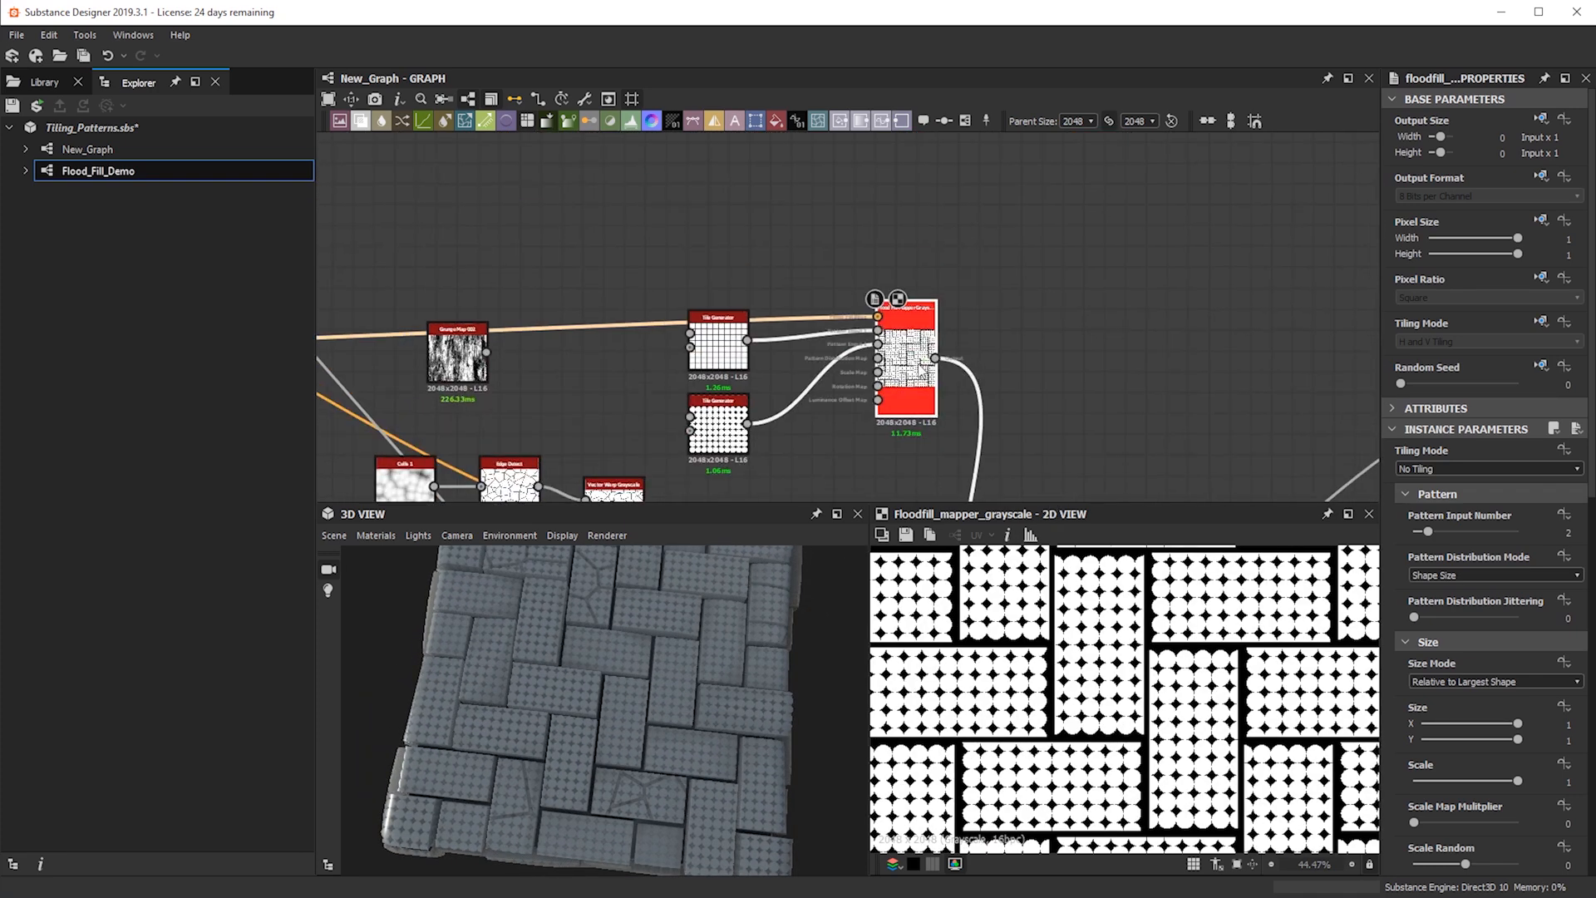
{"action": "scroll", "coordinate": [1085, 720], "scroll_direction": "down", "scroll_amount": 3}
{"action": "left_click_drag", "start_coordinate": [612, 710], "coordinate": [735, 656]}
{"action": "scroll", "coordinate": [732, 690], "scroll_direction": "up", "scroll_amount": 5}
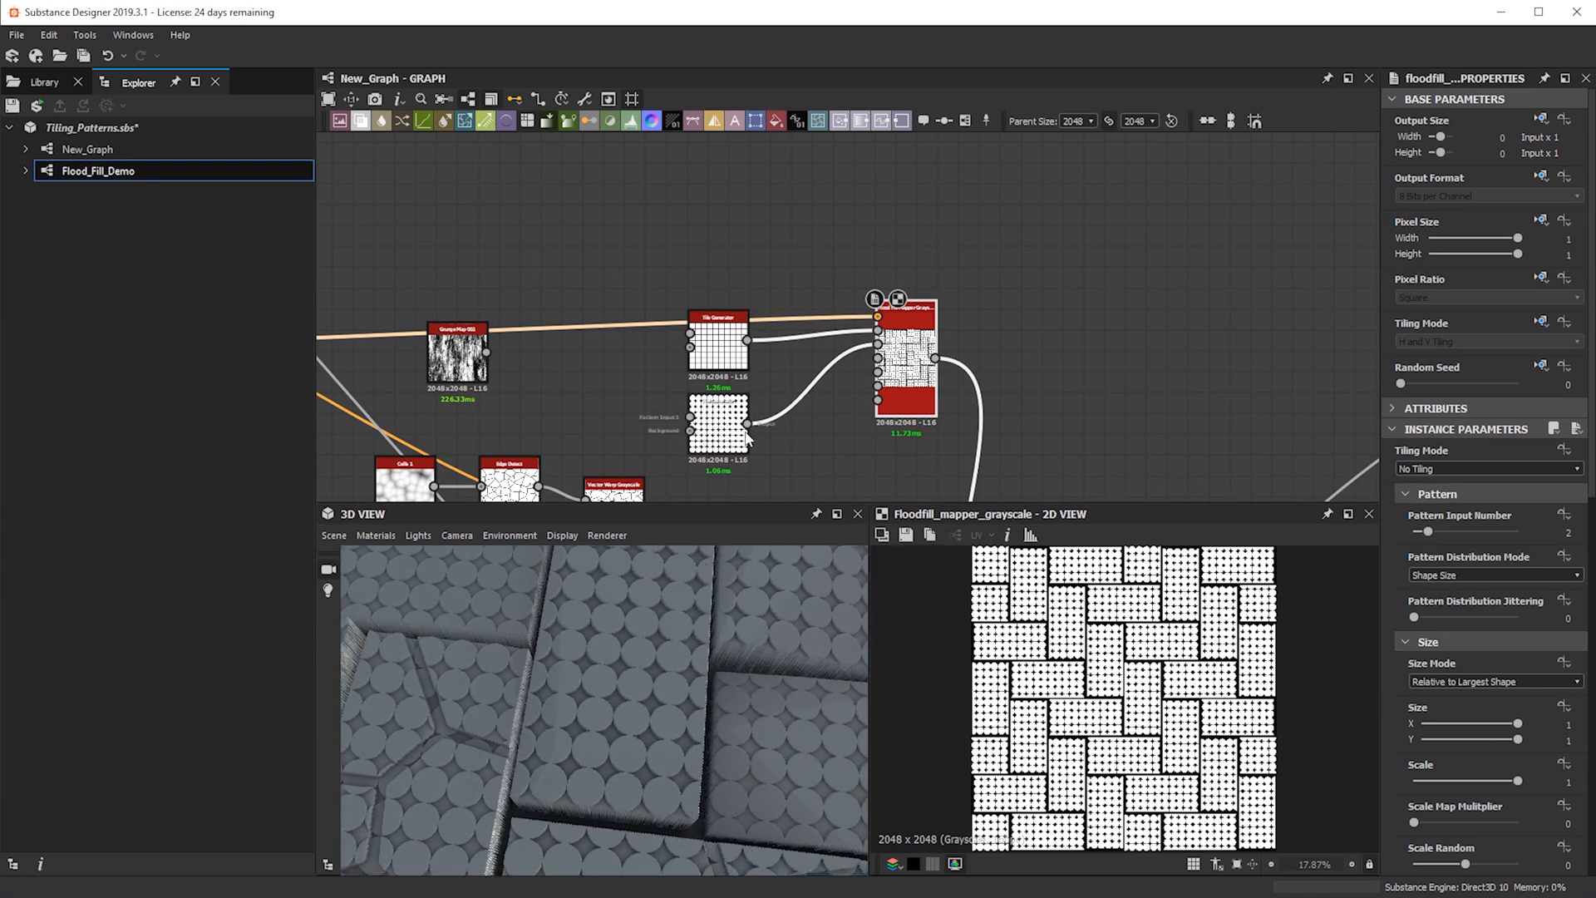
{"action": "middle_click_drag", "start_coordinate": [696, 740], "coordinate": [694, 761]}
{"action": "left_click_drag", "start_coordinate": [692, 758], "coordinate": [564, 710]}
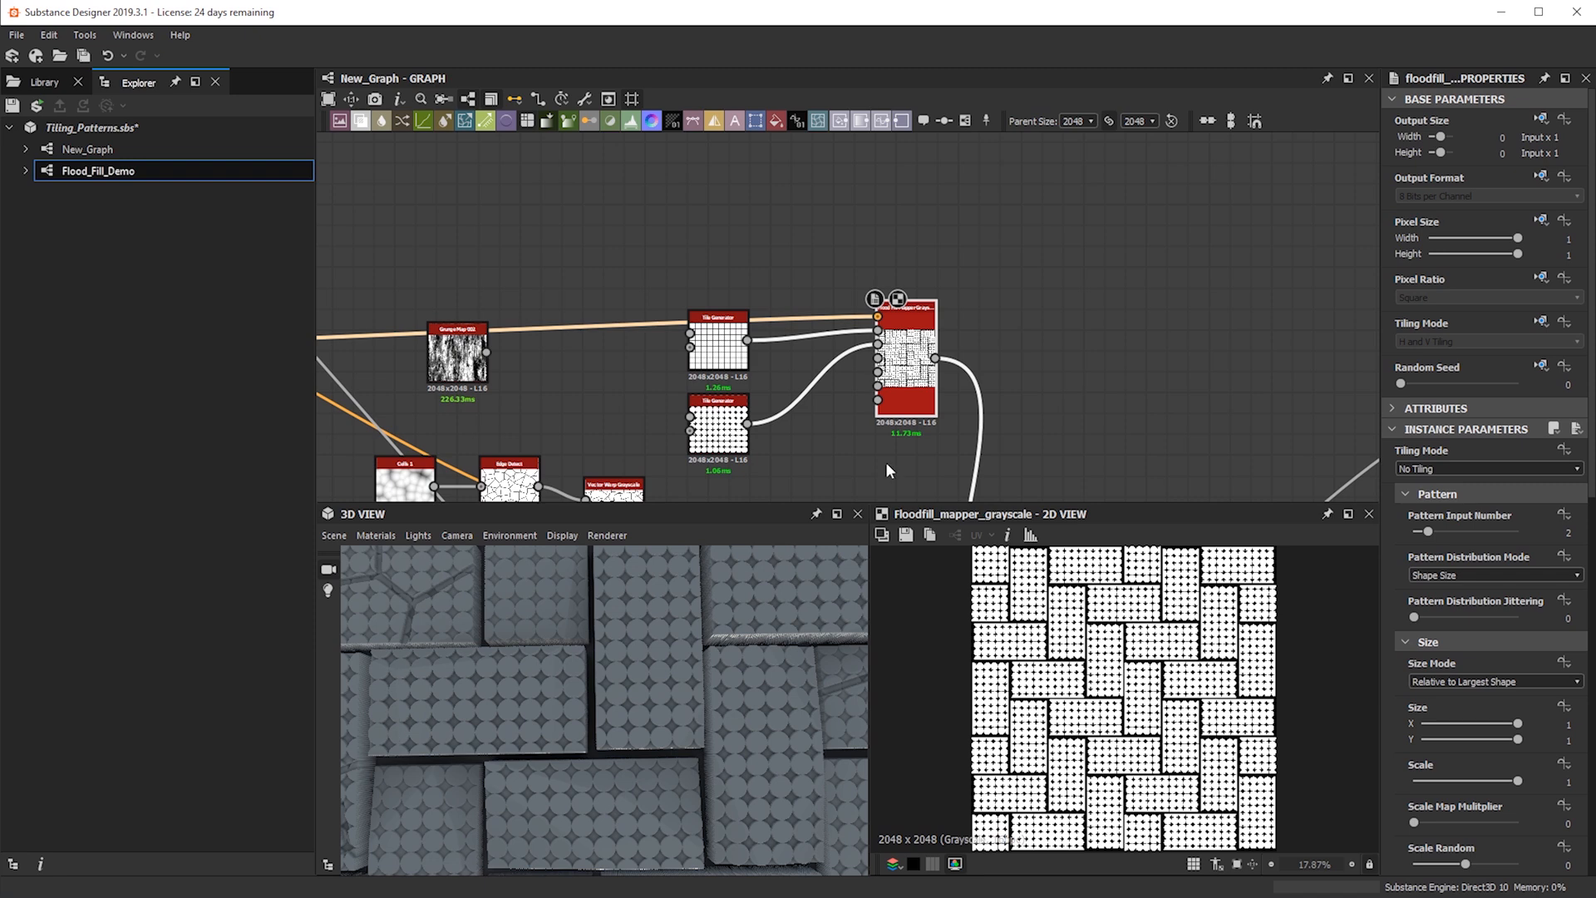
Undo the addition of the disc Tile Generator and the rearrangement of the nodes
{"action": "scroll", "coordinate": [820, 441], "scroll_direction": "down", "scroll_amount": 1}
{"action": "middle_click_drag", "start_coordinate": [820, 432], "coordinate": [855, 393]}
{"action": "left_click", "coordinate": [815, 361]}
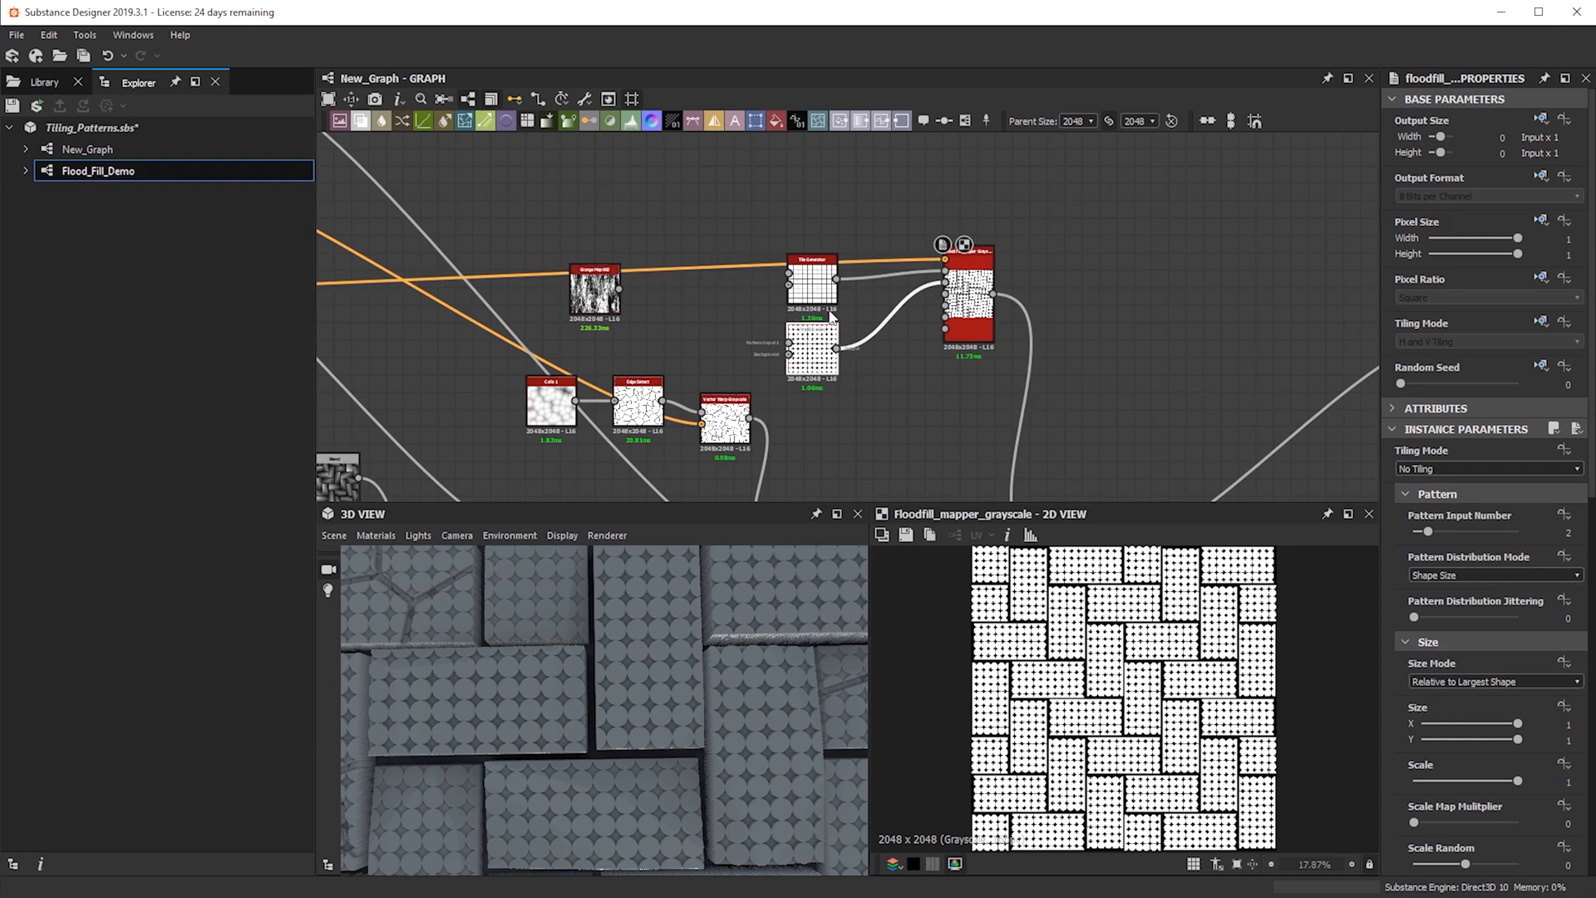
{"action": "key", "text": "ctrl+z"}
{"action": "key", "text": "ctrl+z"}
{"action": "key", "text": "ctrl+z"}
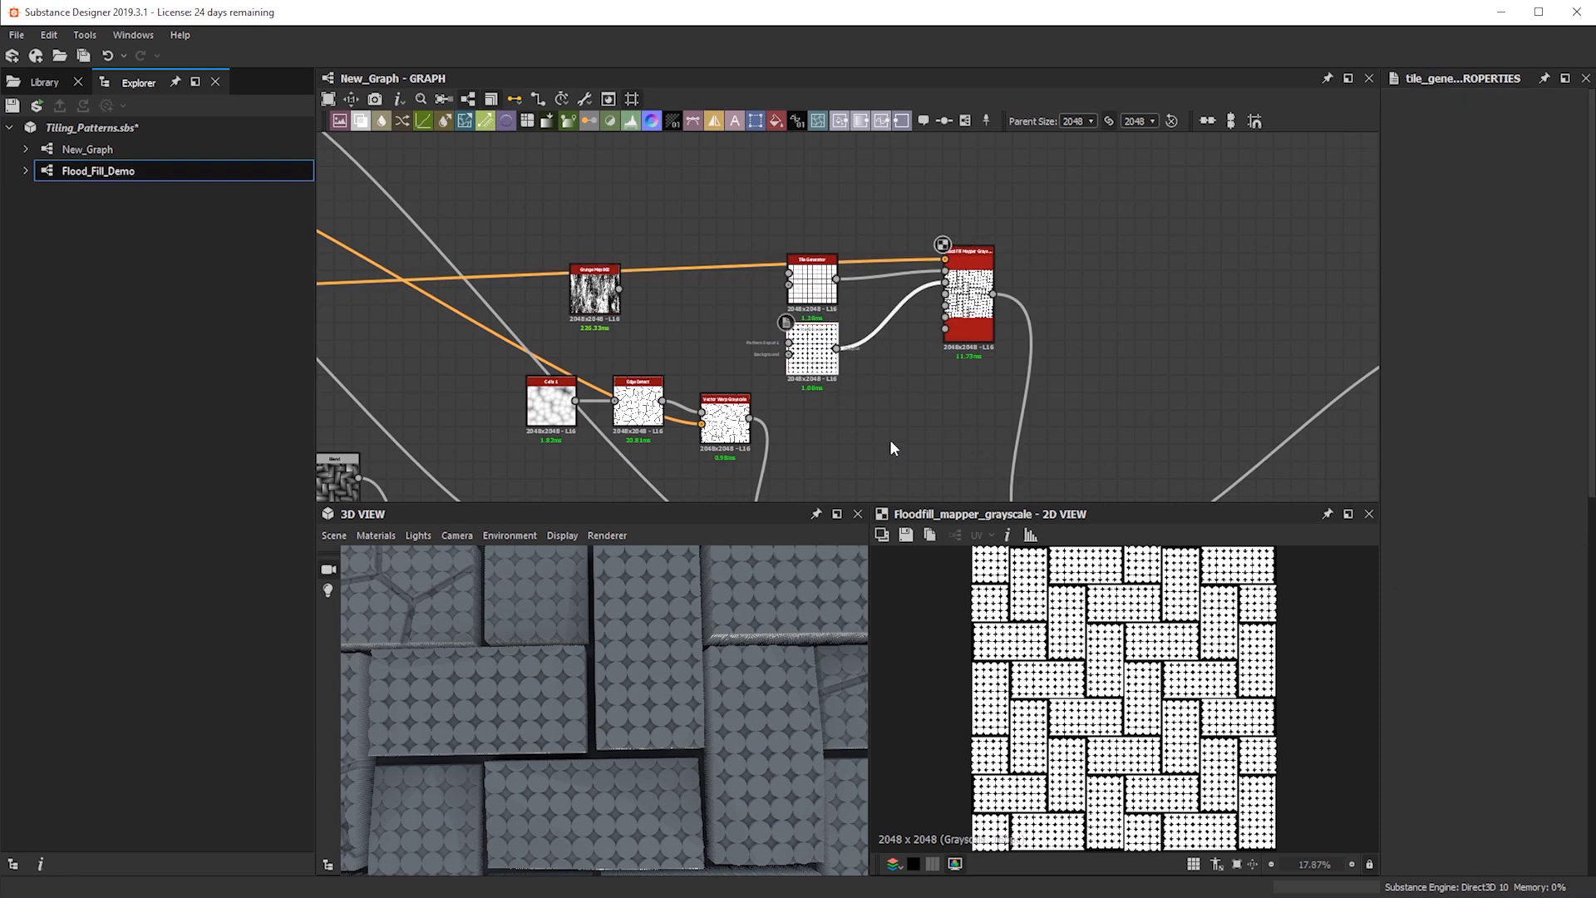
Add a square Shape node beneath the Tile Generator and set its Scale to 0.7
{"action": "key", "text": "space"}
{"action": "type", "text": "shape"}
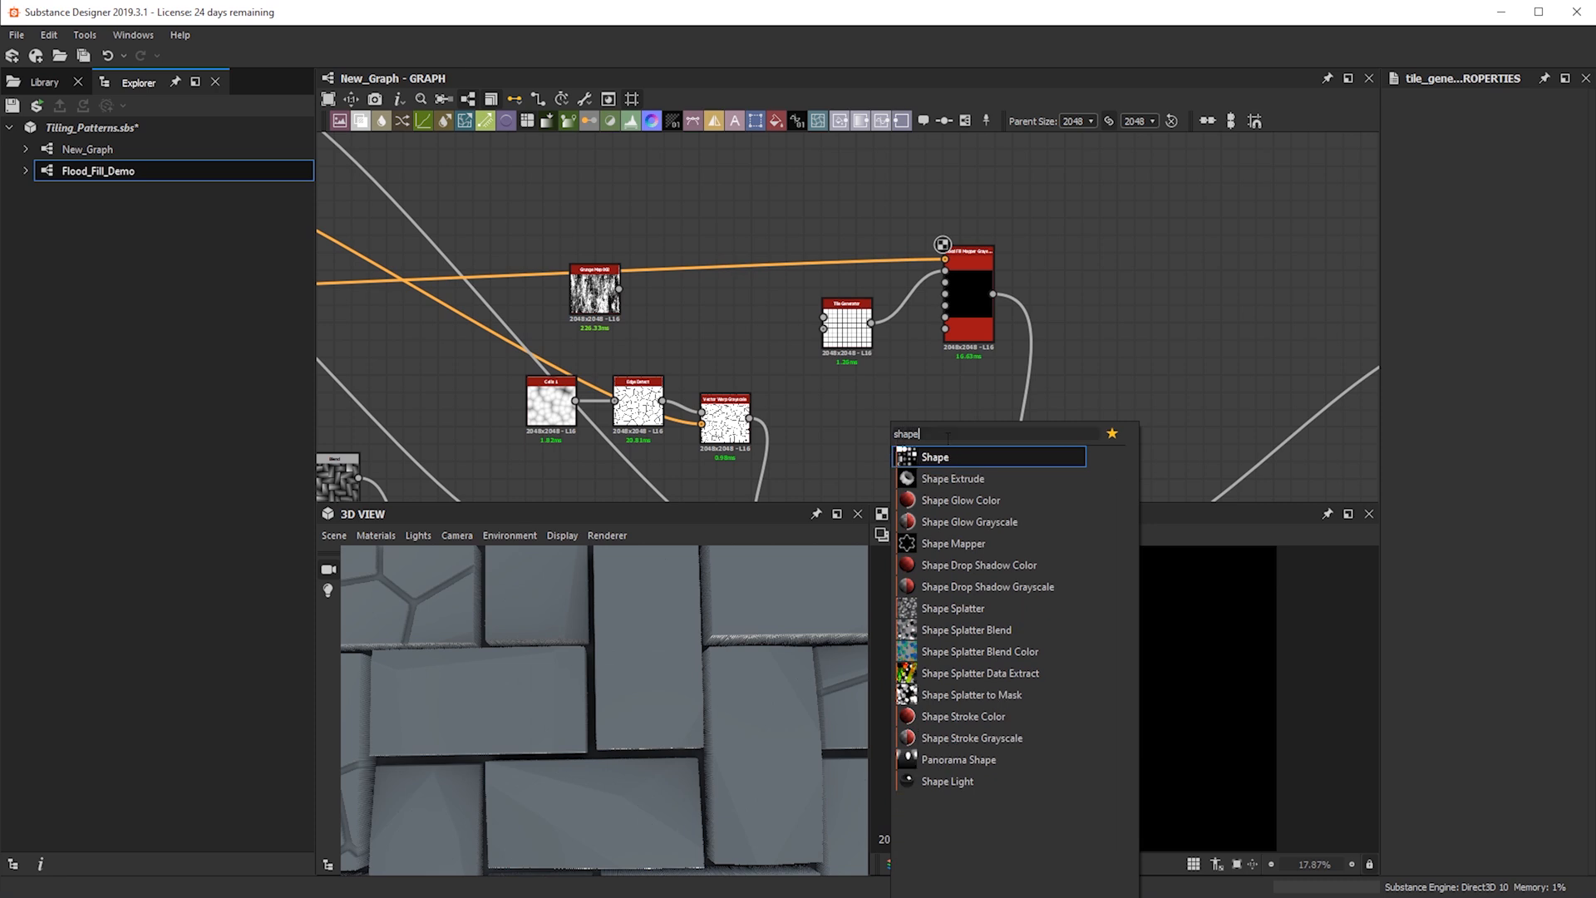
{"action": "left_click", "coordinate": [956, 458]}
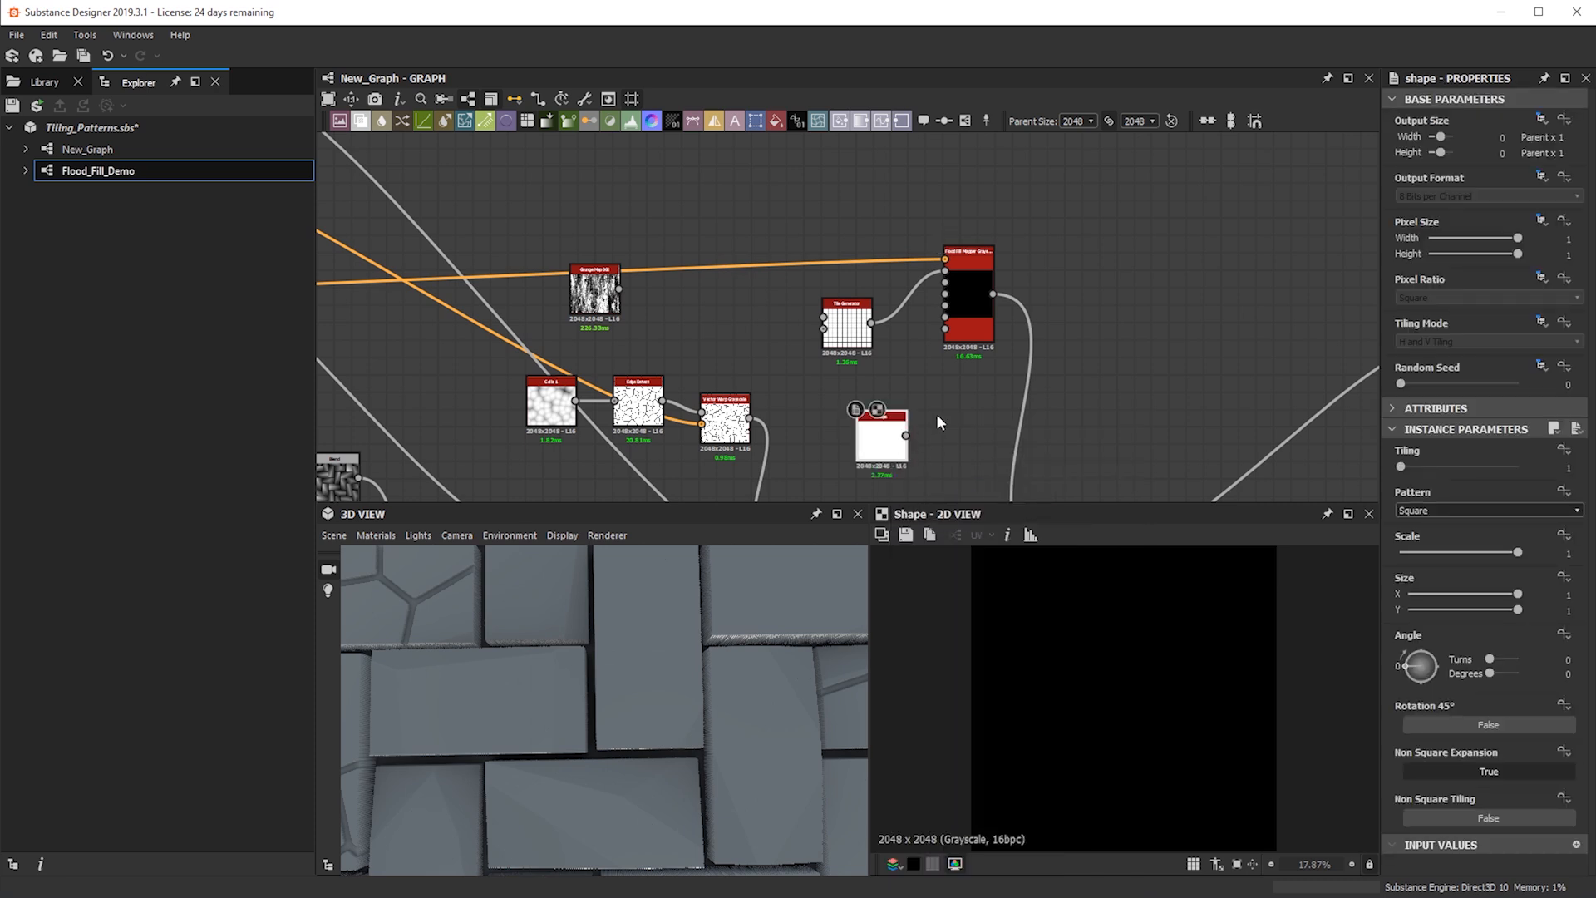
{"action": "scroll", "coordinate": [898, 420], "scroll_direction": "up", "scroll_amount": 3}
{"action": "left_click_drag", "start_coordinate": [898, 420], "coordinate": [853, 345]}
{"action": "left_click_drag", "start_coordinate": [1496, 551], "coordinate": [1482, 552]}
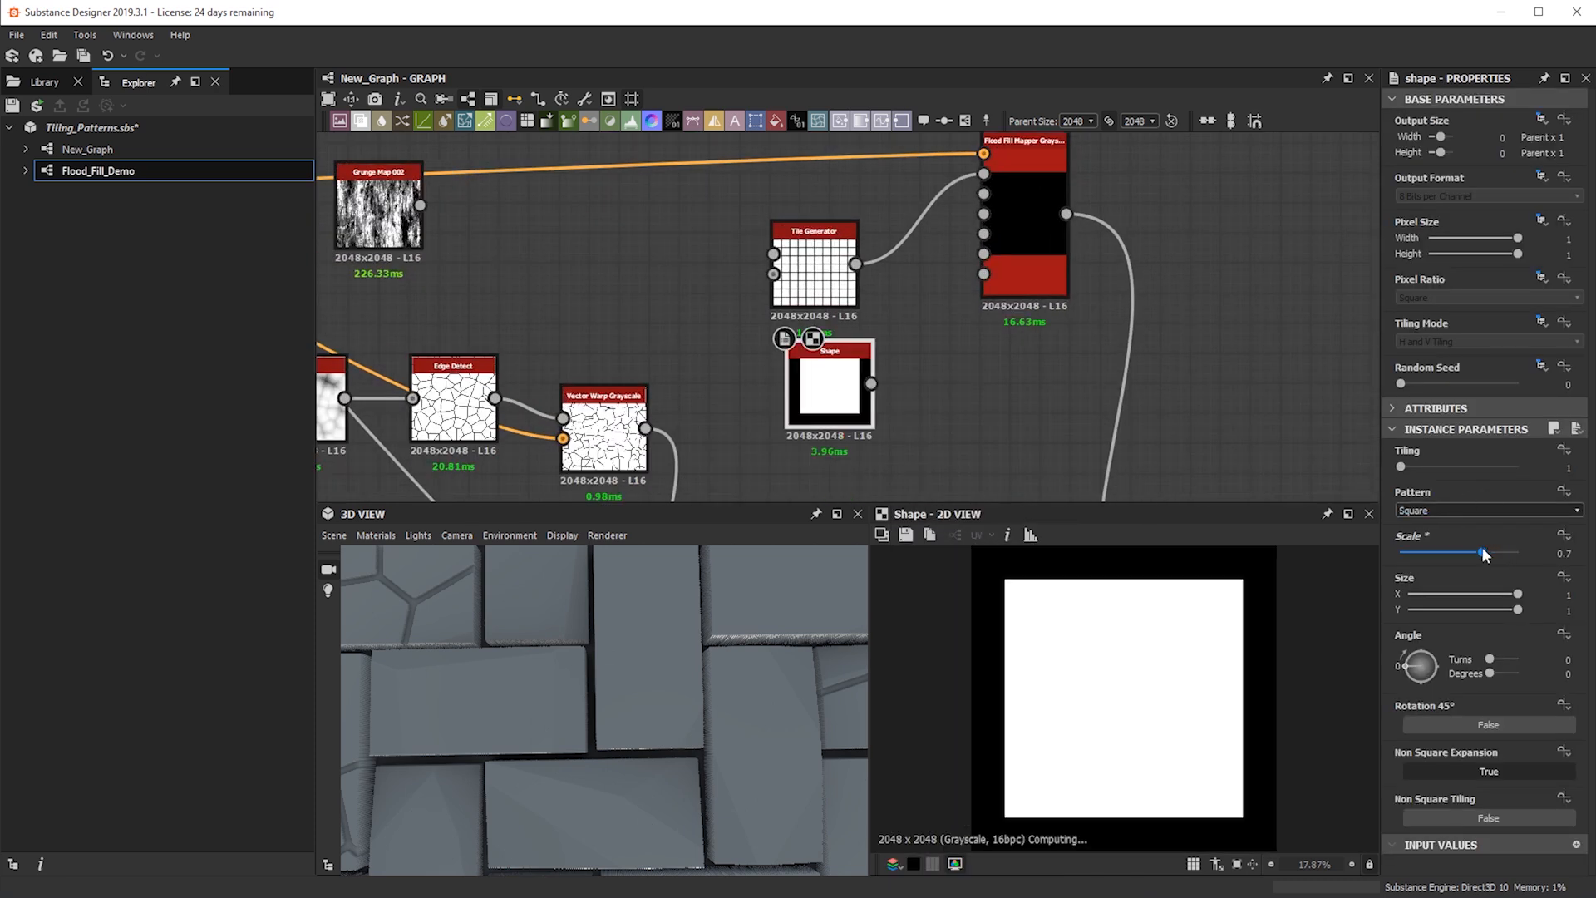
Connect the Shape to the mapper's Pattern Input 1 in place of the Tile Generator and delete the Tile Generator
{"action": "left_click_drag", "start_coordinate": [831, 391], "coordinate": [983, 174]}
{"action": "left_click", "coordinate": [814, 250]}
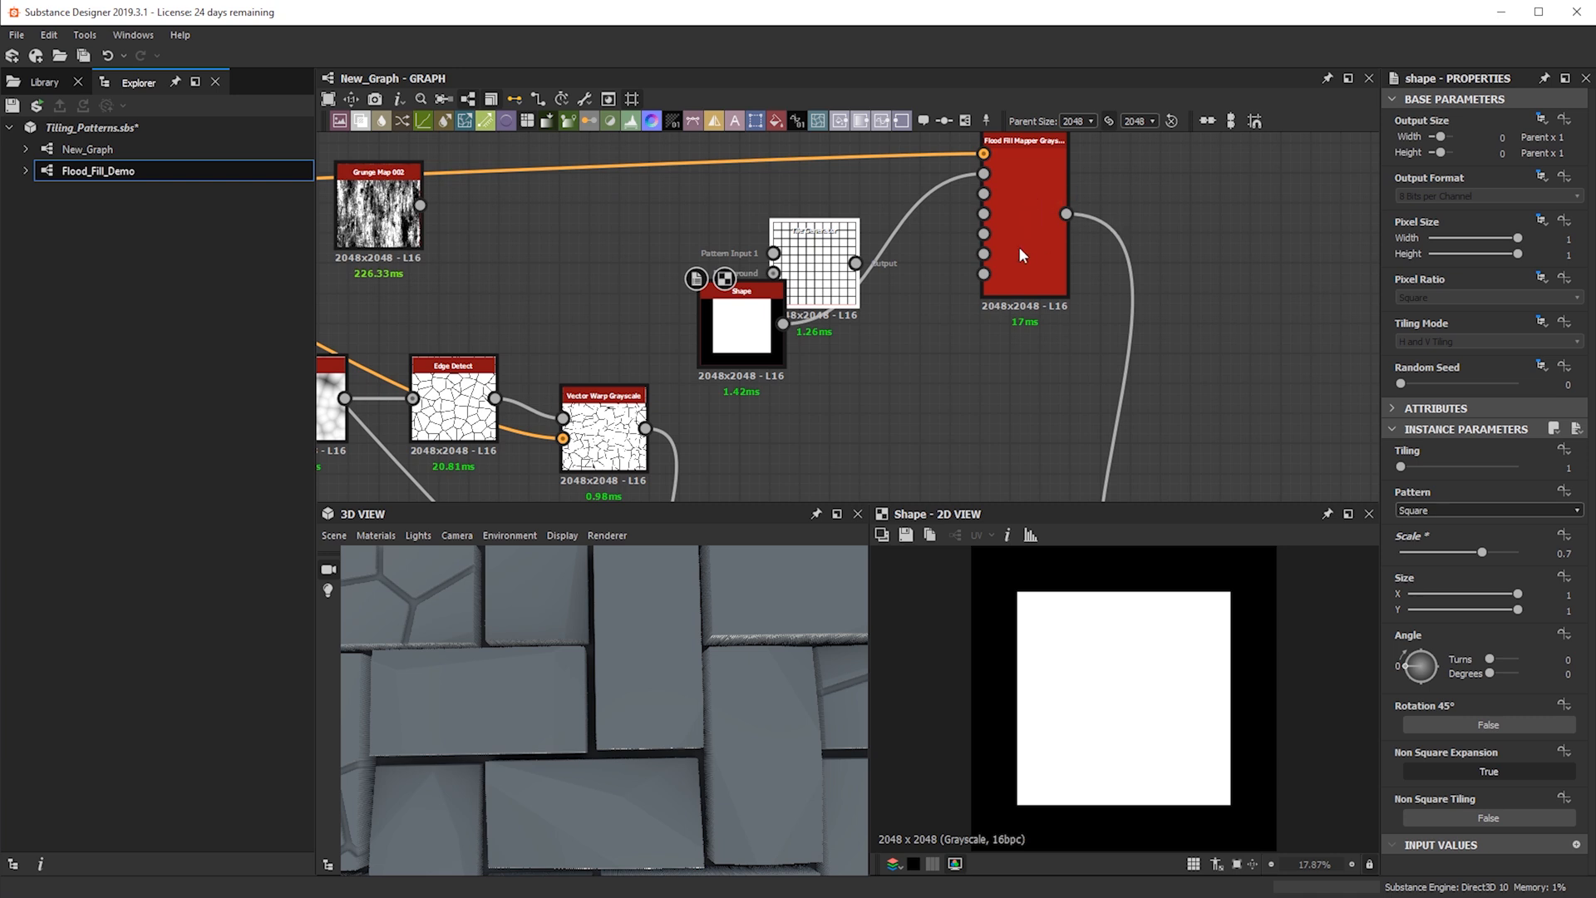
{"action": "key", "text": "Delete"}
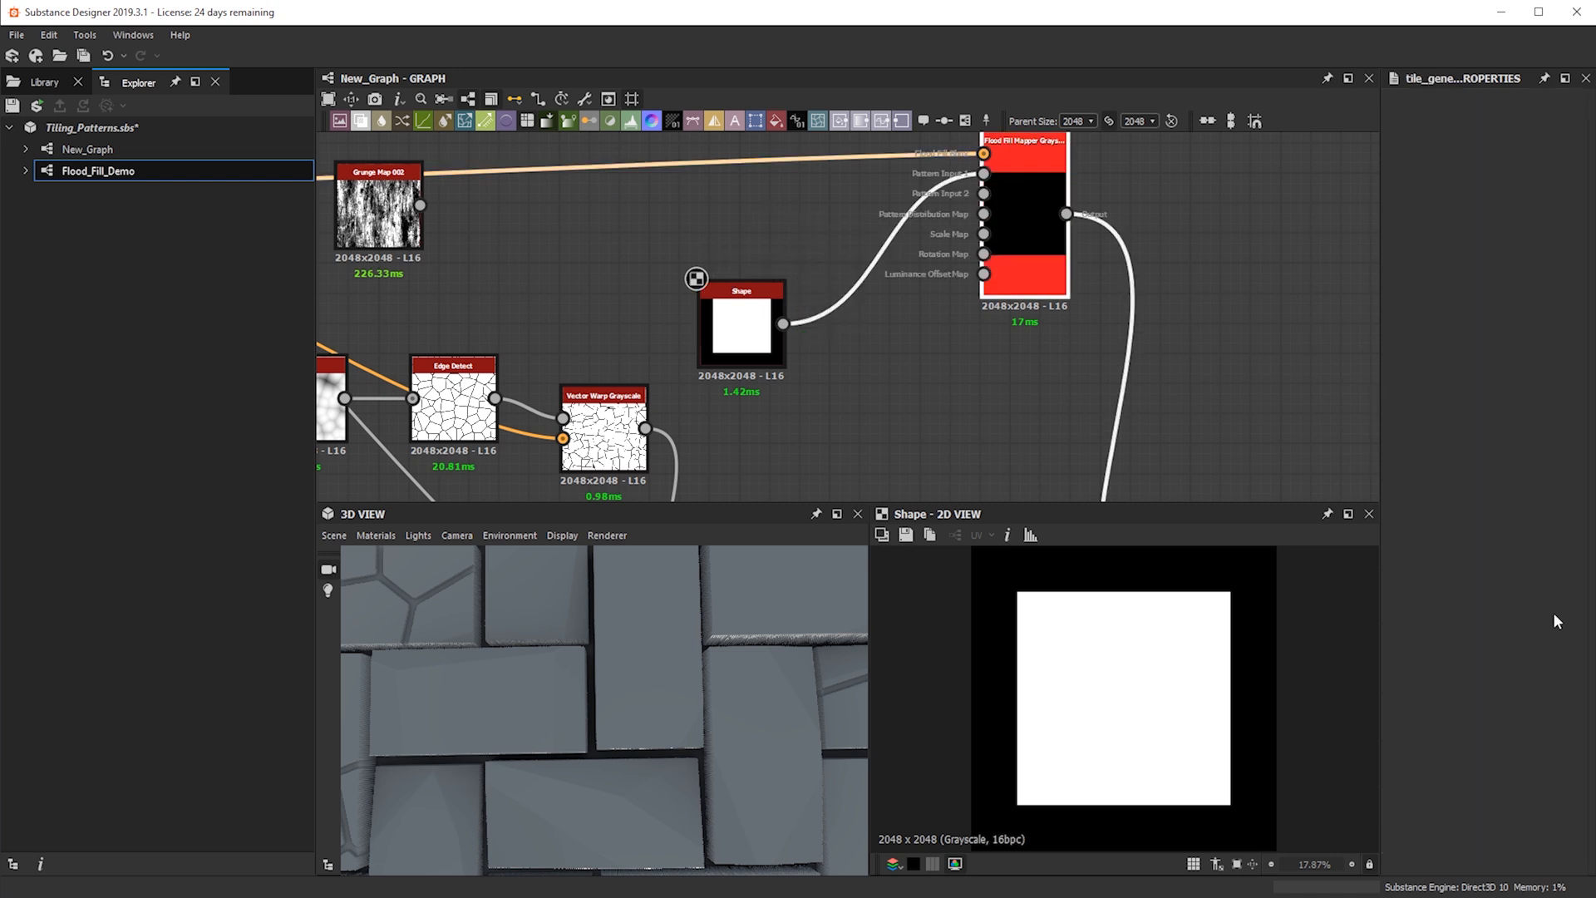
Set the Flood Fill Mapper Grayscale's Pattern Input Number to 1 and check the mapped squares on the tiles
{"action": "left_click", "coordinate": [1060, 179]}
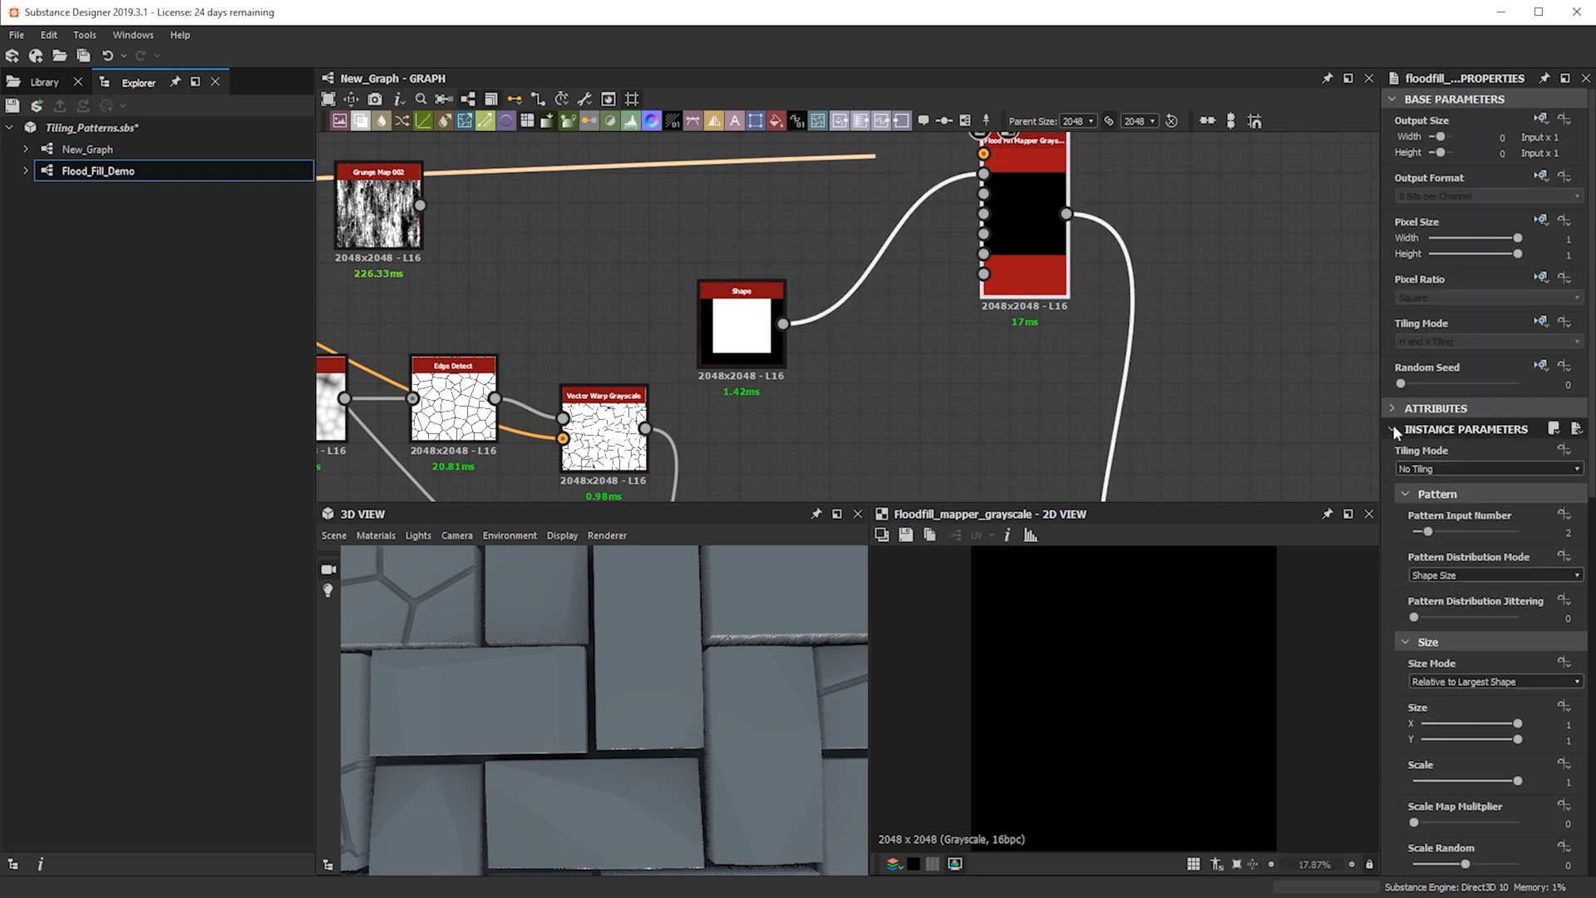
{"action": "left_click_drag", "start_coordinate": [1429, 532], "coordinate": [1418, 532]}
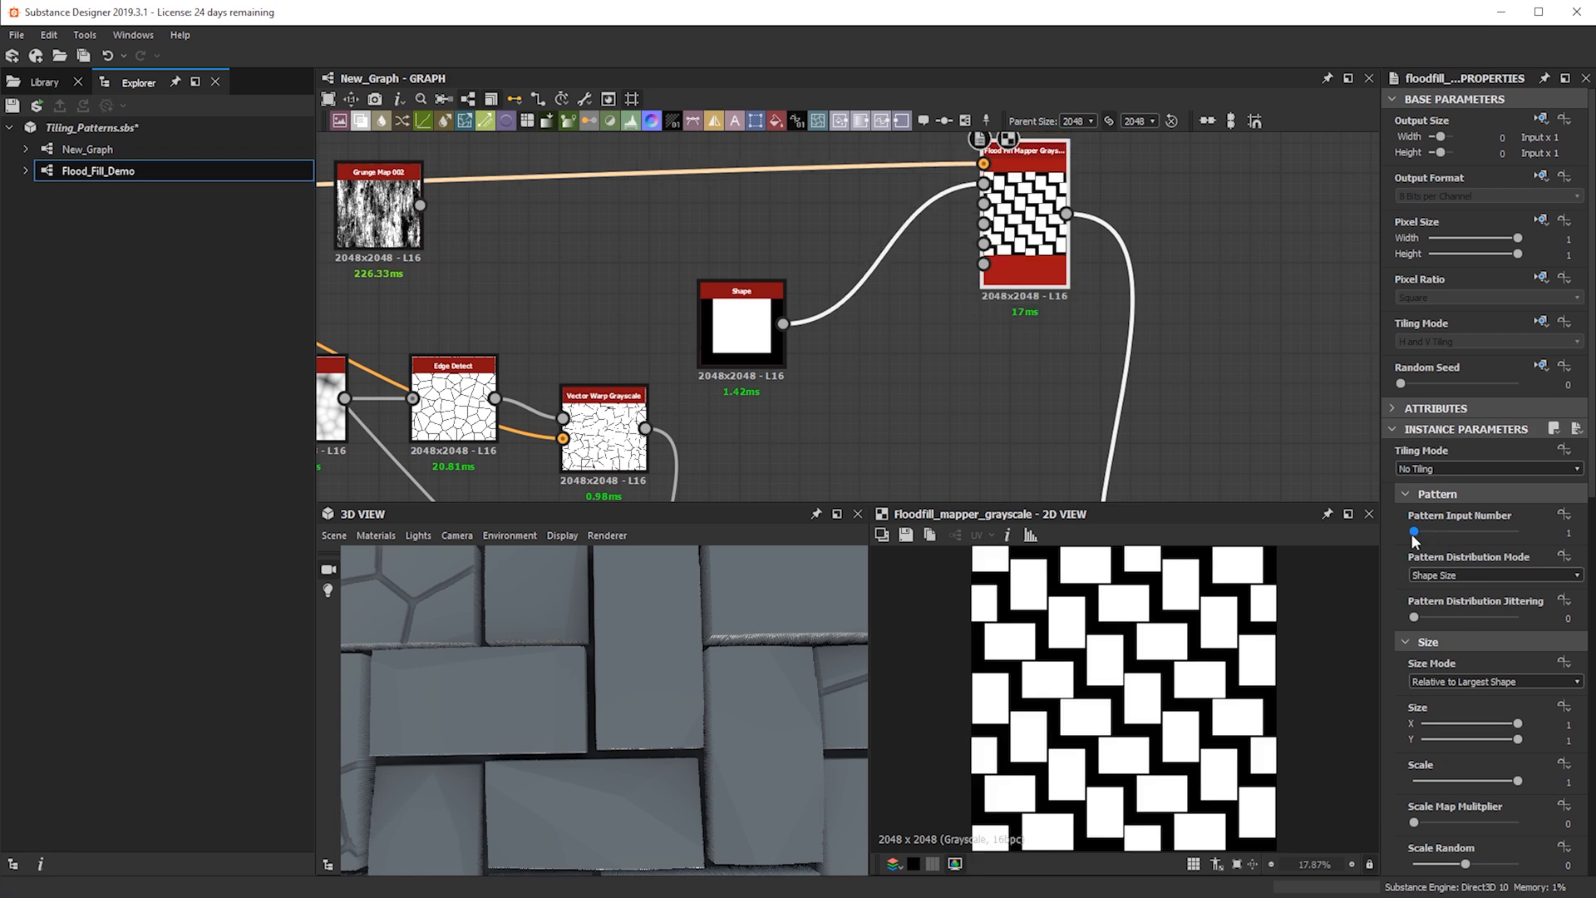
{"action": "scroll", "coordinate": [1099, 366], "scroll_direction": "down", "scroll_amount": 2}
{"action": "middle_click_drag", "start_coordinate": [1120, 374], "coordinate": [1079, 193]}
{"action": "left_click_drag", "start_coordinate": [753, 650], "coordinate": [717, 631]}
{"action": "scroll", "coordinate": [912, 253], "scroll_direction": "down", "scroll_amount": 1}
{"action": "middle_click_drag", "start_coordinate": [935, 150], "coordinate": [939, 271]}
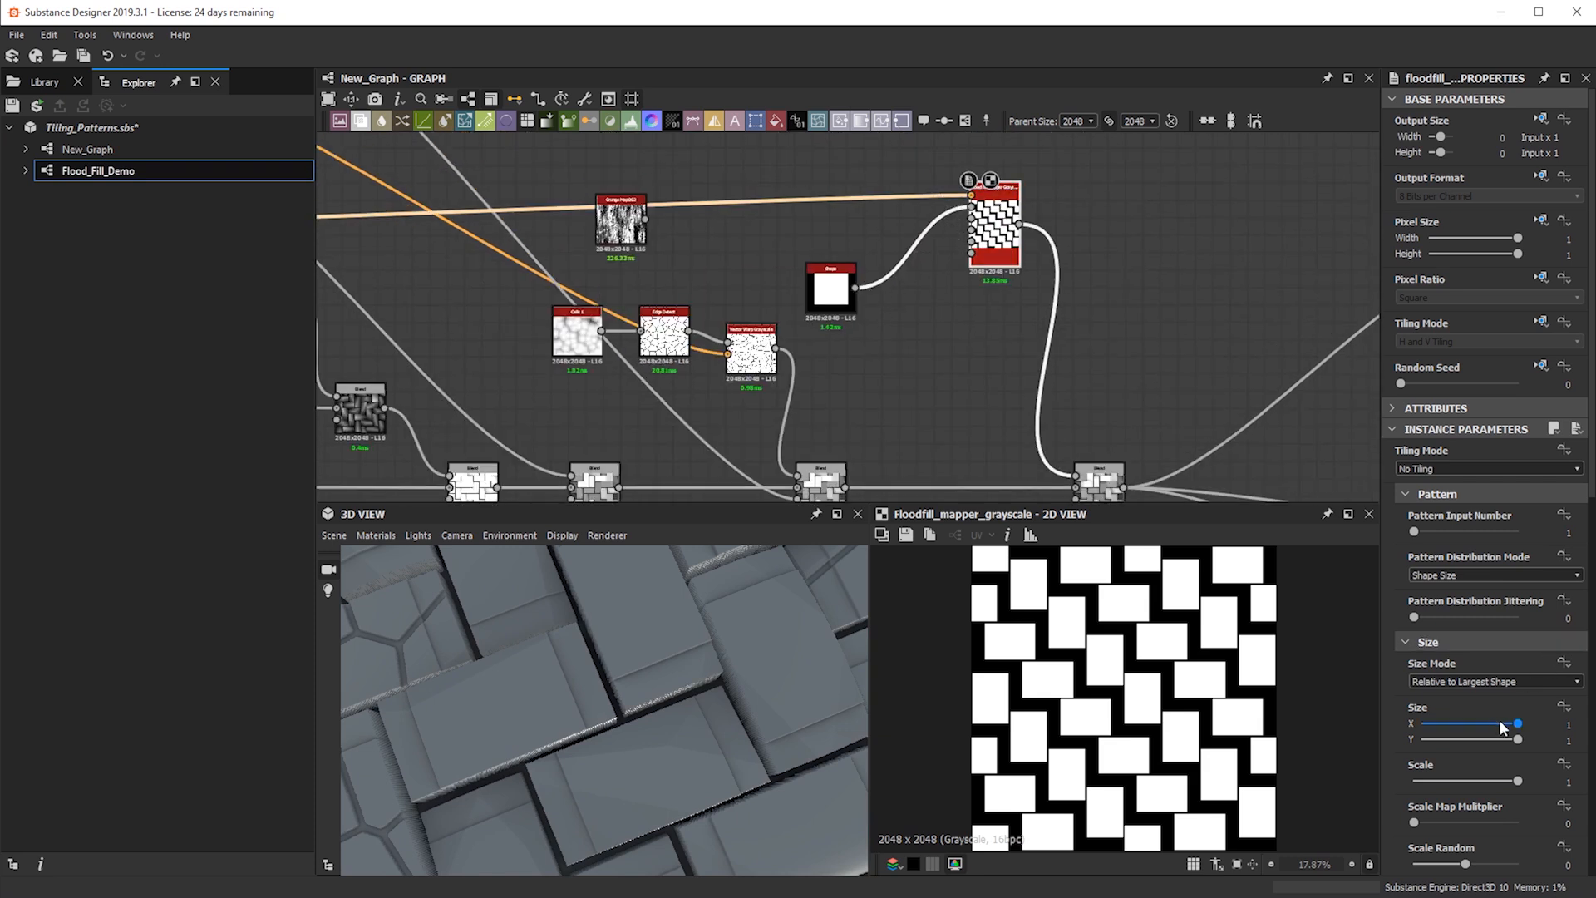
Try a pattern Size X of 0.72 on the mapper, check it in 3D, and undo the change
{"action": "left_click_drag", "start_coordinate": [1499, 720], "coordinate": [1492, 724]}
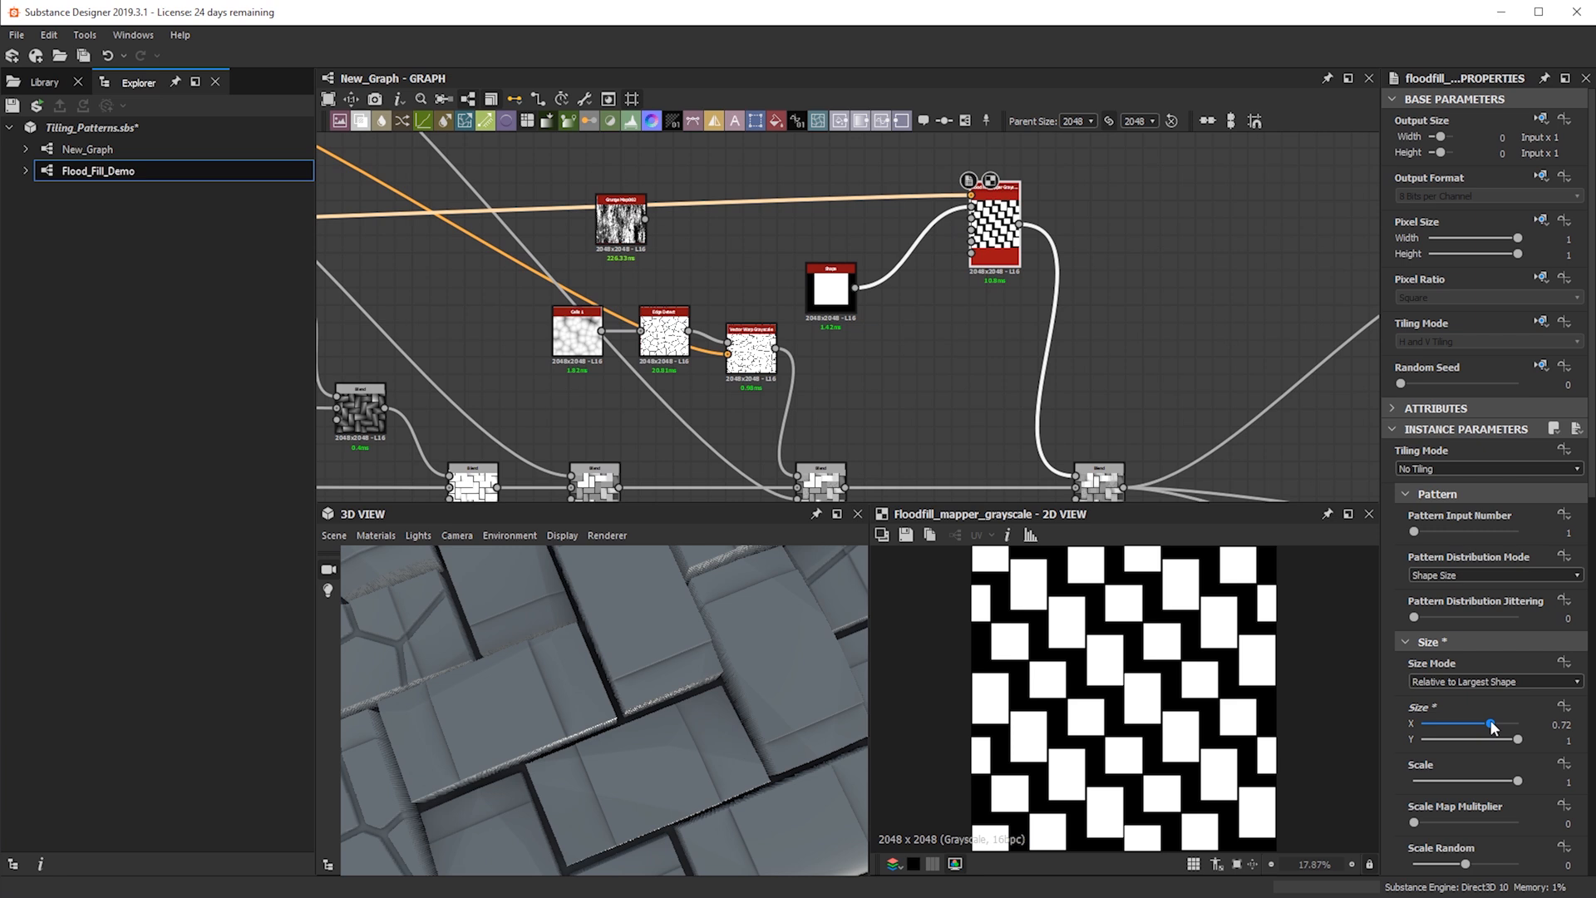
{"action": "left_click_drag", "start_coordinate": [810, 689], "coordinate": [768, 685]}
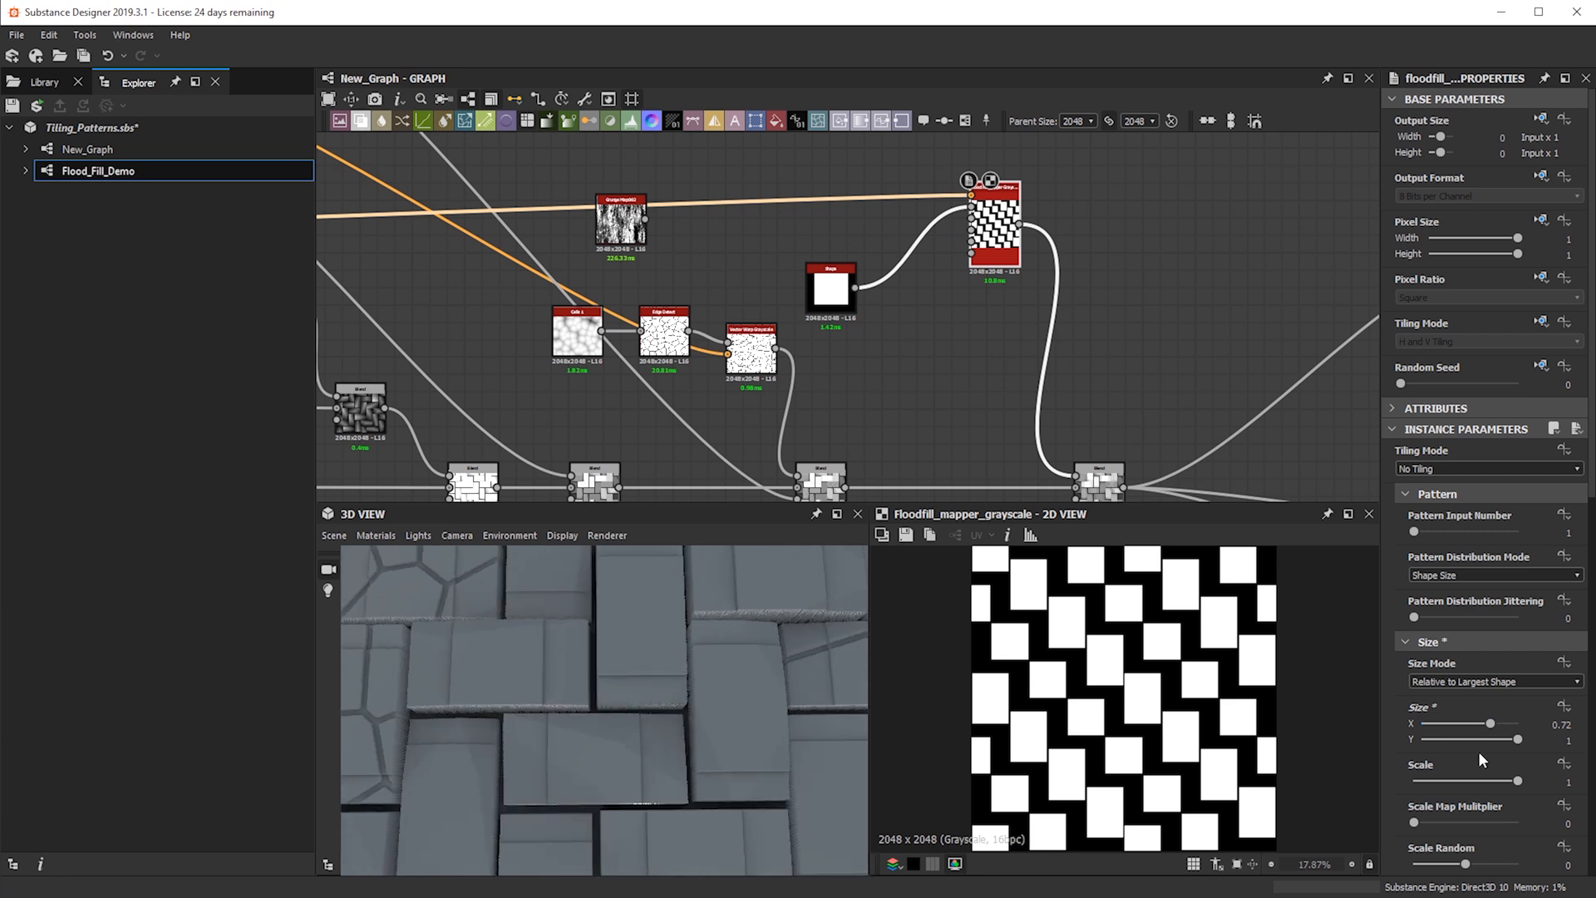
{"action": "key", "text": "ctrl+z"}
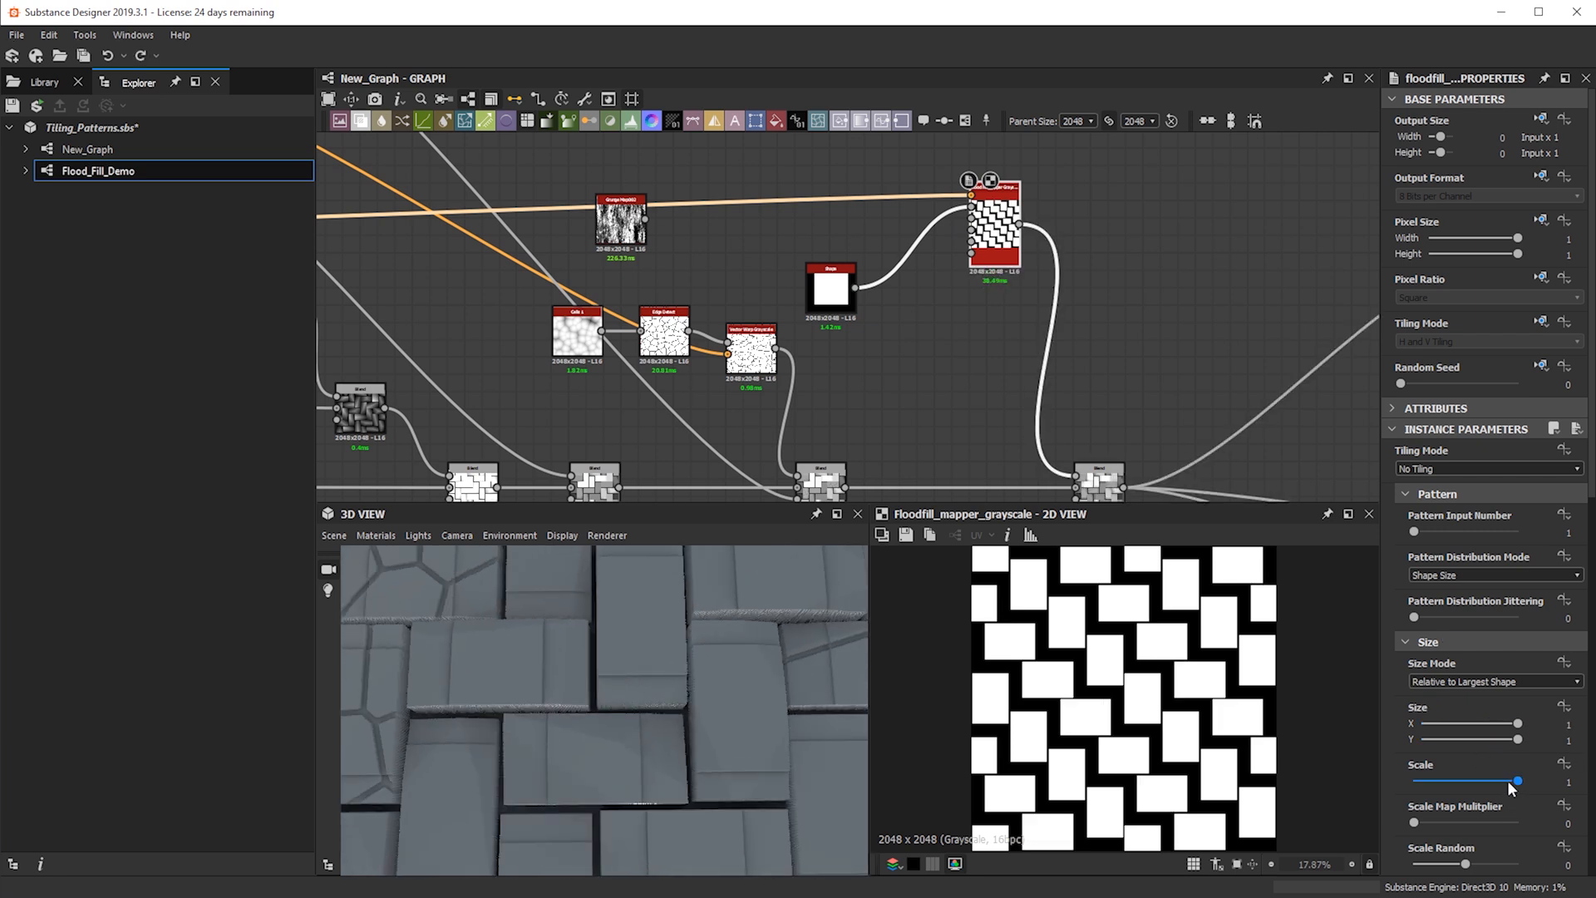
Set the mapper's Scale Random to -1 and check the varied pattern sizes in 3D
{"action": "left_click_drag", "start_coordinate": [1446, 870], "coordinate": [1415, 870]}
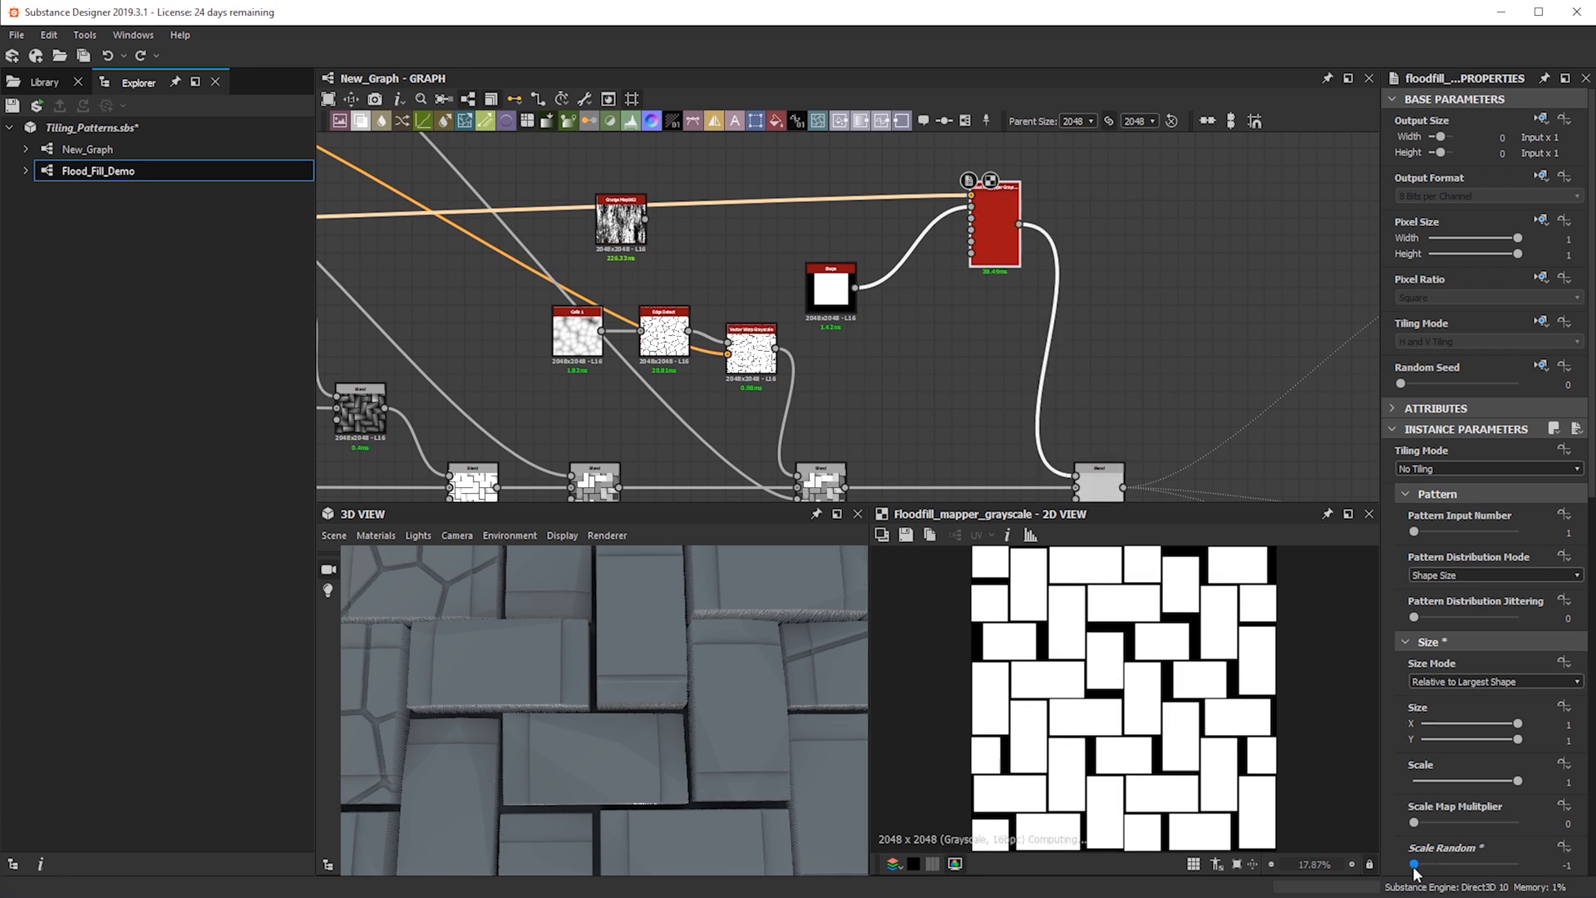
{"action": "left_click_drag", "start_coordinate": [780, 613], "coordinate": [823, 661]}
Change the last Blend's blending mode to Subtract and check the carved shapes on the 3D tiles
{"action": "middle_click_drag", "start_coordinate": [1106, 487], "coordinate": [1072, 409]}
{"action": "left_click", "coordinate": [1072, 424]}
{"action": "left_click", "coordinate": [1453, 489]}
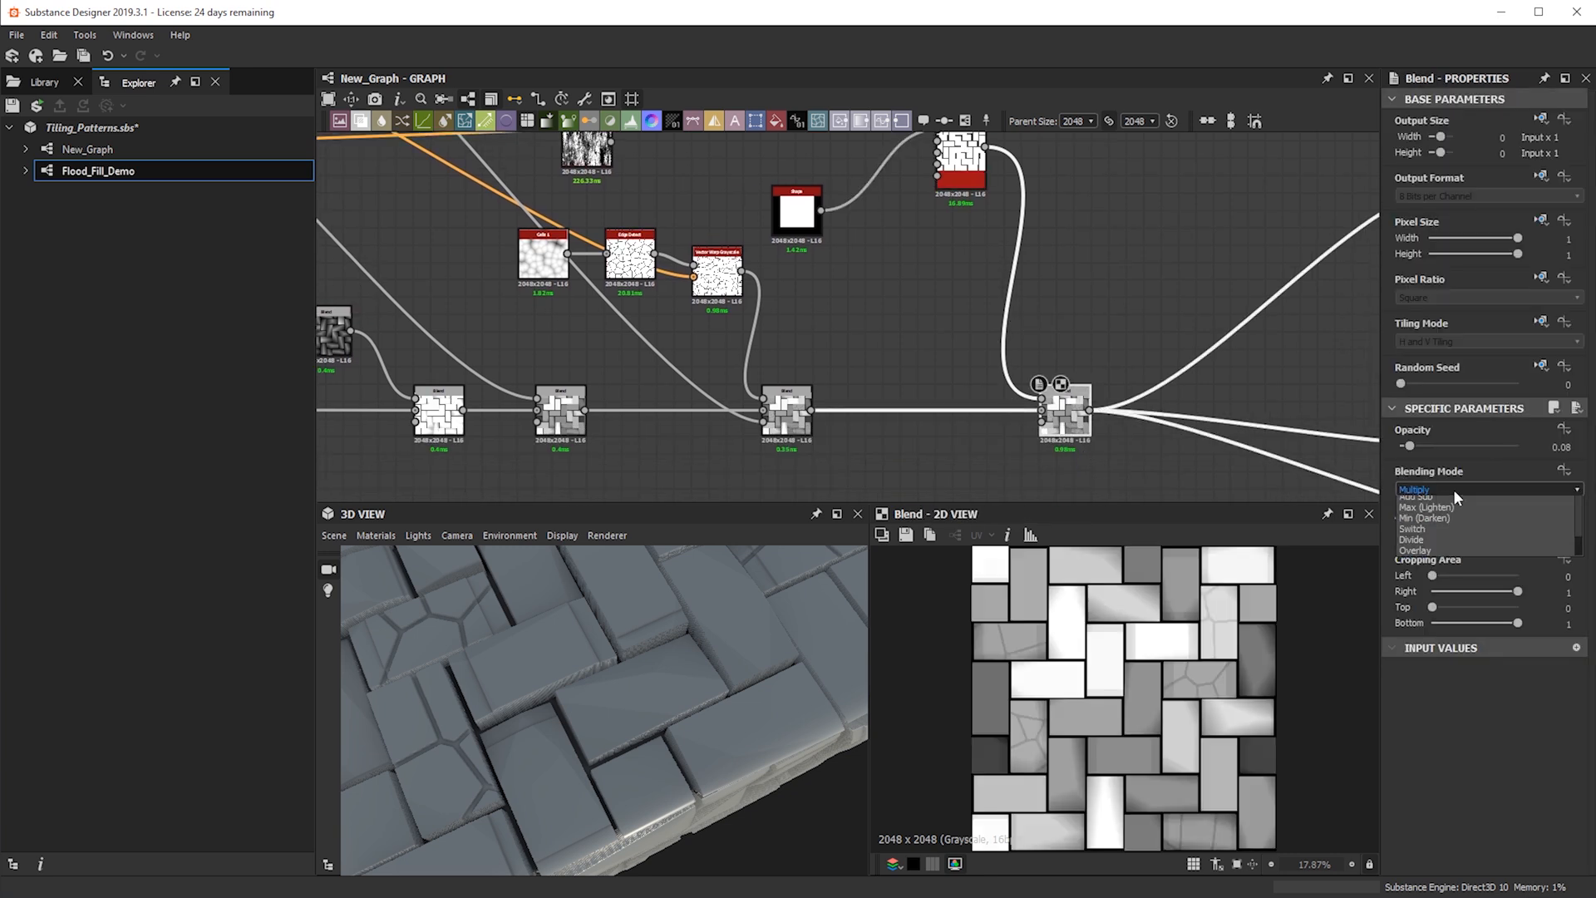
{"action": "left_click", "coordinate": [1448, 519]}
{"action": "scroll", "coordinate": [649, 660], "scroll_direction": "down", "scroll_amount": 3}
{"action": "left_click_drag", "start_coordinate": [649, 661], "coordinate": [592, 652]}
{"action": "scroll", "coordinate": [761, 305], "scroll_direction": "up", "scroll_amount": 3}
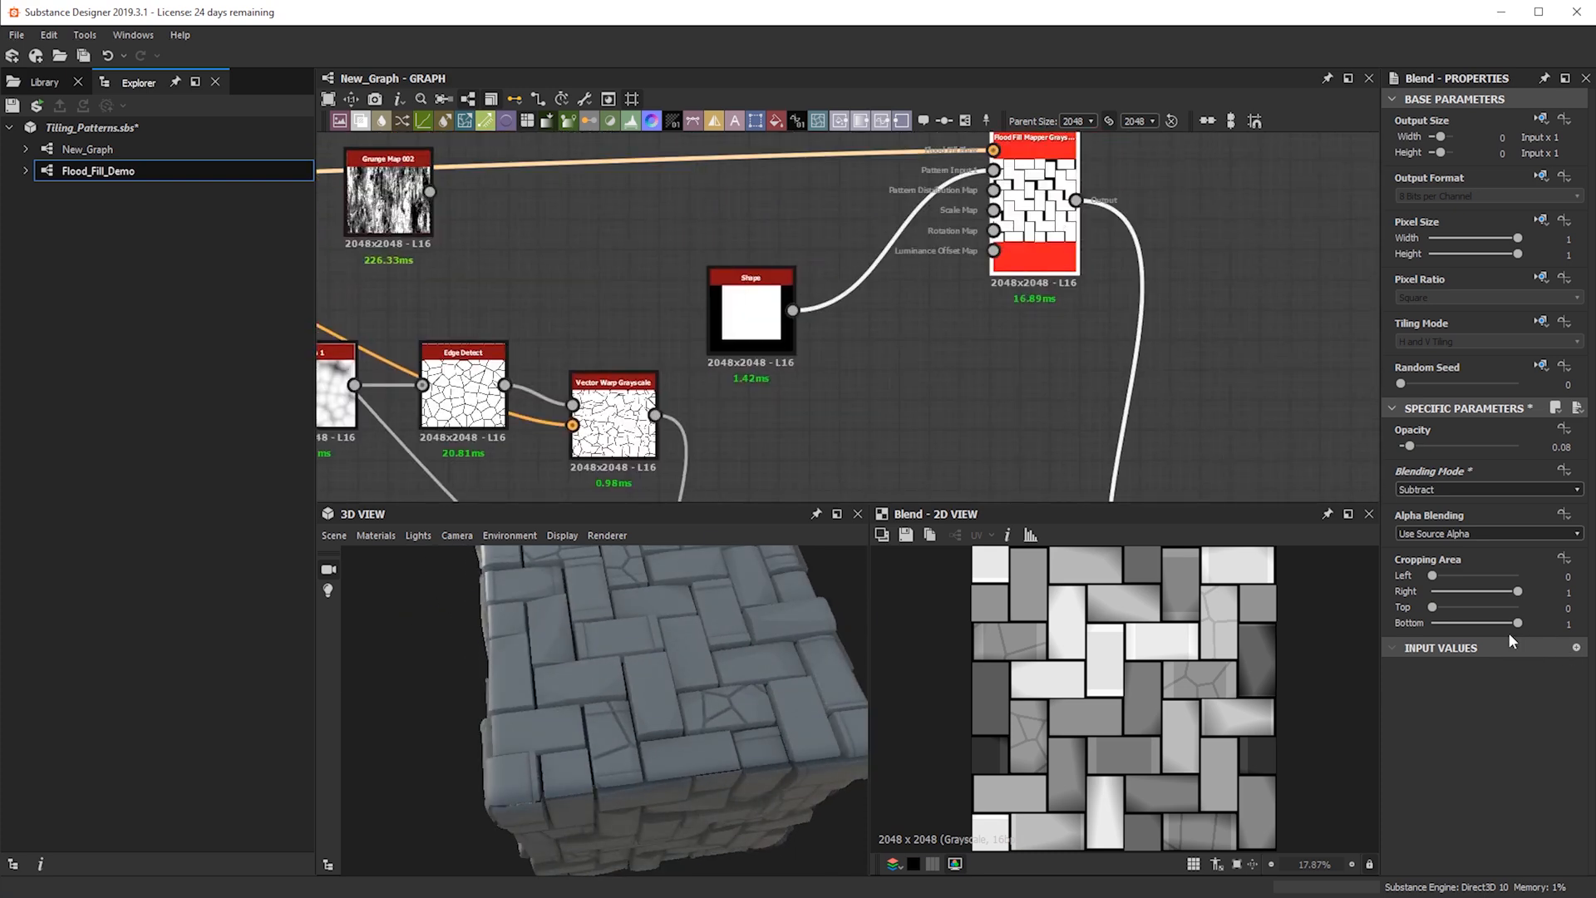
Set the Flood Fill Mapper Grayscale's pattern Size to X 0.71 and Y 0.69
{"action": "scroll", "coordinate": [1090, 666], "scroll_direction": "up", "scroll_amount": 3}
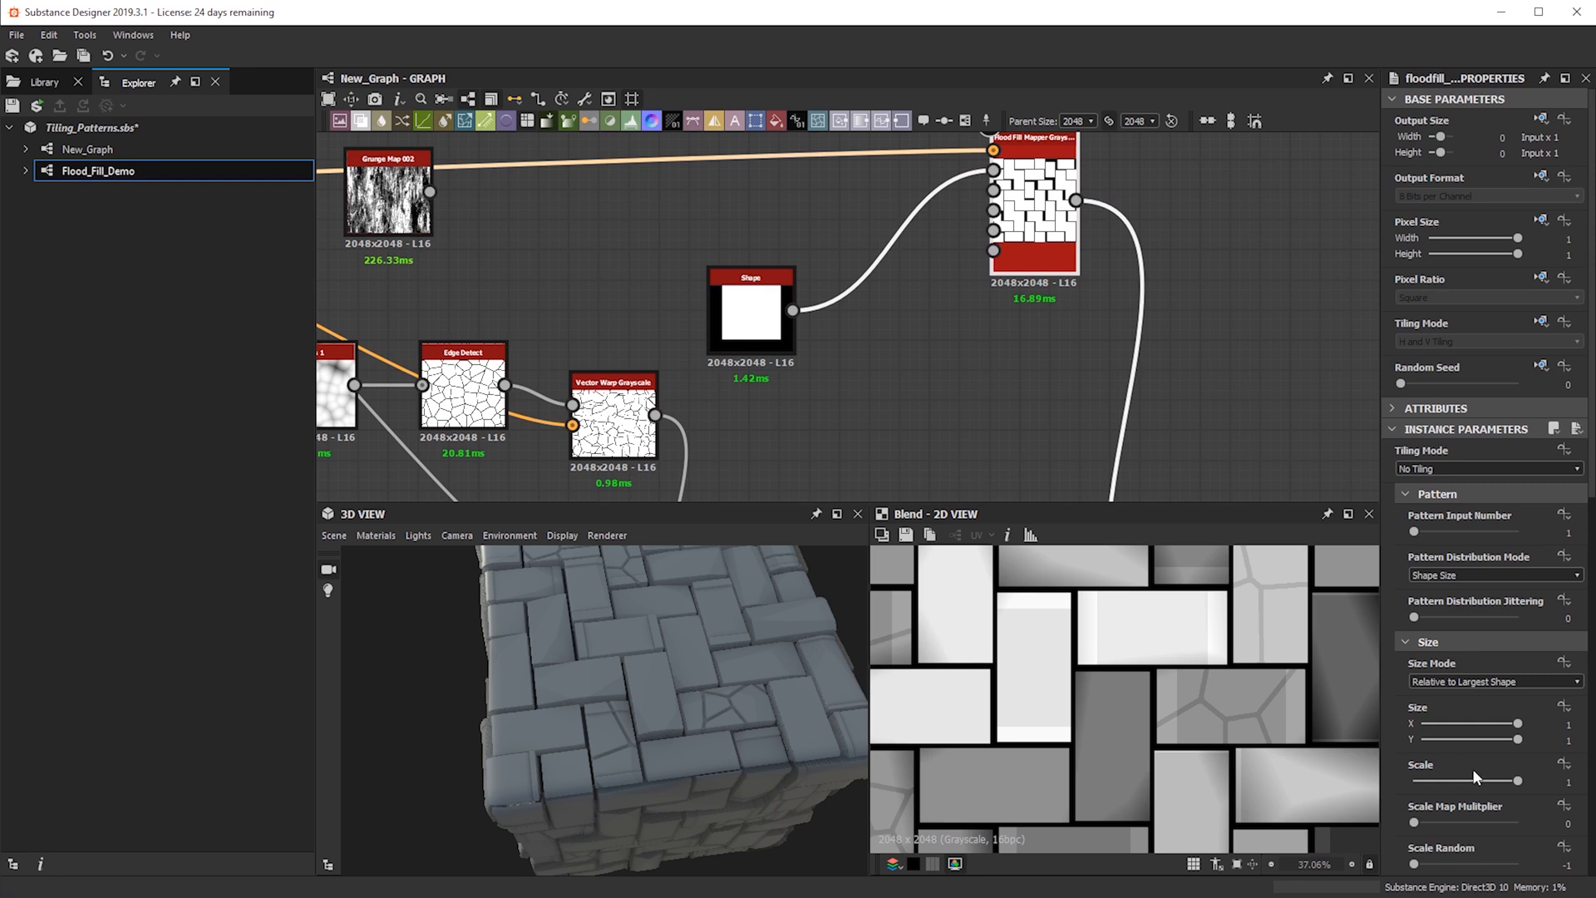
{"action": "mouse_move", "coordinate": [1505, 741]}
{"action": "left_mouse_down"}
{"action": "mouse_move", "coordinate": [1507, 720]}
{"action": "mouse_move", "coordinate": [1485, 721]}
{"action": "mouse_move", "coordinate": [1488, 740]}
{"action": "left_mouse_up"}
{"action": "key", "text": "ctrl+z"}
{"action": "scroll", "coordinate": [1469, 782], "scroll_direction": "down", "scroll_amount": 6}
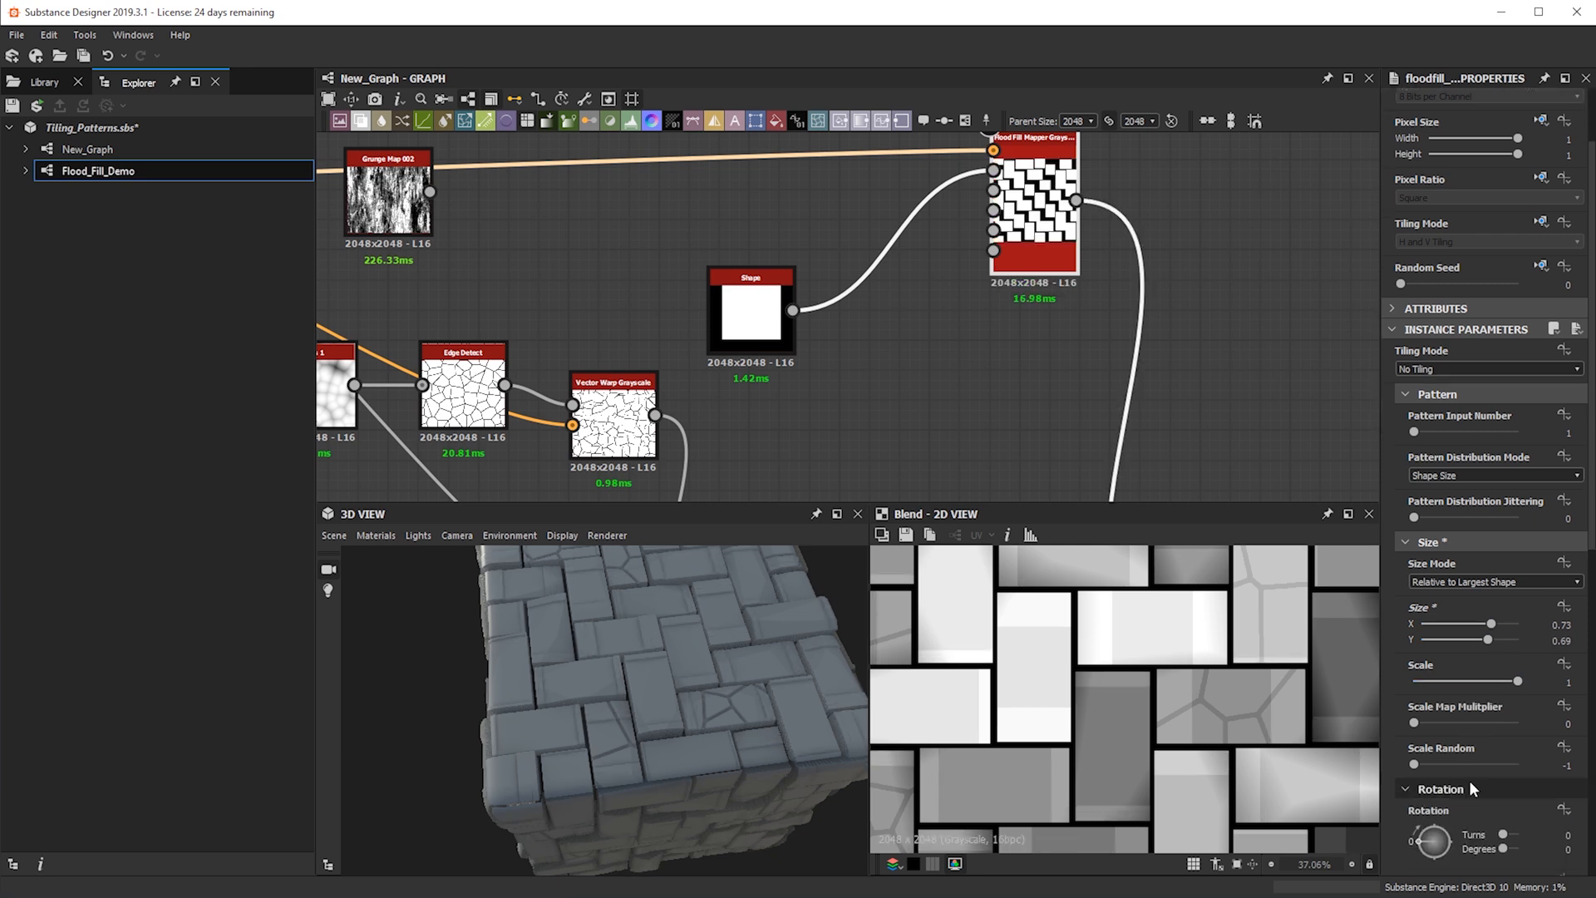
{"action": "scroll", "coordinate": [1469, 781], "scroll_direction": "up", "scroll_amount": 4}
{"action": "mouse_move", "coordinate": [1491, 624]}
{"action": "left_mouse_down"}
{"action": "mouse_move", "coordinate": [1467, 627]}
{"action": "mouse_move", "coordinate": [1490, 621]}
{"action": "left_mouse_up"}
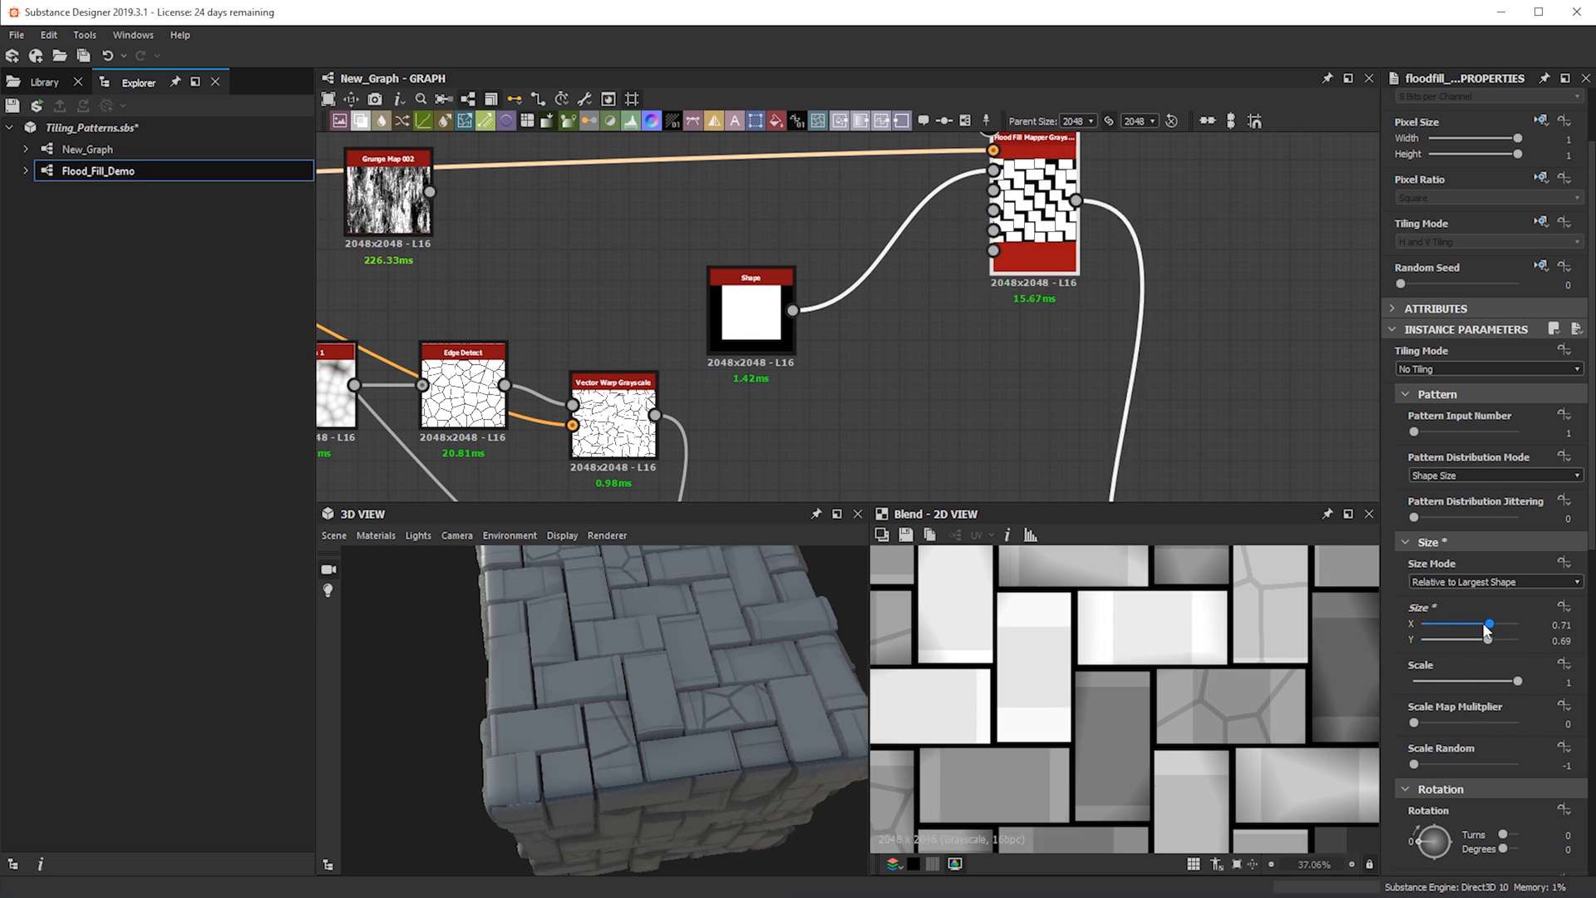
Preview the Flood Fill Mapper Grayscale and inspect the resulting tile surface in 3D from several angles
{"action": "left_click_drag", "start_coordinate": [627, 687], "coordinate": [674, 563]}
{"action": "left_click_drag", "start_coordinate": [607, 646], "coordinate": [595, 741]}
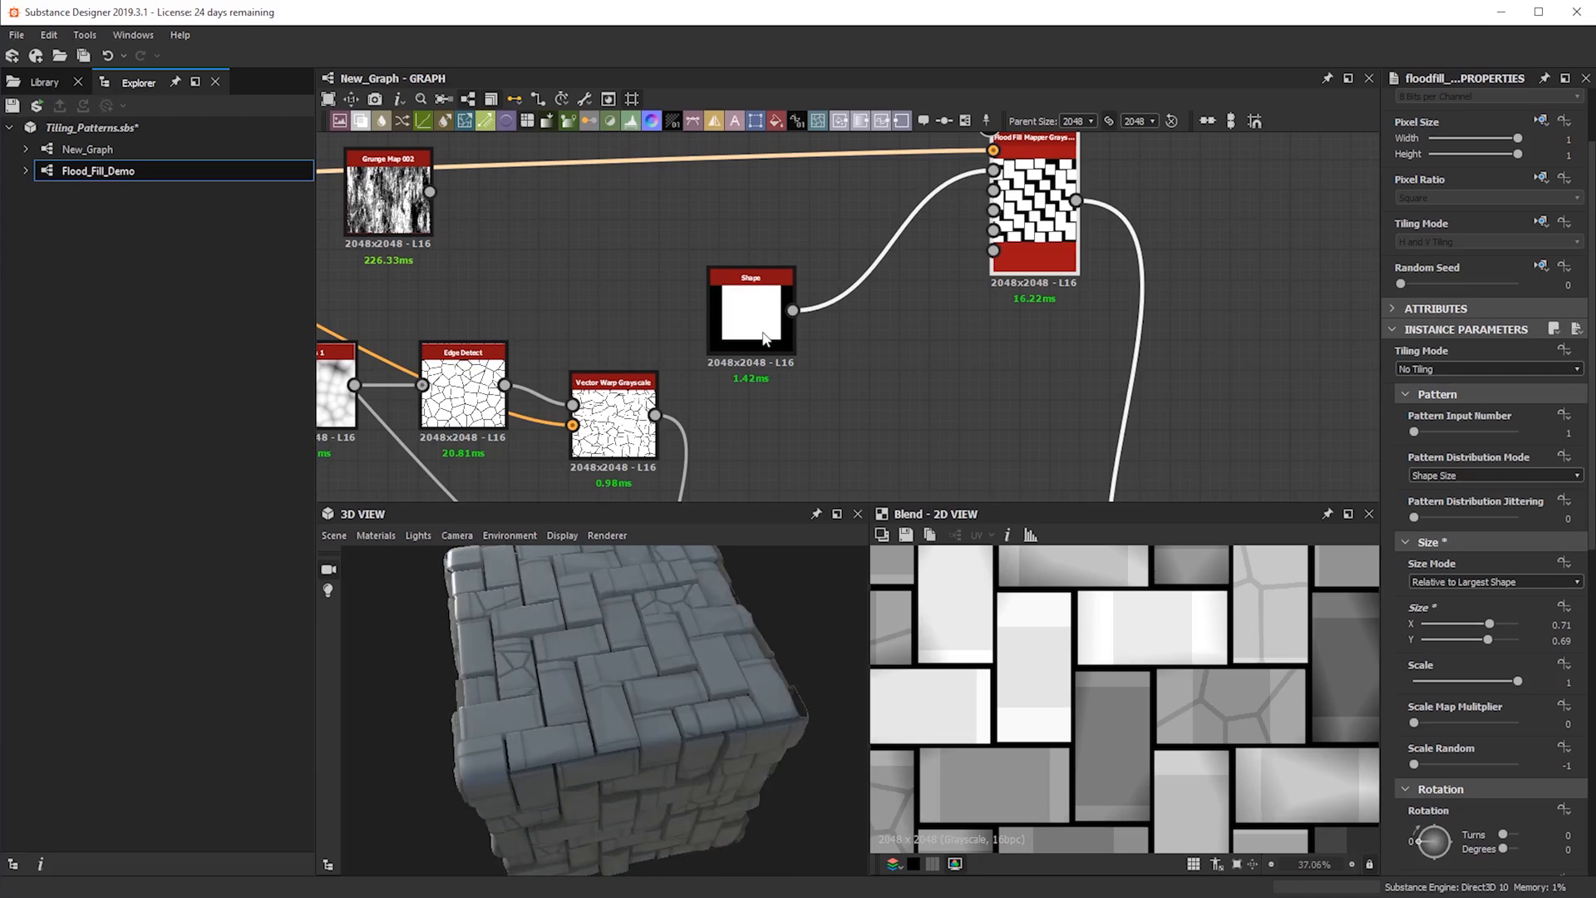
{"action": "double_click", "coordinate": [1037, 243]}
{"action": "left_click_drag", "start_coordinate": [637, 677], "coordinate": [671, 597]}
{"action": "left_click_drag", "start_coordinate": [627, 722], "coordinate": [566, 702]}
{"action": "scroll", "coordinate": [729, 713], "scroll_direction": "up", "scroll_amount": 3}
{"action": "scroll", "coordinate": [952, 344], "scroll_direction": "down", "scroll_amount": 1}
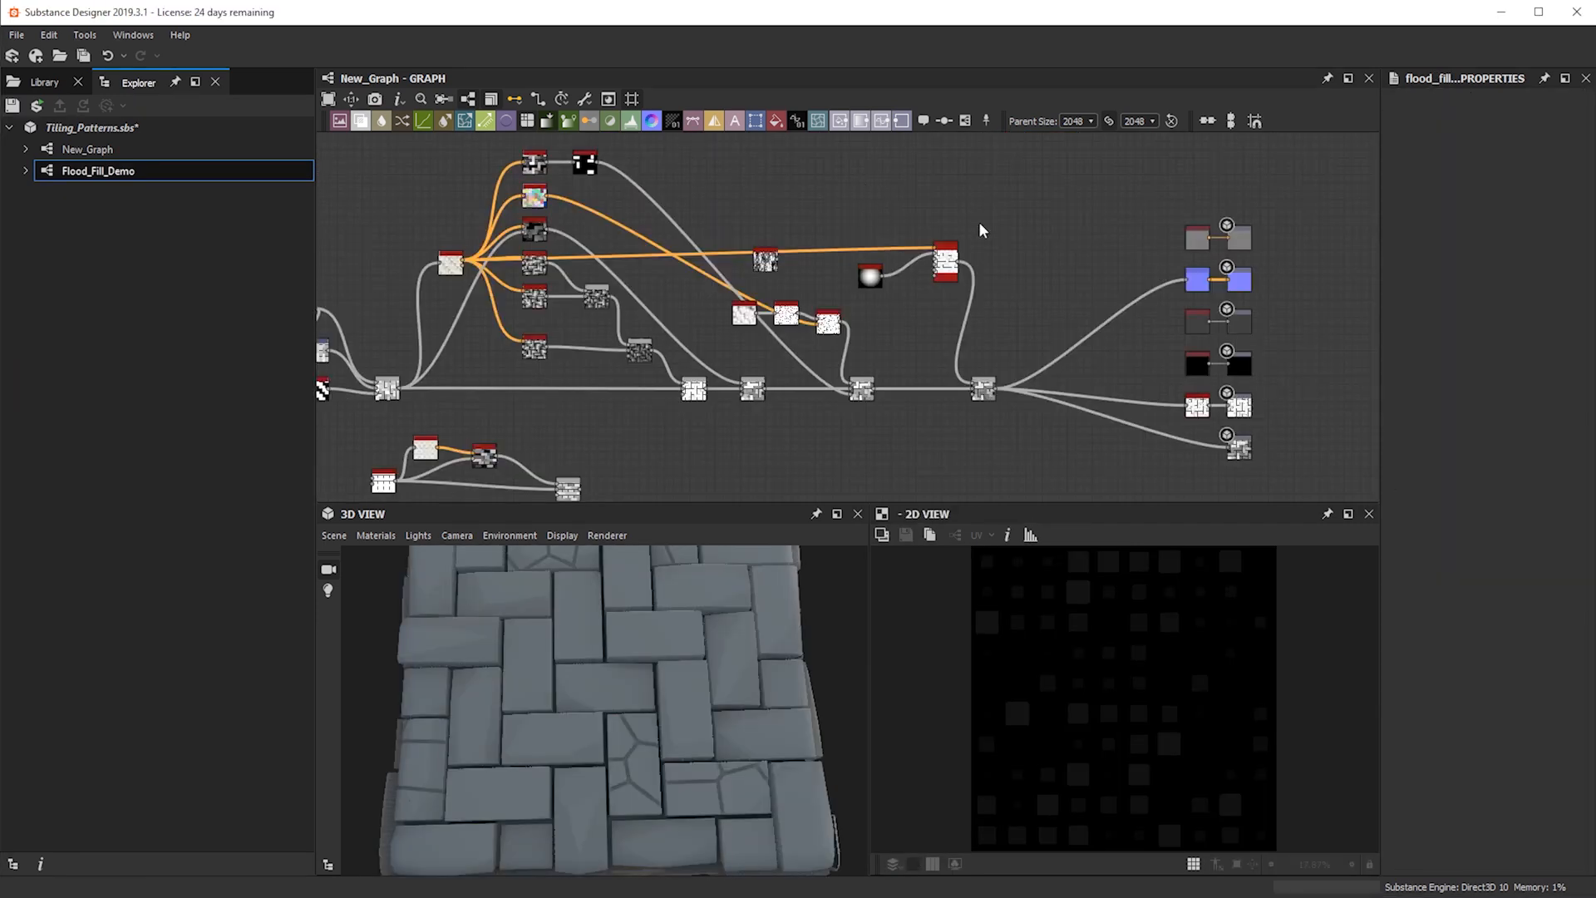
Search the node list for the available Flood Fill nodes using "flo"
{"action": "middle_click_drag", "start_coordinate": [980, 224], "coordinate": [691, 355]}
{"action": "key", "text": "space"}
{"action": "type", "text": "flo"}
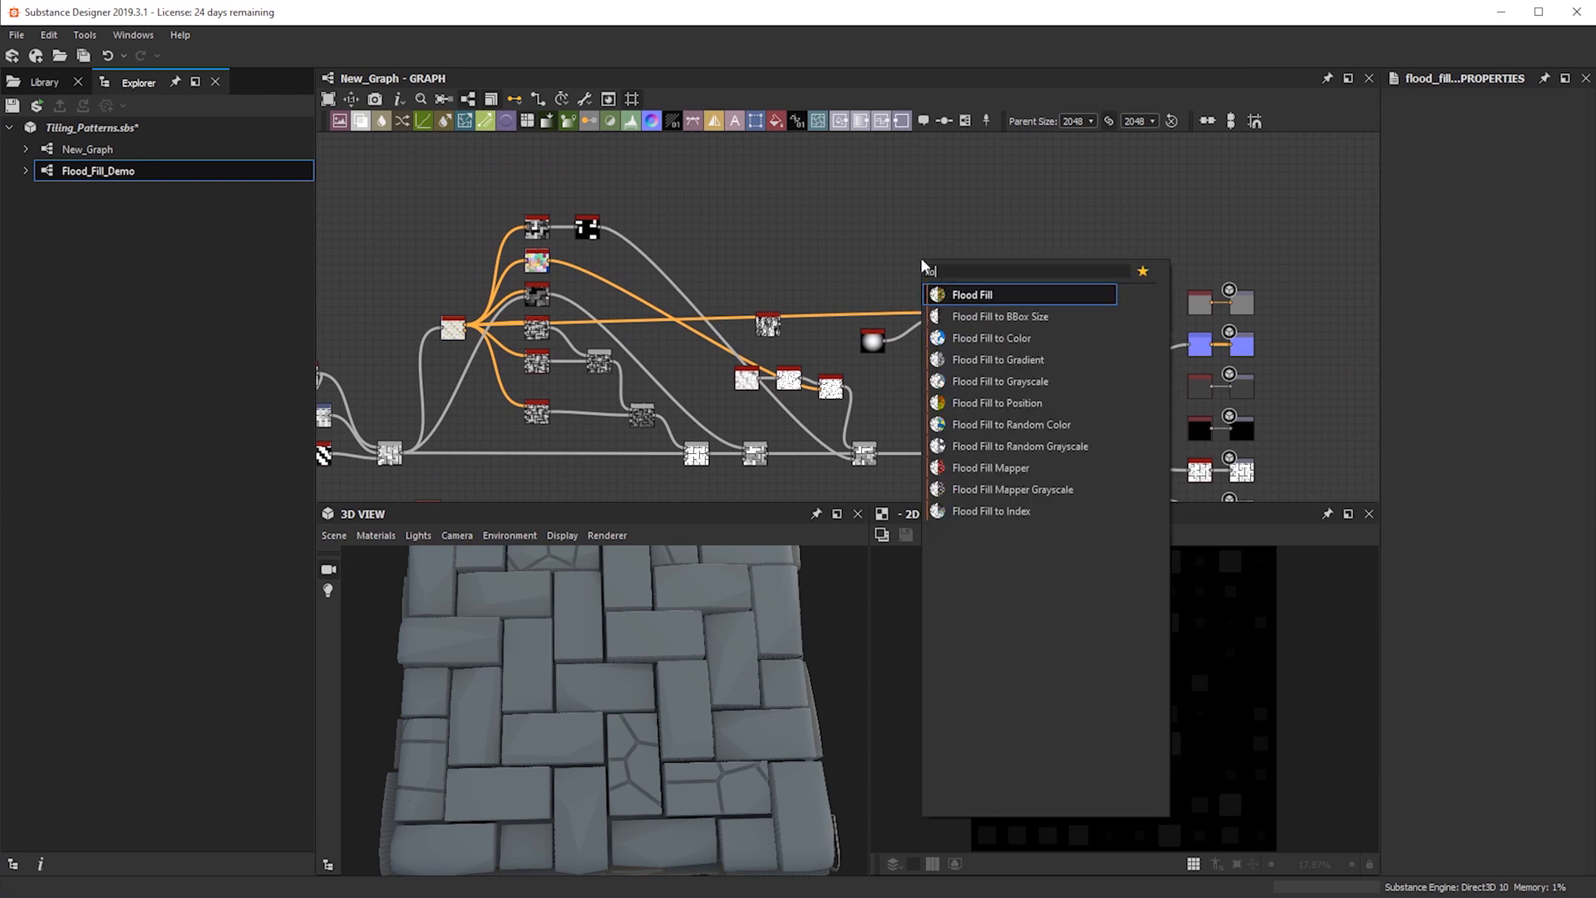
{"action": "key", "text": "Down"}
{"action": "key", "text": "Return"}
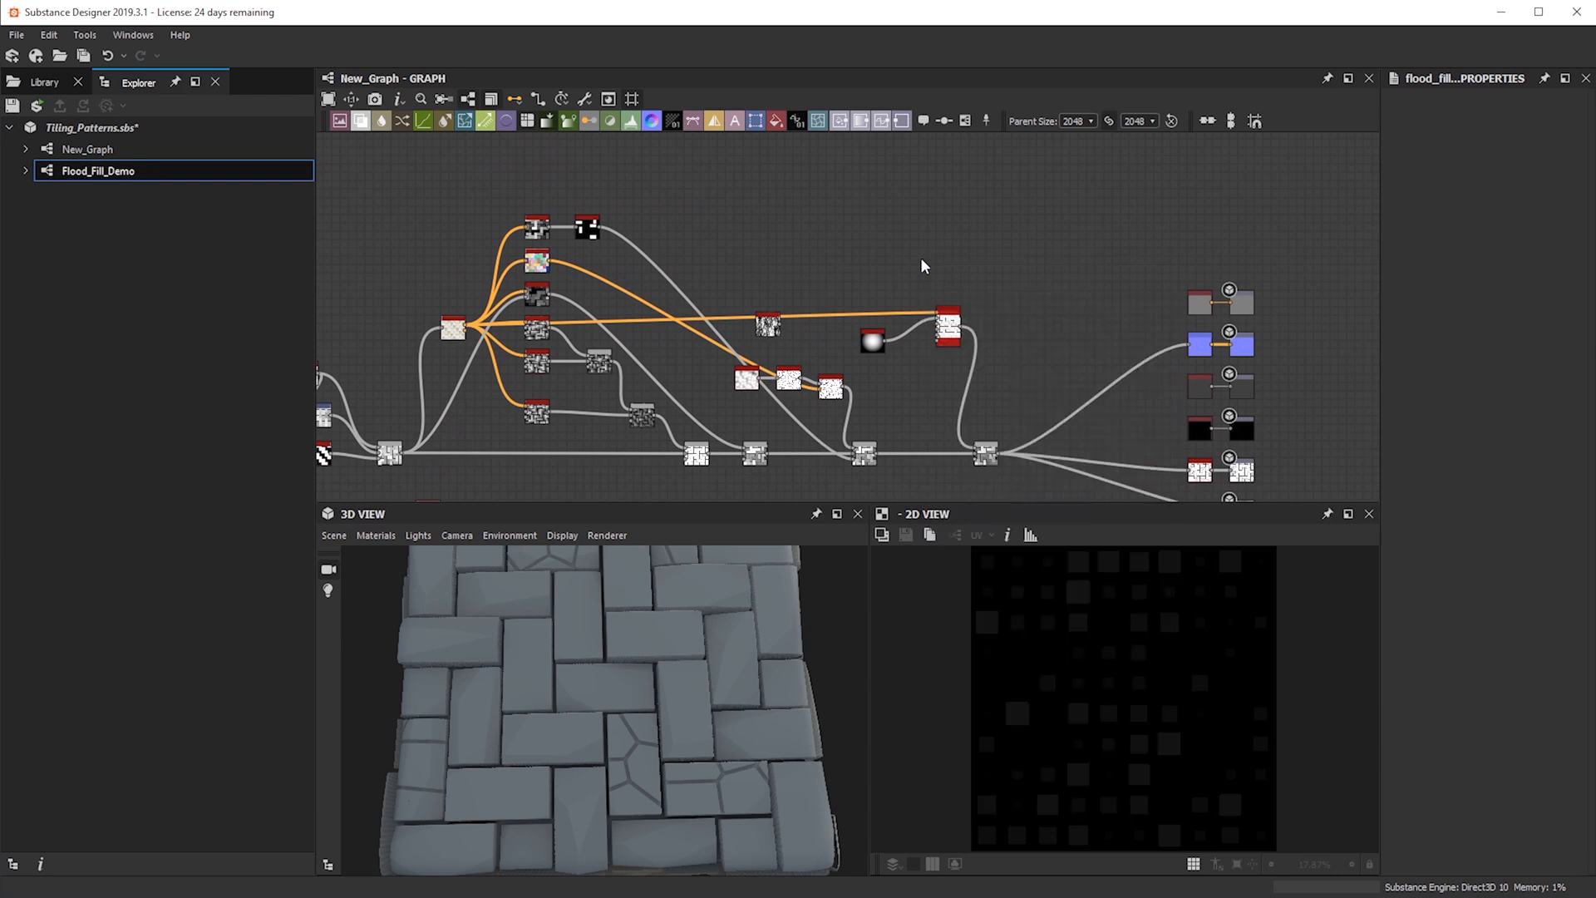
Add a Flood Fill to BBox Size node above the Flood Fill Mapper Grayscale and feed it from the tile Flood Fill node
{"action": "scroll", "coordinate": [923, 264], "scroll_direction": "up", "scroll_amount": 3}
{"action": "left_click_drag", "start_coordinate": [920, 250], "coordinate": [976, 291]}
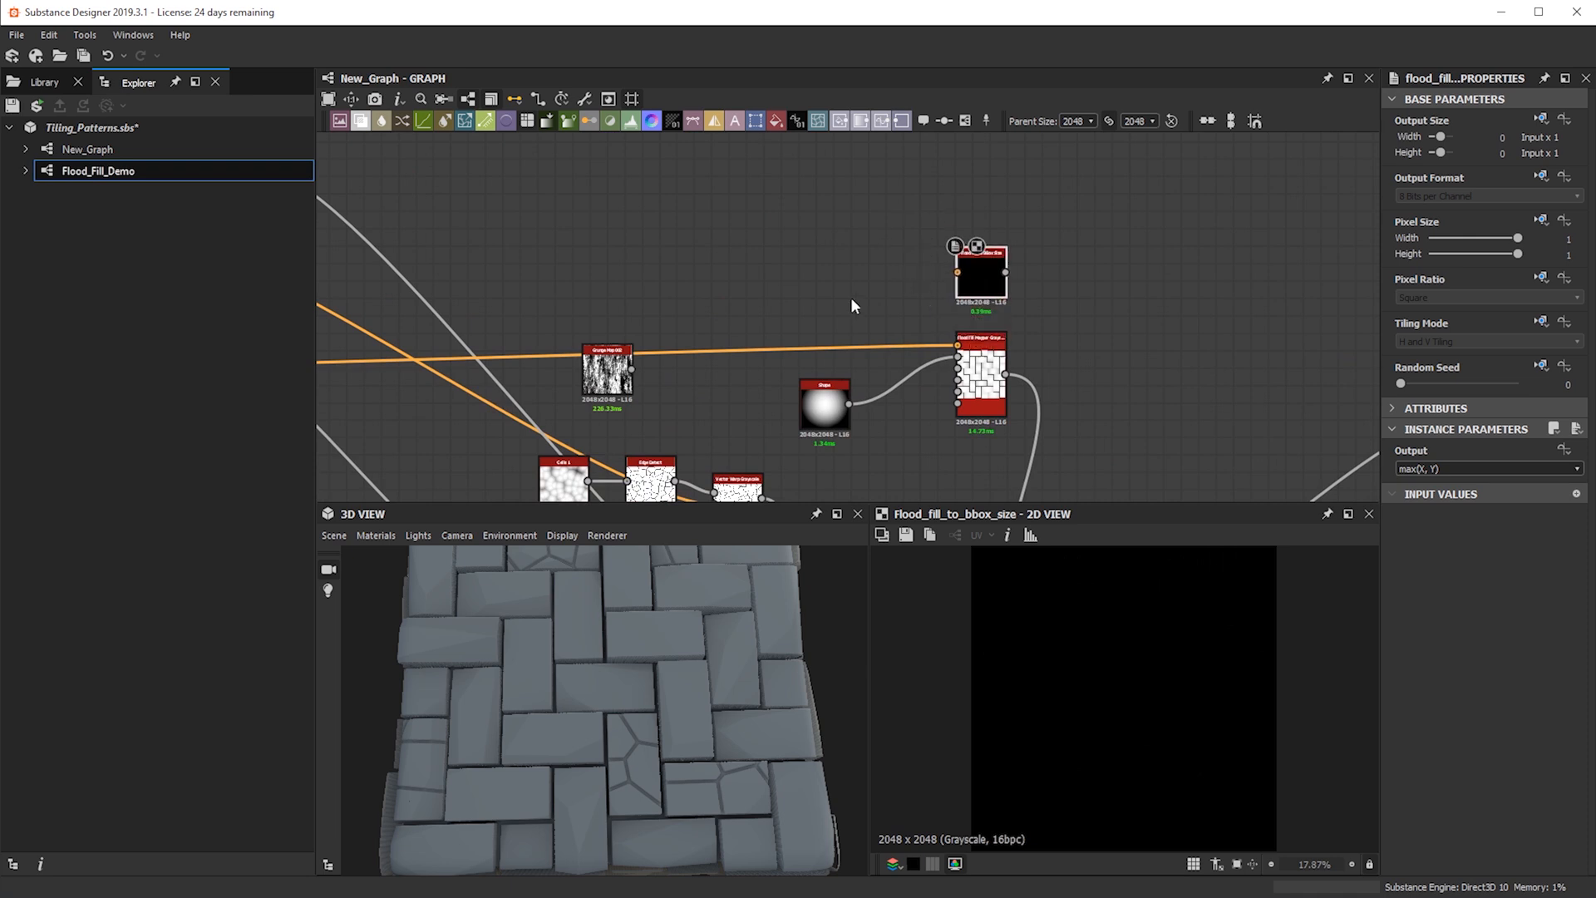
{"action": "scroll", "coordinate": [852, 299], "scroll_direction": "down", "scroll_amount": 2}
{"action": "mouse_move", "coordinate": [613, 686]}
{"action": "left_mouse_down"}
{"action": "mouse_move", "coordinate": [524, 755]}
{"action": "mouse_move", "coordinate": [613, 677]}
{"action": "left_mouse_up"}
{"action": "scroll", "coordinate": [471, 442], "scroll_direction": "down", "scroll_amount": 3}
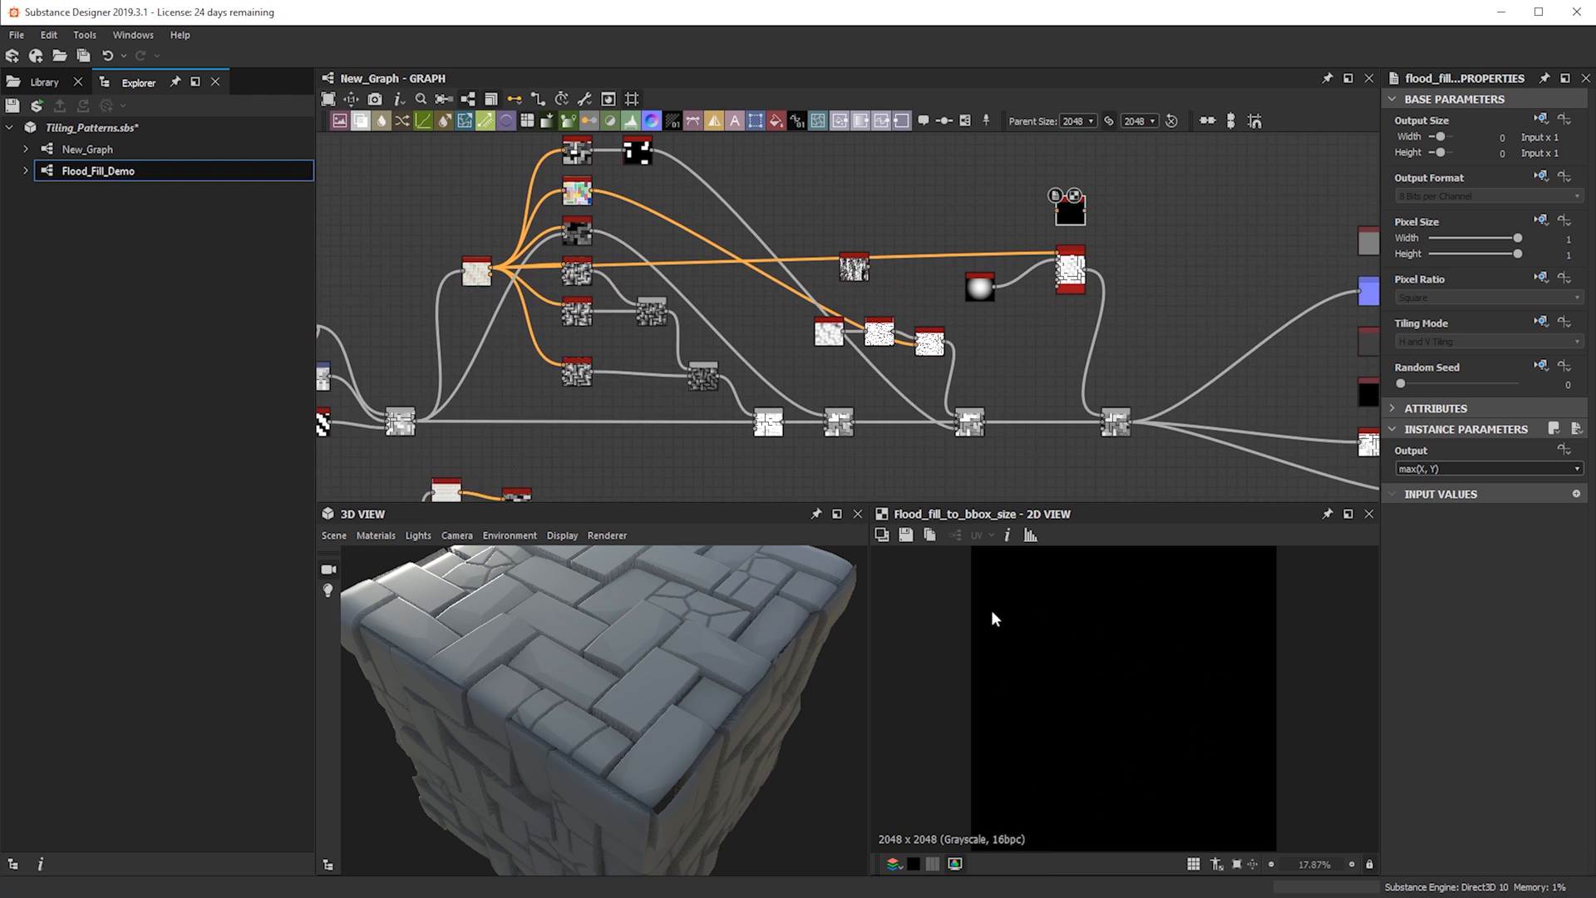
{"action": "scroll", "coordinate": [500, 392], "scroll_direction": "up", "scroll_amount": 3}
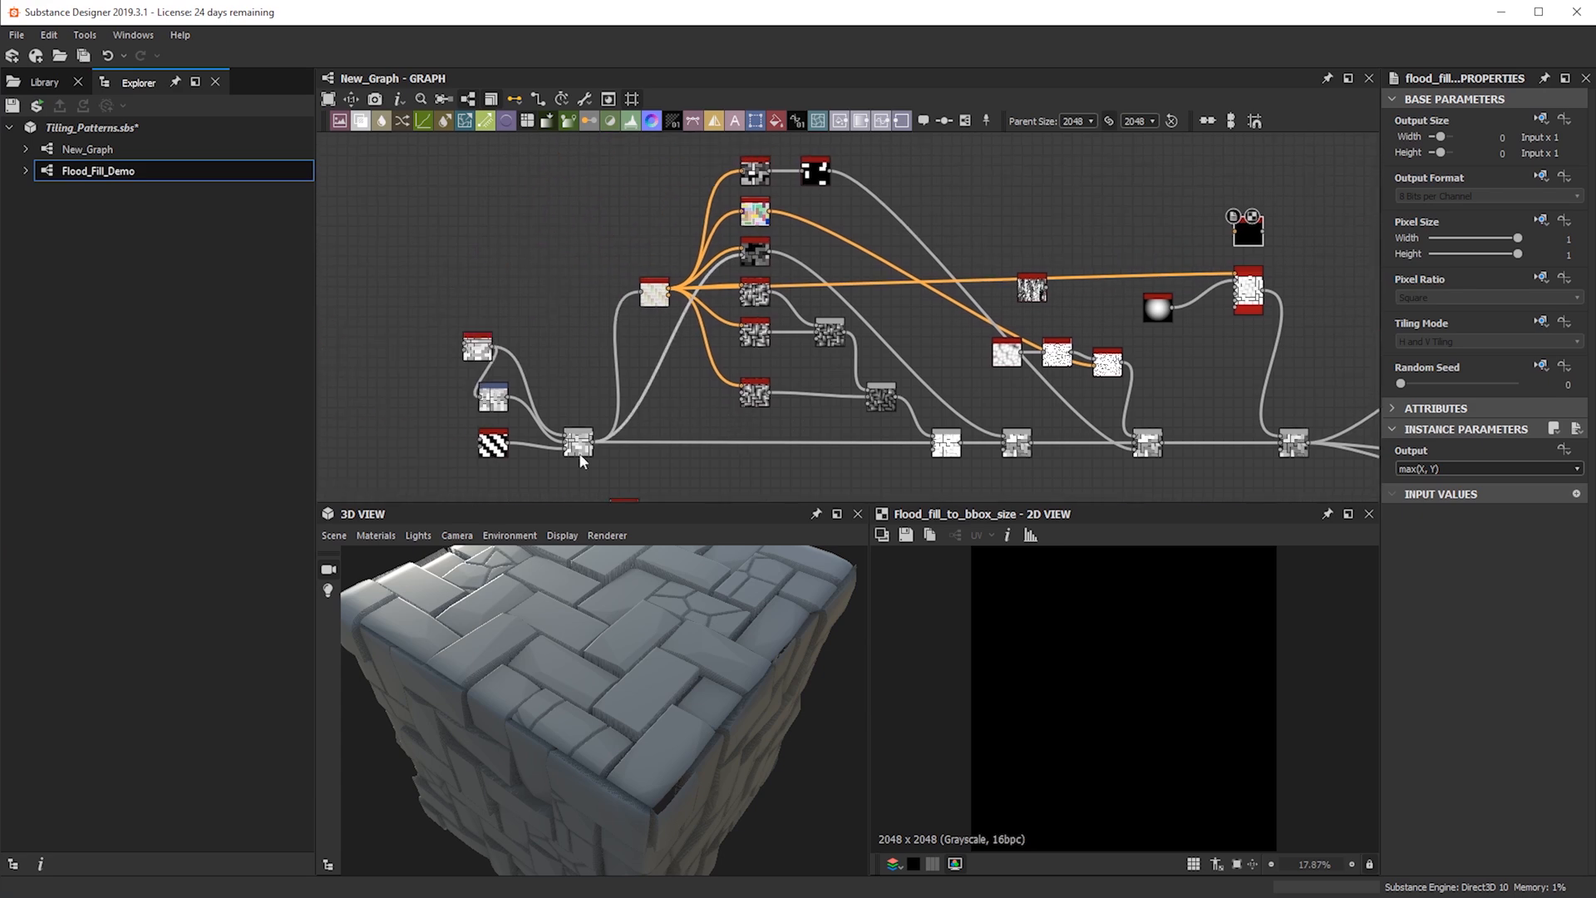
{"action": "middle_click_drag", "start_coordinate": [501, 392], "coordinate": [568, 468]}
{"action": "left_click", "coordinate": [637, 257]}
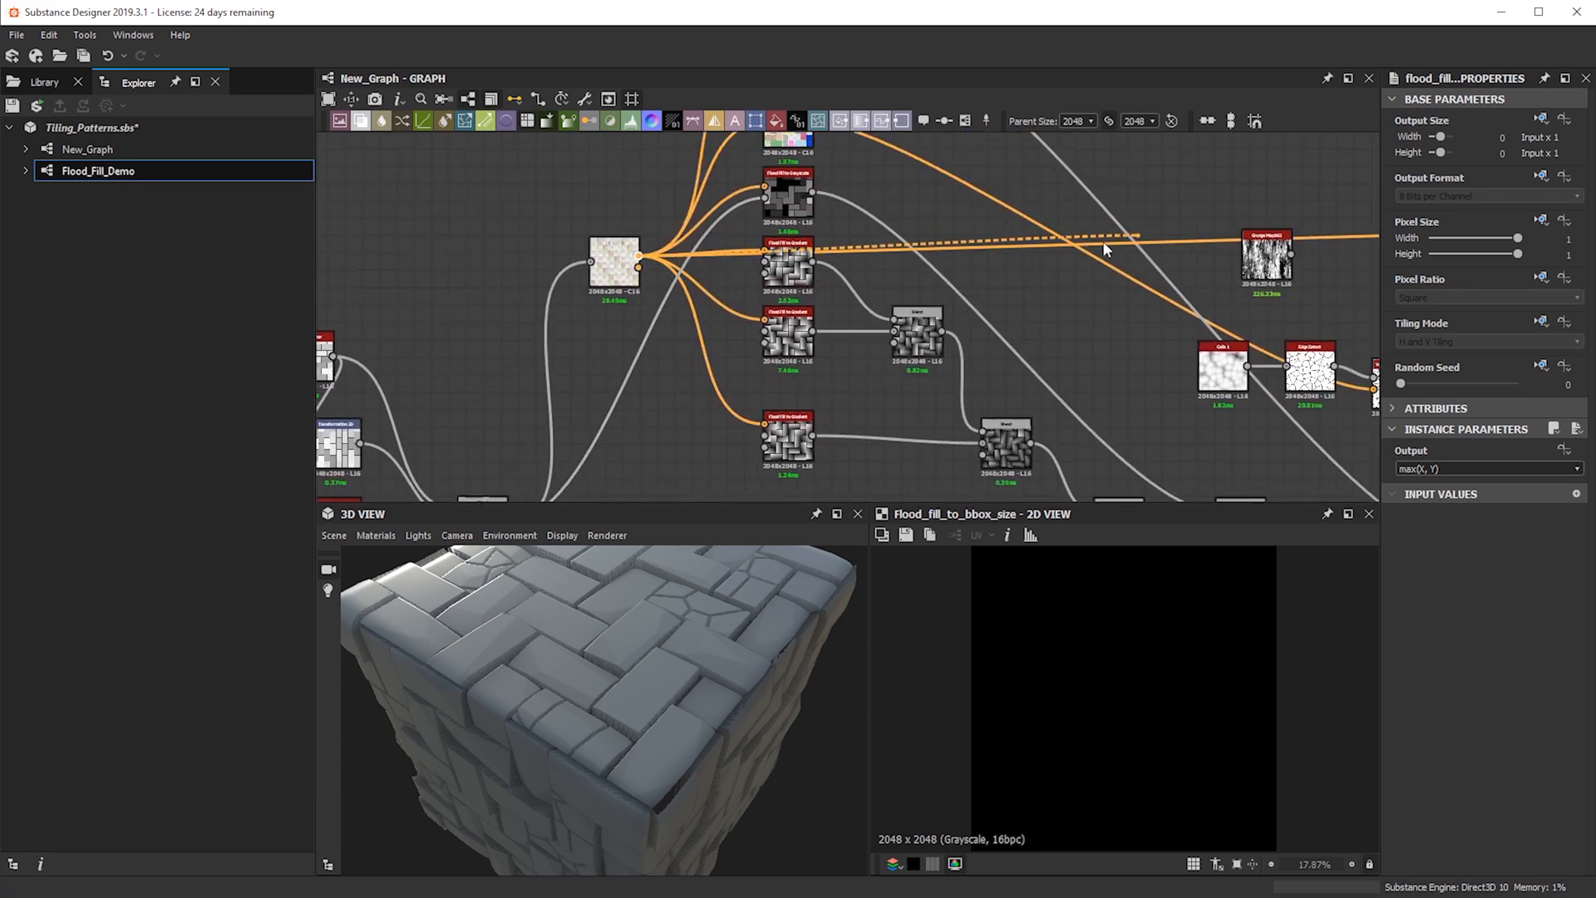
{"action": "middle_click_drag", "start_coordinate": [1103, 241], "coordinate": [612, 303]}
{"action": "left_click", "coordinate": [1127, 218]}
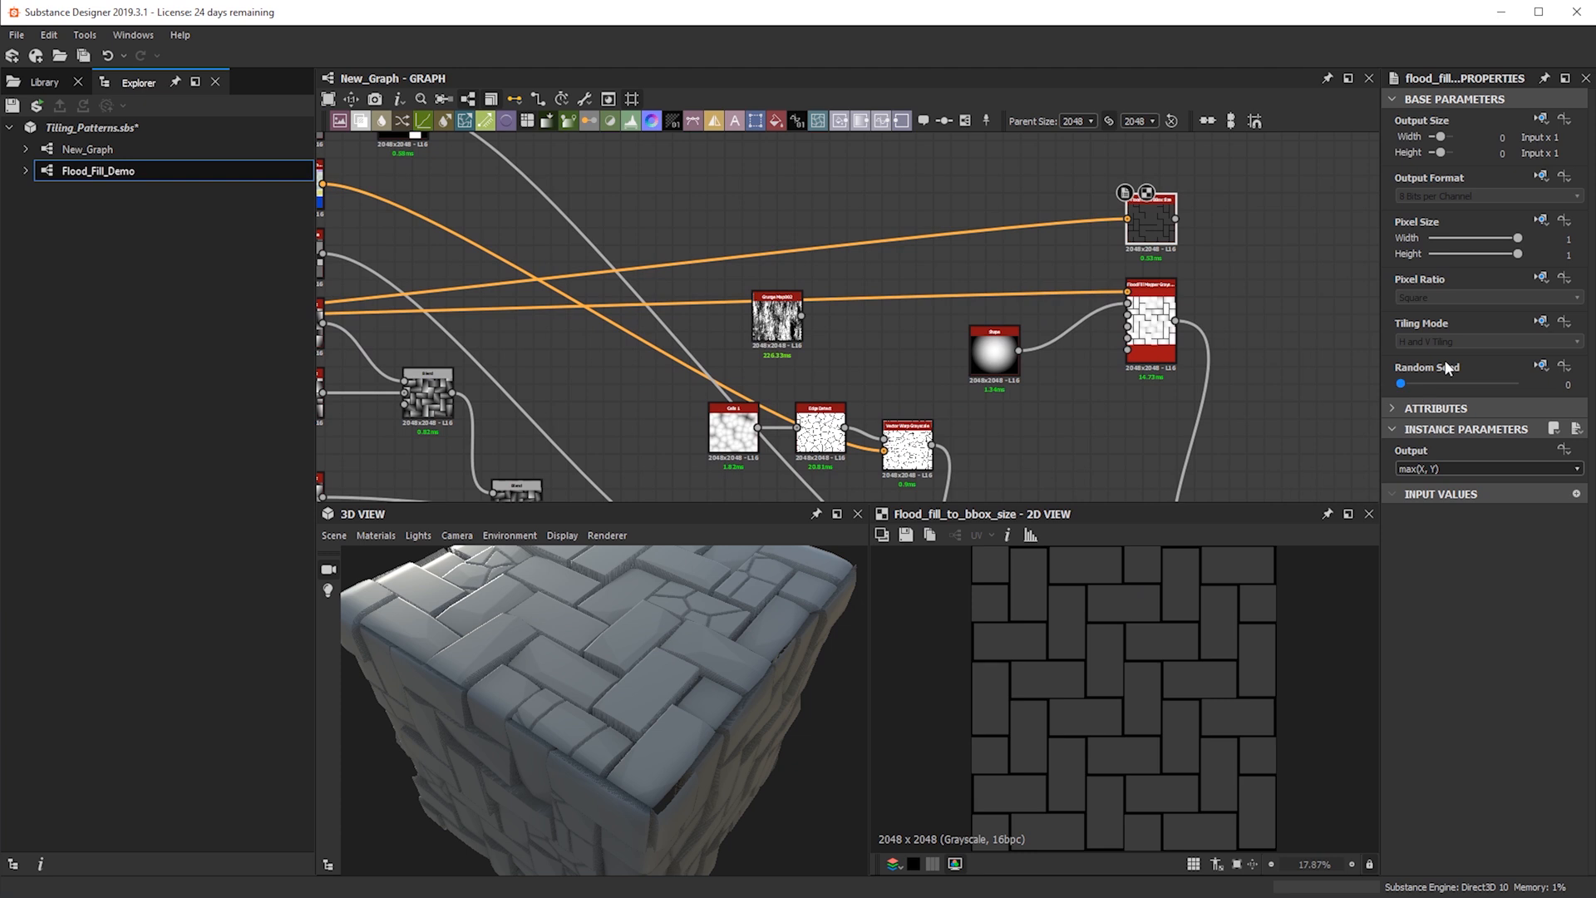
Compare the X and Y outputs of the Flood Fill to BBox Size node, leaving its Output set to X
{"action": "scroll", "coordinate": [1456, 470], "scroll_direction": "up", "scroll_amount": 1}
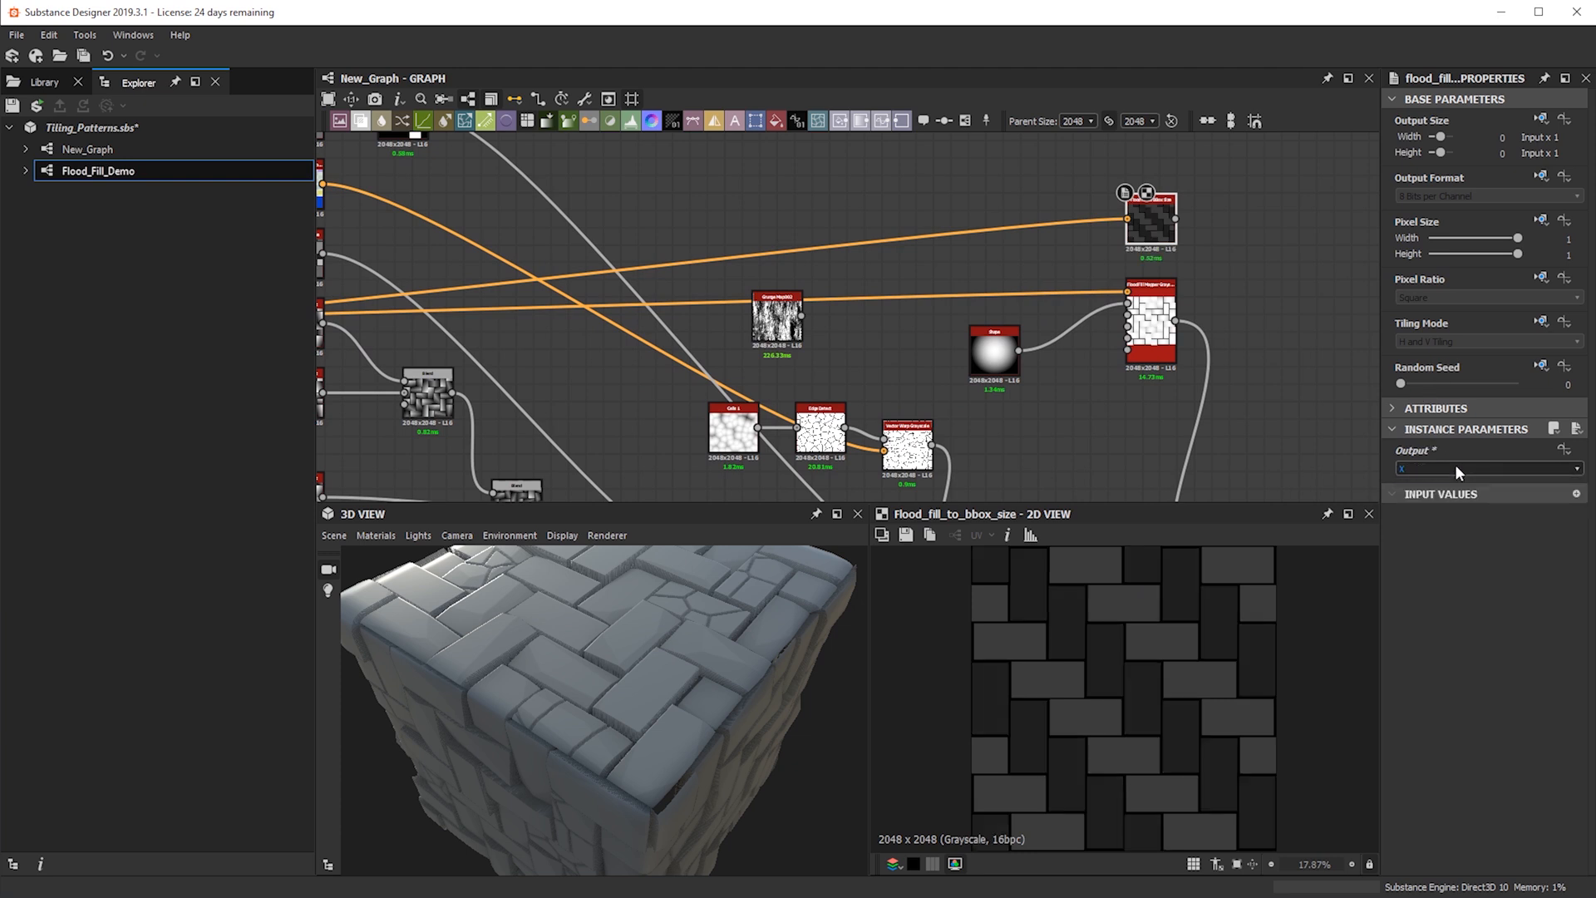
{"action": "scroll", "coordinate": [1179, 601], "scroll_direction": "up", "scroll_amount": 4}
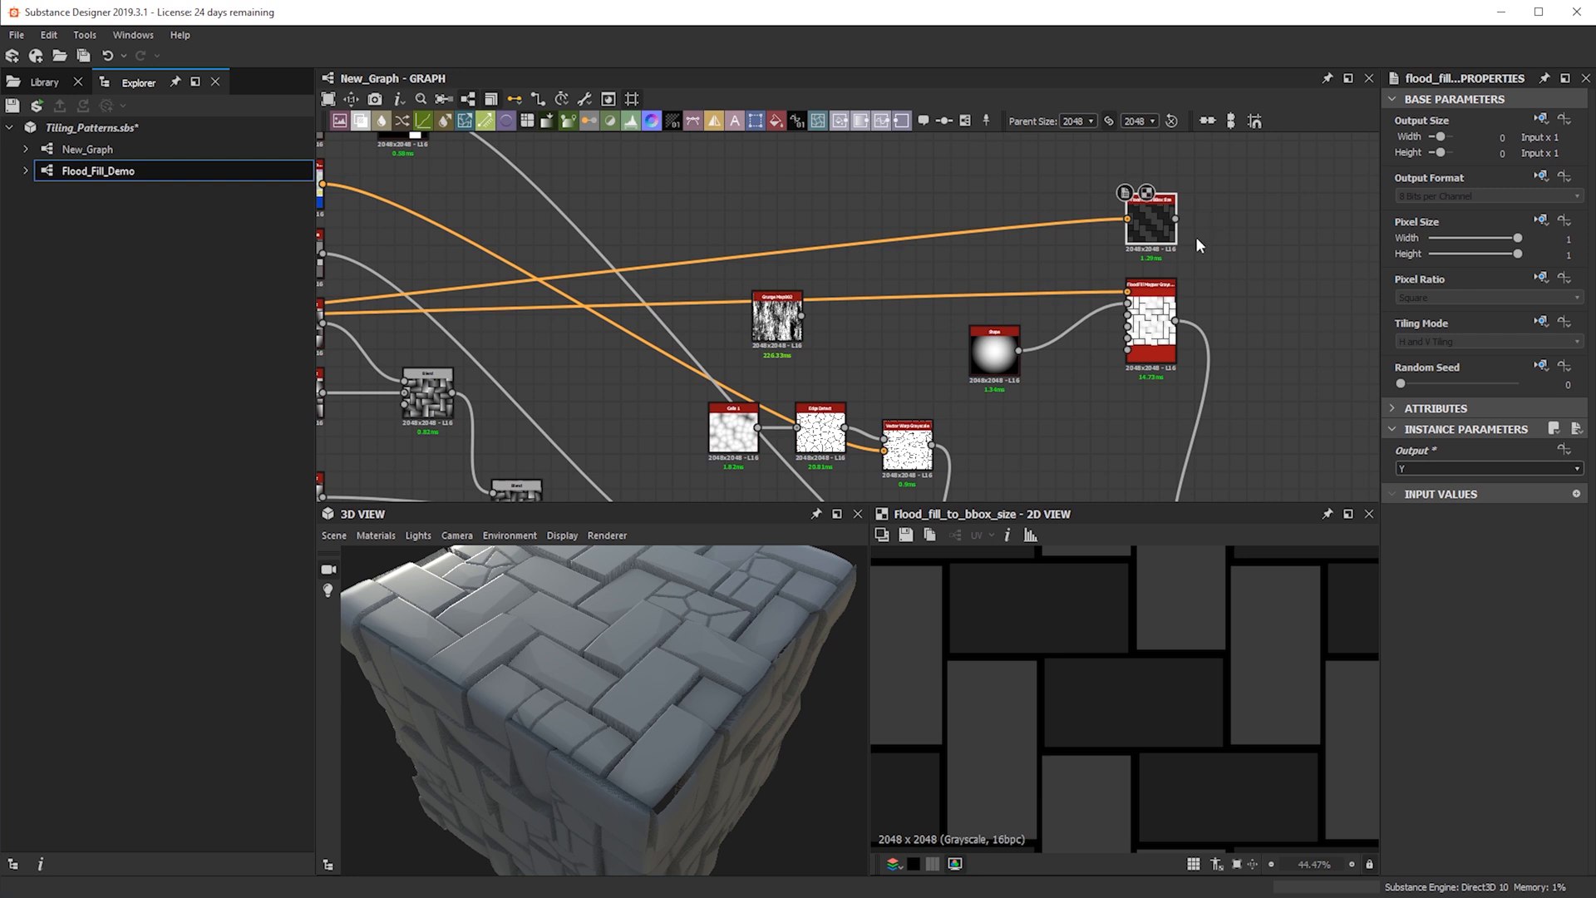
{"action": "scroll", "coordinate": [1082, 665], "scroll_direction": "up", "scroll_amount": 3}
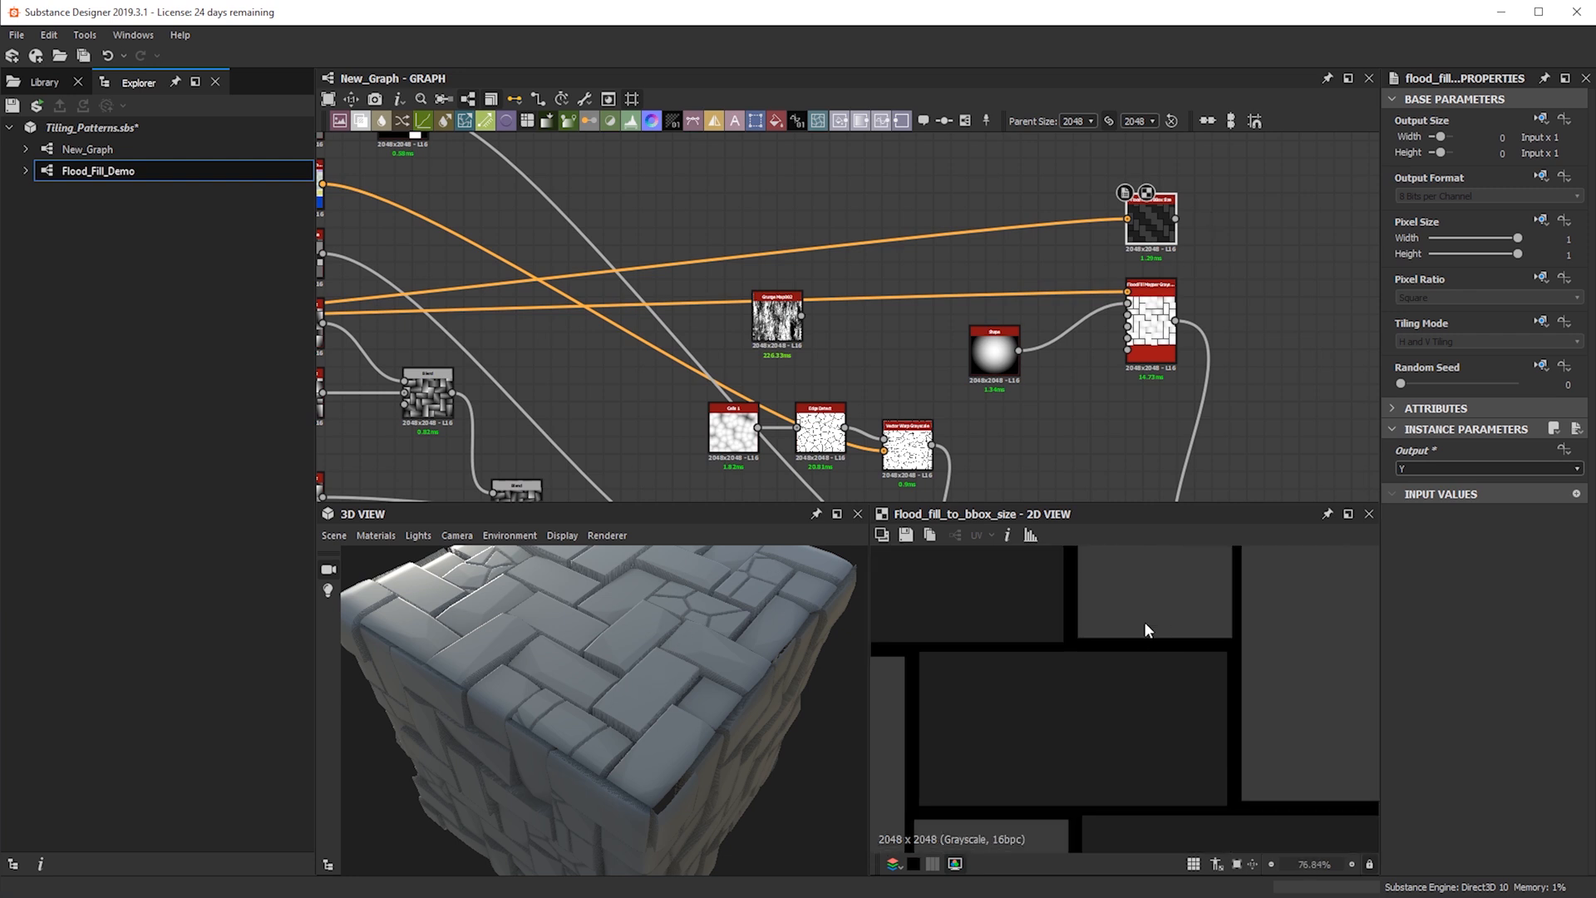
{"action": "middle_click_drag", "start_coordinate": [1146, 623], "coordinate": [1131, 742]}
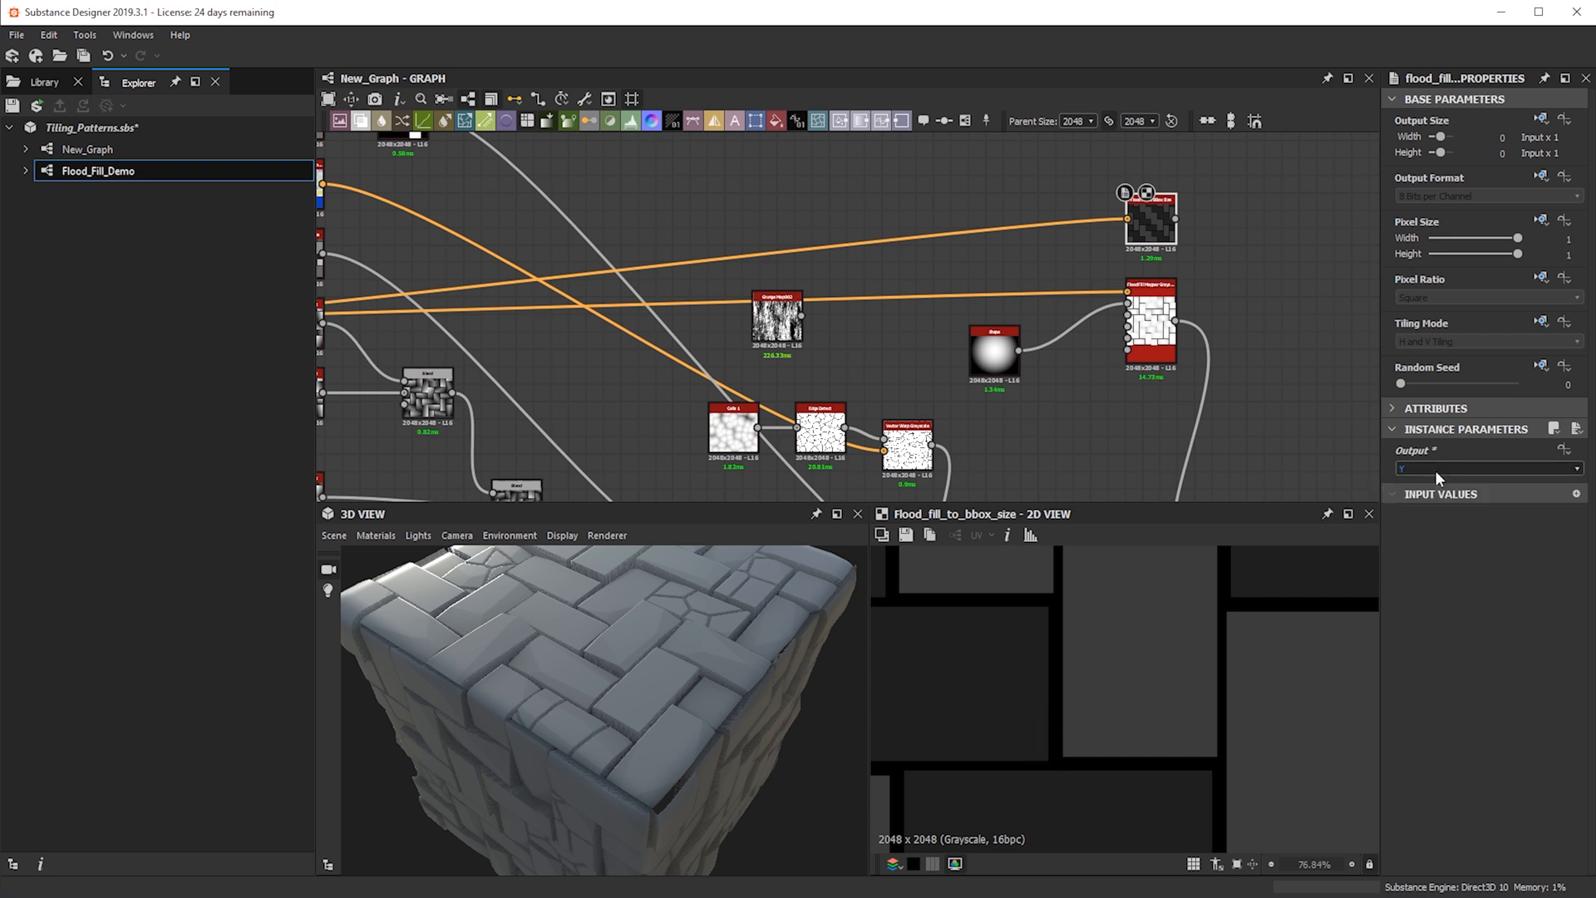
{"action": "scroll", "coordinate": [1435, 470], "scroll_direction": "up", "scroll_amount": 1}
Add a Histogram Select node and connect the Flood Fill to BBox Size output to its input
{"action": "middle_click_drag", "start_coordinate": [1100, 318], "coordinate": [838, 425]}
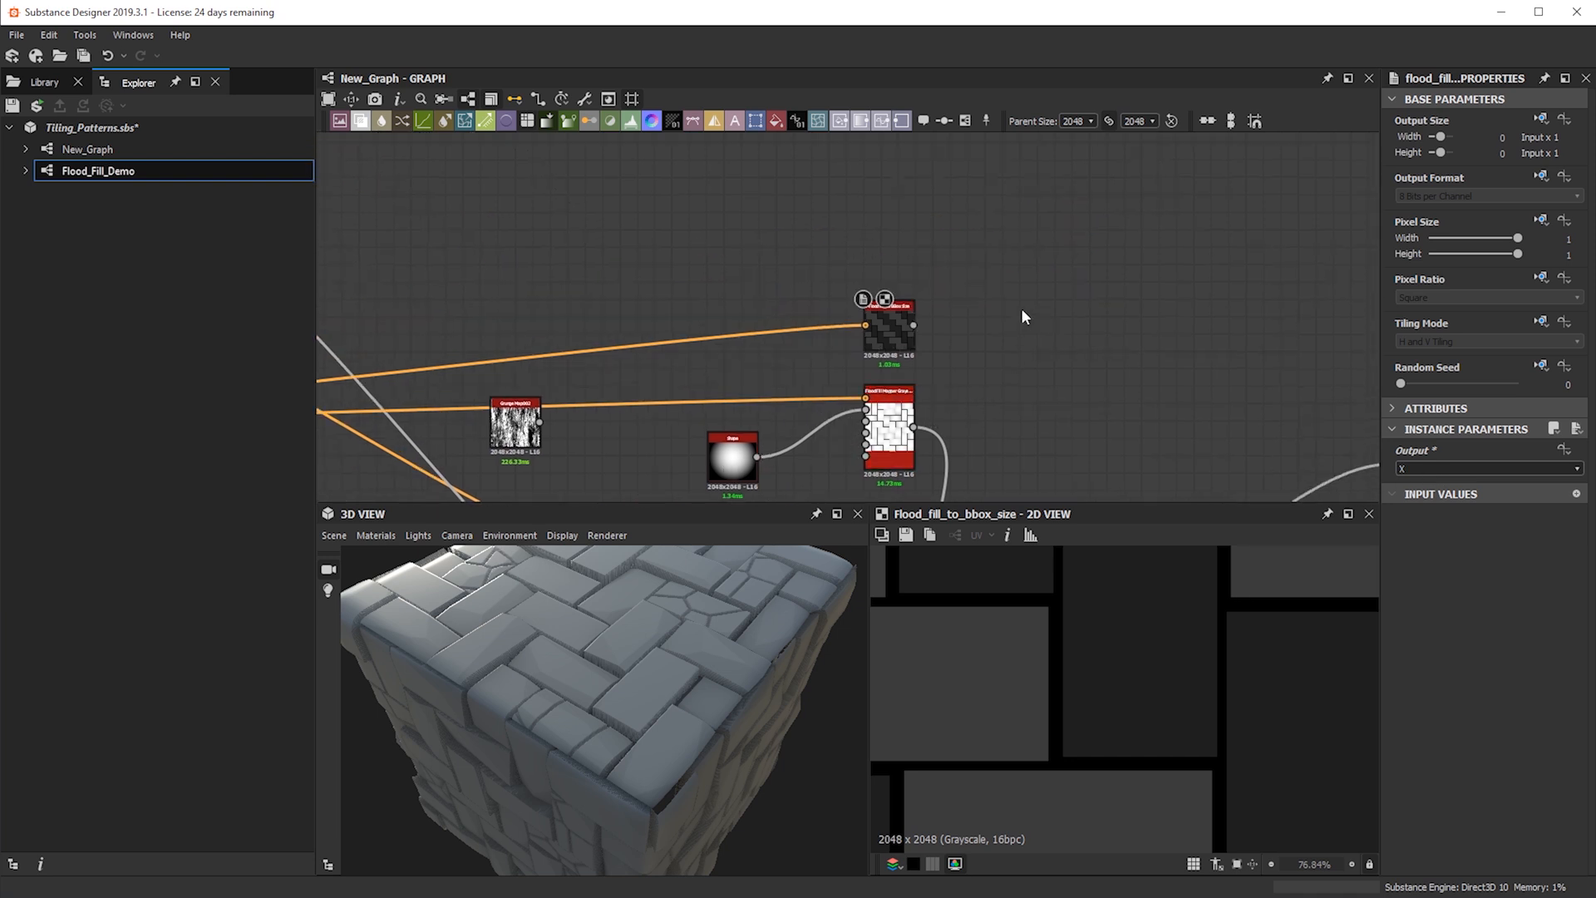
{"action": "key", "text": "space"}
{"action": "type", "text": "hist"}
{"action": "key", "text": "Down"}
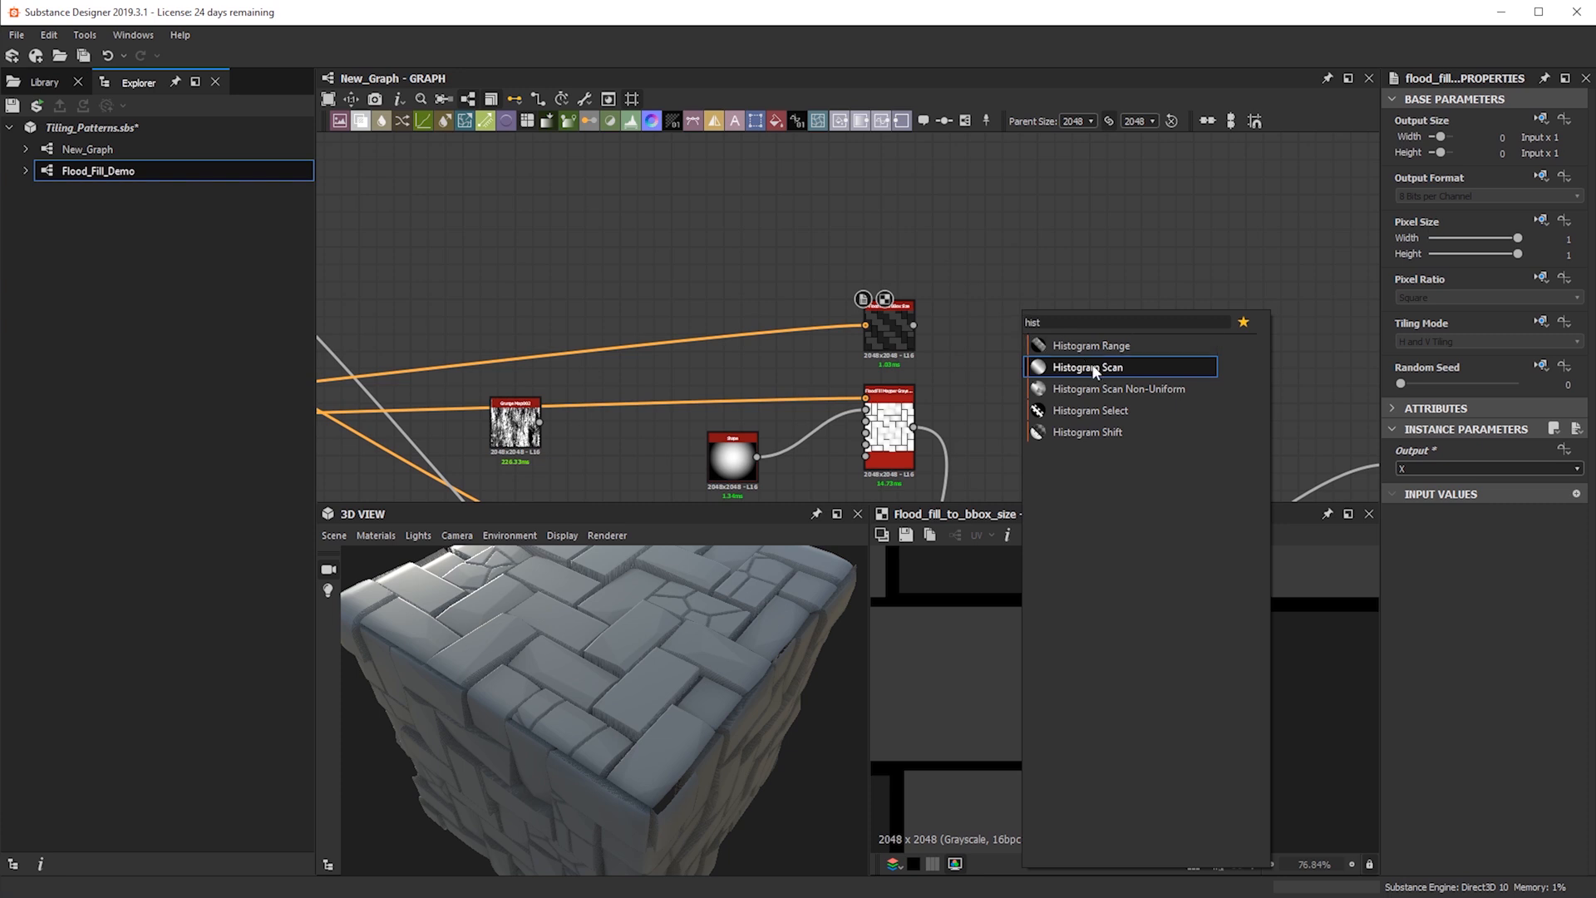
{"action": "left_click", "coordinate": [1085, 406]}
{"action": "scroll", "coordinate": [907, 328], "scroll_direction": "up", "scroll_amount": 1}
{"action": "left_click_drag", "start_coordinate": [914, 326], "coordinate": [1031, 308]}
Set the Histogram Select's Contrast to 1 and Range to 0.56 to mask the horizontal tiles
{"action": "left_click", "coordinate": [1517, 549]}
{"action": "left_click_drag", "start_coordinate": [1406, 504], "coordinate": [1475, 507]}
{"action": "key", "text": "f"}
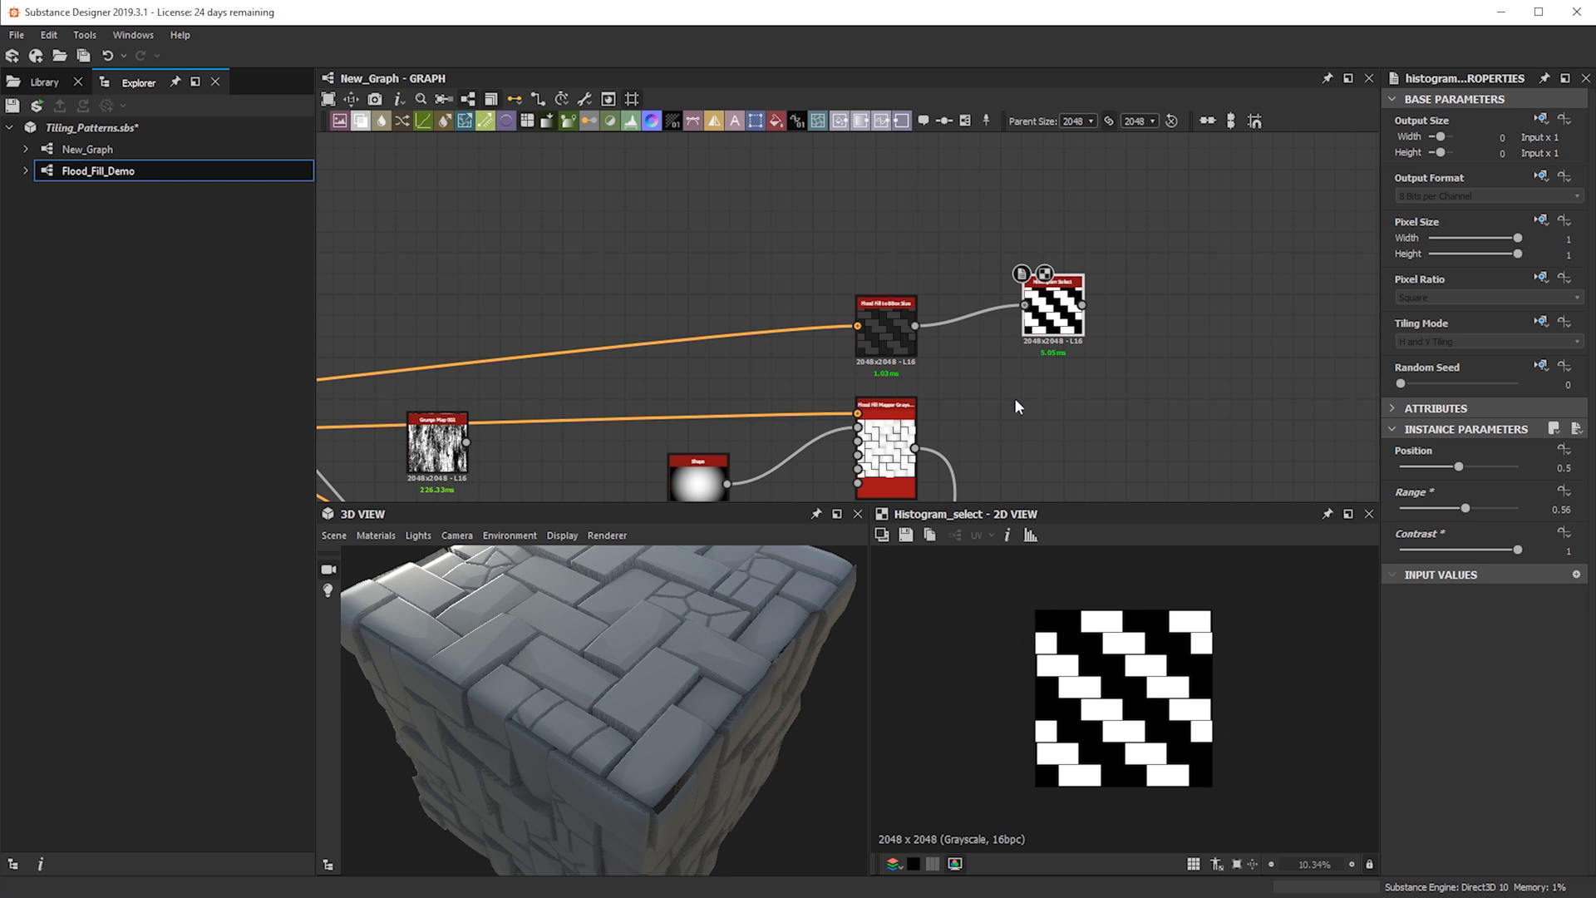
Add a Tile Generator node in the empty area above the Flood Fill to BBox Size node
{"action": "scroll", "coordinate": [1003, 439], "scroll_direction": "down", "scroll_amount": 3}
{"action": "left_click_drag", "start_coordinate": [971, 406], "coordinate": [1061, 408]}
{"action": "middle_click_drag", "start_coordinate": [969, 225], "coordinate": [976, 371]}
{"action": "scroll", "coordinate": [975, 371], "scroll_direction": "up", "scroll_amount": 3}
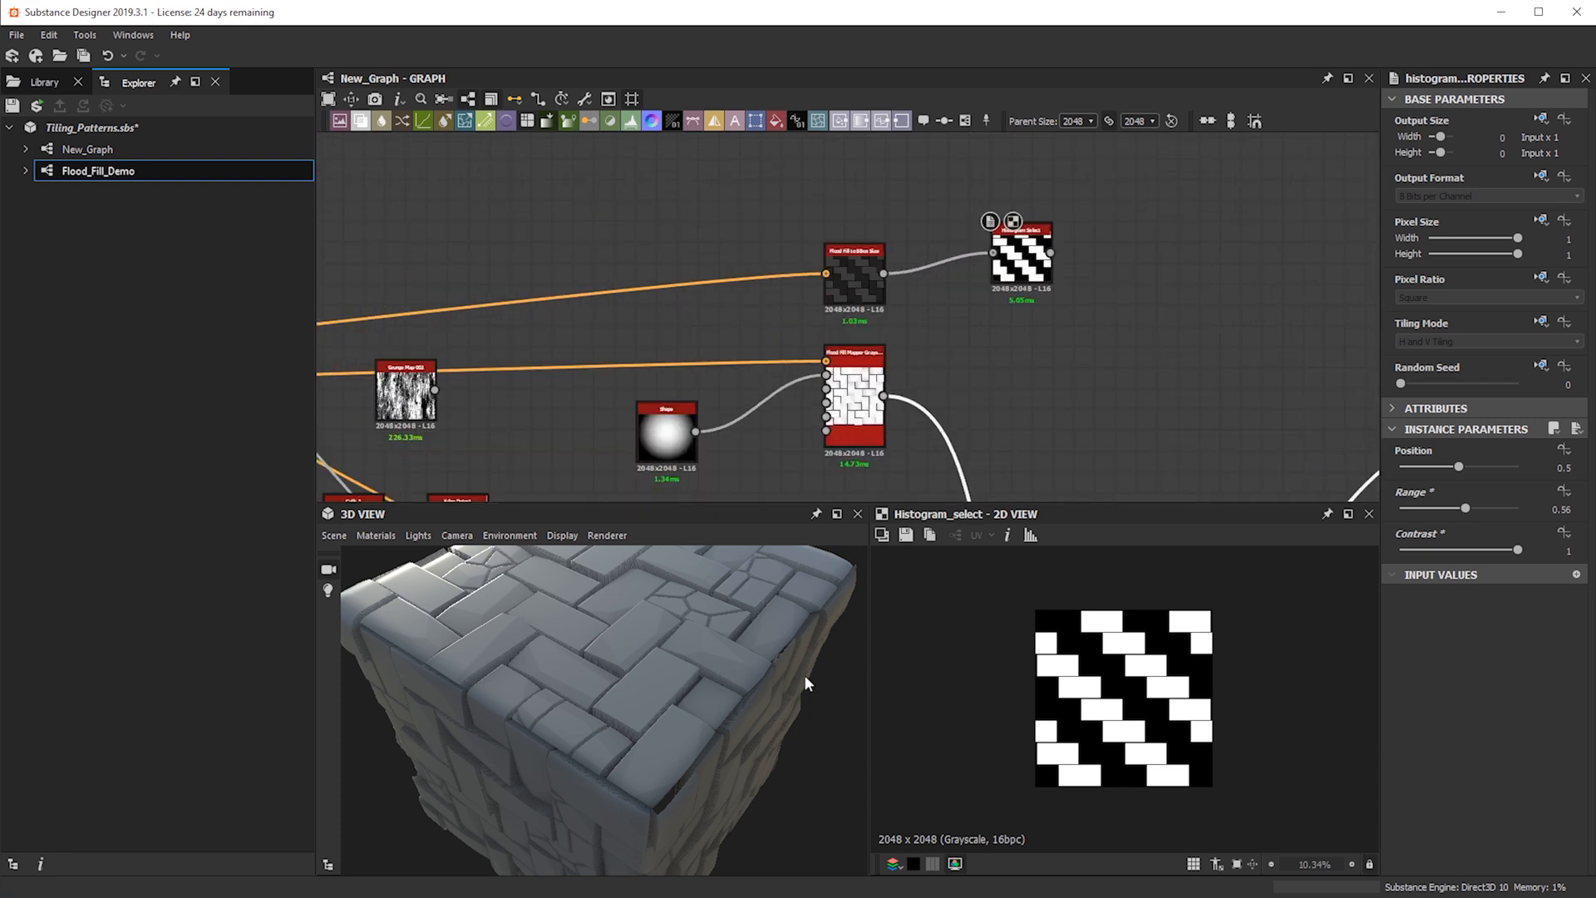
{"action": "left_click_drag", "start_coordinate": [1020, 249], "coordinate": [1020, 280]}
{"action": "middle_click_drag", "start_coordinate": [1020, 279], "coordinate": [1231, 317]}
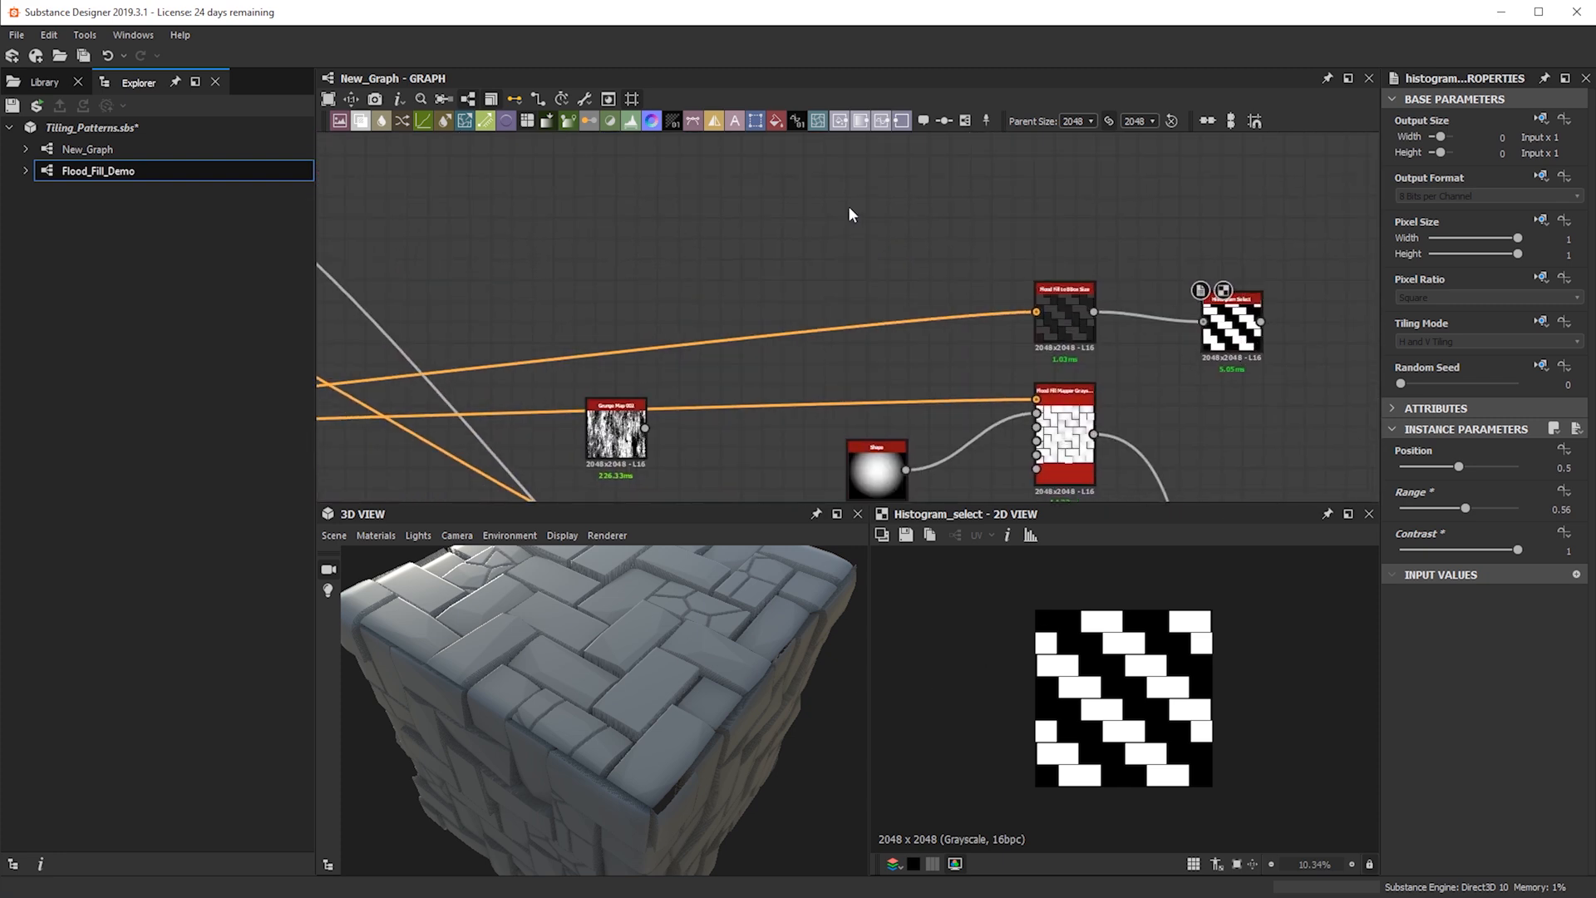
{"action": "key", "text": "space"}
{"action": "type", "text": "tile"}
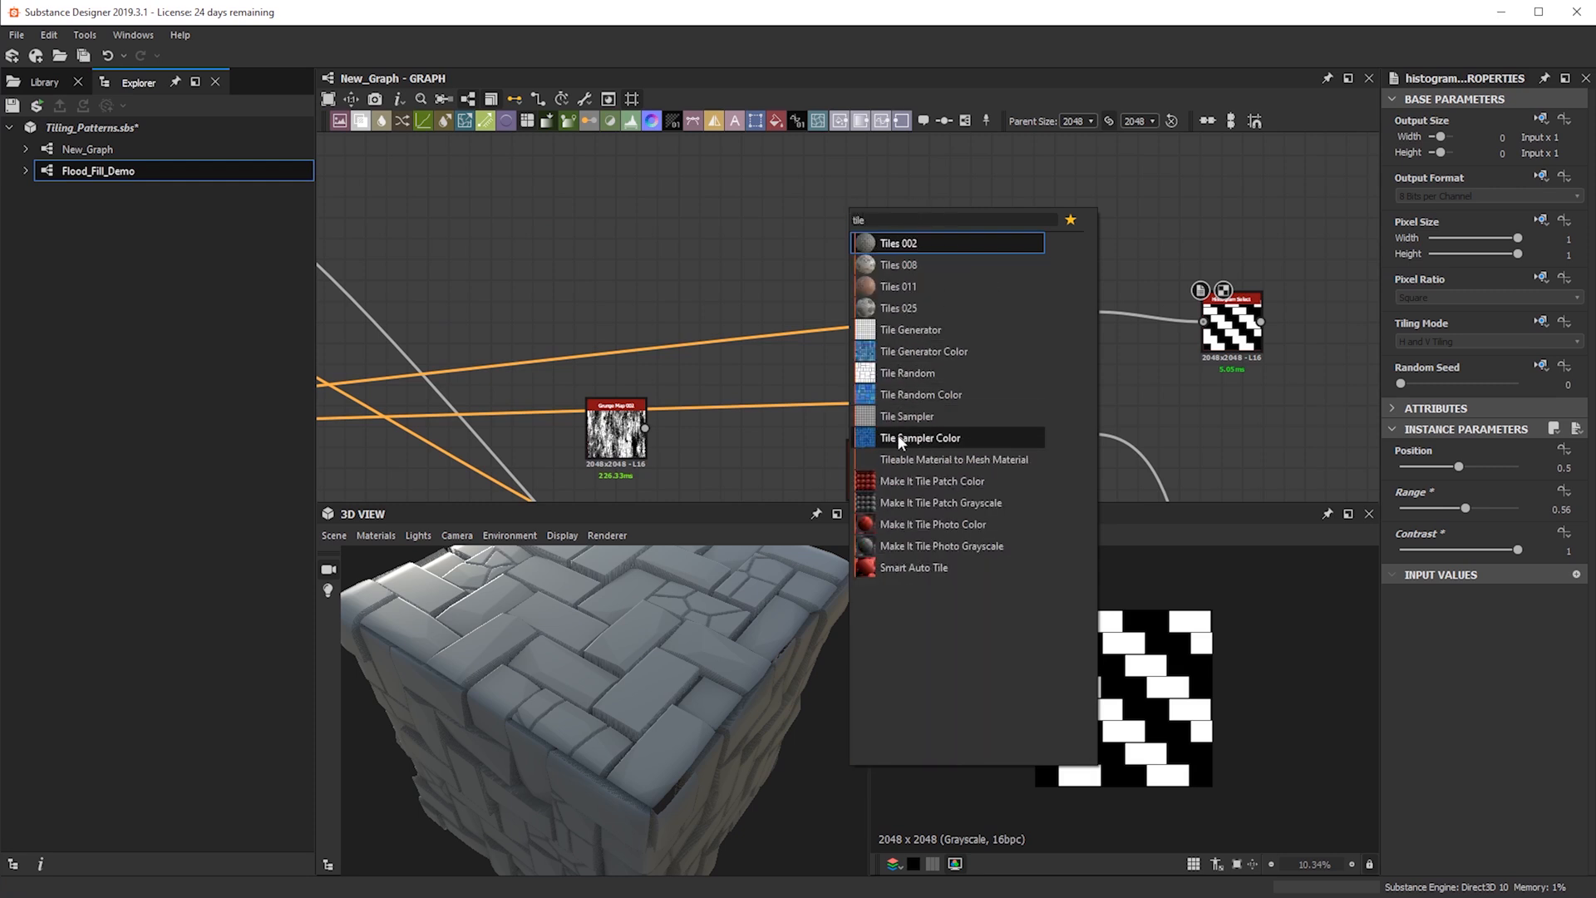
{"action": "left_click", "coordinate": [926, 331]}
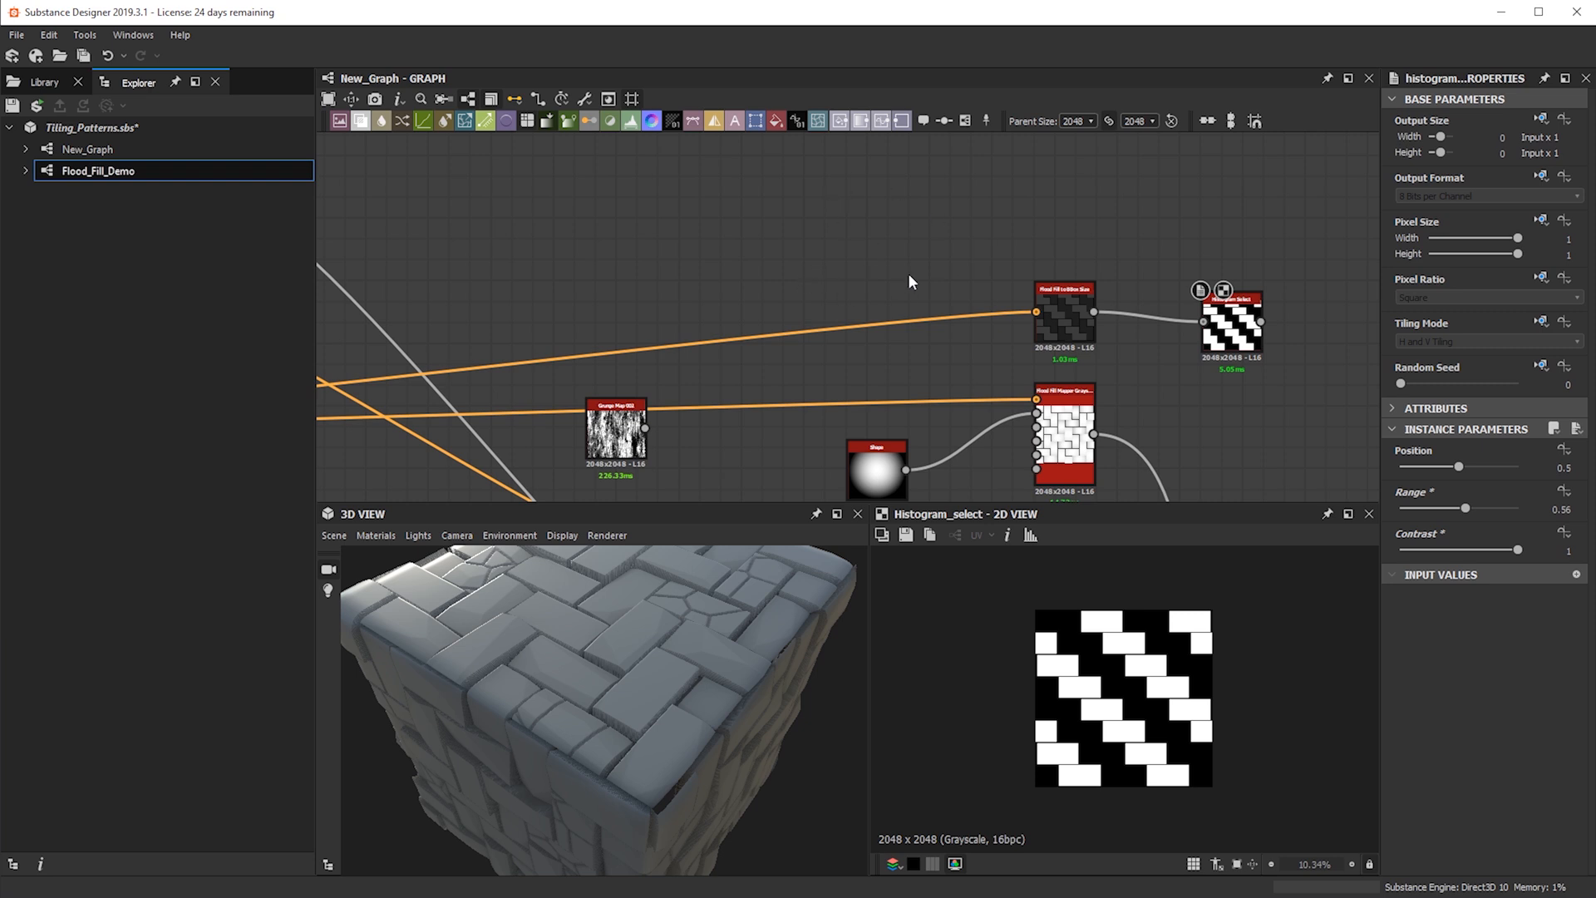
{"action": "scroll", "coordinate": [862, 227], "scroll_direction": "up", "scroll_amount": 1}
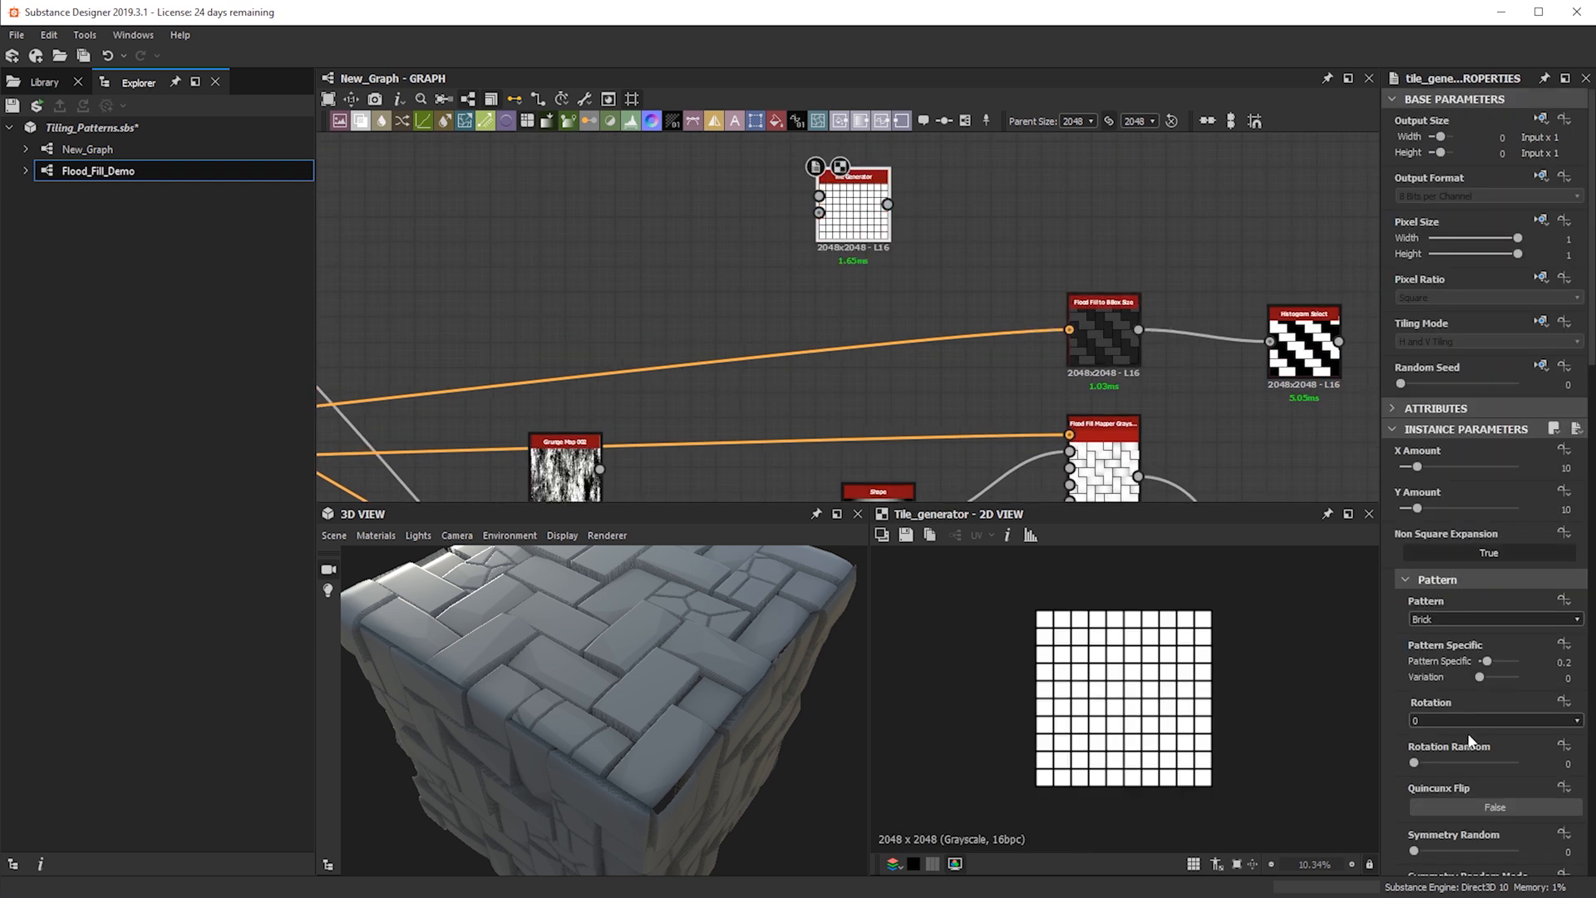
Set the Tile Generator's Scale Random to 0.29 and check the varied square sizes
{"action": "scroll", "coordinate": [1464, 694], "scroll_direction": "down", "scroll_amount": 12}
{"action": "scroll", "coordinate": [1469, 660], "scroll_direction": "down", "scroll_amount": 8}
{"action": "scroll", "coordinate": [1470, 663], "scroll_direction": "up", "scroll_amount": 8}
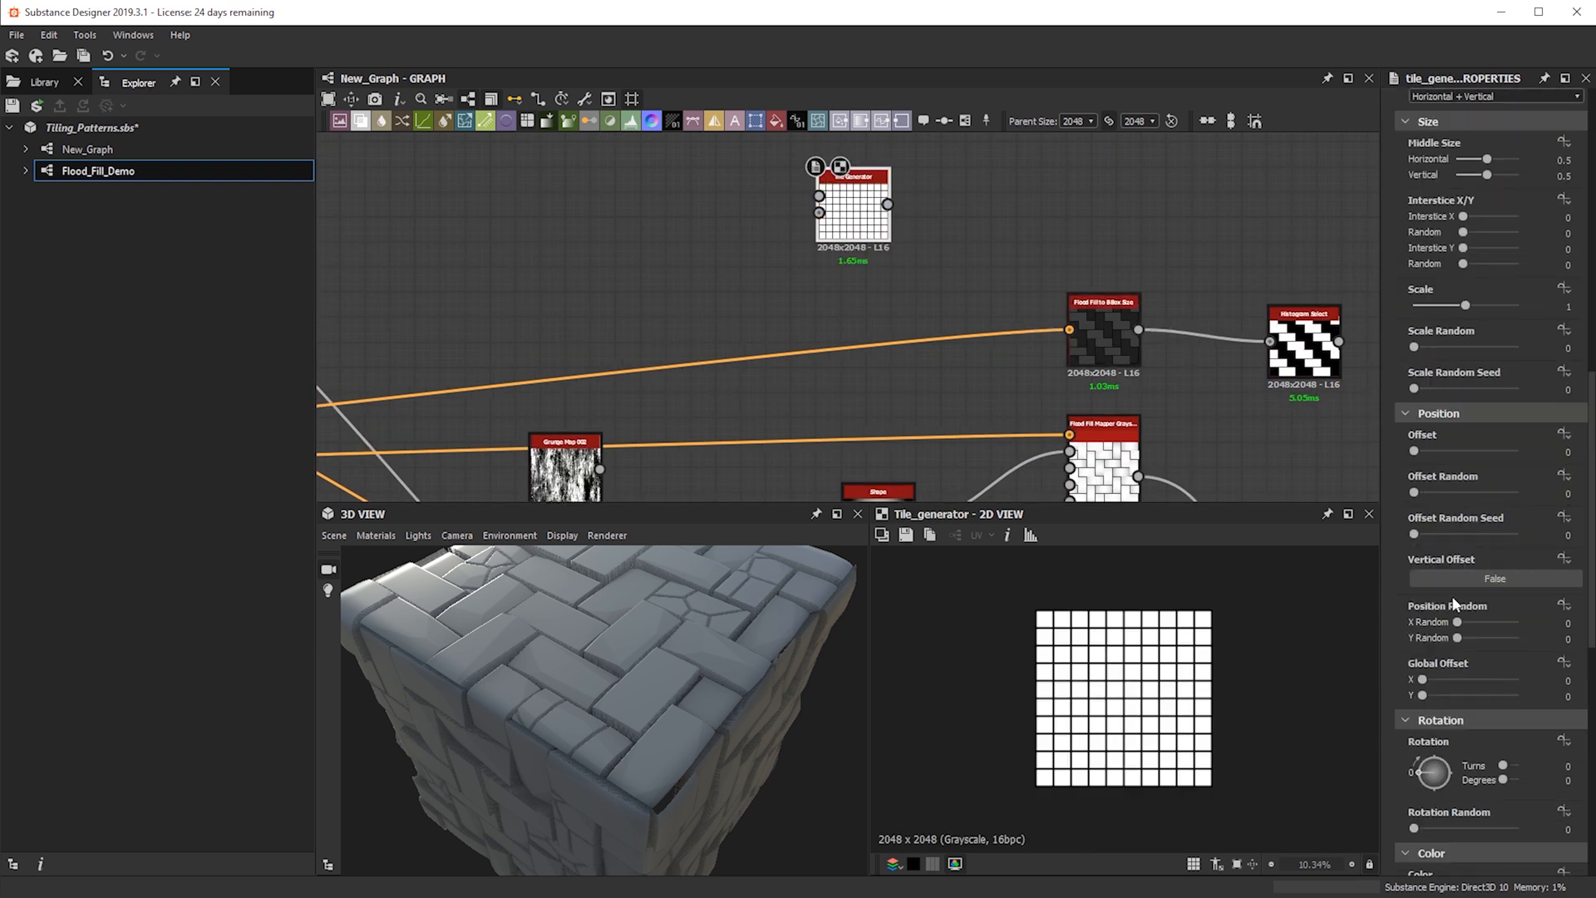
{"action": "scroll", "coordinate": [1453, 620], "scroll_direction": "up", "scroll_amount": 3}
{"action": "left_click_drag", "start_coordinate": [1430, 598], "coordinate": [1444, 596]}
{"action": "scroll", "coordinate": [1099, 653], "scroll_direction": "up", "scroll_amount": 6}
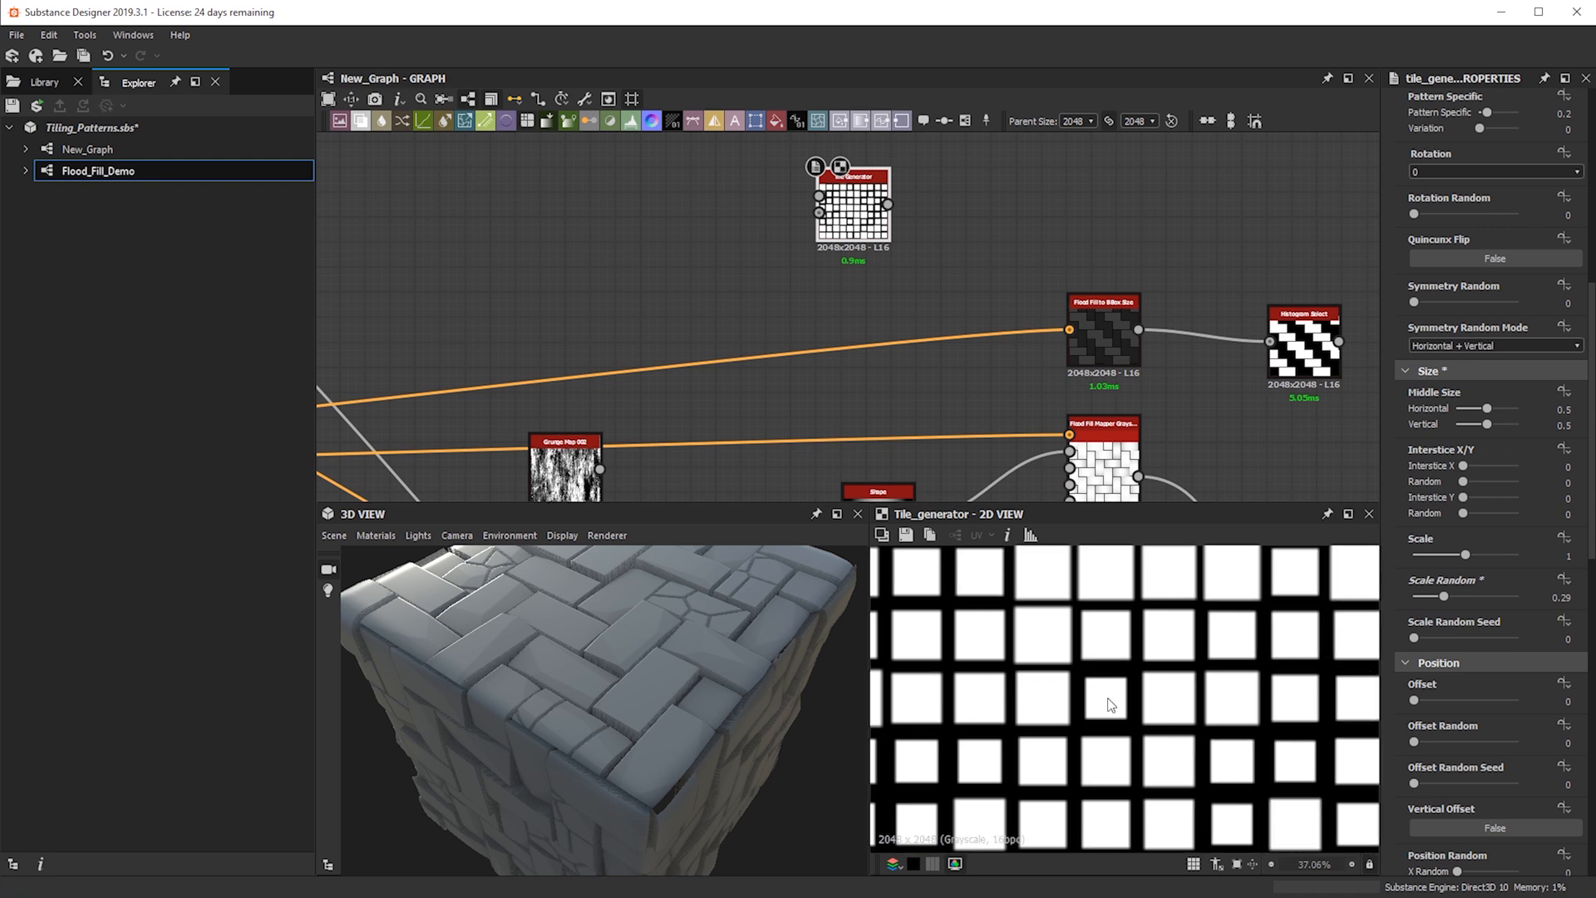
Duplicate the Flood Fill node beside the Tile Generator and connect the Tile Generator's output to it
{"action": "scroll", "coordinate": [1029, 323], "scroll_direction": "down", "scroll_amount": 3}
{"action": "middle_click_drag", "start_coordinate": [521, 301], "coordinate": [797, 320]}
{"action": "left_click", "coordinate": [479, 430]}
{"action": "key", "text": "ctrl+c"}
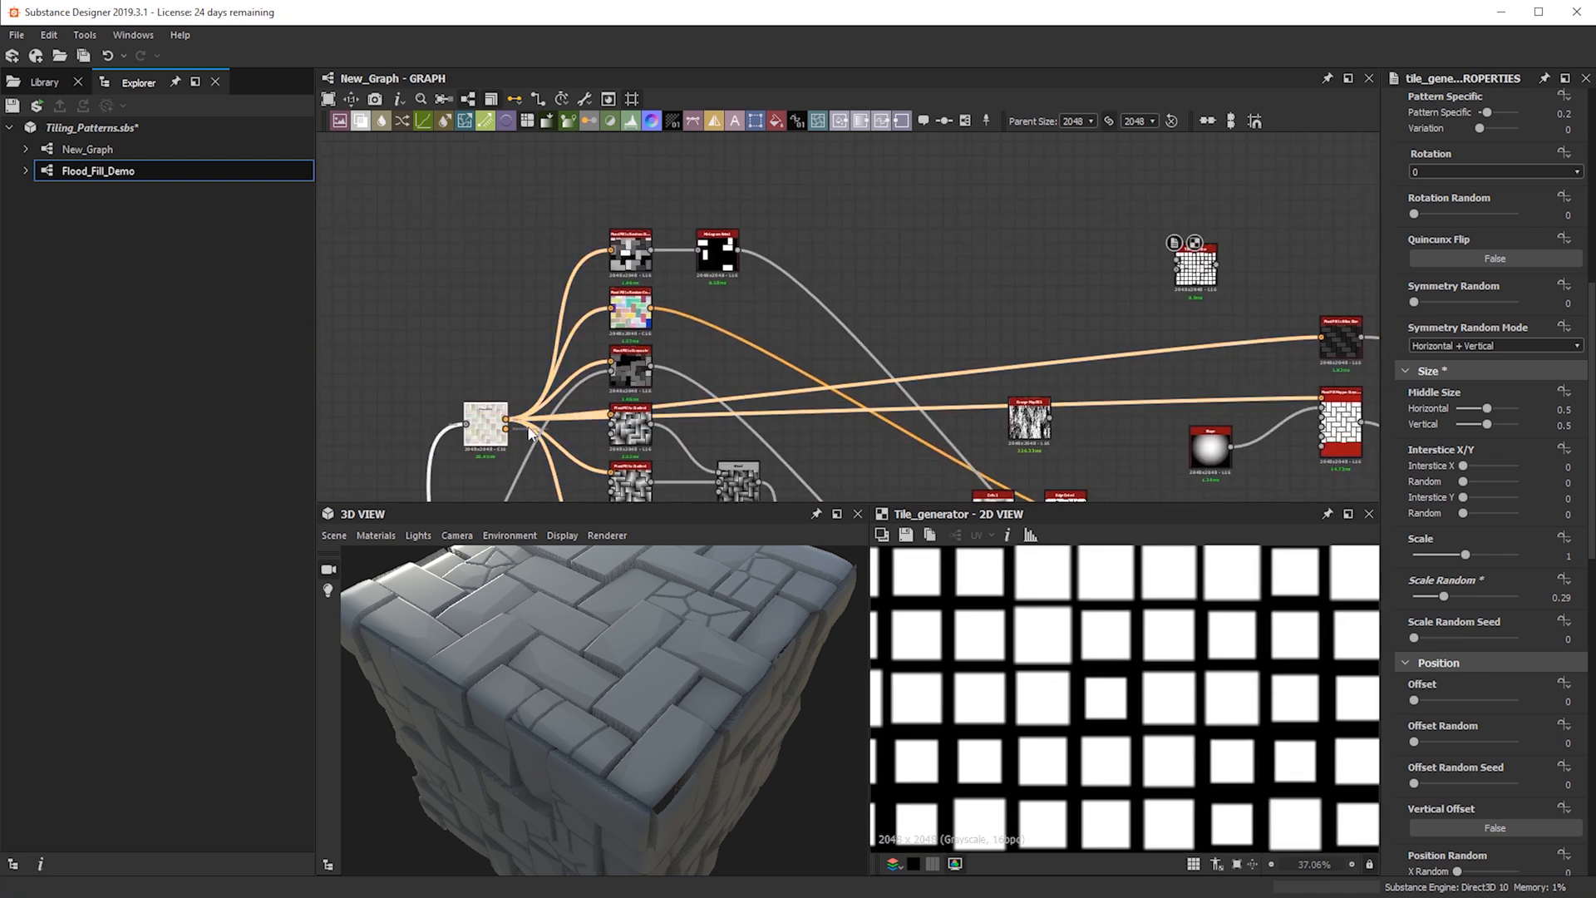
{"action": "key", "text": "ctrl+v"}
{"action": "left_click_drag", "start_coordinate": [846, 316], "coordinate": [1229, 275]}
{"action": "scroll", "coordinate": [1218, 277], "scroll_direction": "up", "scroll_amount": 5}
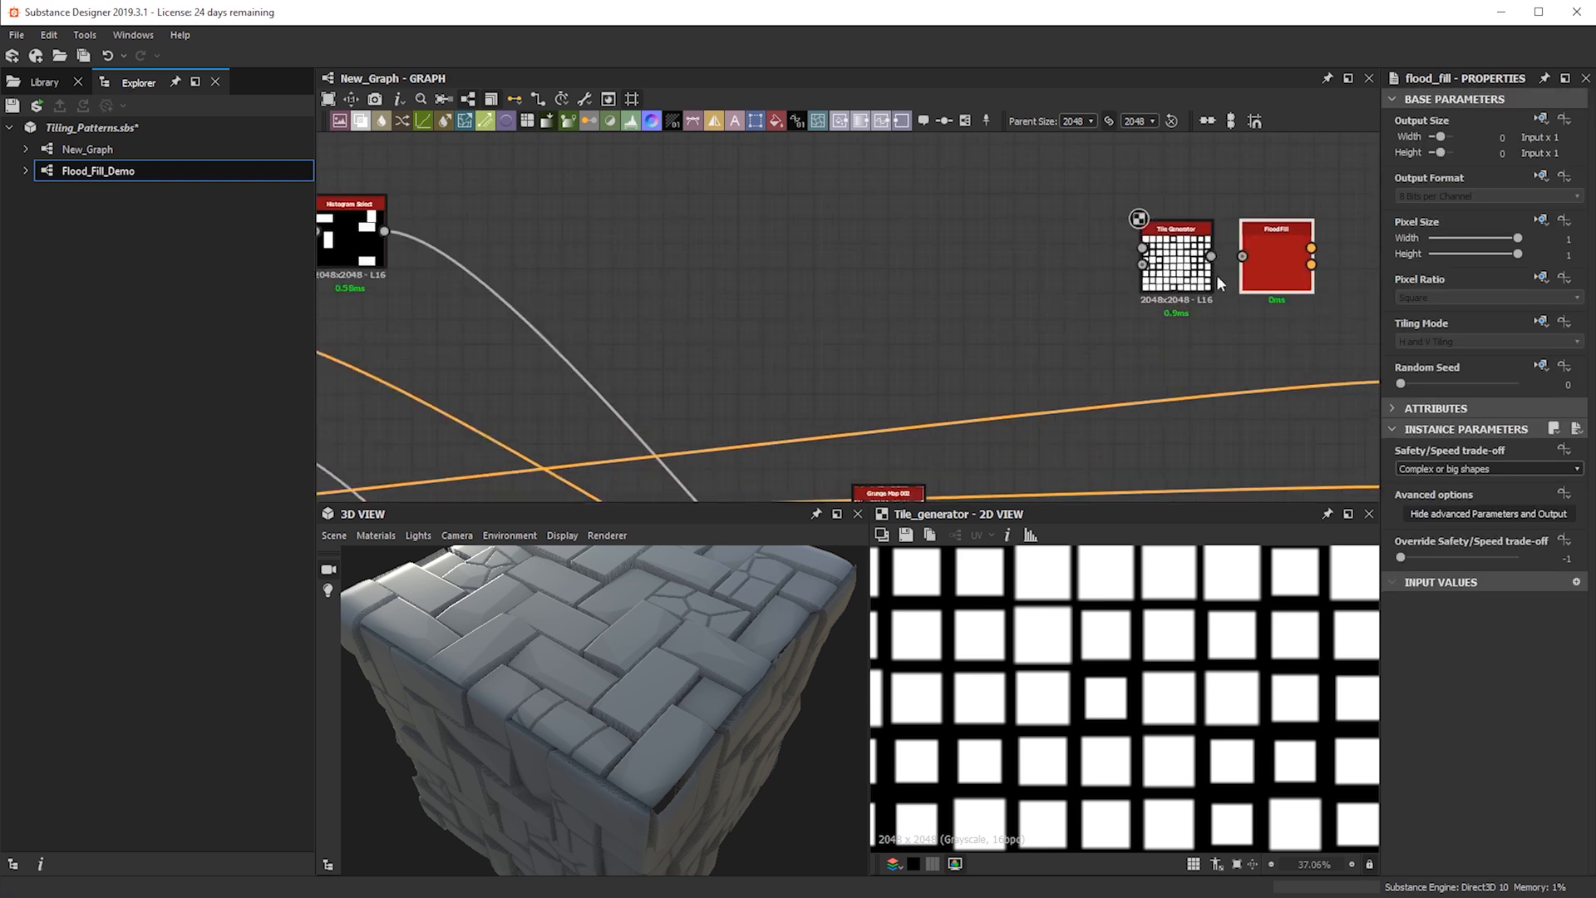
{"action": "scroll", "coordinate": [951, 292], "scroll_direction": "up", "scroll_amount": 1}
{"action": "middle_click_drag", "start_coordinate": [951, 293], "coordinate": [758, 303]}
{"action": "left_click_drag", "start_coordinate": [1073, 244], "coordinate": [1217, 286]}
Duplicate the Flood Fill to BBox Size node and connect the new Flood Fill's output to the copy
{"action": "middle_click_drag", "start_coordinate": [1363, 359], "coordinate": [865, 321]}
{"action": "scroll", "coordinate": [867, 320], "scroll_direction": "down", "scroll_amount": 3}
{"action": "left_click", "coordinate": [906, 371]}
{"action": "key", "text": "ctrl+c"}
{"action": "key", "text": "ctrl+v"}
{"action": "left_click_drag", "start_coordinate": [866, 314], "coordinate": [883, 225]}
{"action": "left_click_drag", "start_coordinate": [784, 232], "coordinate": [959, 265]}
Preview the copied Flood Fill to BBox Size node and examine the gray values of differently sized squares
{"action": "double_click", "coordinate": [913, 242]}
{"action": "key", "text": "f"}
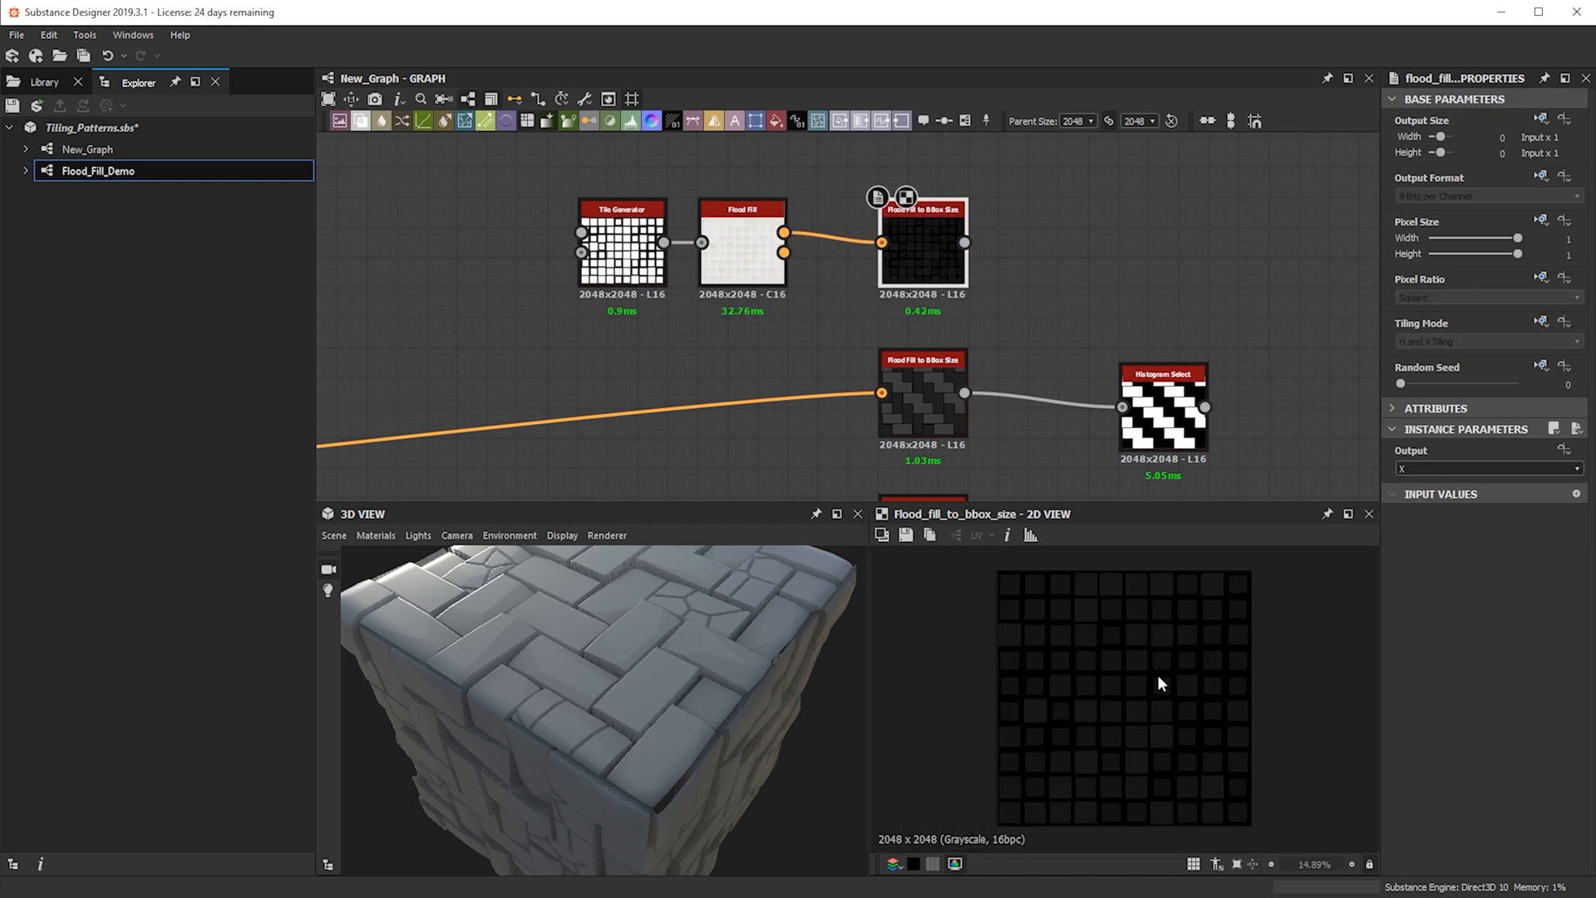
{"action": "scroll", "coordinate": [1163, 683], "scroll_direction": "up", "scroll_amount": 3}
{"action": "middle_click_drag", "start_coordinate": [1069, 641], "coordinate": [1094, 657]}
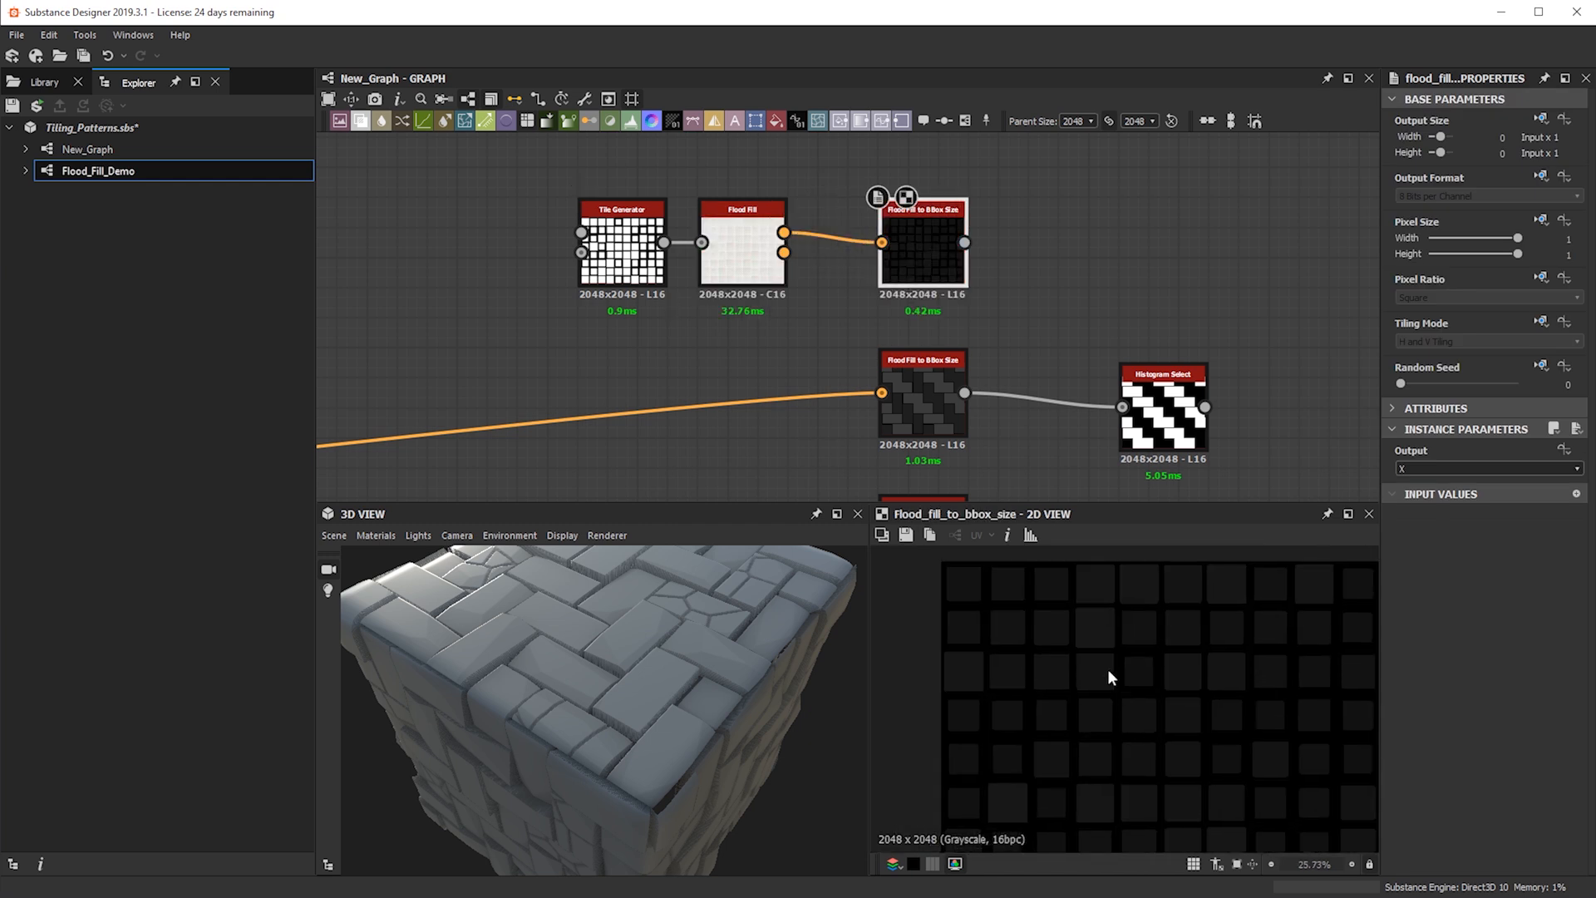
{"action": "scroll", "coordinate": [1108, 670], "scroll_direction": "up", "scroll_amount": 1}
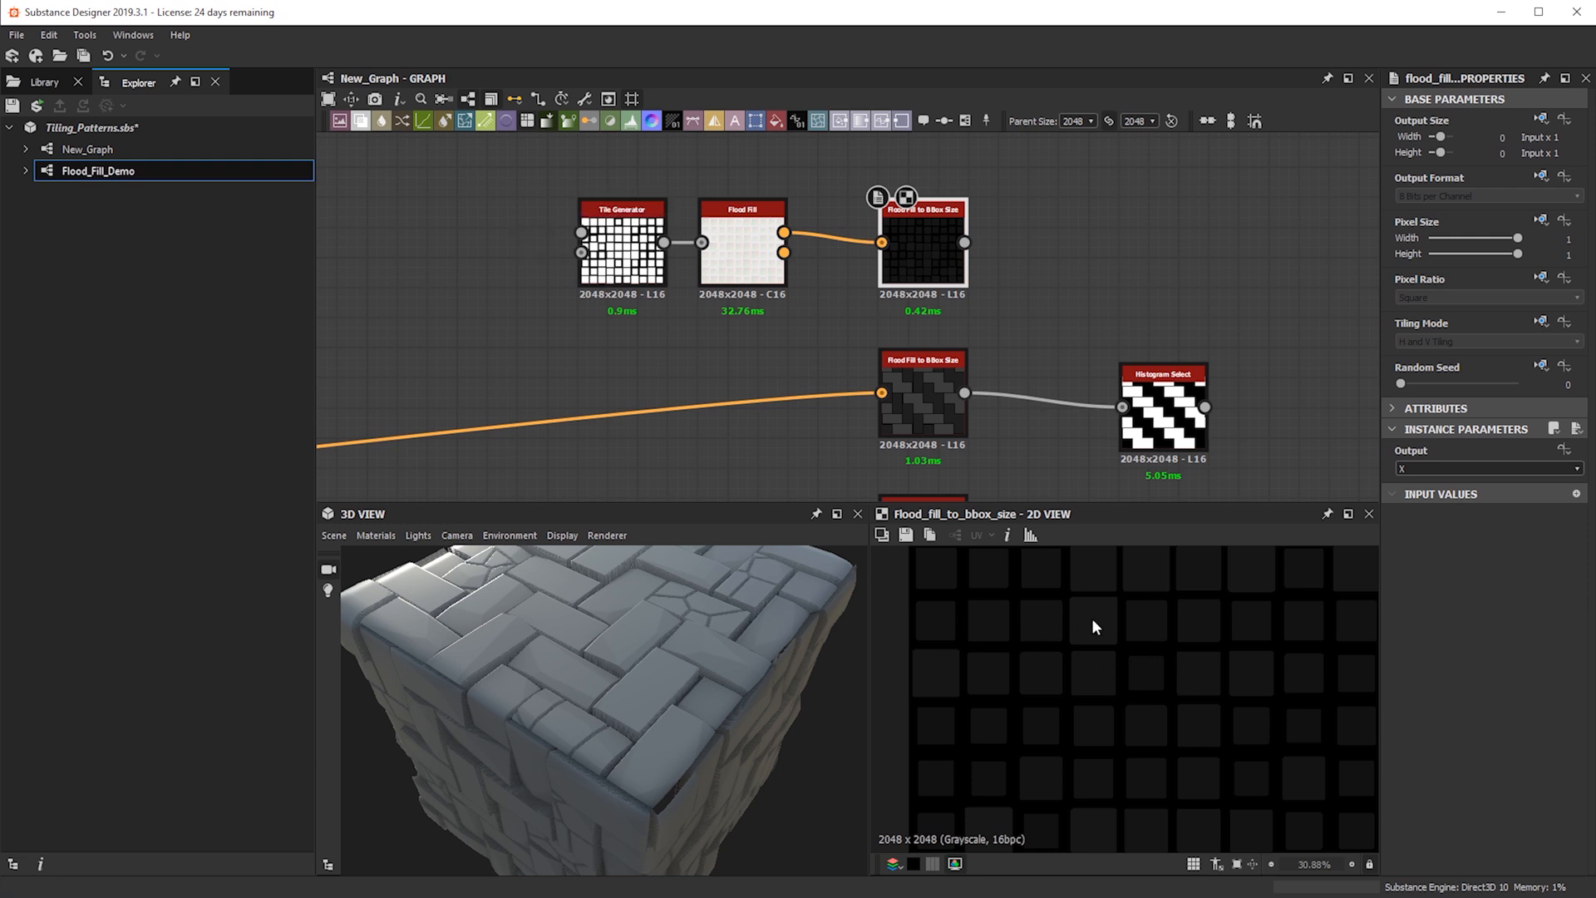
{"action": "scroll", "coordinate": [1086, 617], "scroll_direction": "up", "scroll_amount": 2}
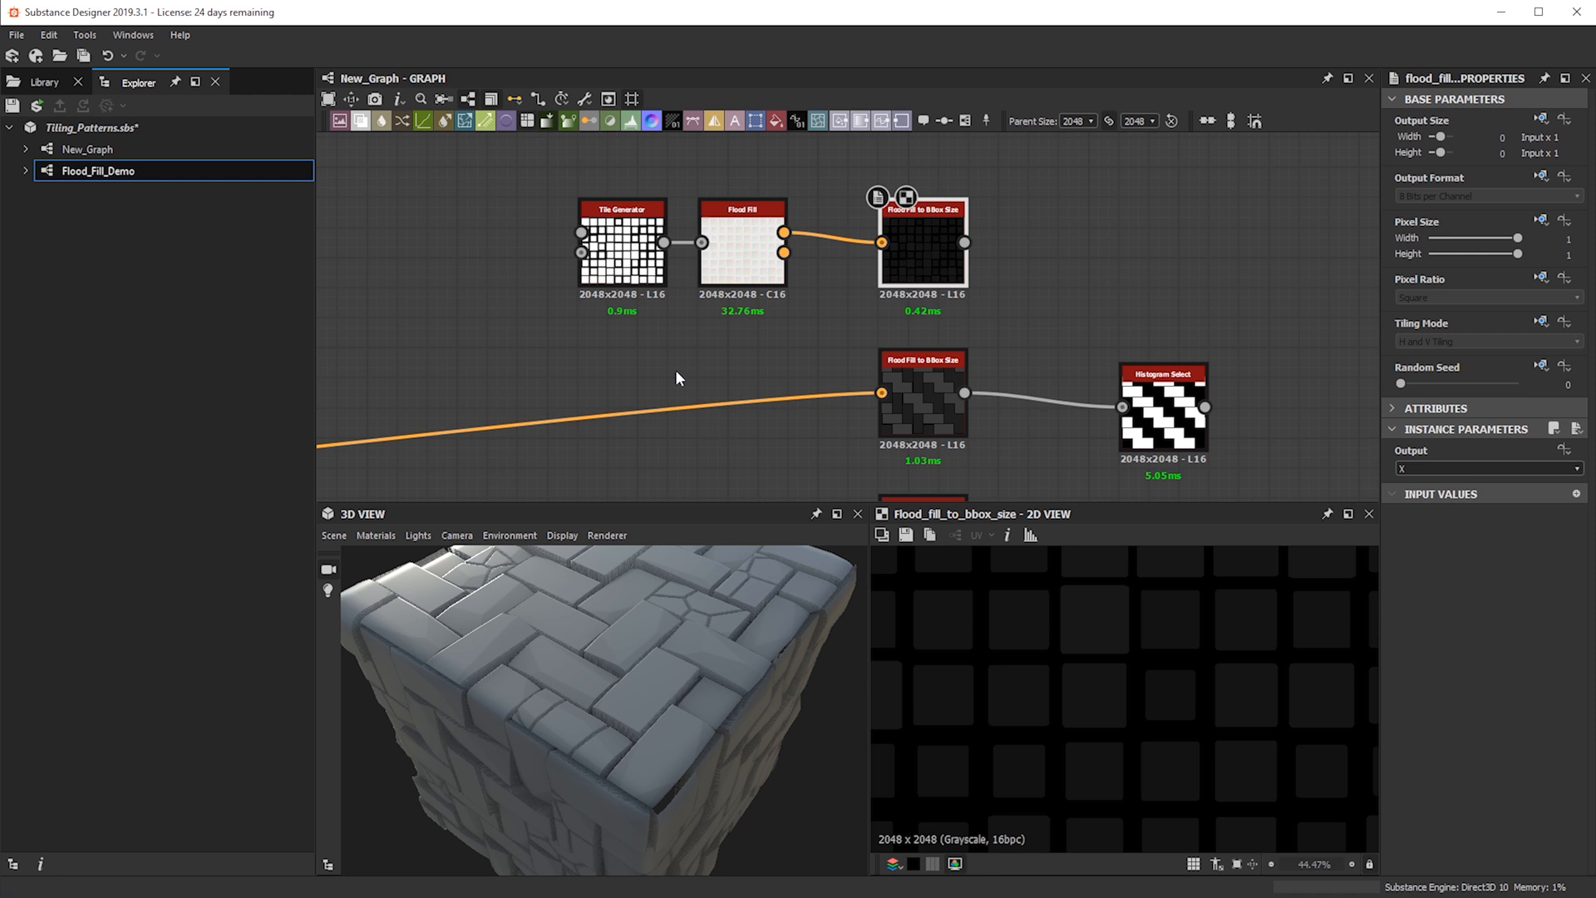
{"action": "scroll", "coordinate": [1105, 632], "scroll_direction": "down", "scroll_amount": 3}
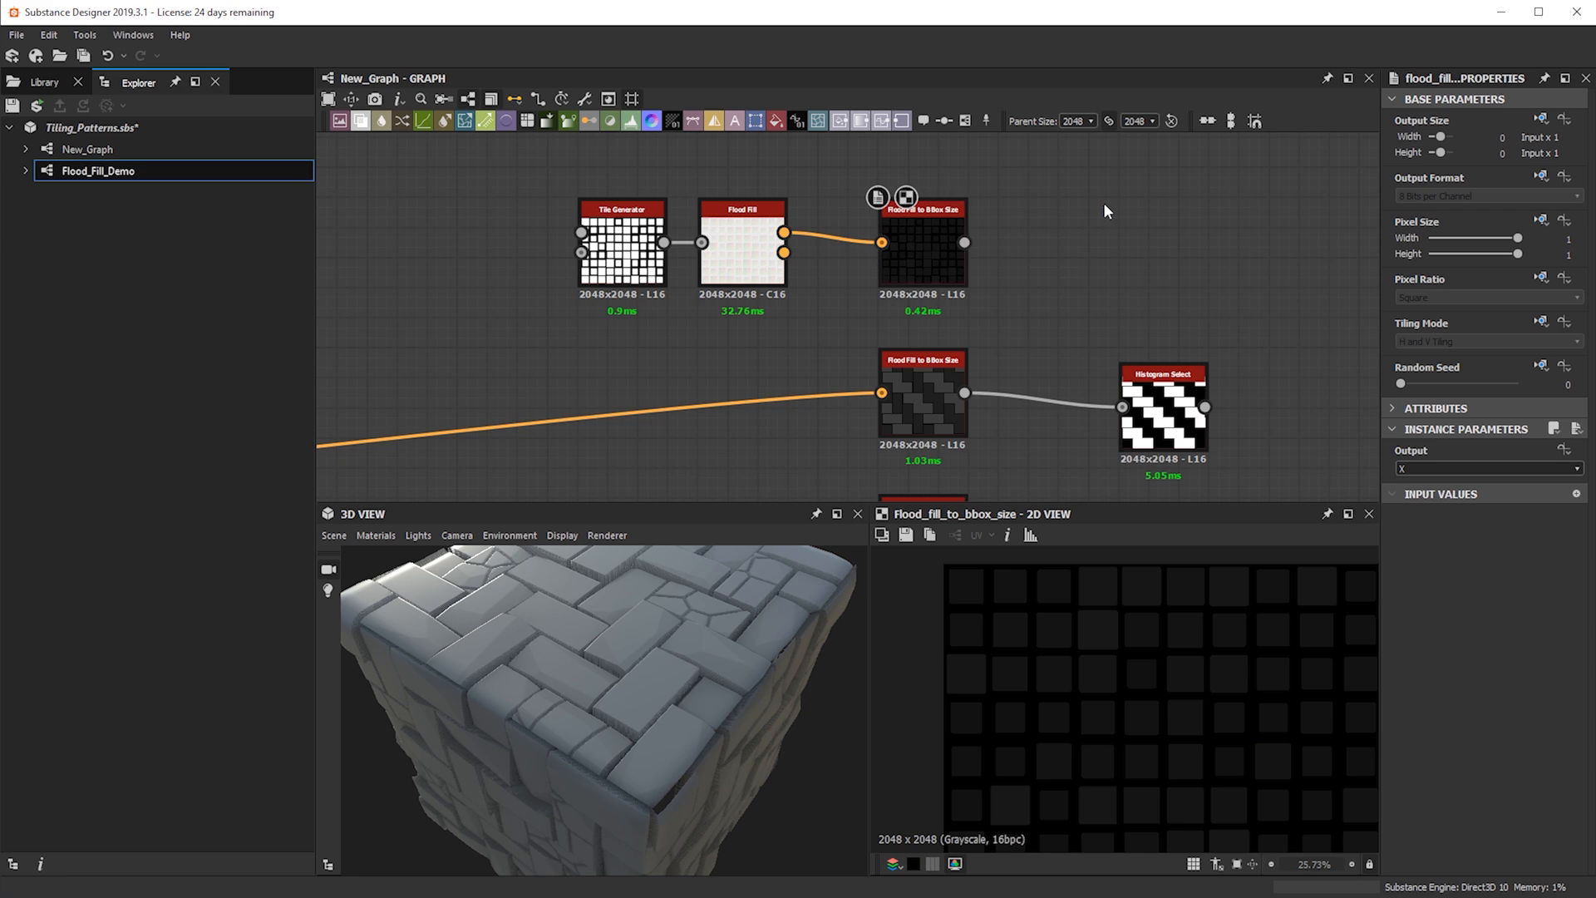
Add a second Histogram Select node and feed it from the copied Flood Fill to BBox Size node
{"action": "key", "text": "space"}
{"action": "type", "text": "sel"}
{"action": "key", "text": "BackSpace"}
{"action": "key", "text": "BackSpace"}
{"action": "key", "text": "BackSpace"}
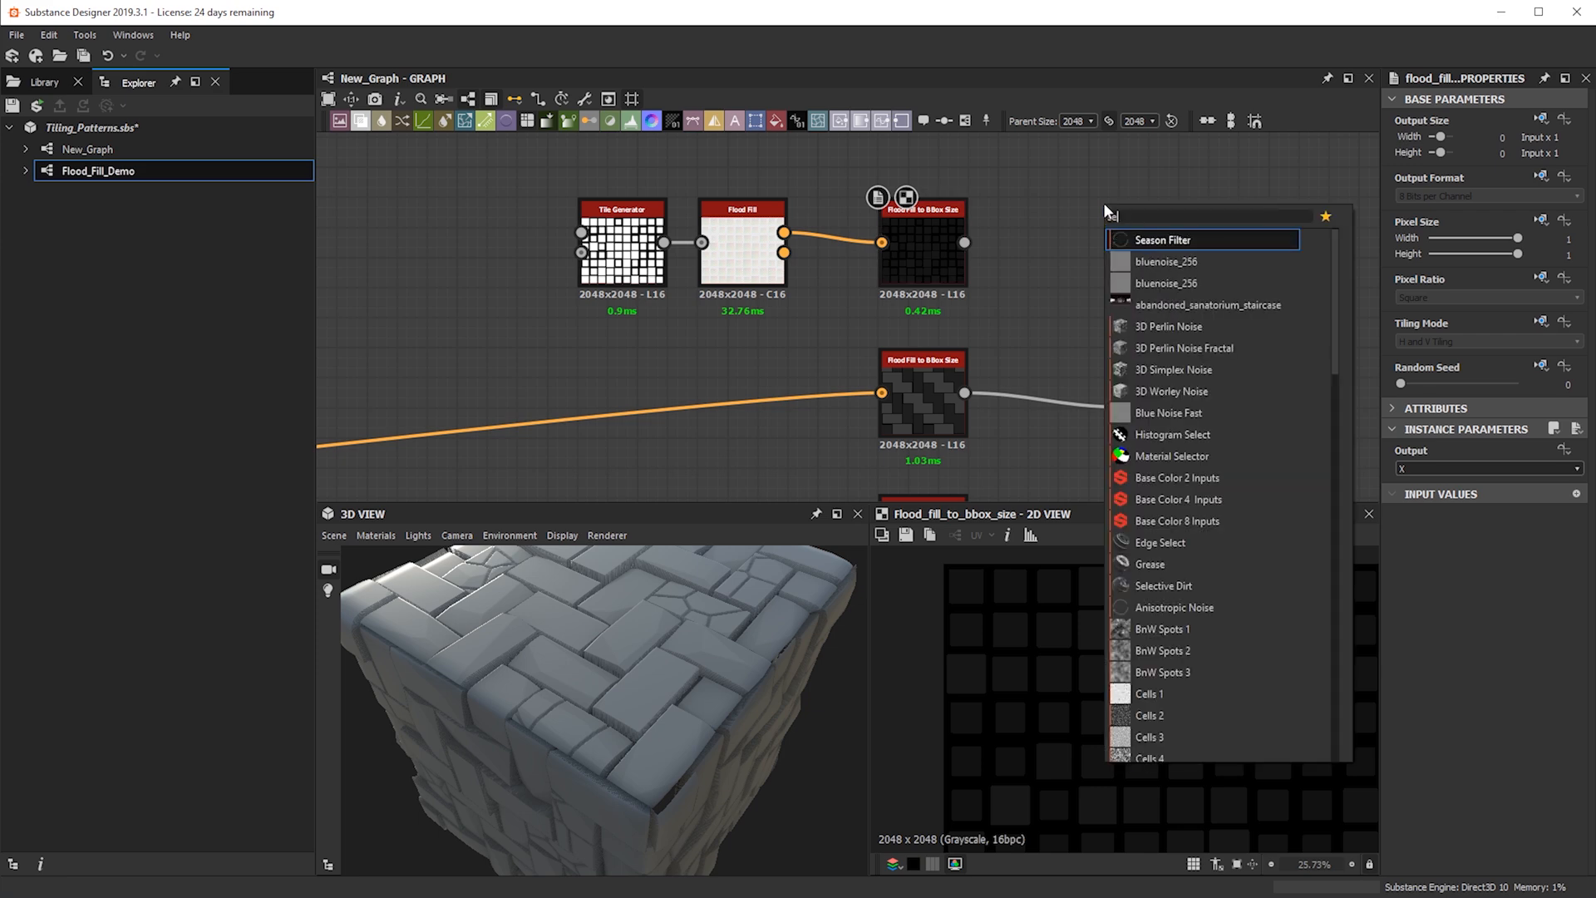
{"action": "type", "text": "hist"}
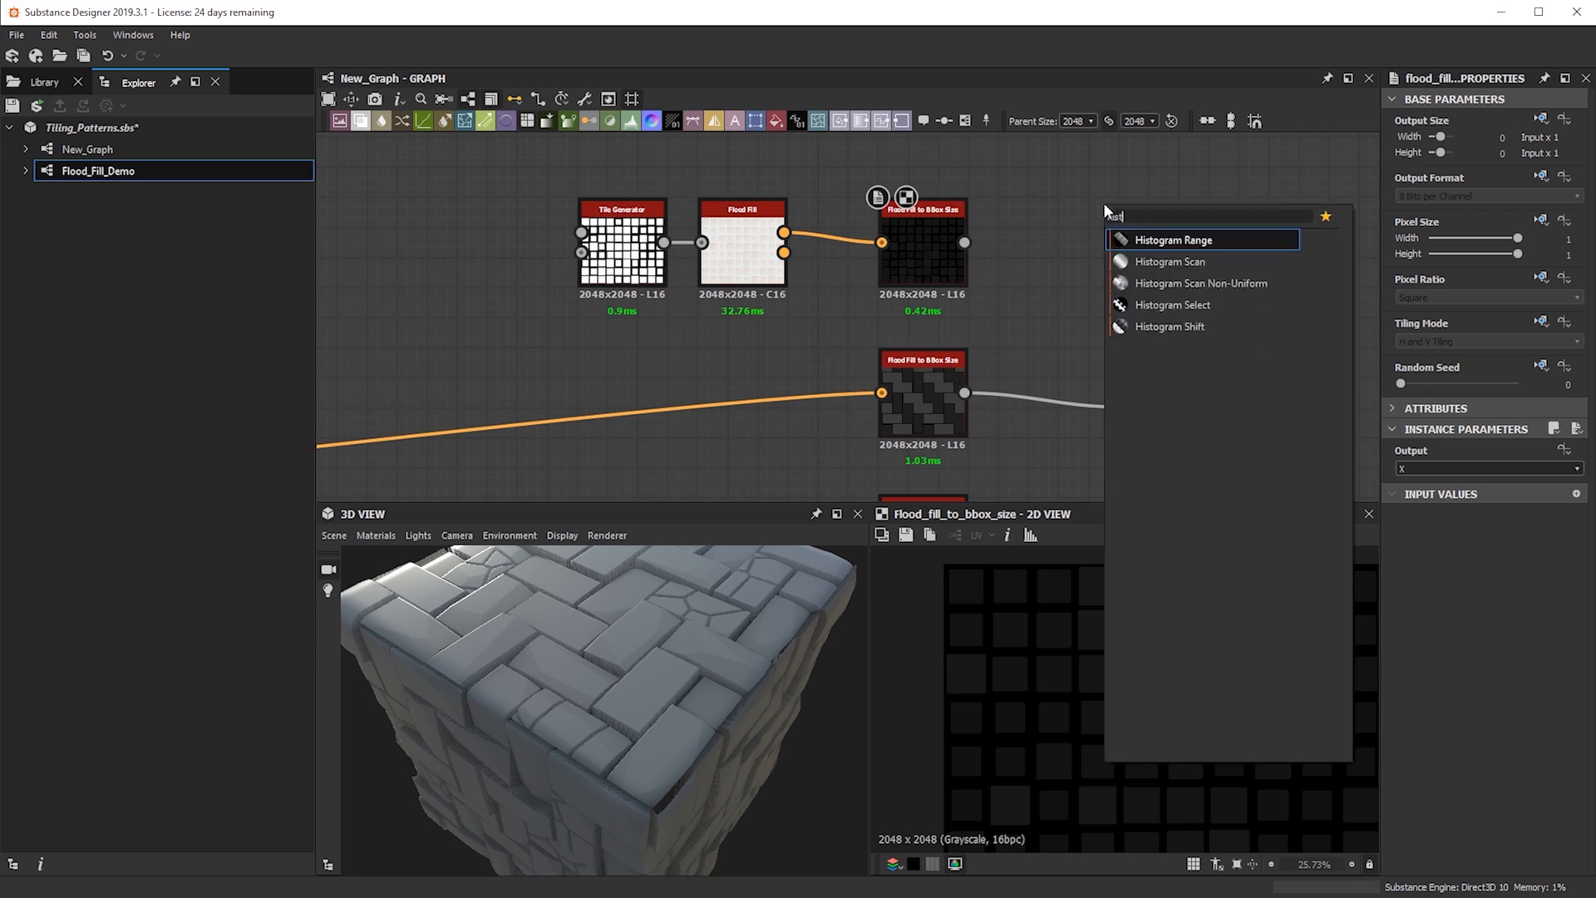
{"action": "key", "text": "Down"}
{"action": "key", "text": "Down"}
{"action": "key", "text": "Down"}
{"action": "key", "text": "Return"}
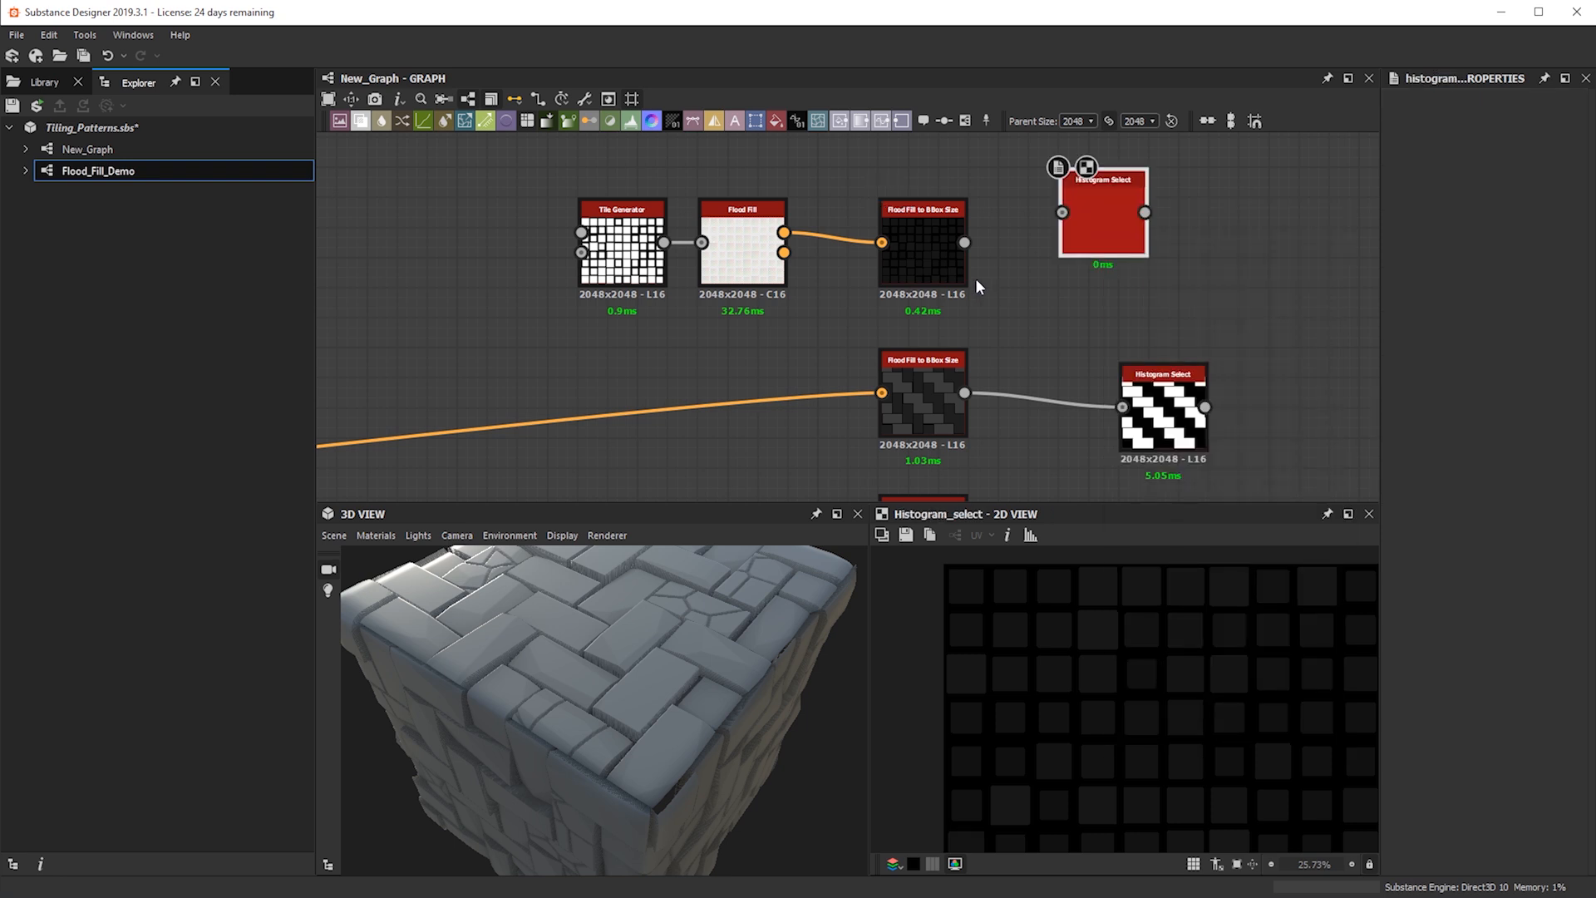
{"action": "left_click_drag", "start_coordinate": [1096, 222], "coordinate": [1094, 259]}
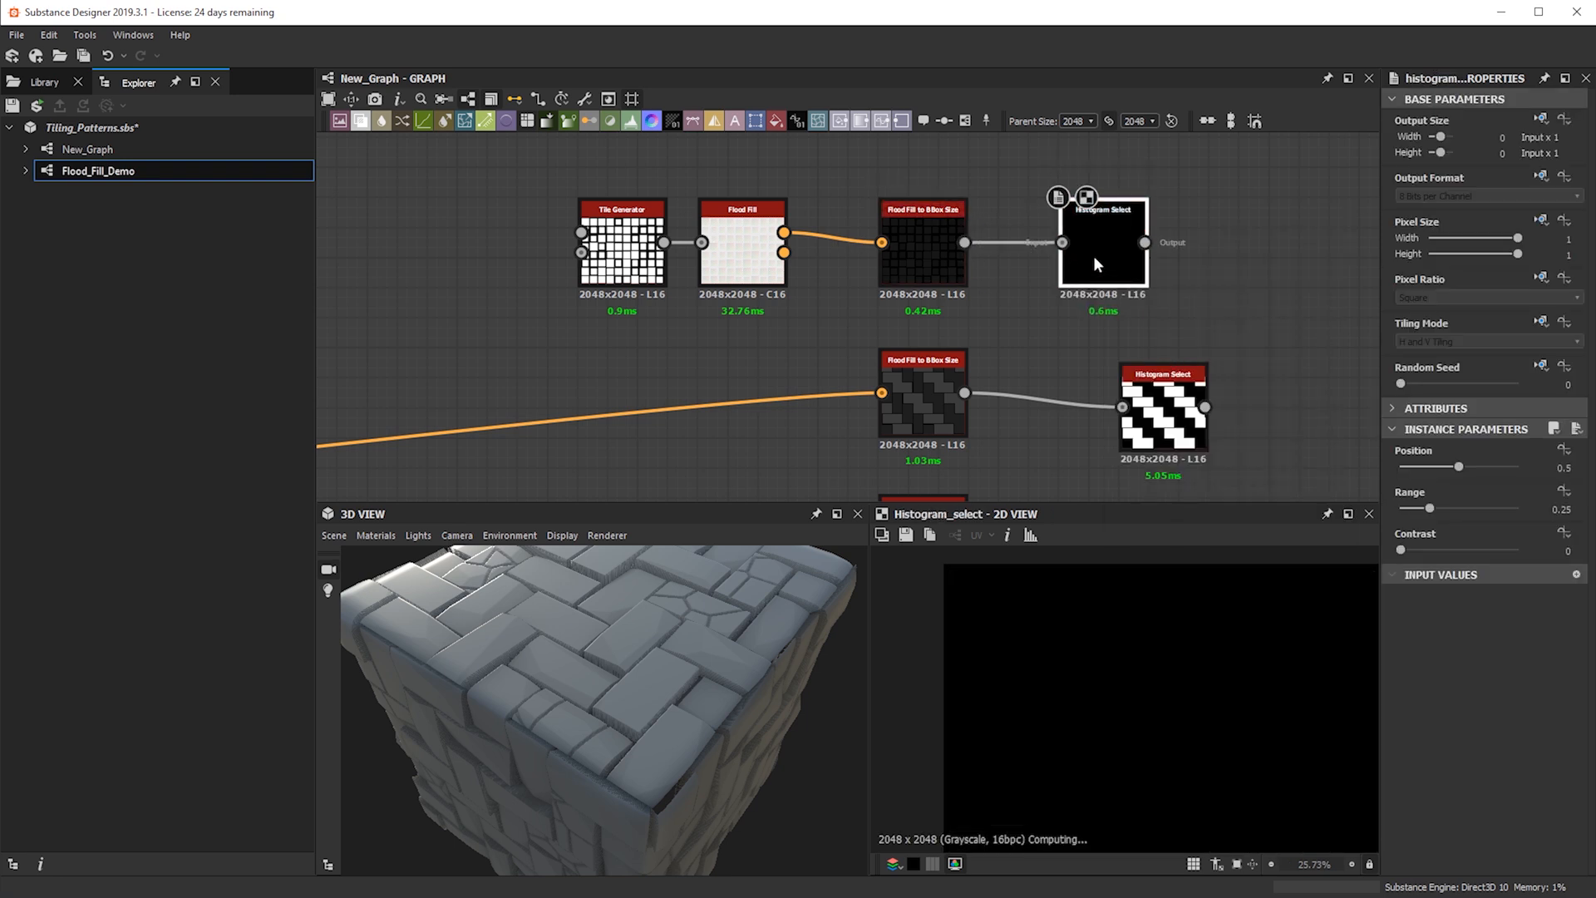
Set the new Histogram Select's Contrast to 1, Range to 0.22 and Position to 0.19, and check the mask of larger squares
{"action": "left_click_drag", "start_coordinate": [1458, 547], "coordinate": [1421, 467]}
{"action": "left_click", "coordinate": [1451, 505]}
{"action": "key", "text": "f"}
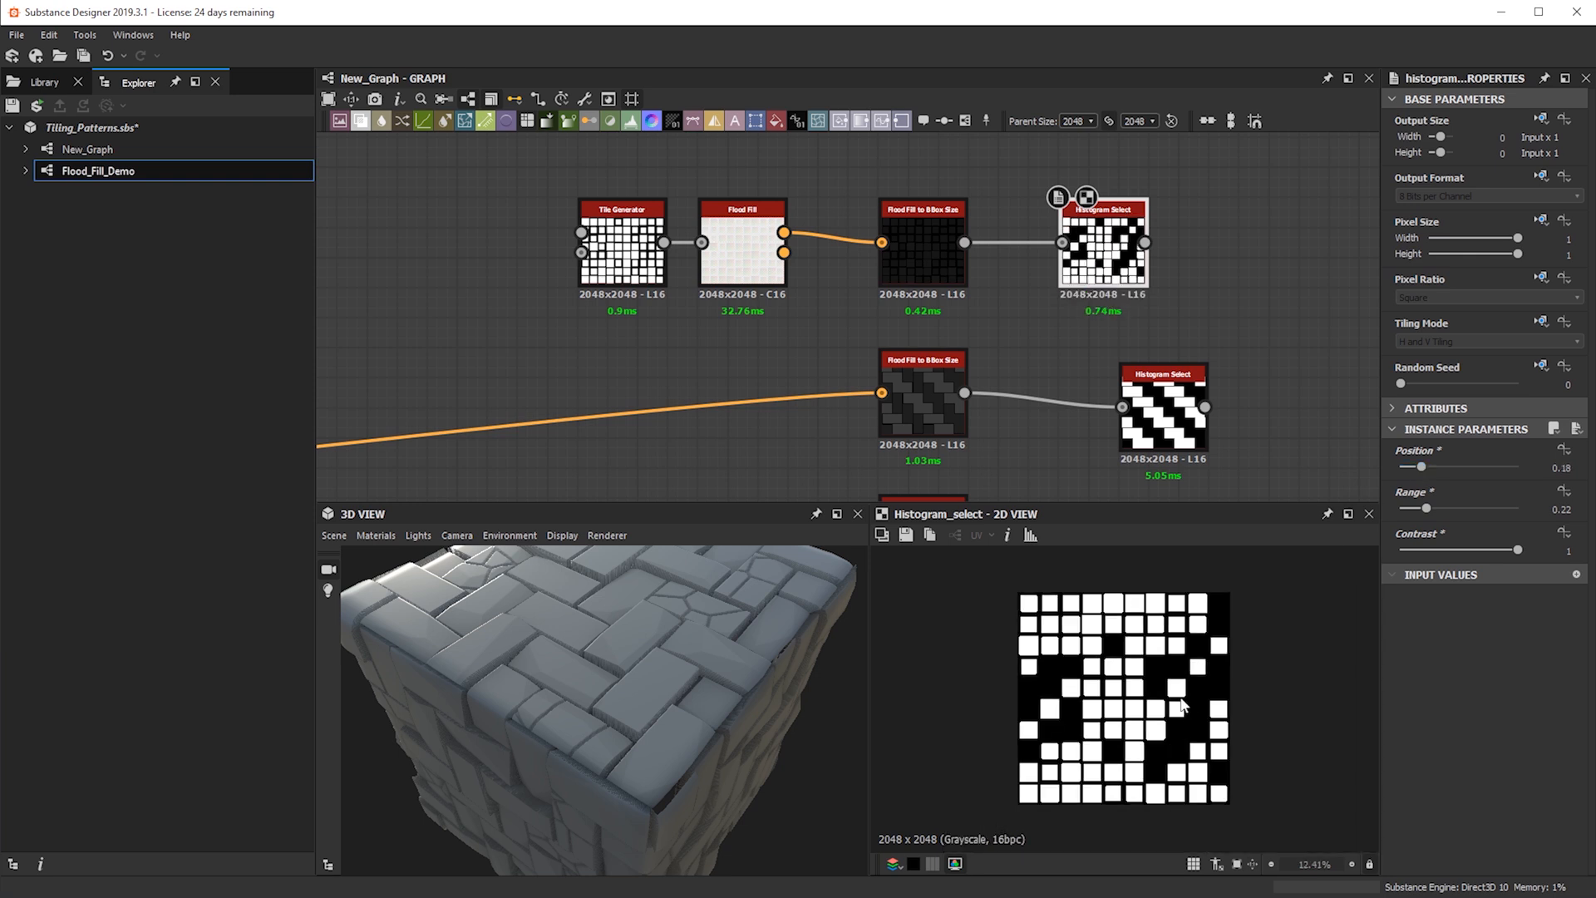
{"action": "scroll", "coordinate": [1123, 661], "scroll_direction": "up", "scroll_amount": 5}
{"action": "left_click_drag", "start_coordinate": [1421, 470], "coordinate": [1422, 470]}
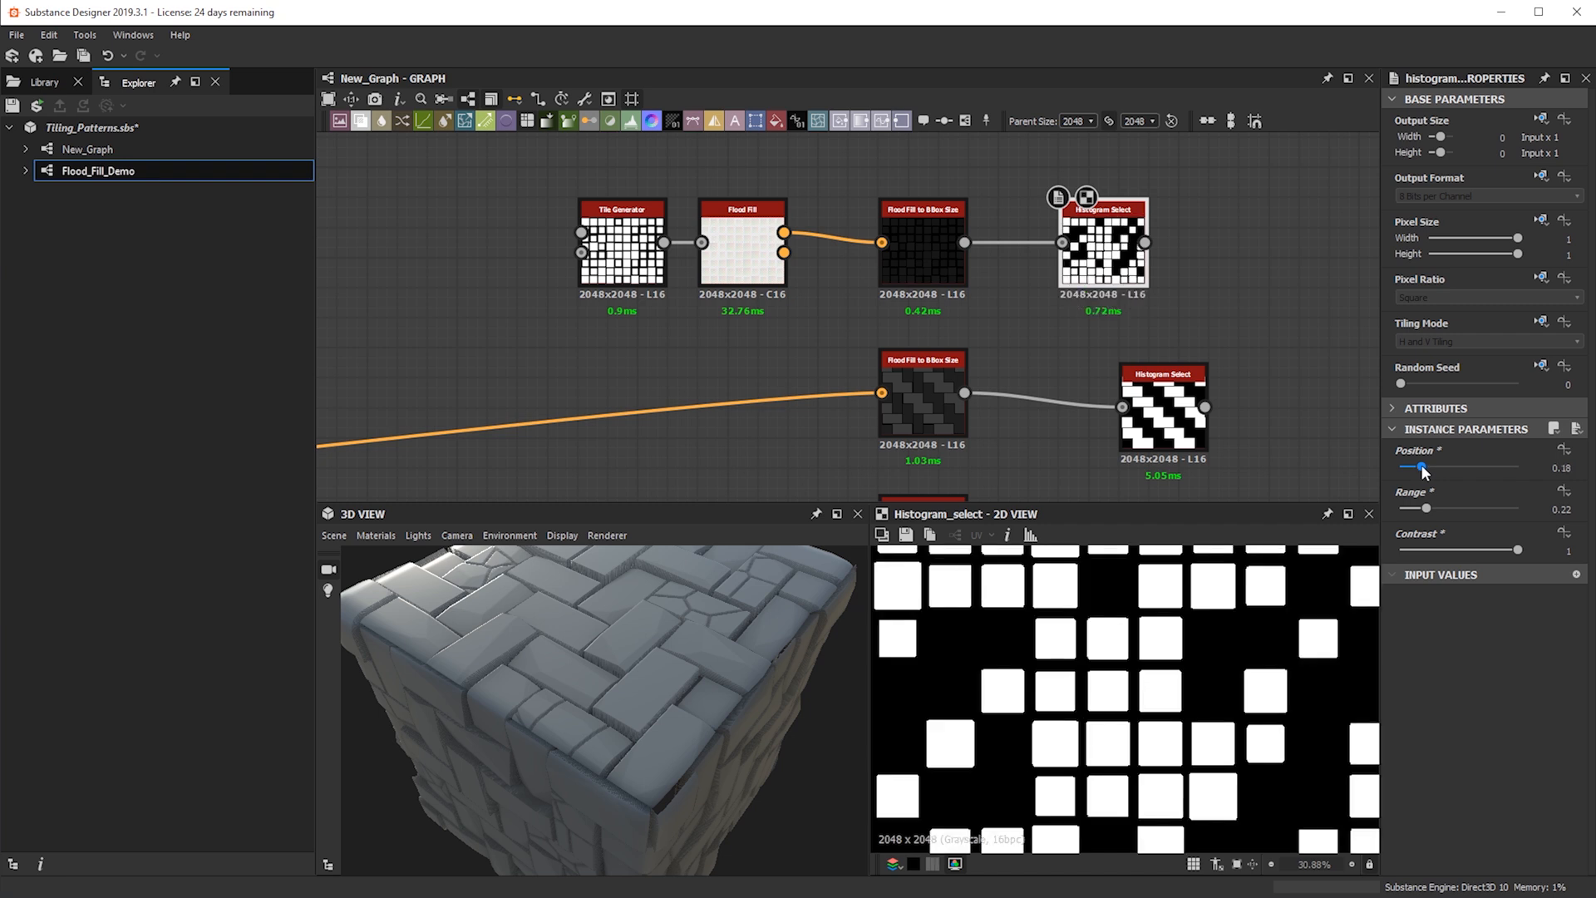
{"action": "left_click_drag", "start_coordinate": [1420, 468], "coordinate": [1421, 467]}
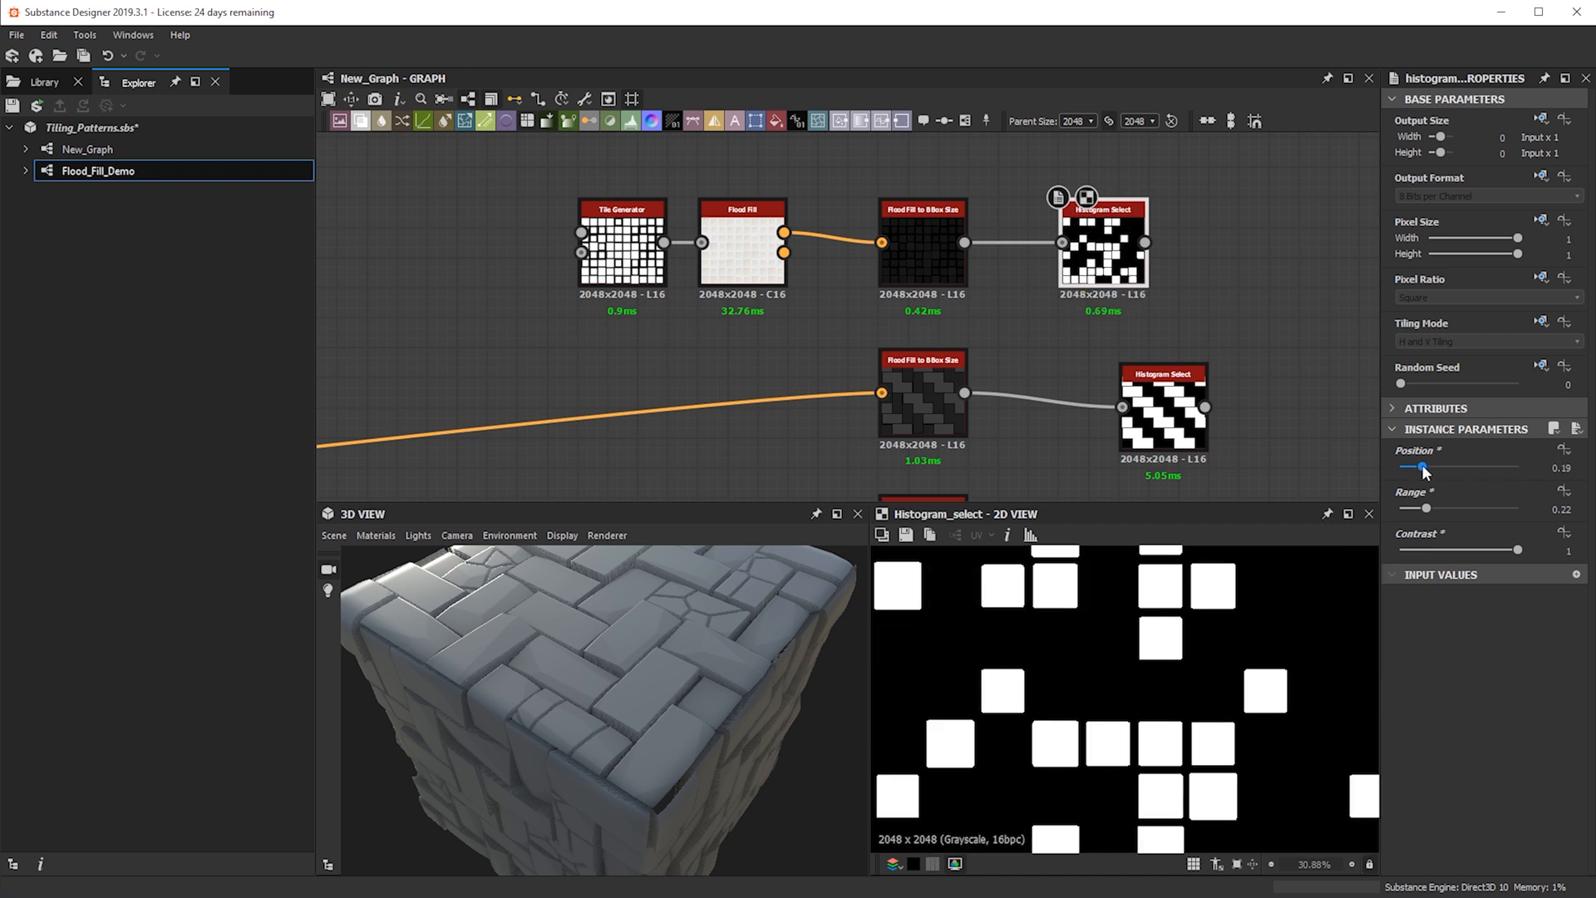
{"action": "scroll", "coordinate": [1147, 660], "scroll_direction": "down", "scroll_amount": 4}
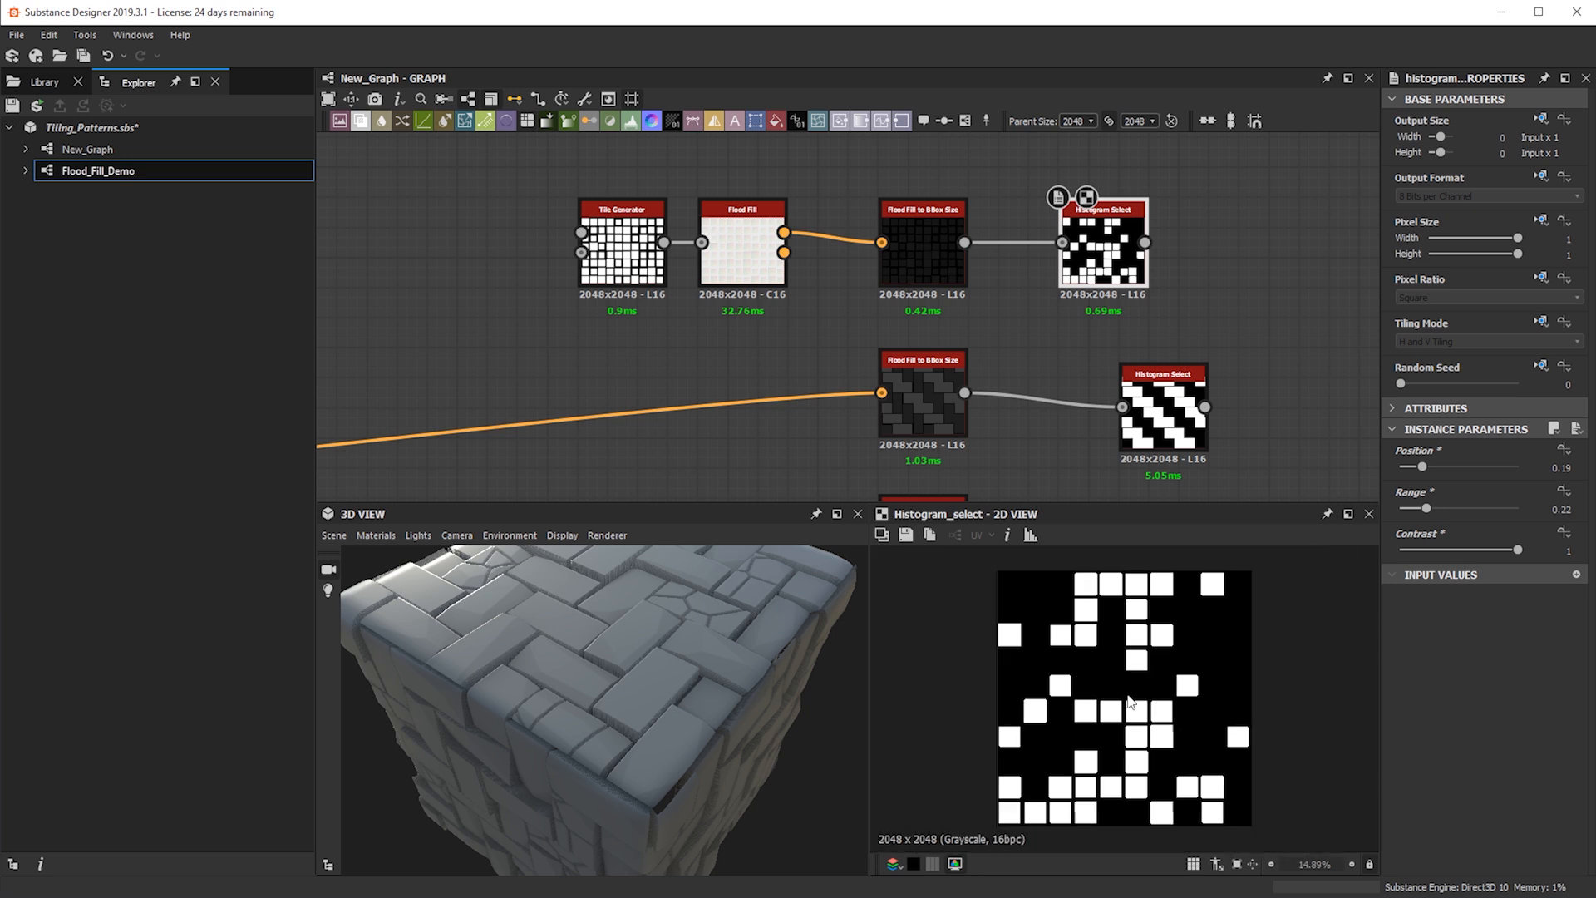
{"action": "scroll", "coordinate": [1159, 626], "scroll_direction": "up", "scroll_amount": 3}
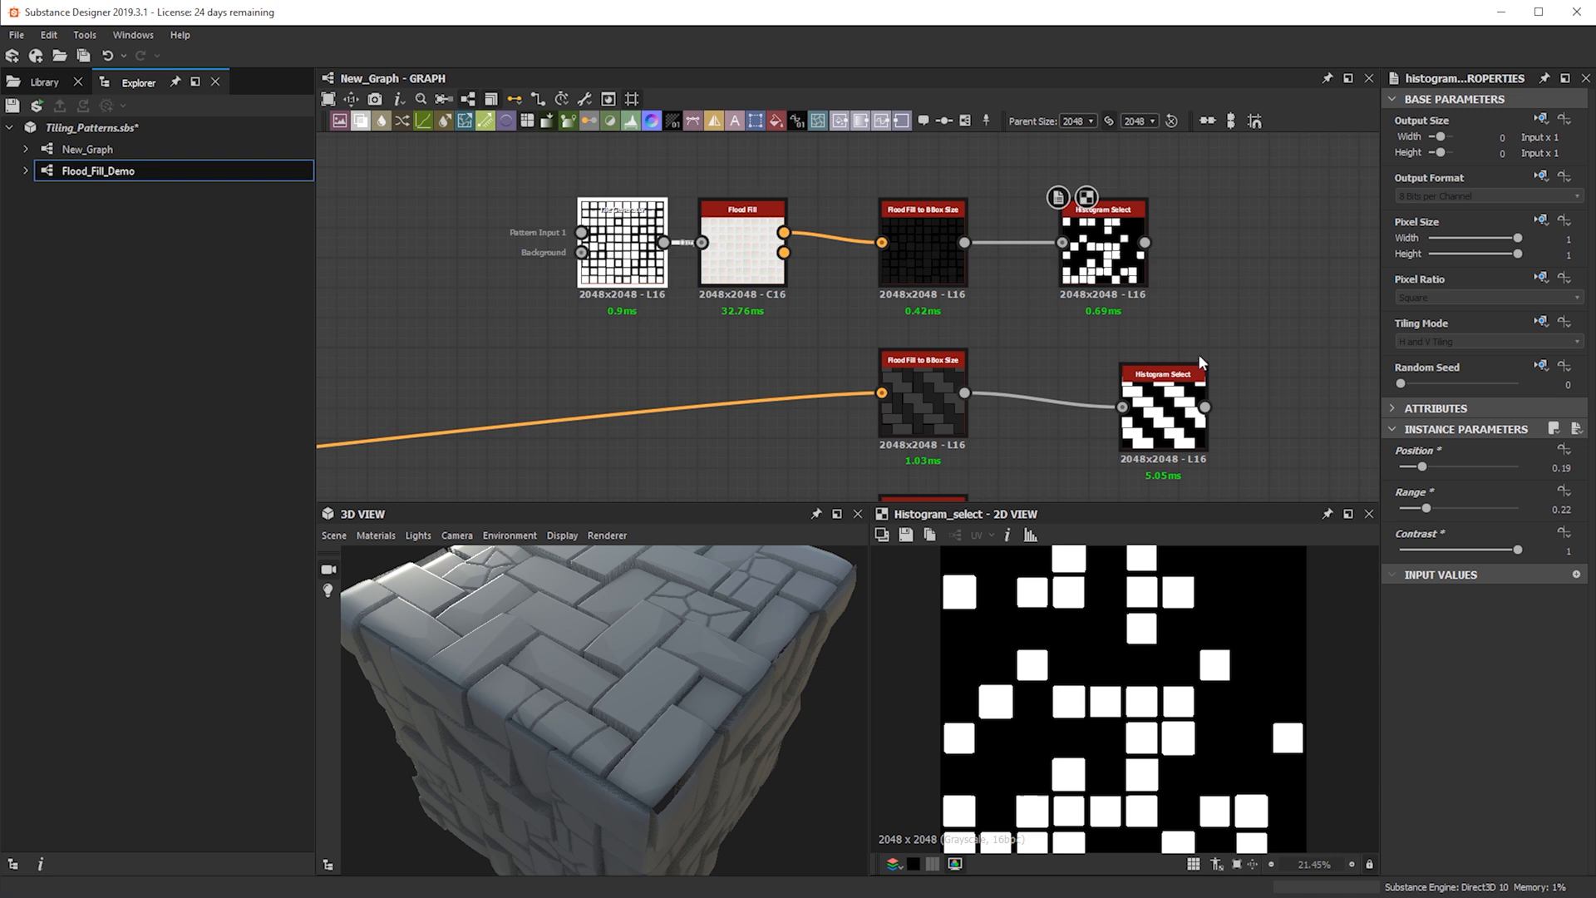
Set the Tile Generator's Scale Random to 0.55 so the squares vary more in size
{"action": "left_click", "coordinate": [646, 242]}
{"action": "scroll", "coordinate": [1488, 711], "scroll_direction": "down", "scroll_amount": 6}
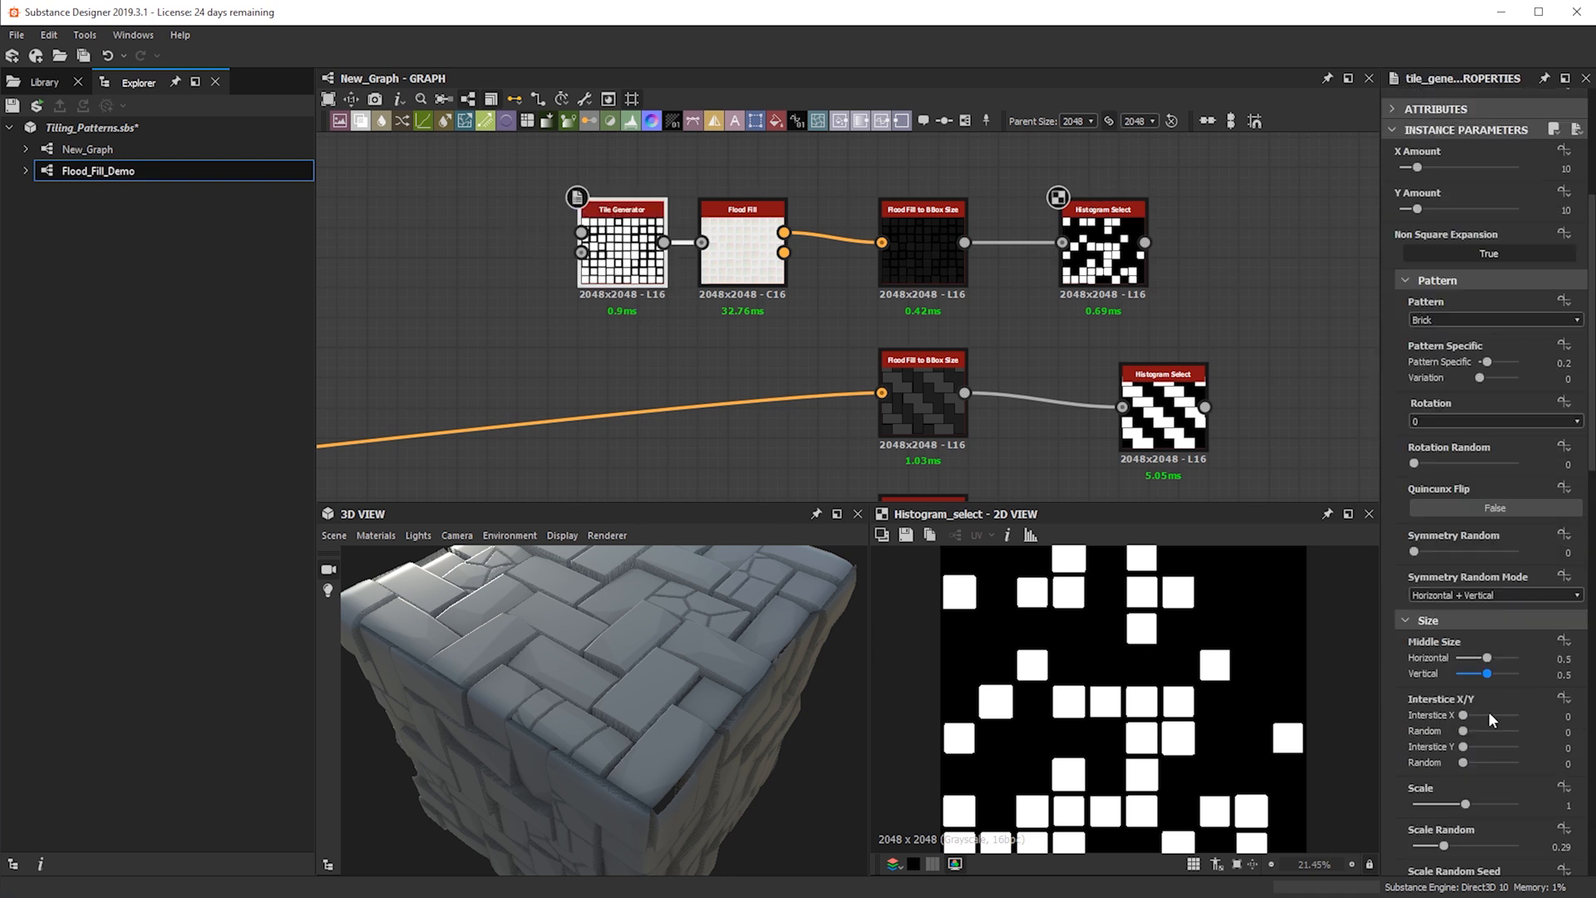
{"action": "left_click_drag", "start_coordinate": [1448, 793], "coordinate": [1470, 795]}
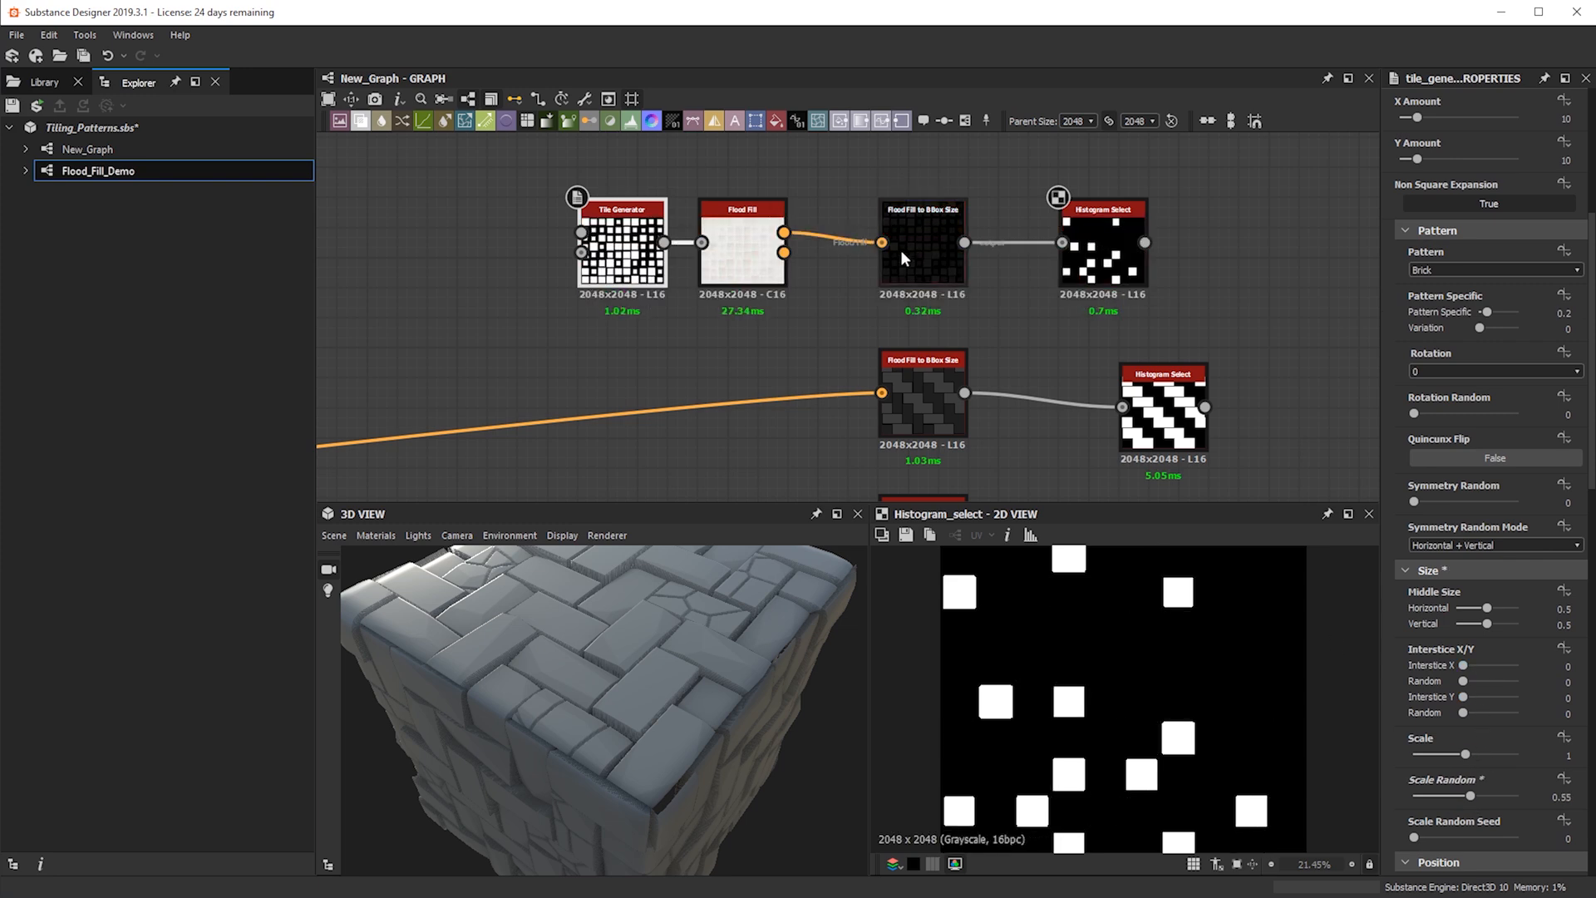
Preview the Flood Fill to BBox Size node fed by the Tile Generator chain and examine its gray values across the squares
{"action": "scroll", "coordinate": [632, 245], "scroll_direction": "up", "scroll_amount": 4}
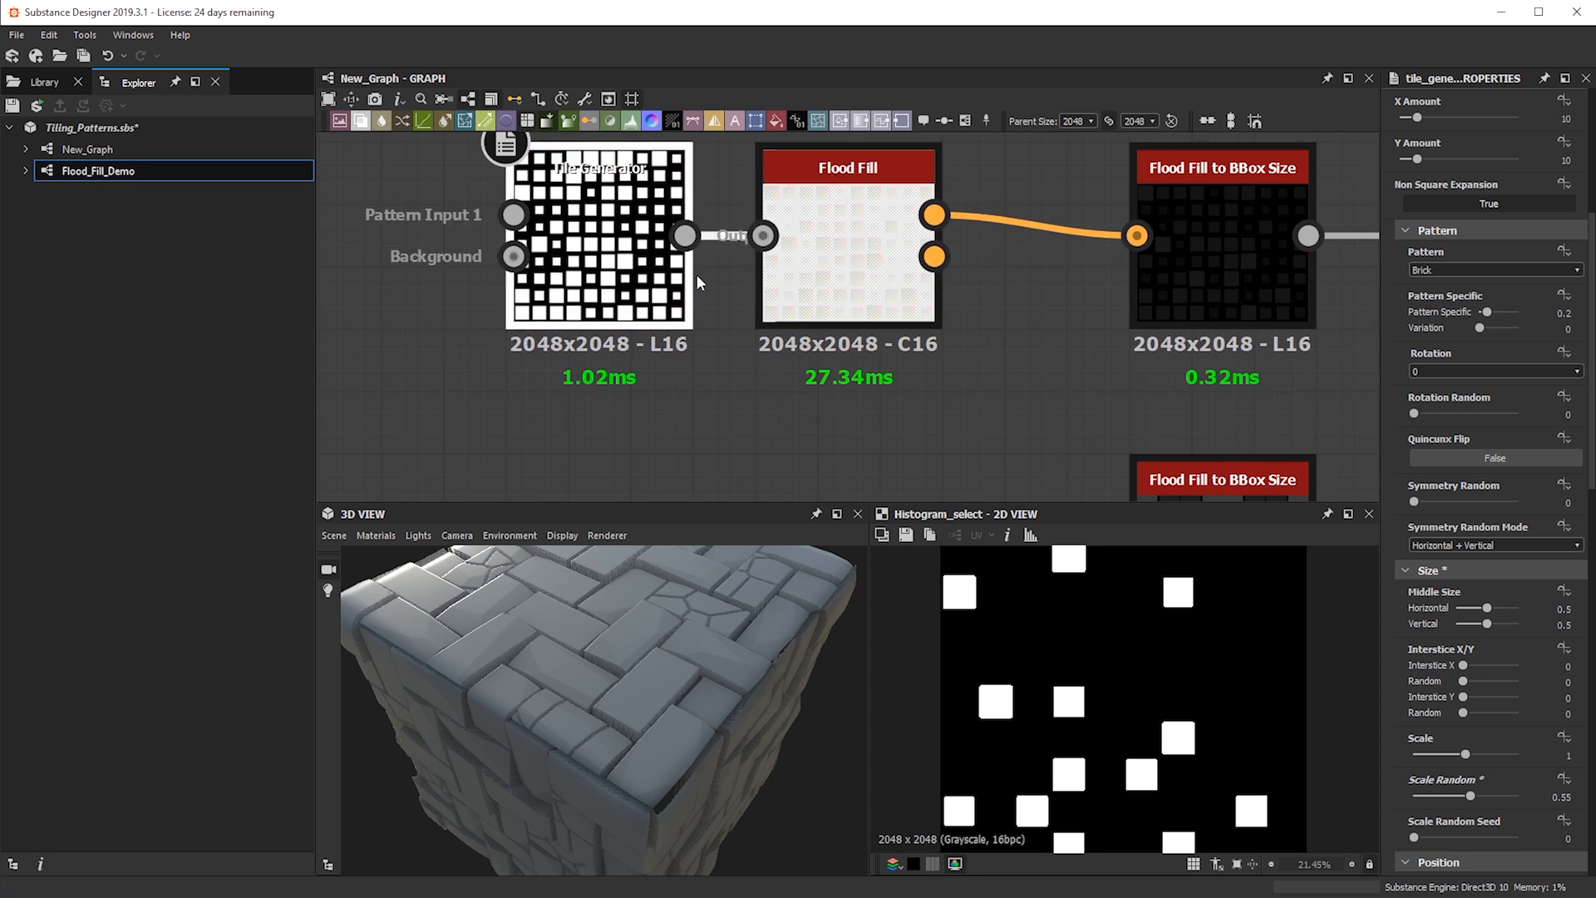
{"action": "left_click", "coordinate": [1185, 261]}
{"action": "double_click", "coordinate": [1185, 261]}
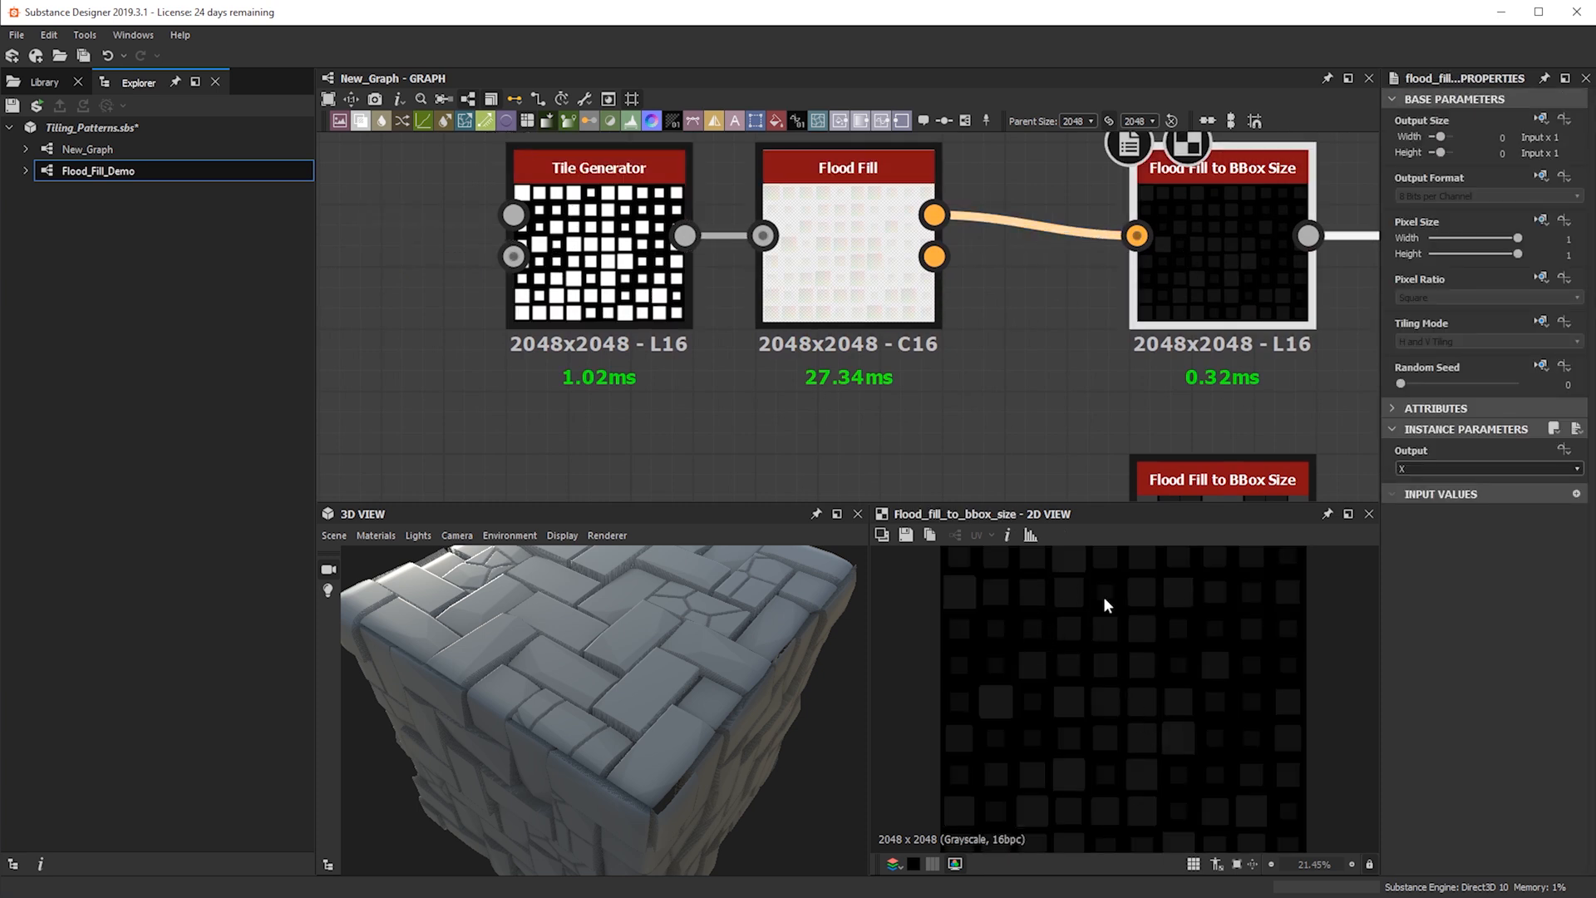
{"action": "scroll", "coordinate": [1246, 701], "scroll_direction": "down", "scroll_amount": 5}
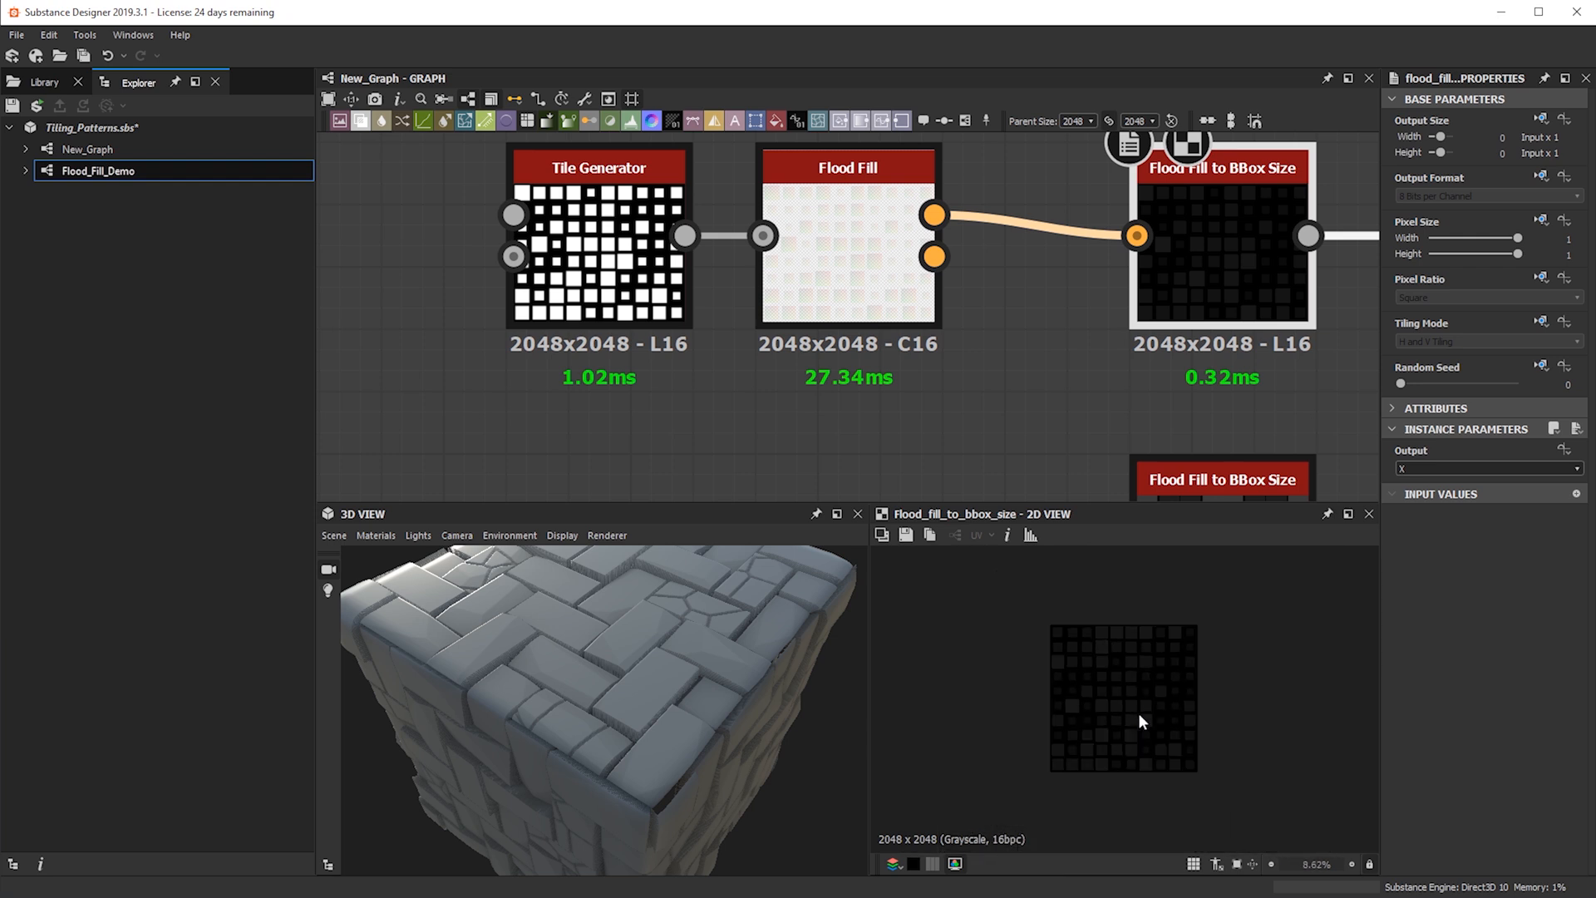
{"action": "scroll", "coordinate": [1144, 650], "scroll_direction": "up", "scroll_amount": 1}
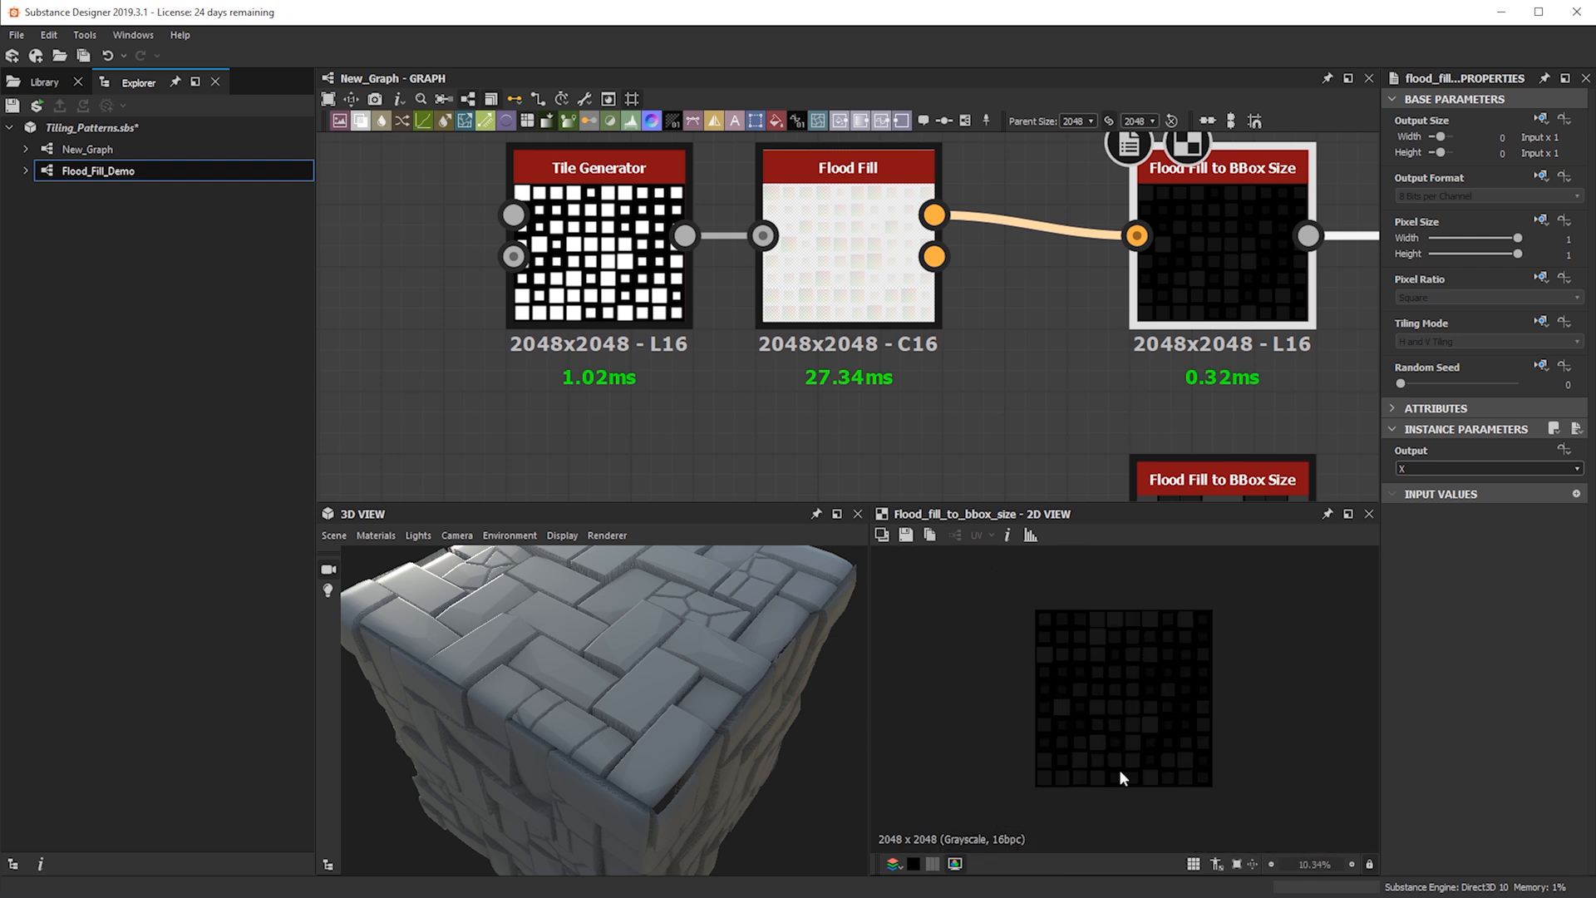
{"action": "scroll", "coordinate": [1120, 697], "scroll_direction": "down", "scroll_amount": 3}
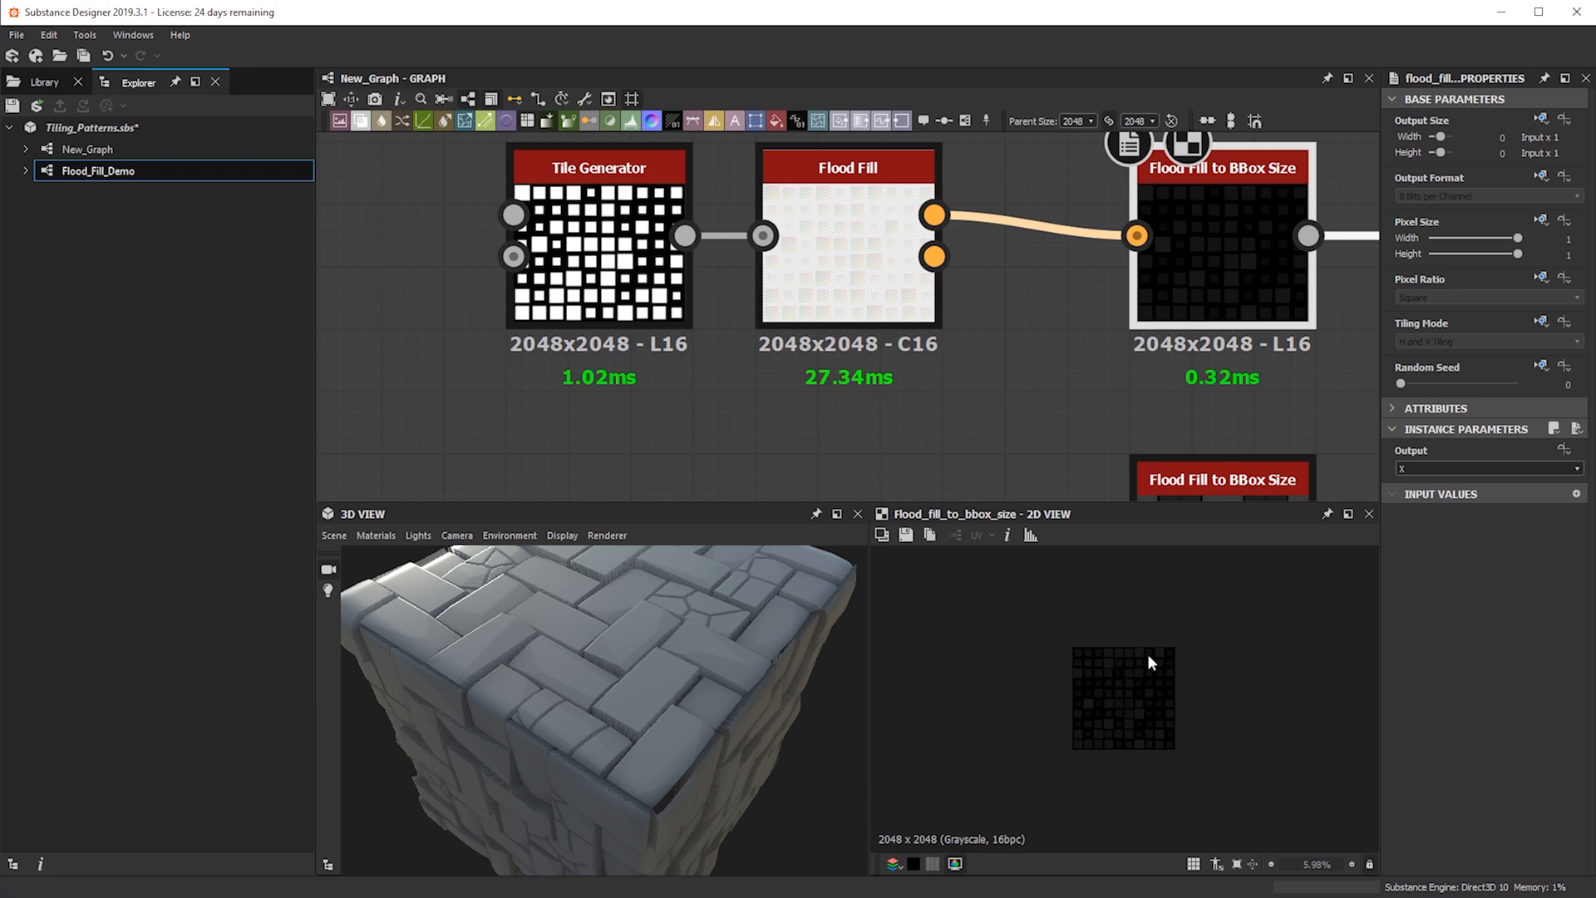
Add a Blend node just after the last Blend of the main height chain
{"action": "scroll", "coordinate": [901, 336], "scroll_direction": "down", "scroll_amount": 2}
{"action": "scroll", "coordinate": [1256, 356], "scroll_direction": "down", "scroll_amount": 3}
{"action": "middle_click_drag", "start_coordinate": [1255, 355], "coordinate": [906, 273]}
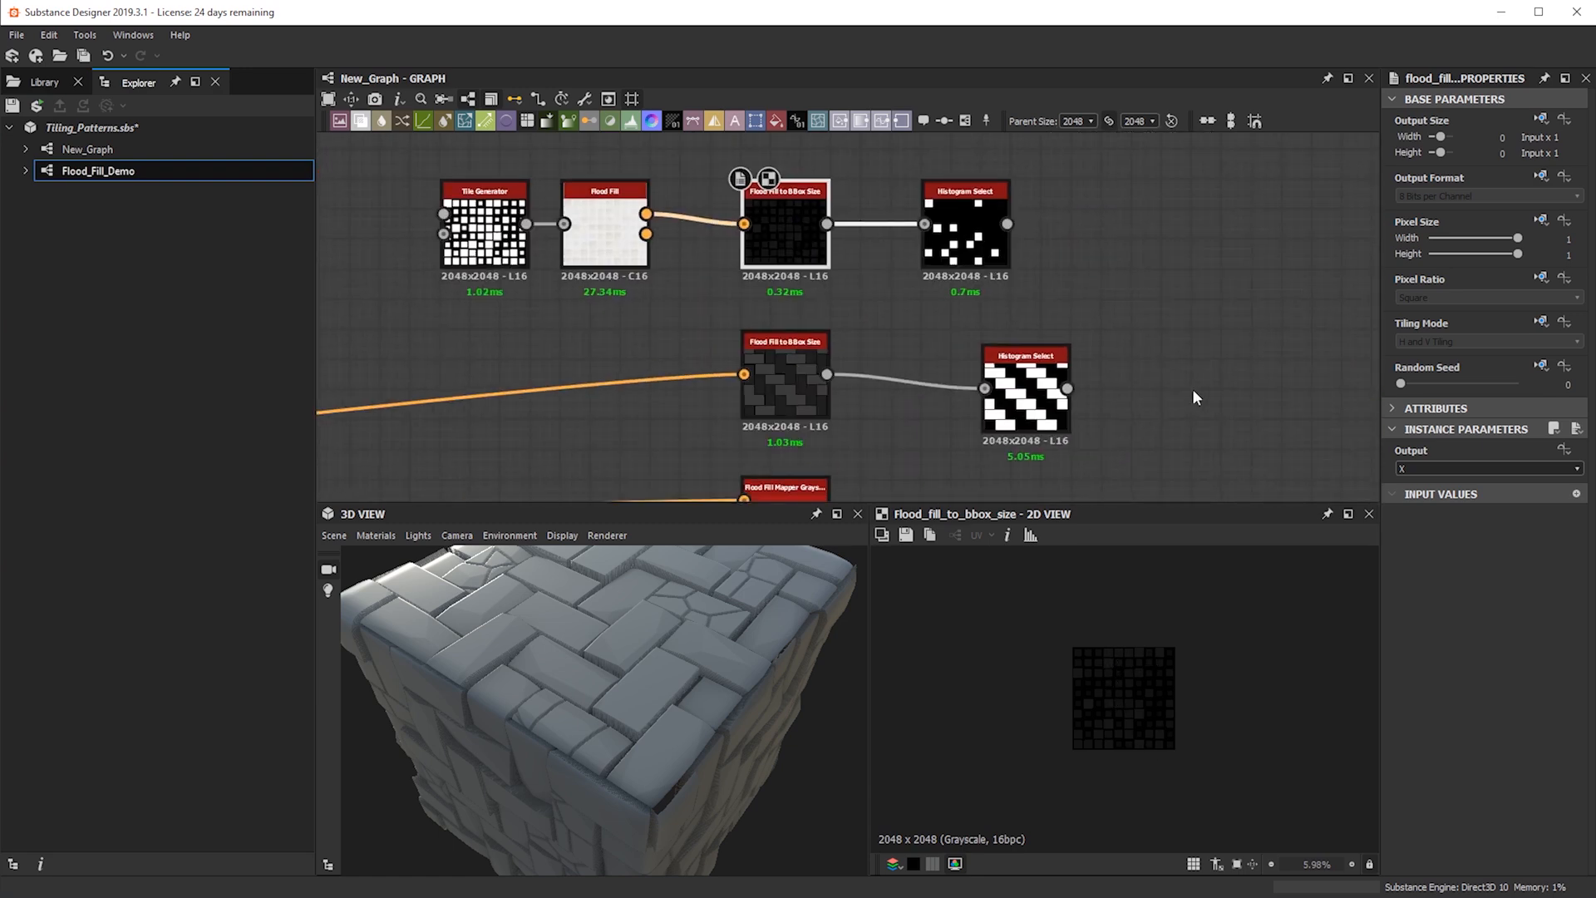
{"action": "scroll", "coordinate": [921, 192], "scroll_direction": "down", "scroll_amount": 2}
{"action": "middle_click_drag", "start_coordinate": [919, 196], "coordinate": [793, 80]}
{"action": "middle_click_drag", "start_coordinate": [1002, 258], "coordinate": [937, 61]}
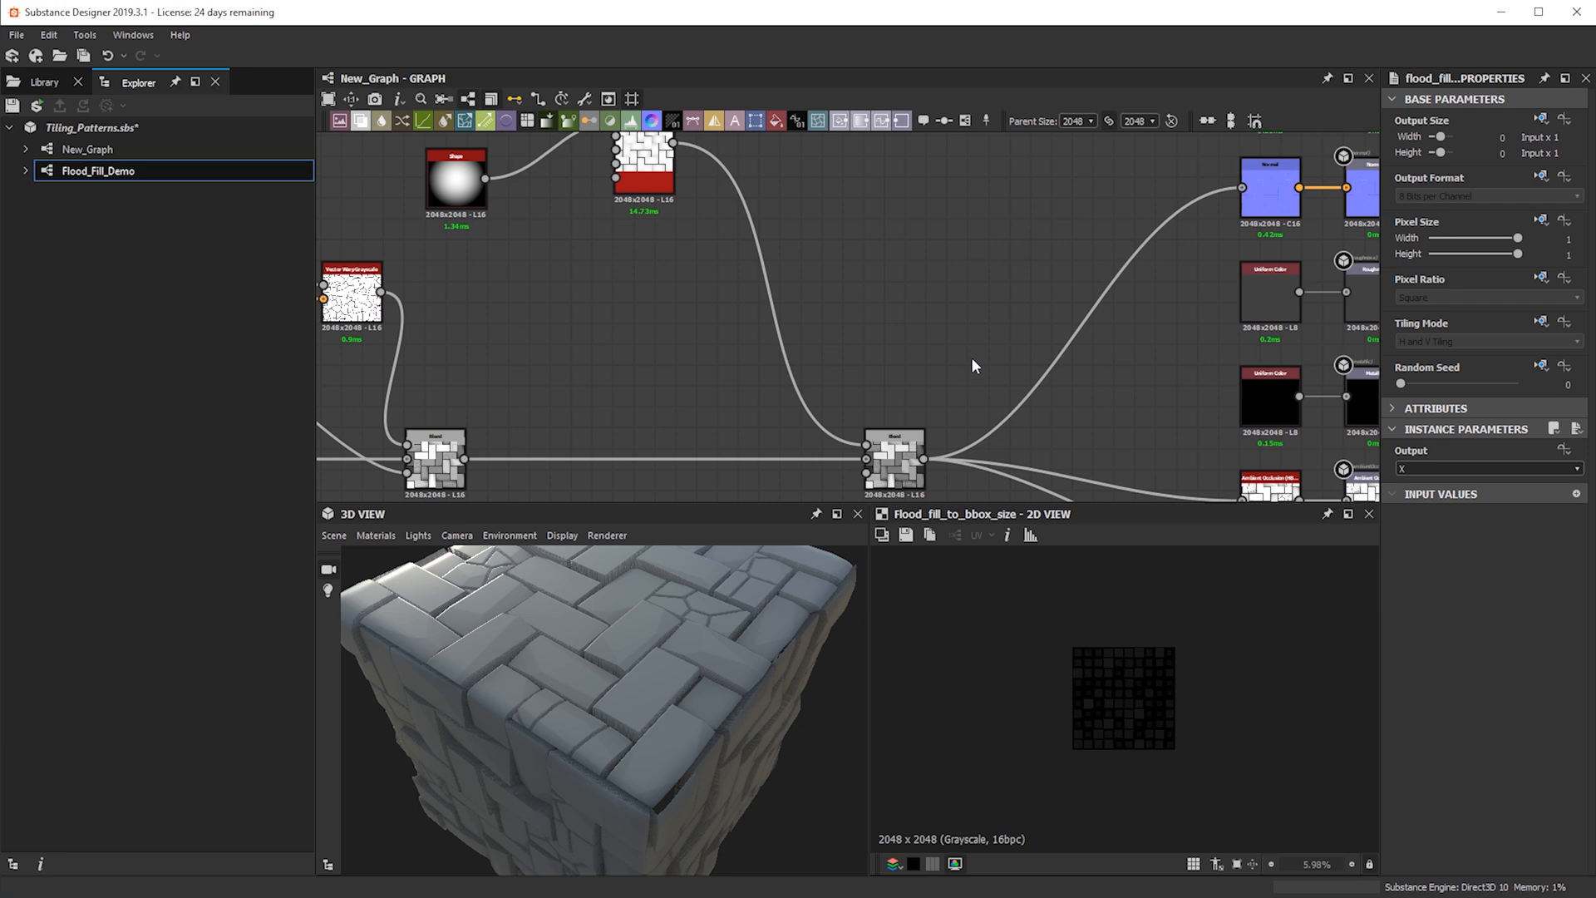
{"action": "key", "text": "space"}
{"action": "type", "text": "blend"}
{"action": "left_click", "coordinate": [1025, 396]}
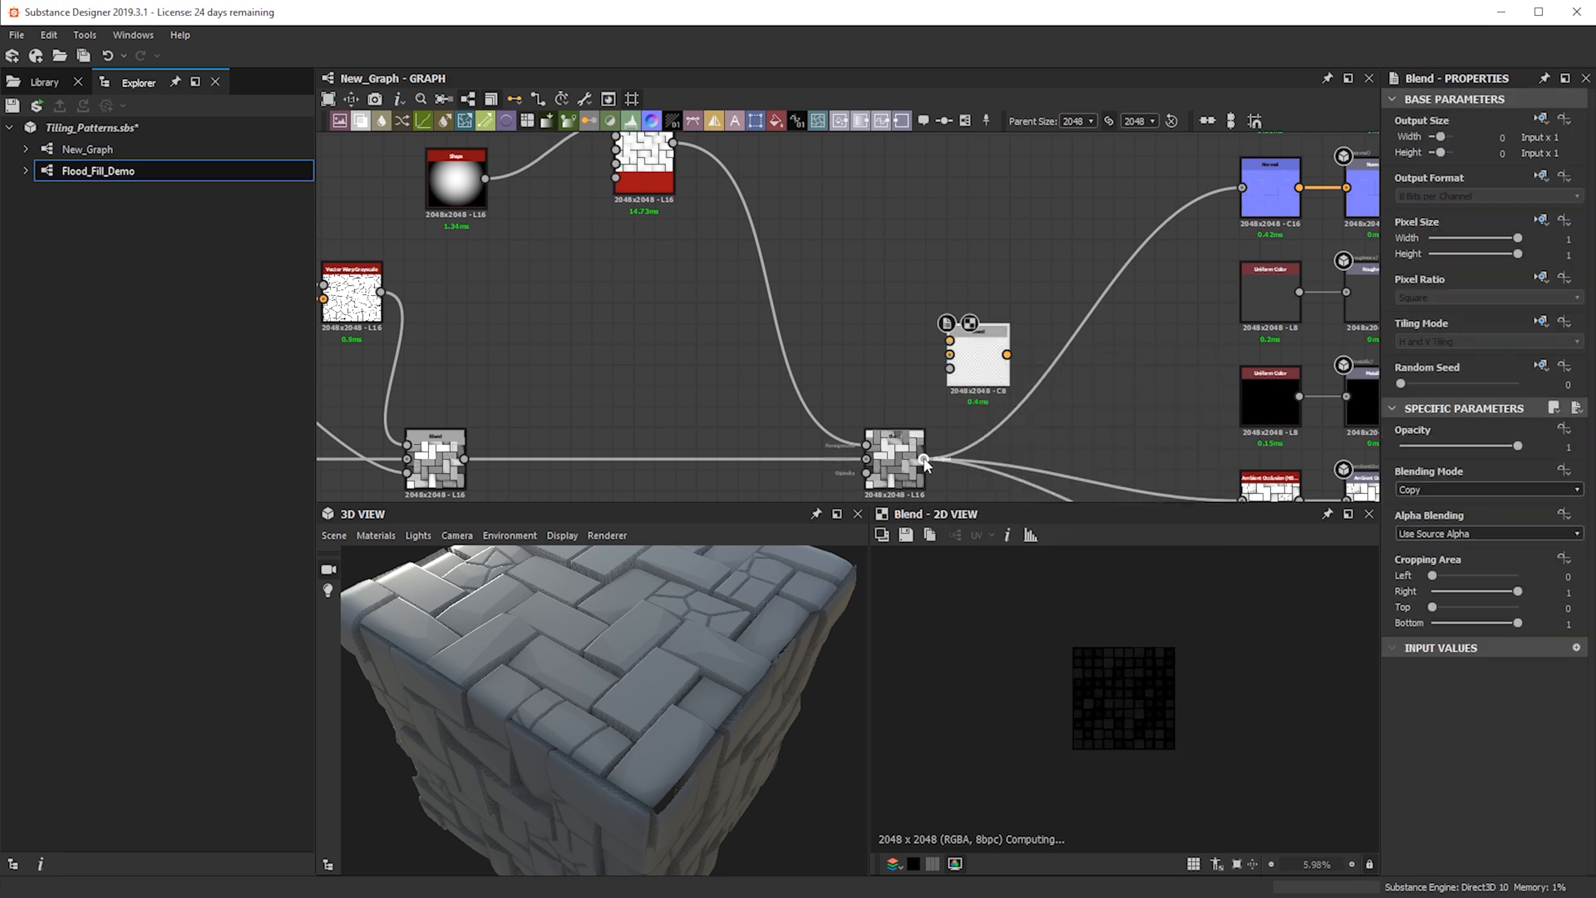
Connect the chain's last Blend to the new Blend's background and the woven tiles' Histogram Select to its opacity input
{"action": "scroll", "coordinate": [895, 298], "scroll_direction": "down", "scroll_amount": 3}
{"action": "left_click_drag", "start_coordinate": [732, 632], "coordinate": [687, 691]}
{"action": "middle_click_drag", "start_coordinate": [581, 282], "coordinate": [749, 407]}
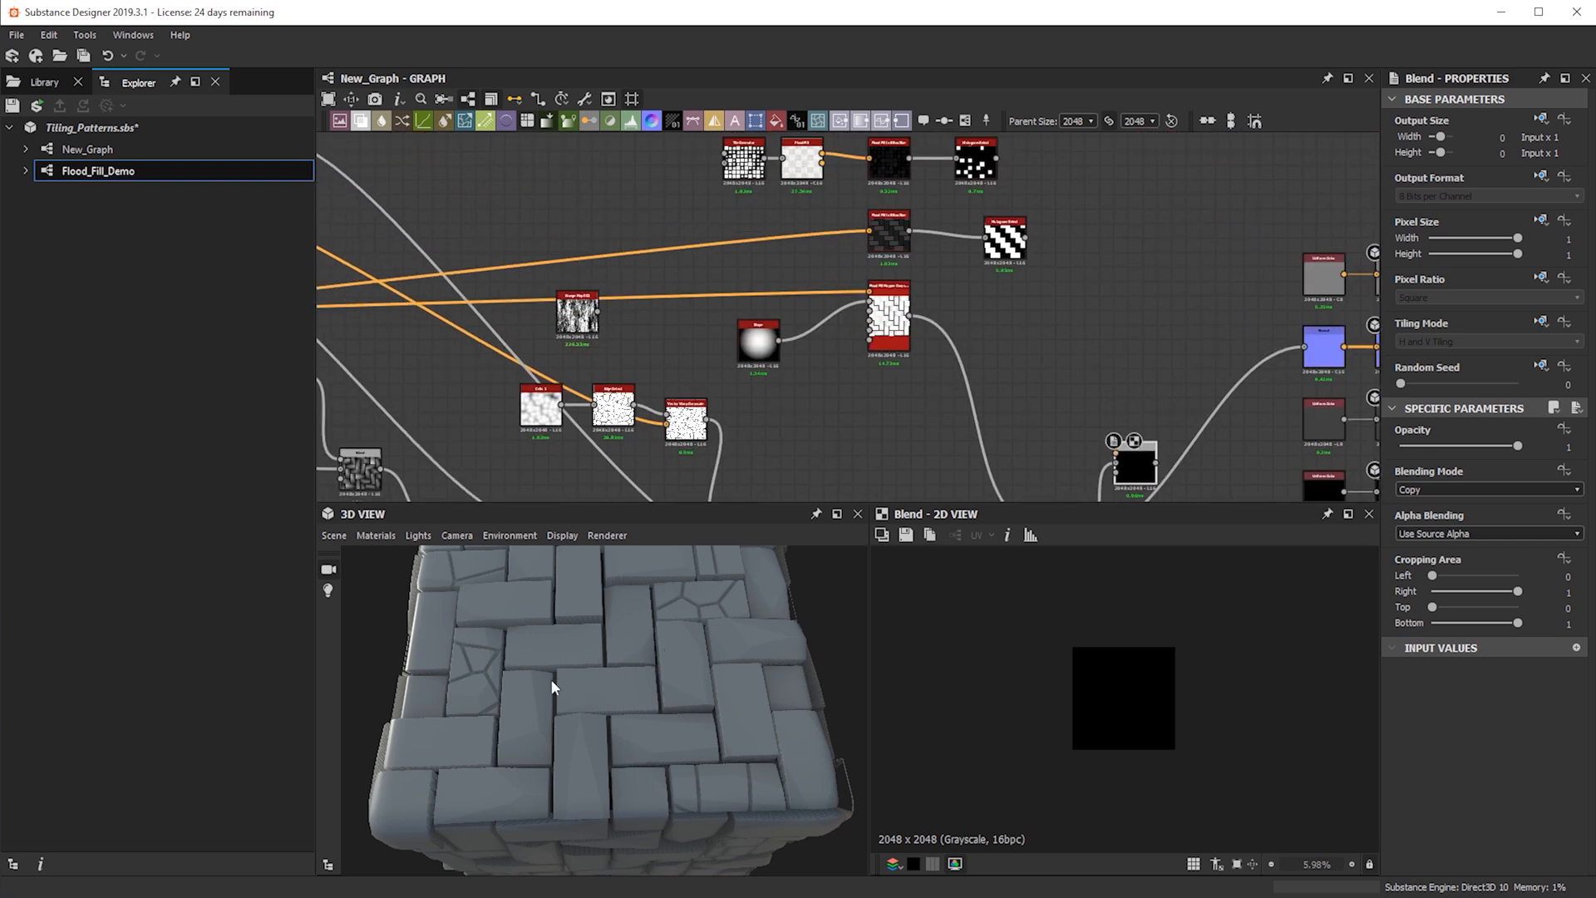
{"action": "left_click_drag", "start_coordinate": [531, 683], "coordinate": [624, 638]}
{"action": "scroll", "coordinate": [980, 280], "scroll_direction": "down", "scroll_amount": 1}
{"action": "middle_click_drag", "start_coordinate": [979, 280], "coordinate": [883, 244]}
{"action": "left_click_drag", "start_coordinate": [923, 203], "coordinate": [996, 385]}
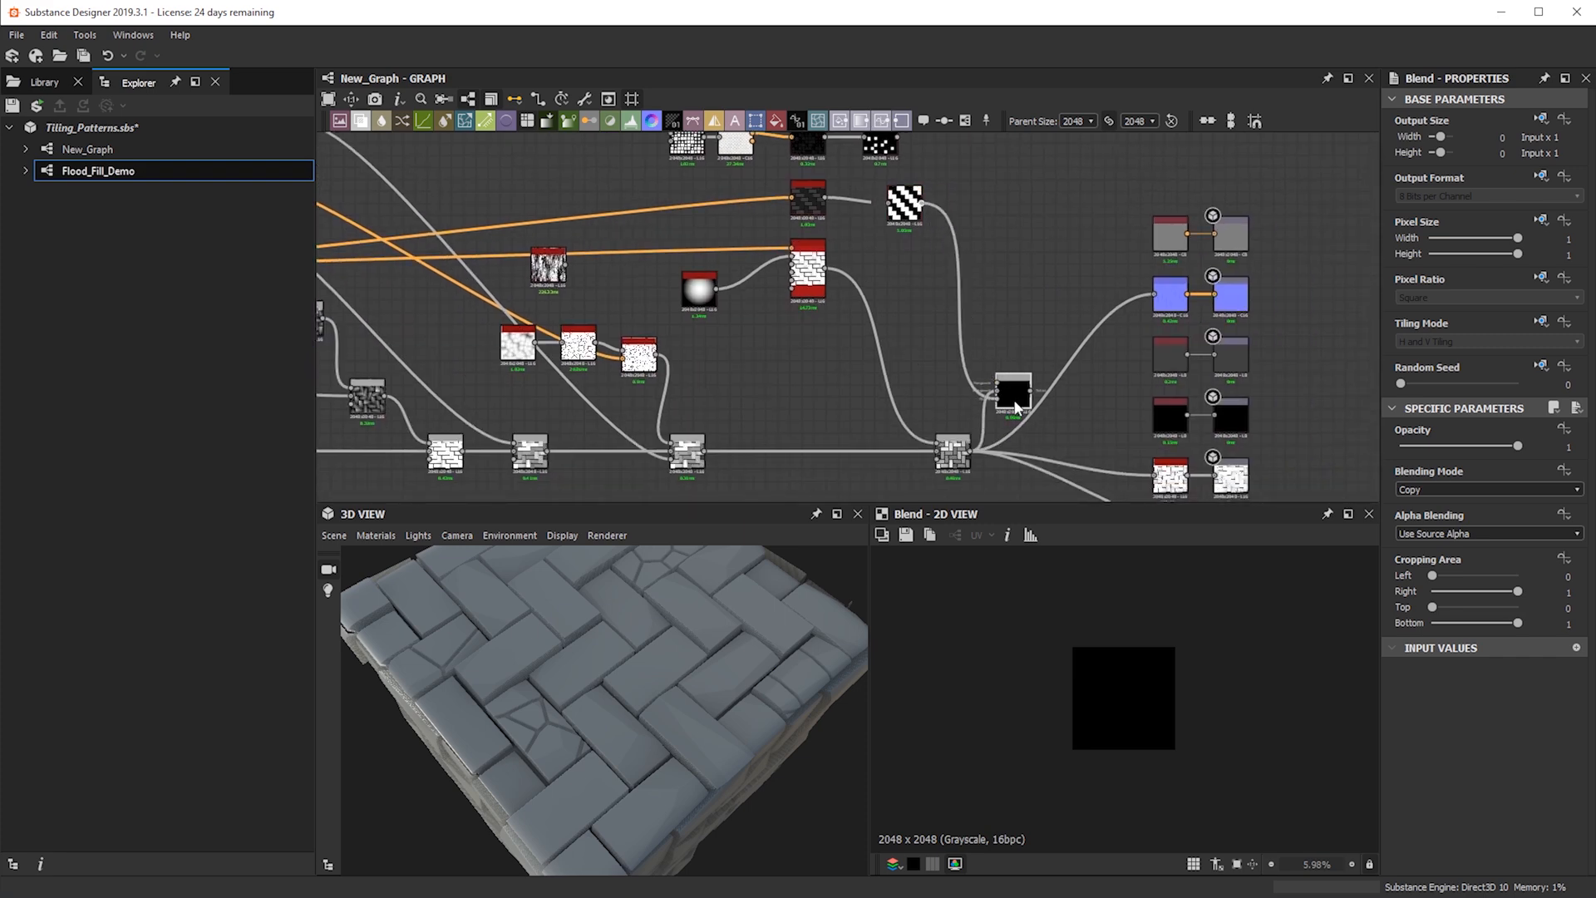
{"action": "scroll", "coordinate": [1172, 717], "scroll_direction": "up", "scroll_amount": 5}
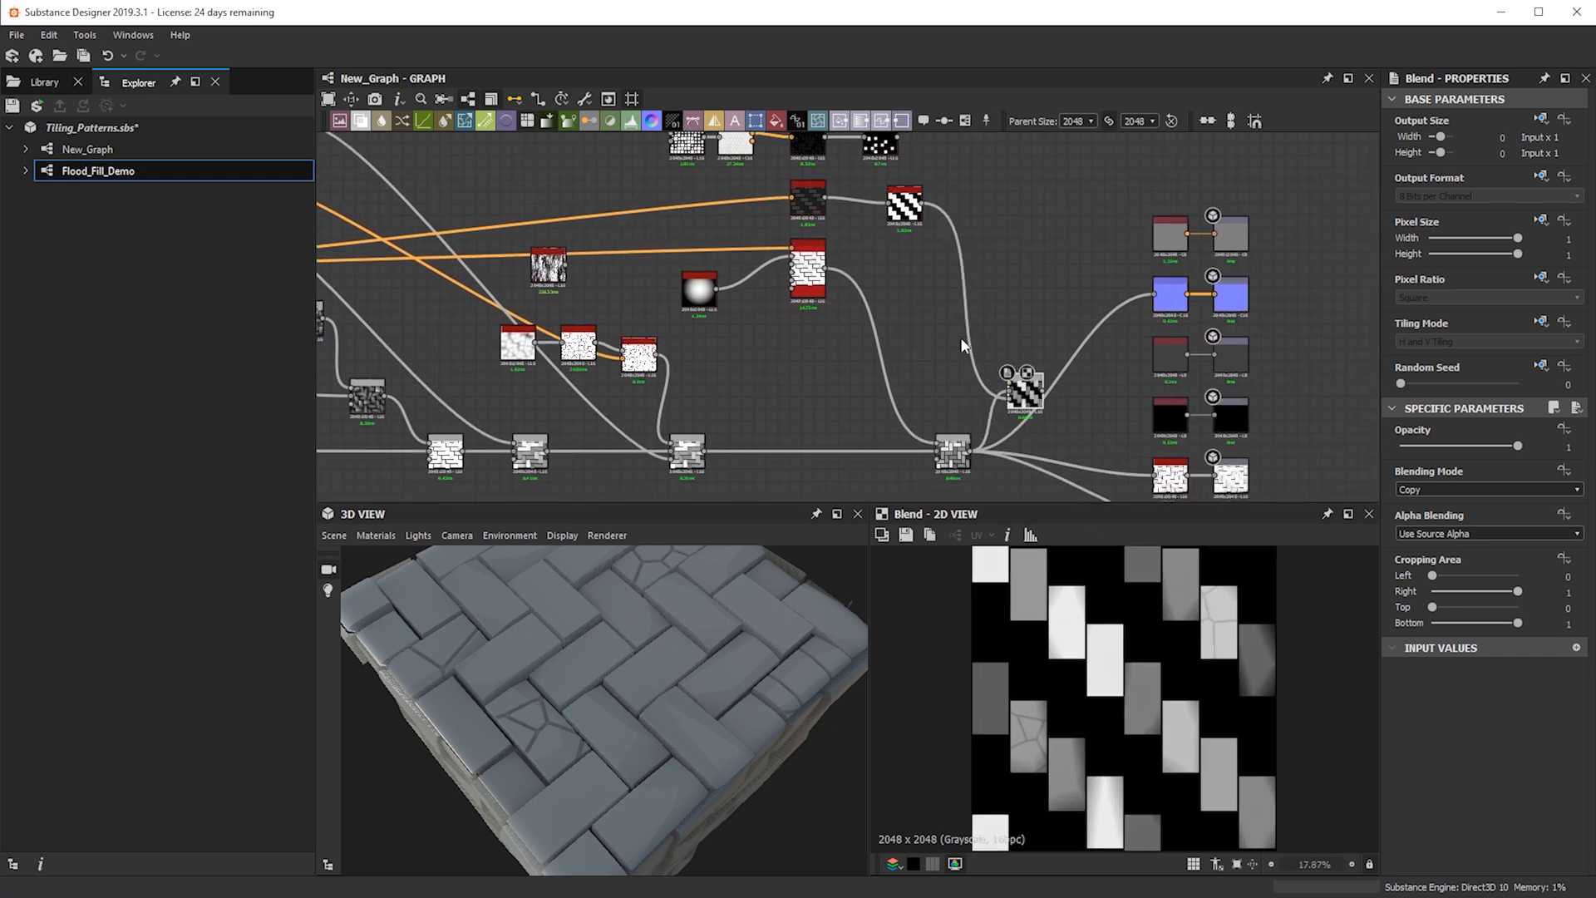
{"action": "scroll", "coordinate": [1016, 395], "scroll_direction": "up", "scroll_amount": 3}
Connect the Vector Warp Grayscale crack pattern to the new Blend's foreground input
{"action": "scroll", "coordinate": [579, 254], "scroll_direction": "down", "scroll_amount": 2}
{"action": "middle_click_drag", "start_coordinate": [579, 255], "coordinate": [774, 324]}
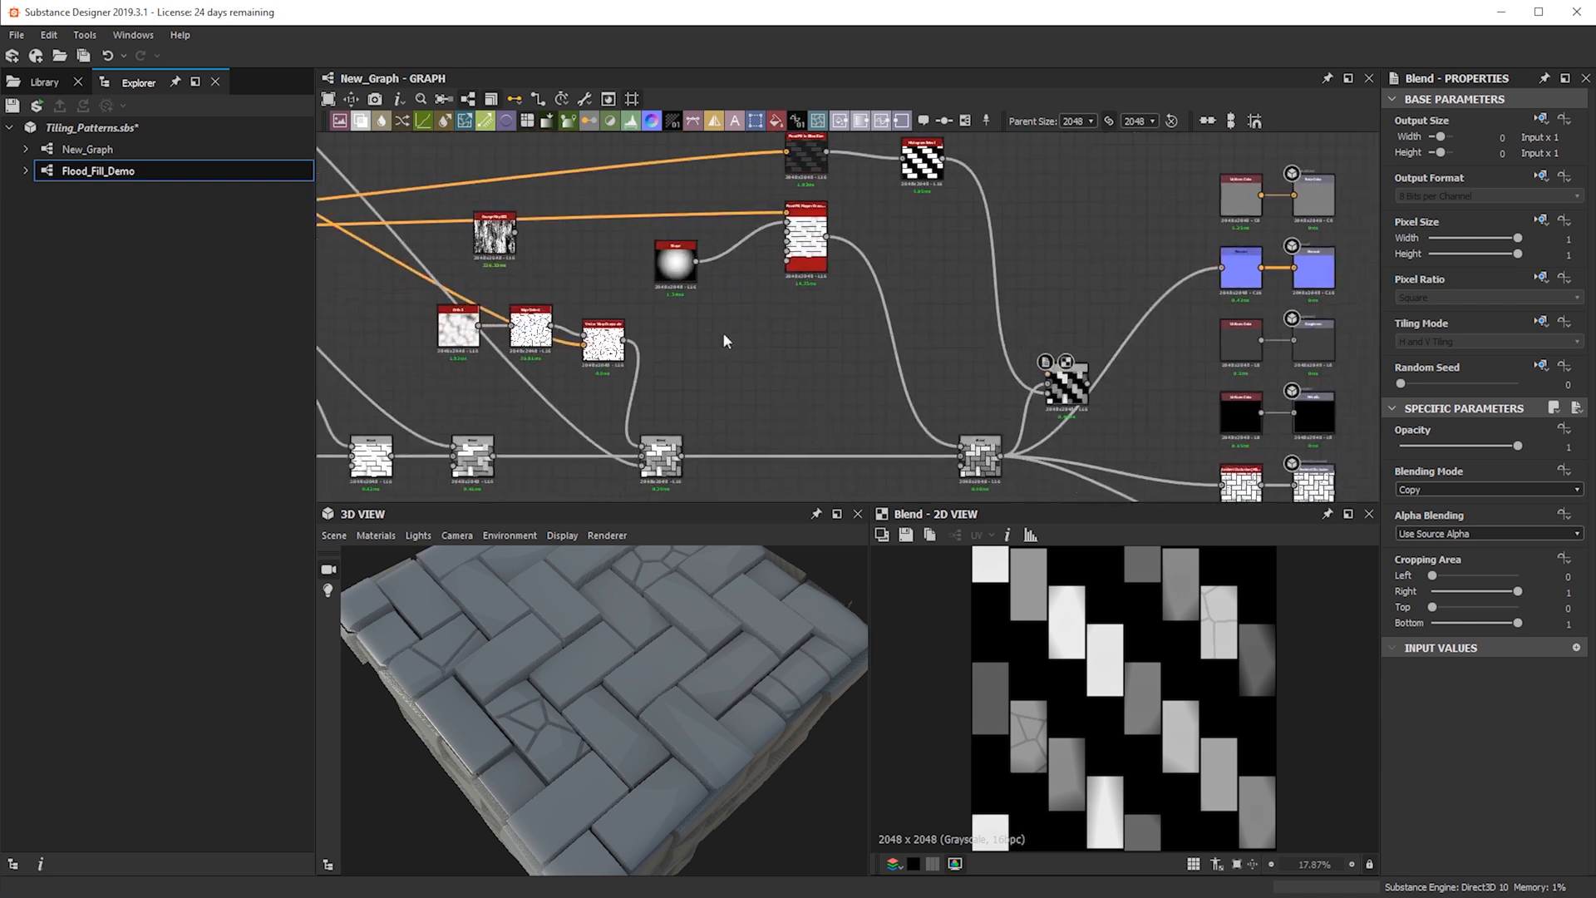
{"action": "left_click_drag", "start_coordinate": [624, 341], "coordinate": [1085, 392]}
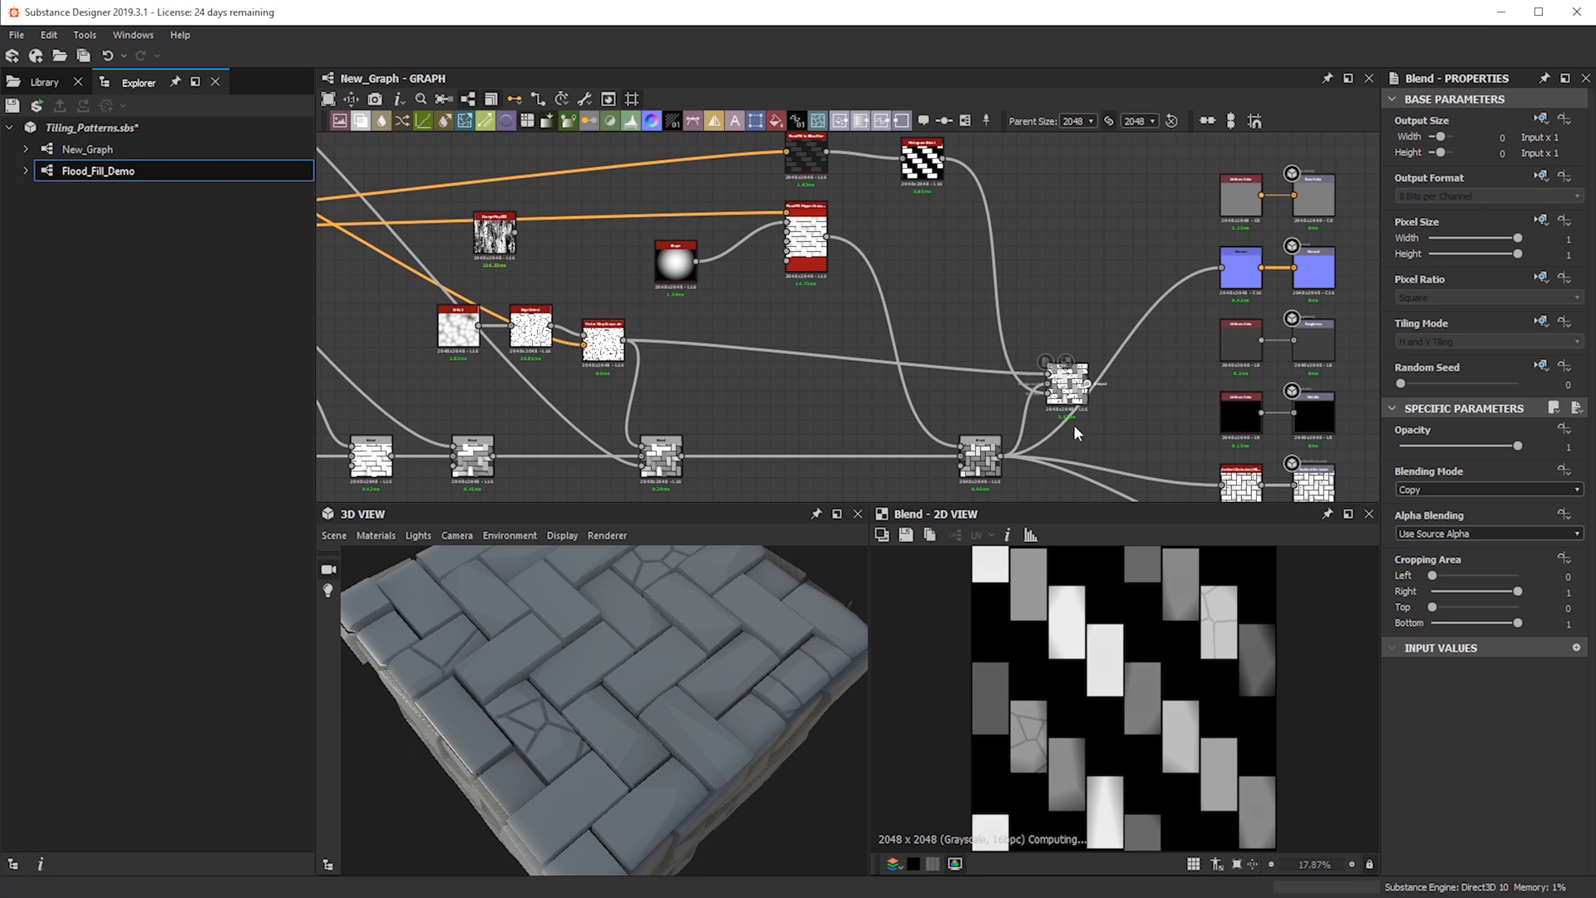
{"action": "left_click", "coordinate": [1078, 401]}
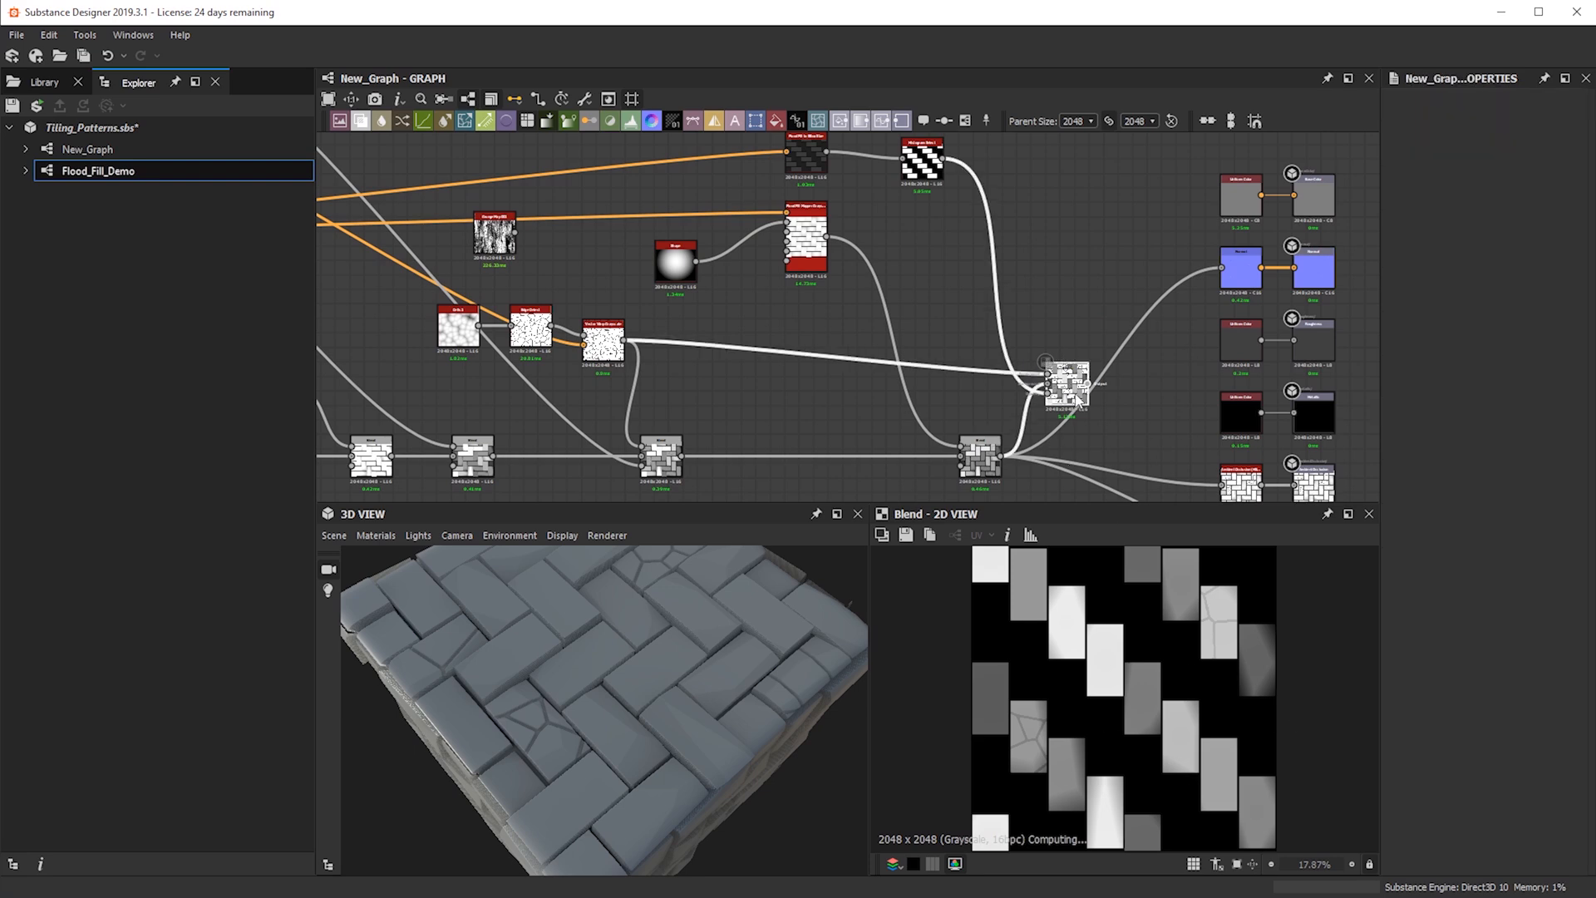
Transfer the previous Blend's outgoing connections to the new Blend and check the cracked tiles on the 3D model
{"action": "scroll", "coordinate": [1077, 384], "scroll_direction": "up", "scroll_amount": 3}
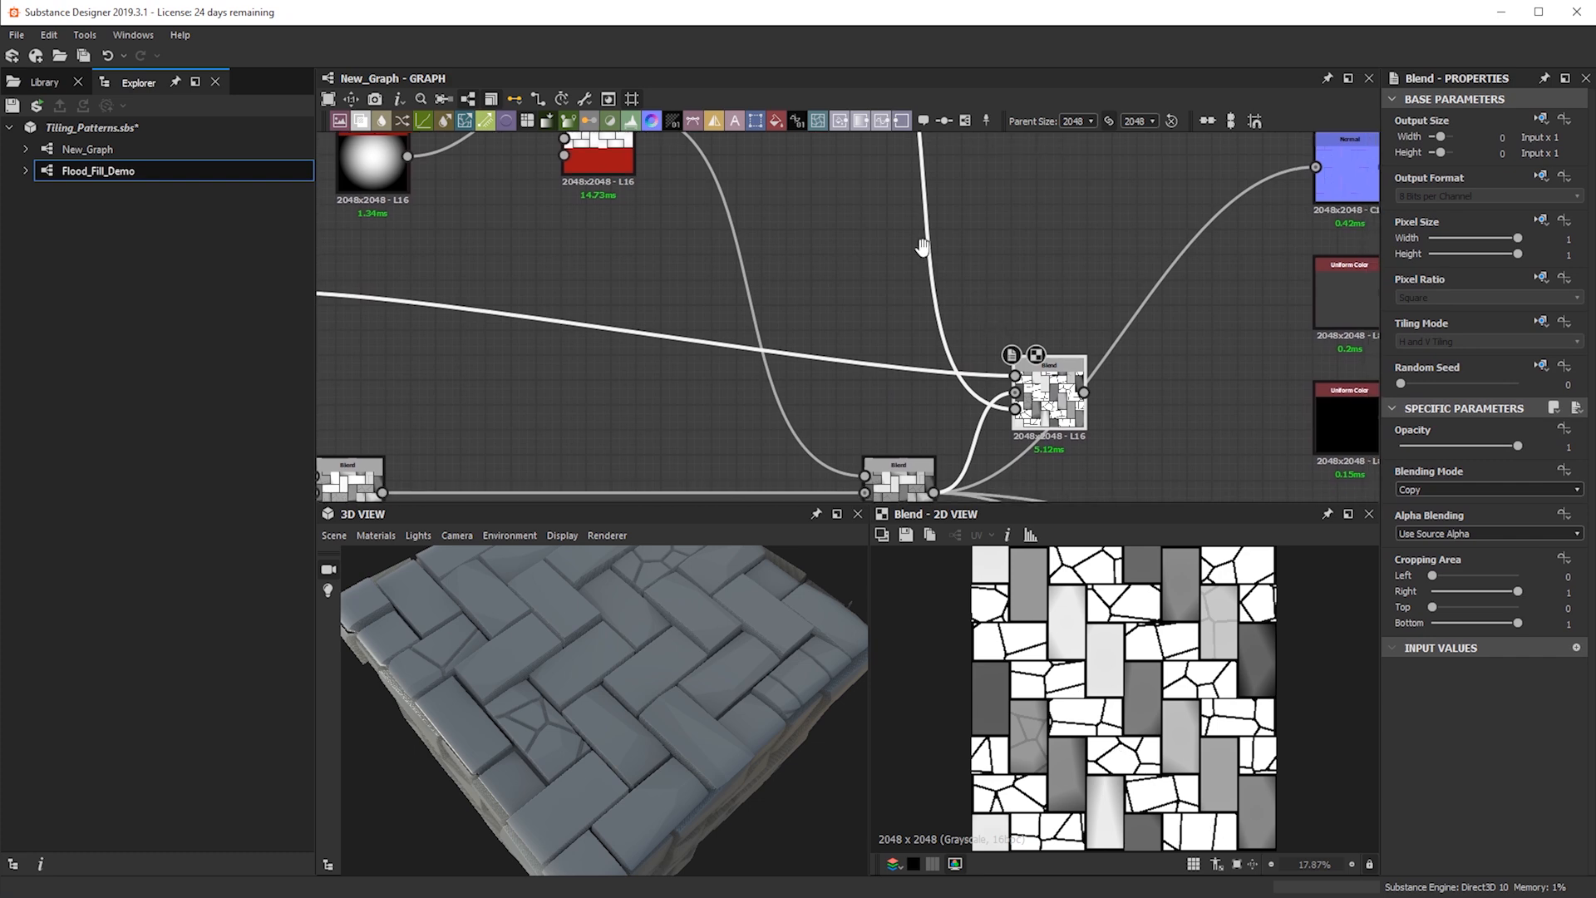
{"action": "middle_click_drag", "start_coordinate": [939, 499], "coordinate": [1014, 446]}
{"action": "left_click_drag", "start_coordinate": [1022, 424], "coordinate": [1172, 324], "text": "shift"}
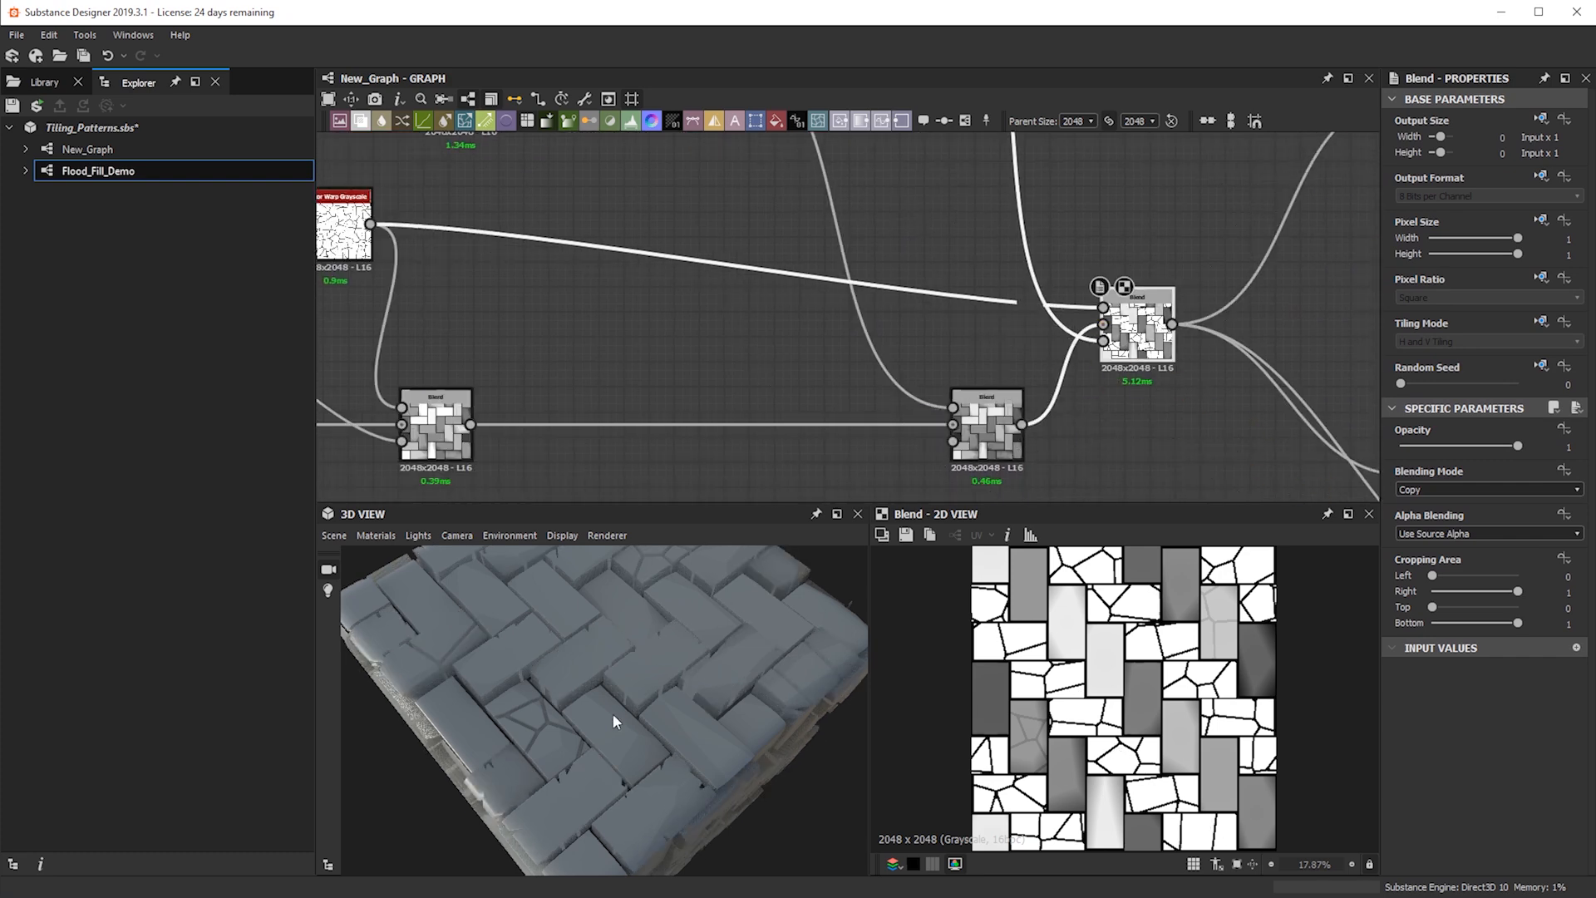
{"action": "left_click_drag", "start_coordinate": [633, 711], "coordinate": [728, 751]}
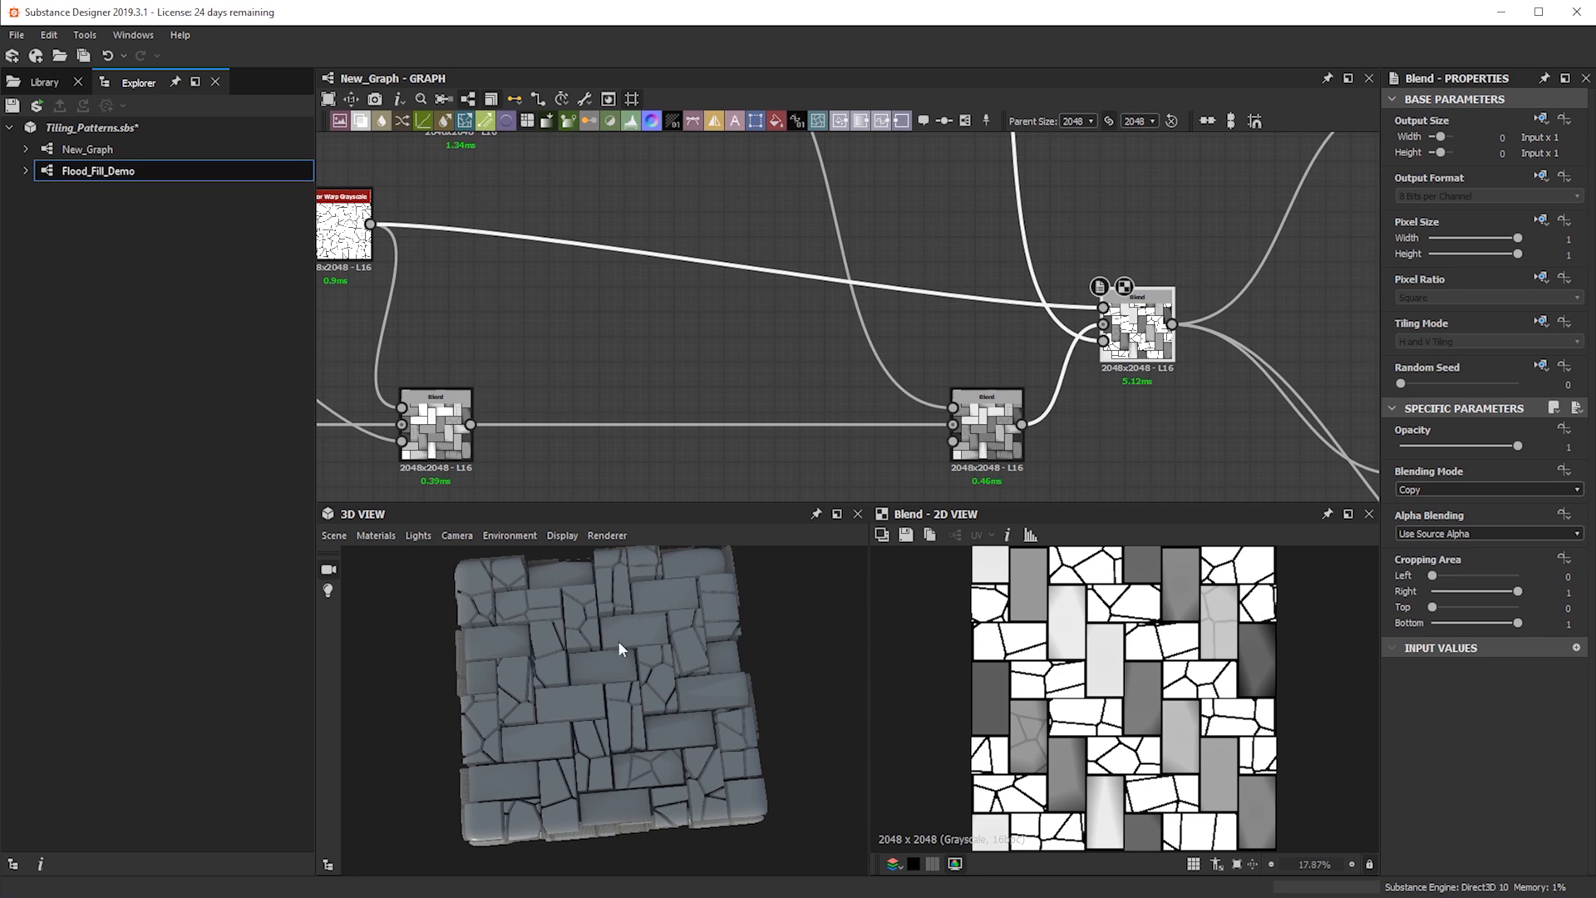
Line the new Blend up with the chain and set its opacity and the earlier crack Blend's opacity to 0.17
{"action": "left_click_drag", "start_coordinate": [1138, 328], "coordinate": [1138, 415]}
{"action": "left_click_drag", "start_coordinate": [1518, 446], "coordinate": [1405, 446]}
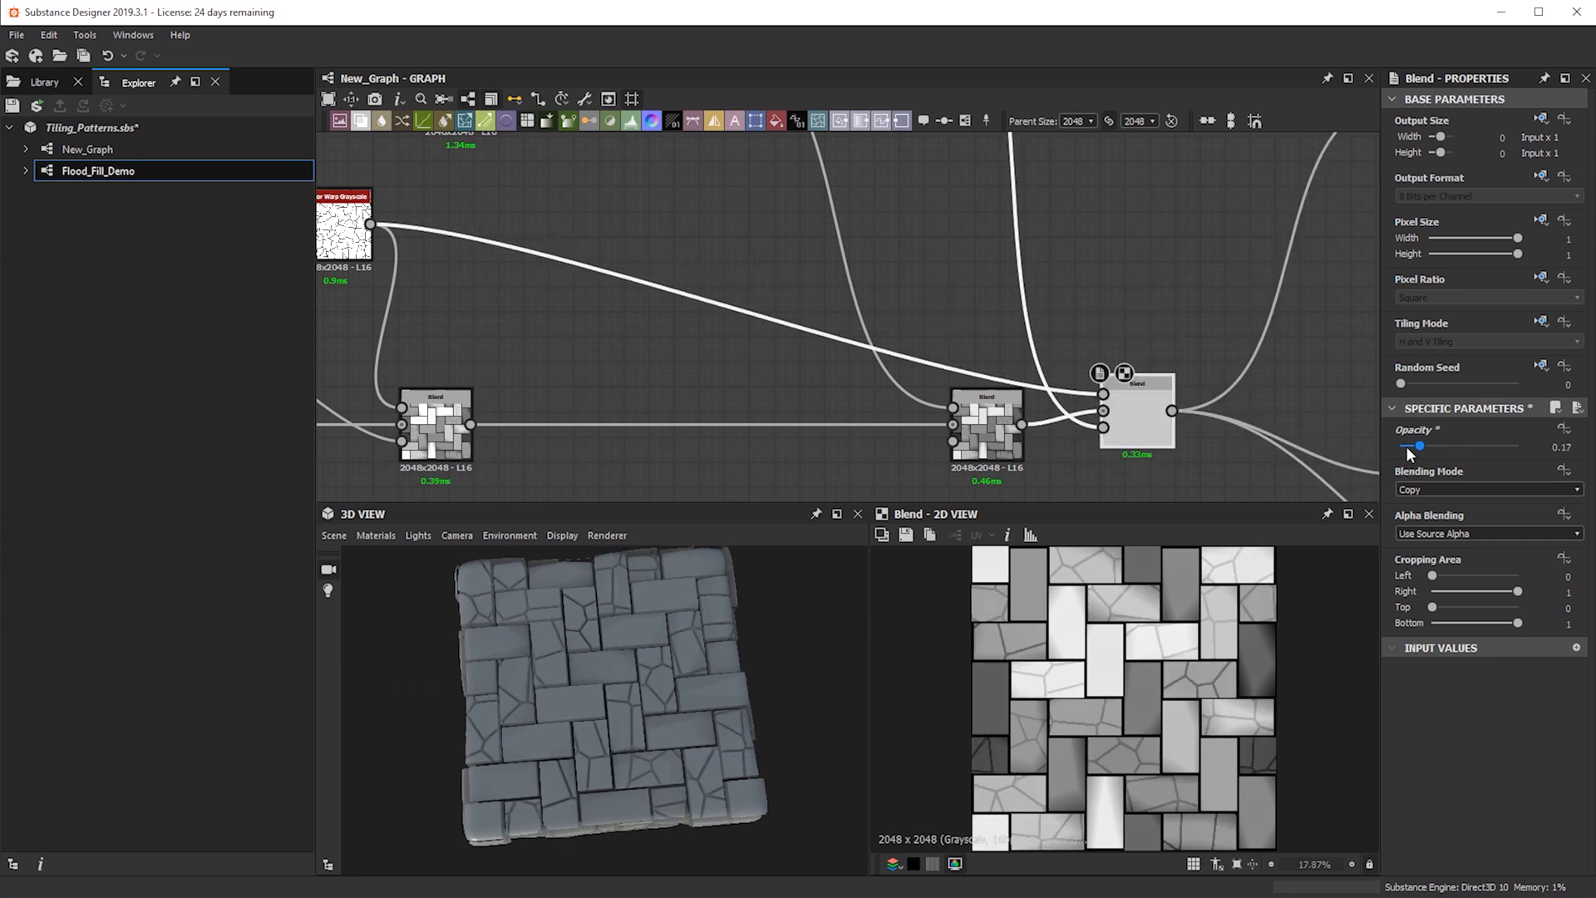
{"action": "scroll", "coordinate": [764, 332], "scroll_direction": "down", "scroll_amount": 2}
{"action": "middle_click_drag", "start_coordinate": [533, 408], "coordinate": [672, 408]}
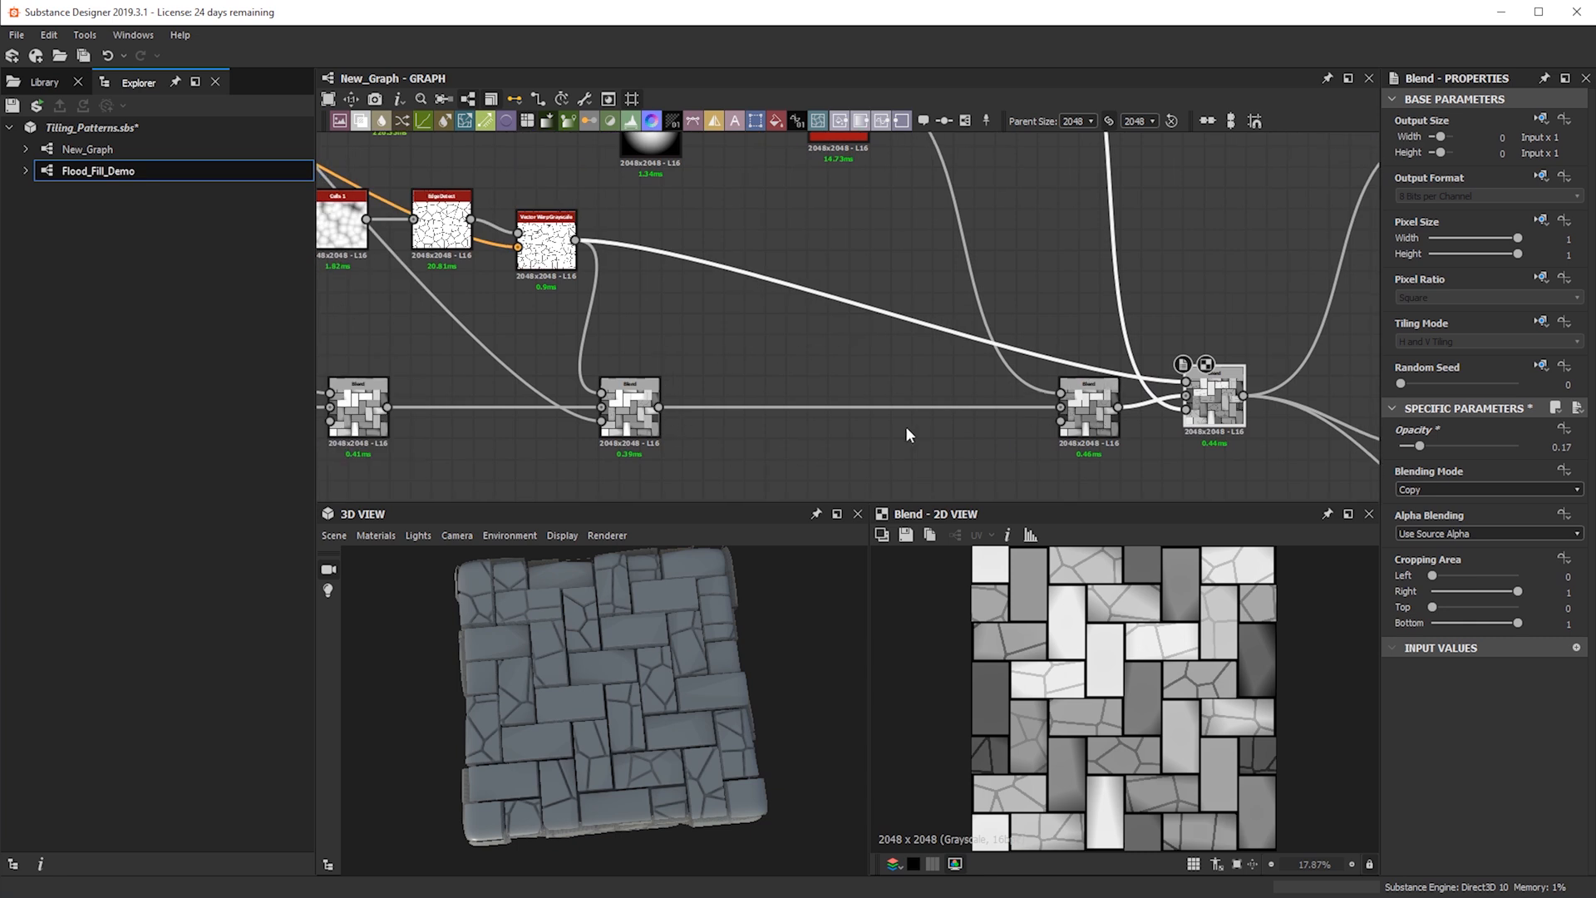
{"action": "middle_click_drag", "start_coordinate": [548, 429], "coordinate": [605, 429]}
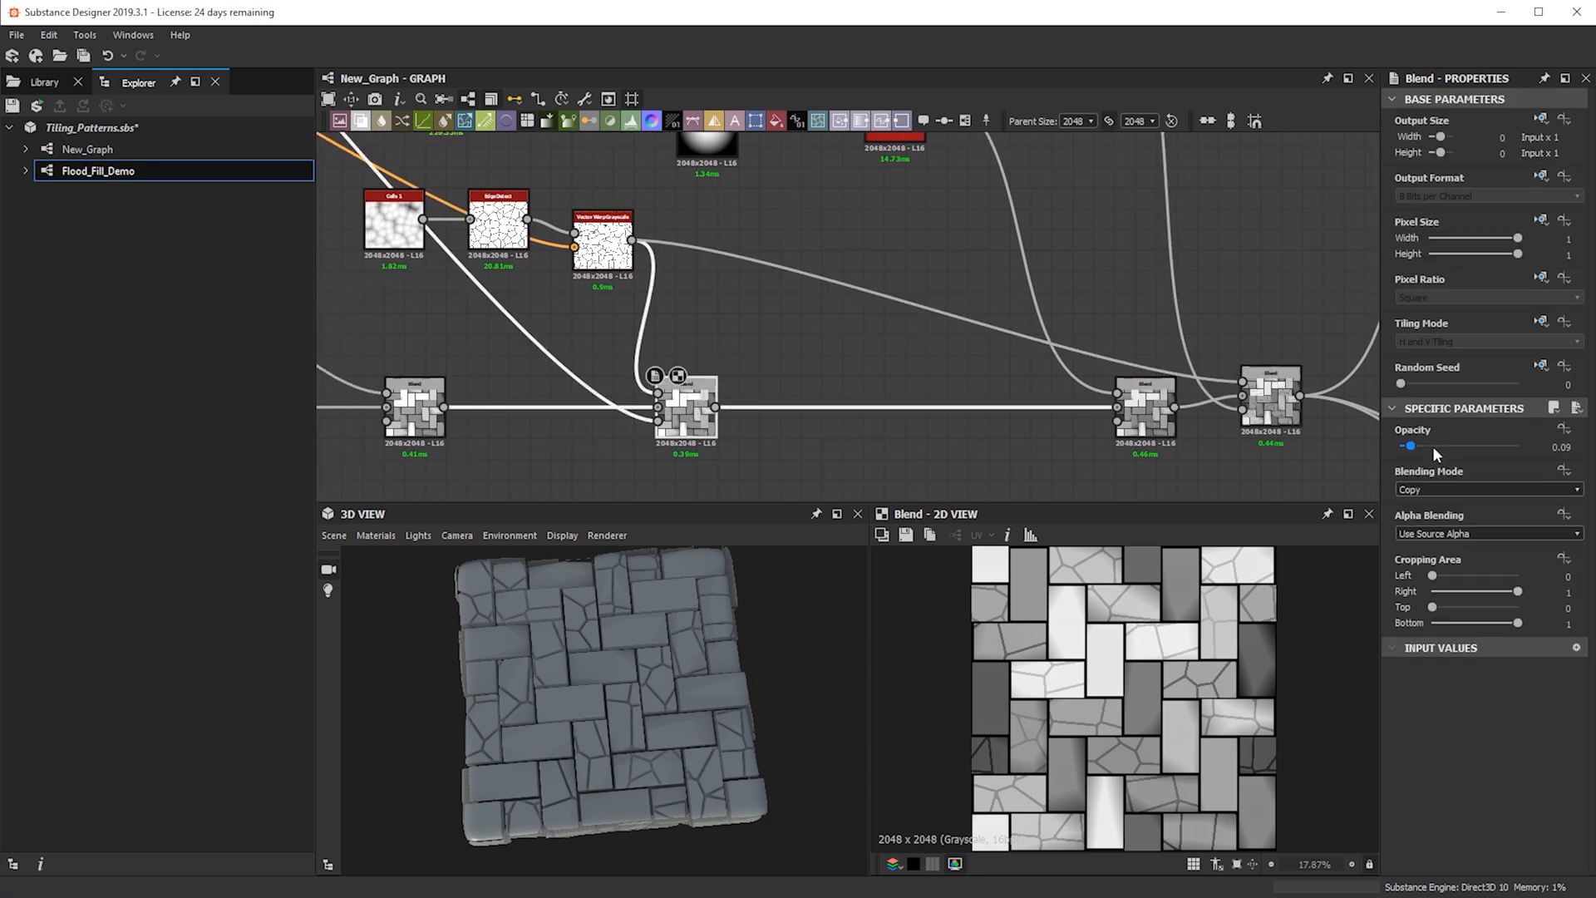
{"action": "left_click_drag", "start_coordinate": [1419, 446], "coordinate": [1400, 445]}
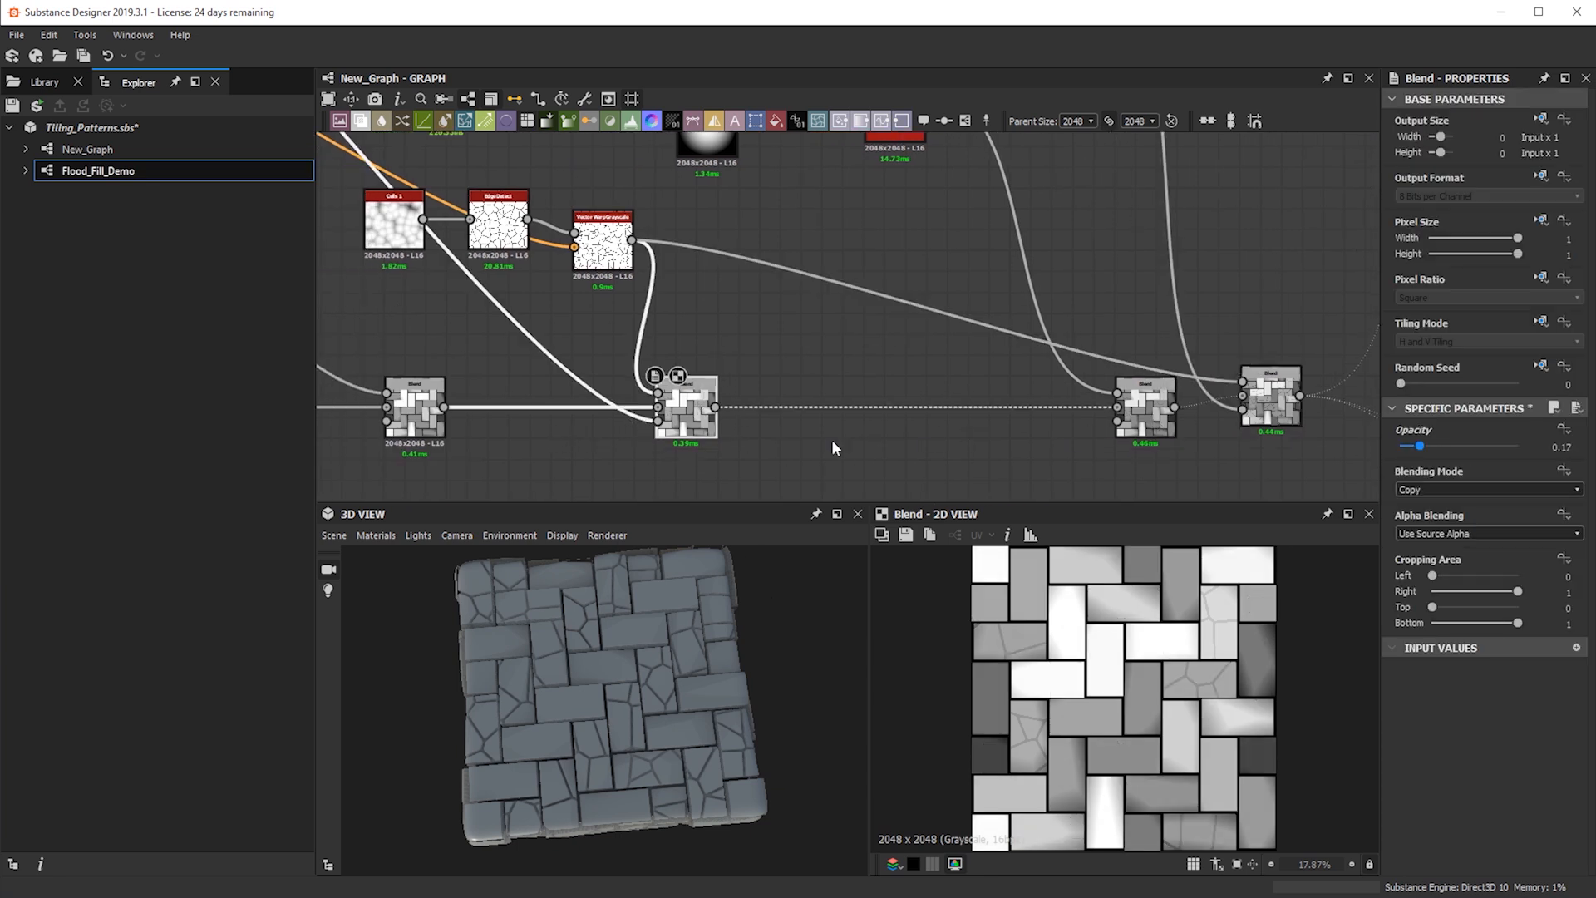
Preview the last Blend, inspect the cracked tiles on the 3D model, and review the node chain back to its woven tile base
{"action": "left_click", "coordinate": [1273, 399]}
{"action": "left_click_drag", "start_coordinate": [651, 716], "coordinate": [686, 585]}
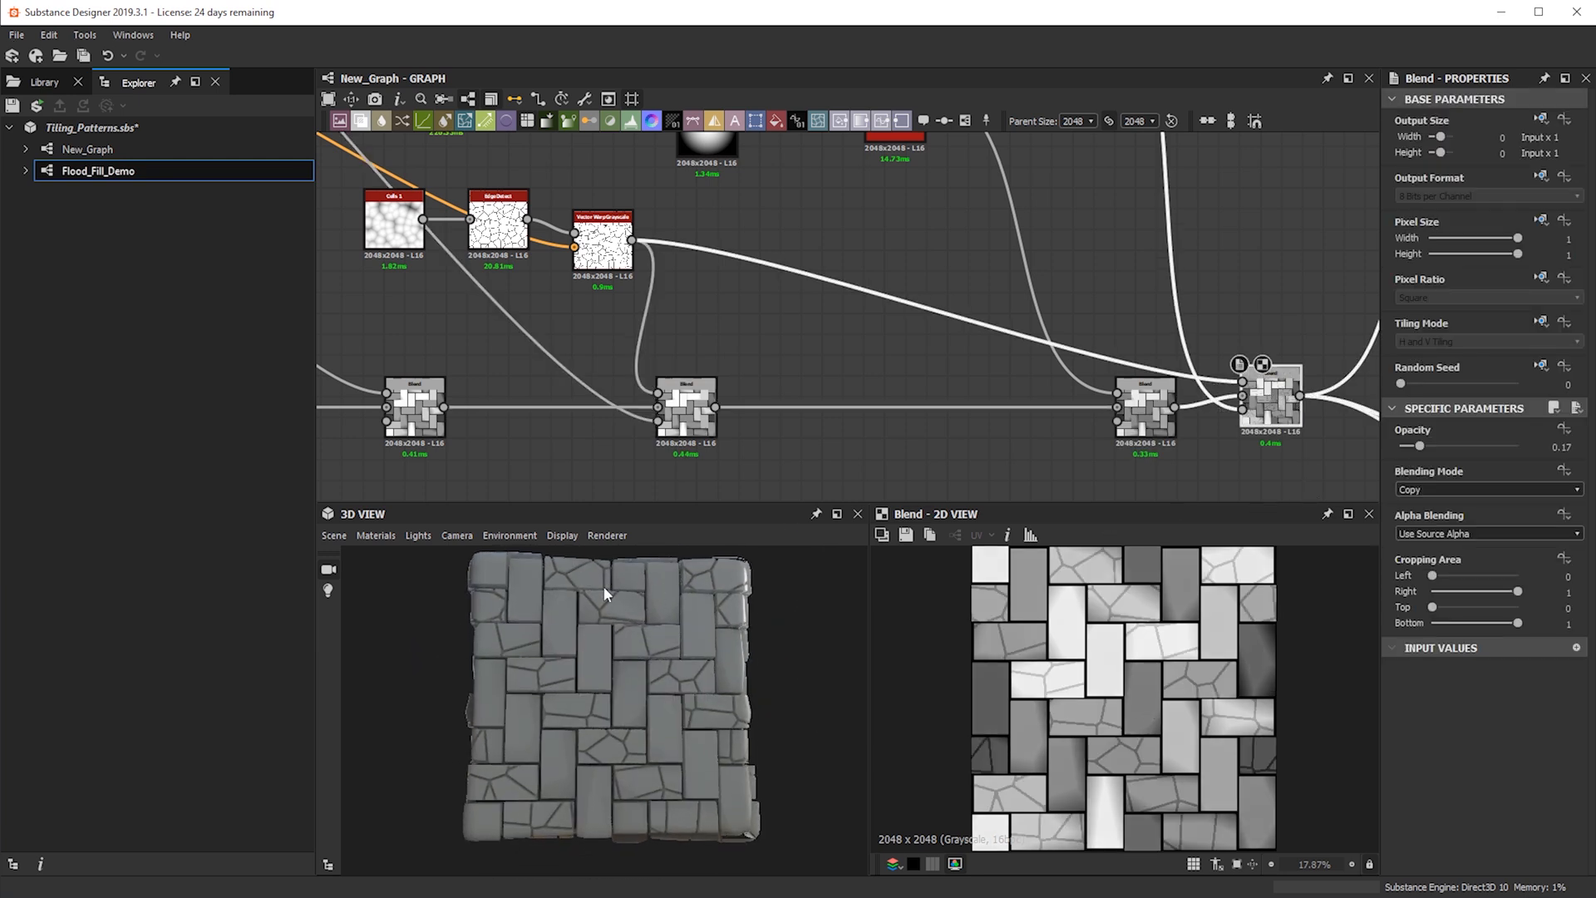
{"action": "left_click_drag", "start_coordinate": [606, 756], "coordinate": [716, 624]}
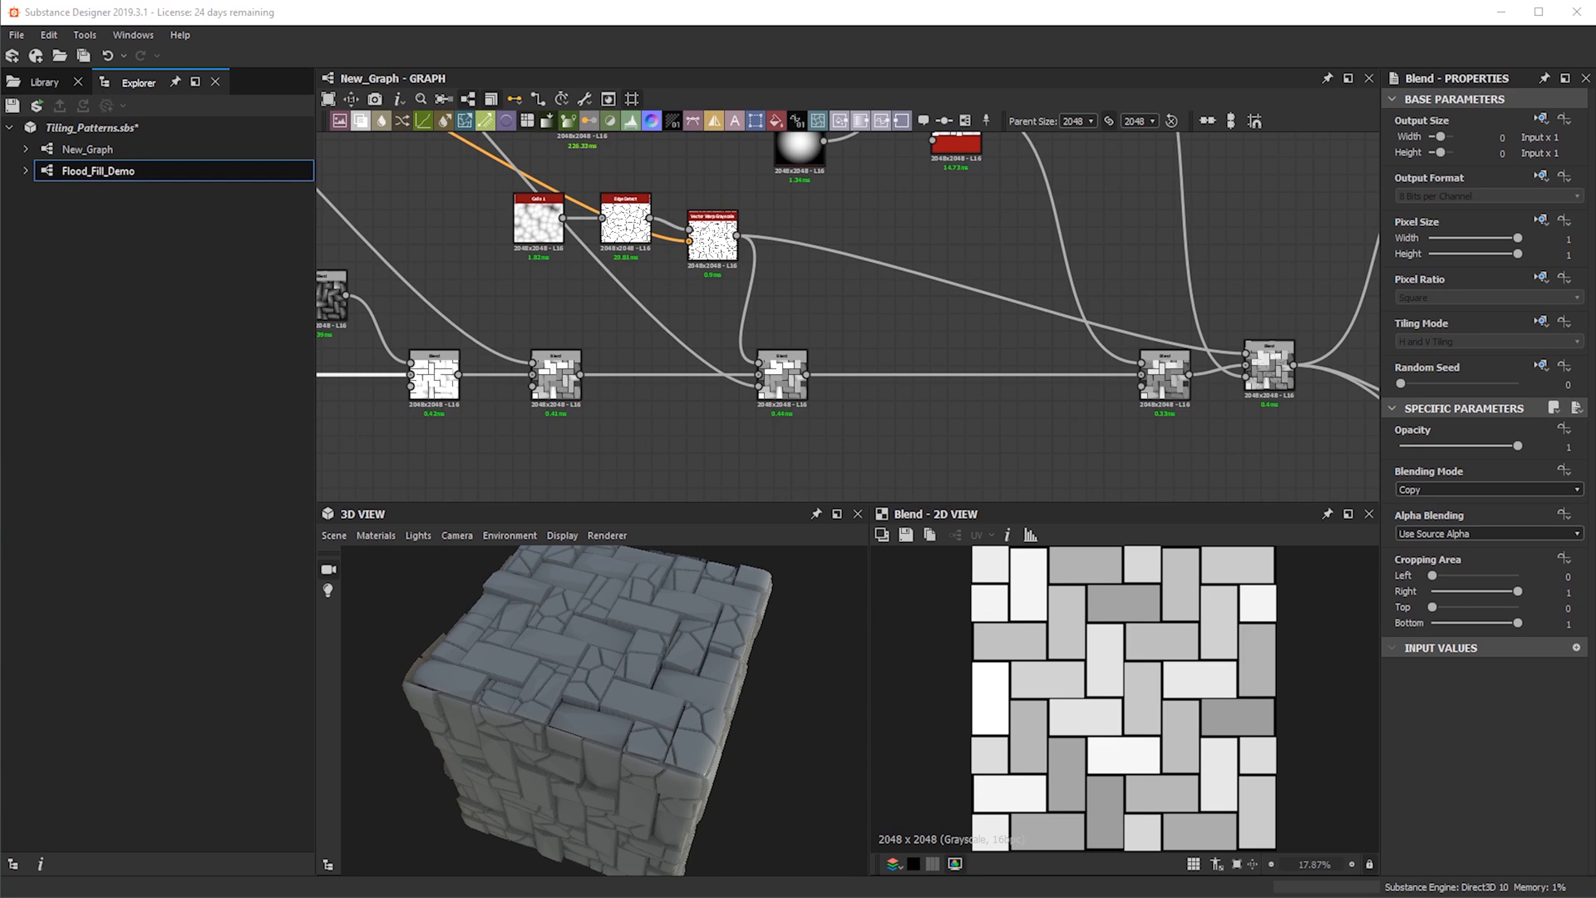
{"action": "scroll", "coordinate": [795, 283], "scroll_direction": "down", "scroll_amount": 3}
{"action": "middle_click_drag", "start_coordinate": [795, 282], "coordinate": [1113, 402]}
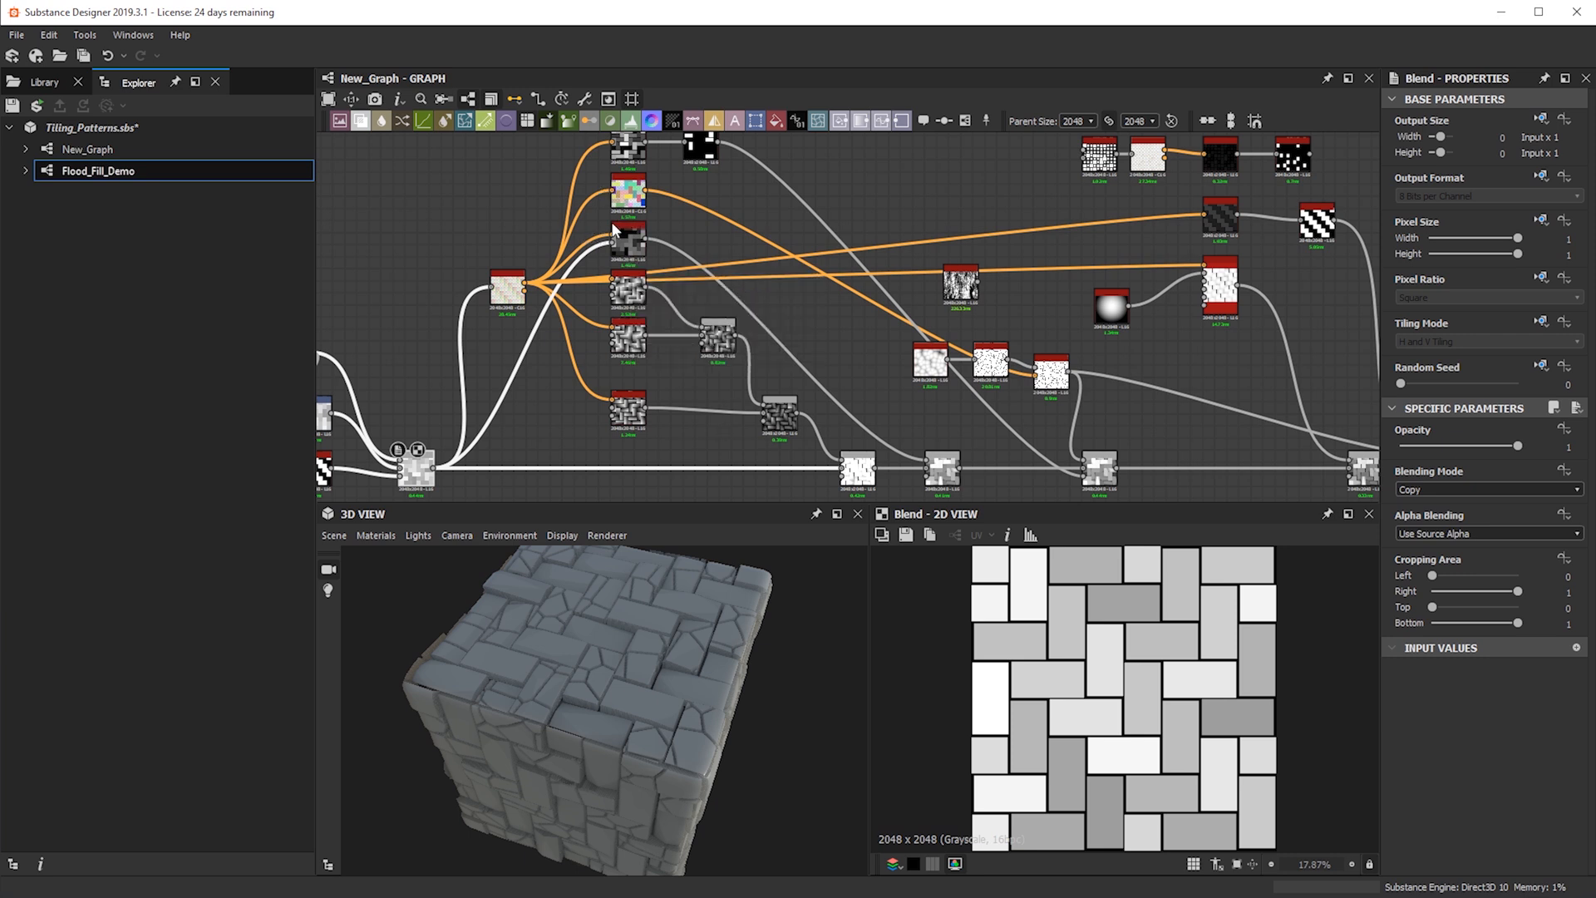
{"action": "middle_click_drag", "start_coordinate": [861, 404], "coordinate": [481, 322]}
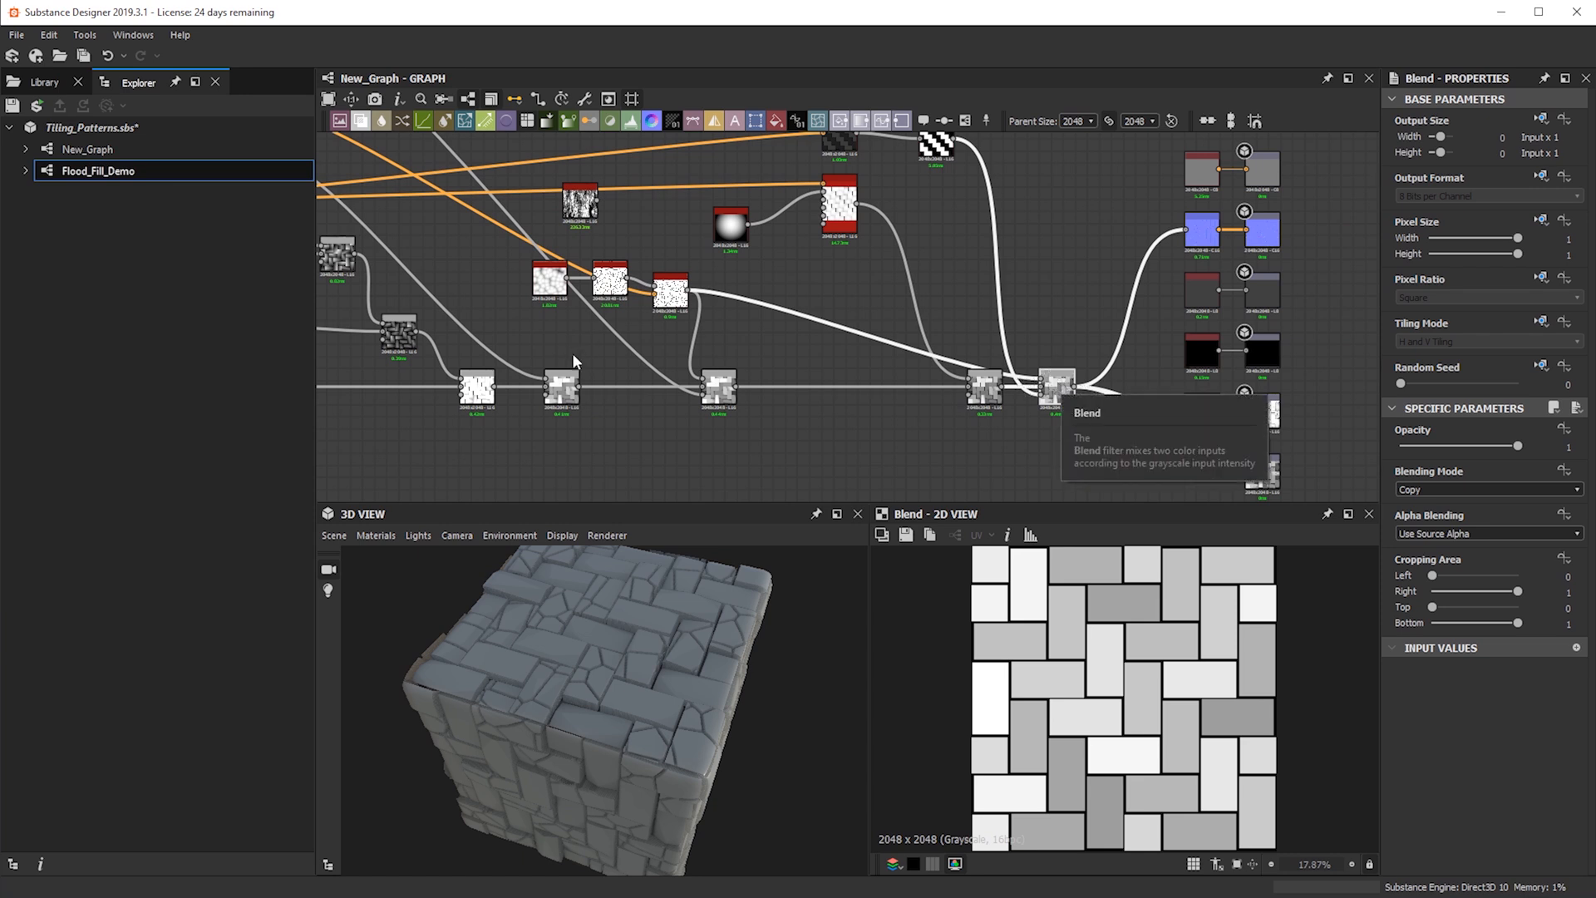
{"action": "middle_click_drag", "start_coordinate": [572, 353], "coordinate": [885, 336]}
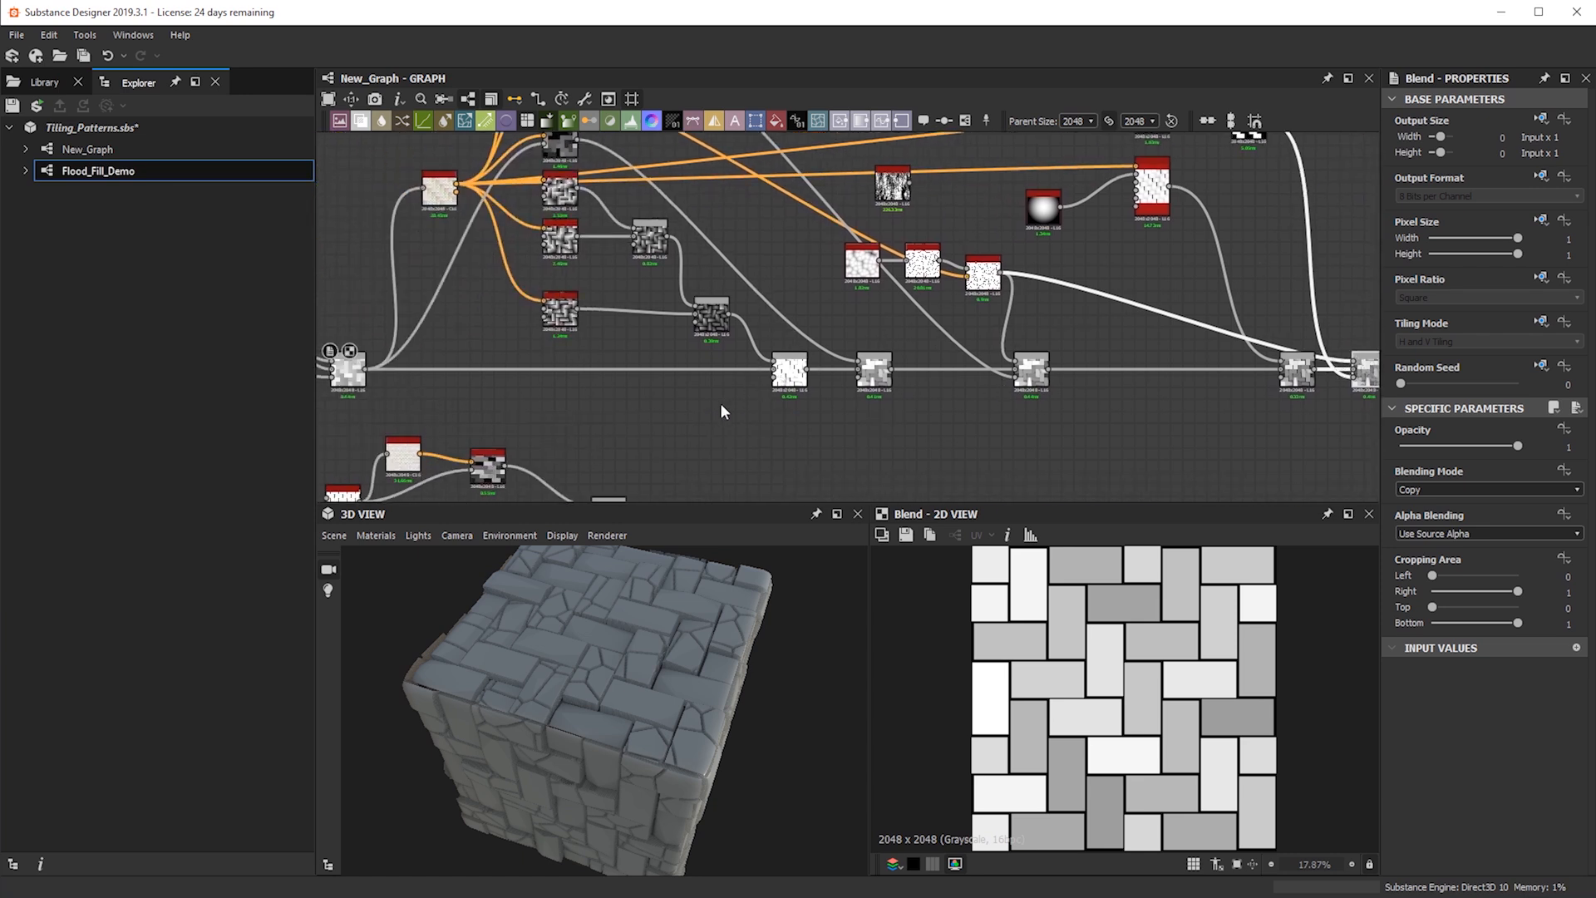
{"action": "middle_click_drag", "start_coordinate": [685, 432], "coordinate": [949, 403]}
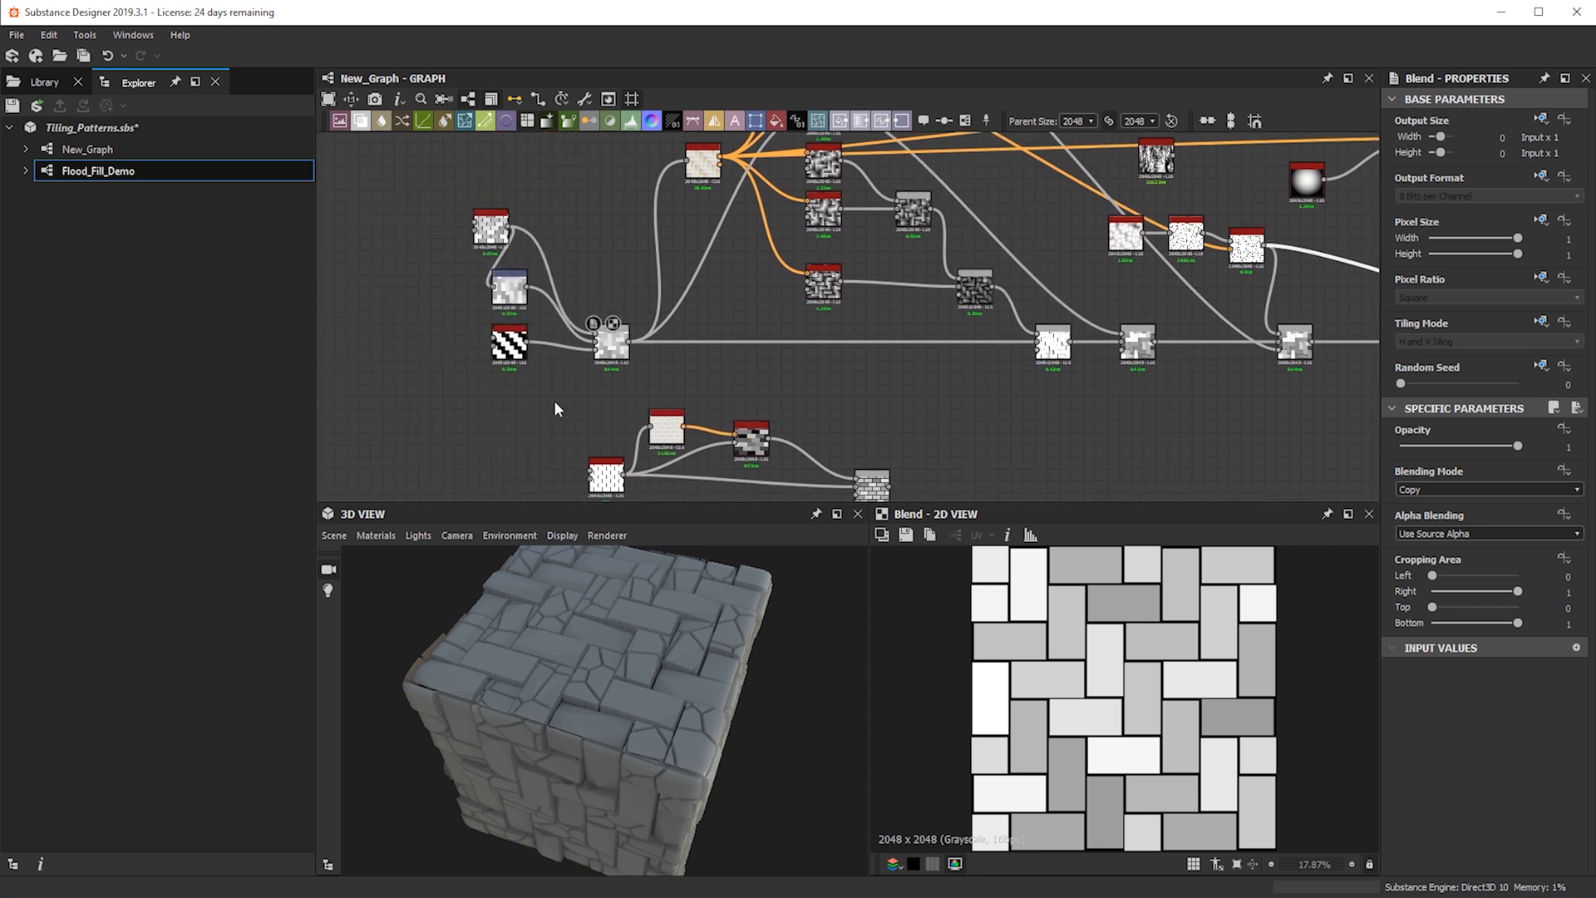